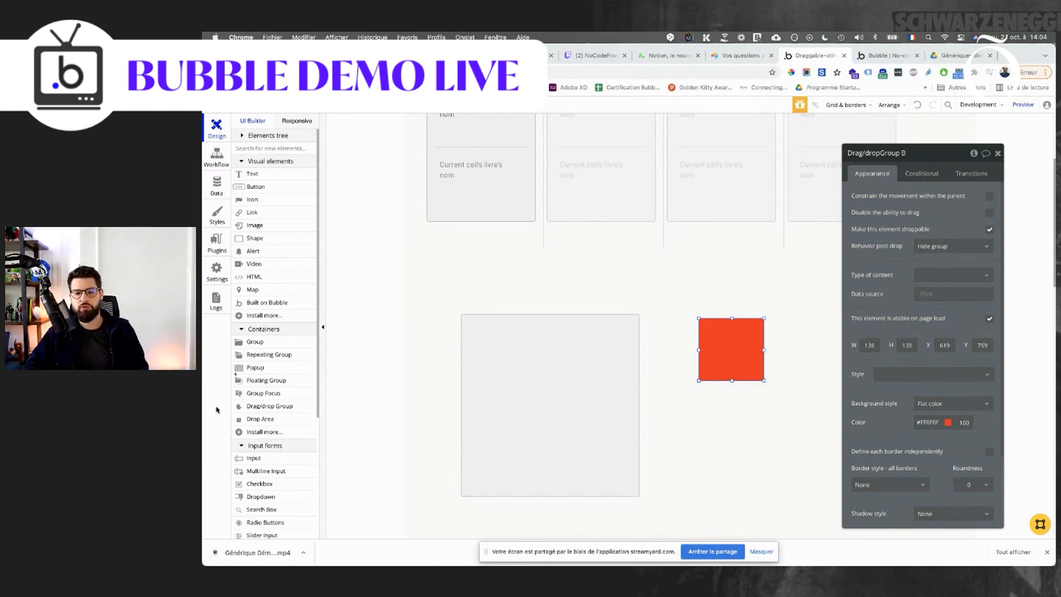
# Create a new page named index2 in the app.
pyautogui.scroll(2, 514, 332)
pyautogui.scroll(5, 514, 332)
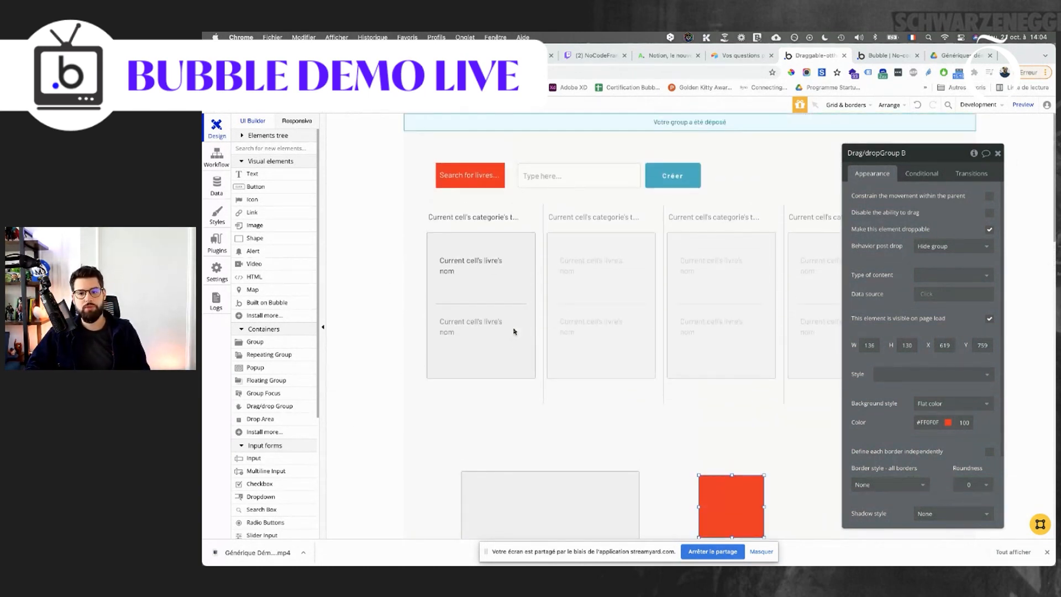
pyautogui.click(264, 110)
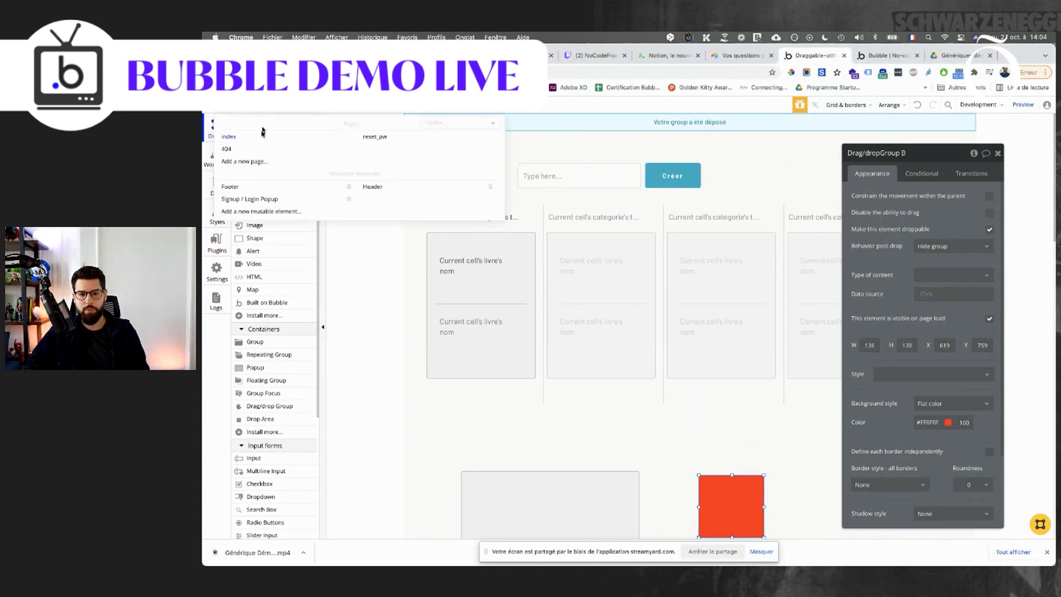
pyautogui.click(255, 162)
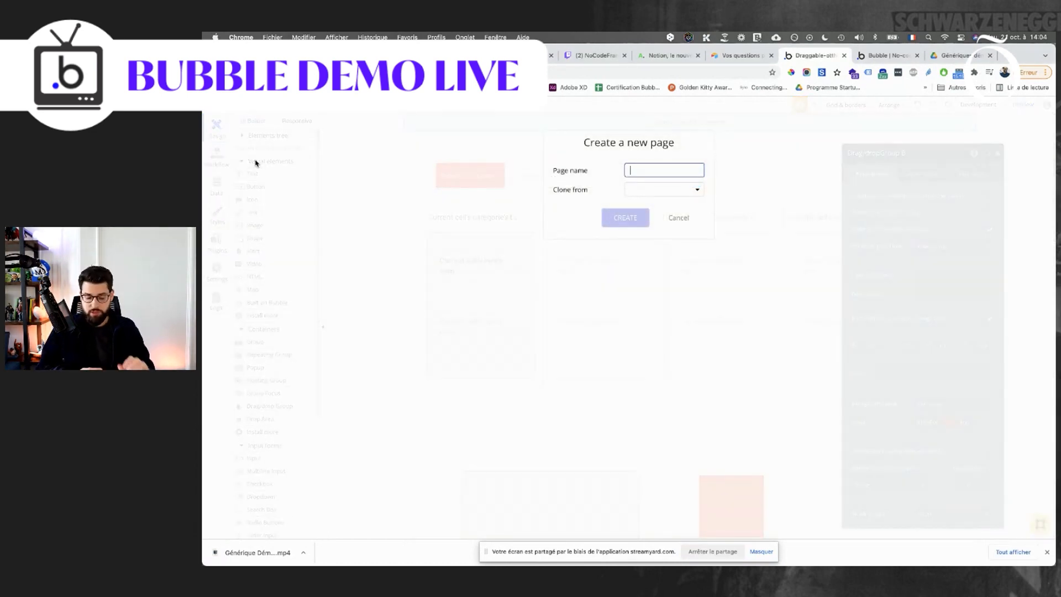
pyautogui.write('in_drag')
pyautogui.press('BackSpace')
pyautogui.press('BackSpace')
pyautogui.press('BackSpace')
pyautogui.press('BackSpace')
pyautogui.press('BackSpace')
pyautogui.write('dex2')
pyautogui.press('Return')
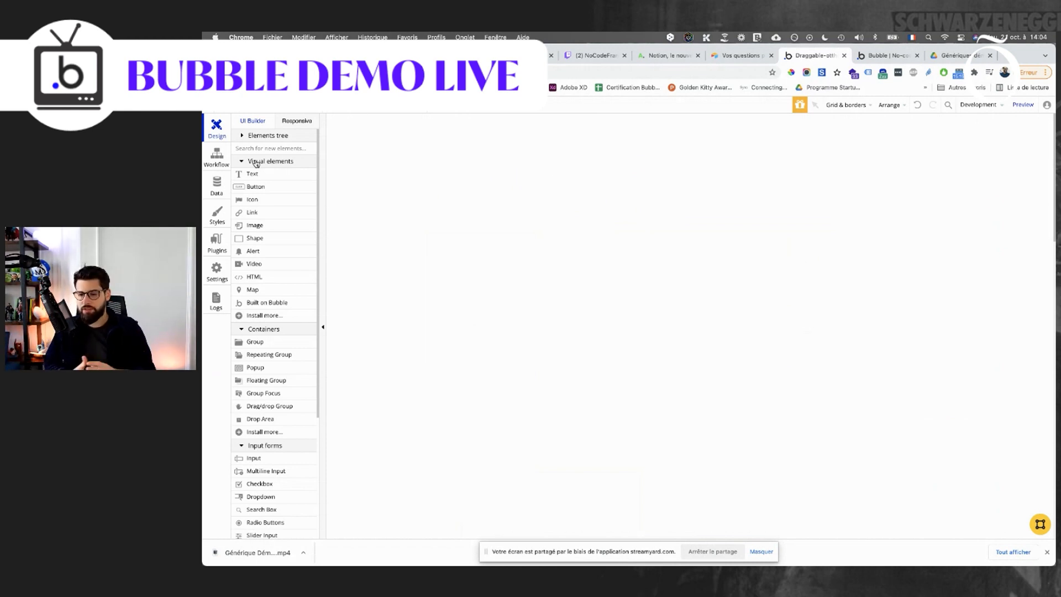
# Turn off the fixed width of the index2 page and extend its height to about 872 px.
pyautogui.doubleClick(592, 320)
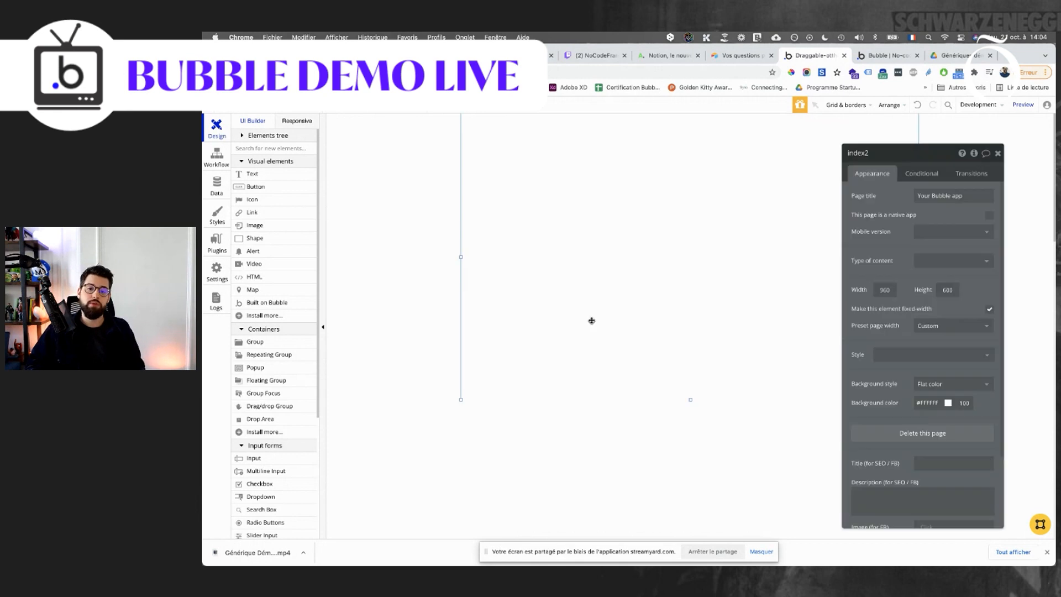
pyautogui.click(989, 309)
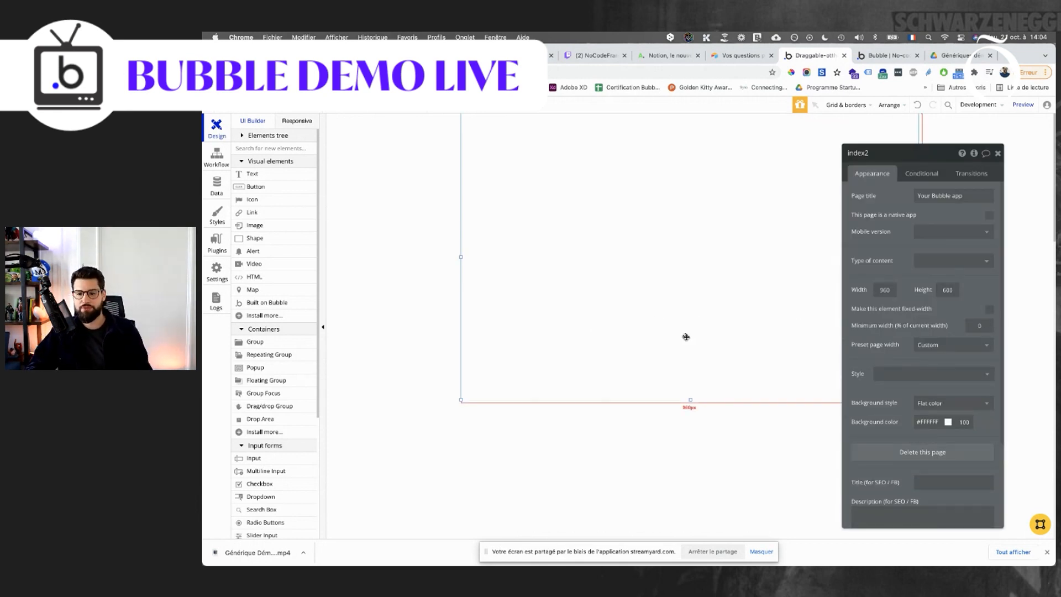
pyautogui.moveTo(689, 400); pyautogui.dragTo(687, 500)
pyautogui.doubleClick(681, 394)
pyautogui.moveTo(690, 400); pyautogui.dragTo(690, 529)
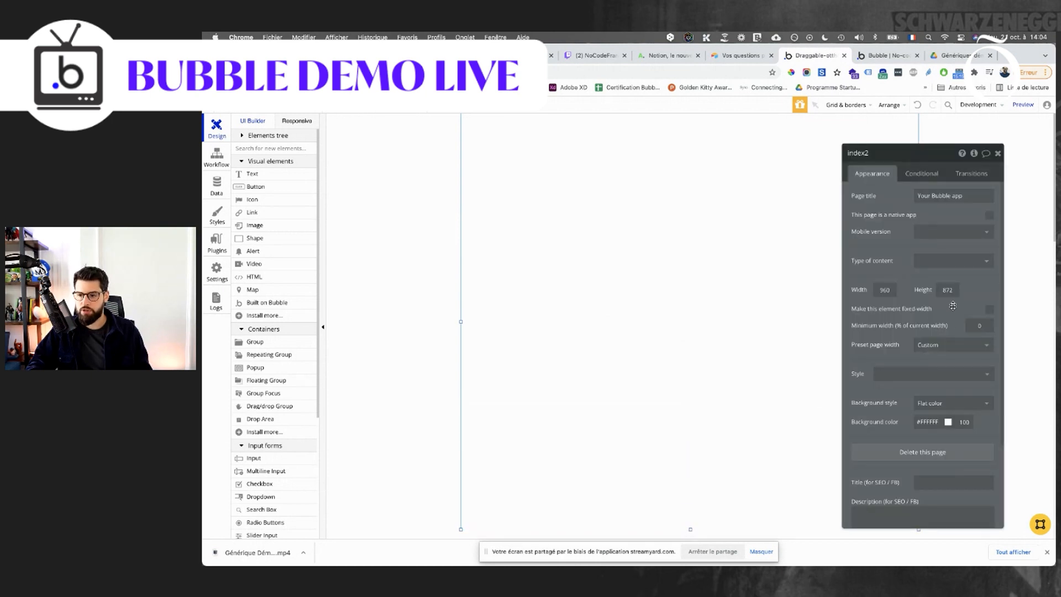
pyautogui.click(761, 552)
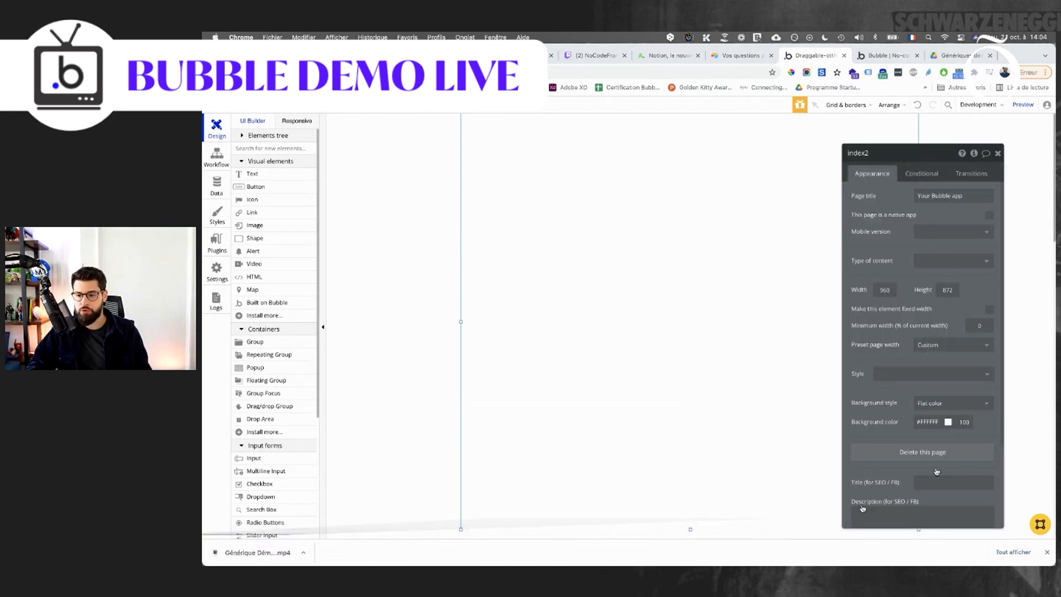
# Set the page's background color to light gray #F5F5F5.
pyautogui.click(934, 422)
pyautogui.click(923, 443)
pyautogui.moveTo(923, 443); pyautogui.dragTo(898, 433)
pyautogui.click(462, 293)
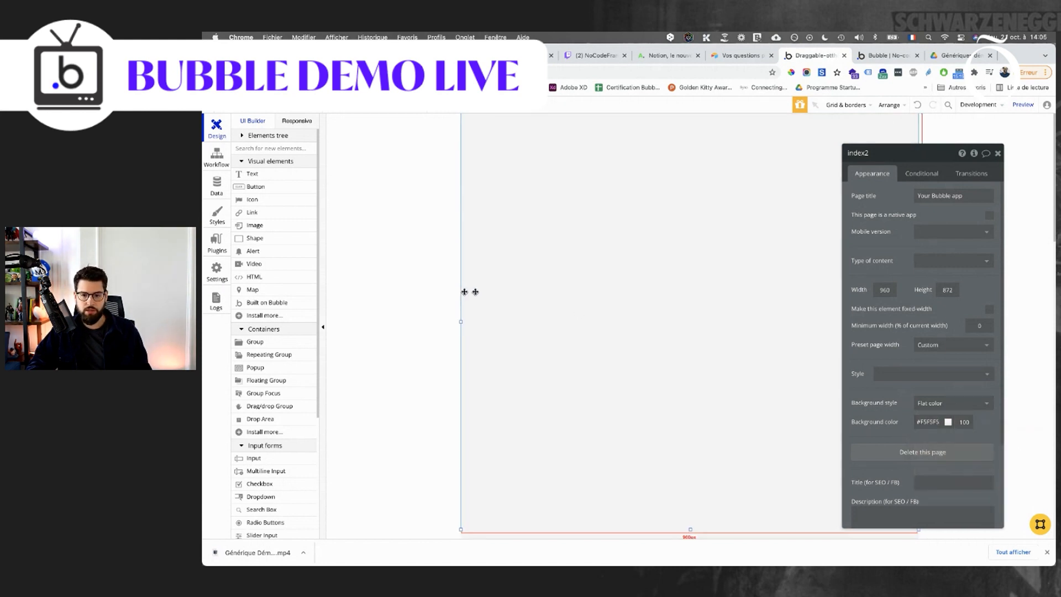
pyautogui.click(426, 252)
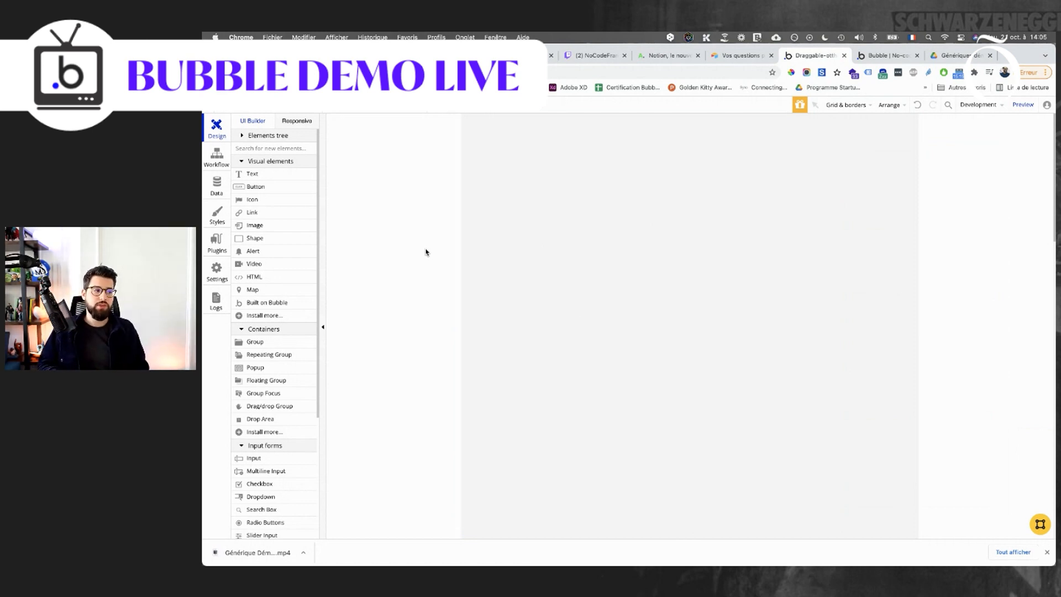
# Examine the installed Draggable Elements plugin and the running preview of the index page.
pyautogui.click(211, 241)
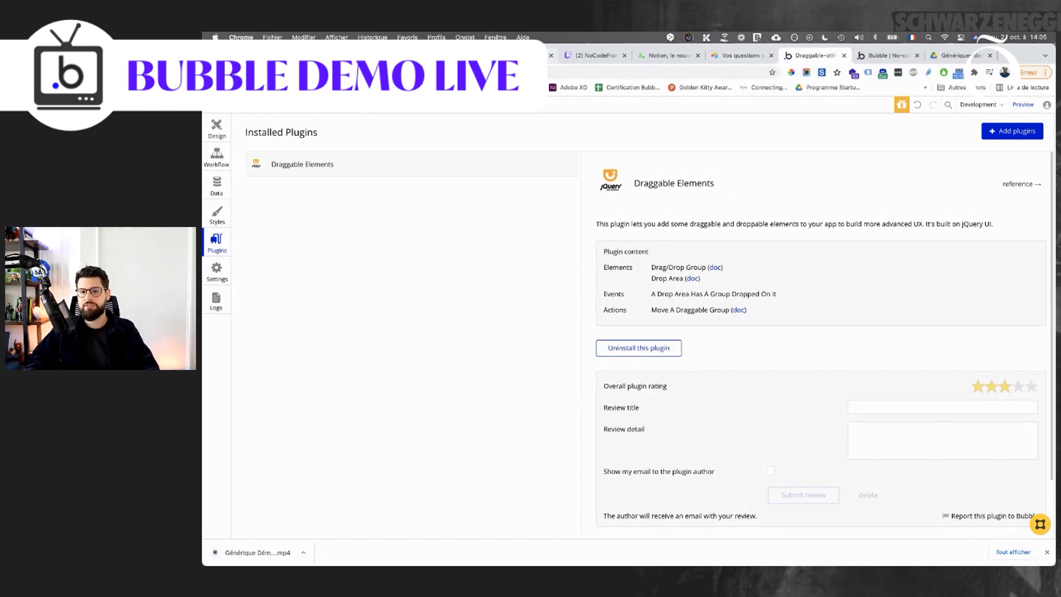
pyautogui.click(581, 56)
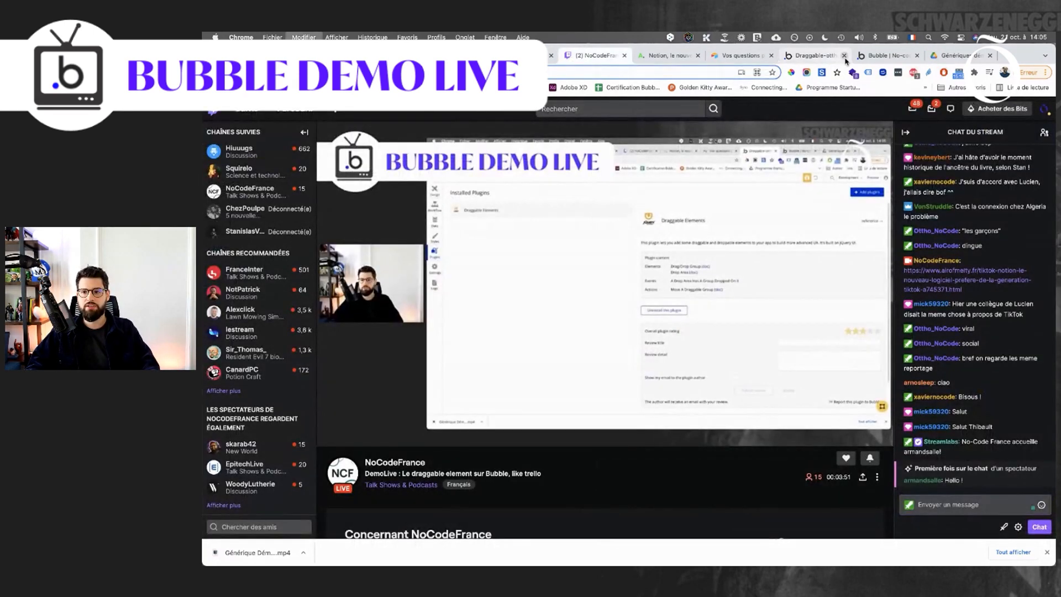
pyautogui.click(871, 59)
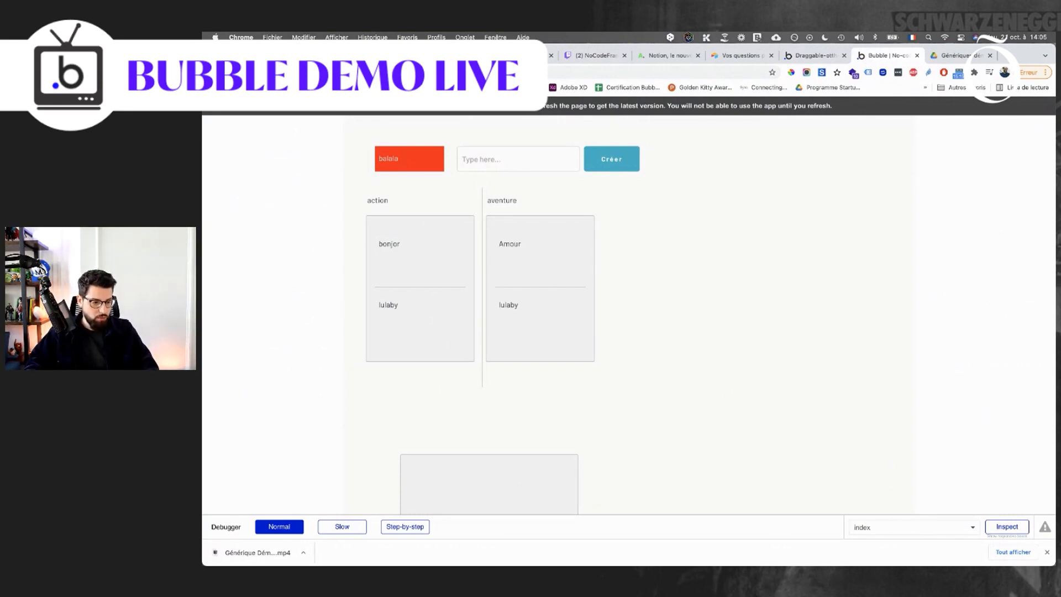
pyautogui.press('super+Tab')
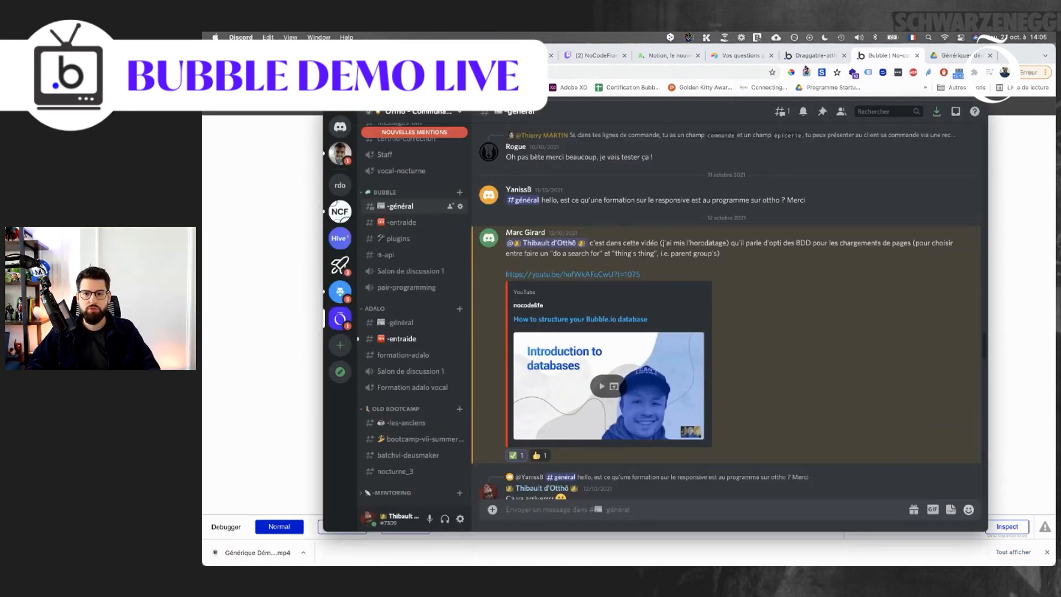
pyautogui.moveTo(720, 105); pyautogui.dragTo(203, 110)
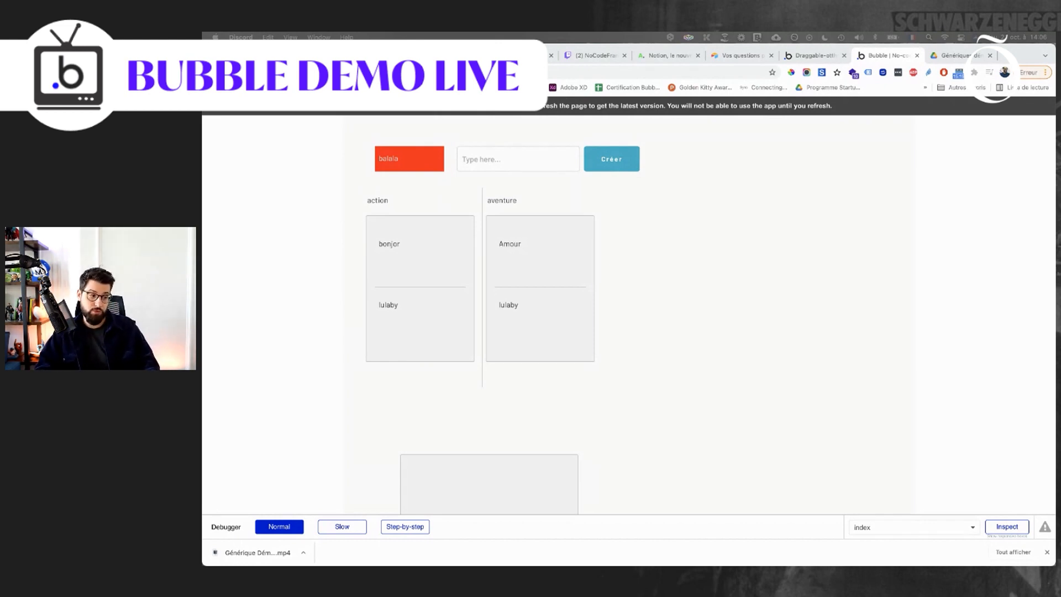
pyautogui.click(738, 266)
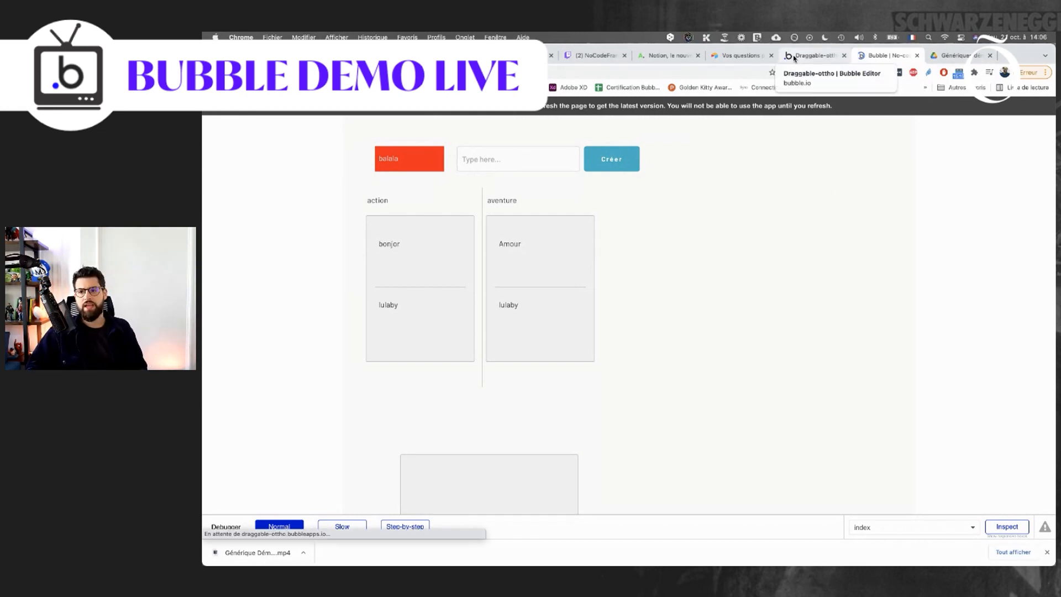
# Return to the index2 page design and place a Drag/drop Group about 214 by 101 px in its upper part.
pyautogui.click(794, 58)
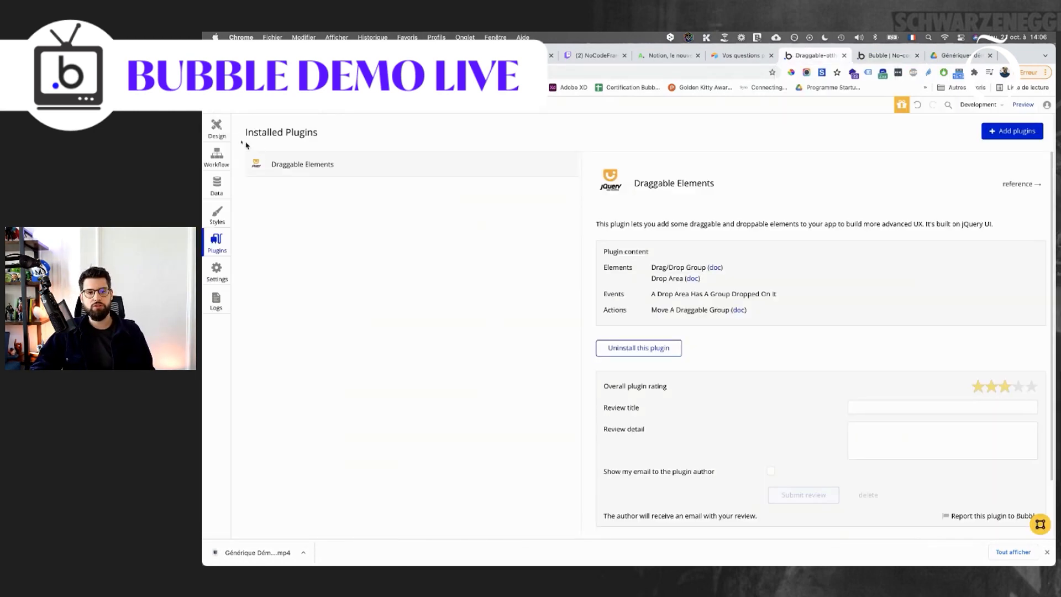
pyautogui.click(217, 128)
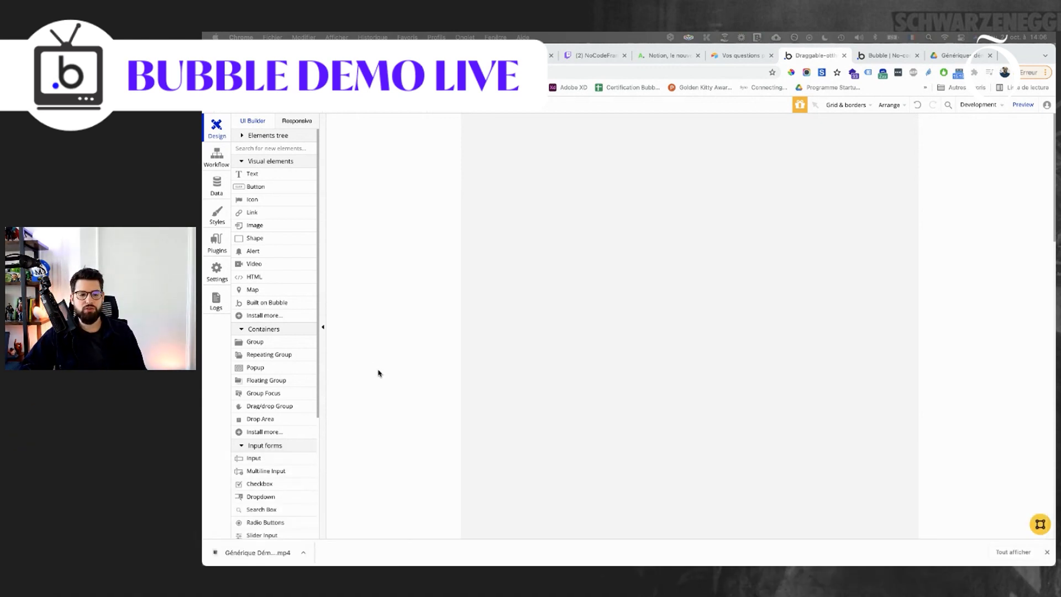
pyautogui.scroll(-2, 279, 394)
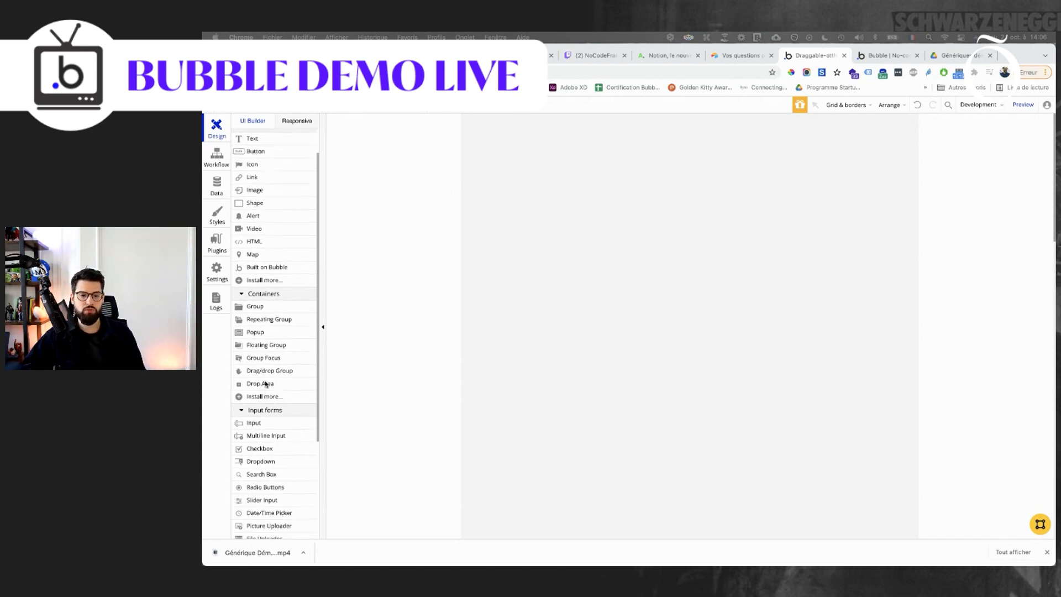
pyautogui.click(272, 371)
pyautogui.click(746, 190)
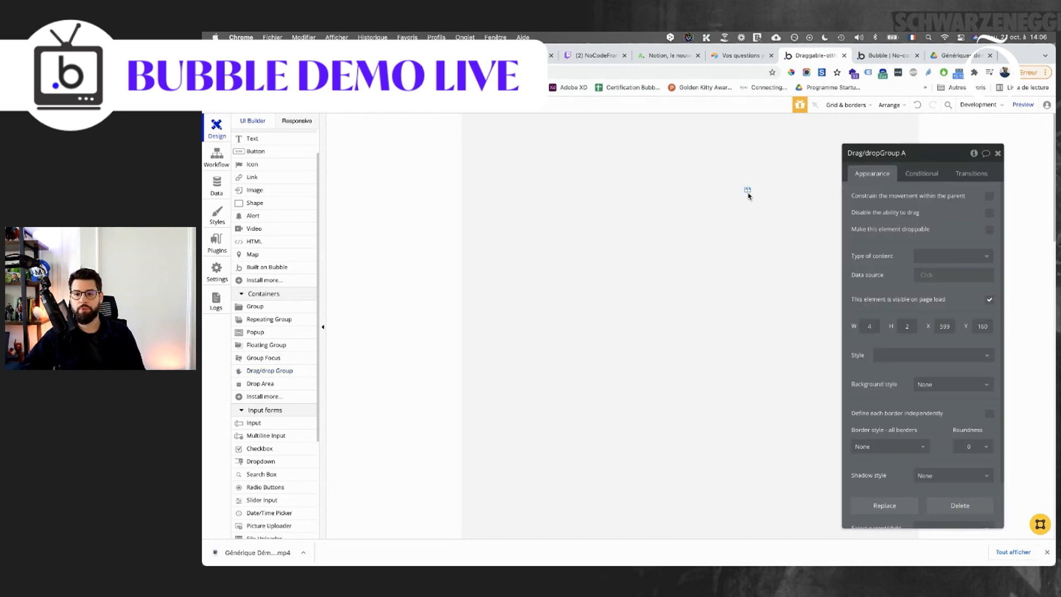
pyautogui.moveTo(746, 191); pyautogui.dragTo(642, 251)
pyautogui.moveTo(696, 191); pyautogui.dragTo(744, 218)
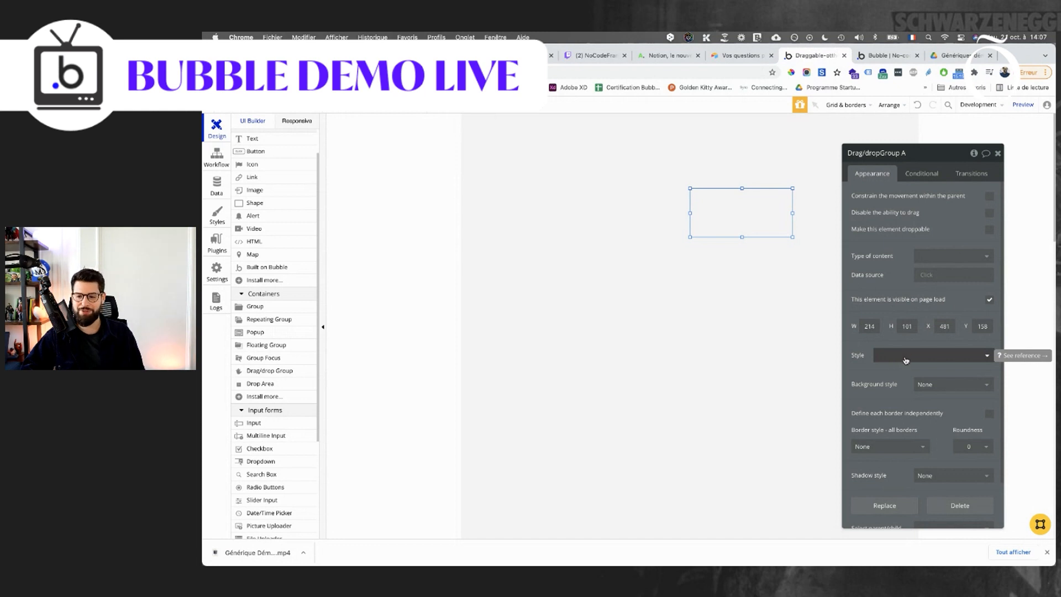
# Give the drag/drop group a Flat color background.
pyautogui.click(929, 389)
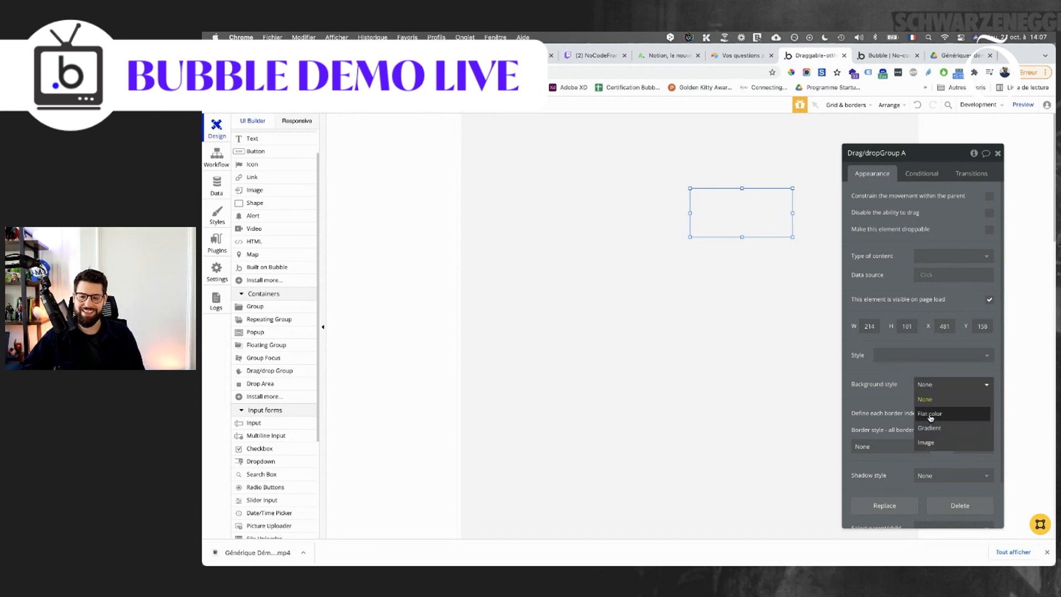
pyautogui.click(930, 414)
pyautogui.click(784, 280)
pyautogui.click(759, 206)
# Preview the index2 page and test moving the white drag/drop group around it.
pyautogui.click(1022, 104)
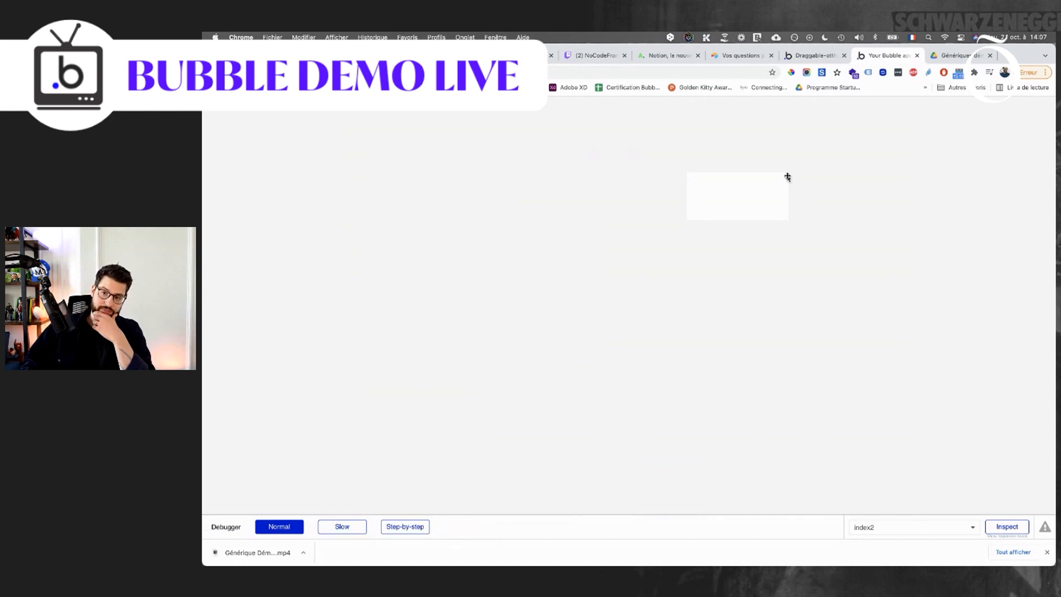
pyautogui.moveTo(715, 199); pyautogui.dragTo(647, 330)
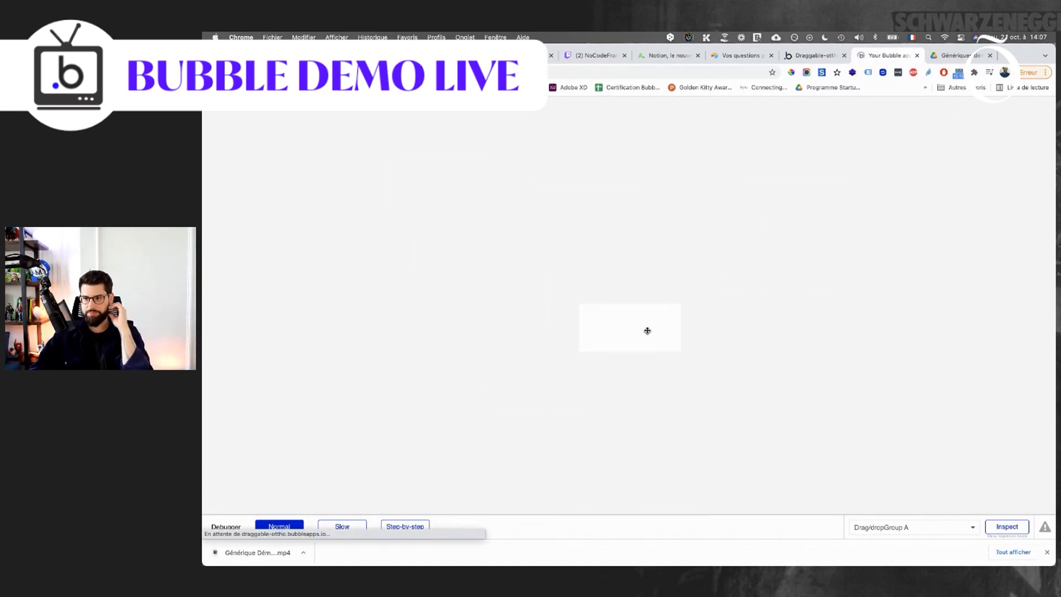
pyautogui.moveTo(647, 330); pyautogui.dragTo(616, 221)
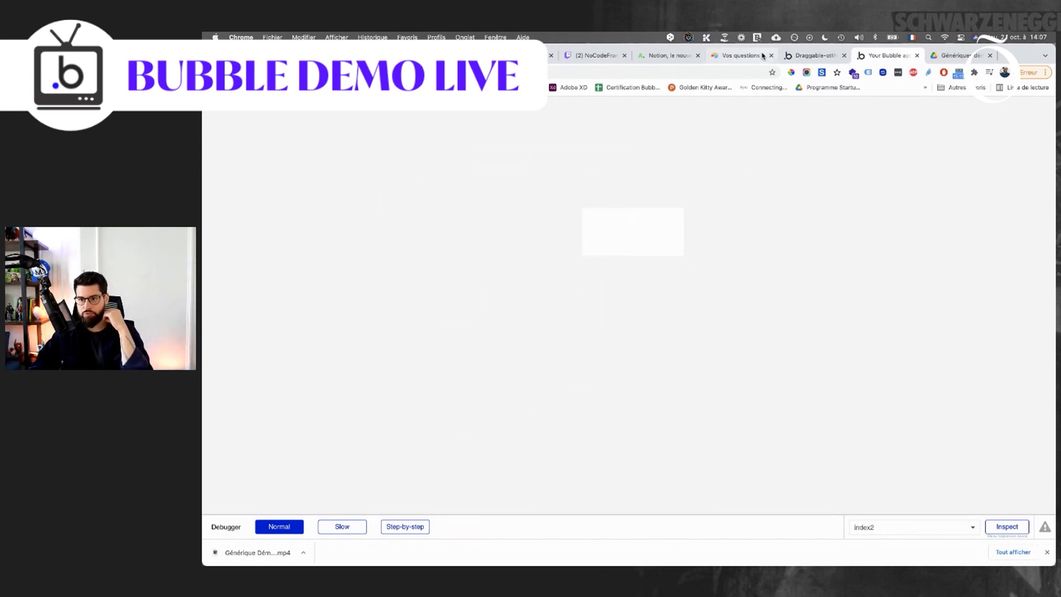
# Back in the editor, change the drag/drop group's background color to red #FF0000.
pyautogui.click(812, 56)
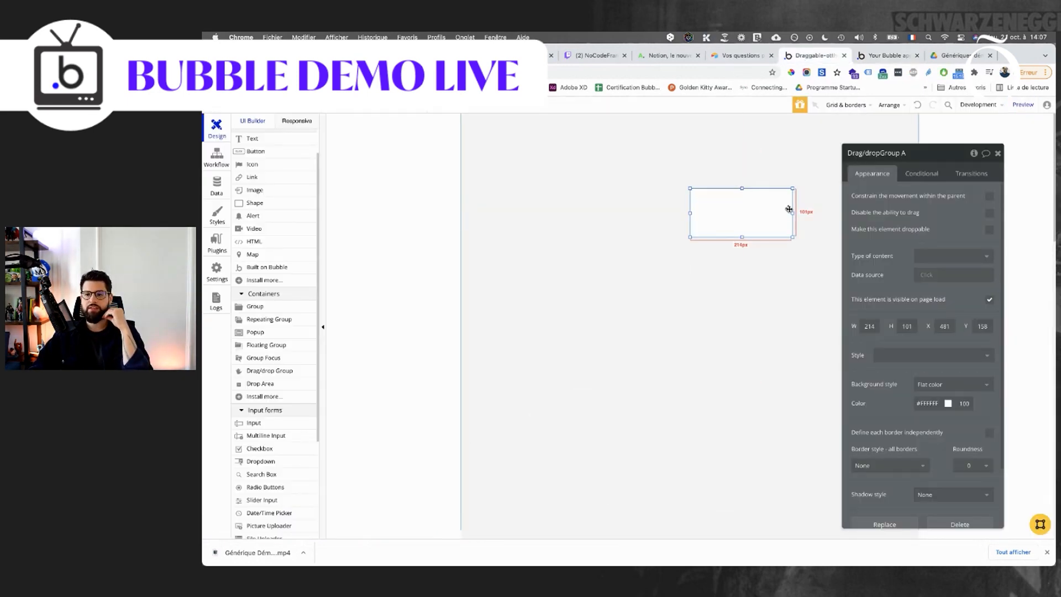
pyautogui.click(949, 403)
pyautogui.click(987, 412)
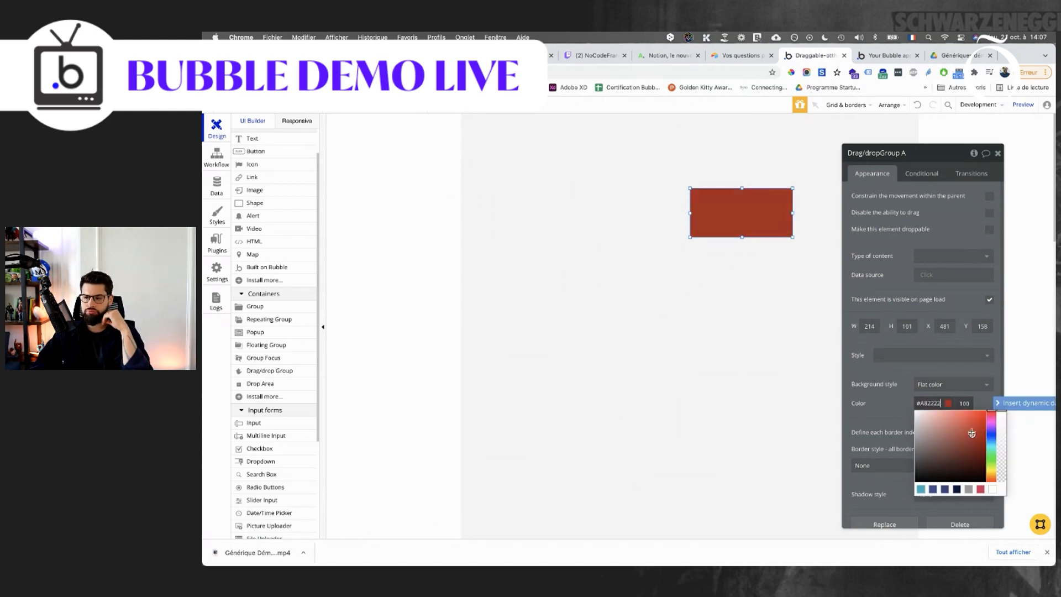
pyautogui.click(748, 215)
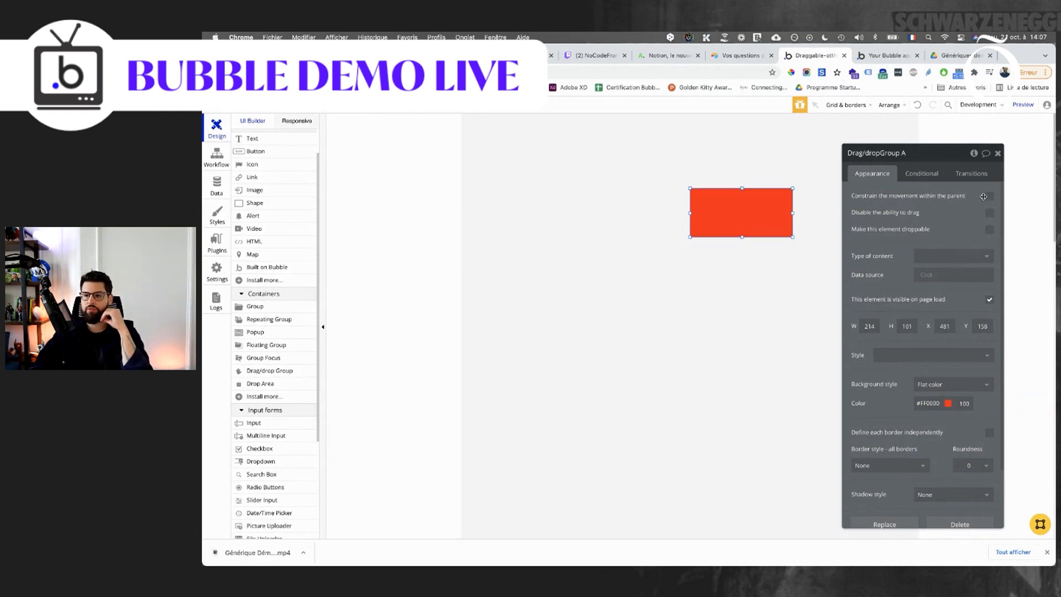
# Draw a Group about 634 by 471 px on the page and move the red drag/drop group inside it.
pyautogui.click(255, 307)
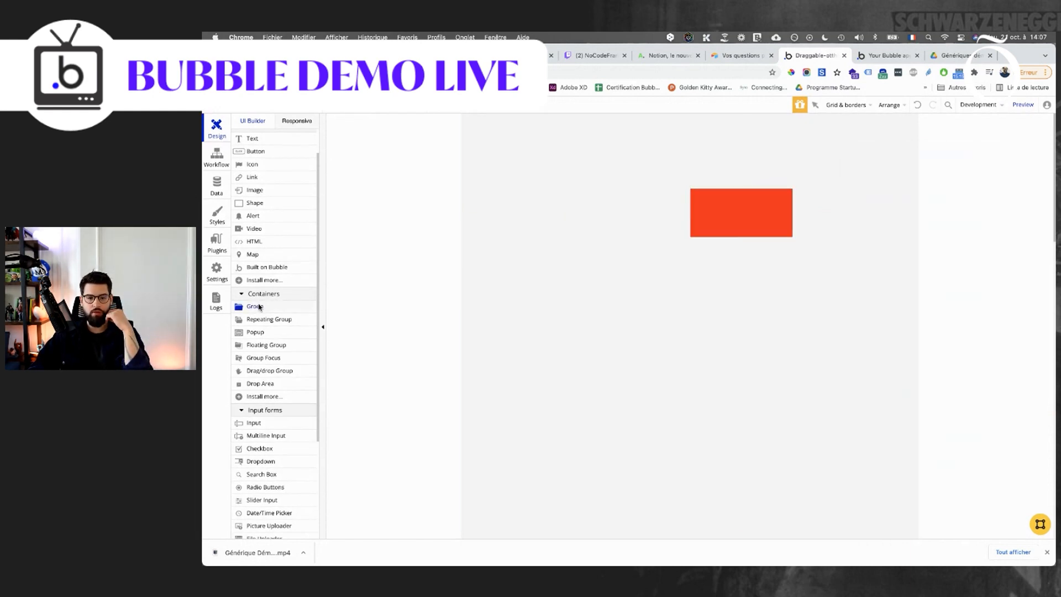
pyautogui.moveTo(540, 249); pyautogui.dragTo(748, 416)
pyautogui.moveTo(736, 215); pyautogui.dragTo(725, 302)
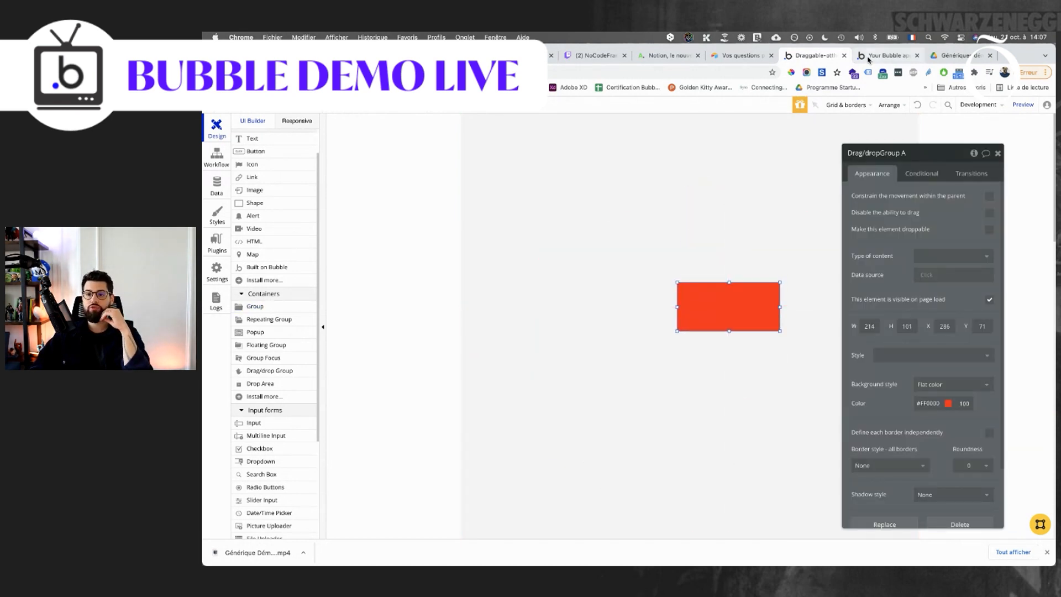
# Apply the Group - Border style to the large container group.
pyautogui.click(668, 367)
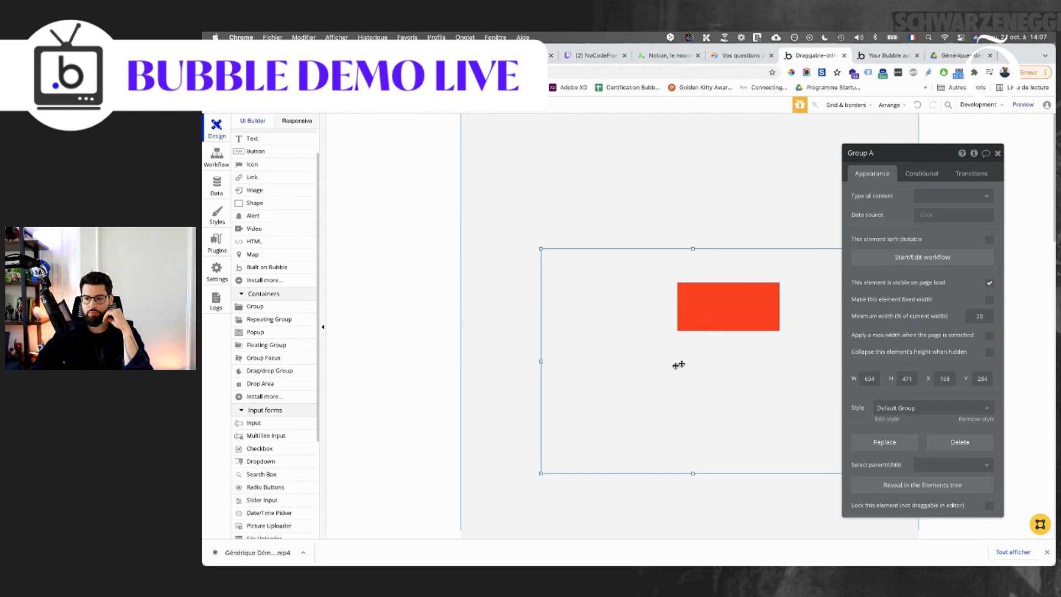
pyautogui.click(920, 407)
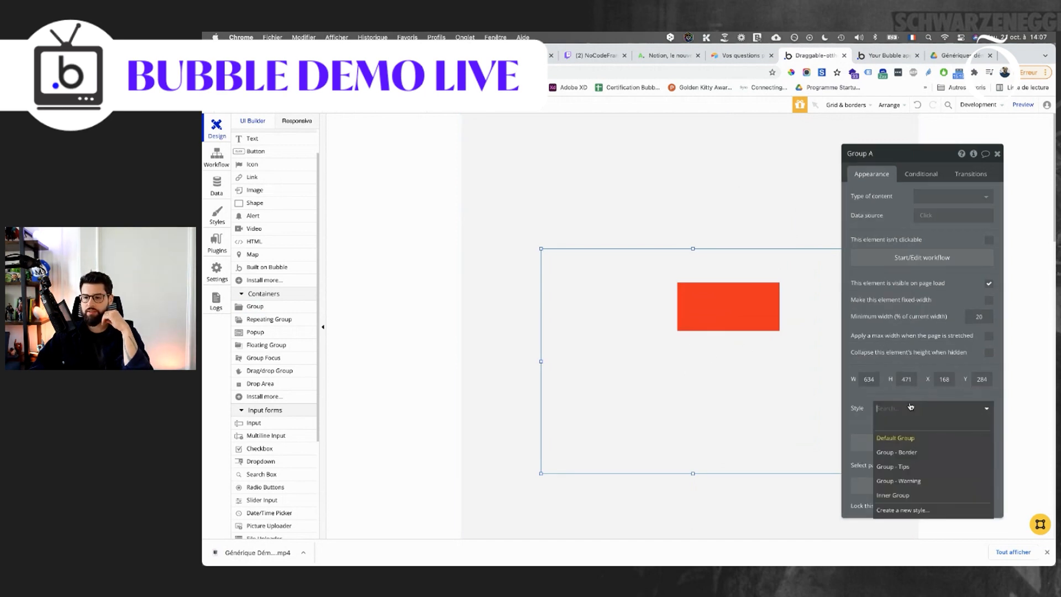
pyautogui.click(900, 449)
# Reload the page preview and test dragging the red group toward and beyond the container's edges.
pyautogui.click(883, 55)
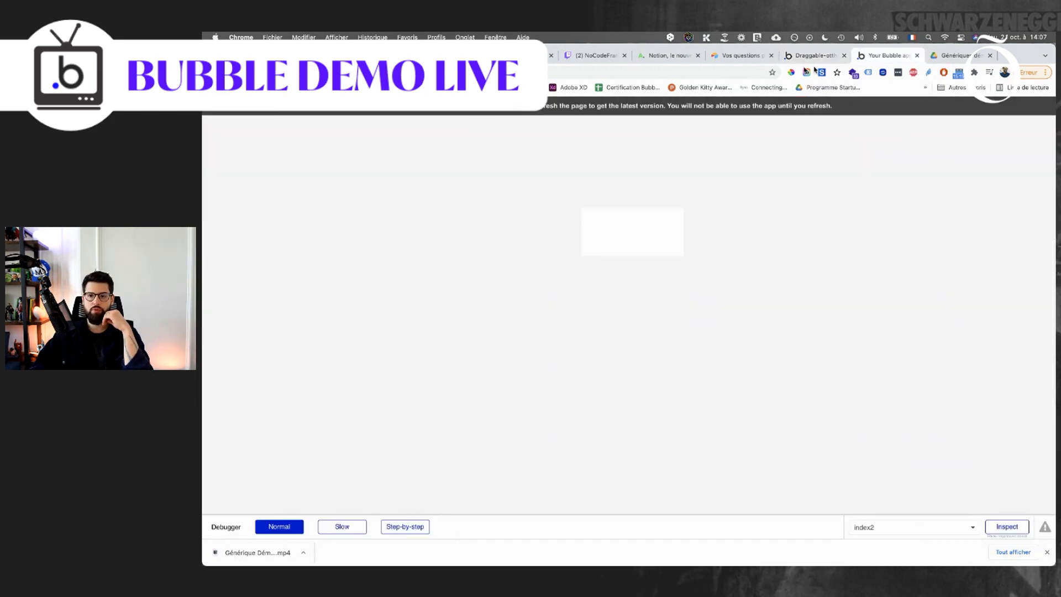
pyautogui.press('super+r')
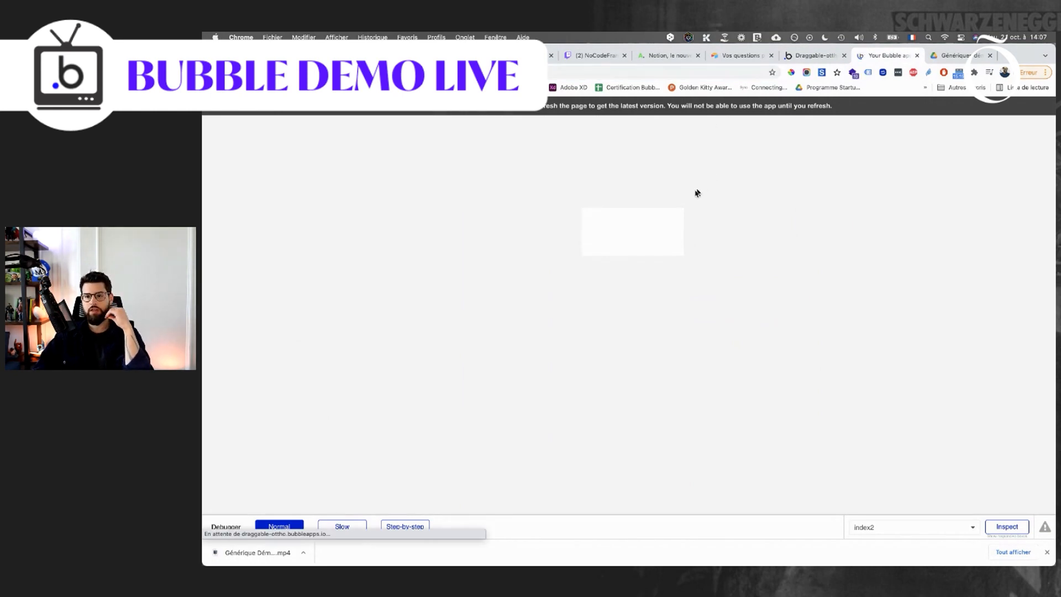
pyautogui.moveTo(746, 287); pyautogui.dragTo(339, 242)
pyautogui.moveTo(315, 327); pyautogui.dragTo(240, 476)
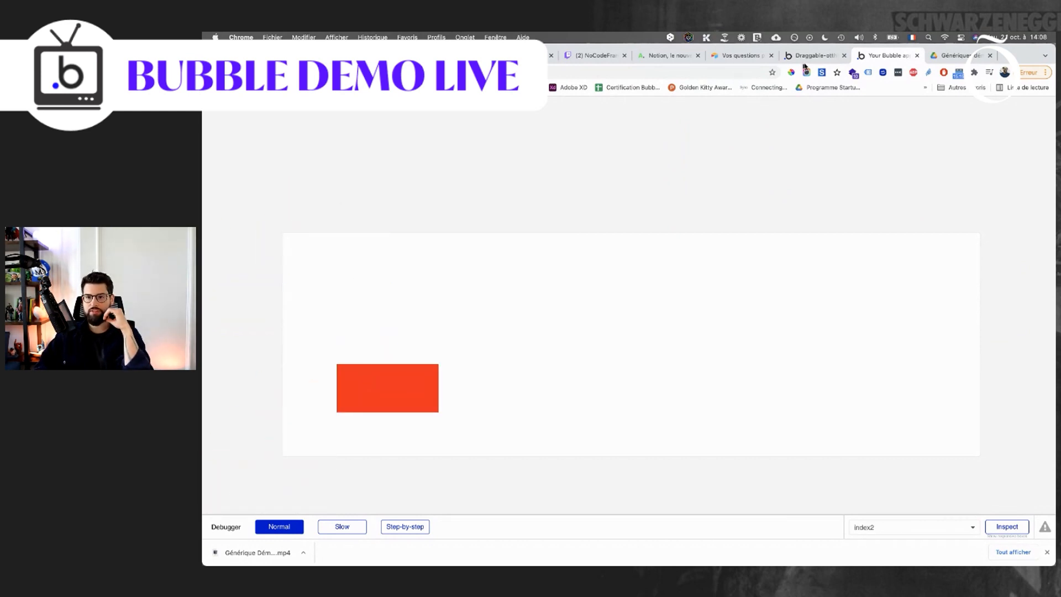
# Constrain the red drag/drop group's movement within its parent in the editor, and test dragging it against the container's edge in the reloaded preview.
pyautogui.click(810, 56)
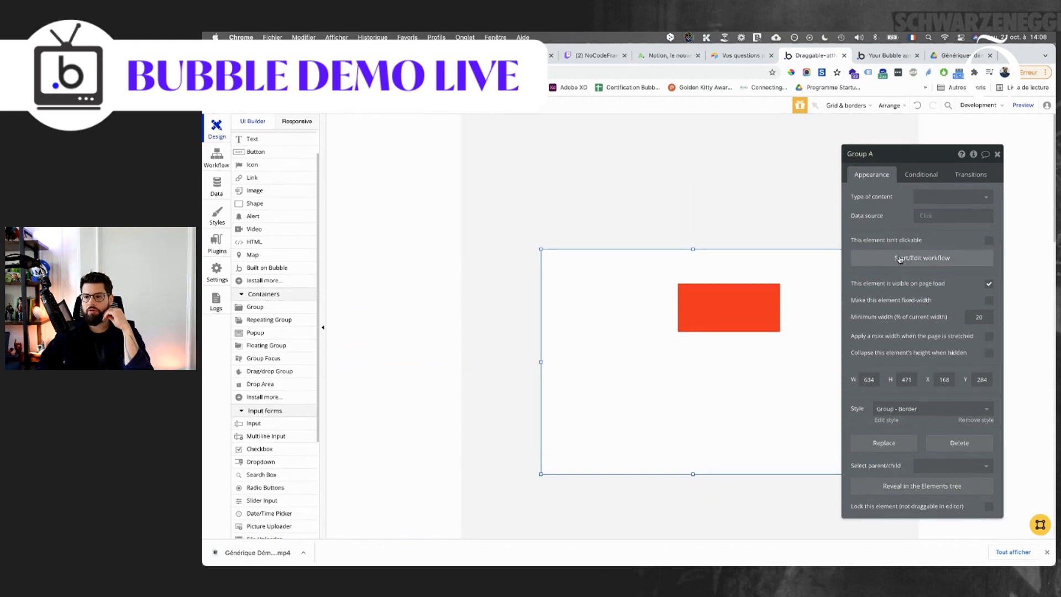
pyautogui.click(719, 303)
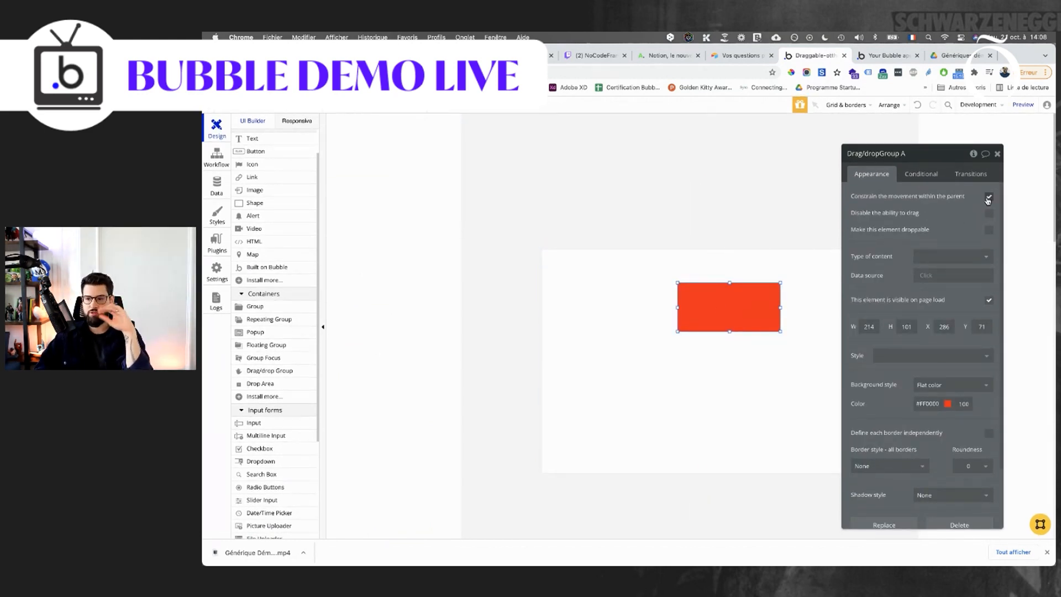
pyautogui.click(887, 55)
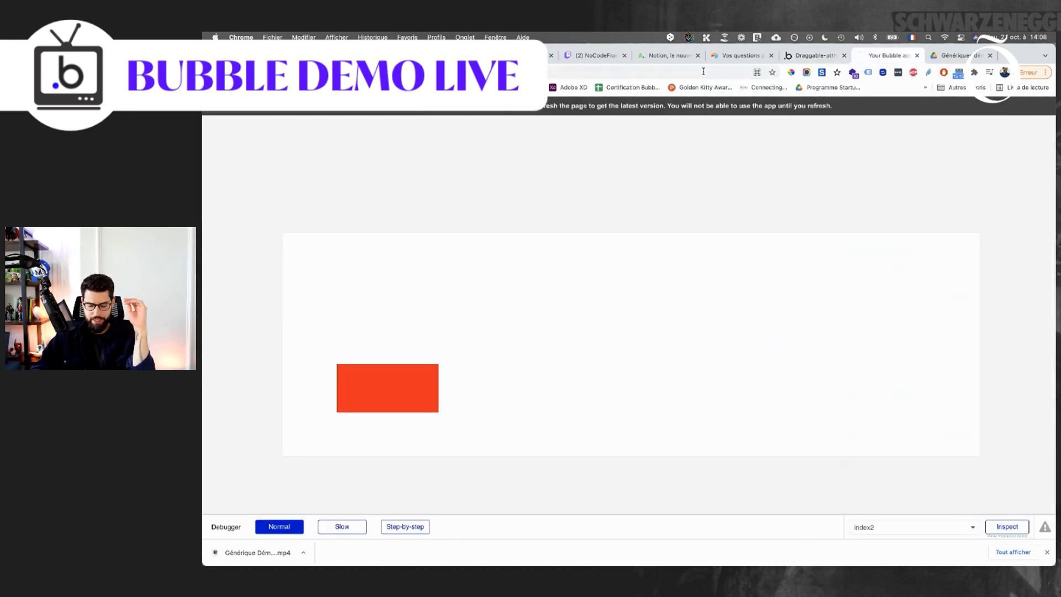
pyautogui.press('super+r')
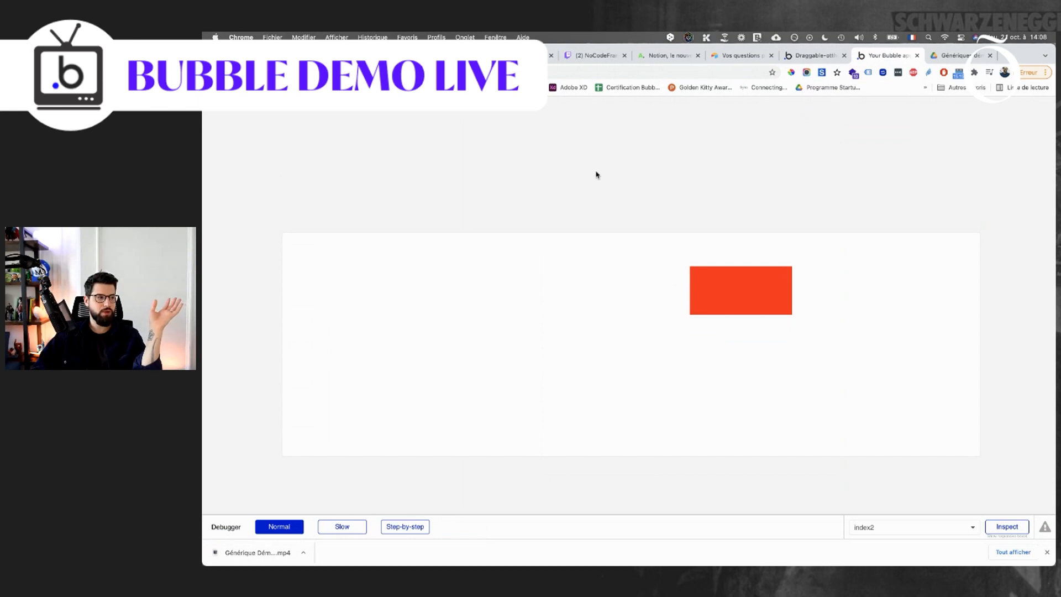
pyautogui.moveTo(721, 285); pyautogui.dragTo(611, 226)
pyautogui.click(810, 55)
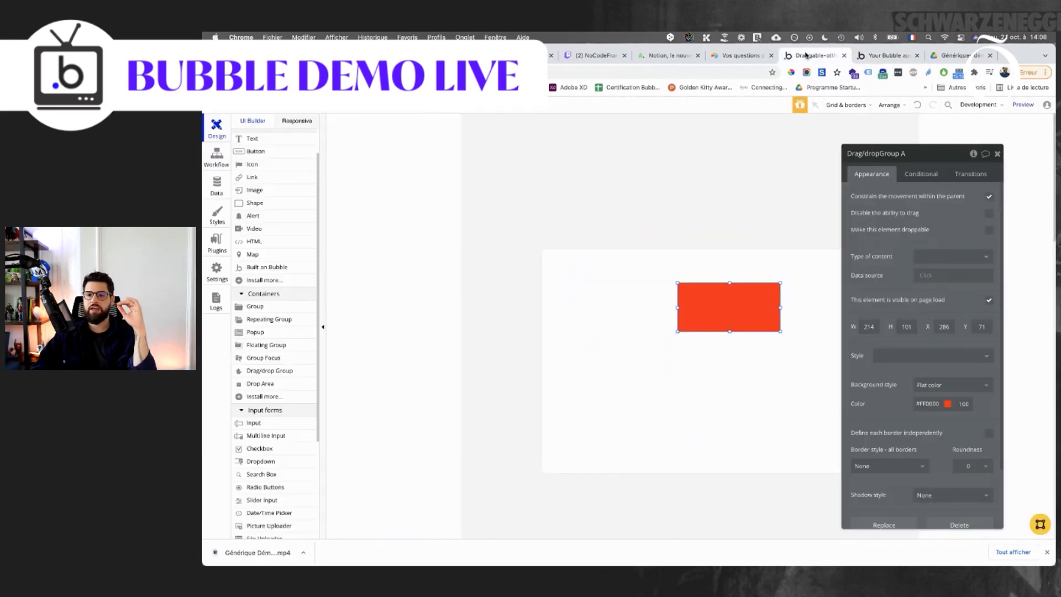
pyautogui.click(988, 229)
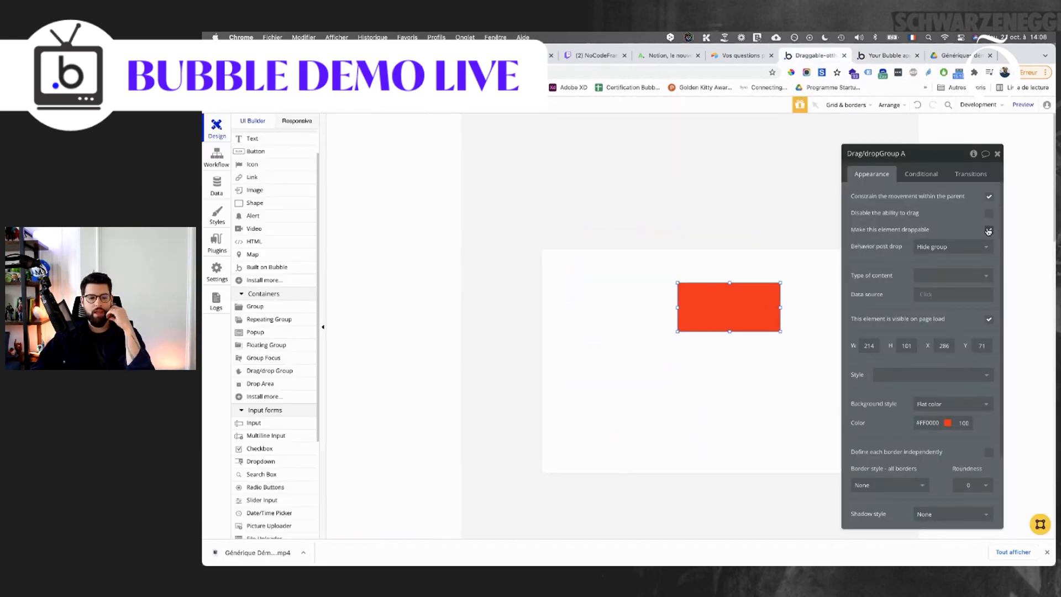
pyautogui.click(989, 229)
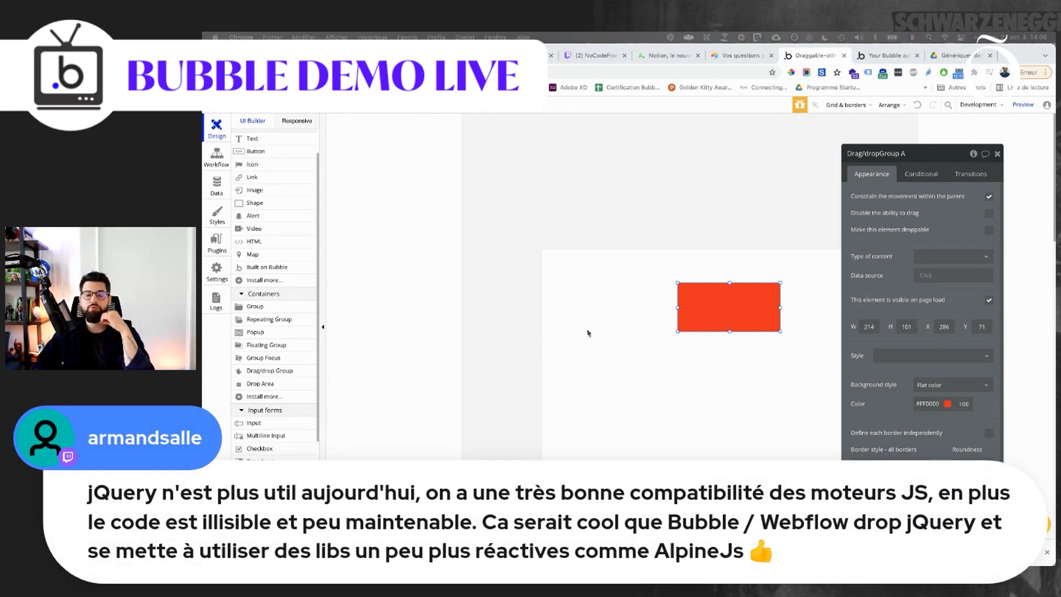
pyautogui.click(730, 306)
pyautogui.moveTo(742, 303); pyautogui.dragTo(742, 308)
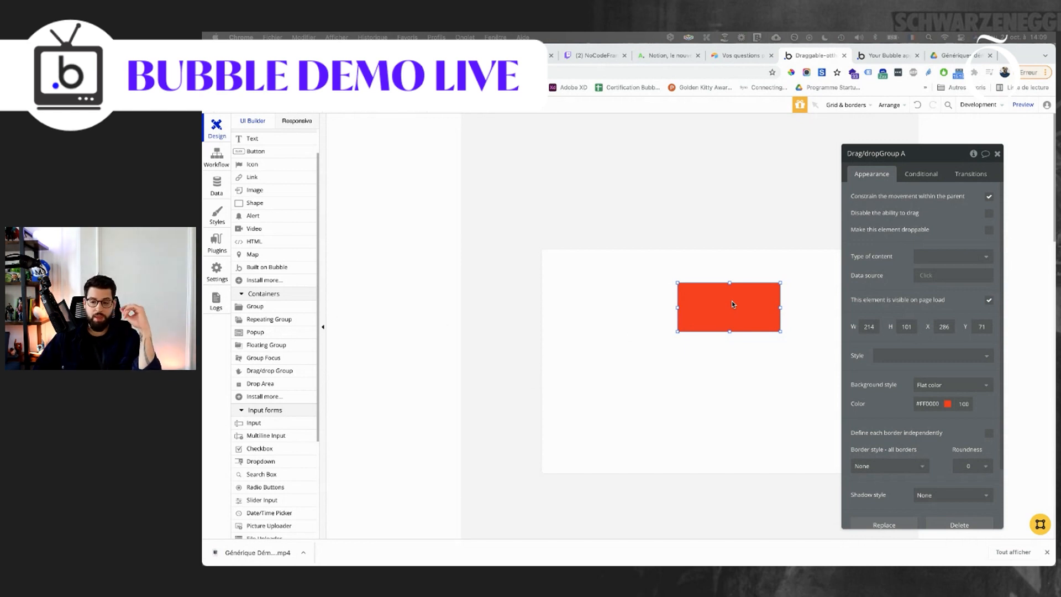
pyautogui.press('XF86MonBrightnessUp')
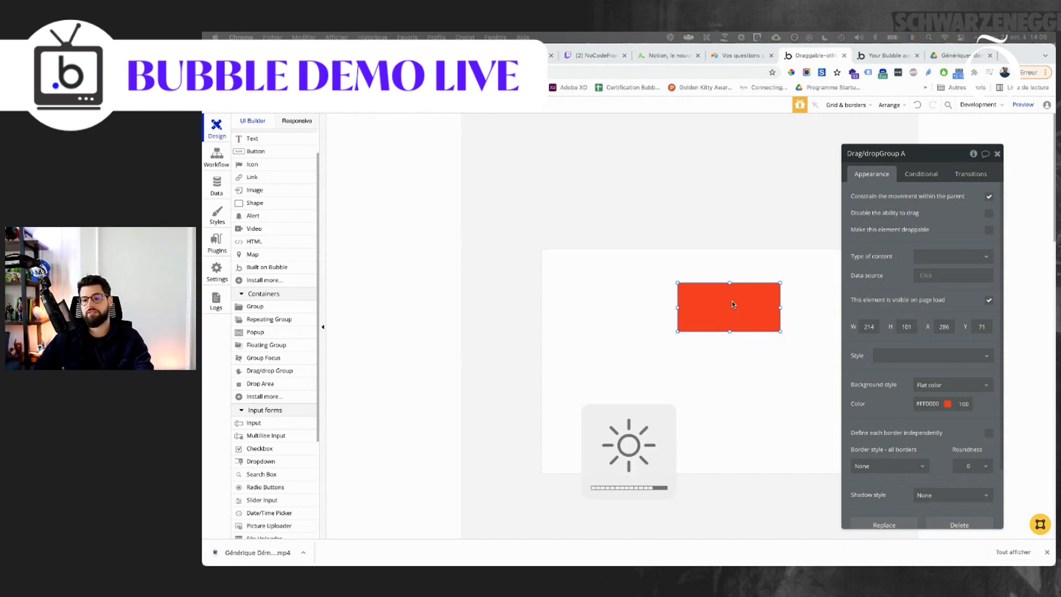
pyautogui.click(732, 303)
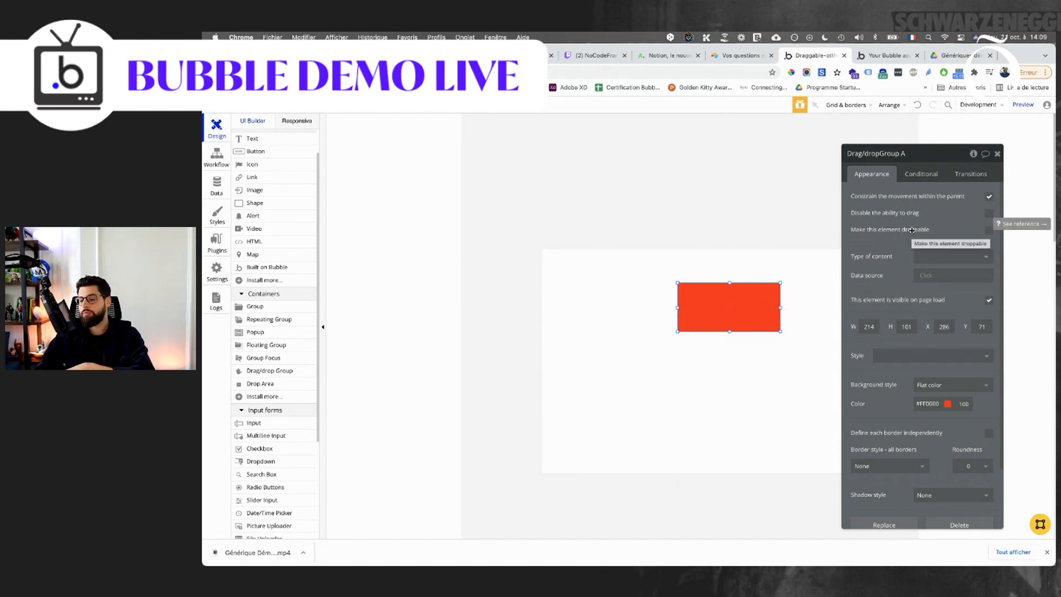
pyautogui.click(887, 56)
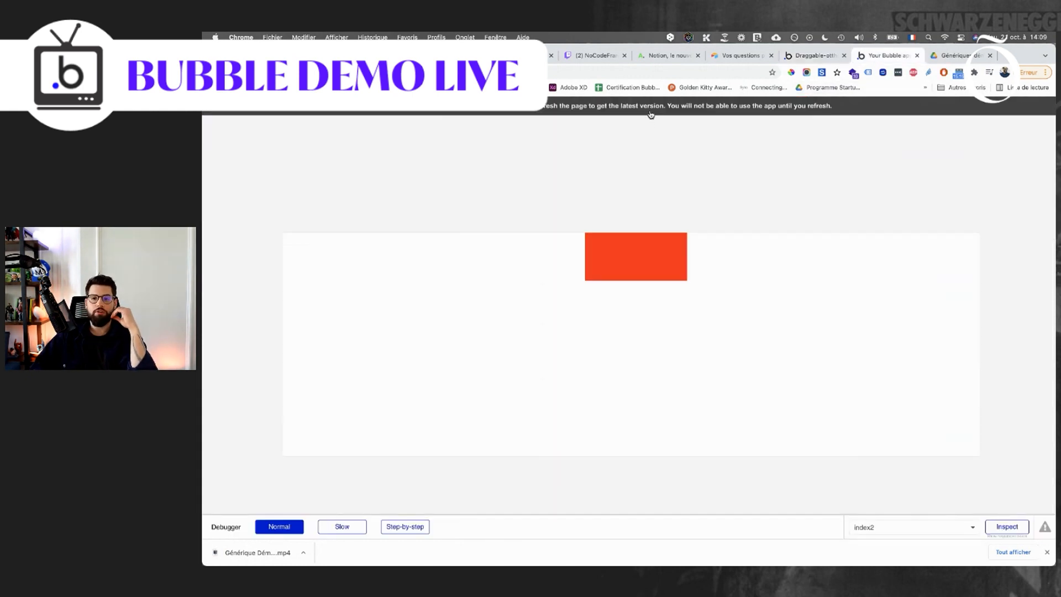
# Back in the editor, move the red drag/drop group up out of the large container group and delete that container.
pyautogui.click(817, 59)
pyautogui.click(703, 305)
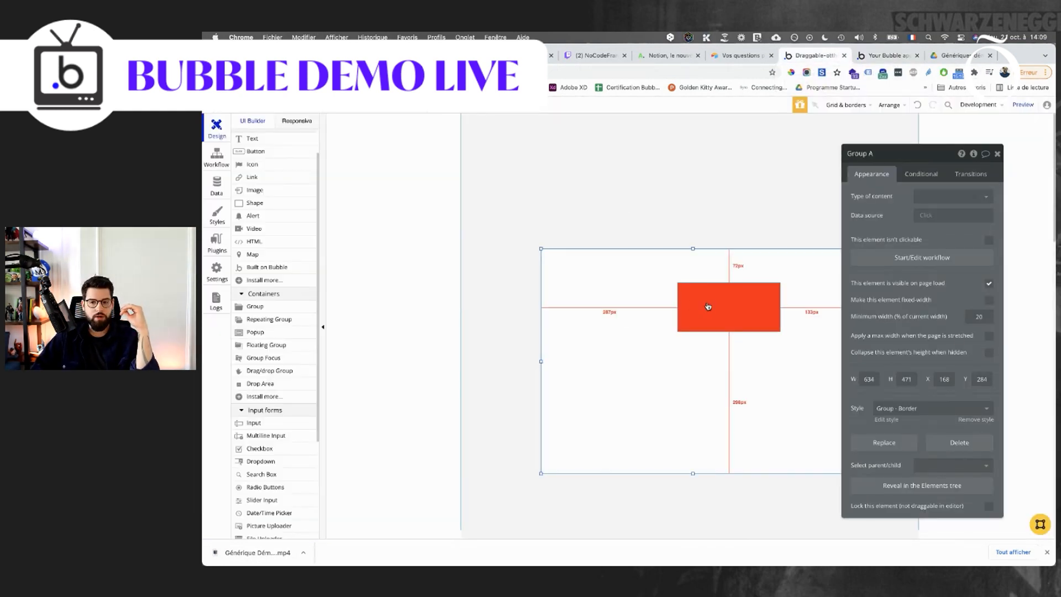
pyautogui.moveTo(703, 305); pyautogui.dragTo(708, 197)
pyautogui.click(668, 289)
pyautogui.press('Delete')
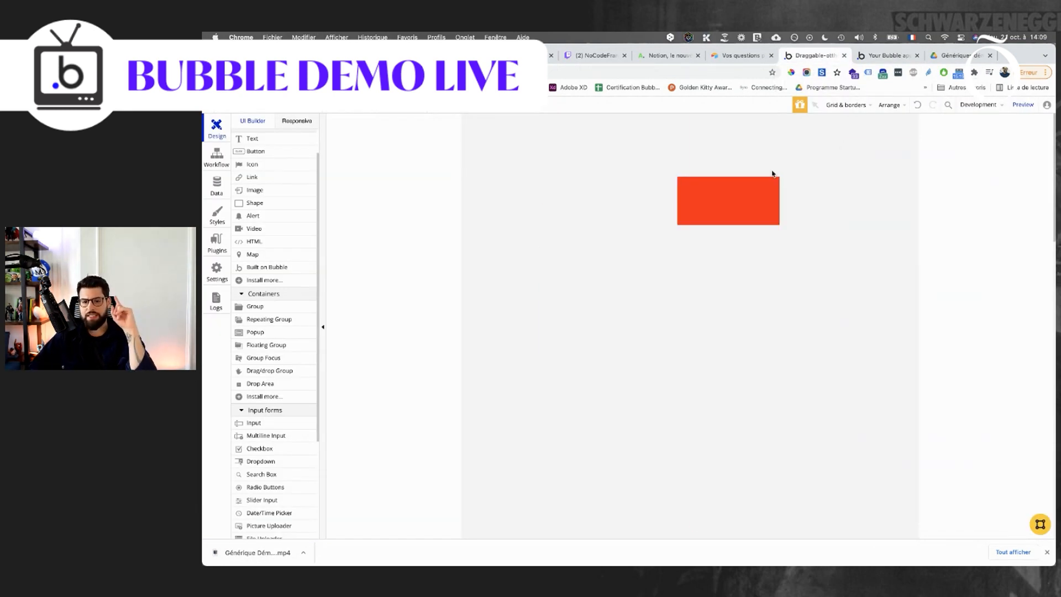
# Draw a Drop Area about 546 by 493 px on the page beneath the red drag/drop group.
pyautogui.click(270, 383)
pyautogui.moveTo(520, 261)
pyautogui.mouseDown()
pyautogui.moveTo(706, 469)
pyautogui.moveTo(781, 497)
pyautogui.mouseUp()
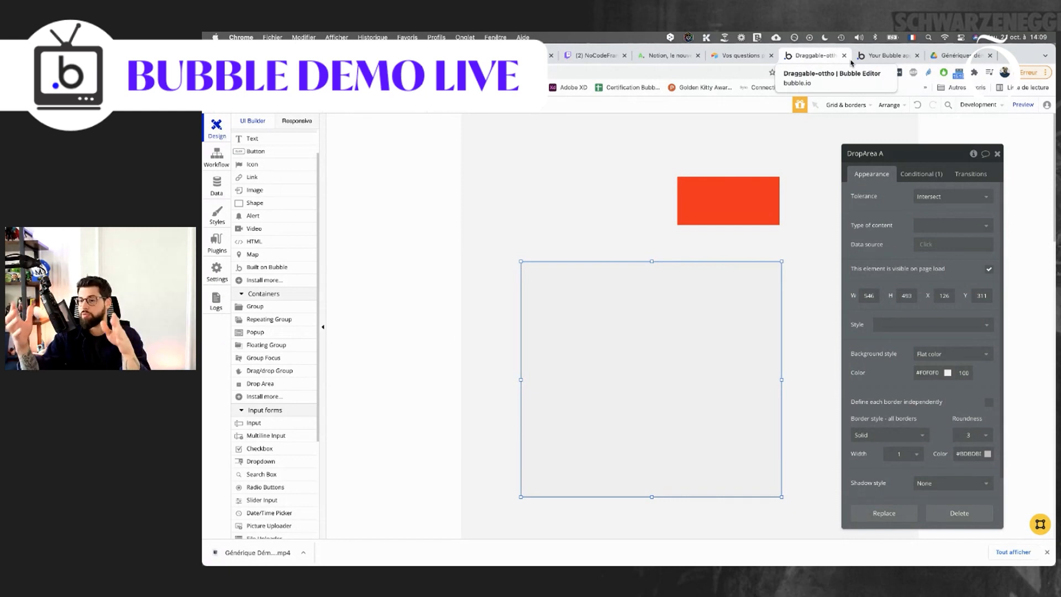
pyautogui.click(932, 356)
pyautogui.click(932, 359)
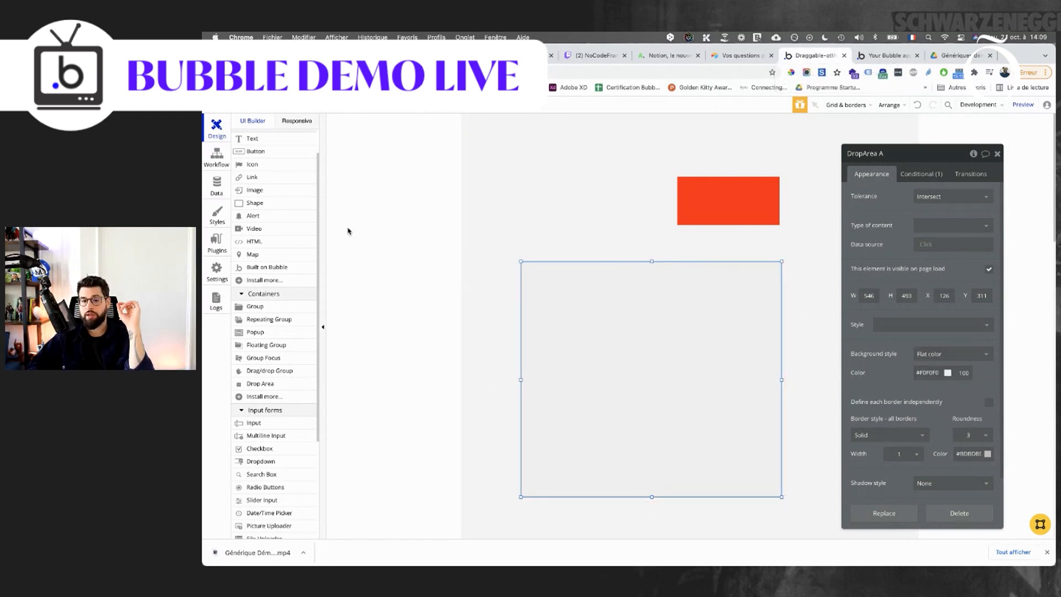
# Add the workflow event "A drop area has a group dropped on it" for the drop area.
pyautogui.click(217, 161)
pyautogui.click(282, 177)
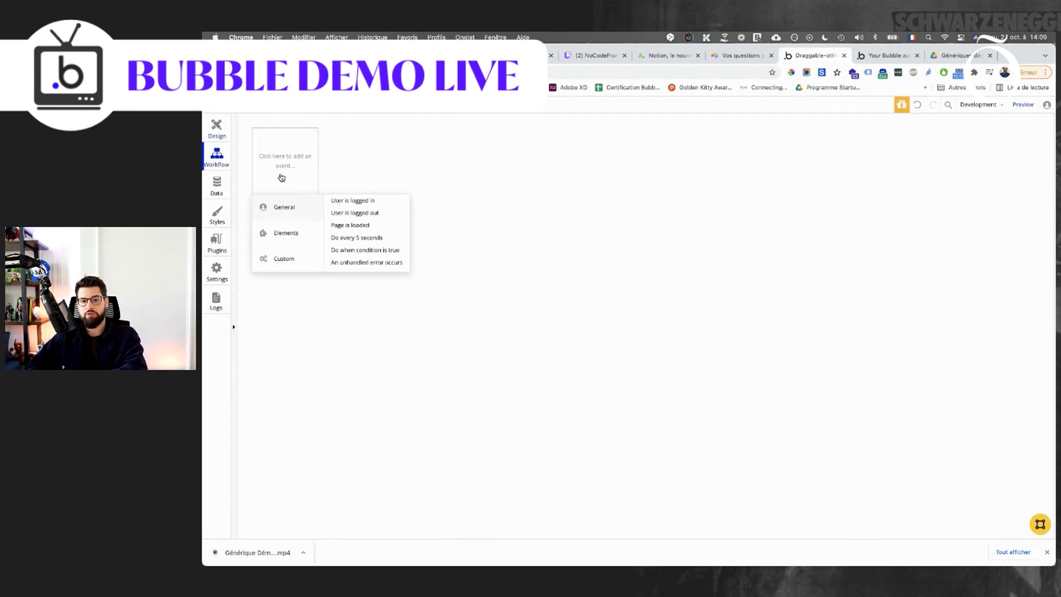
pyautogui.moveTo(282, 231)
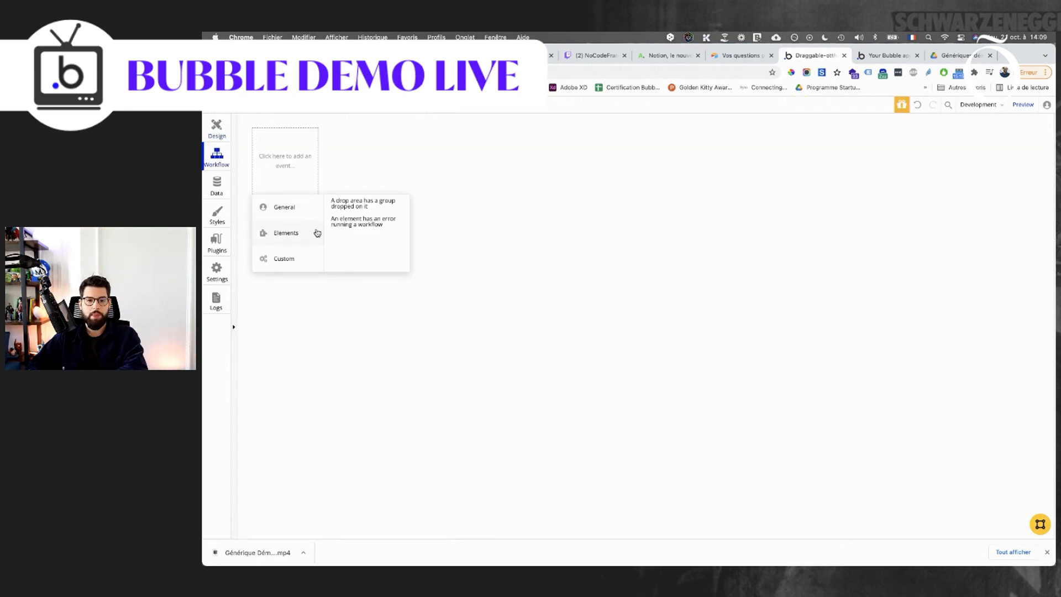
pyautogui.scroll(5, 370, 228)
pyautogui.scroll(5, 370, 228)
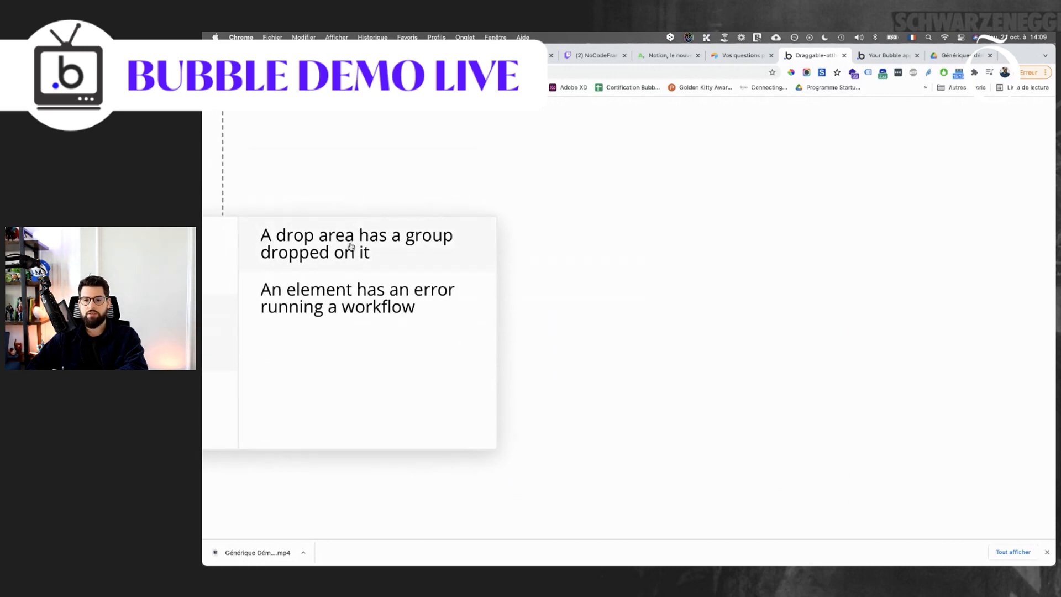
pyautogui.click(351, 247)
pyautogui.scroll(-8, 350, 246)
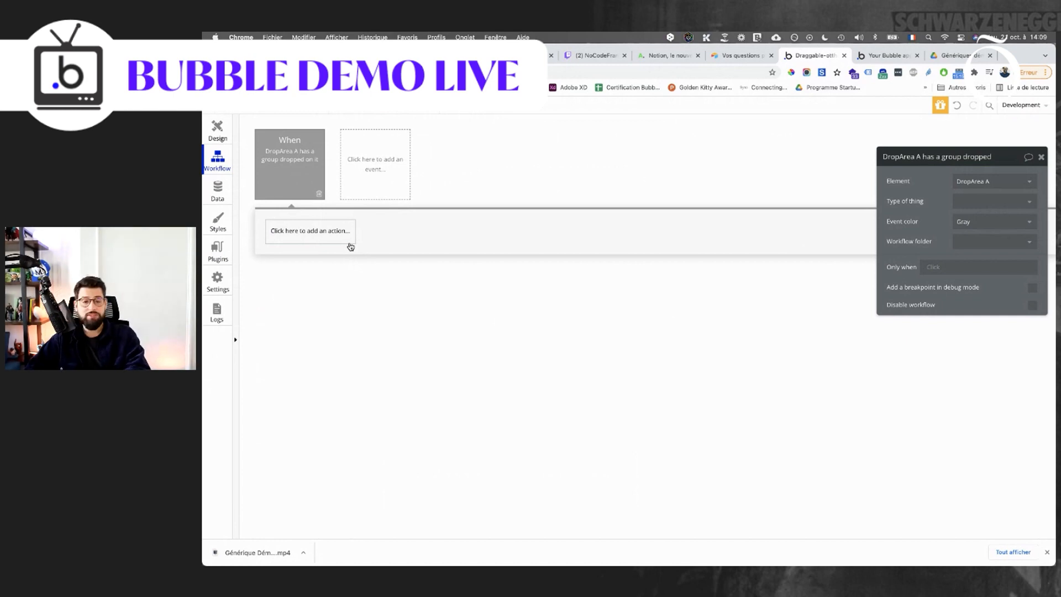
pyautogui.moveTo(303, 172)
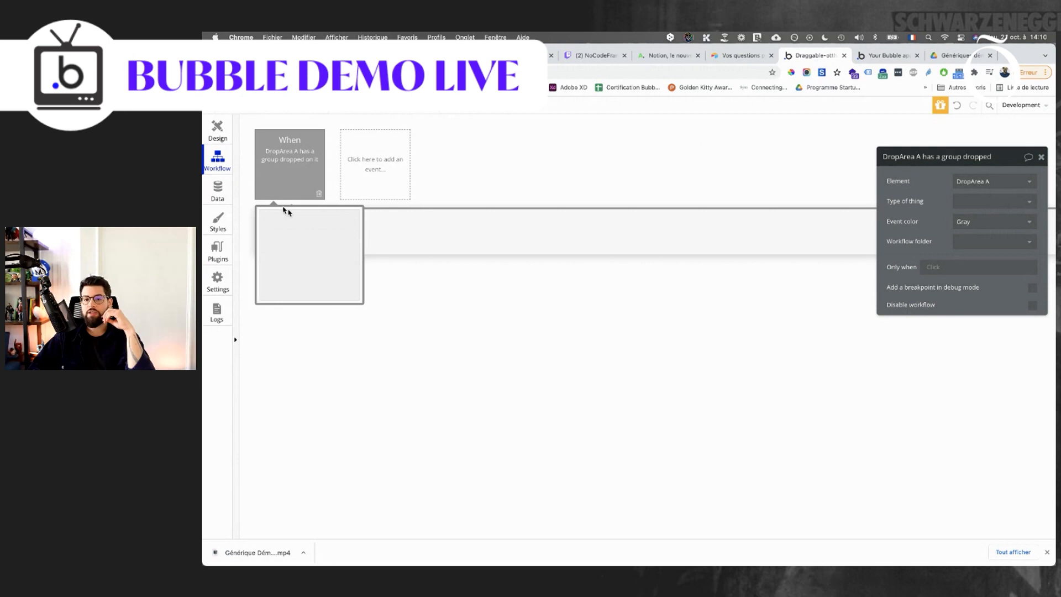
# Place an Alert element about 542 by 37 px directly above the drop area, spanning its width.
pyautogui.click(217, 131)
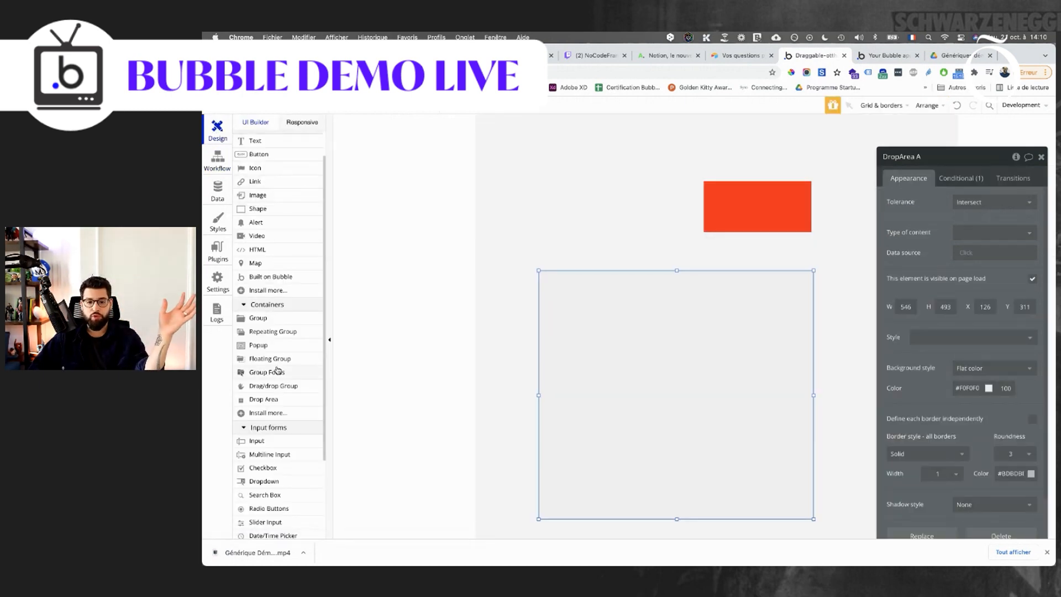
pyautogui.scroll(2, 272, 387)
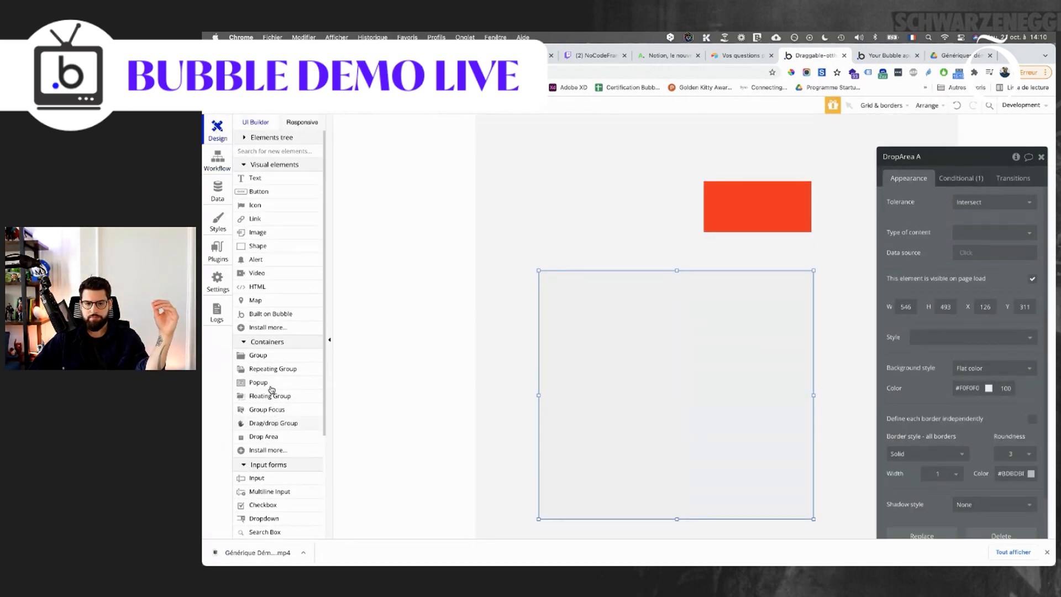
pyautogui.click(257, 261)
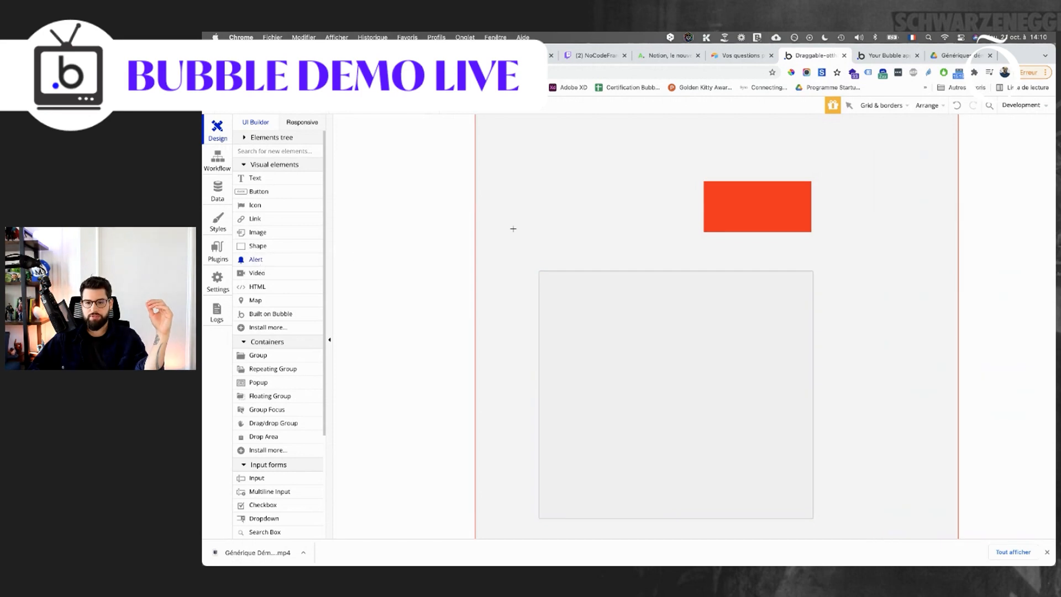
pyautogui.click(513, 229)
pyautogui.moveTo(549, 231); pyautogui.dragTo(575, 254)
pyautogui.moveTo(640, 265); pyautogui.dragTo(812, 263)
# Set the alert's text to "Le groupe a bien été posé".
pyautogui.click(916, 221)
pyautogui.write('Le groupe a')
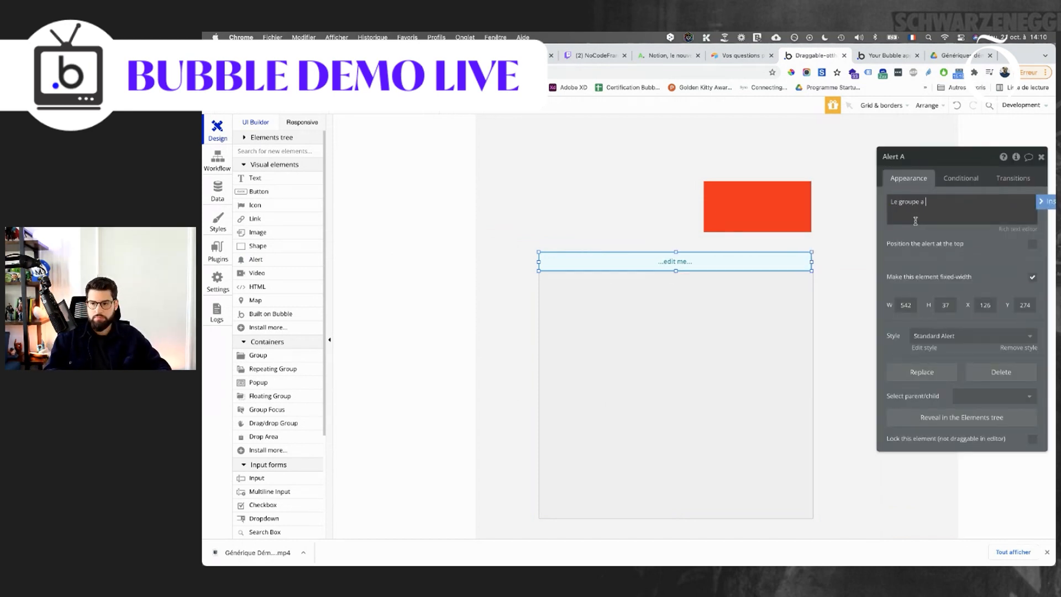
pyautogui.write('été posé')
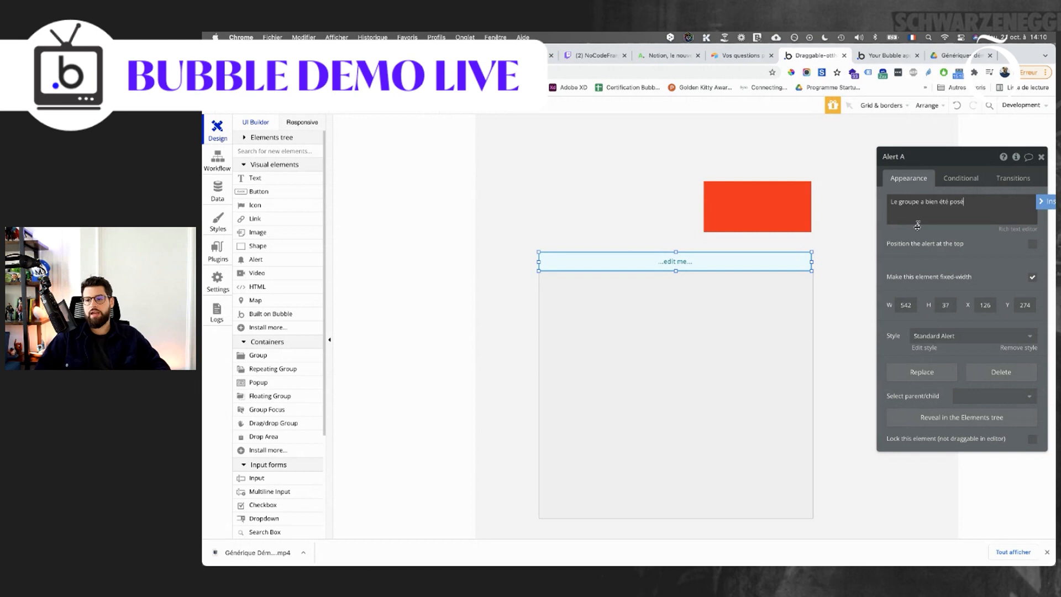
pyautogui.click(906, 234)
# In the updated page preview, test dragging the red group onto the drop area and back out above it.
pyautogui.click(891, 64)
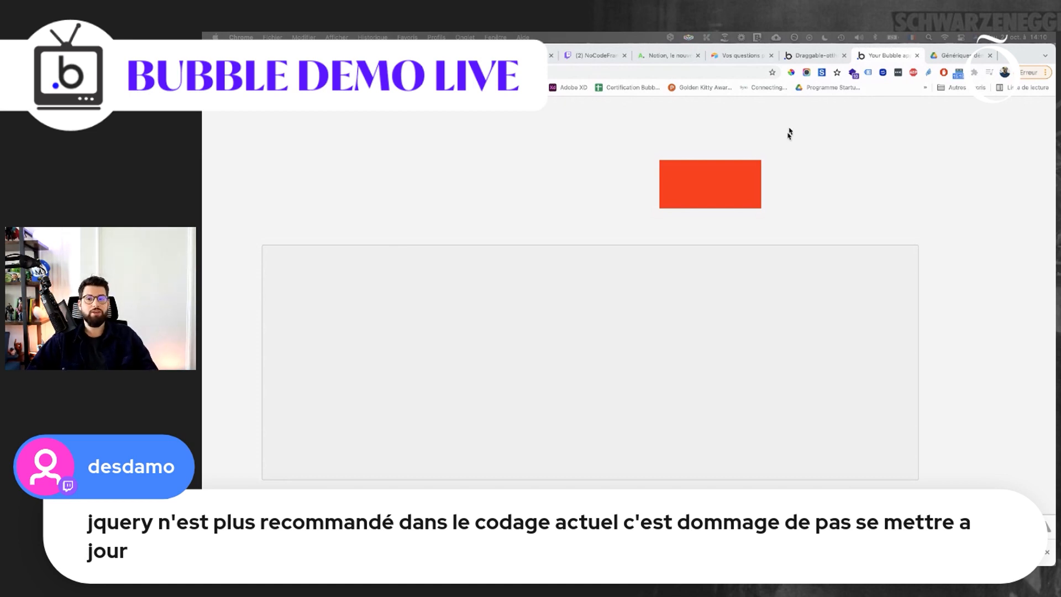
pyautogui.click(817, 56)
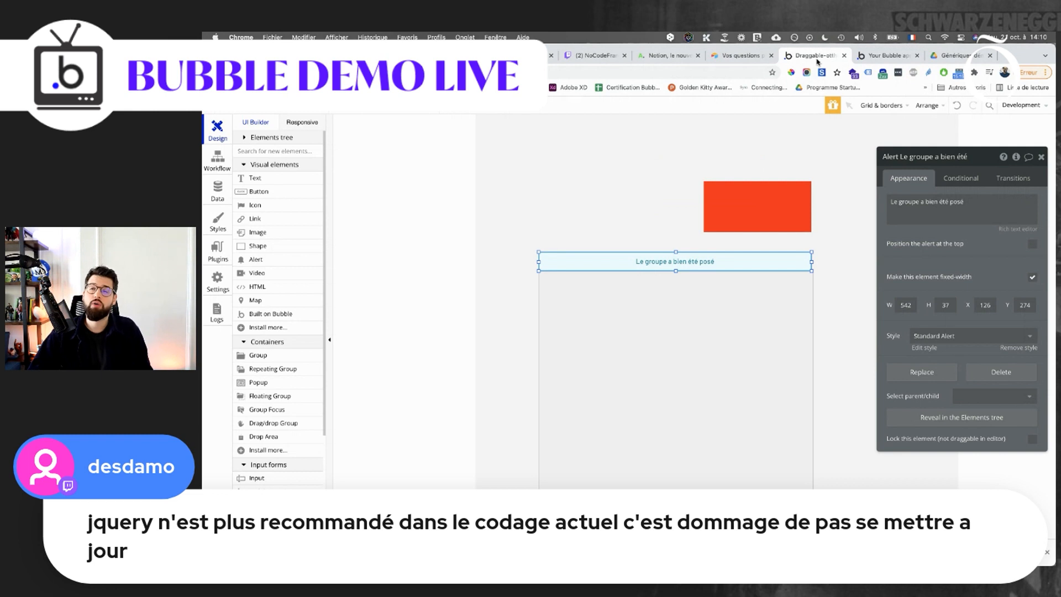
pyautogui.click(869, 58)
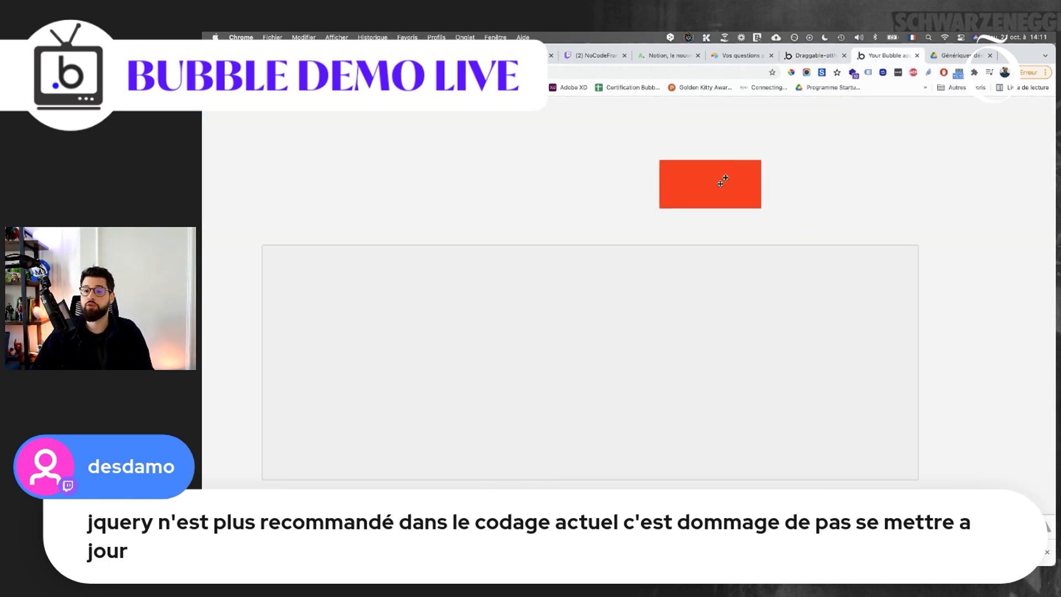
pyautogui.moveTo(717, 183); pyautogui.dragTo(658, 313)
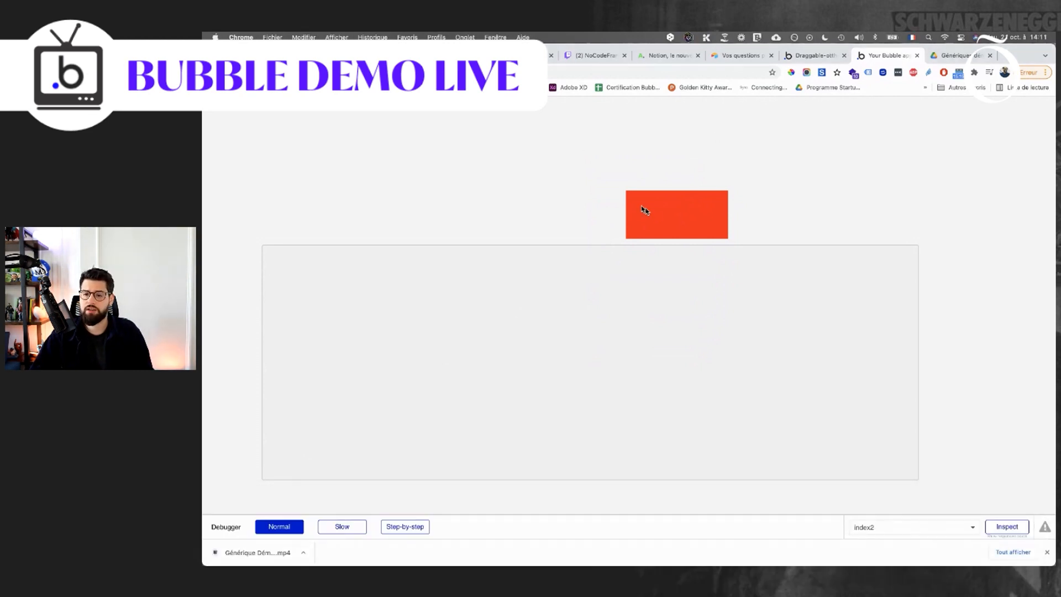
pyautogui.moveTo(639, 202); pyautogui.dragTo(501, 198)
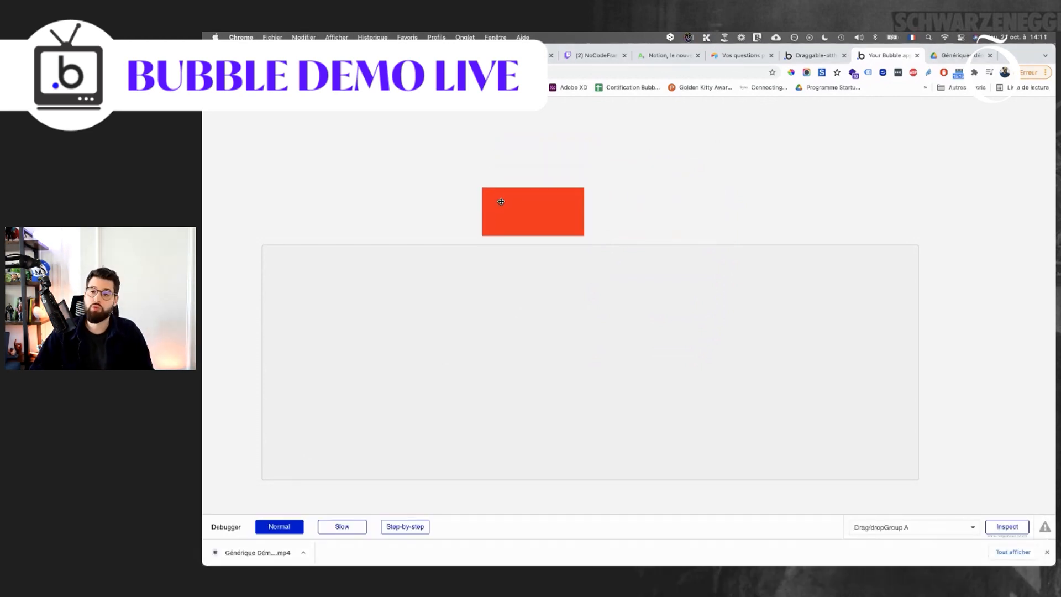
# Back in the editor, make the red drag/drop group droppable with the Hide group behavior after dropping.
pyautogui.click(810, 58)
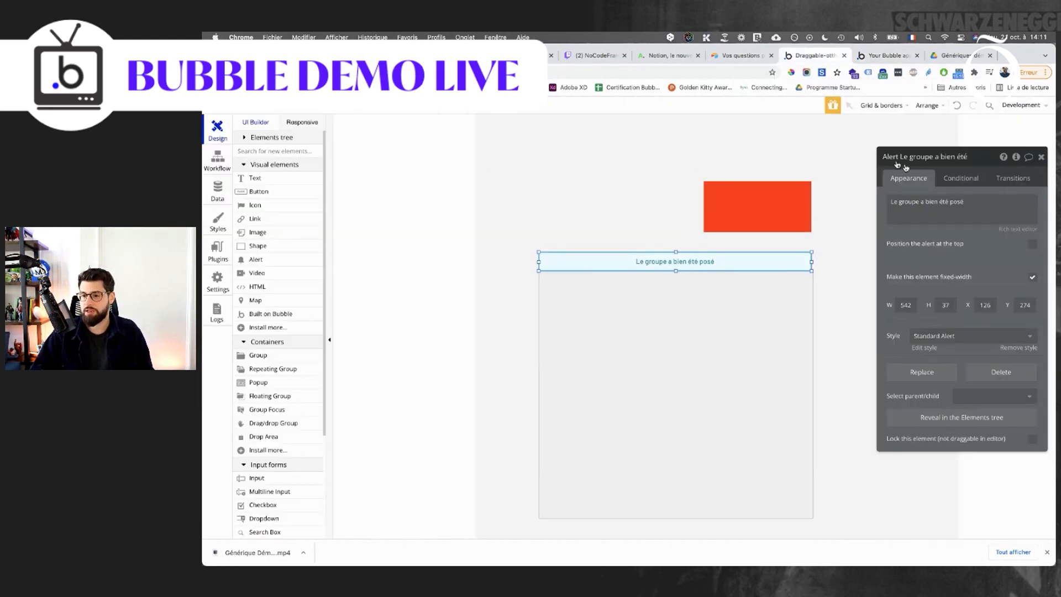
pyautogui.click(767, 226)
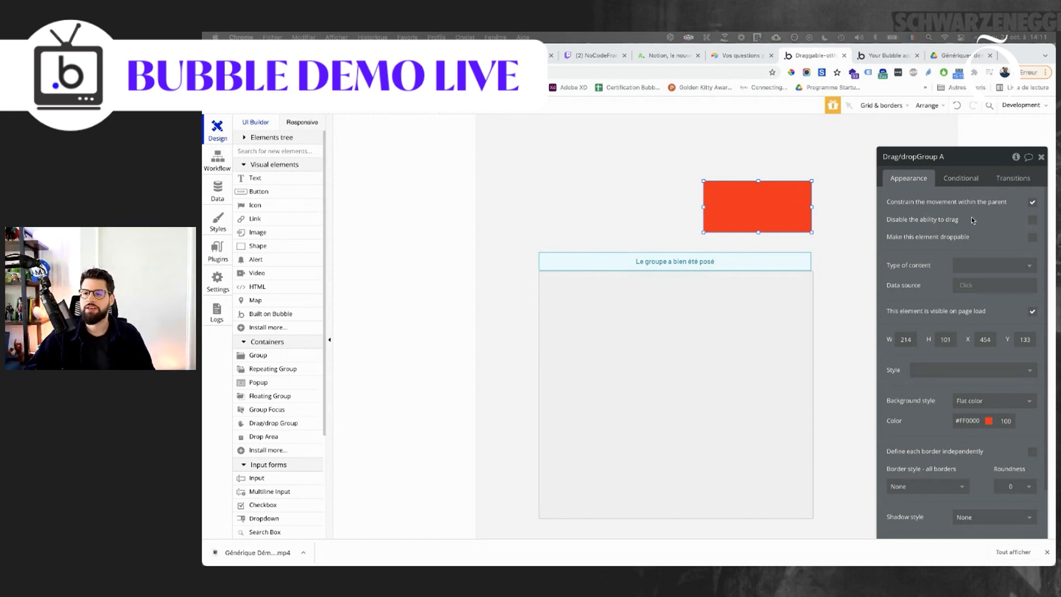
pyautogui.scroll(5, 931, 253)
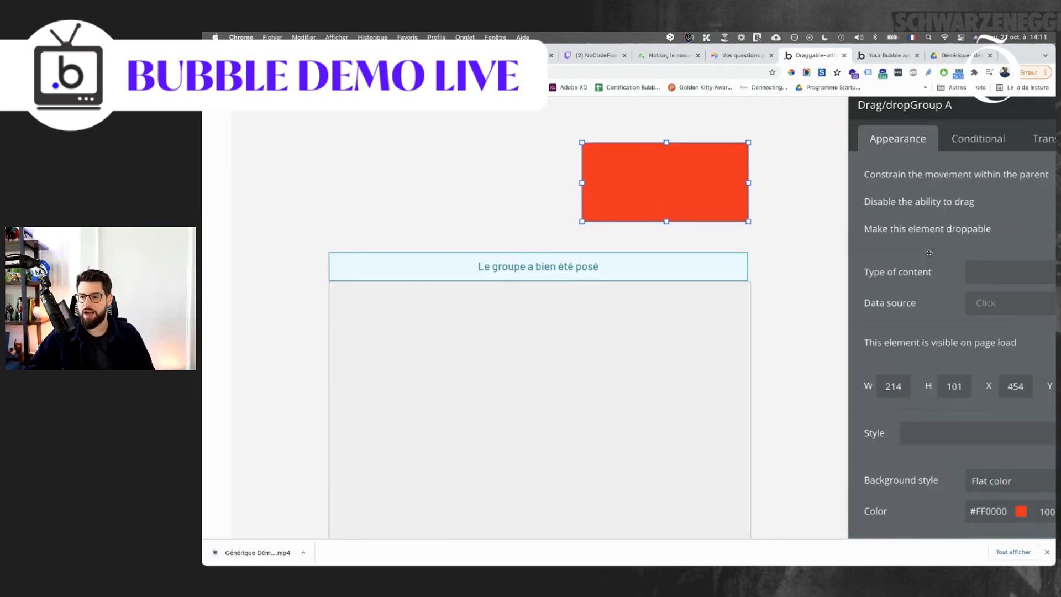
pyautogui.scroll(5, 929, 253)
pyautogui.click(883, 215)
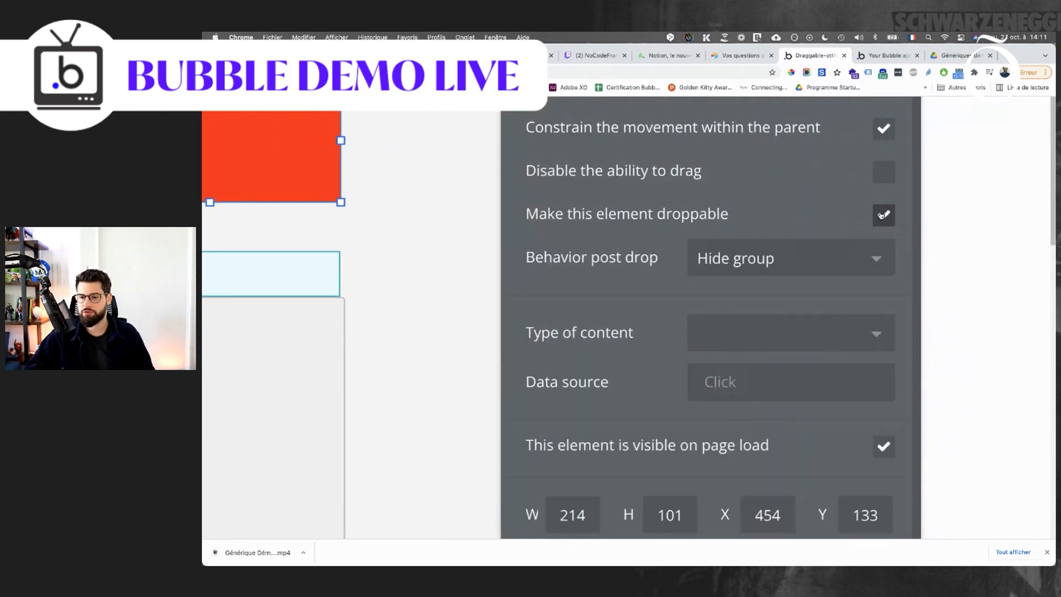
pyautogui.scroll(-10, 833, 197)
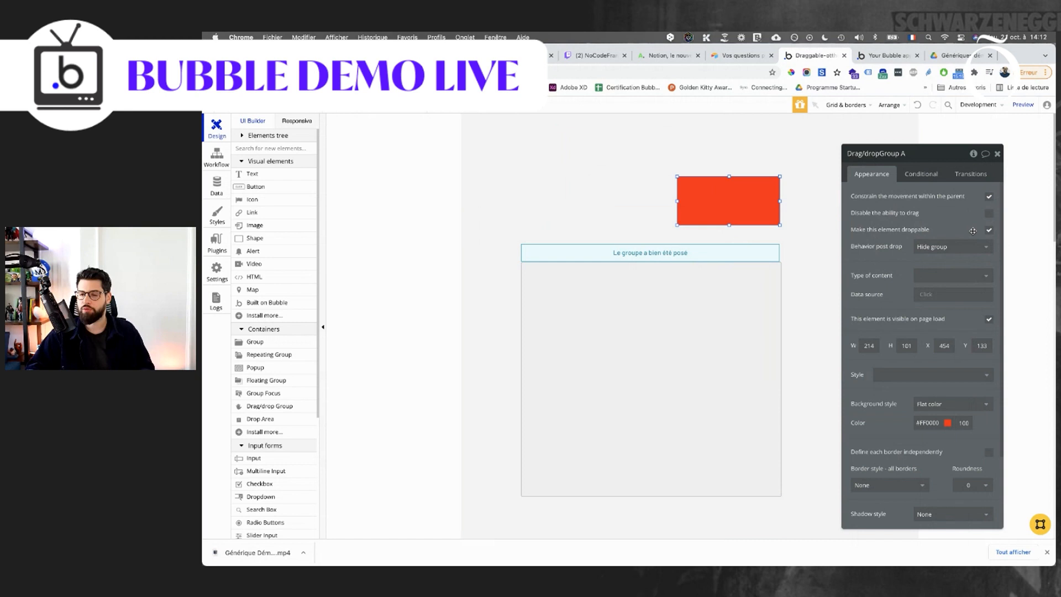
# In the refreshed page preview, test the Hide group behavior by dropping the red group onto the drop area.
pyautogui.click(882, 56)
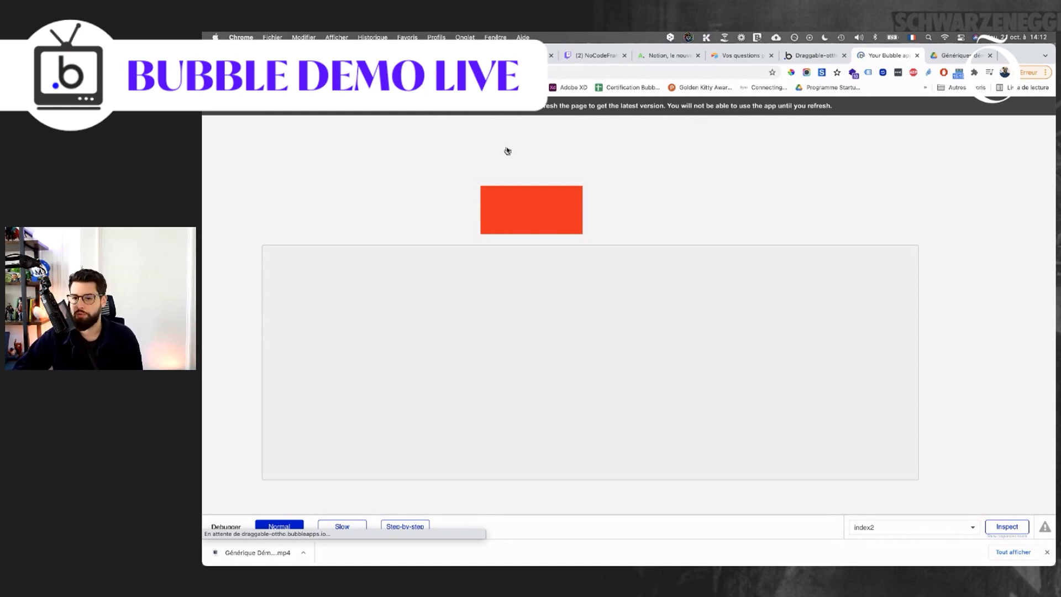
pyautogui.moveTo(703, 187); pyautogui.dragTo(533, 306)
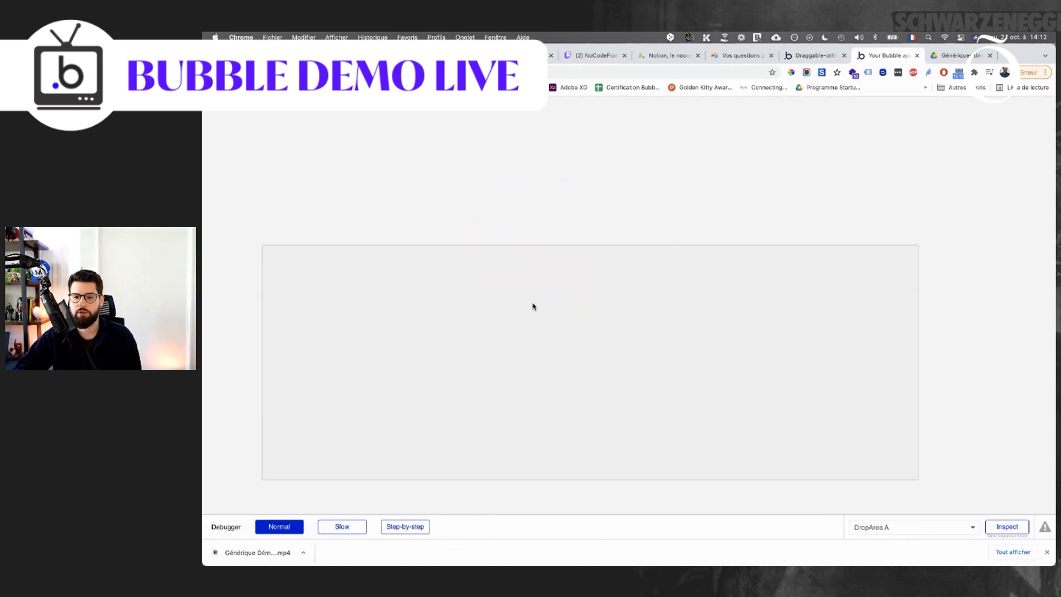
# Back in the editor, add a Show message action for the alert "Le groupe a bien été posé" to the workflow triggered when a group is dropped on DropArea A.
pyautogui.click(791, 56)
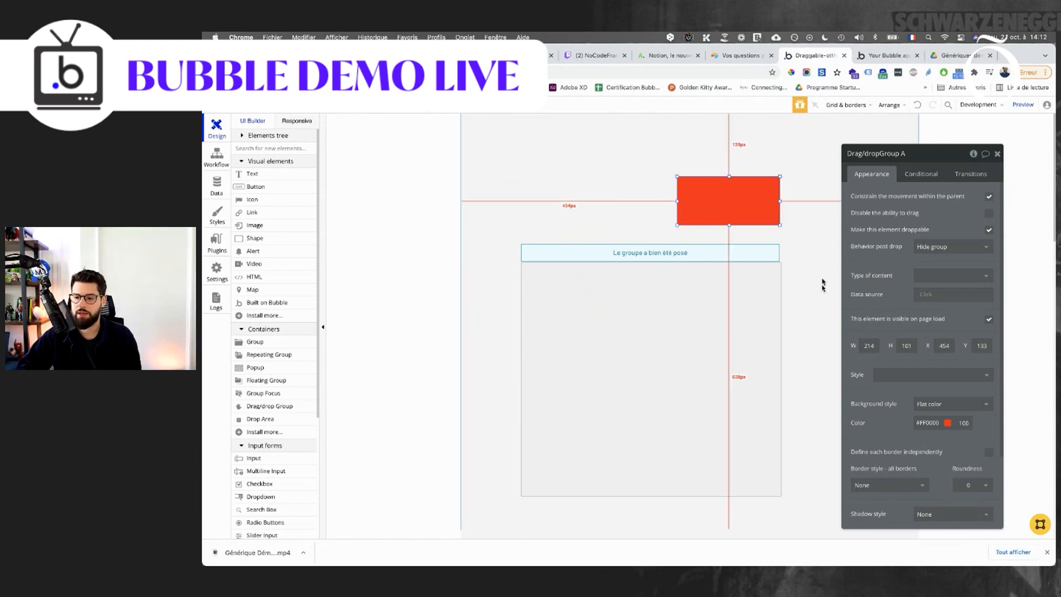
pyautogui.click(222, 166)
pyautogui.click(290, 223)
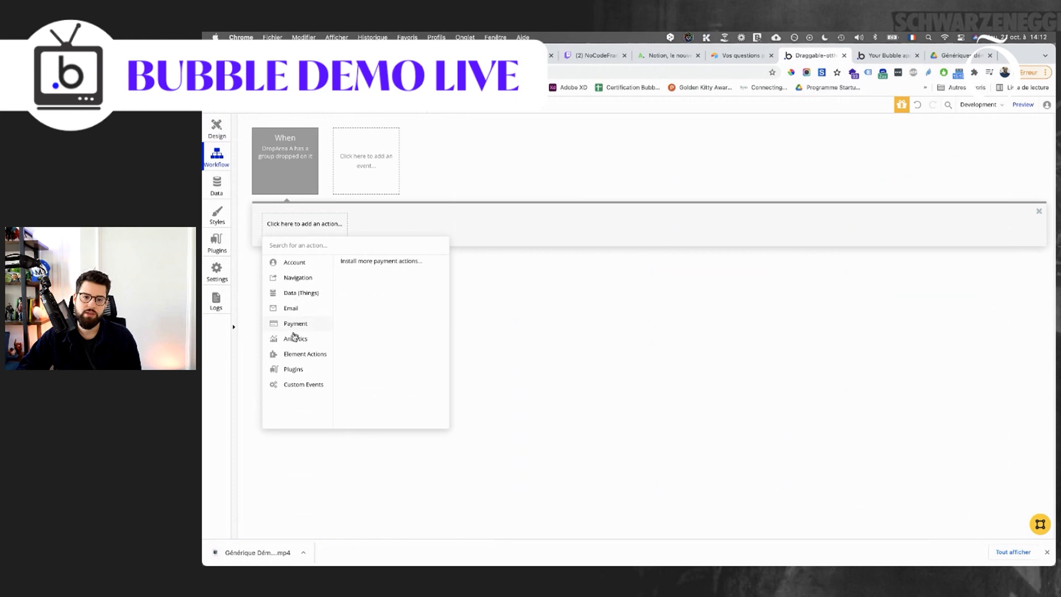
pyautogui.click(294, 187)
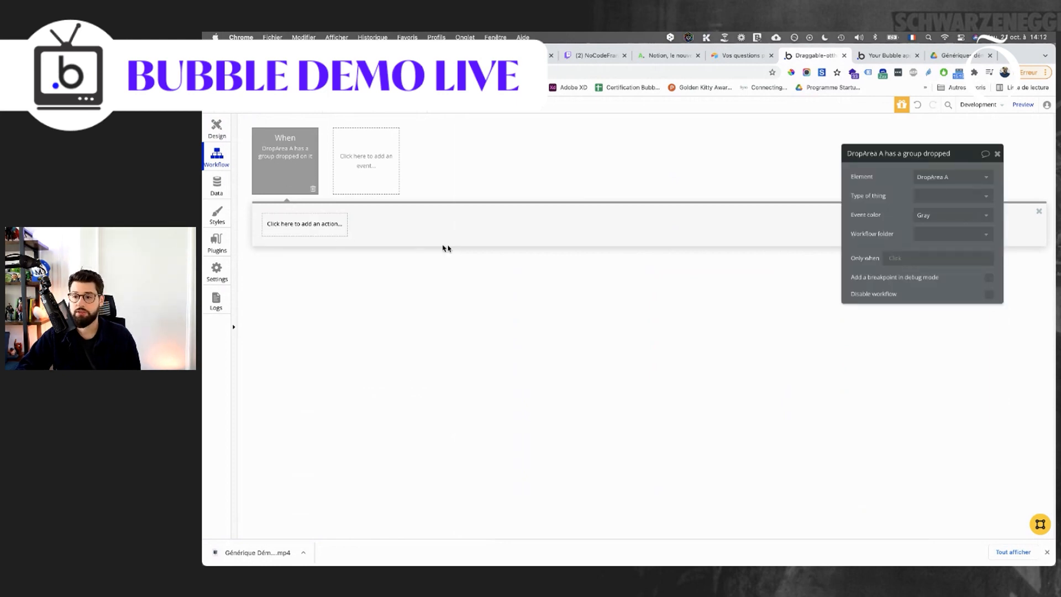
pyautogui.click(272, 231)
pyautogui.moveTo(302, 356)
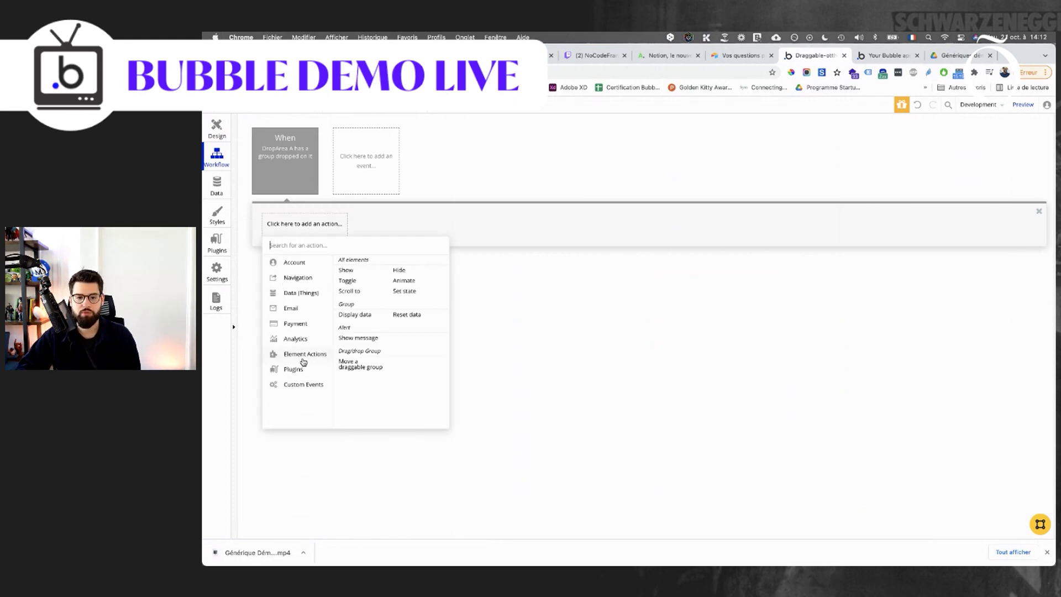
pyautogui.click(351, 339)
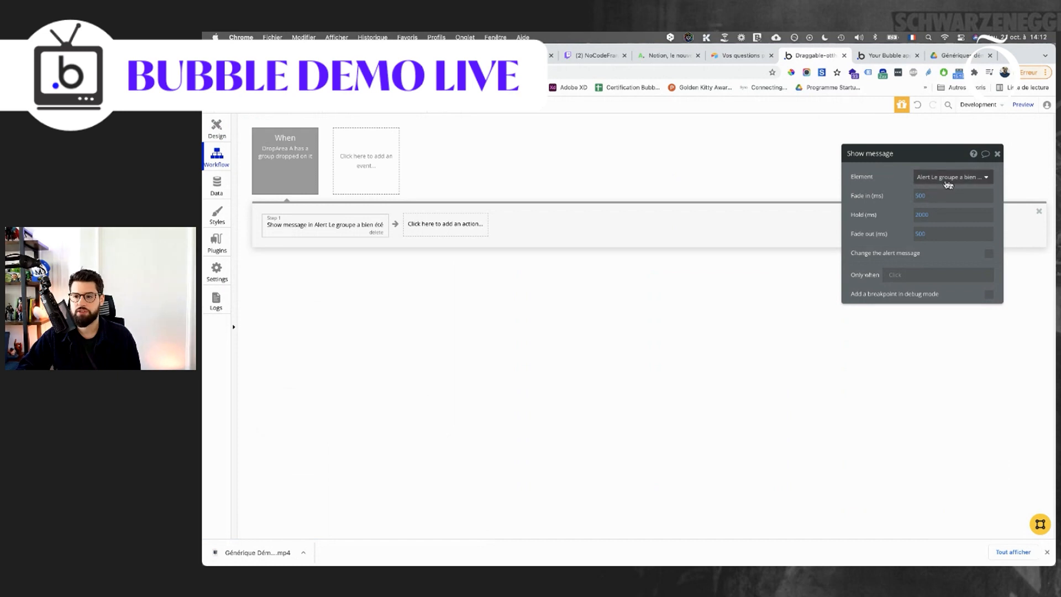
# In the reloaded page preview, test the drop-triggered alert by moving the red group onto the drop area.
pyautogui.click(861, 56)
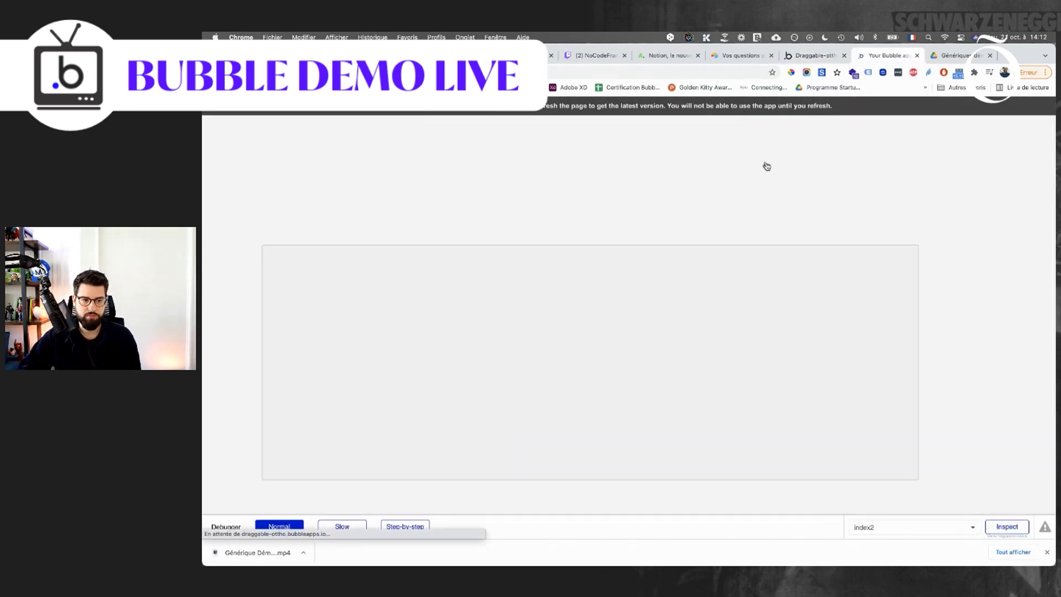
pyautogui.moveTo(741, 168); pyautogui.dragTo(629, 274)
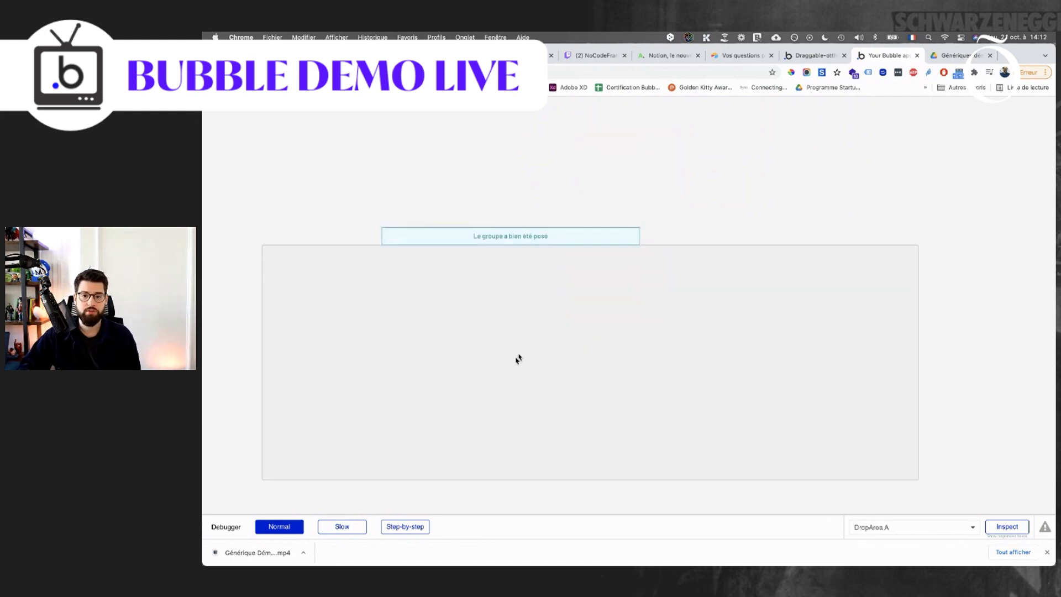
# Return to the page design in the editor and look through the drop area's appearance properties for a width constraint.
pyautogui.click(816, 61)
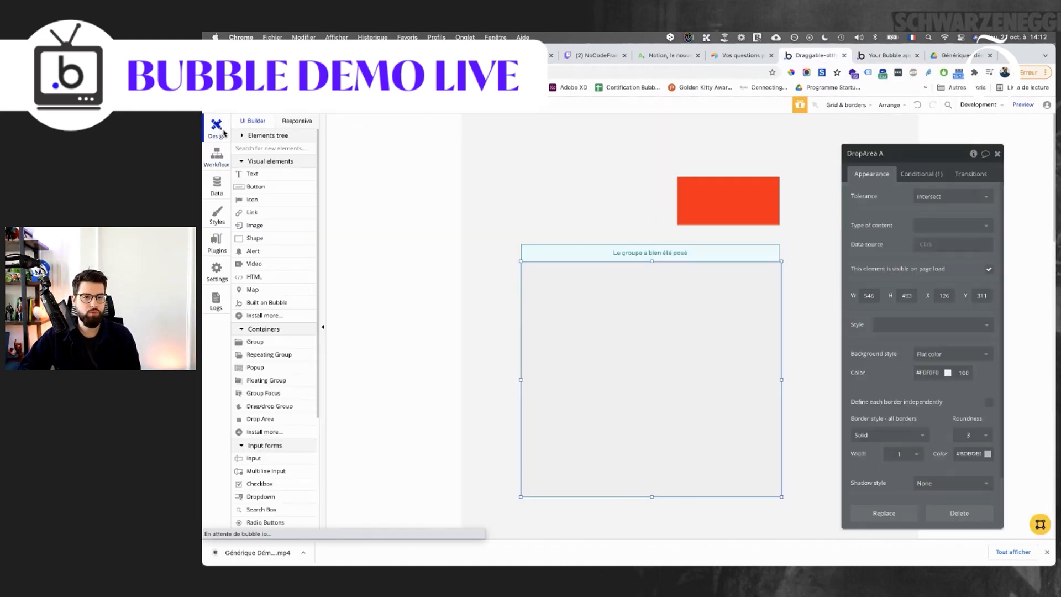
pyautogui.click(217, 127)
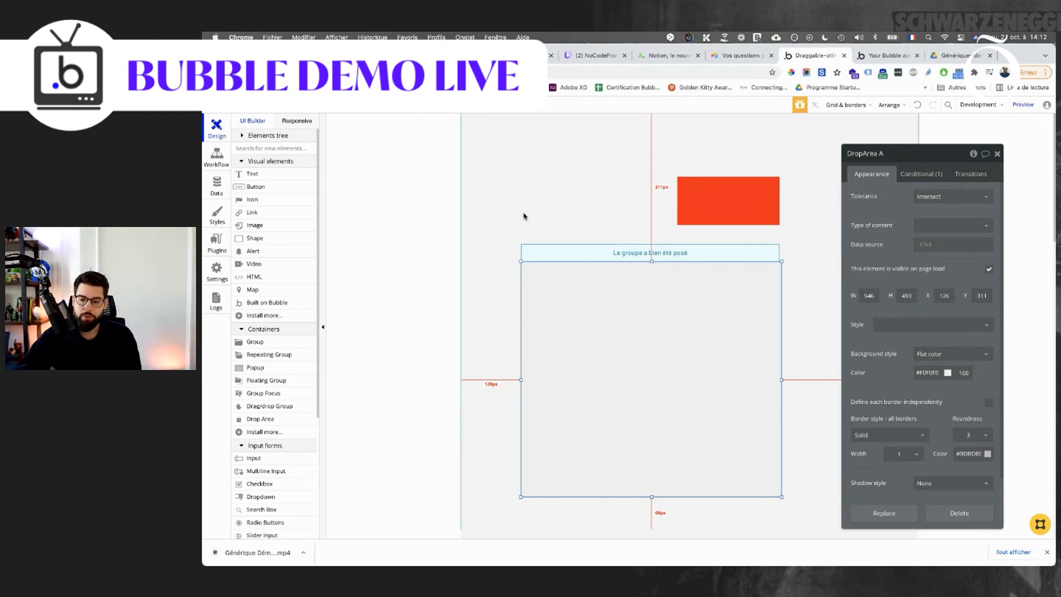
pyautogui.scroll(-2, 909, 352)
pyautogui.scroll(2, 908, 352)
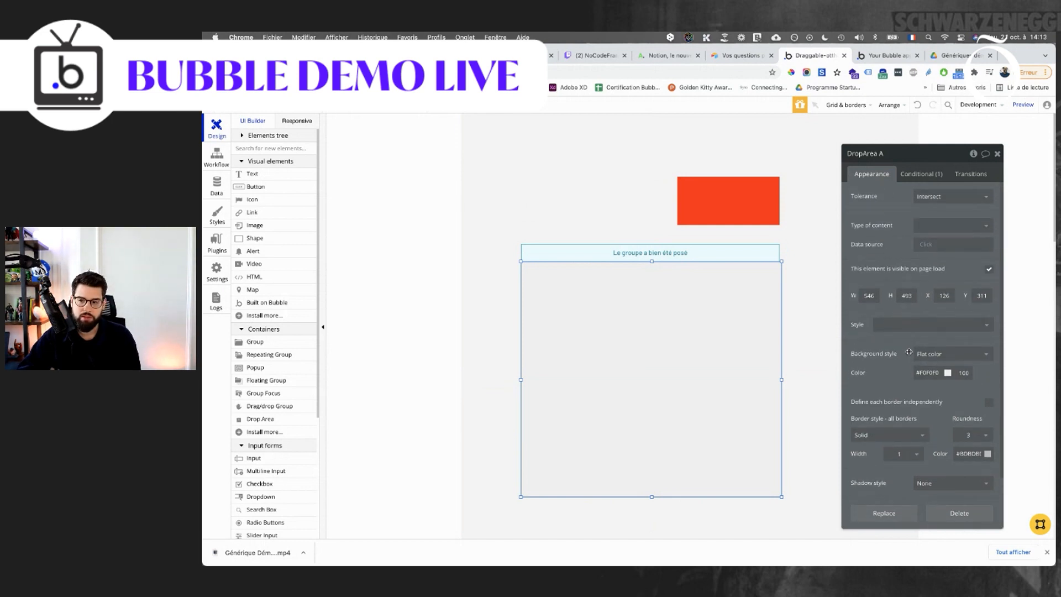
pyautogui.scroll(-2, 908, 352)
pyautogui.scroll(2, 908, 350)
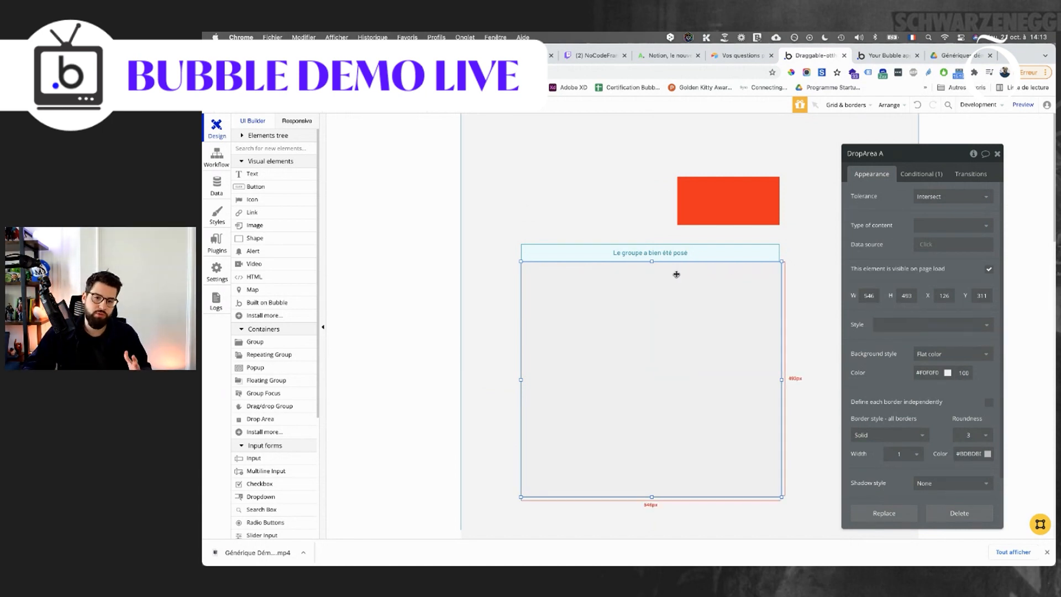
# Try out the fixed-width option on a temporary group of about 118 by 89 px above the drop area, and delete that group.
pyautogui.click(270, 343)
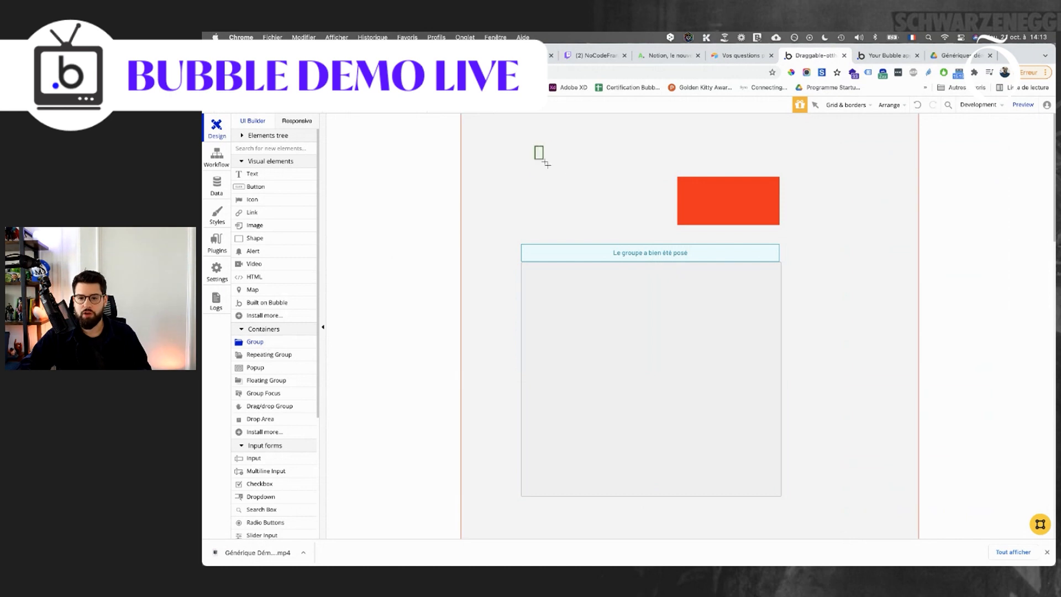
pyautogui.moveTo(546, 165); pyautogui.dragTo(591, 188)
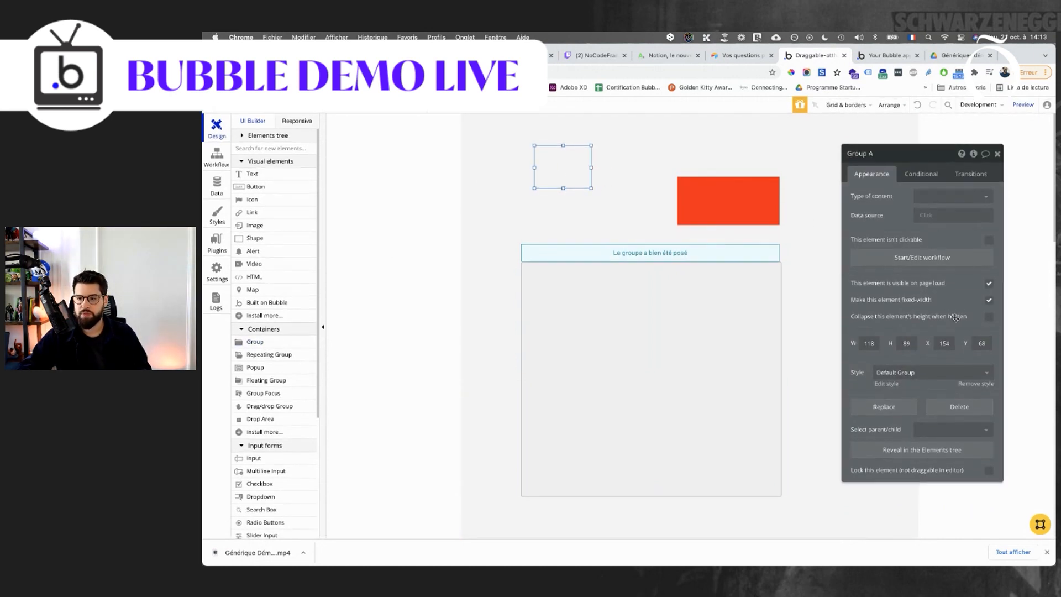
pyautogui.click(989, 300)
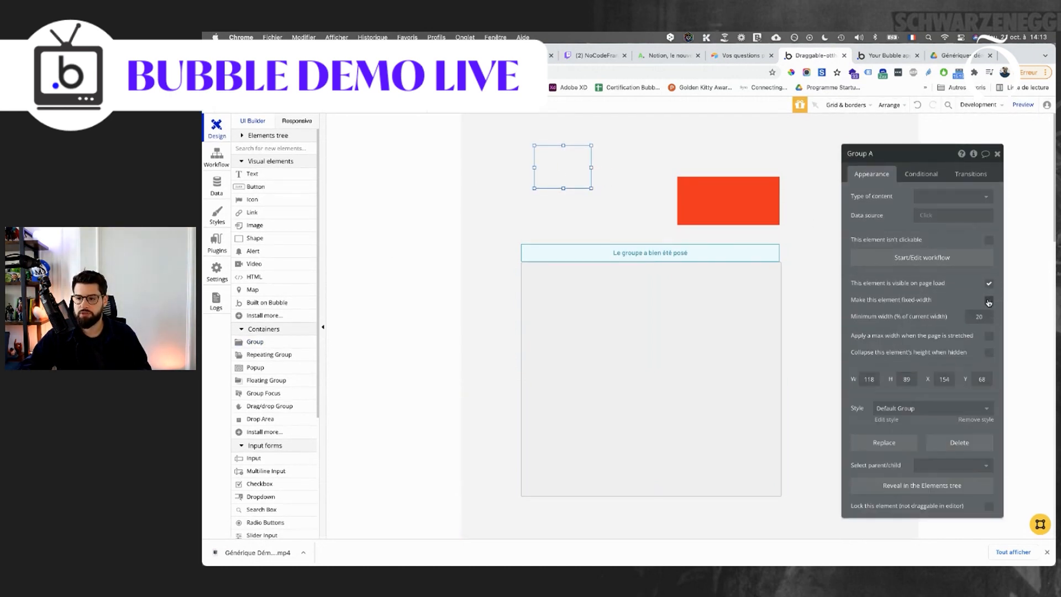
pyautogui.click(989, 300)
pyautogui.click(989, 300)
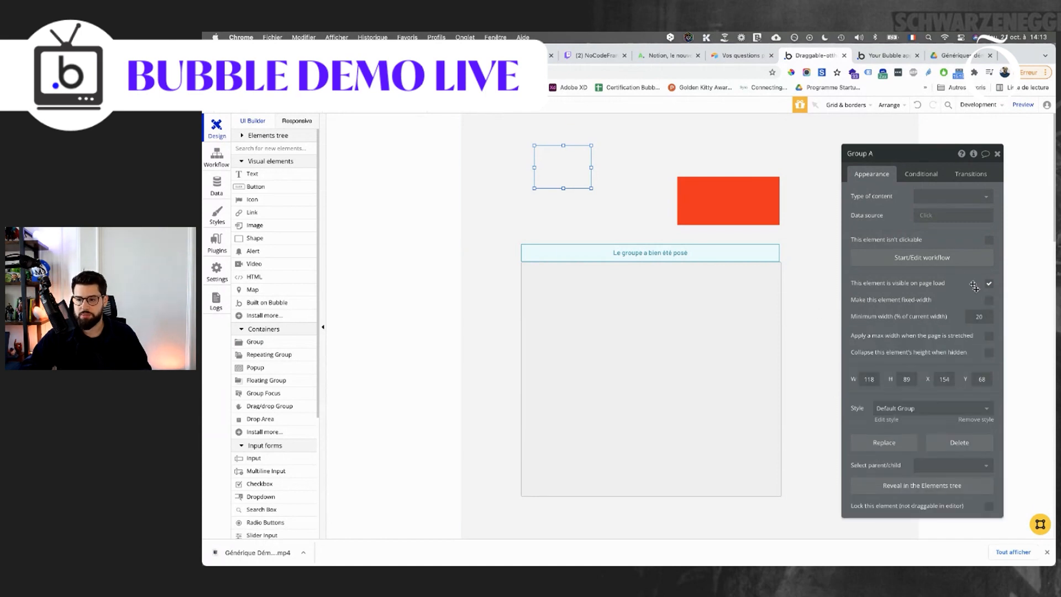
pyautogui.click(989, 300)
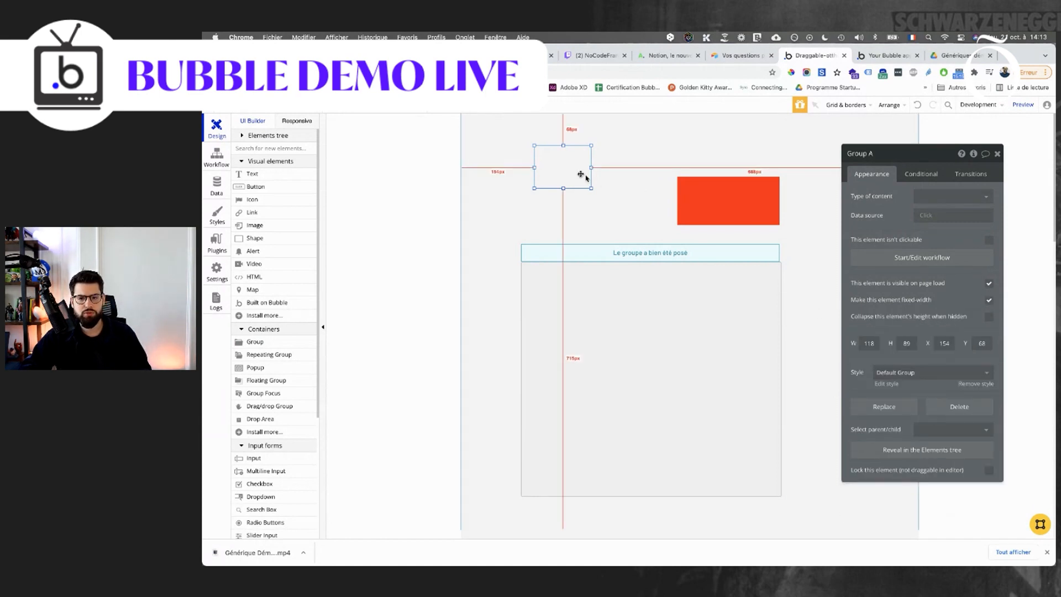
pyautogui.press('Delete')
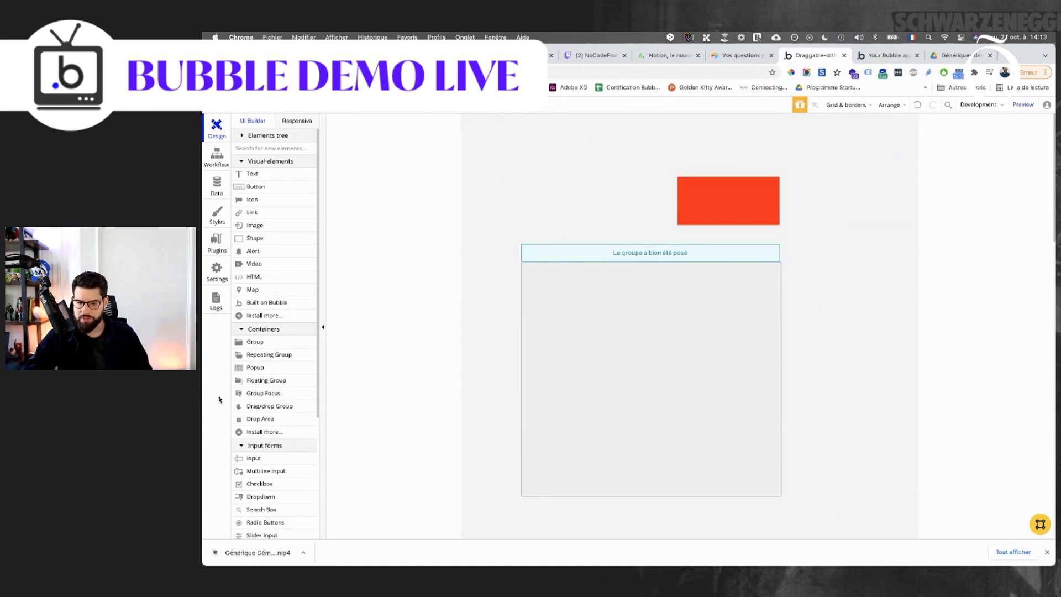
# In the responsive view, apply a max width to the drop area and check the red group's responsive options.
pyautogui.click(590, 383)
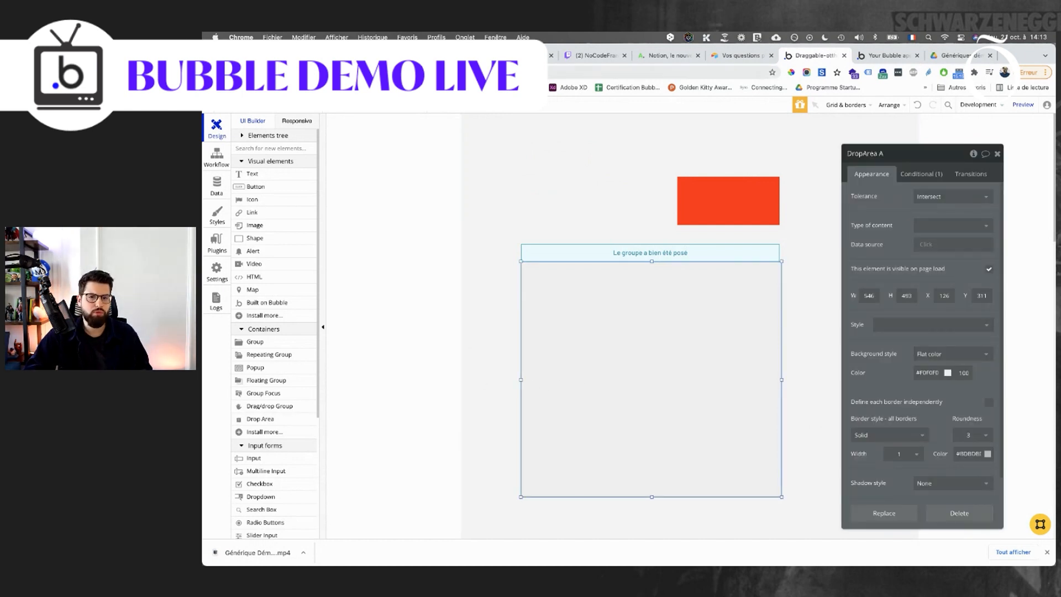
pyautogui.click(296, 122)
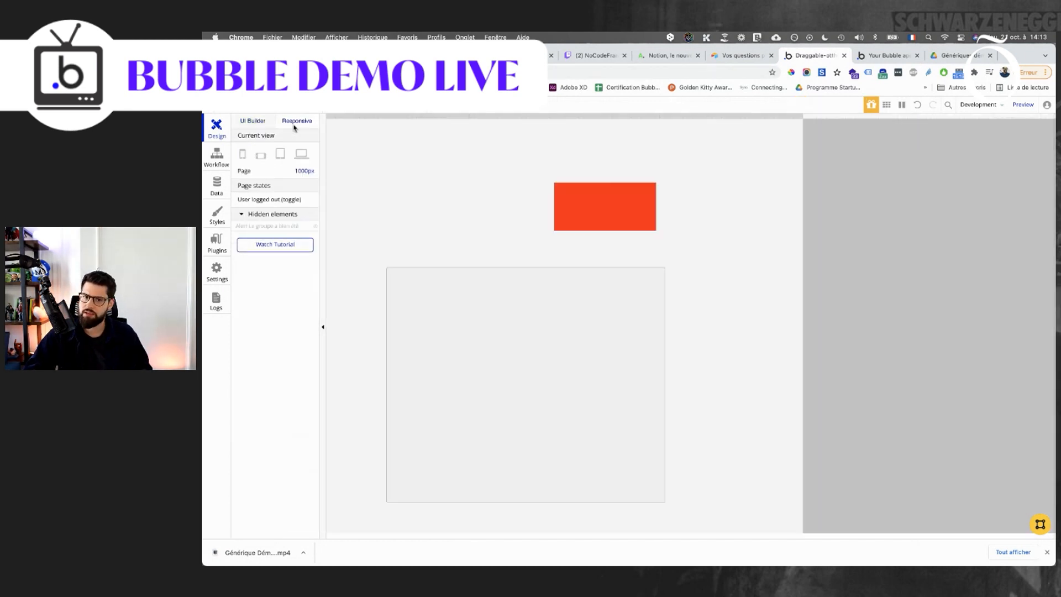
pyautogui.click(472, 346)
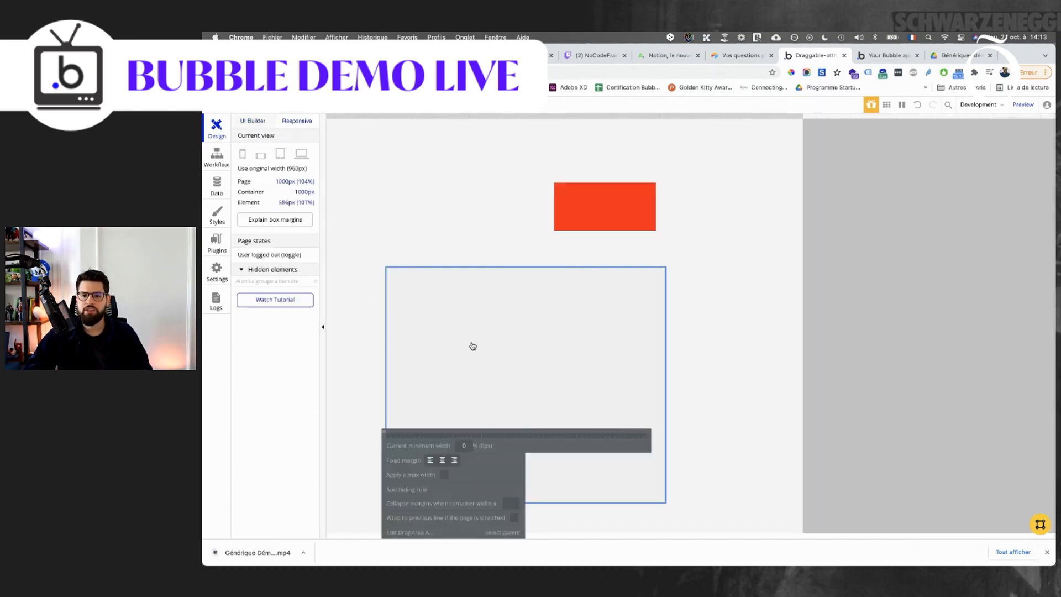
pyautogui.click(445, 475)
pyautogui.click(602, 225)
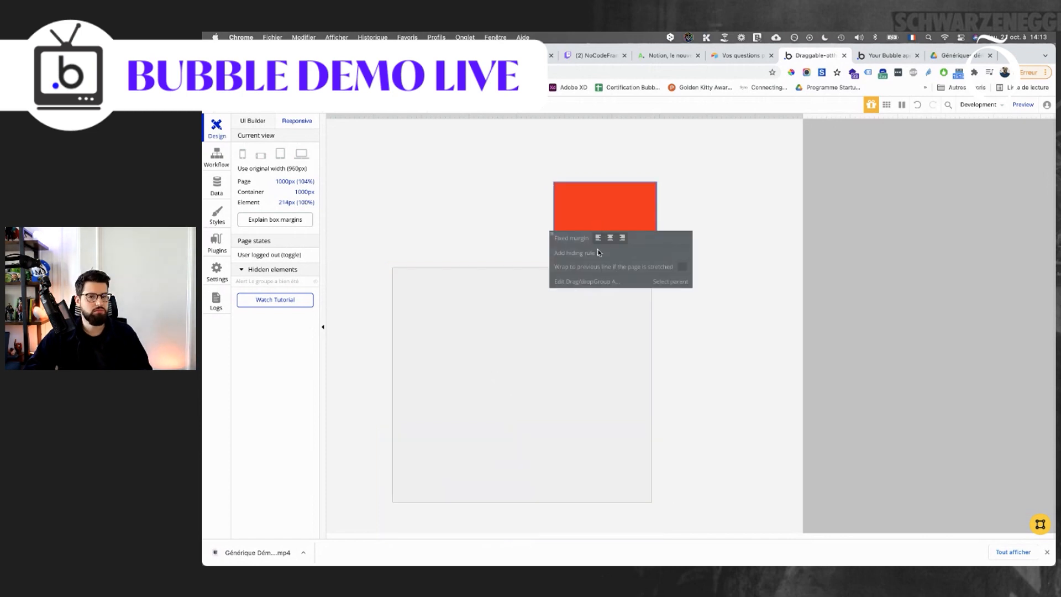
pyautogui.click(536, 352)
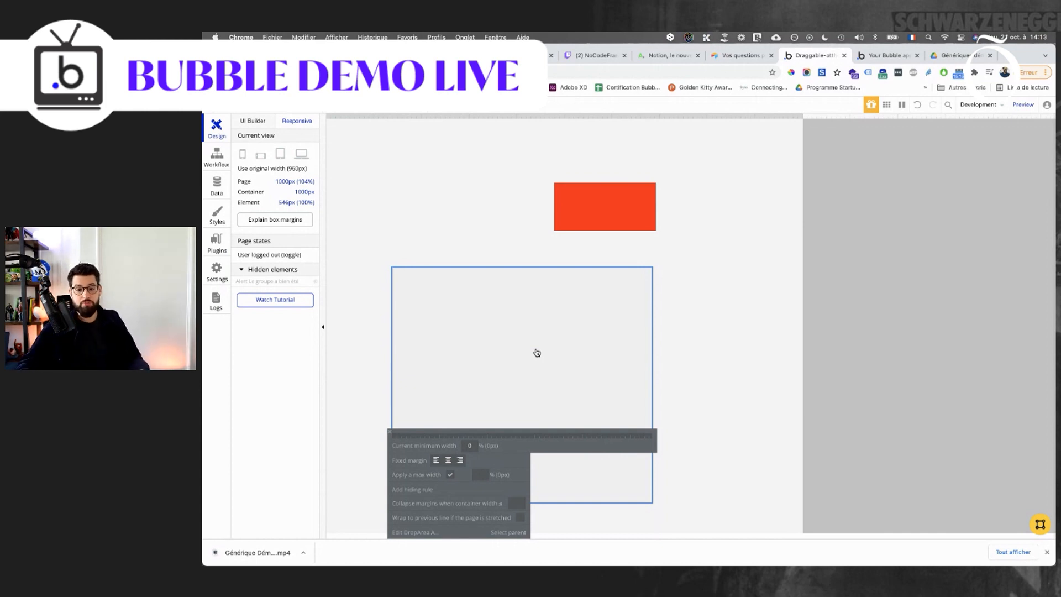
pyautogui.click(581, 221)
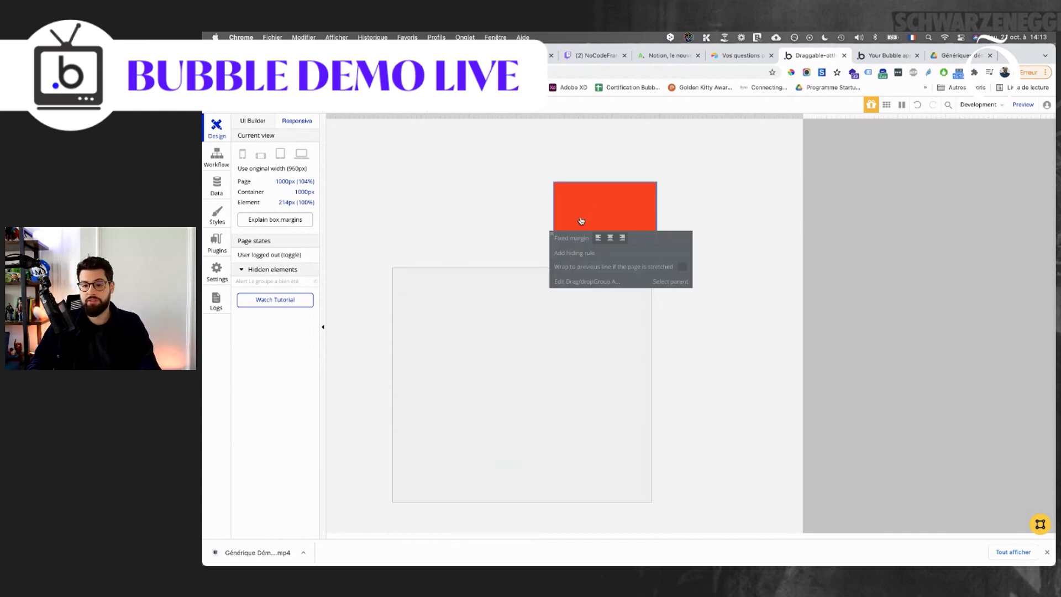
# Look through the red group's appearance properties, check the drop area's width in the refreshed preview, and return to the editor.
pyautogui.click(215, 155)
pyautogui.click(734, 213)
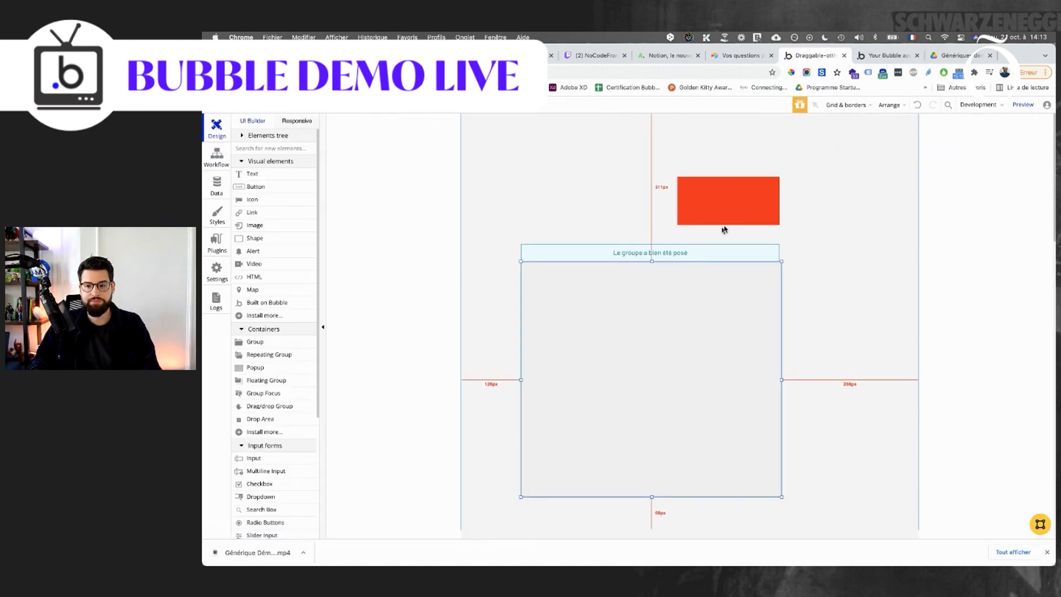
pyautogui.doubleClick(735, 212)
pyautogui.scroll(-3, 945, 352)
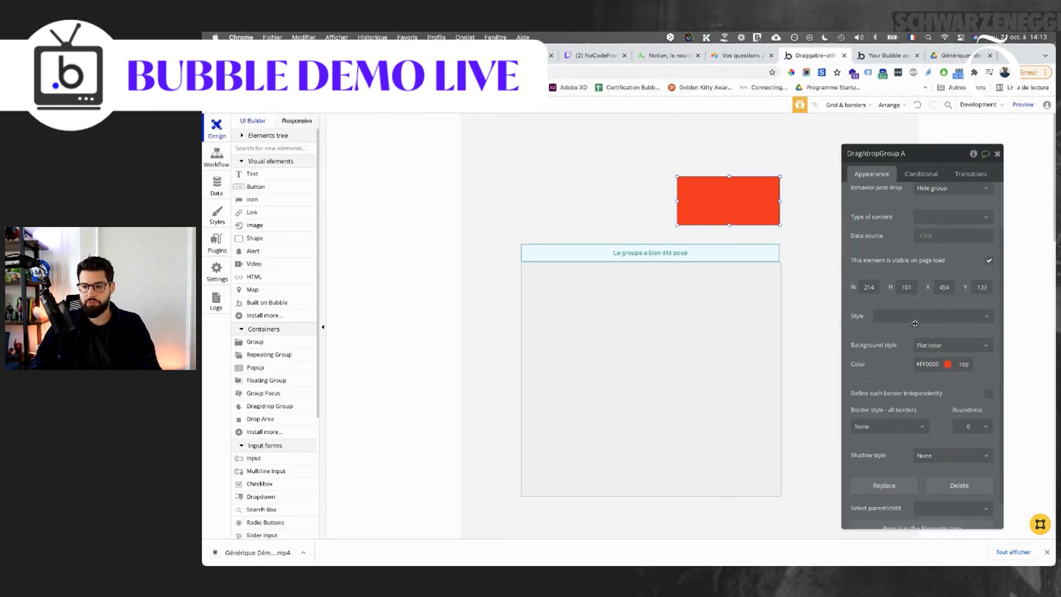
pyautogui.scroll(3, 944, 352)
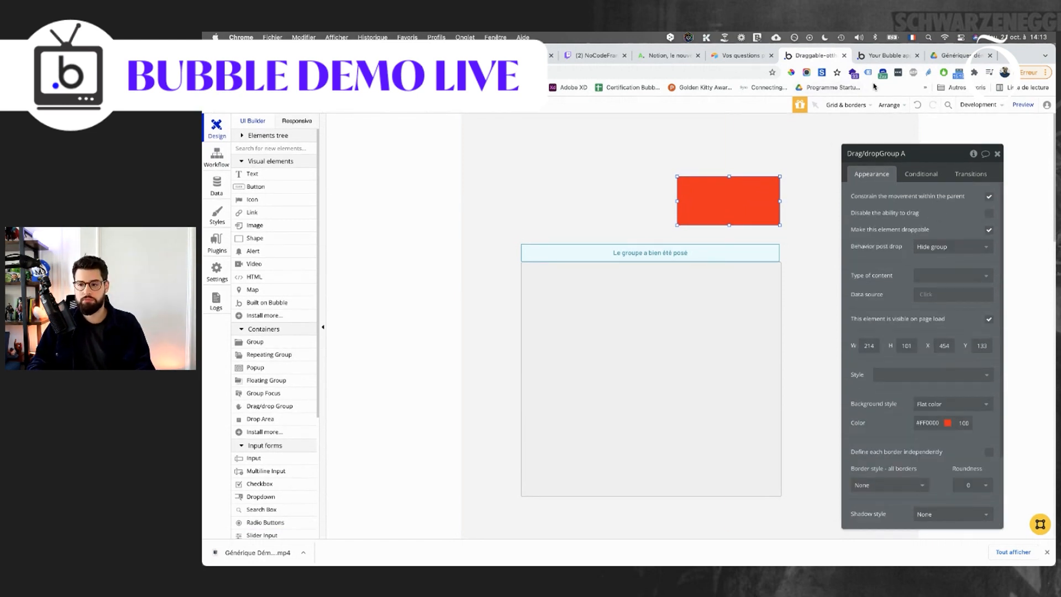
pyautogui.scroll(-3, 902, 329)
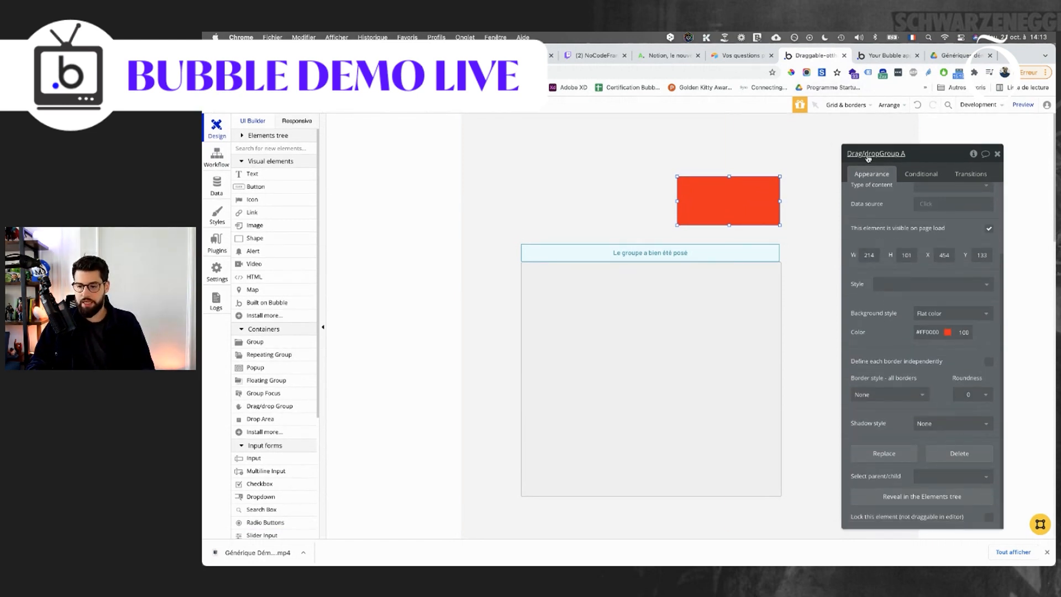
pyautogui.click(875, 61)
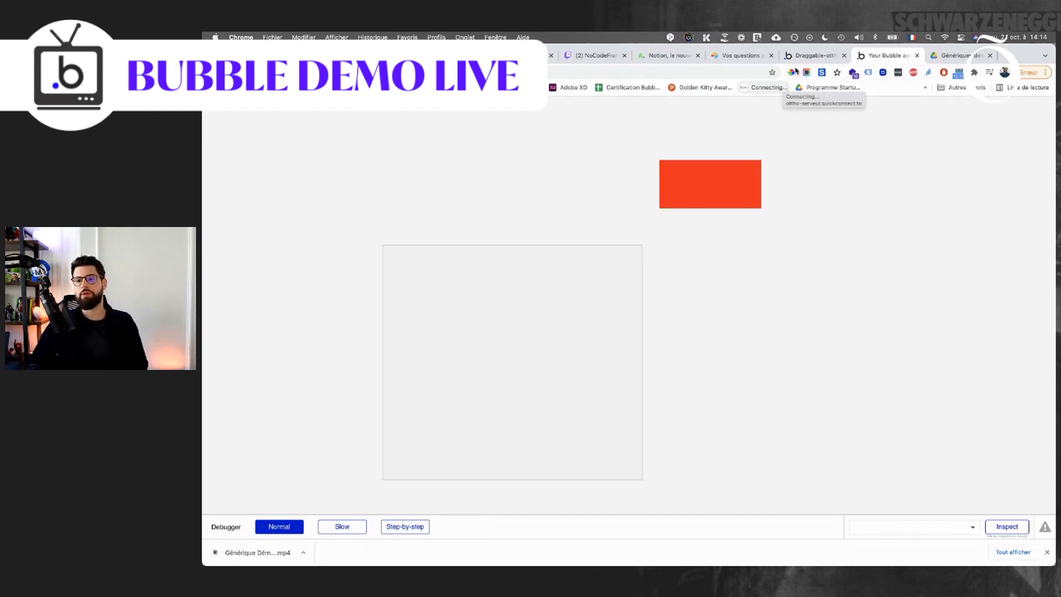
pyautogui.click(812, 56)
pyautogui.click(644, 320)
pyautogui.click(654, 263)
pyautogui.press('Delete')
pyautogui.click(685, 215)
pyautogui.press('Delete')
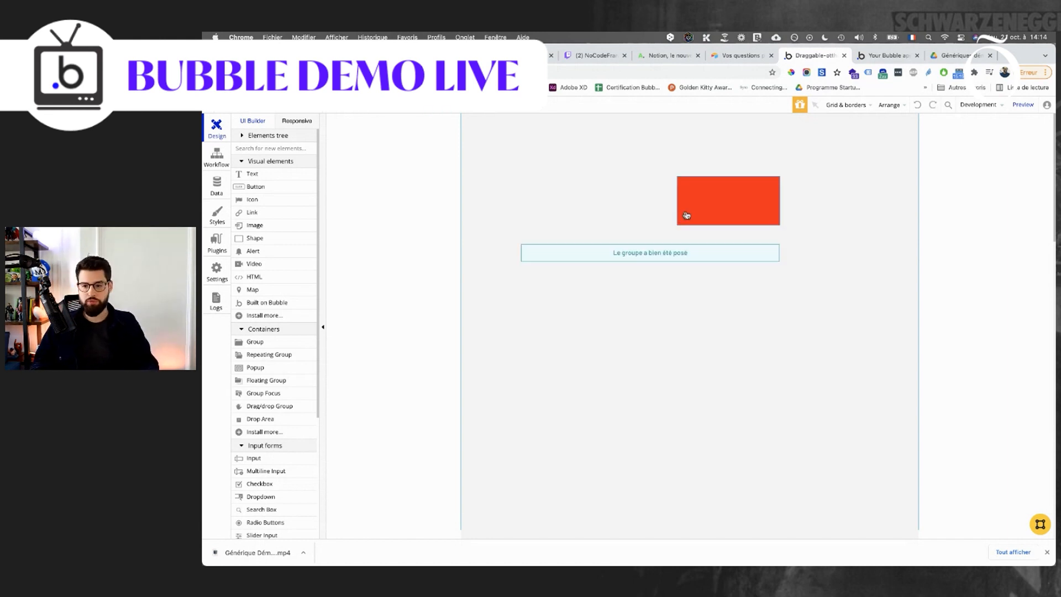
# Compare the red group's and drop area's properties, and set the red group's post-drop behavior to Move back.
pyautogui.doubleClick(689, 212)
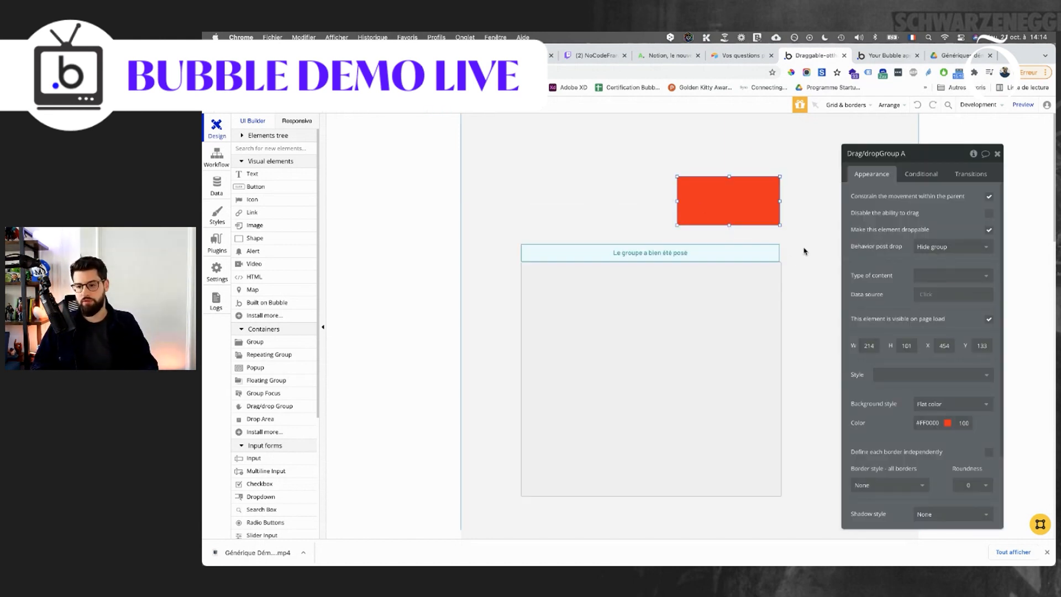
pyautogui.click(742, 286)
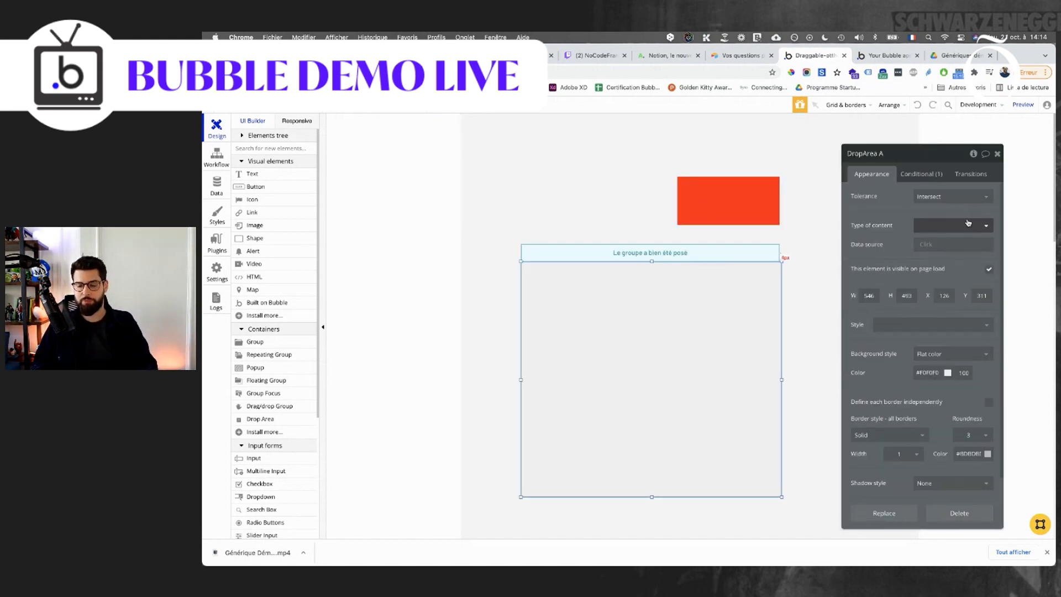
pyautogui.click(691, 192)
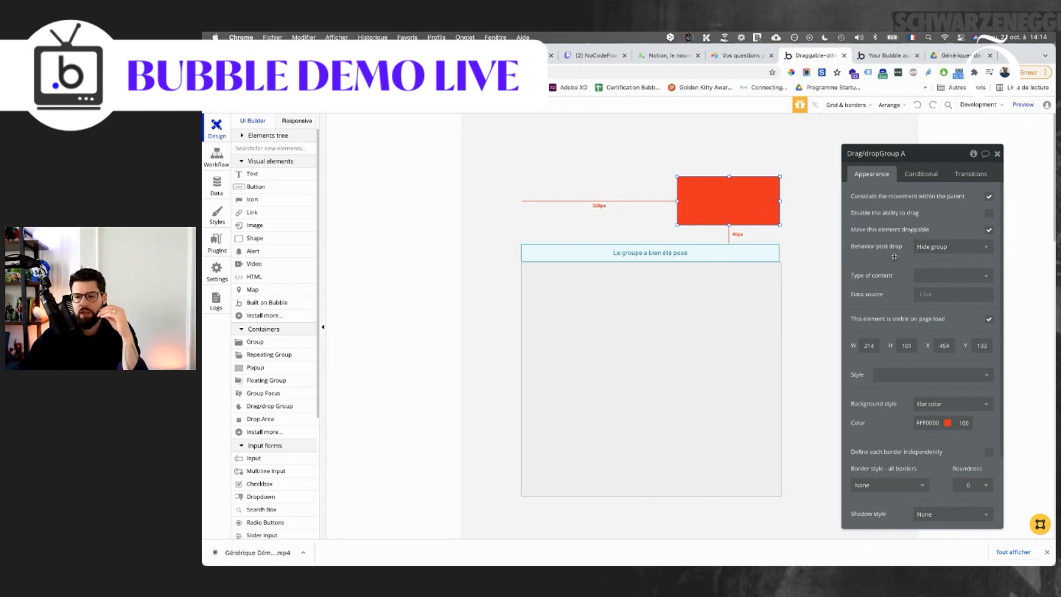
pyautogui.click(962, 247)
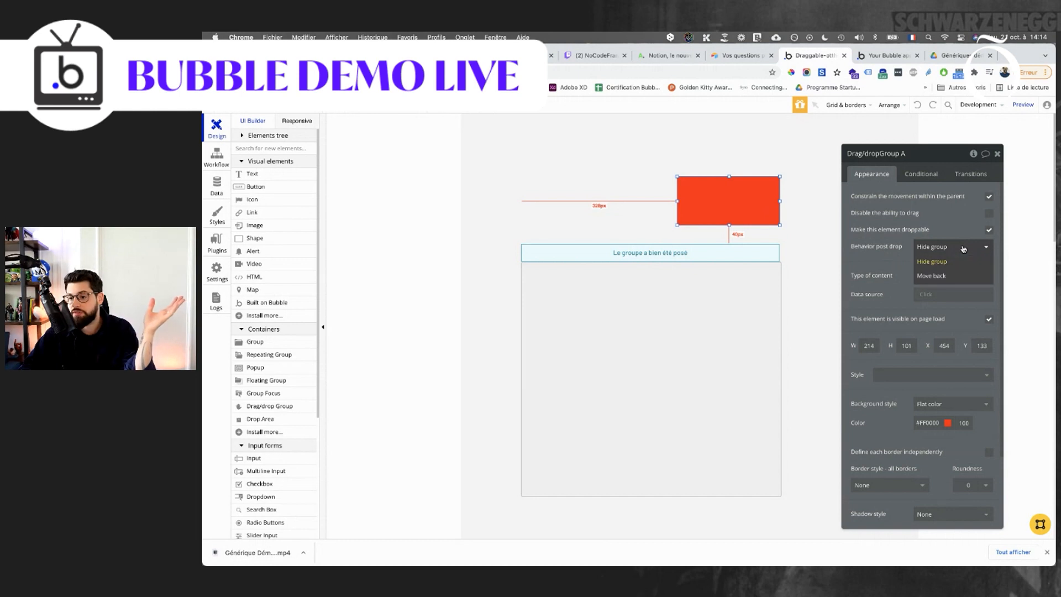
pyautogui.click(929, 276)
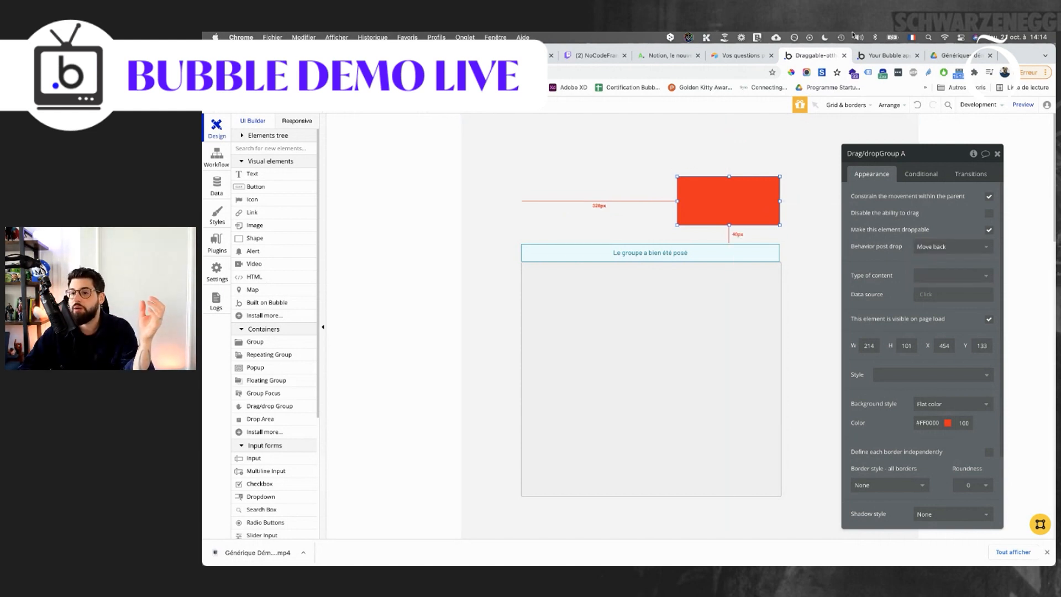
# Refresh the preview and drop the red group onto the drop area several times to test its post-drop behavior.
pyautogui.click(868, 53)
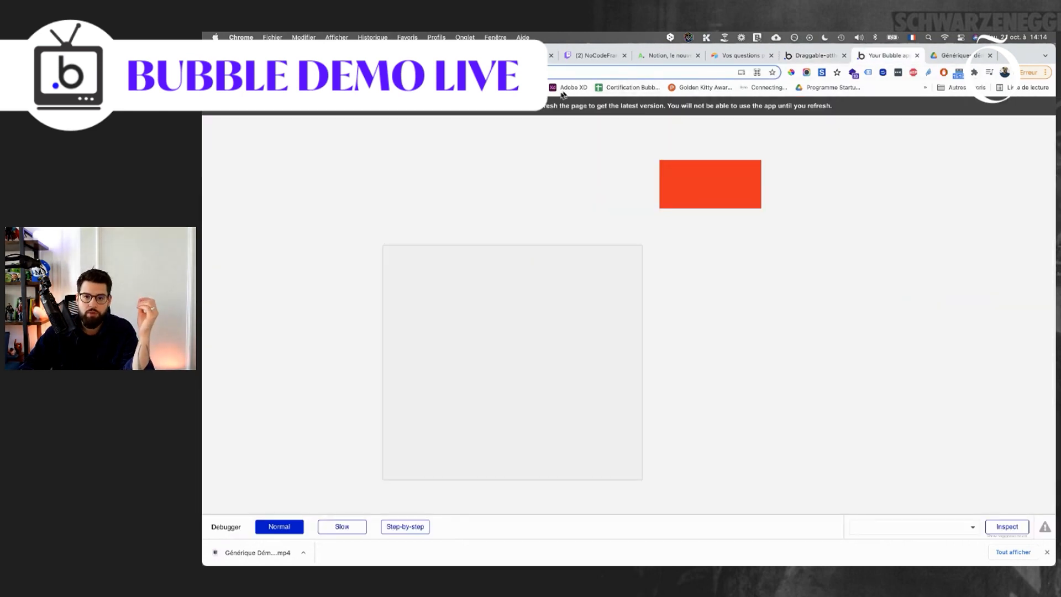
pyautogui.press('super+r')
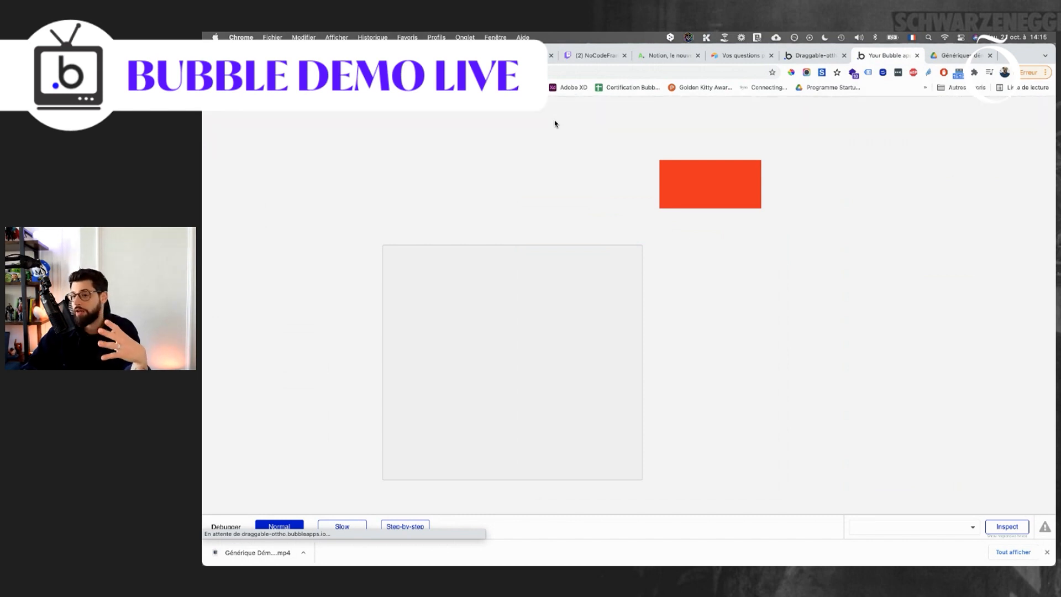
pyautogui.moveTo(686, 192); pyautogui.dragTo(476, 346)
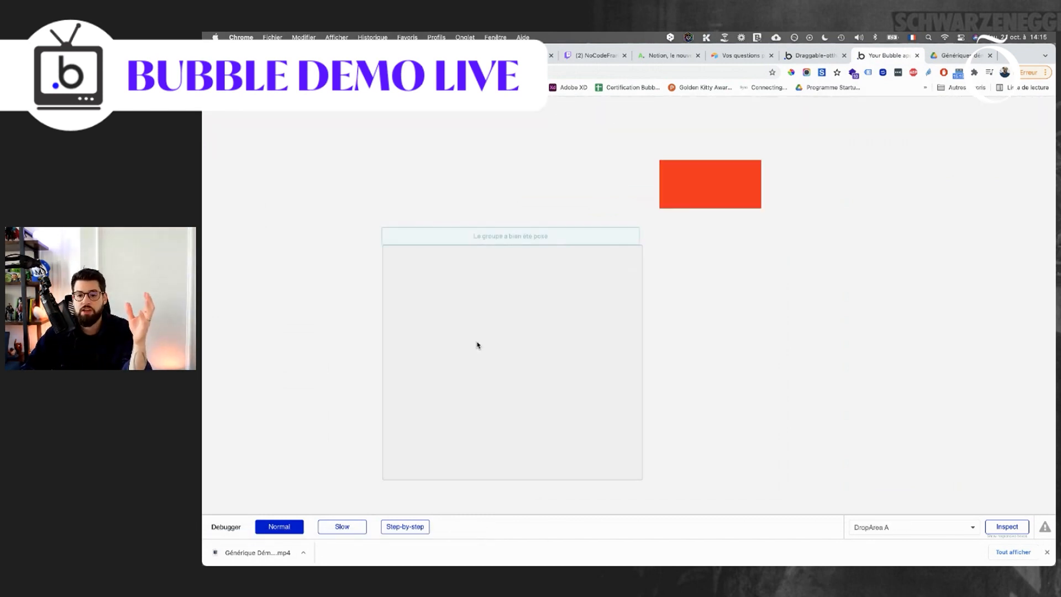
pyautogui.moveTo(664, 206); pyautogui.dragTo(508, 298)
pyautogui.moveTo(674, 196); pyautogui.dragTo(608, 332)
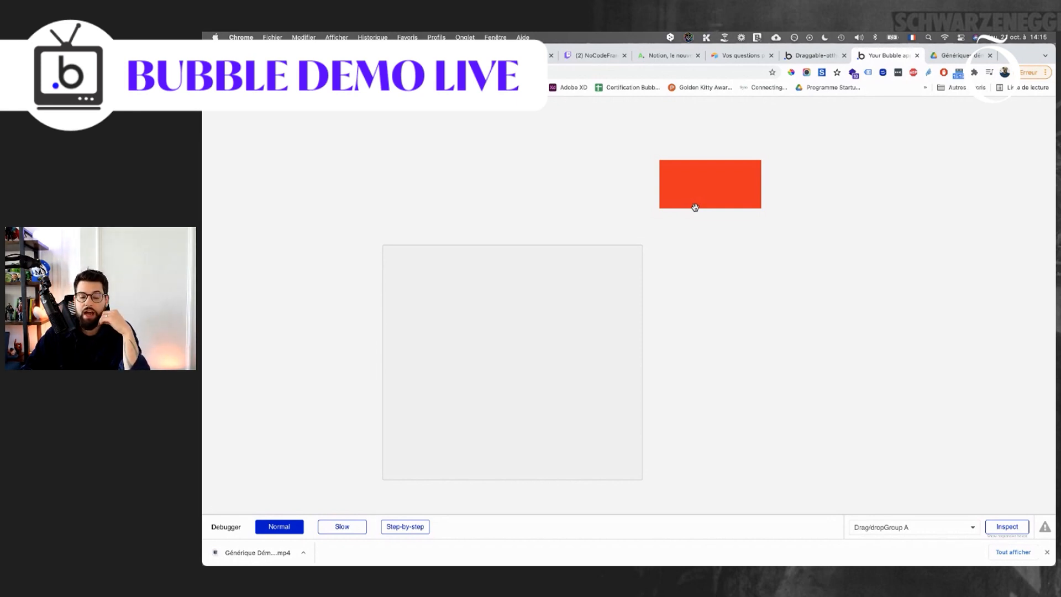
# Return to the editor, search the catalogue of installable plugins for "drag" and look through the matching plugins.
pyautogui.click(823, 54)
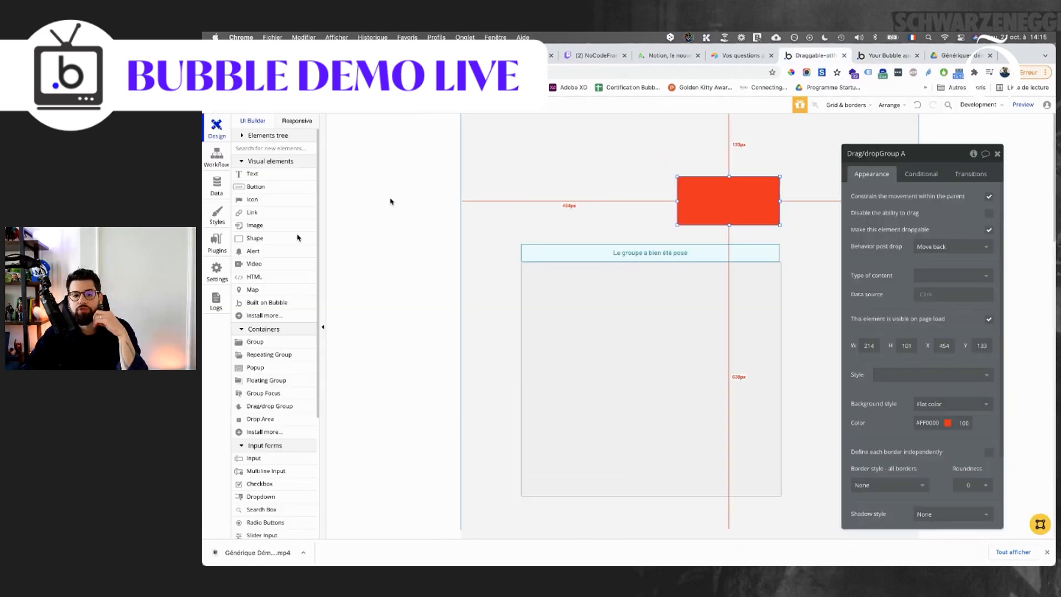
pyautogui.click(219, 248)
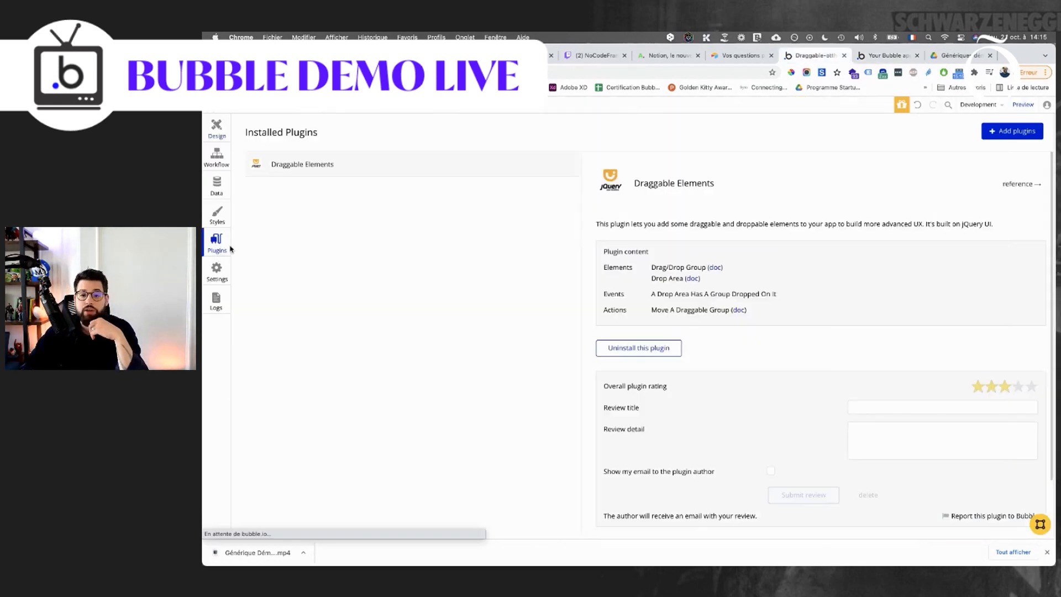
pyautogui.click(1008, 135)
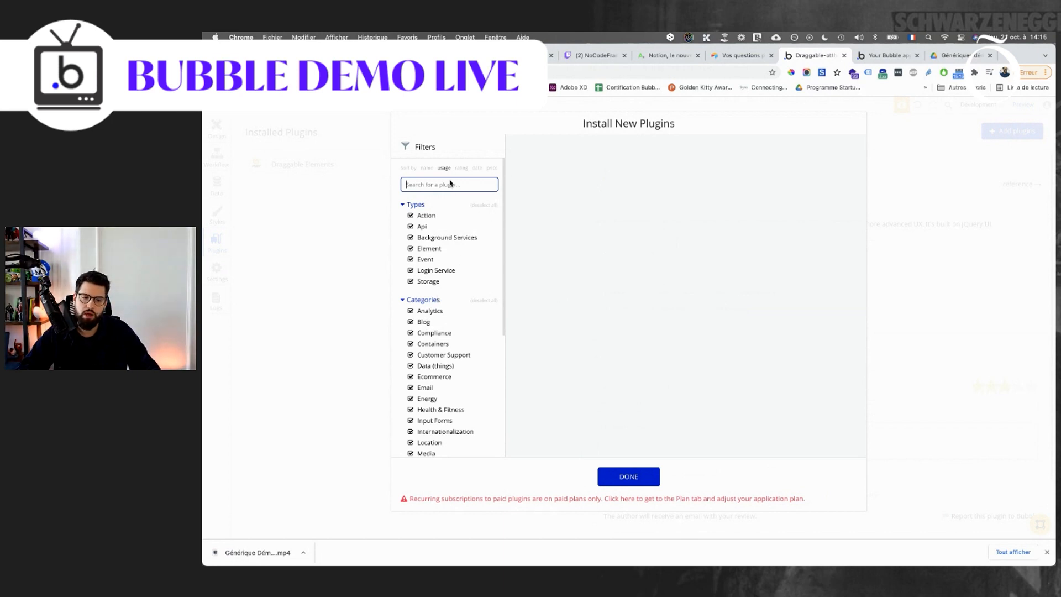
pyautogui.write('drag')
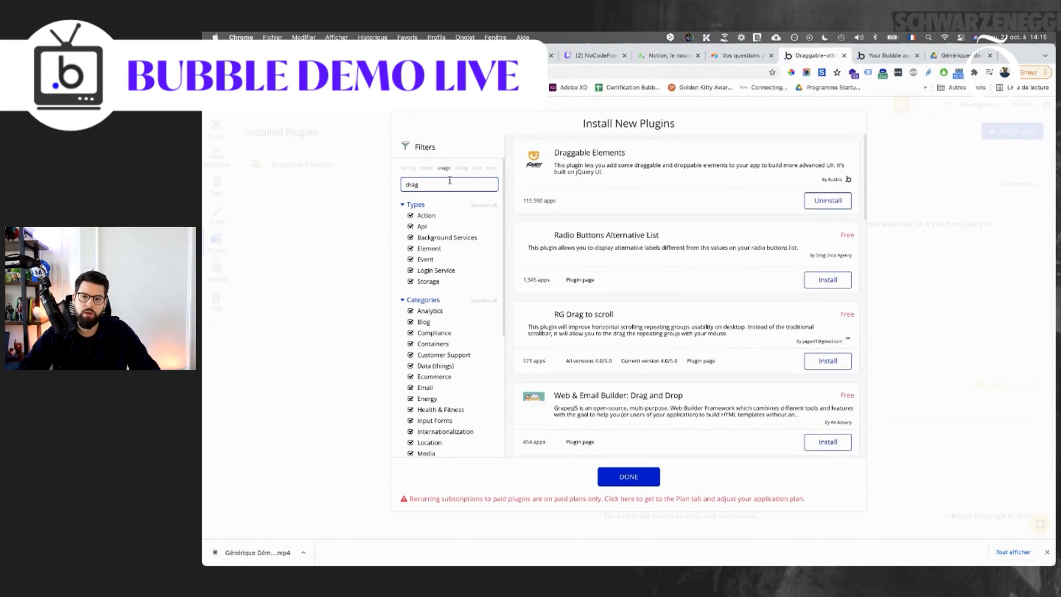
pyautogui.scroll(-6, 594, 250)
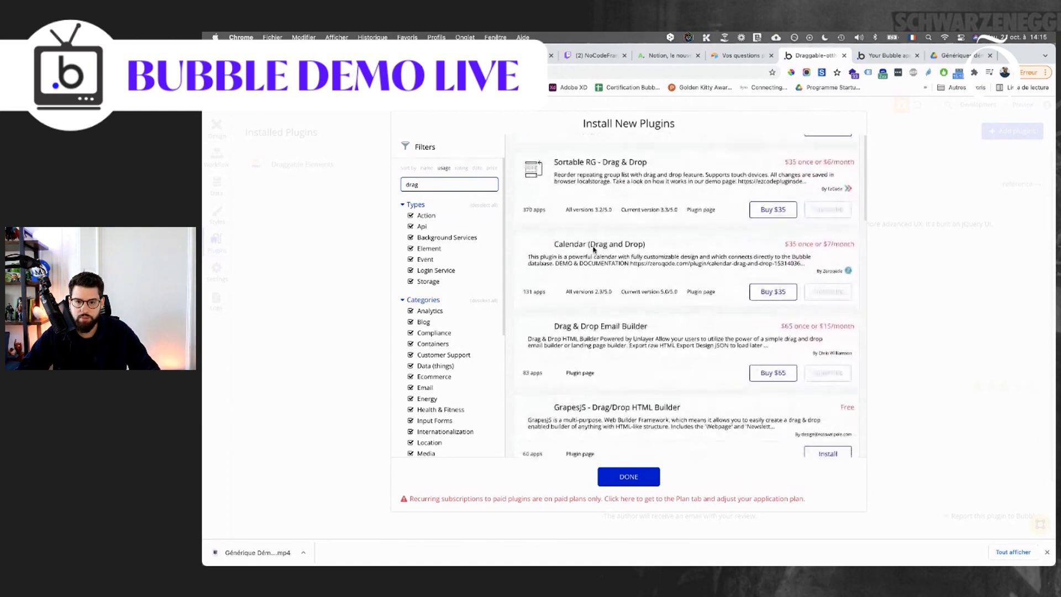
pyautogui.scroll(-4, 594, 251)
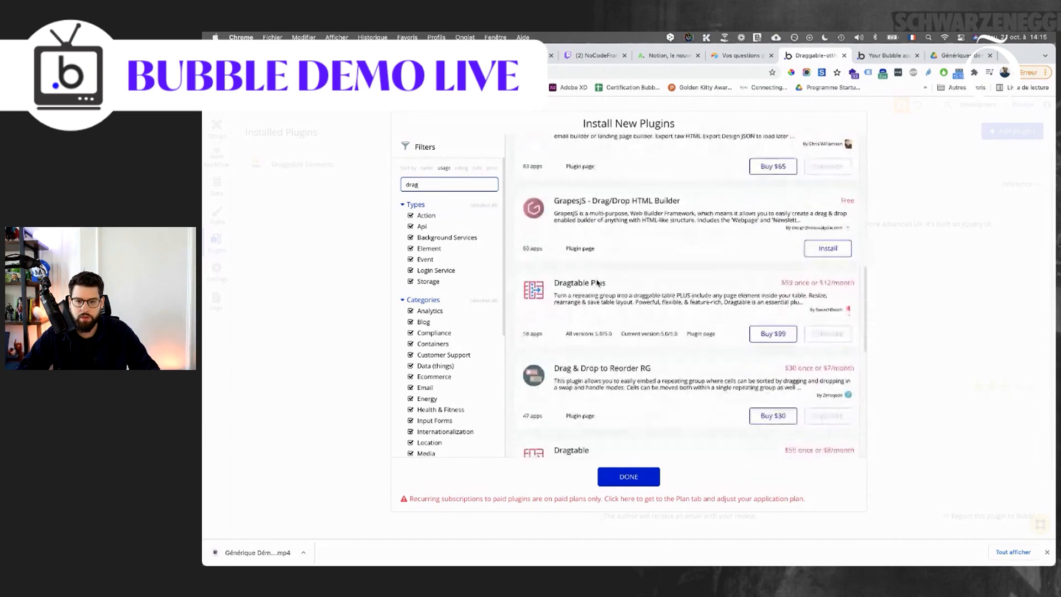
# Open the plugin pages of Dragtable Plus, Select RG Cells by Dragging and Dragtable separately, and look through the rest of the plugin list.
pyautogui.click(702, 327)
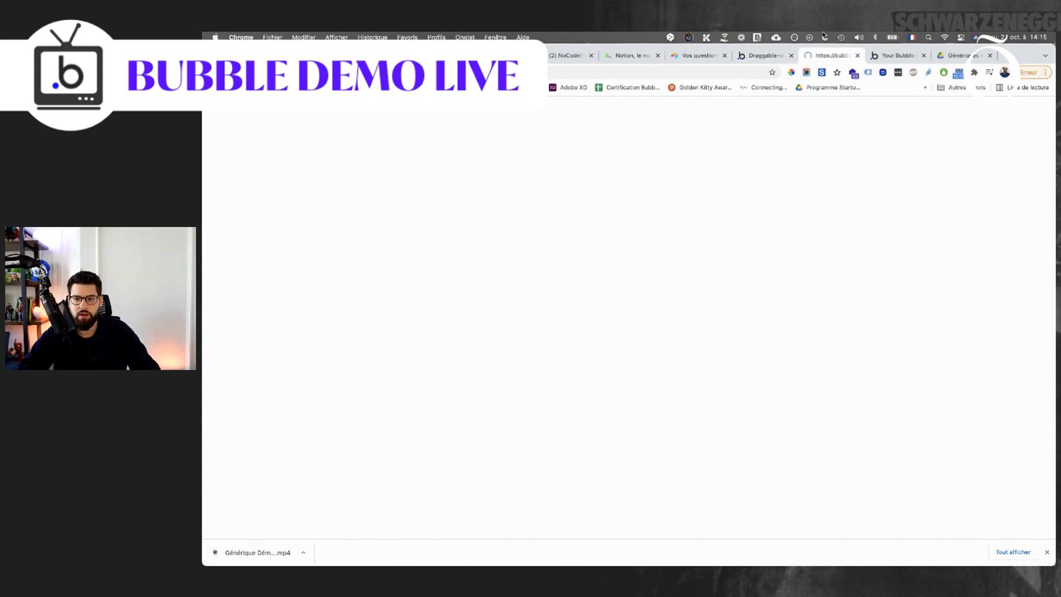
pyautogui.click(762, 57)
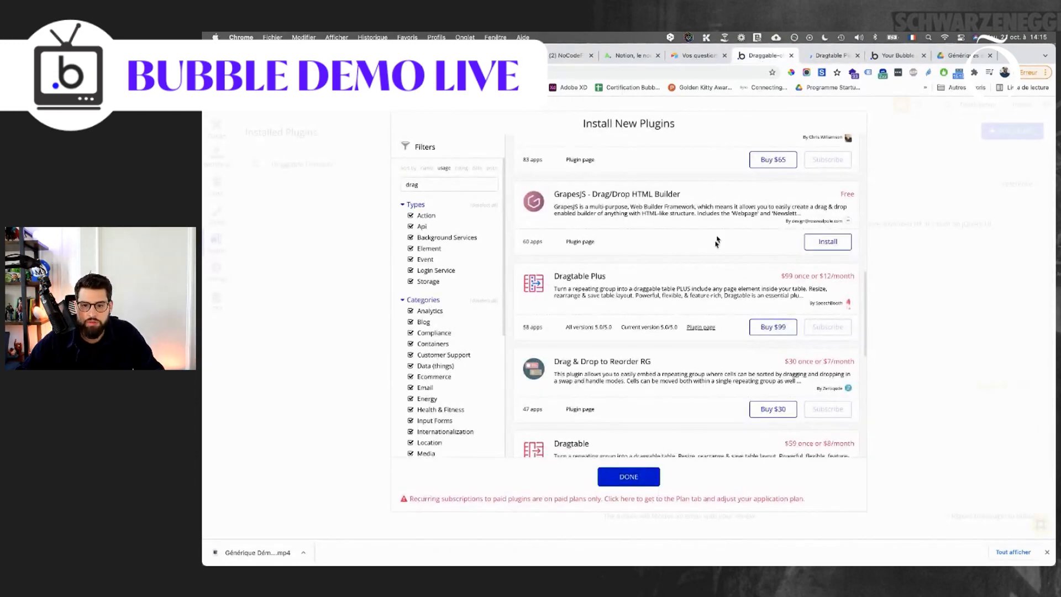
pyautogui.scroll(-1, 701, 273)
pyautogui.scroll(-6, 701, 275)
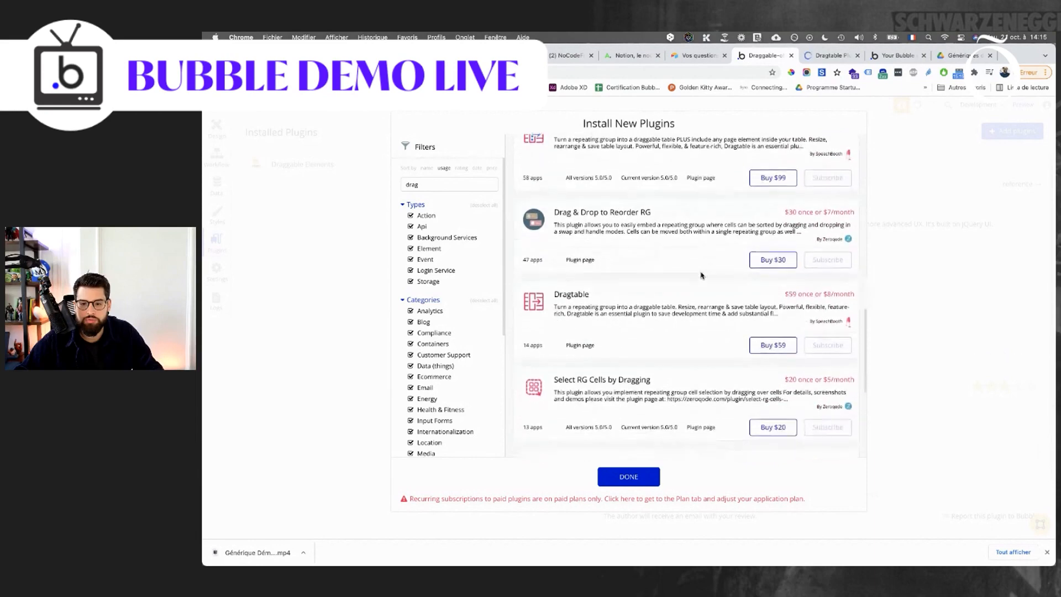
pyautogui.scroll(-1, 701, 275)
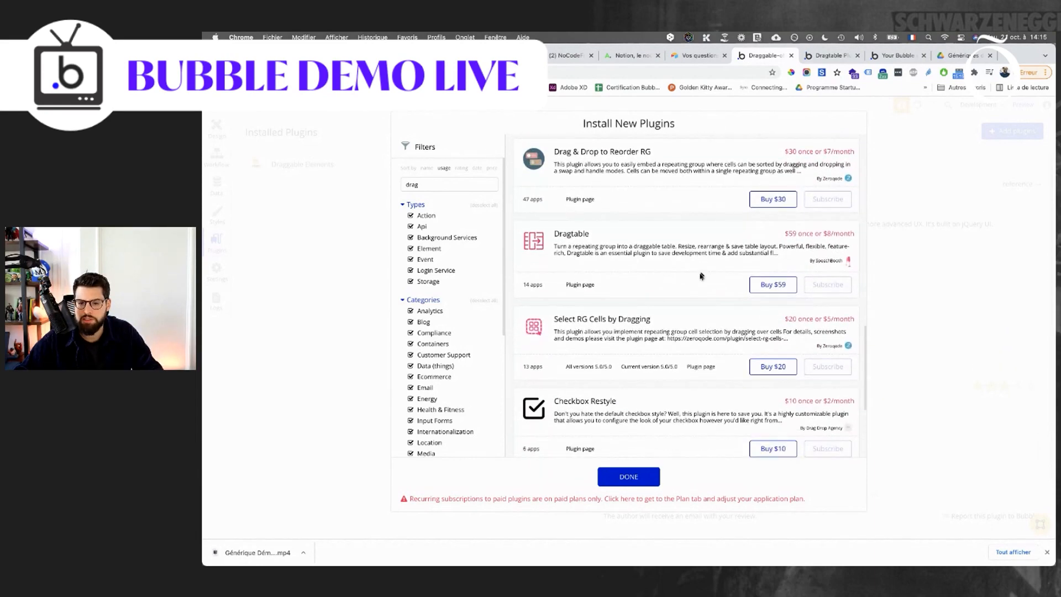
pyautogui.keyDown('super'); pyautogui.click(701, 367); pyautogui.keyUp('super')
pyautogui.keyDown('super'); pyautogui.click(580, 284); pyautogui.keyUp('super')
pyautogui.scroll(-2, 587, 286)
pyautogui.scroll(-5, 588, 286)
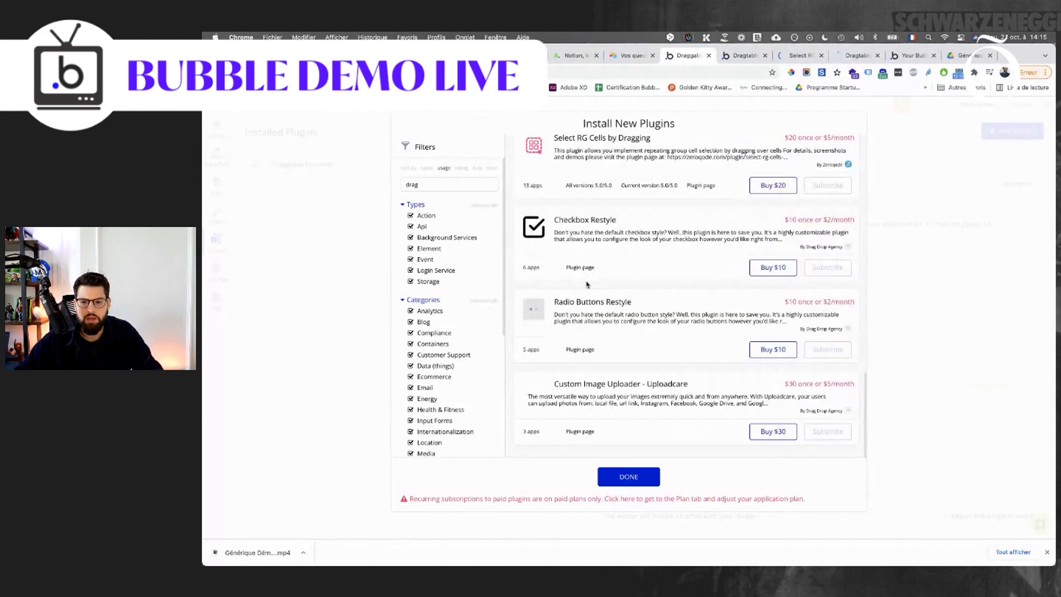
# Look through the Dragtable Plus plugin page and its linked forum thread, and return to the plugin page.
pyautogui.click(745, 55)
pyautogui.scroll(-10, 583, 332)
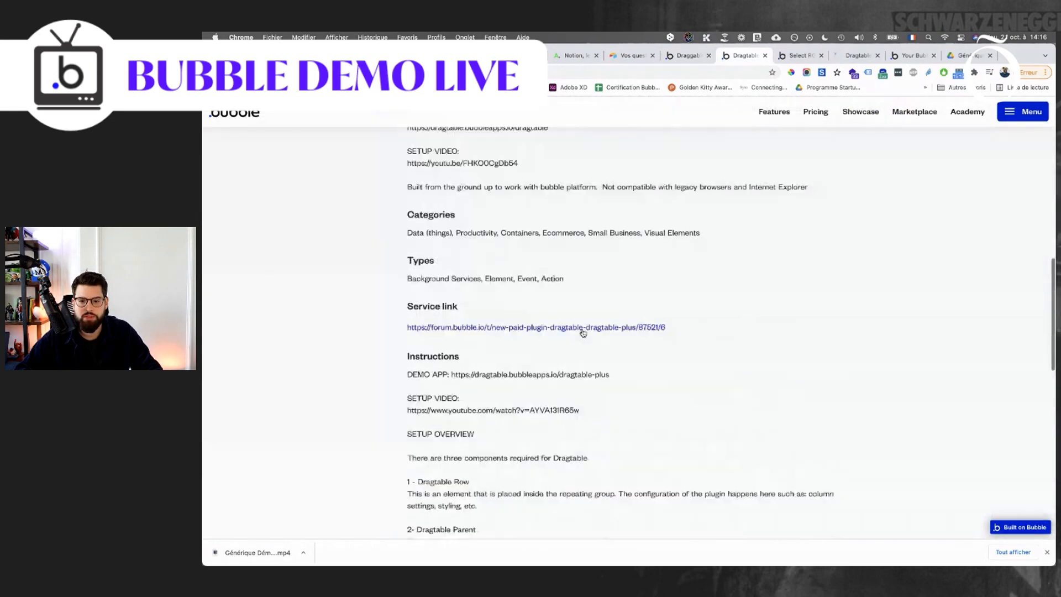
pyautogui.click(583, 332)
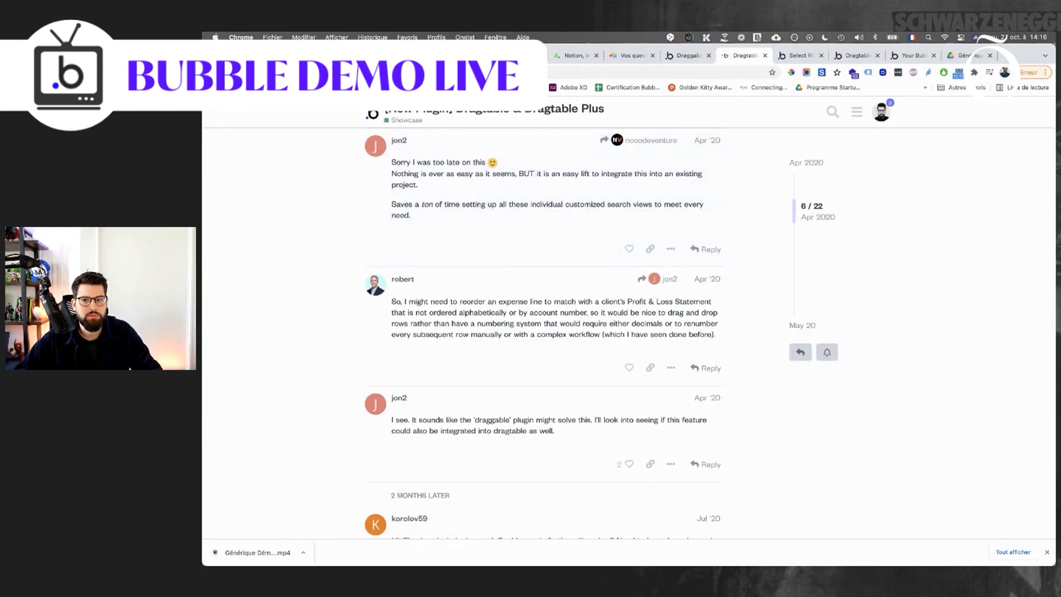
pyautogui.press('super+bracketleft')
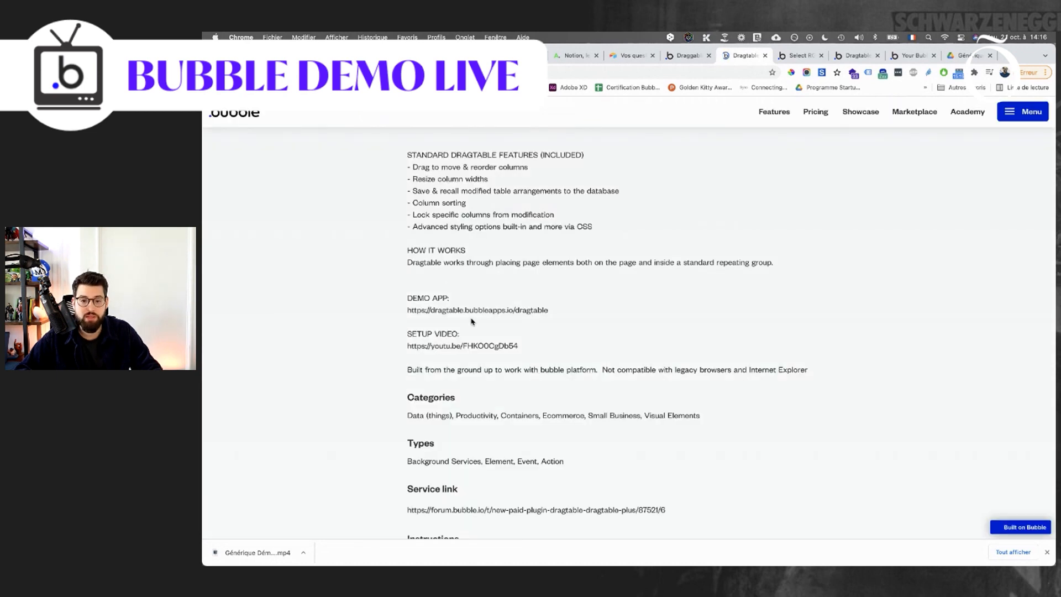
# Open the demo app at dragtable.bubbleapps.io/dragtable-plus and move the name column after the hex column in its first table.
pyautogui.scroll(-3, 471, 393)
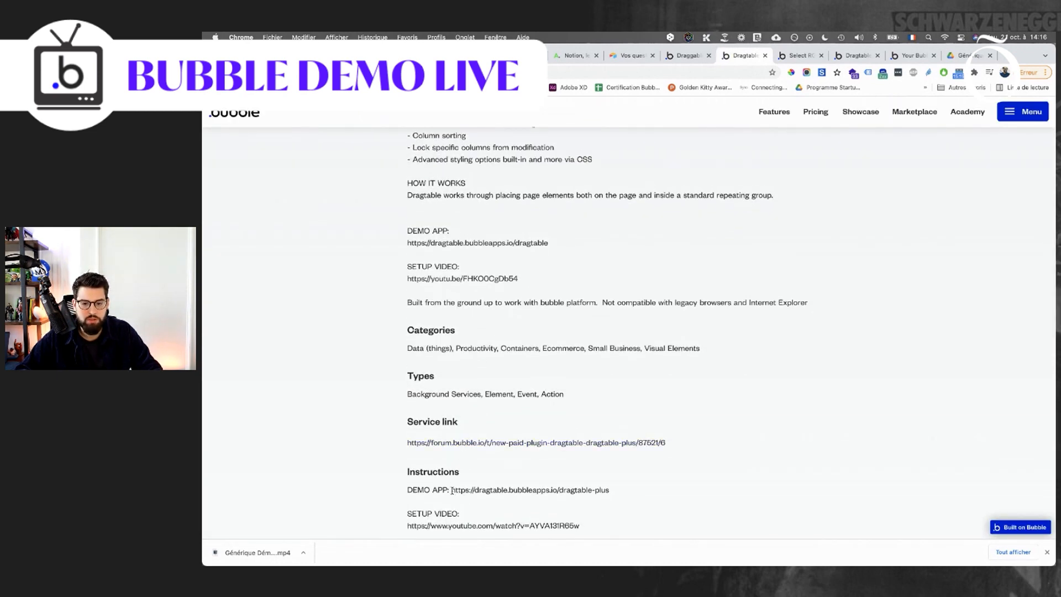
pyautogui.moveTo(452, 490); pyautogui.dragTo(611, 490)
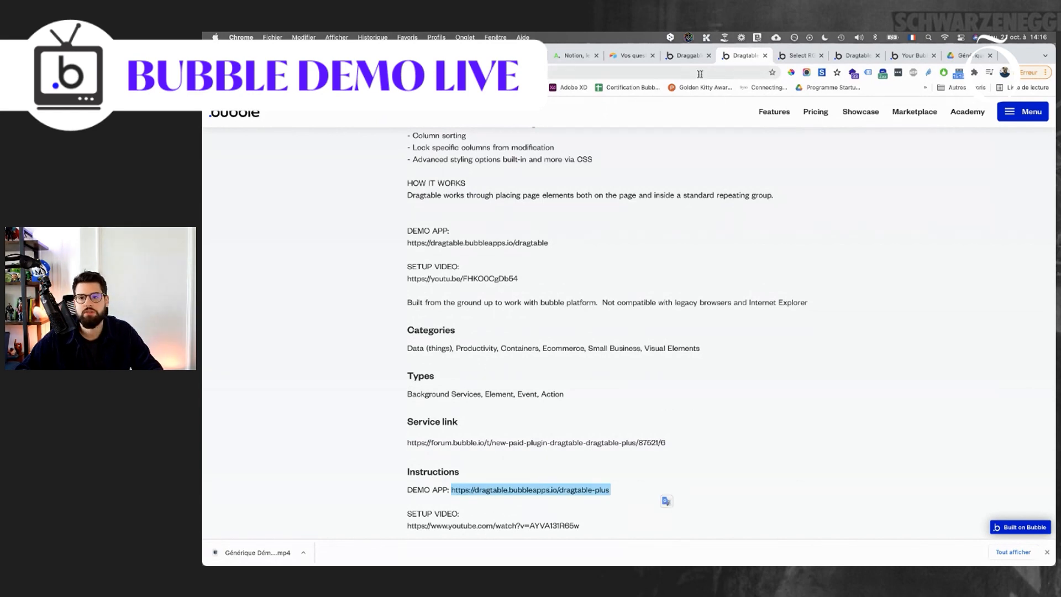
pyautogui.click(575, 68)
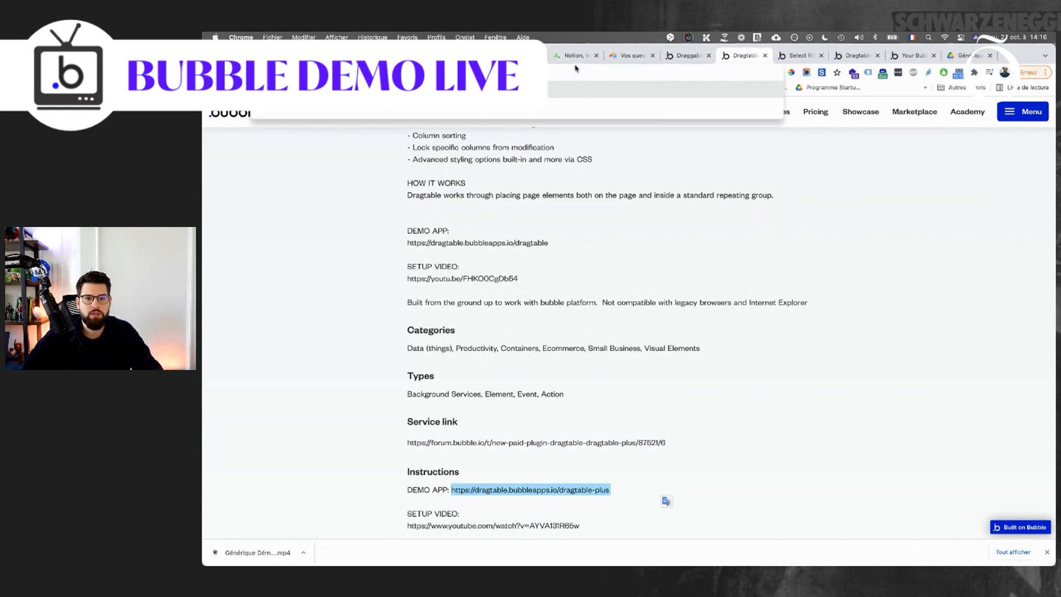
pyautogui.press('Return')
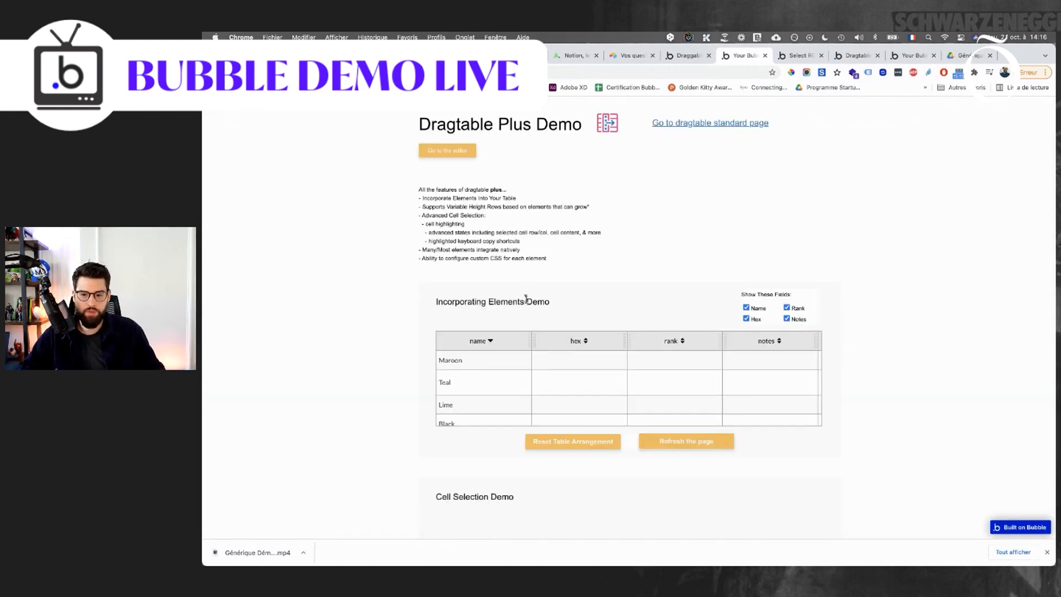
pyautogui.moveTo(502, 341); pyautogui.dragTo(582, 341)
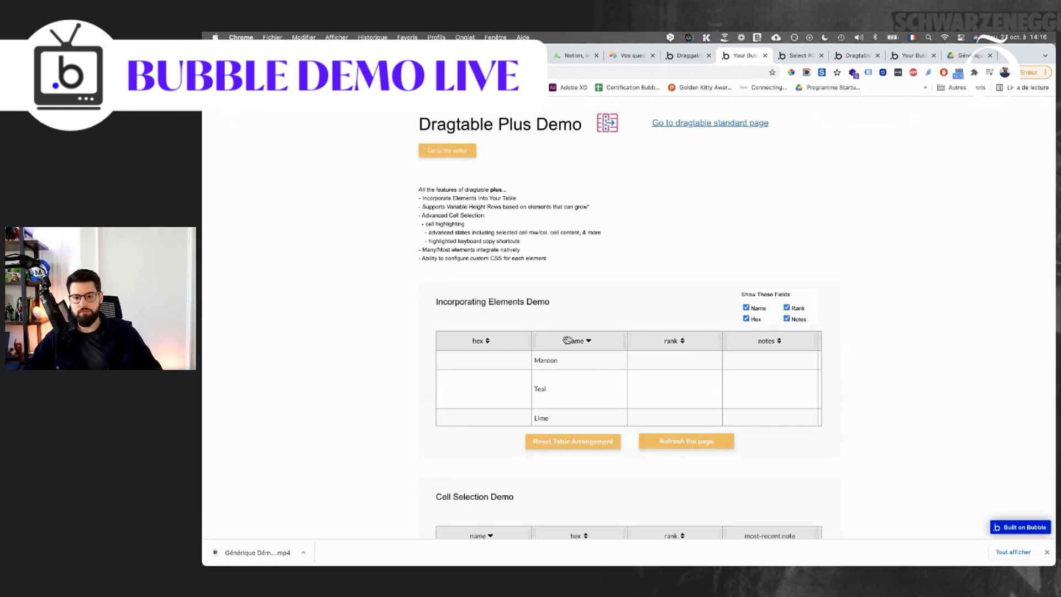
pyautogui.scroll(-5, 584, 340)
pyautogui.scroll(6, 586, 342)
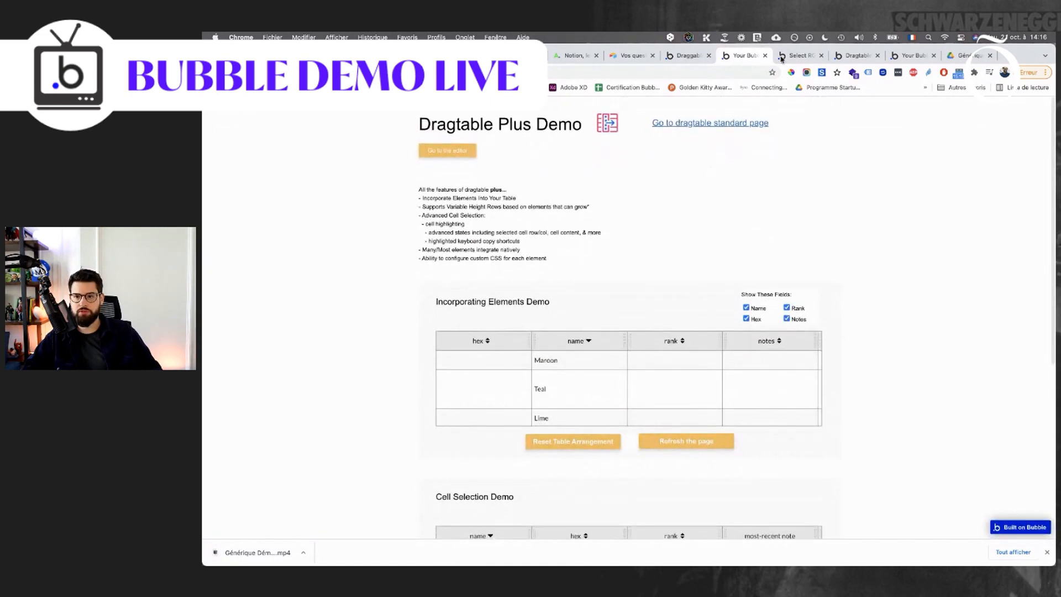
# Glance over the Select RG Cells by Dragging and Dragtable plugin pages and the red group's preview page.
pyautogui.click(791, 56)
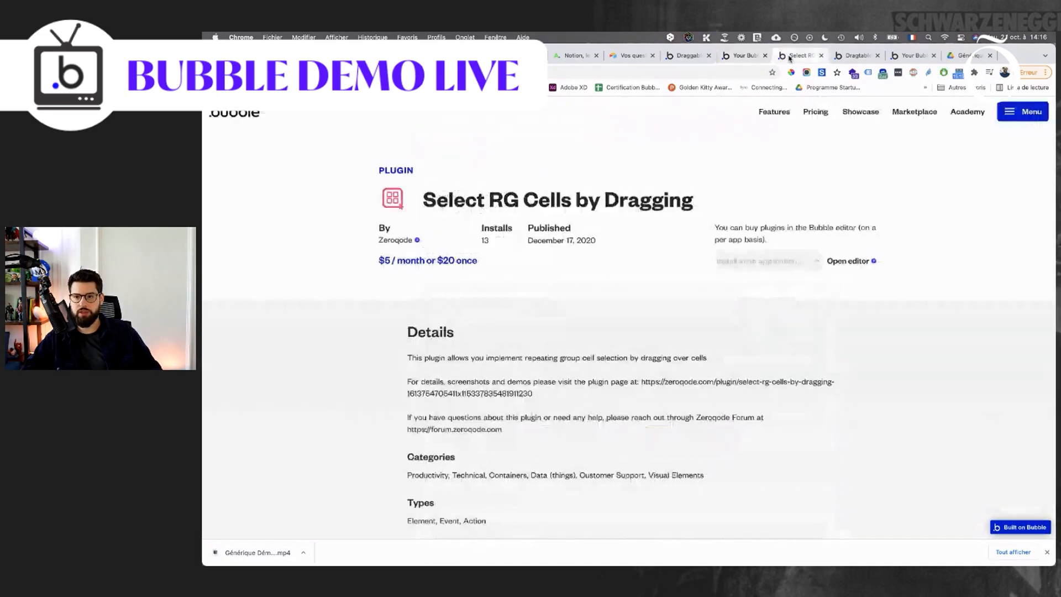
pyautogui.click(856, 57)
pyautogui.click(911, 57)
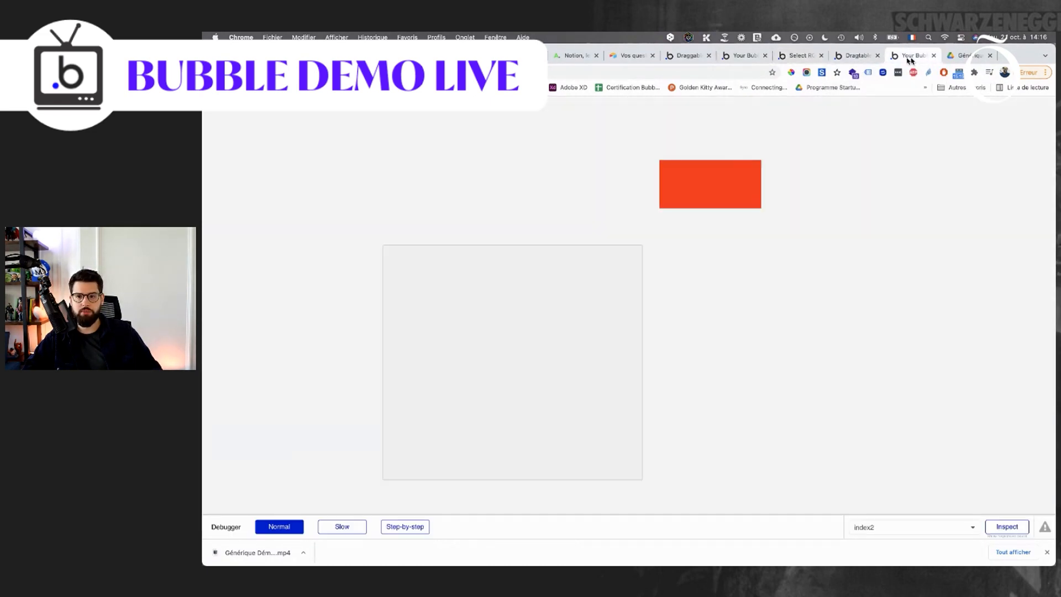
# Copy the demo app address from the Dragtable plugin page's instructions and load dragtable.bubbleapps.io in place of the Dragtable Plus demo.
pyautogui.click(849, 57)
pyautogui.scroll(-6, 580, 309)
pyautogui.scroll(-5, 580, 308)
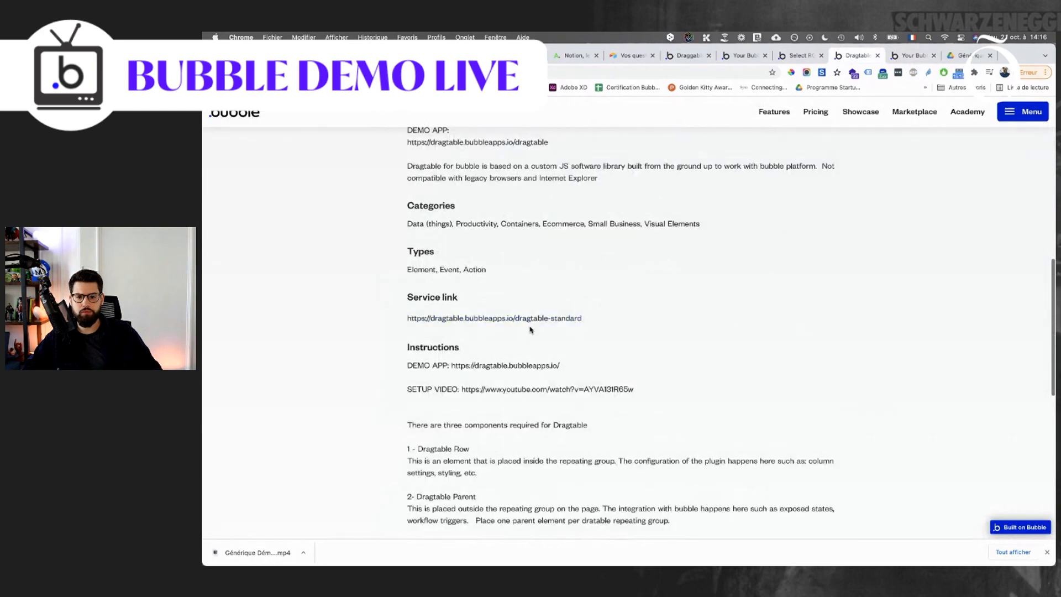
pyautogui.doubleClick(504, 367)
pyautogui.moveTo(559, 365); pyautogui.dragTo(451, 366)
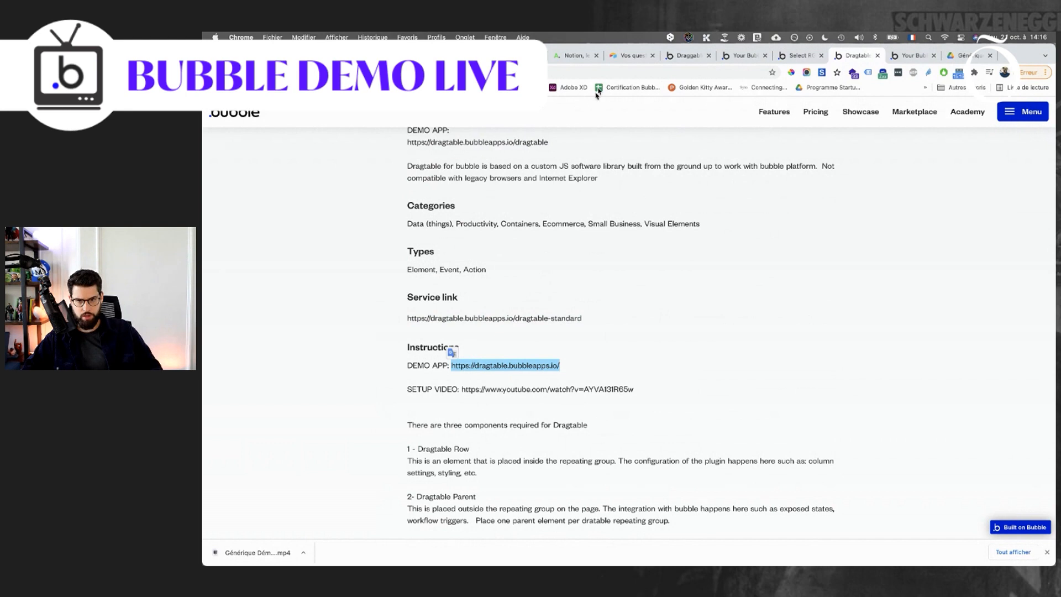
pyautogui.click(744, 56)
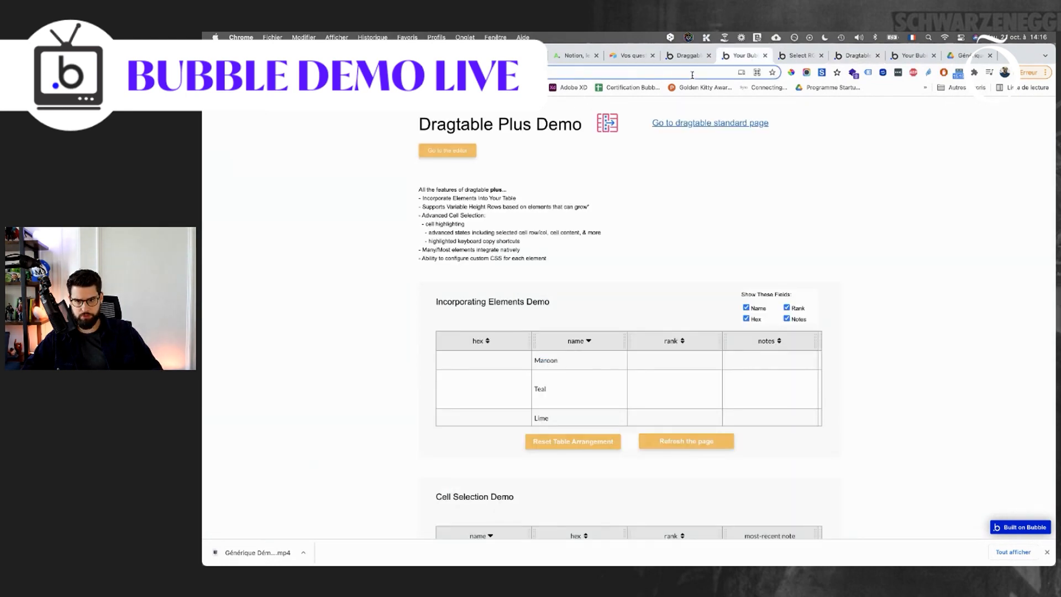
pyautogui.press('super+v')
pyautogui.press('Return')
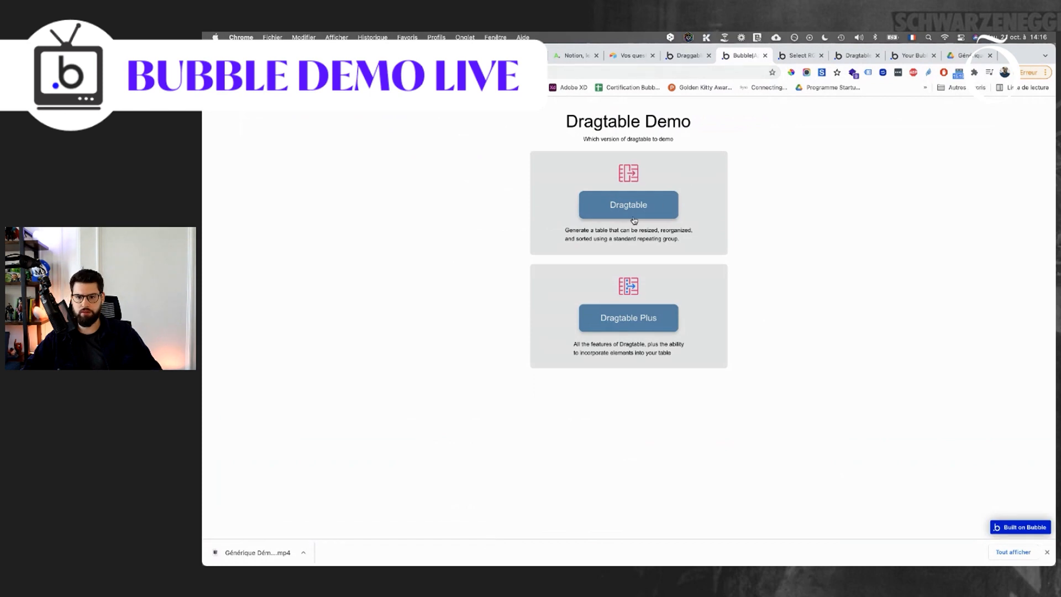
# Open the Dragtable demo, try moving the hex column in its Basic Demo table, and look over the customization examples.
pyautogui.click(634, 214)
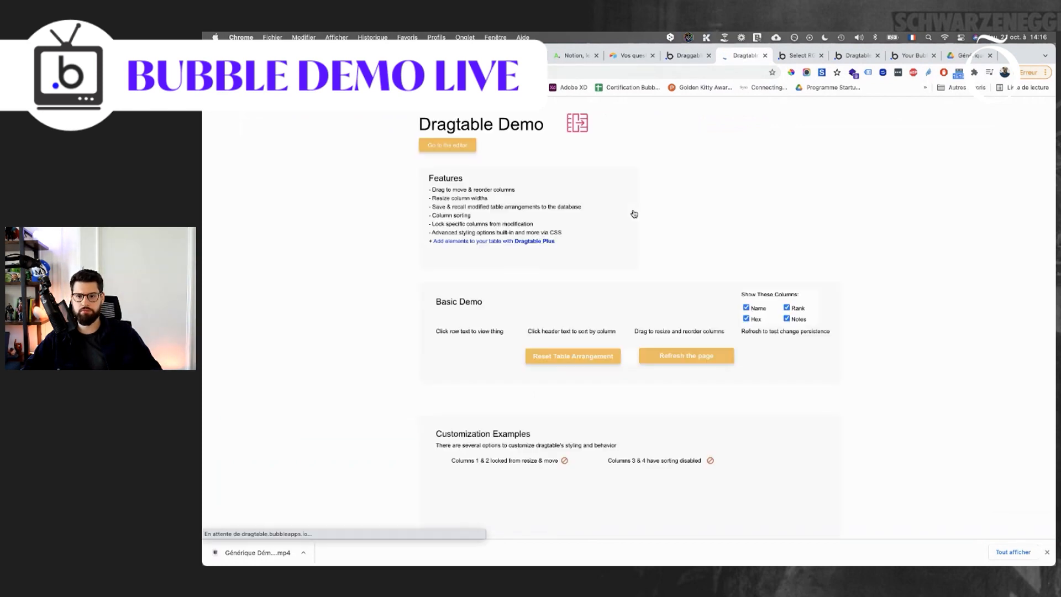
pyautogui.scroll(-5, 580, 367)
pyautogui.moveTo(575, 151); pyautogui.dragTo(648, 149)
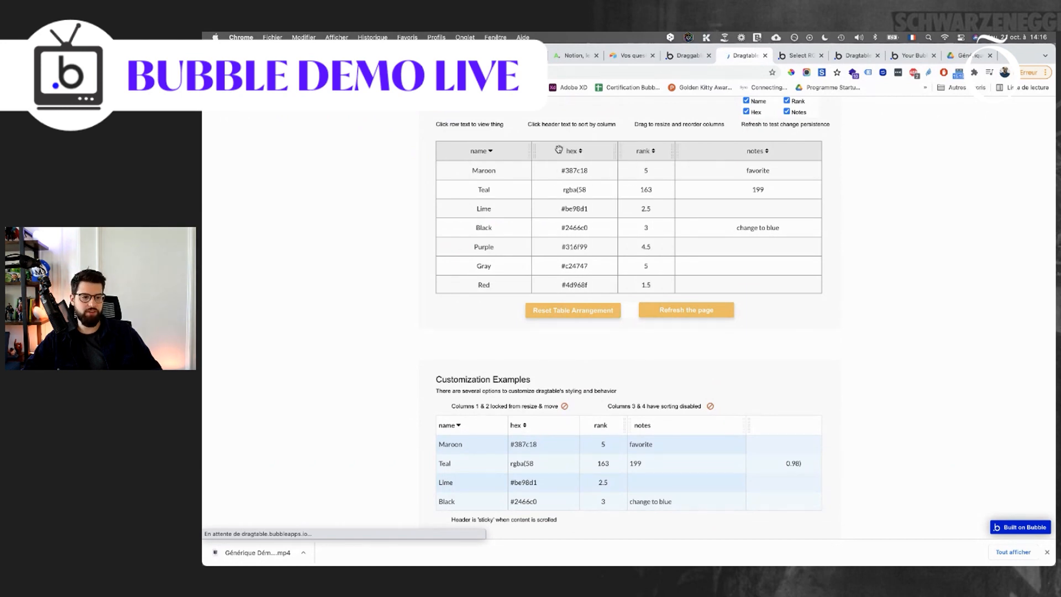
pyautogui.scroll(-7, 670, 230)
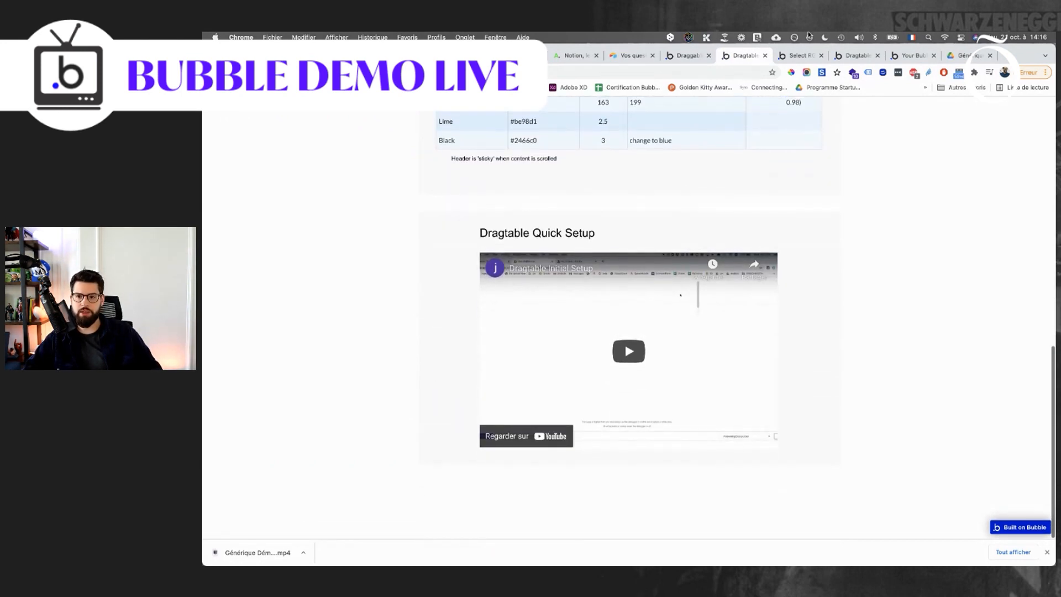
# Read through the Select RG Cells by Dragging plugin page, including its details, setup instructions, ratings and reviews.
pyautogui.click(802, 58)
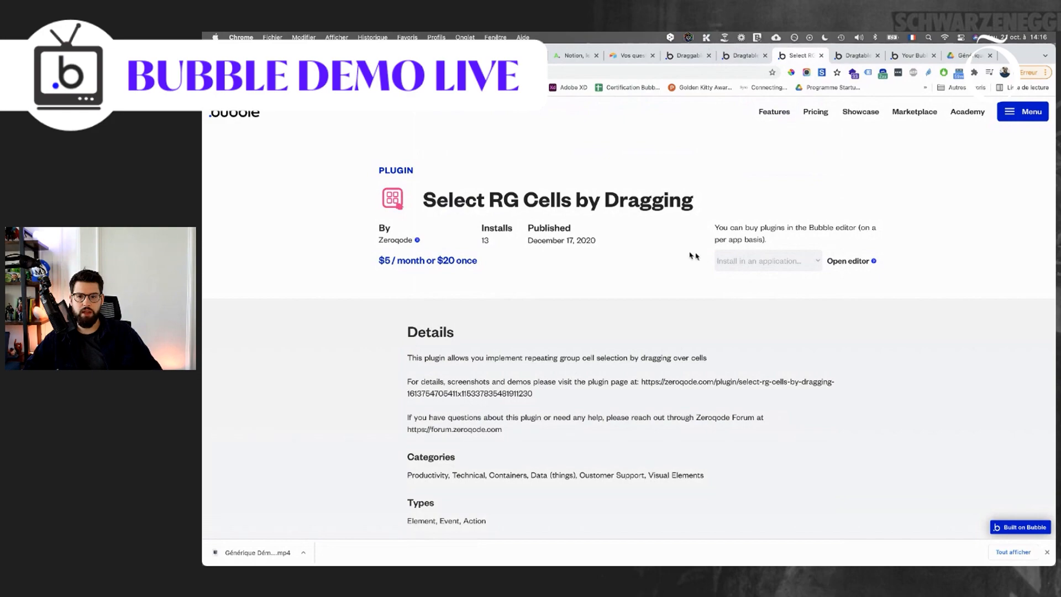
pyautogui.scroll(-7, 512, 257)
pyautogui.scroll(1, 512, 257)
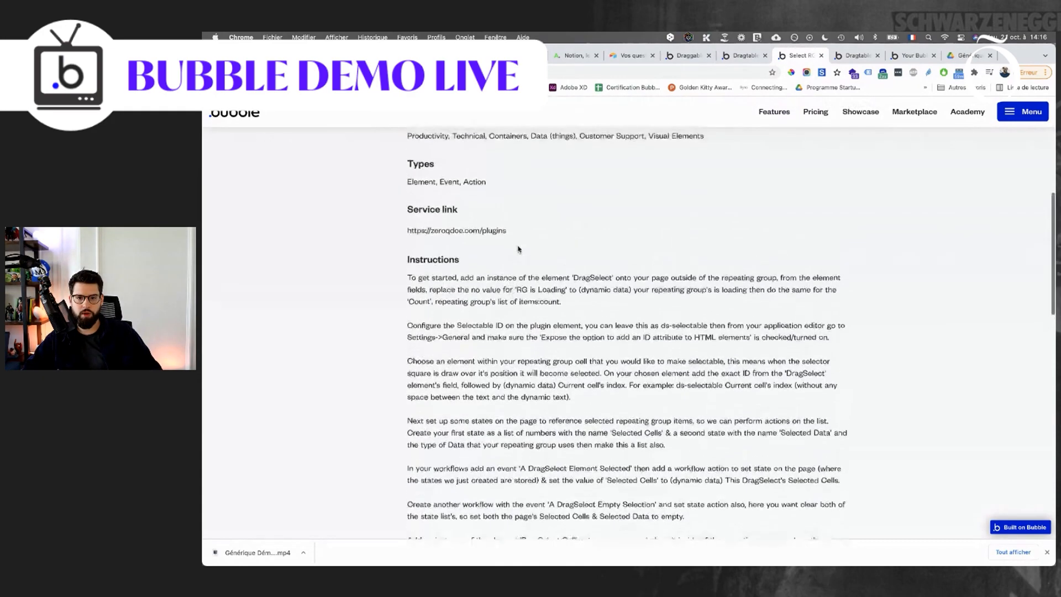
pyautogui.scroll(-5, 512, 240)
pyautogui.scroll(-6, 512, 237)
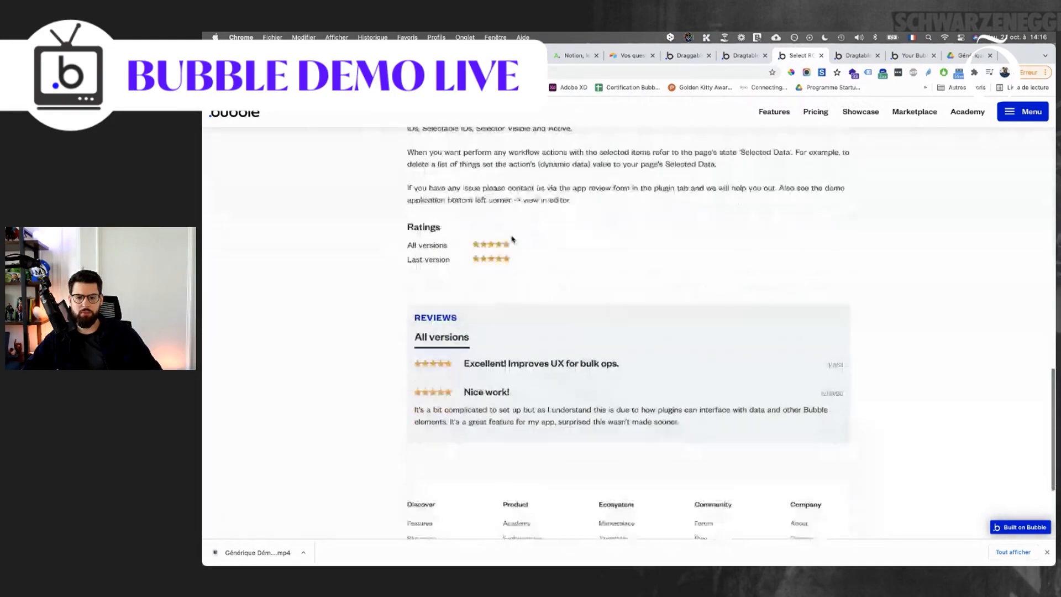
pyautogui.scroll(10, 511, 259)
pyautogui.scroll(4, 509, 275)
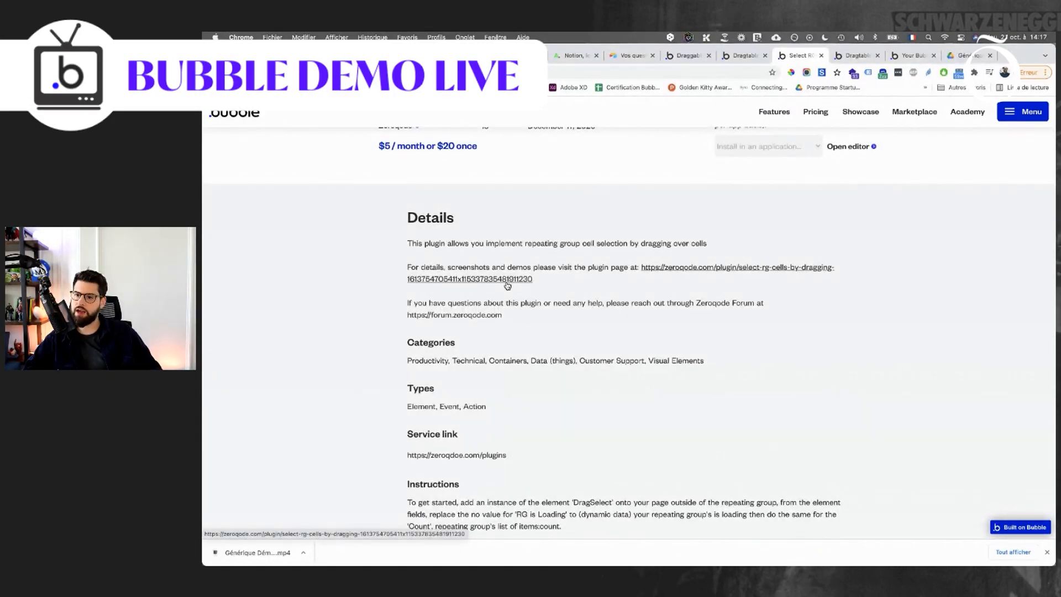
# Open the plugin's live demo from its Zeroqode page and test selecting a block of four cells, a single cell, and clearing the selection.
pyautogui.click(508, 285)
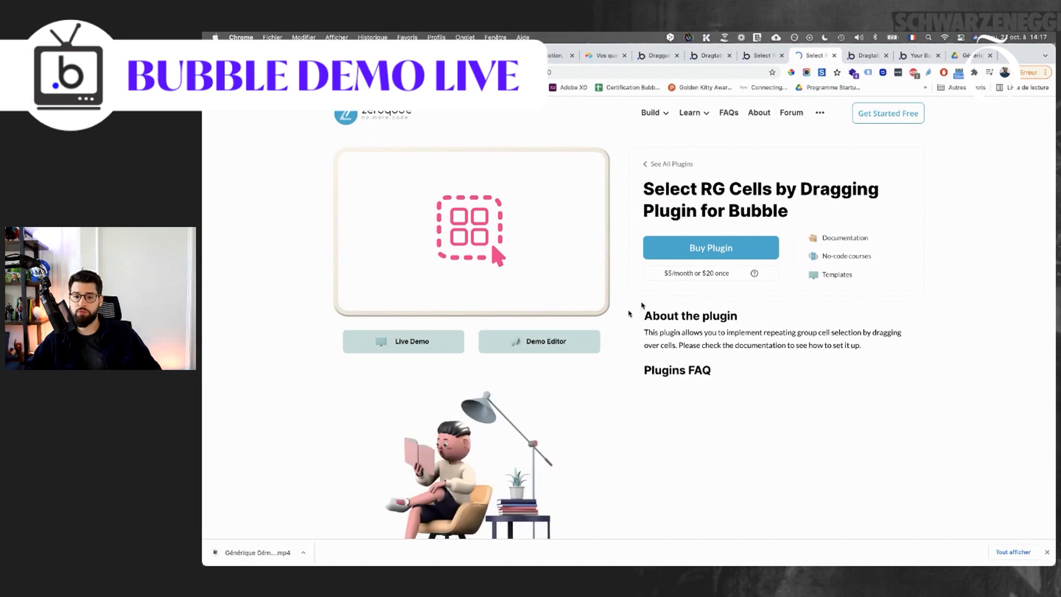
pyautogui.click(380, 343)
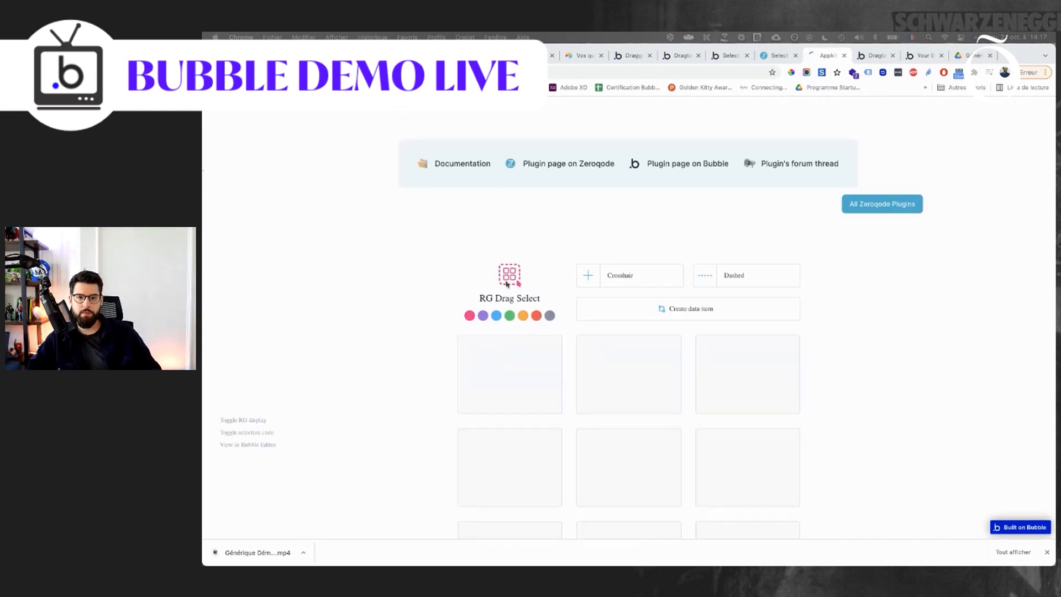
pyautogui.moveTo(469, 348); pyautogui.dragTo(616, 437)
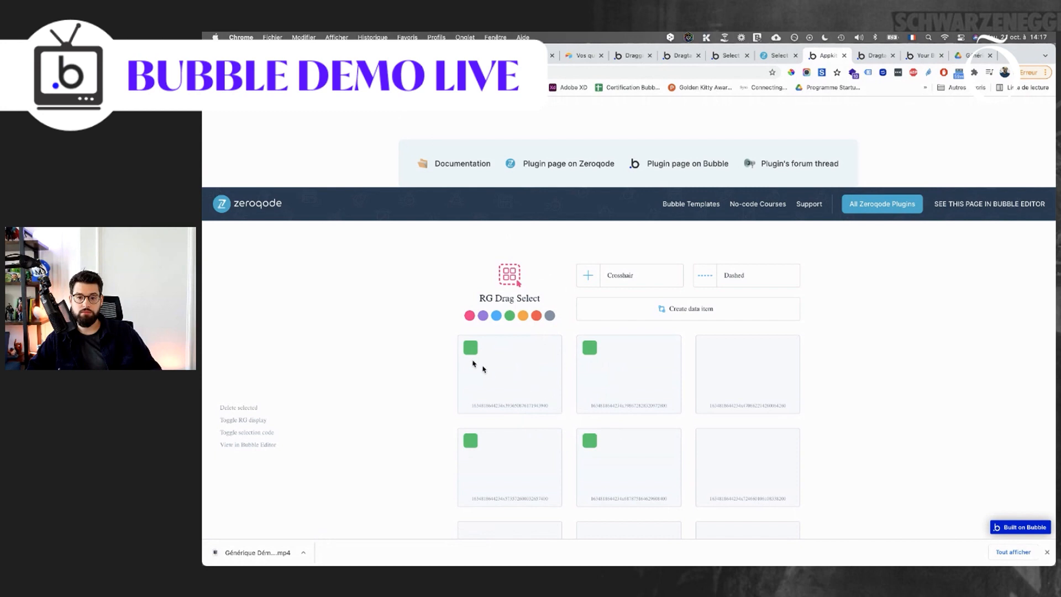
pyautogui.moveTo(470, 345)
pyautogui.mouseDown()
pyautogui.moveTo(553, 430)
pyautogui.moveTo(482, 362)
pyautogui.mouseUp()
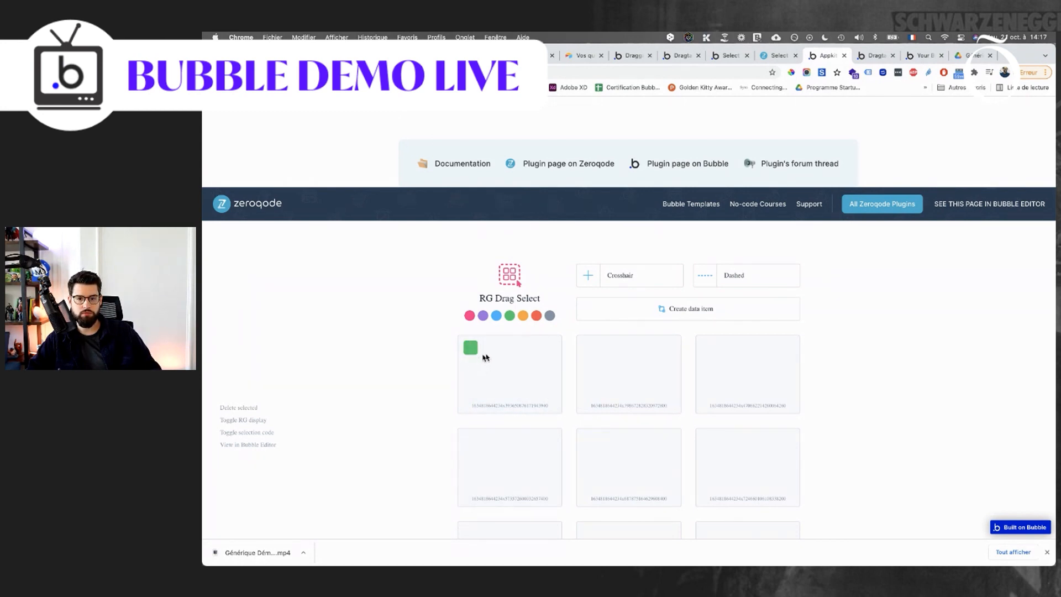
pyautogui.click(583, 388)
# Switch the RG Drag Select demo's cursor from Crosshair to Auto and try selecting individual cells, ending with the second row's third cell.
pyautogui.click(588, 276)
pyautogui.click(663, 310)
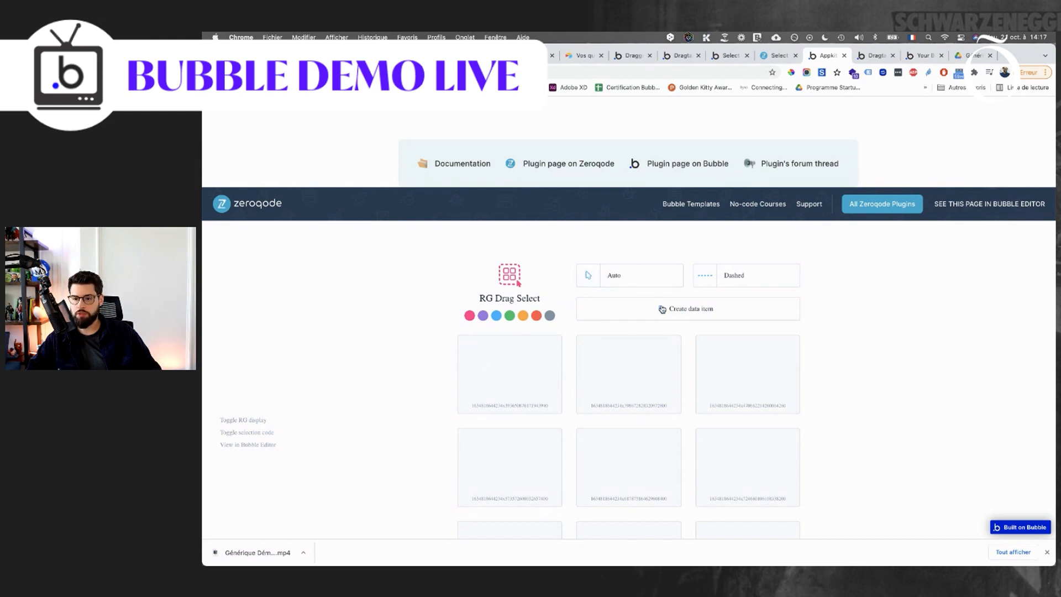
pyautogui.click(590, 348)
pyautogui.moveTo(590, 349); pyautogui.dragTo(553, 438)
pyautogui.click(590, 441)
pyautogui.click(709, 441)
pyautogui.scroll(-3, 710, 442)
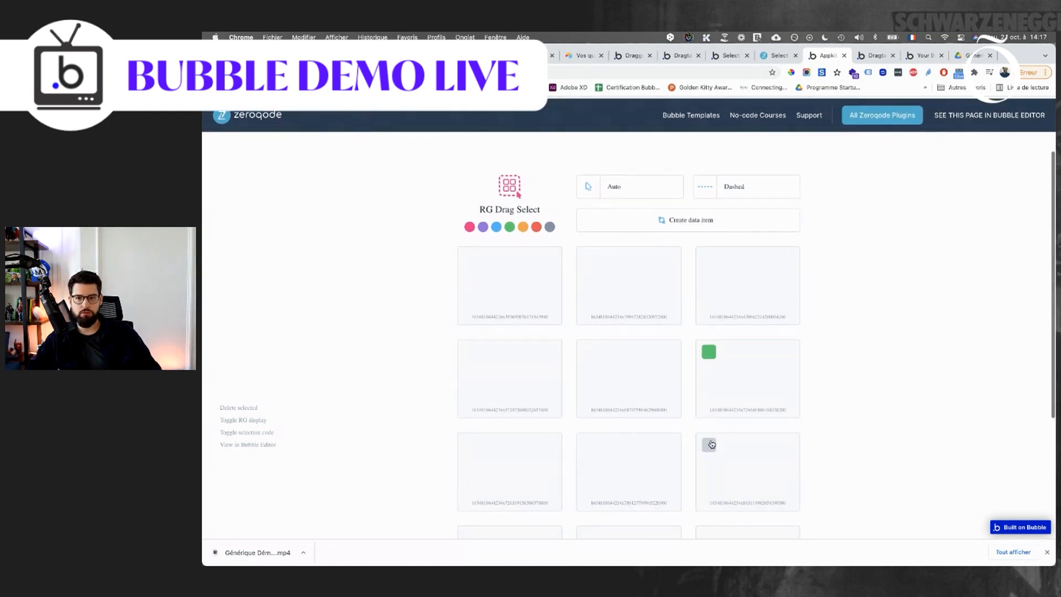
pyautogui.scroll(-5, 711, 445)
pyautogui.scroll(2, 711, 440)
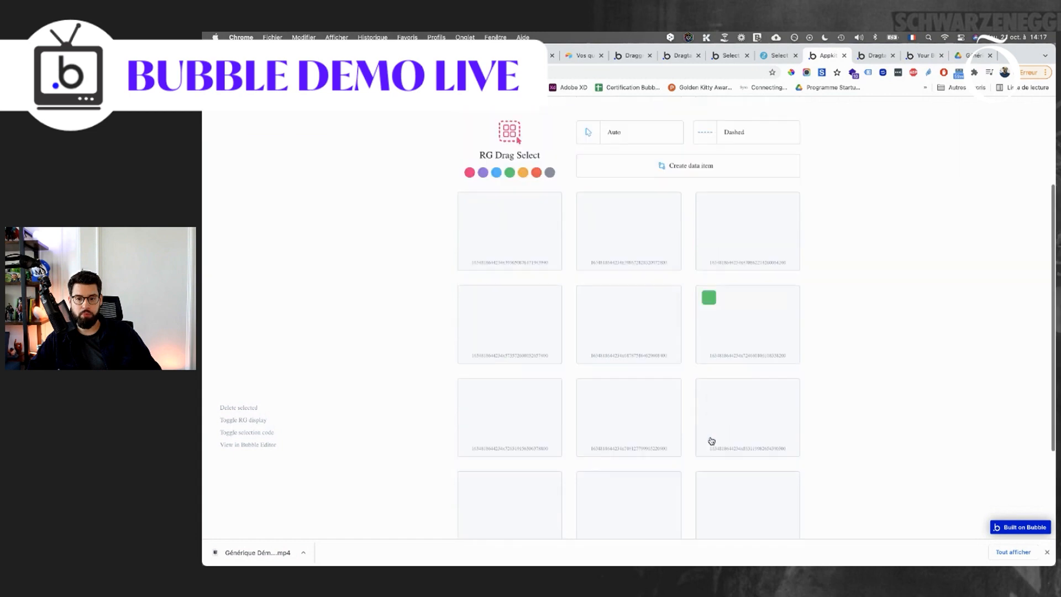
pyautogui.scroll(5, 712, 441)
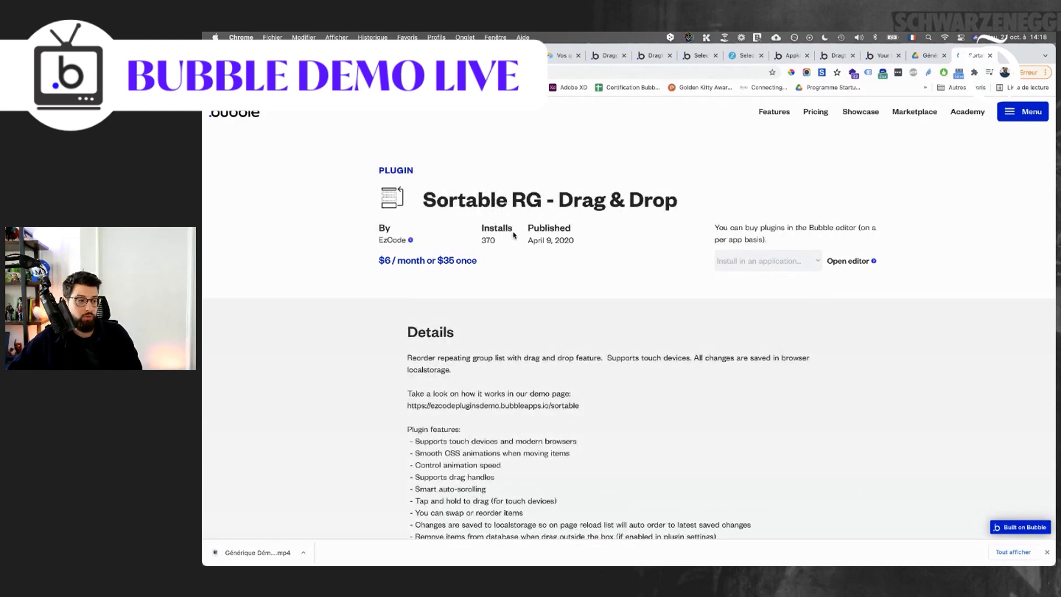
# Read the features, instructions and plugin actions on the Sortable RG - Drag & Drop plugin page.
pyautogui.scroll(-10, 623, 333)
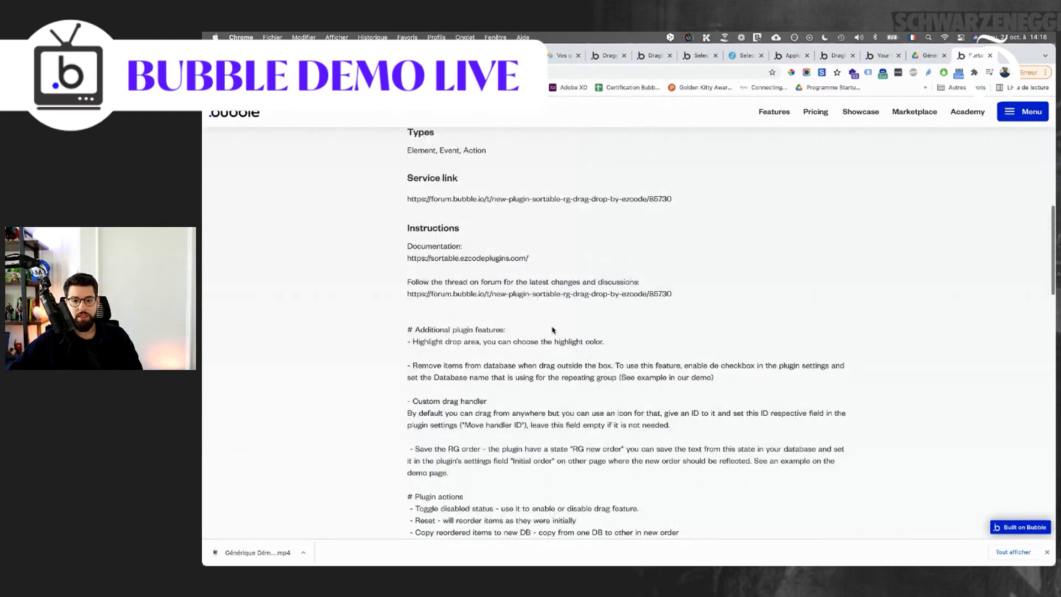
pyautogui.scroll(4, 552, 332)
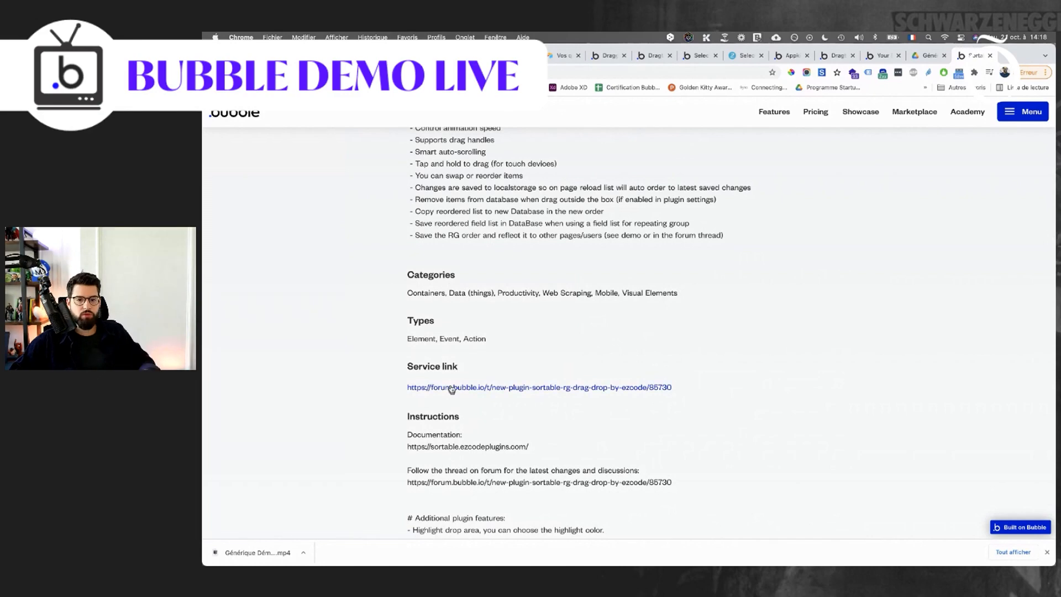
pyautogui.scroll(-3, 454, 393)
pyautogui.scroll(-10, 454, 396)
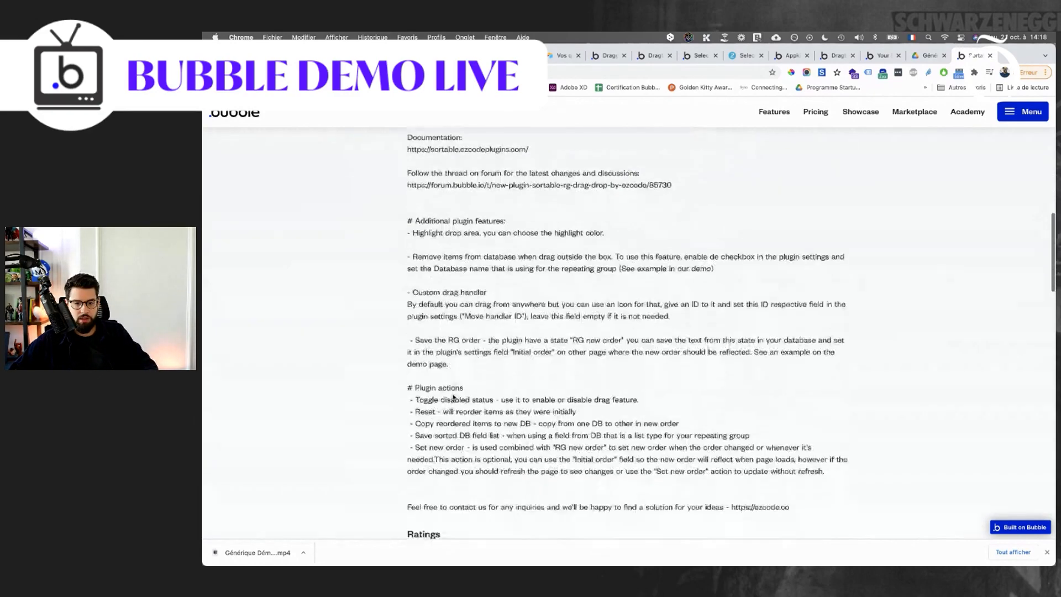
pyautogui.scroll(10, 453, 397)
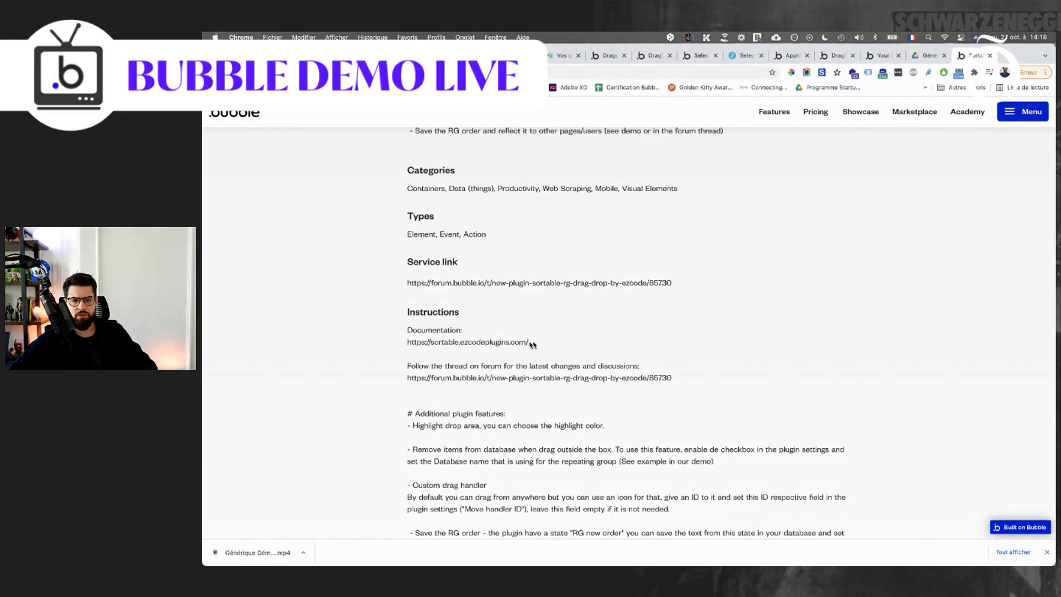
# Open the Sortable RG forum thread from the plugin's service link and go to its ezcodepluginsdemo.bubbleapps.io/sortable demo page.
pyautogui.moveTo(539, 344); pyautogui.dragTo(405, 343)
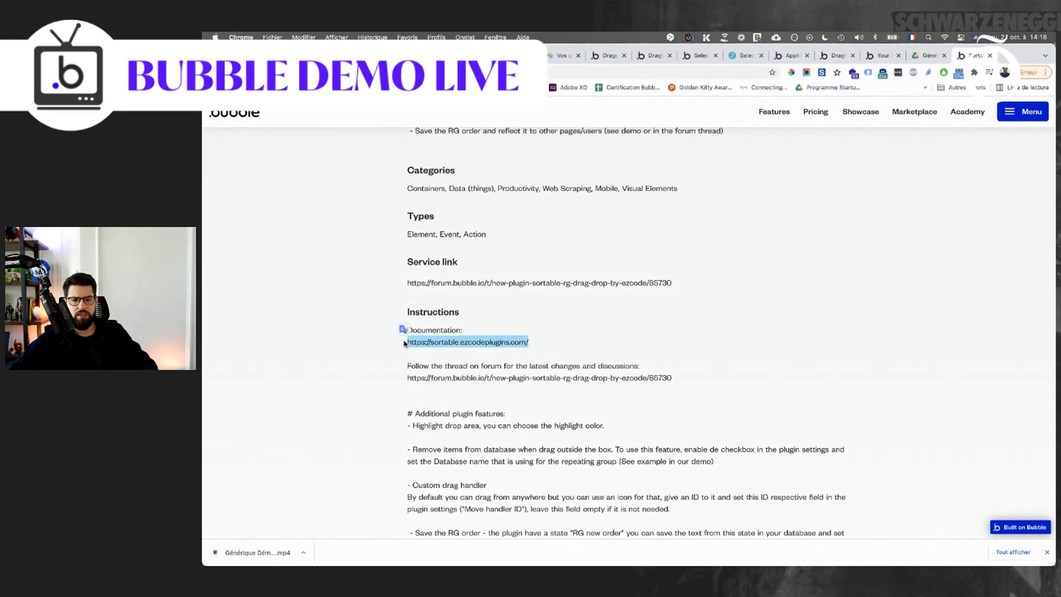
pyautogui.scroll(3, 539, 292)
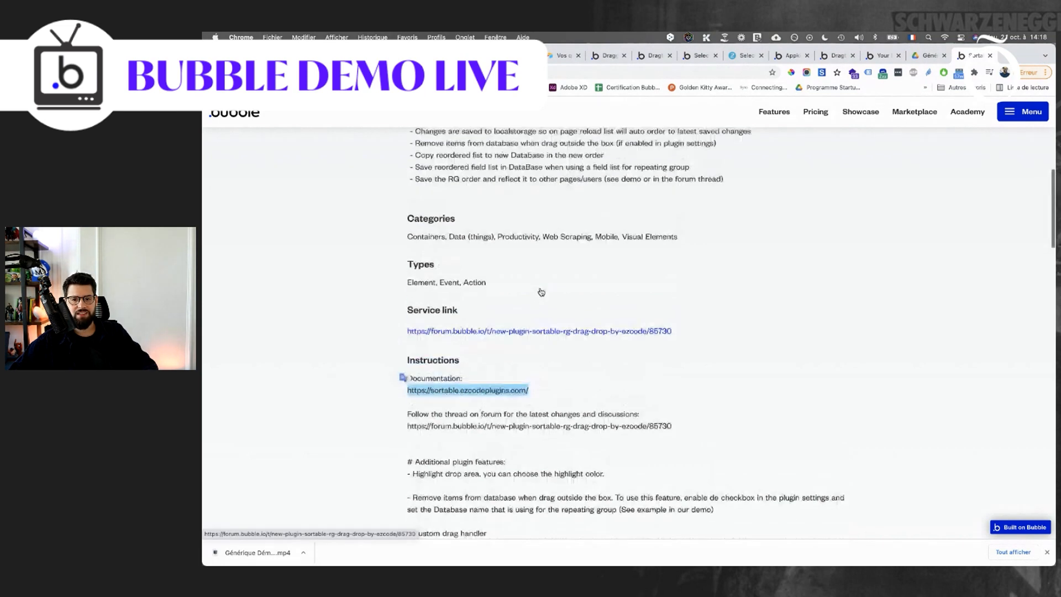
pyautogui.click(530, 358)
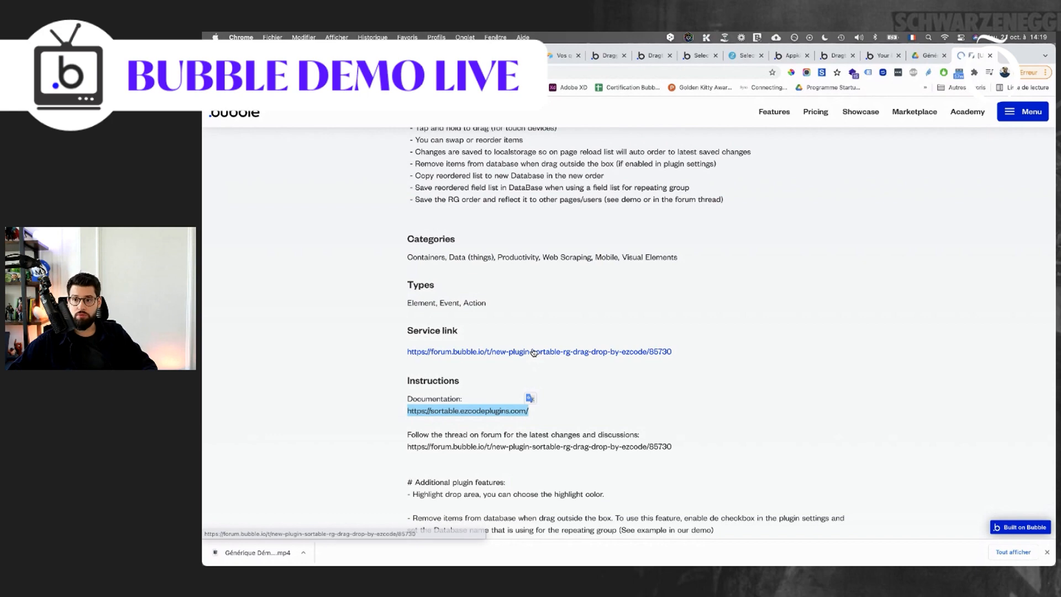
pyautogui.scroll(-6, 543, 370)
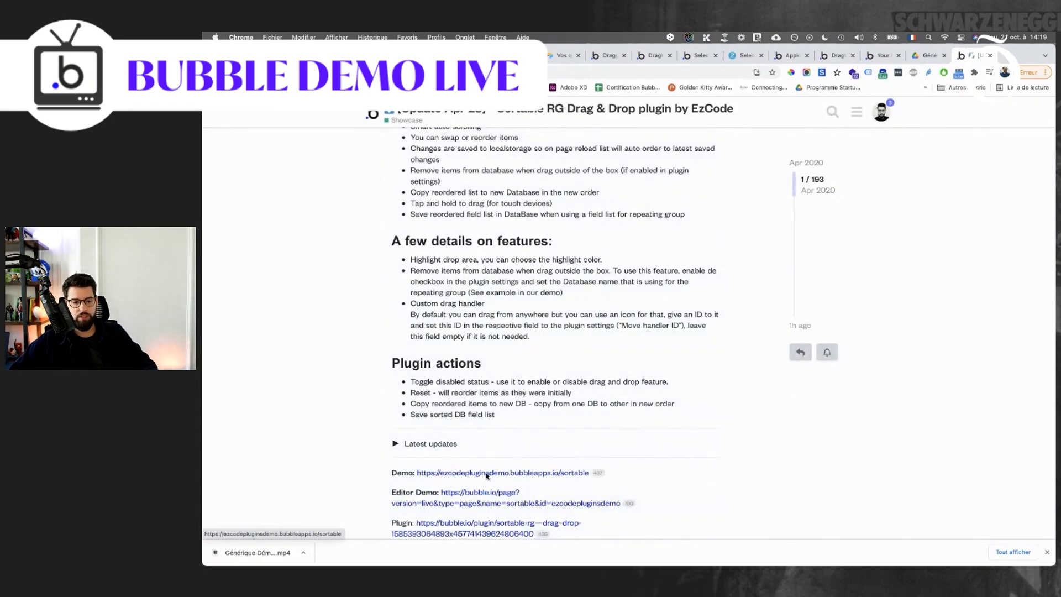
pyautogui.click(485, 473)
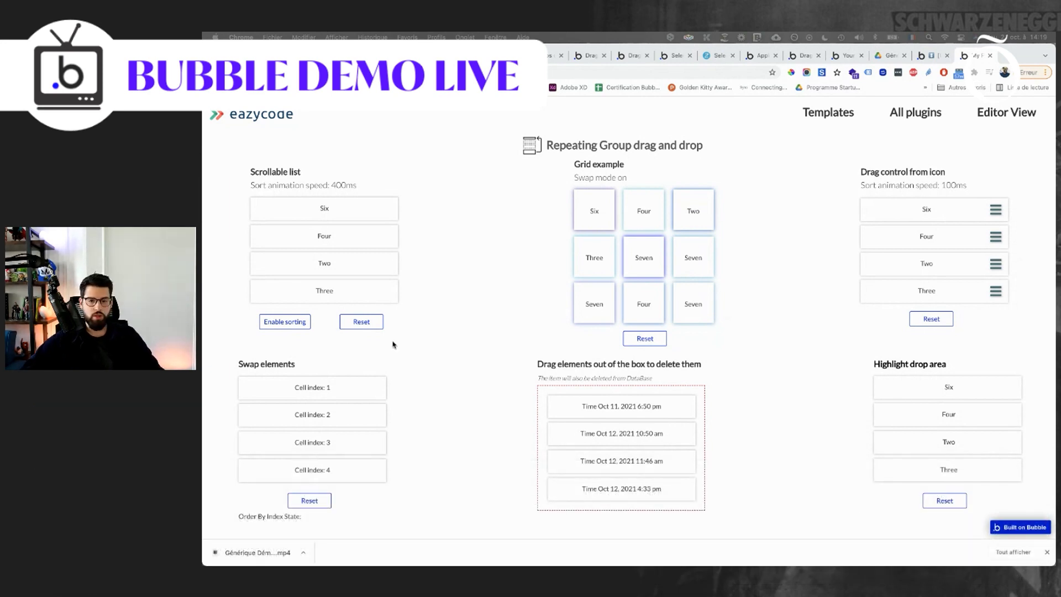
# Swap several tiles with one another in the demo's Grid example.
pyautogui.moveTo(596, 265); pyautogui.dragTo(623, 222)
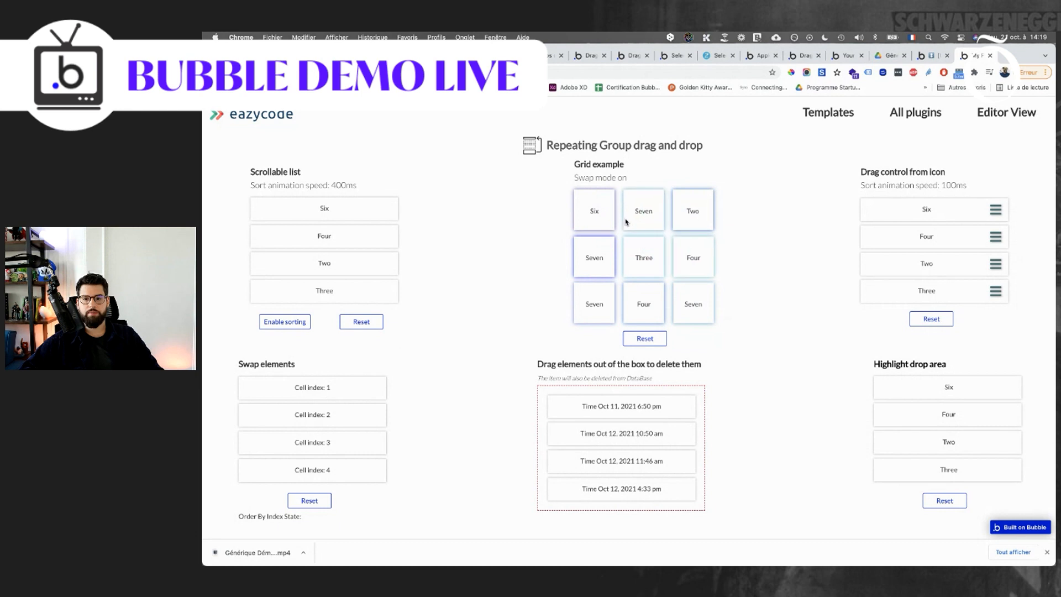
pyautogui.moveTo(644, 257); pyautogui.dragTo(594, 213)
pyautogui.moveTo(592, 308); pyautogui.dragTo(688, 225)
# Move the Oct 11 item third in the delete box, reorder Swap elements to 3, 2, 1, 4 and Highlight drop area to Three, Two, Six, Four.
pyautogui.moveTo(619, 408); pyautogui.dragTo(604, 463)
pyautogui.moveTo(337, 421); pyautogui.dragTo(339, 463)
pyautogui.moveTo(351, 383); pyautogui.dragTo(335, 416)
pyautogui.moveTo(984, 419); pyautogui.dragTo(947, 436)
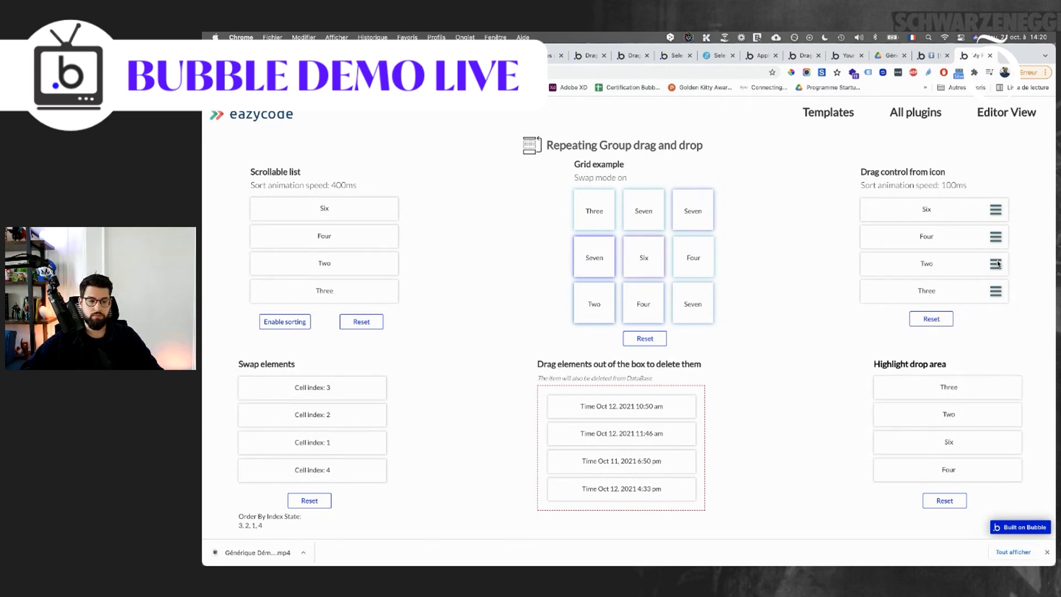
# Reorder the icon-controlled list to Six, Three, Four, Two by its handles, and enable sorting on the scrollable list.
pyautogui.moveTo(996, 291)
pyautogui.mouseDown()
pyautogui.moveTo(998, 199)
pyautogui.moveTo(997, 288)
pyautogui.mouseUp()
pyautogui.moveTo(996, 237); pyautogui.dragTo(951, 231)
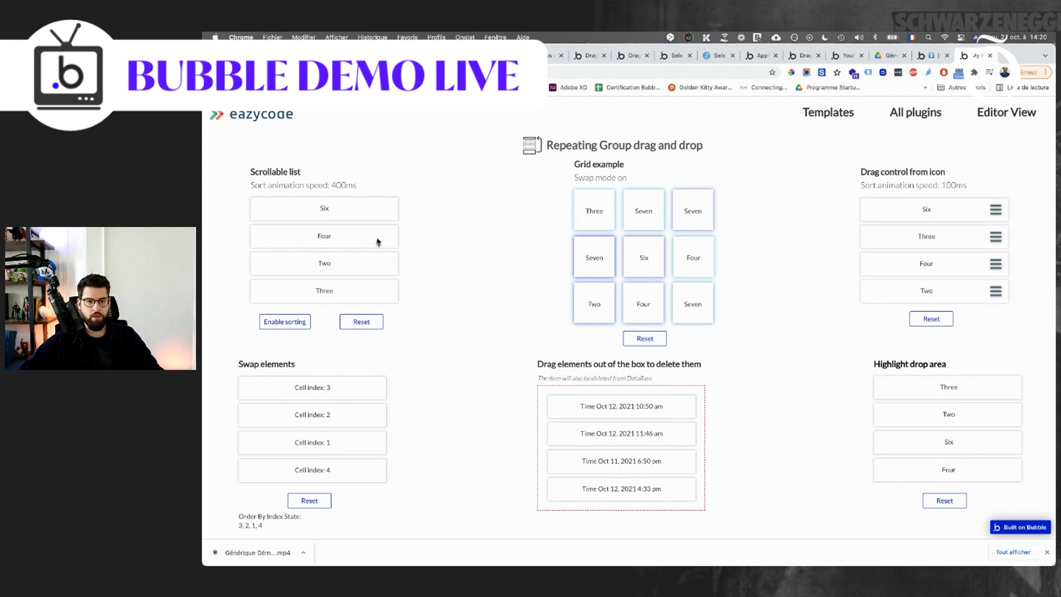
pyautogui.click(285, 322)
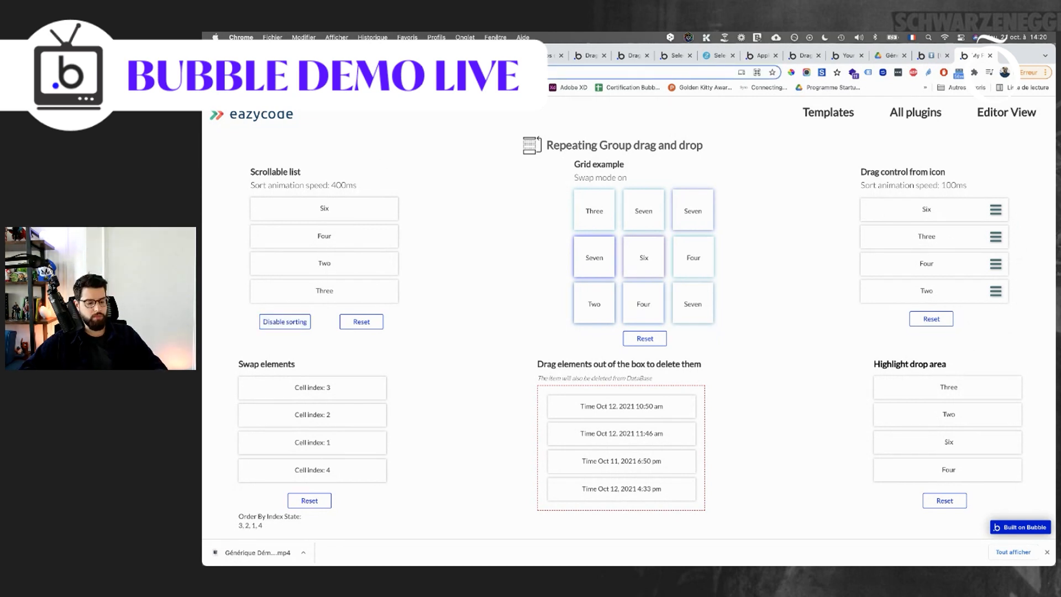
# Return from the plugin demos to the Bubble editor with its plugin installation dialog.
pyautogui.press('super+Tab')
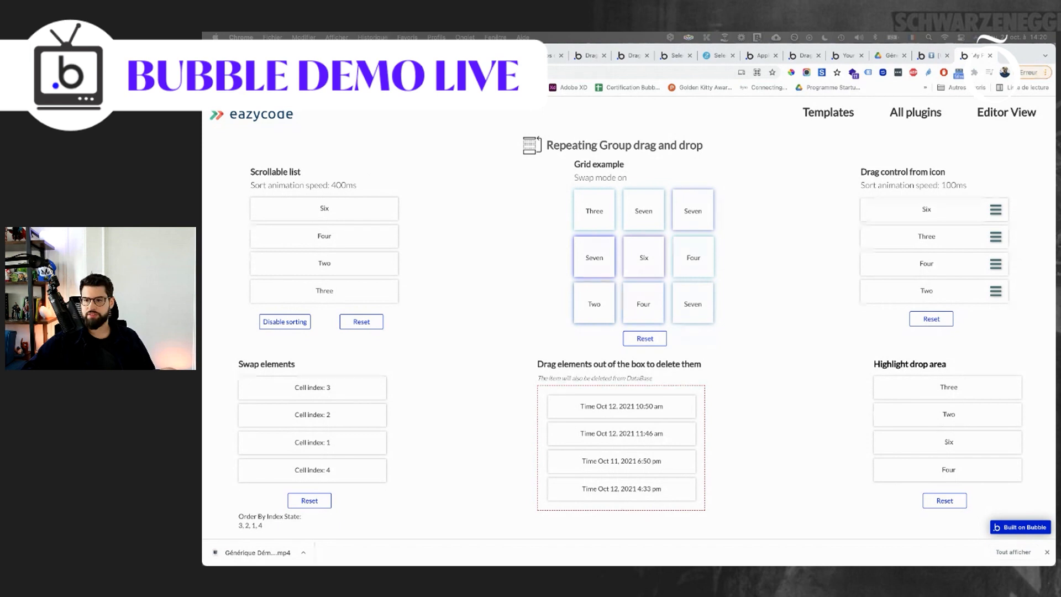
pyautogui.click(759, 59)
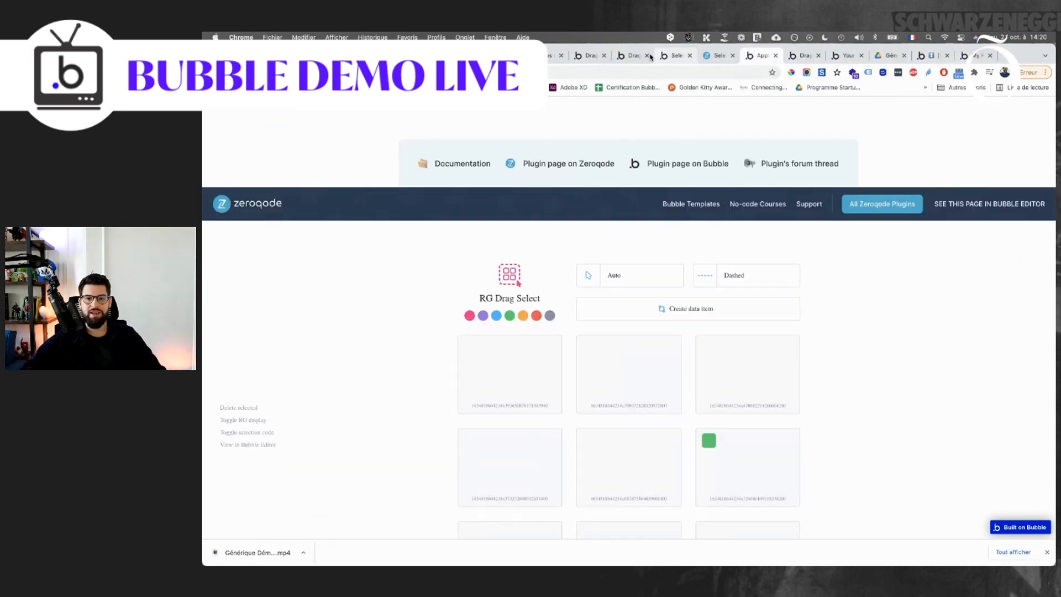
pyautogui.click(583, 61)
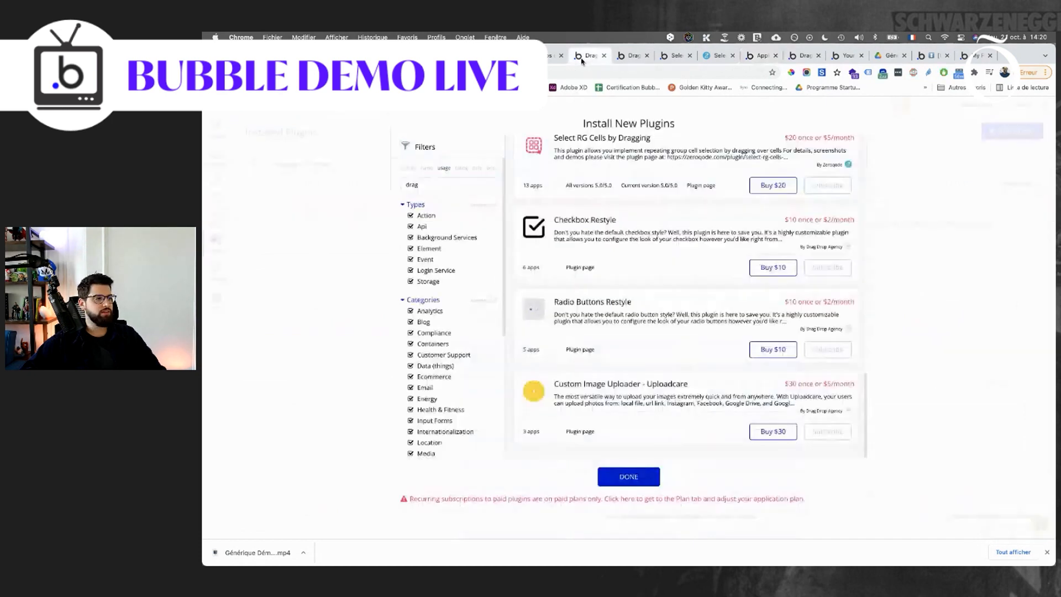
pyautogui.click(552, 59)
pyautogui.click(575, 59)
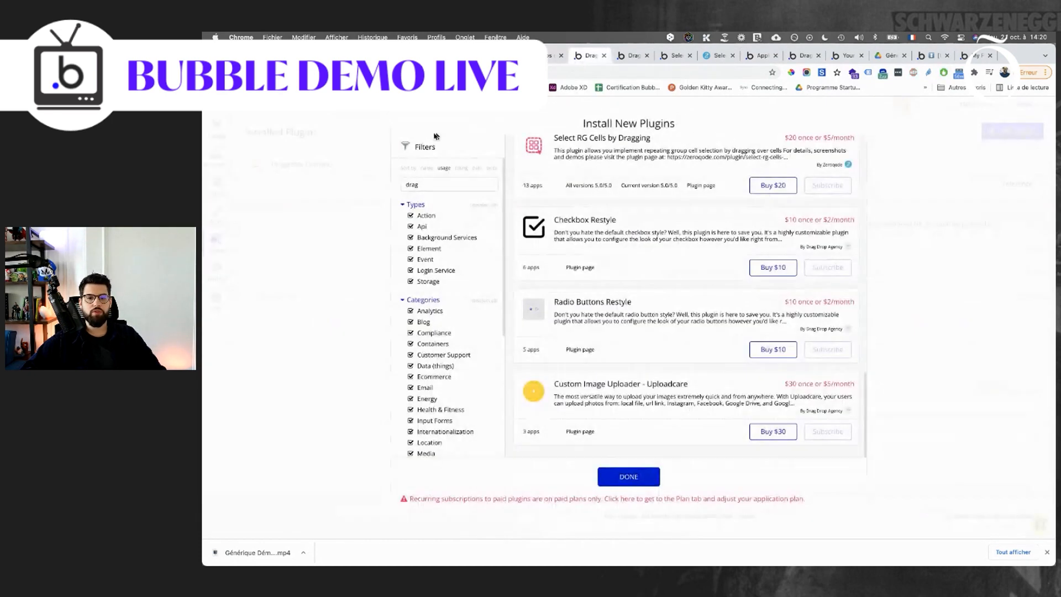
# Close the plugin installation dialog, go to the page design, and delete the red drag/drop group, the alert and the drop area.
pyautogui.click(361, 142)
pyautogui.click(217, 133)
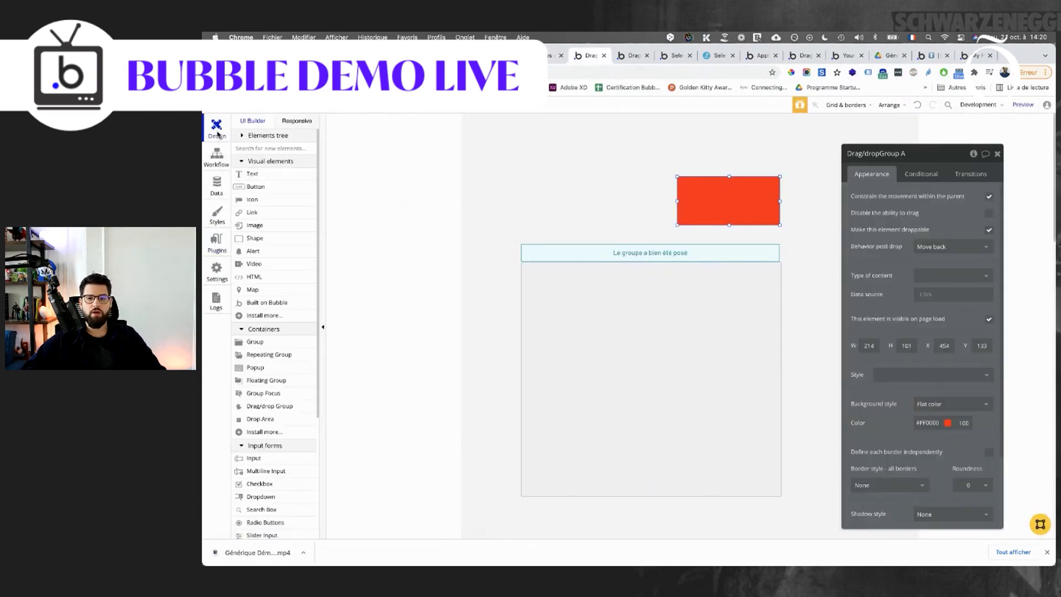
pyautogui.moveTo(478, 161); pyautogui.dragTo(809, 518)
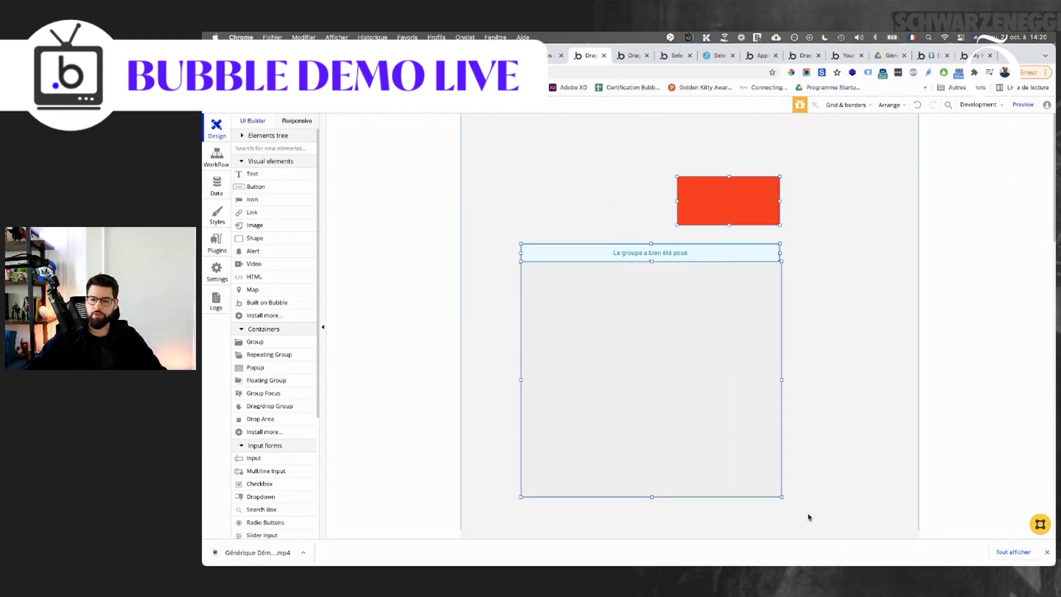
pyautogui.press('BackSpace')
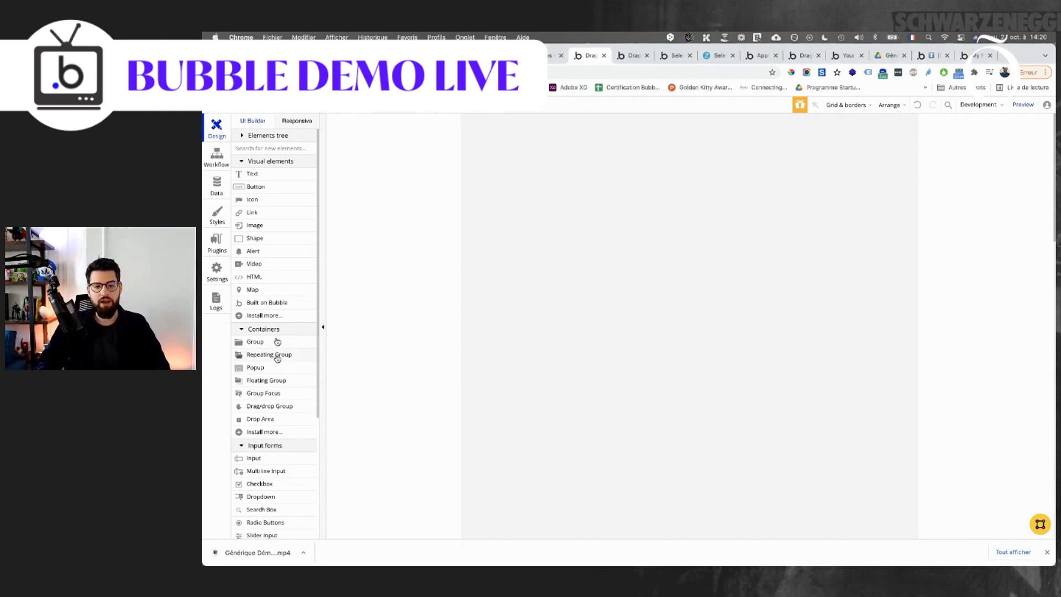
# Place a text input near the page's upper-left corner, about 254 by 53 px at X 75, Y 76.
pyautogui.click(271, 457)
pyautogui.moveTo(567, 209)
pyautogui.mouseDown()
pyautogui.moveTo(692, 229)
pyautogui.moveTo(650, 180)
pyautogui.mouseUp()
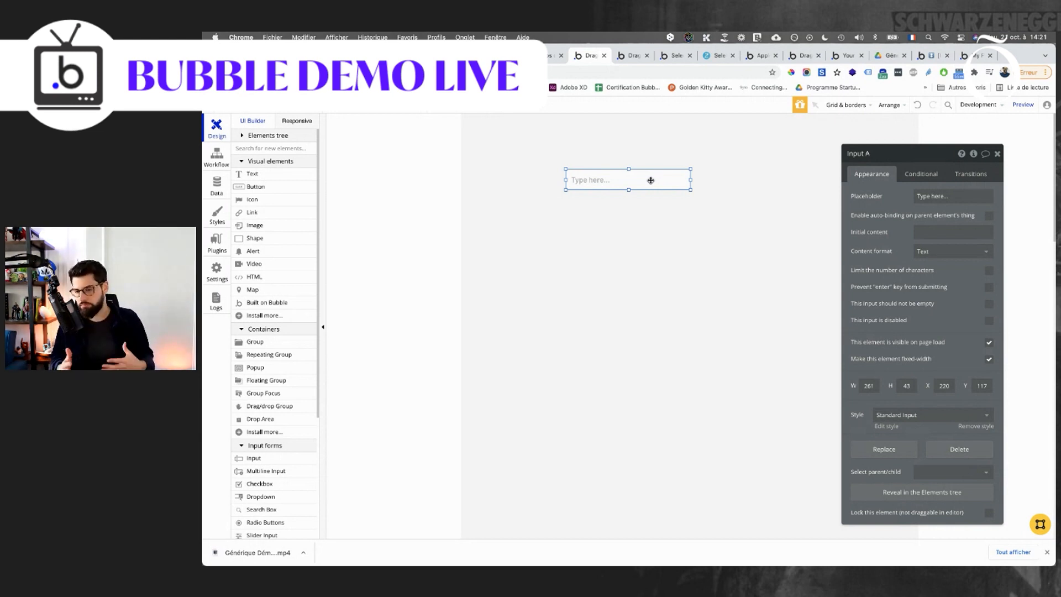
pyautogui.moveTo(656, 177); pyautogui.dragTo(596, 172)
pyautogui.moveTo(665, 182); pyautogui.dragTo(575, 171)
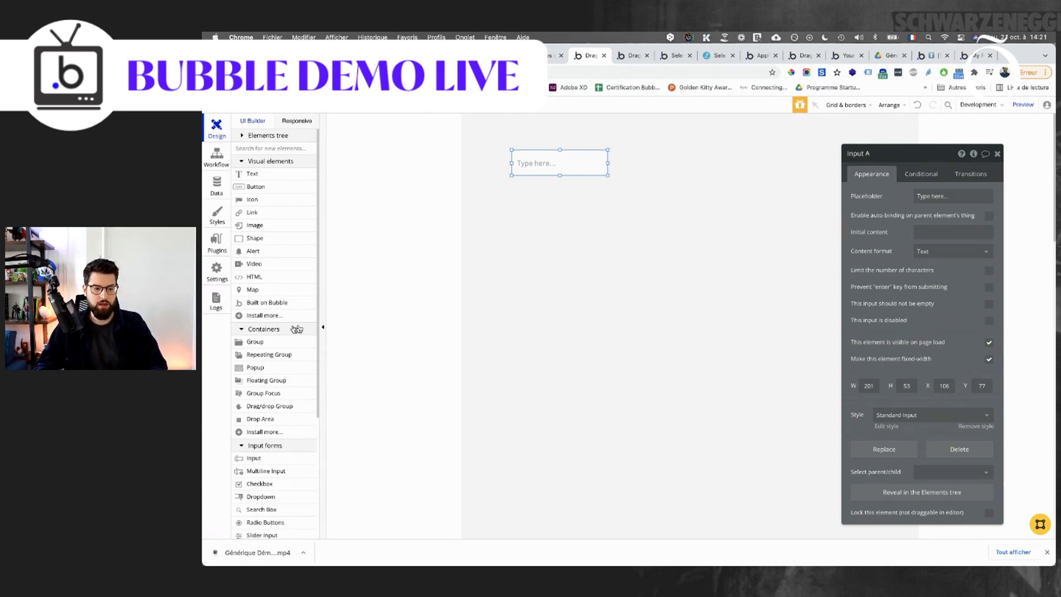
pyautogui.click(430, 259)
pyautogui.click(547, 162)
pyautogui.moveTo(547, 161); pyautogui.dragTo(529, 162)
pyautogui.moveTo(887, 155); pyautogui.dragTo(871, 144)
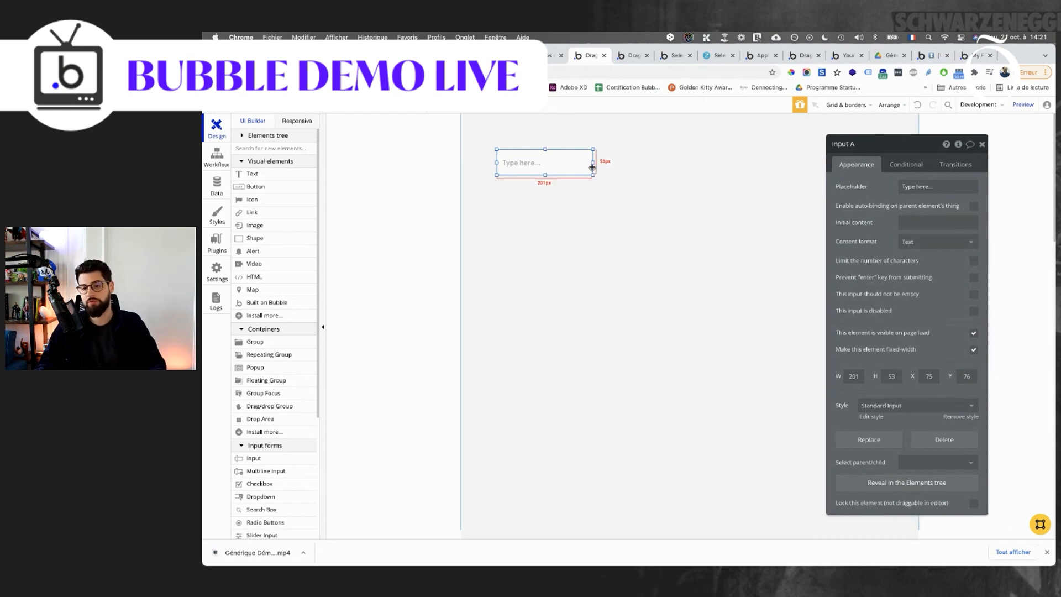
pyautogui.moveTo(593, 163); pyautogui.dragTo(619, 163)
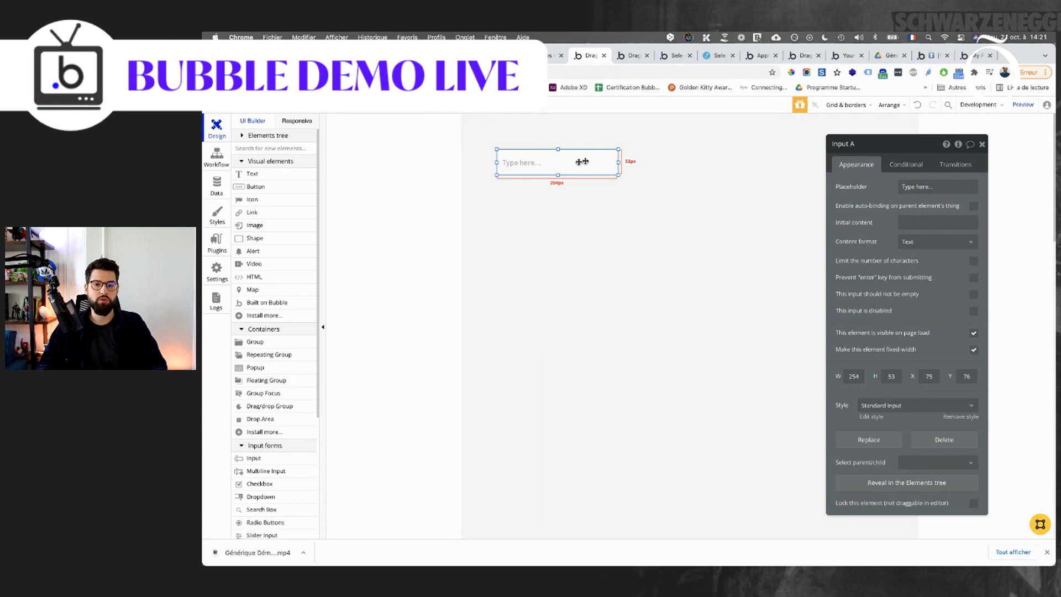
# Go to the app's data types, review the Livre and Categorie fields, and delete both types.
pyautogui.click(209, 183)
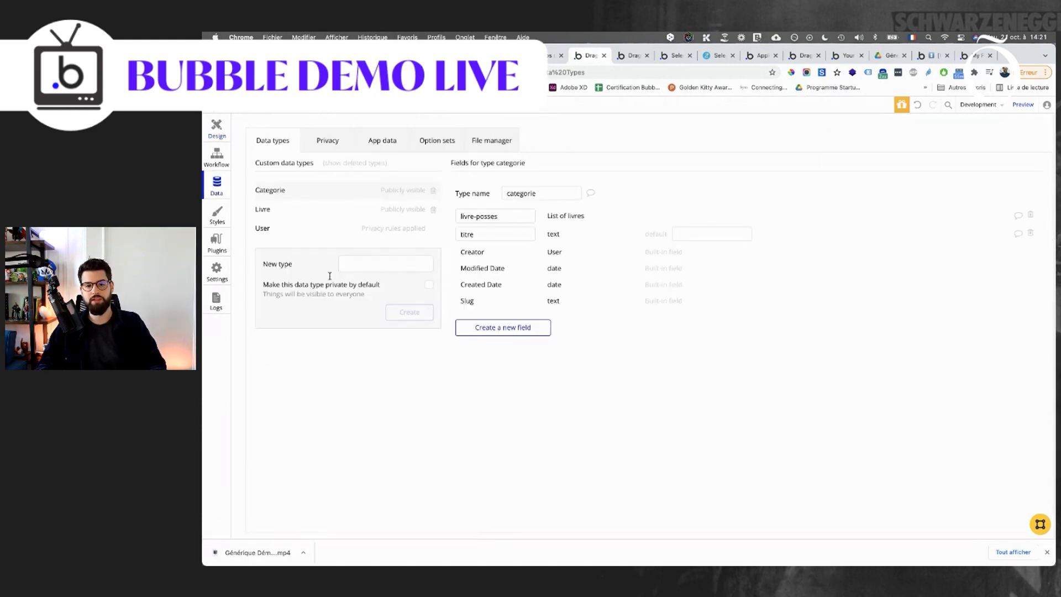
pyautogui.click(316, 208)
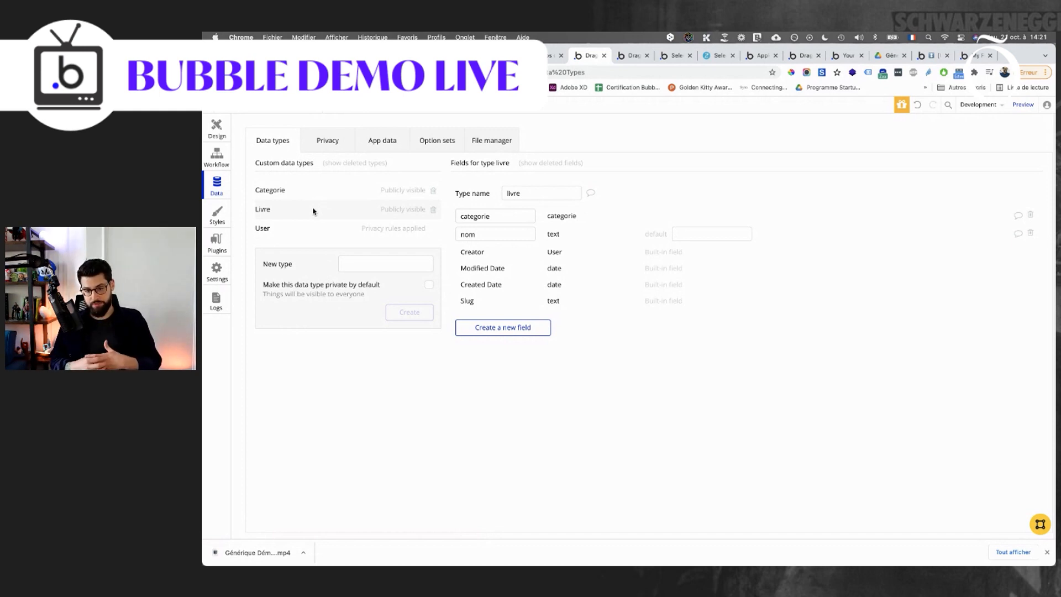
pyautogui.click(307, 191)
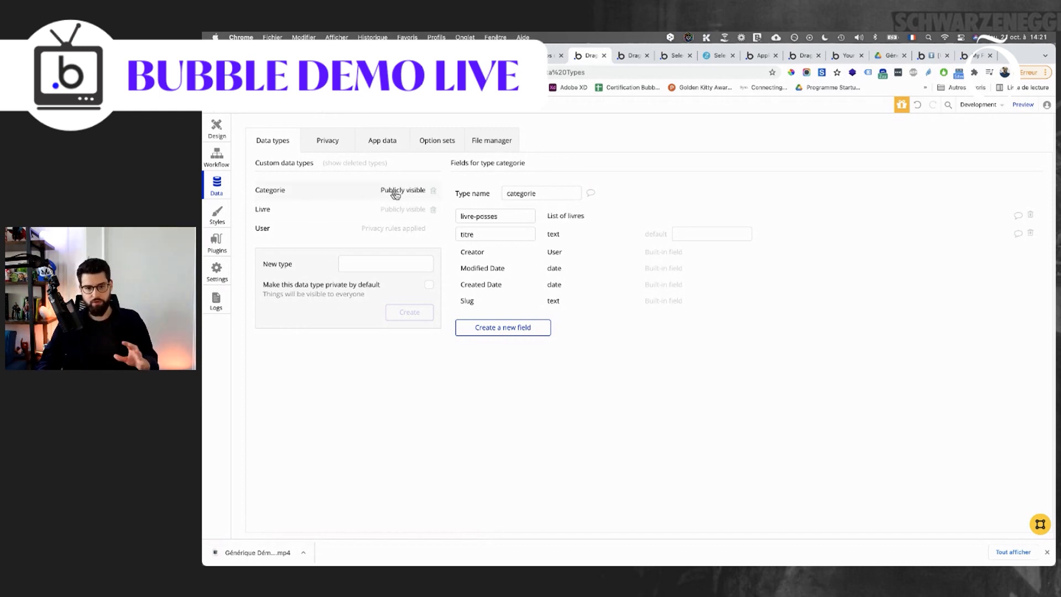
pyautogui.click(431, 191)
pyautogui.click(431, 191)
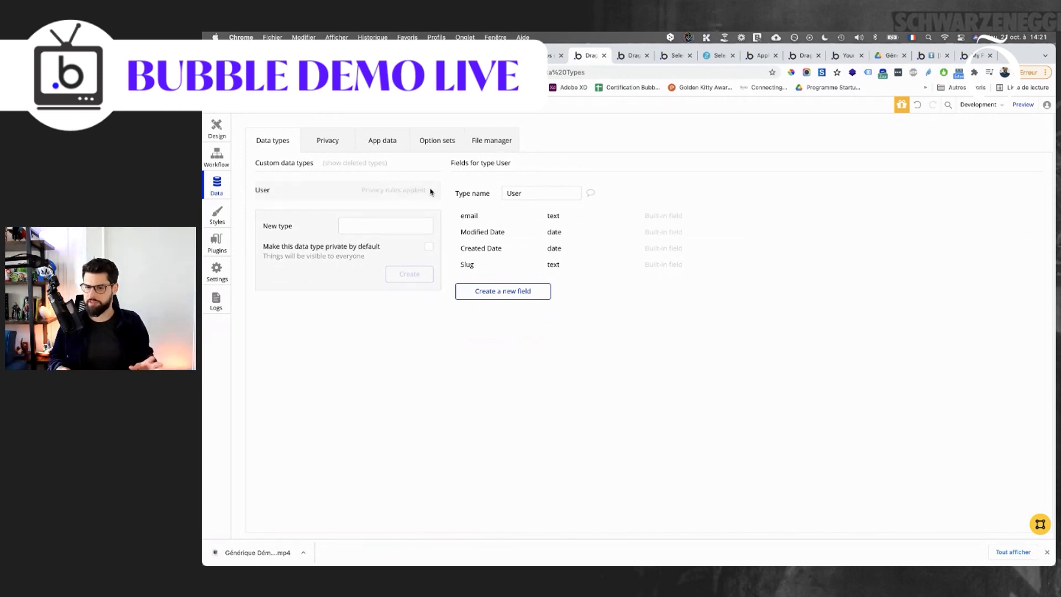
# Create two new data types named Livre and Categorie.
pyautogui.click(392, 224)
pyautogui.write('Livre')
pyautogui.press('Return')
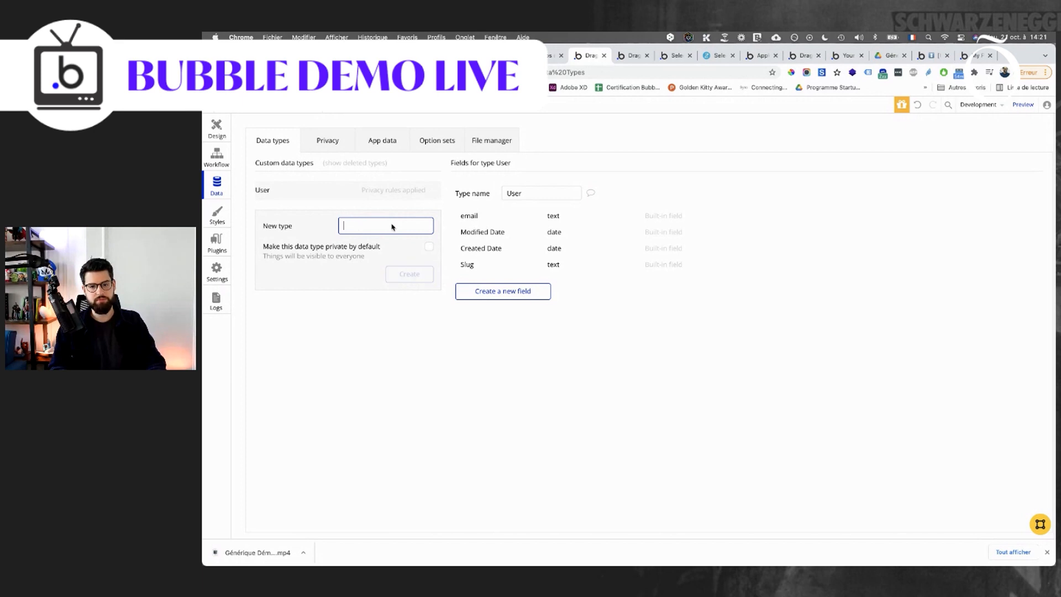
pyautogui.write('Cat')
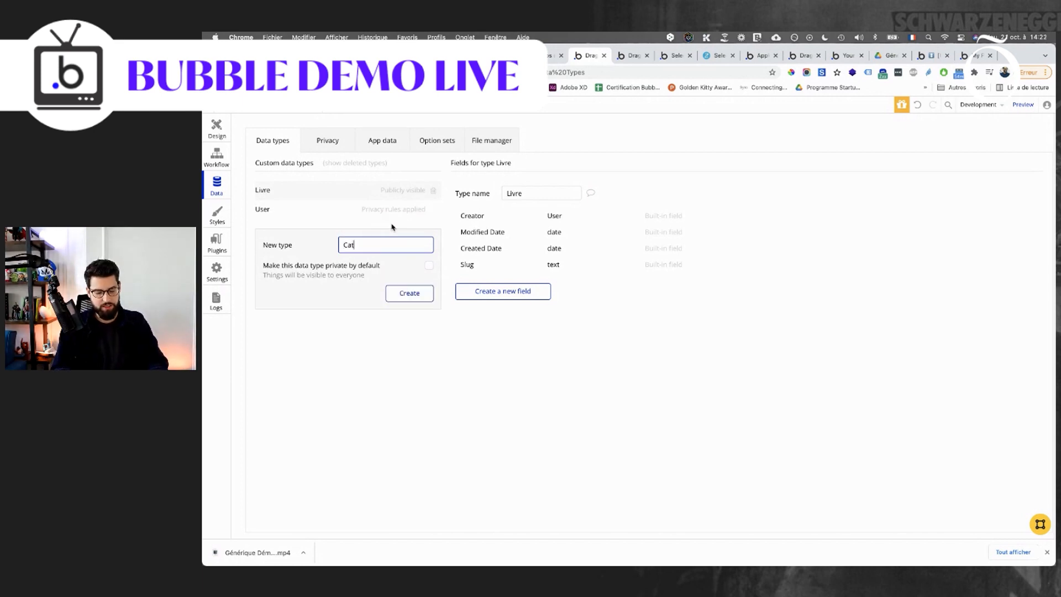
pyautogui.write('egorie')
pyautogui.press('Return')
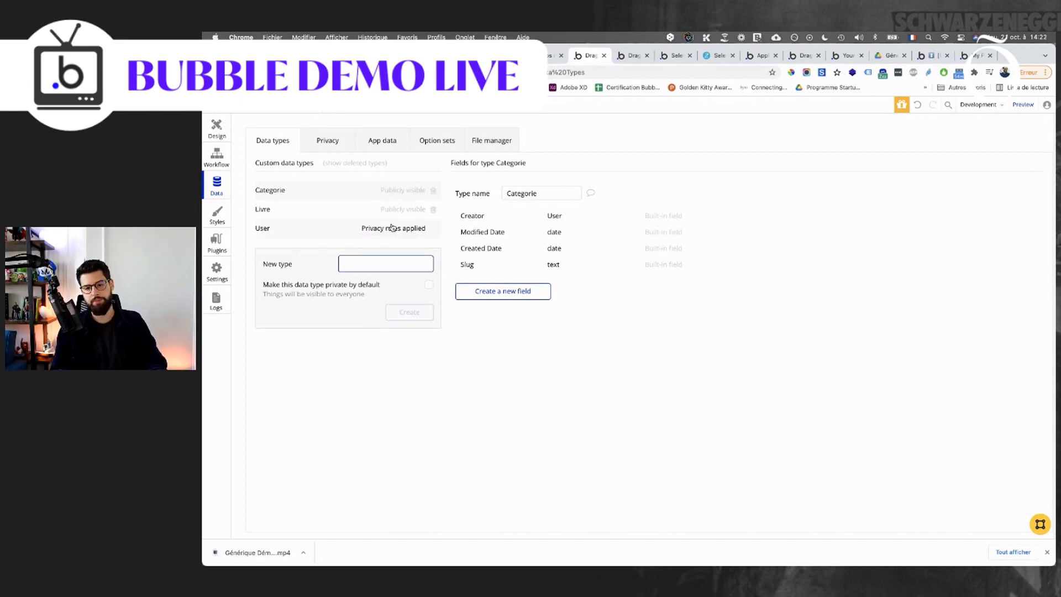
# Check the app data views, and add a single-value text field named titre to the Livre type.
pyautogui.click(385, 147)
pyautogui.click(306, 243)
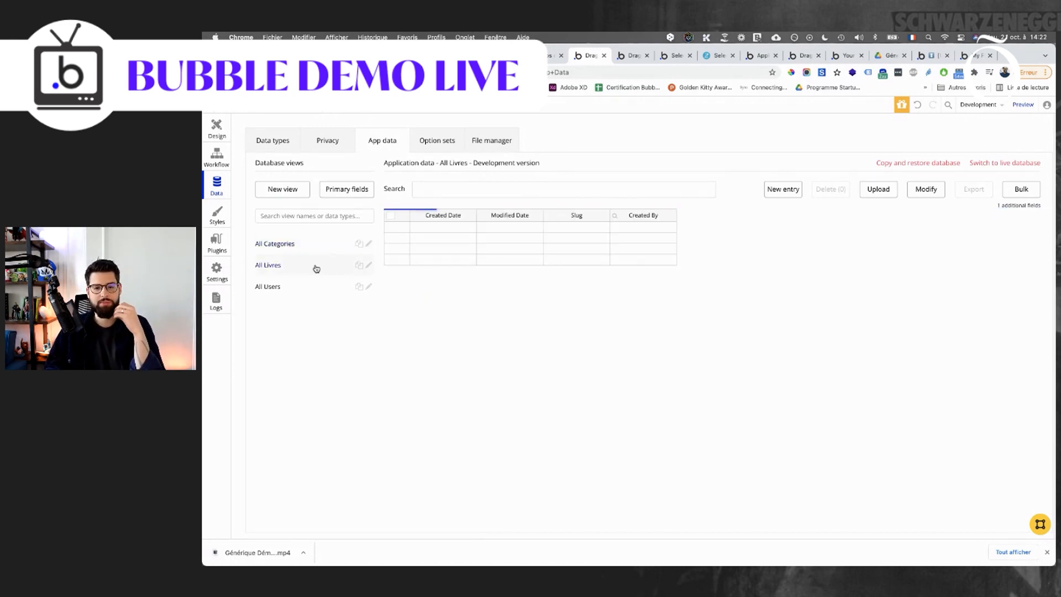
pyautogui.click(288, 136)
pyautogui.click(295, 210)
pyautogui.click(481, 289)
pyautogui.write('titre')
pyautogui.click(653, 194)
pyautogui.click(646, 208)
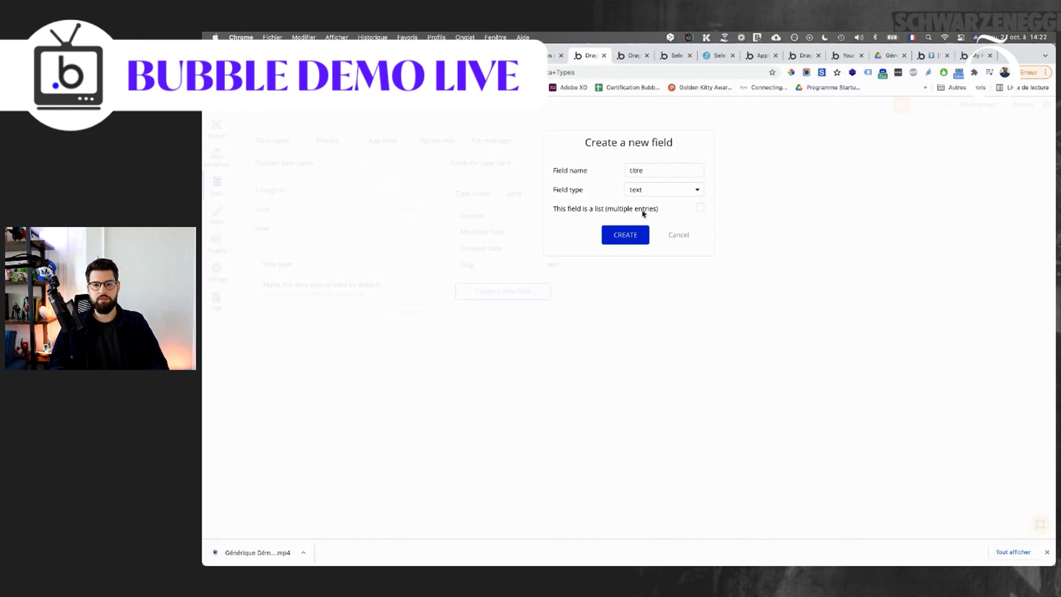
pyautogui.click(630, 236)
# Add a single-value text field named nom to the Categorie type.
pyautogui.click(314, 194)
pyautogui.click(529, 292)
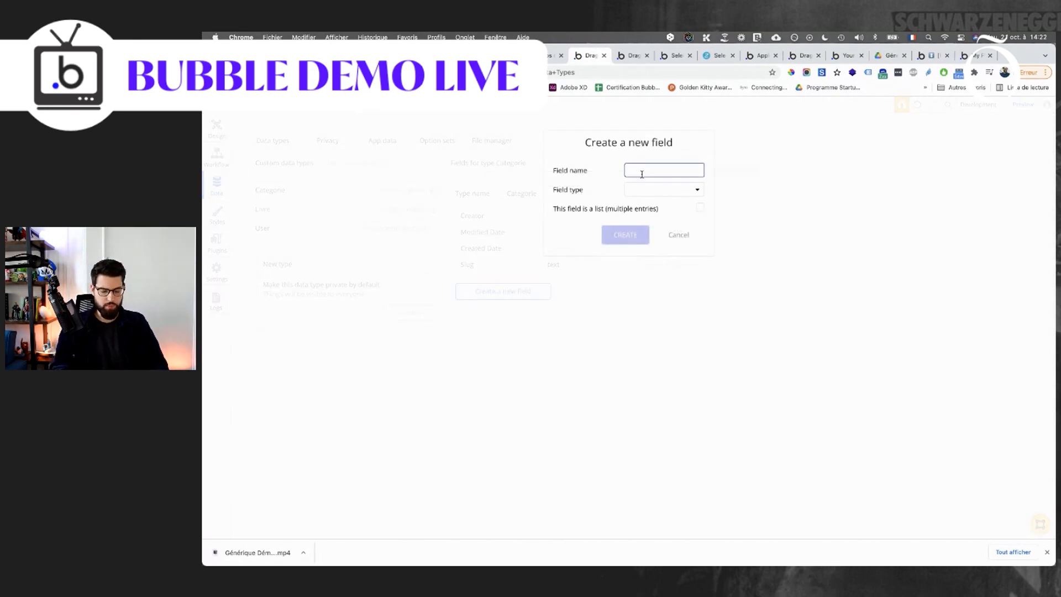
pyautogui.write('t')
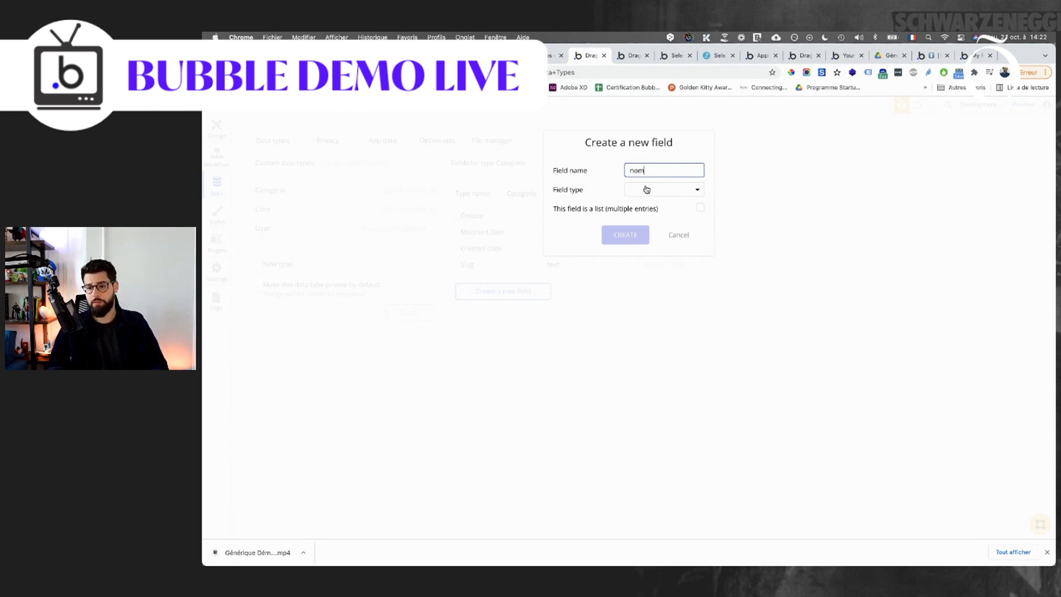
pyautogui.click(646, 190)
pyautogui.click(637, 206)
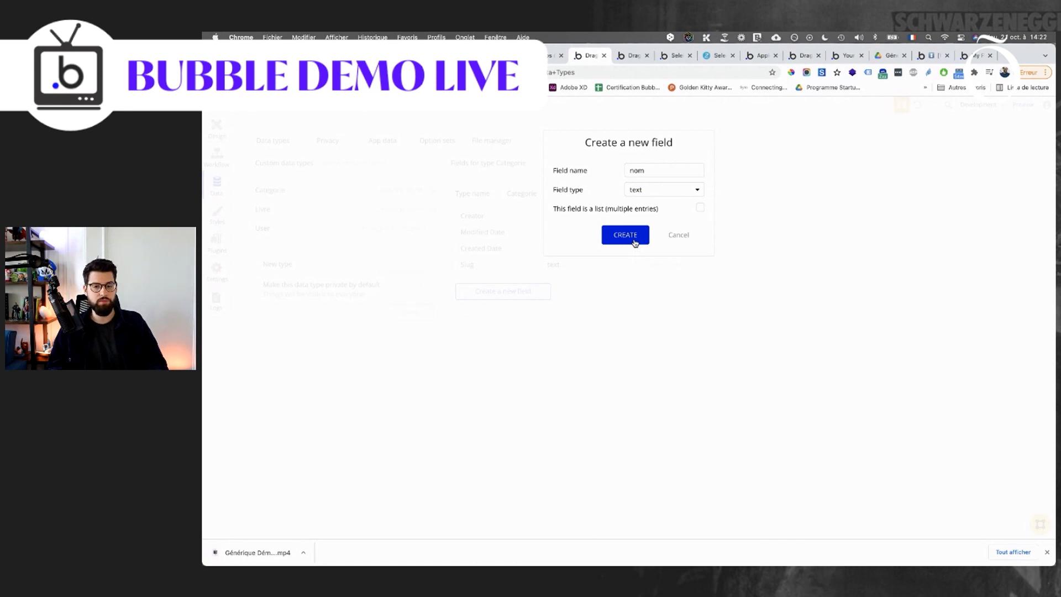
pyautogui.click(635, 242)
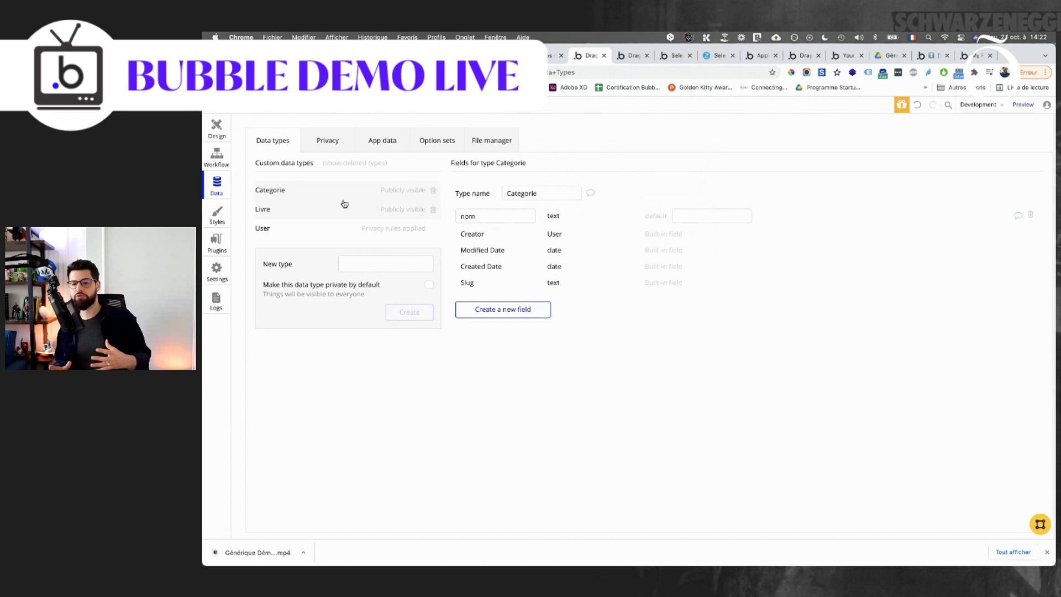
# Back in the page design, place a button about 122 by 53 px directly right of the input and label it Créer livre.
pyautogui.click(218, 125)
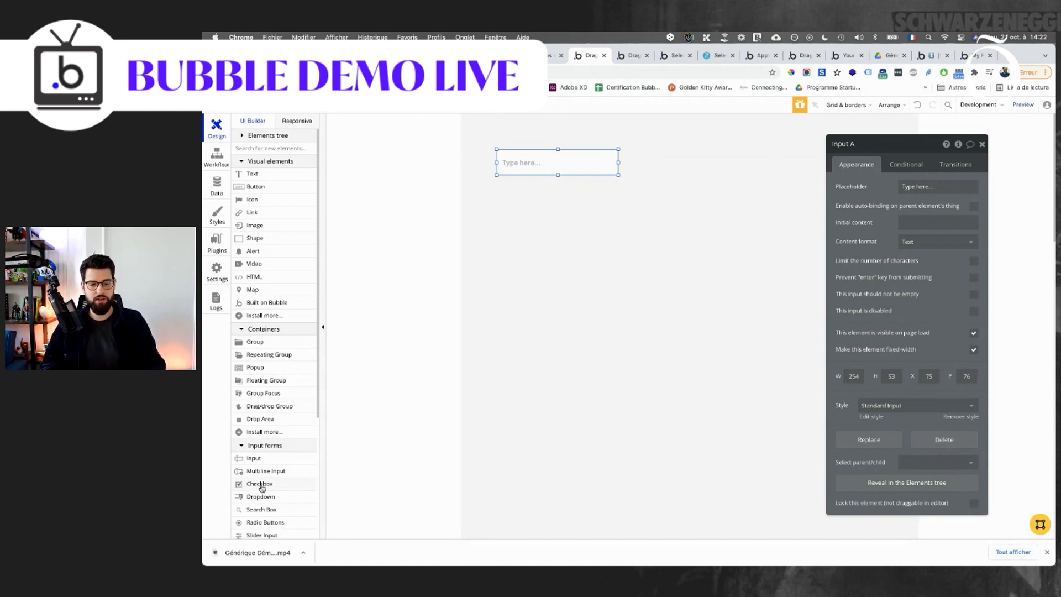
pyautogui.scroll(-1, 259, 487)
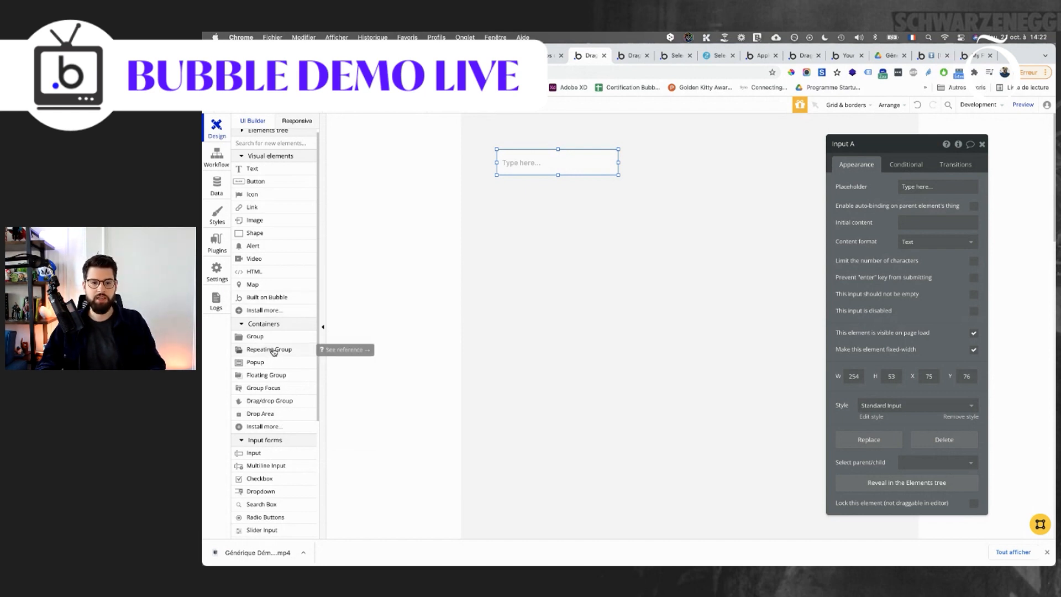
pyautogui.scroll(1, 289, 206)
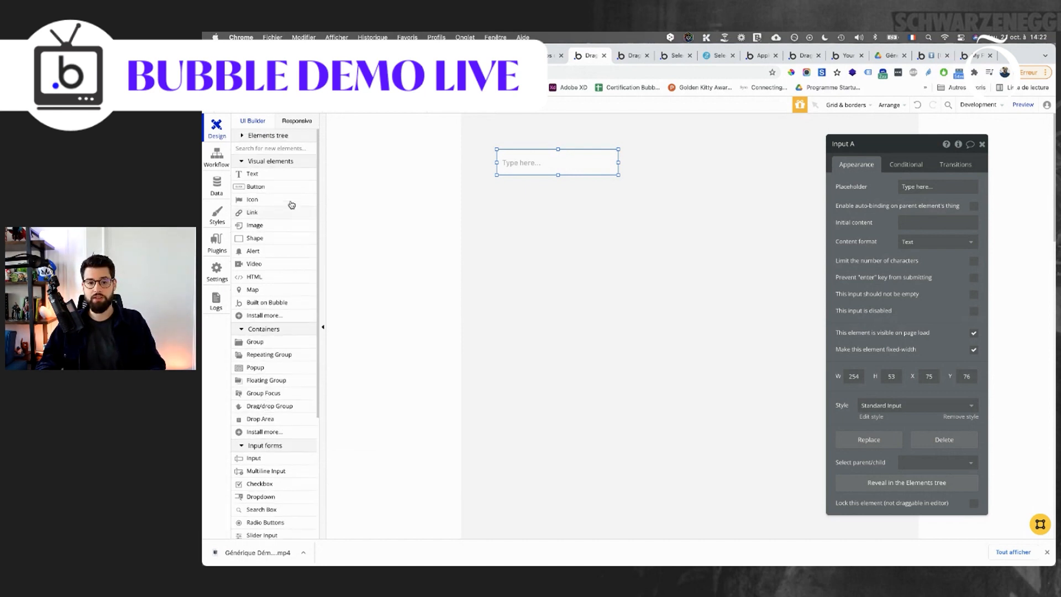
pyautogui.click(263, 187)
pyautogui.click(675, 160)
pyautogui.moveTo(675, 161)
pyautogui.mouseDown()
pyautogui.moveTo(620, 160)
pyautogui.moveTo(647, 173)
pyautogui.moveTo(649, 149)
pyautogui.moveTo(661, 164)
pyautogui.mouseUp()
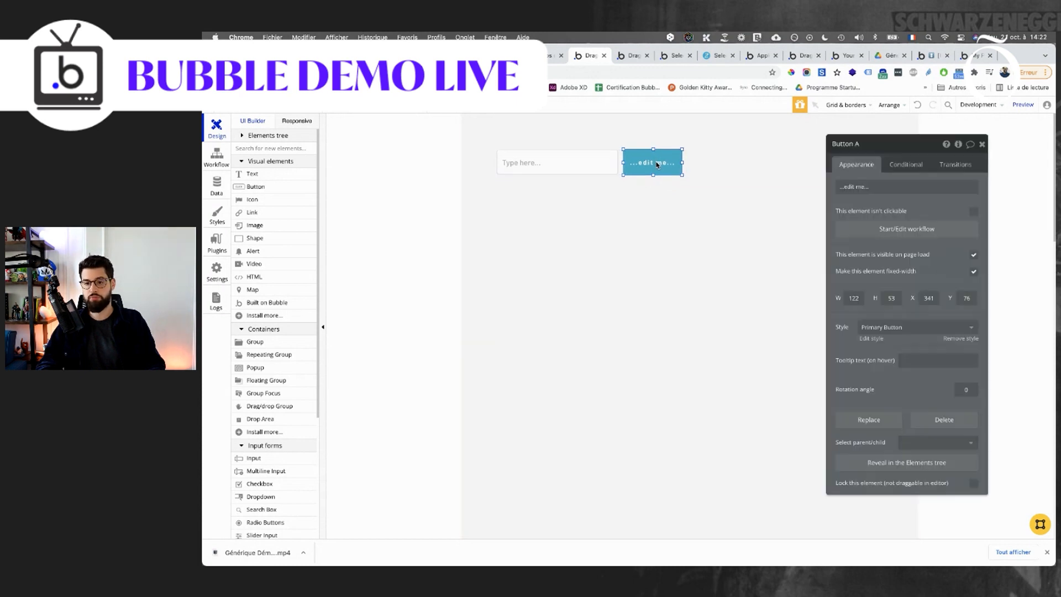
pyautogui.click(916, 188)
pyautogui.write('C')
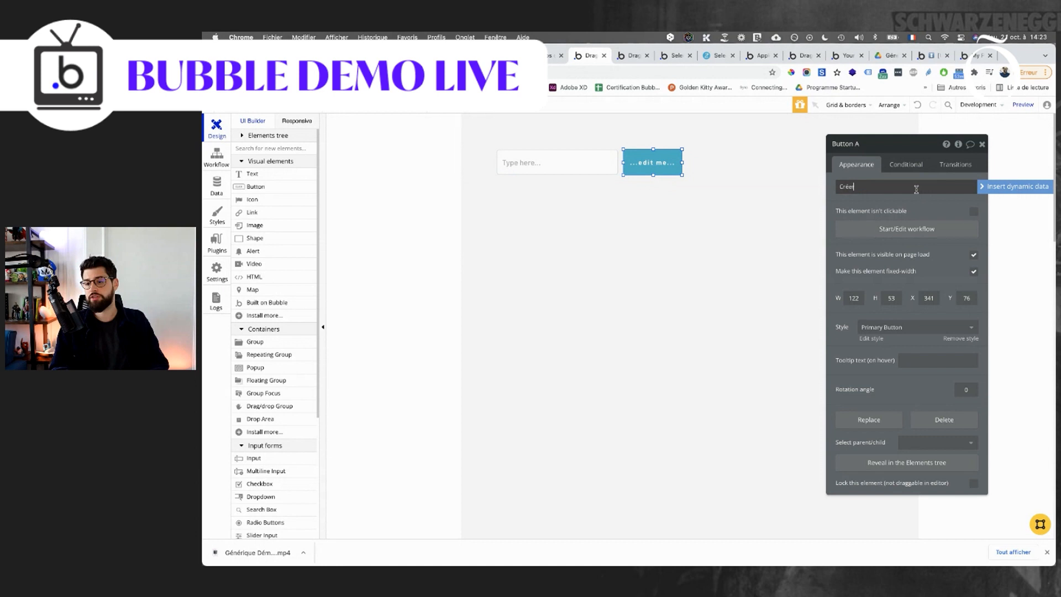
pyautogui.write('réer livre')
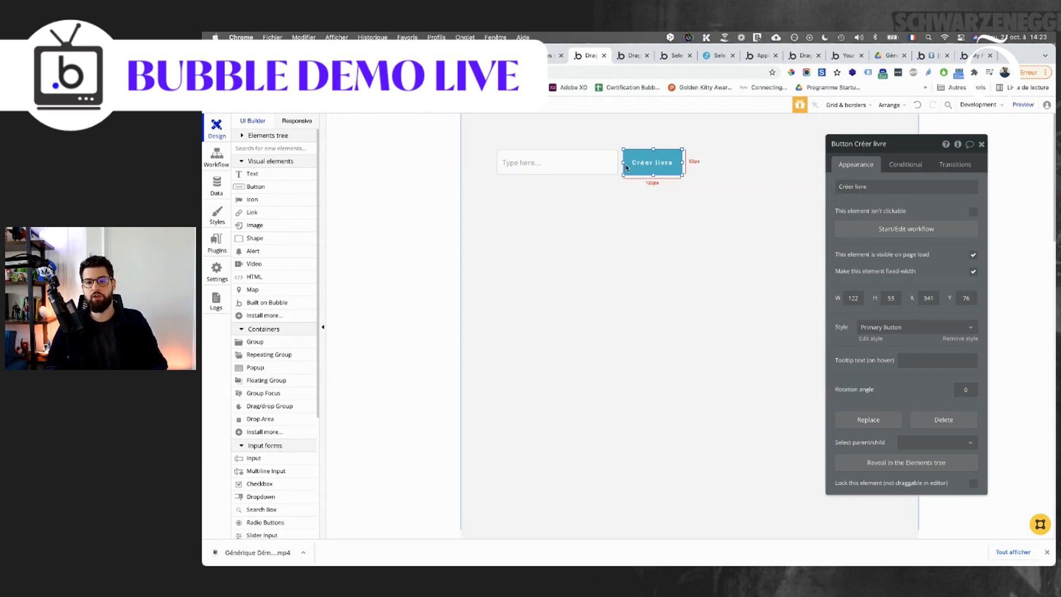
# Set the text input's placeholder to titre.
pyautogui.click(586, 161)
pyautogui.click(912, 186)
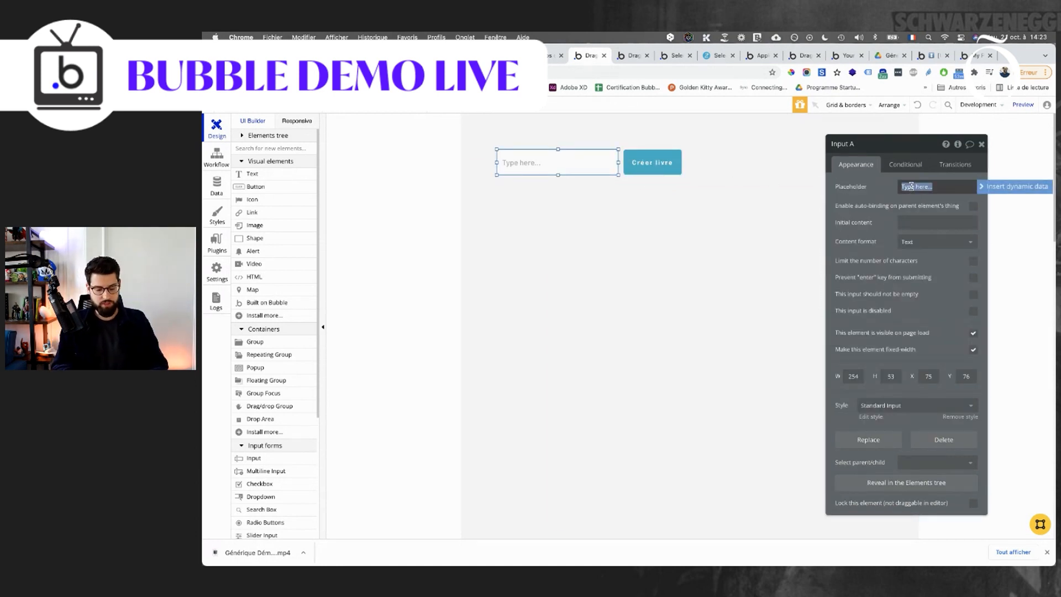
pyautogui.write('titre')
# Start a click workflow for the Créer livre button with an action that creates a new thing of type Livre.
pyautogui.click(658, 162)
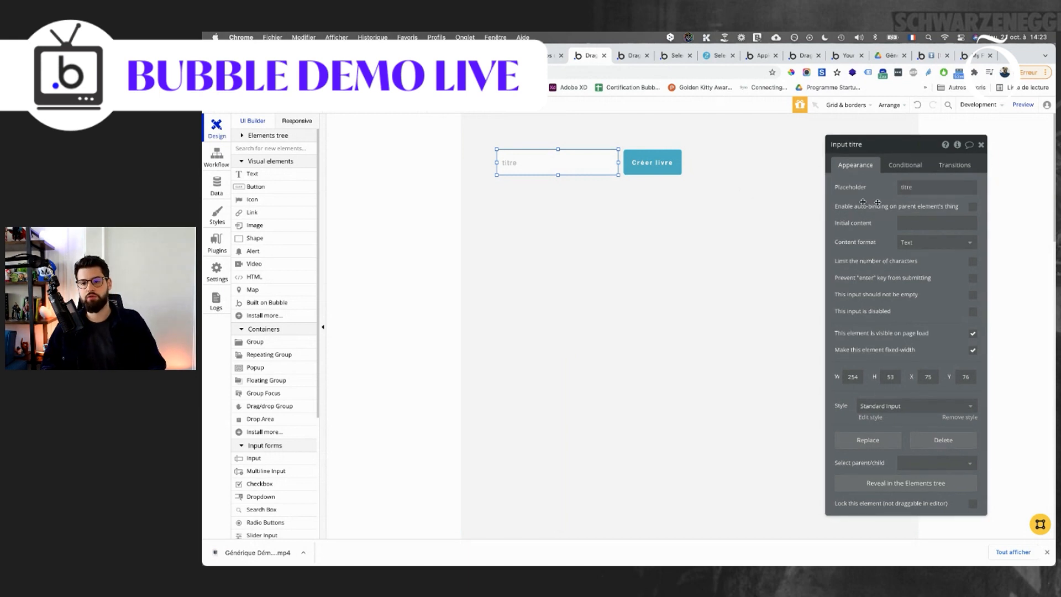
pyautogui.click(845, 229)
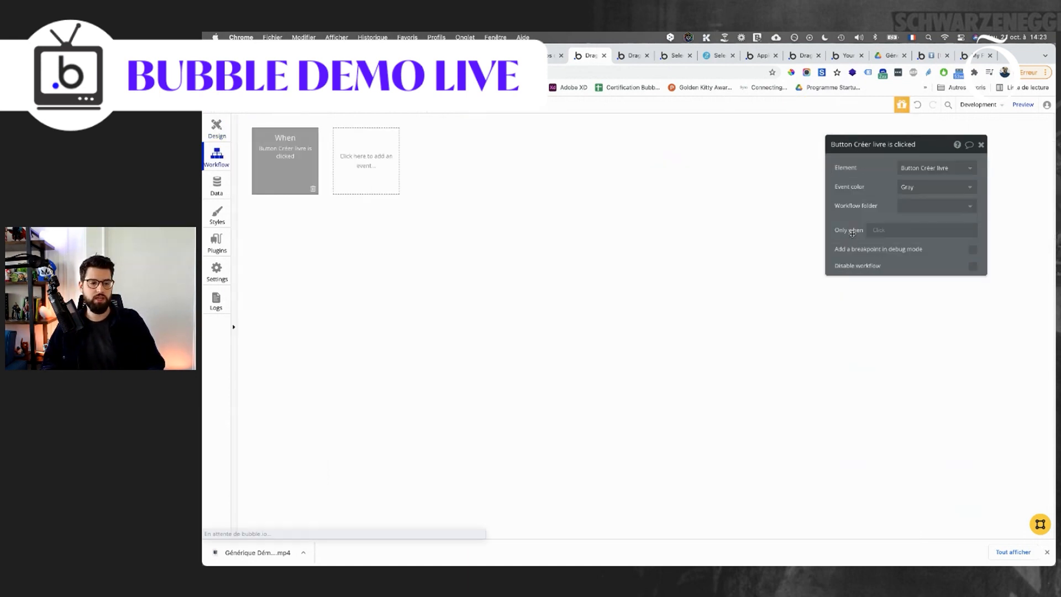
pyautogui.click(299, 224)
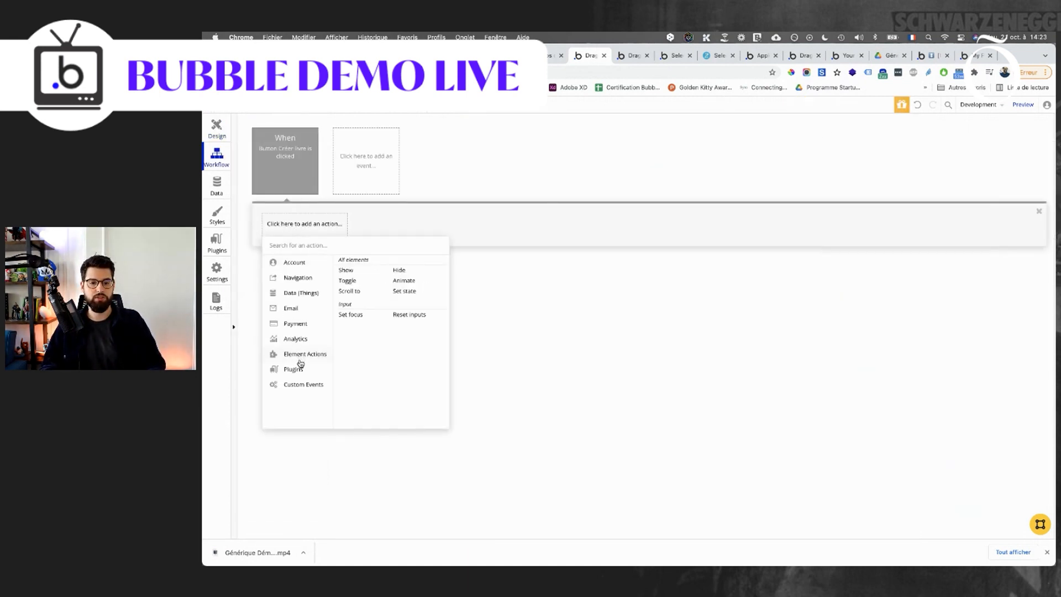
pyautogui.moveTo(303, 301)
pyautogui.click(367, 264)
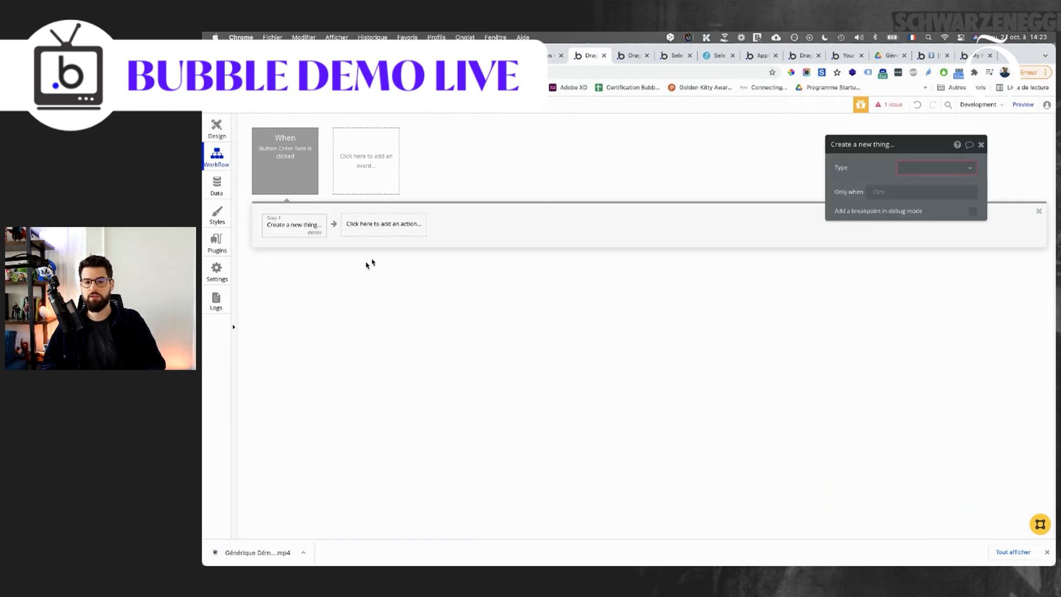
pyautogui.click(955, 172)
pyautogui.click(907, 196)
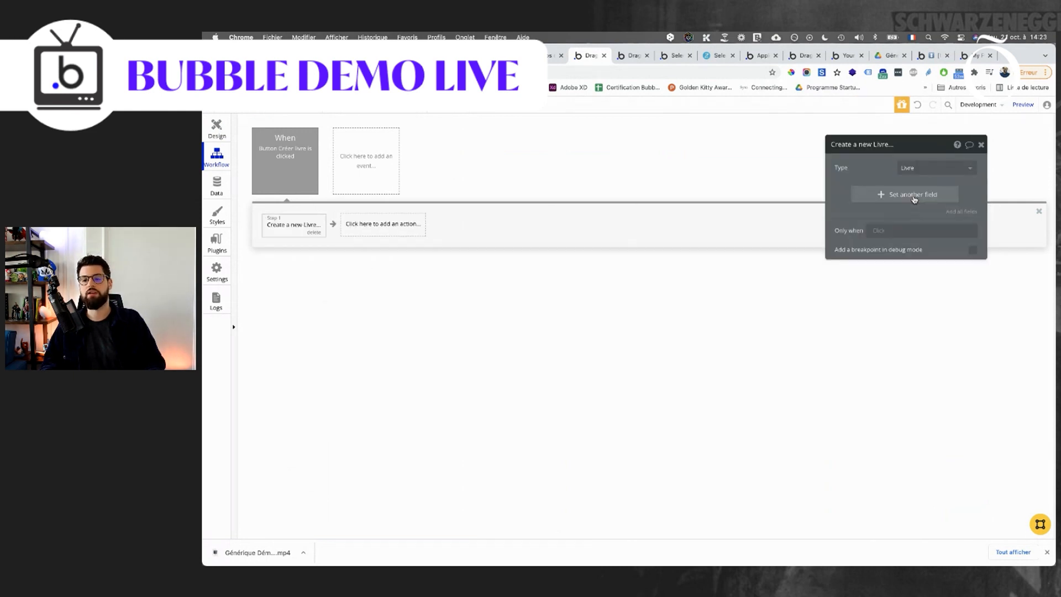
# In the Livre creation action, set the titre field to Input titre's value.
pyautogui.click(902, 192)
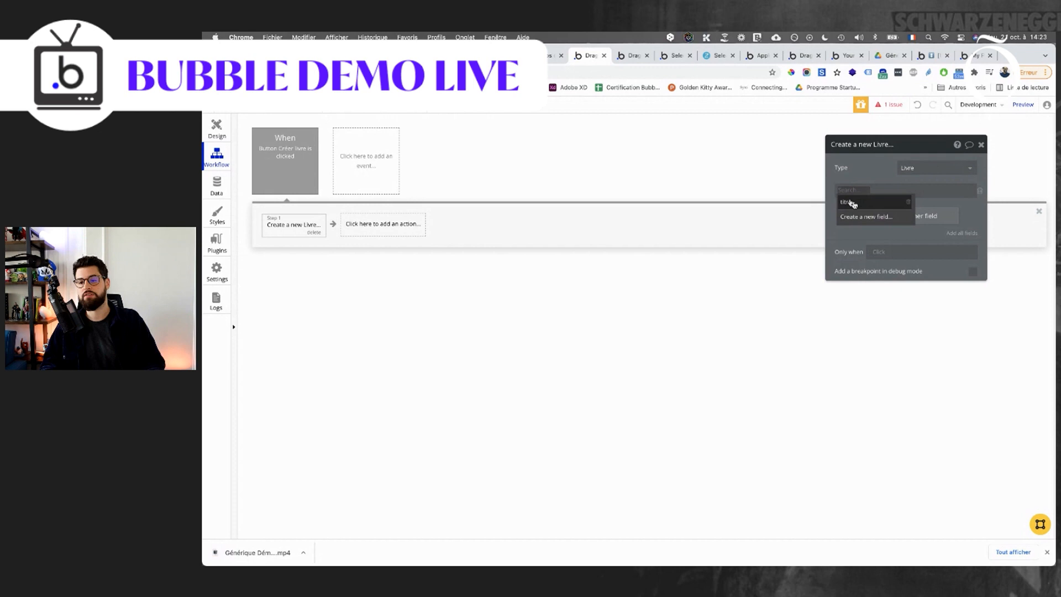
pyautogui.click(867, 207)
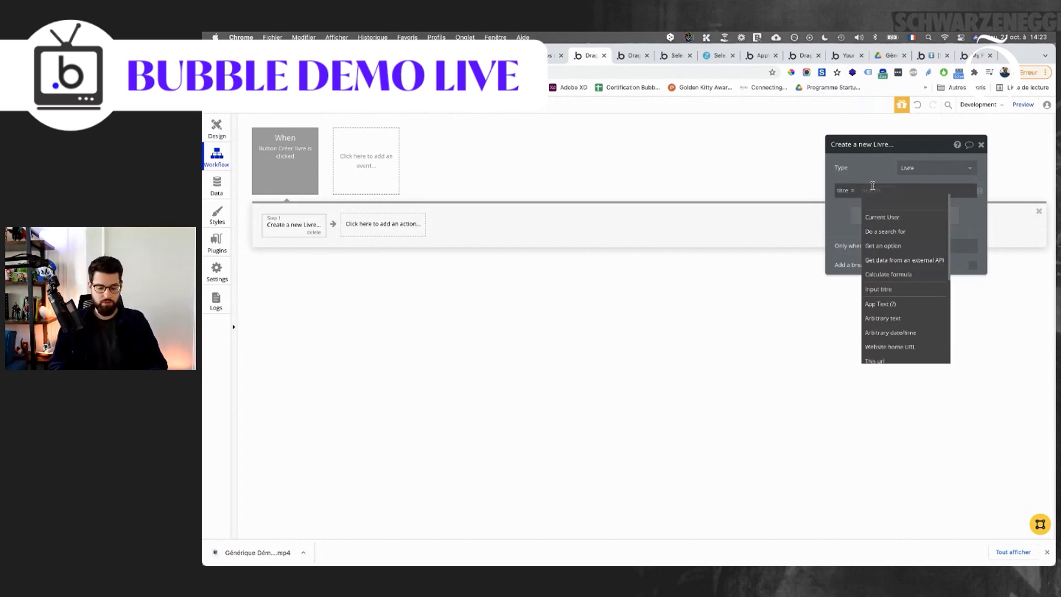
pyautogui.write('inpu')
pyautogui.click(882, 218)
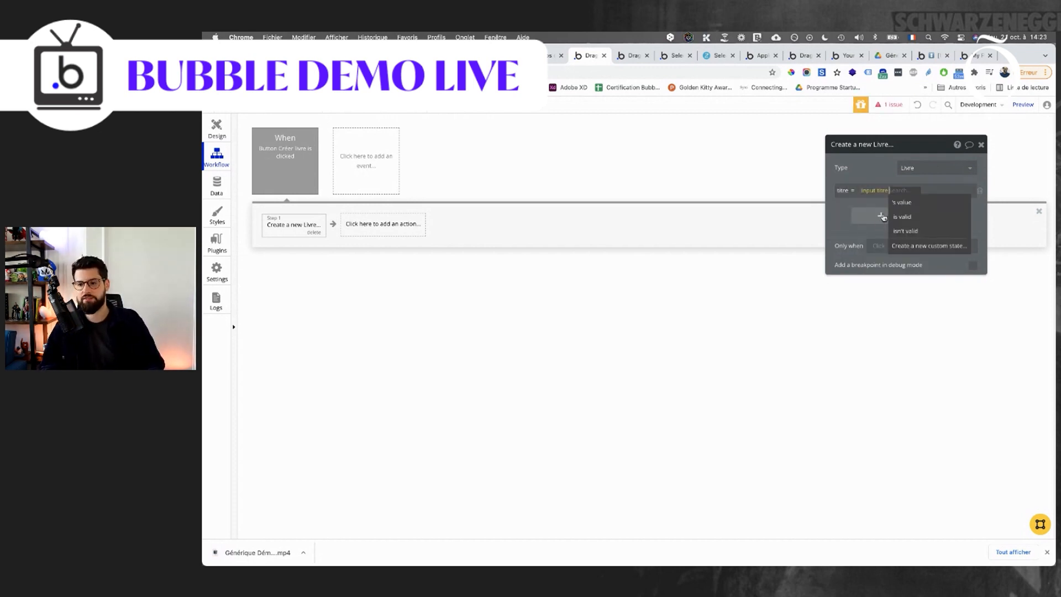
pyautogui.click(902, 202)
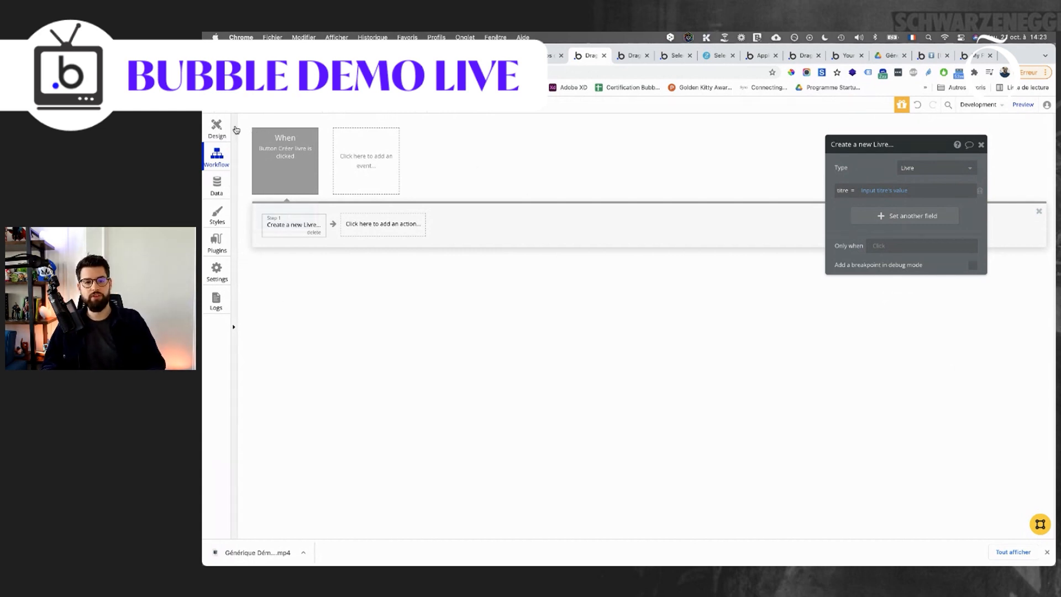
# Back in the page design, place an alert about 244 by 51 px over the titre input with the text Livre créé.
pyautogui.click(225, 128)
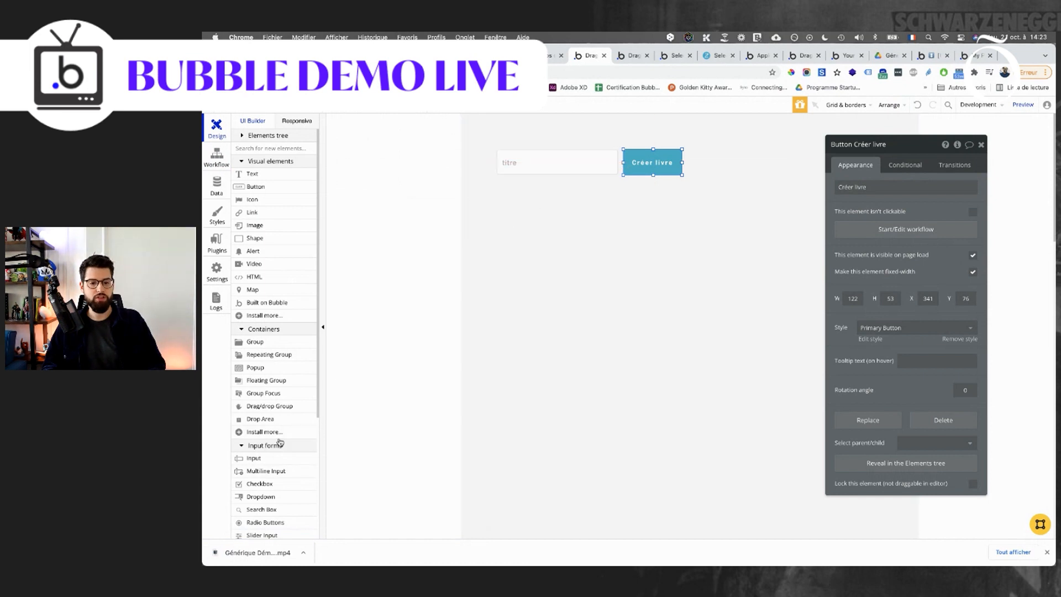
pyautogui.scroll(-3, 278, 455)
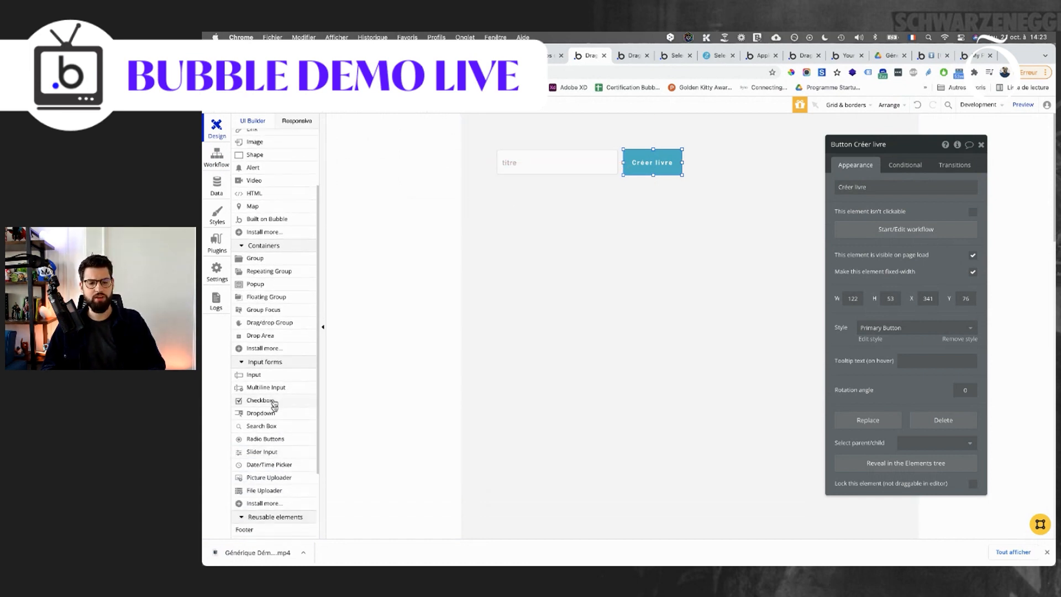
pyautogui.scroll(3, 293, 340)
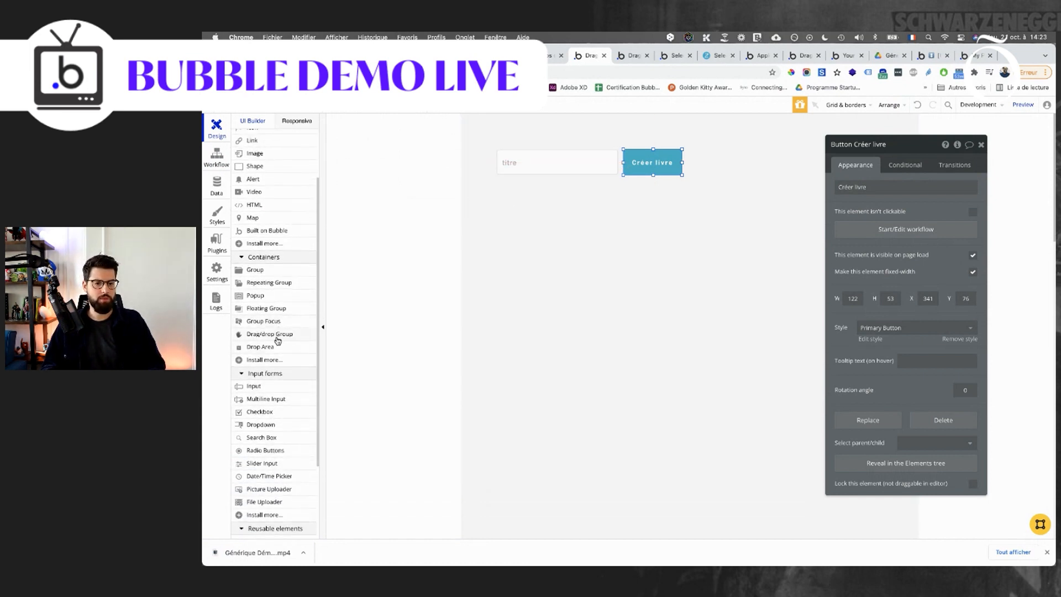
pyautogui.scroll(-3, 275, 329)
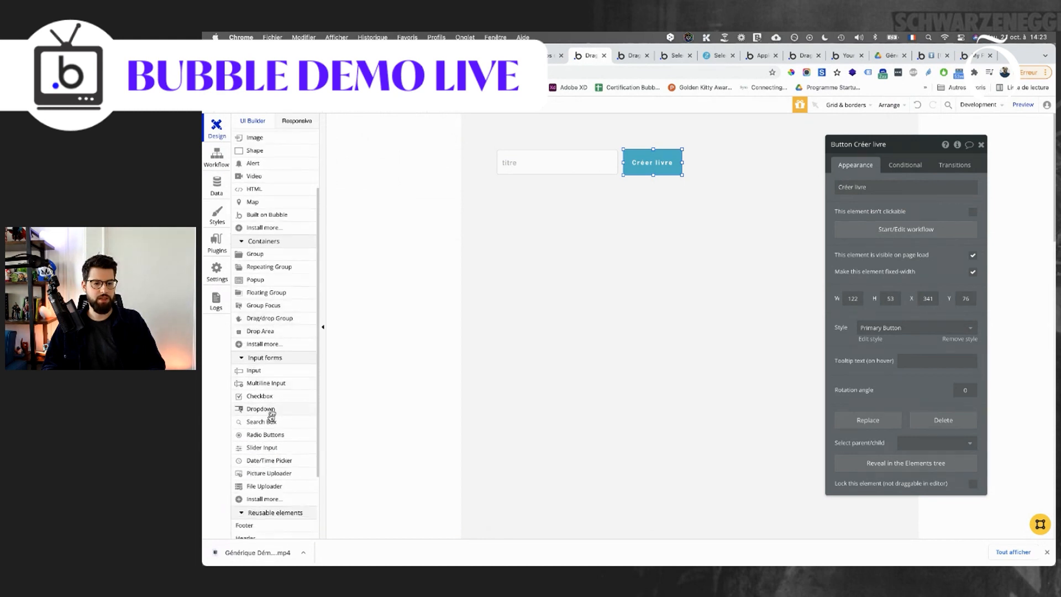
pyautogui.scroll(-3, 268, 433)
pyautogui.scroll(6, 267, 421)
pyautogui.click(264, 252)
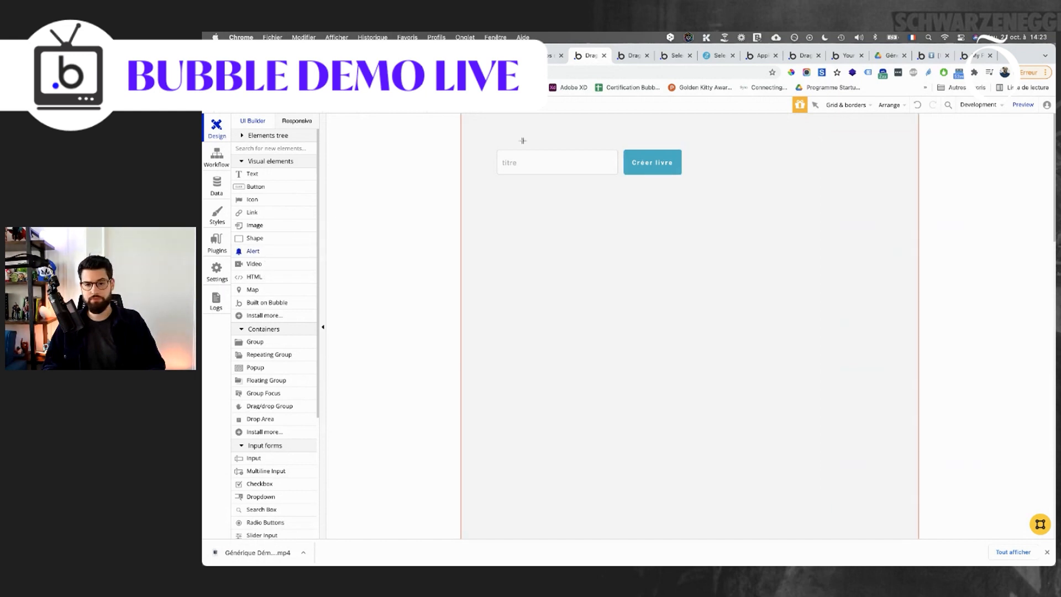
pyautogui.moveTo(499, 150); pyautogui.dragTo(617, 177)
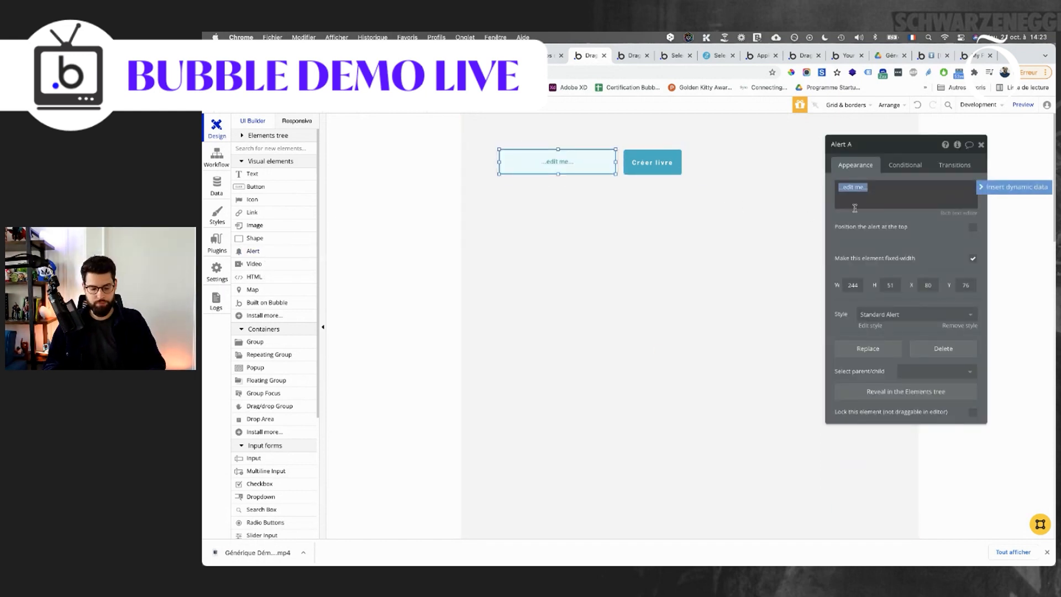
pyautogui.write('Un')
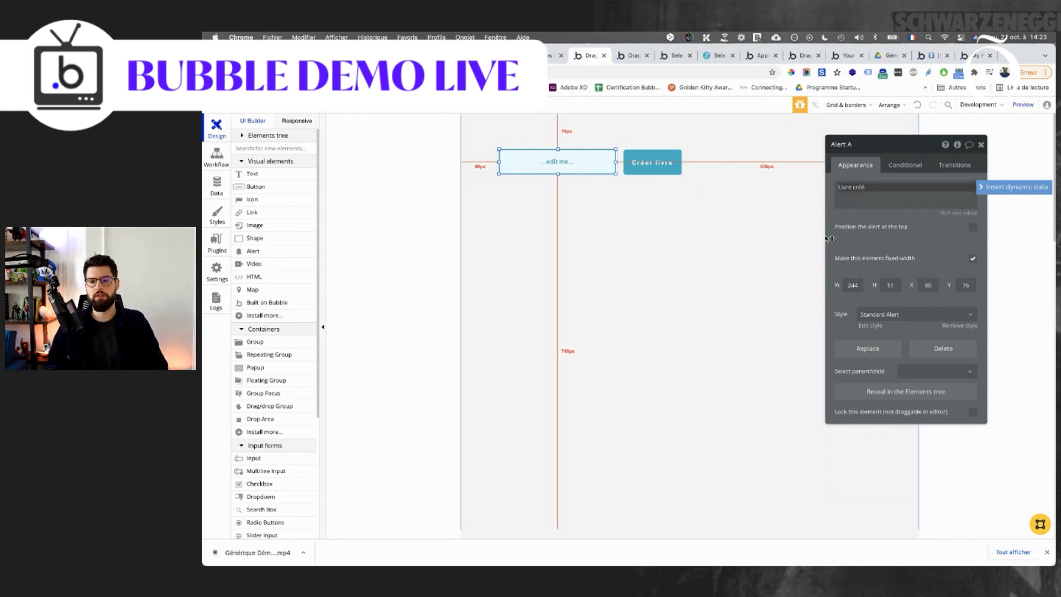
# Widen the Livre créé alert on both sides to about 254 px so it covers the titre input.
pyautogui.click(500, 163)
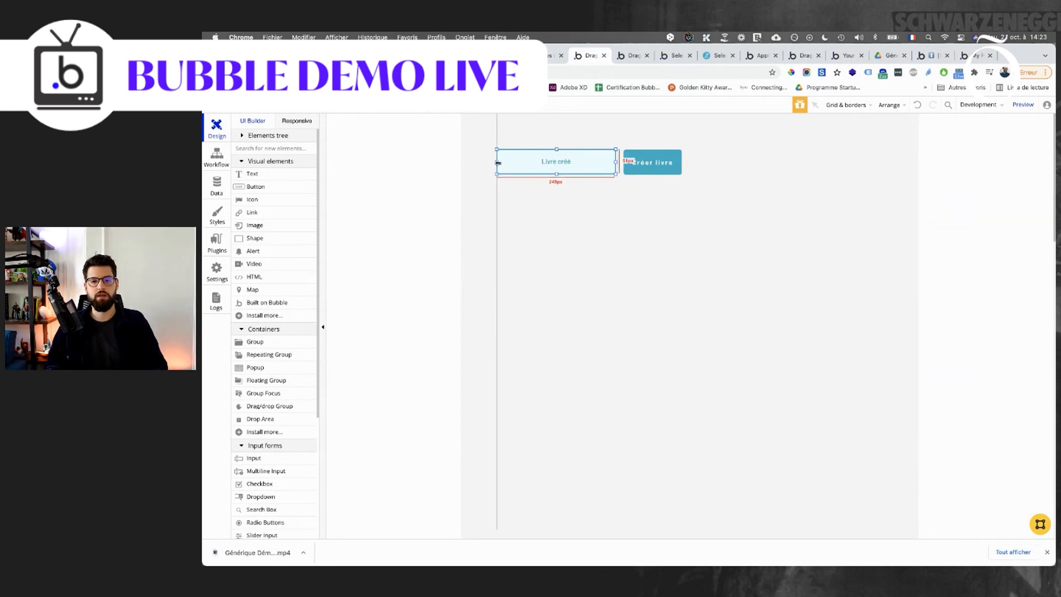
pyautogui.click(630, 163)
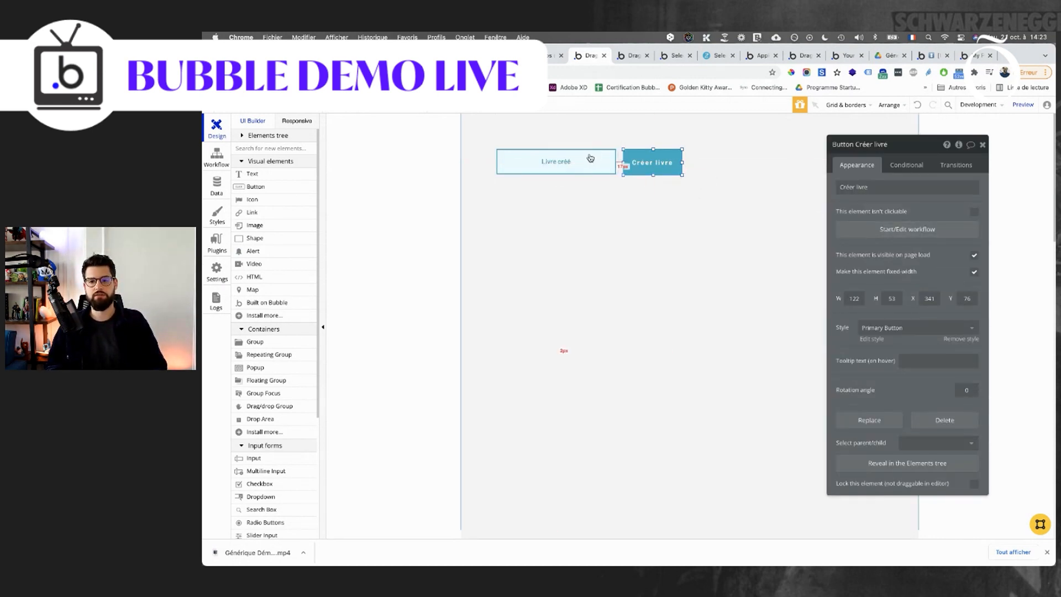
pyautogui.click(590, 157)
pyautogui.click(628, 162)
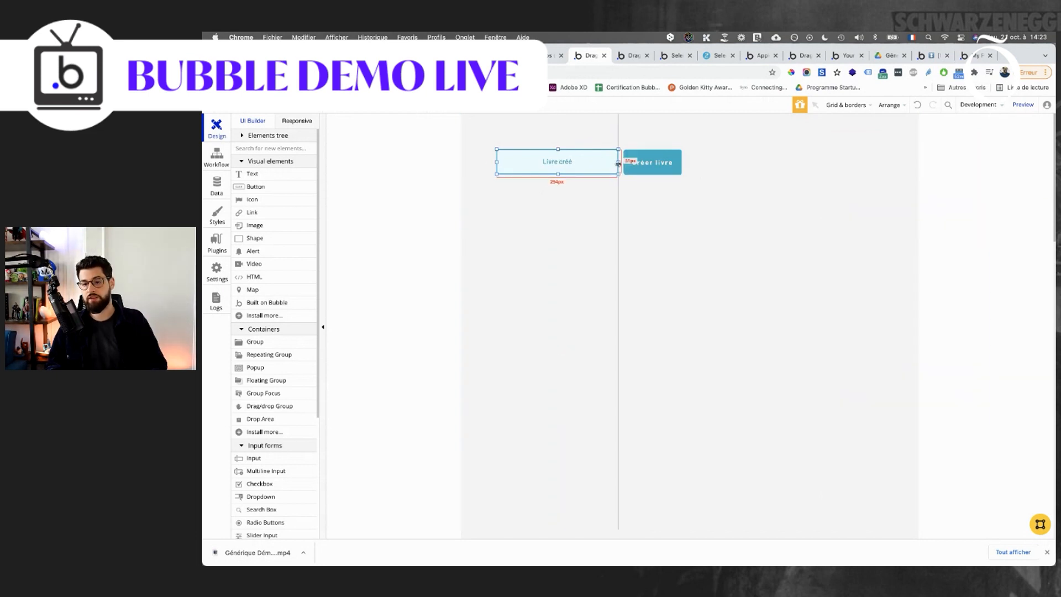
# In the Créer livre click workflow, add an action that resets the inputs after the Livre creation.
pyautogui.click(908, 231)
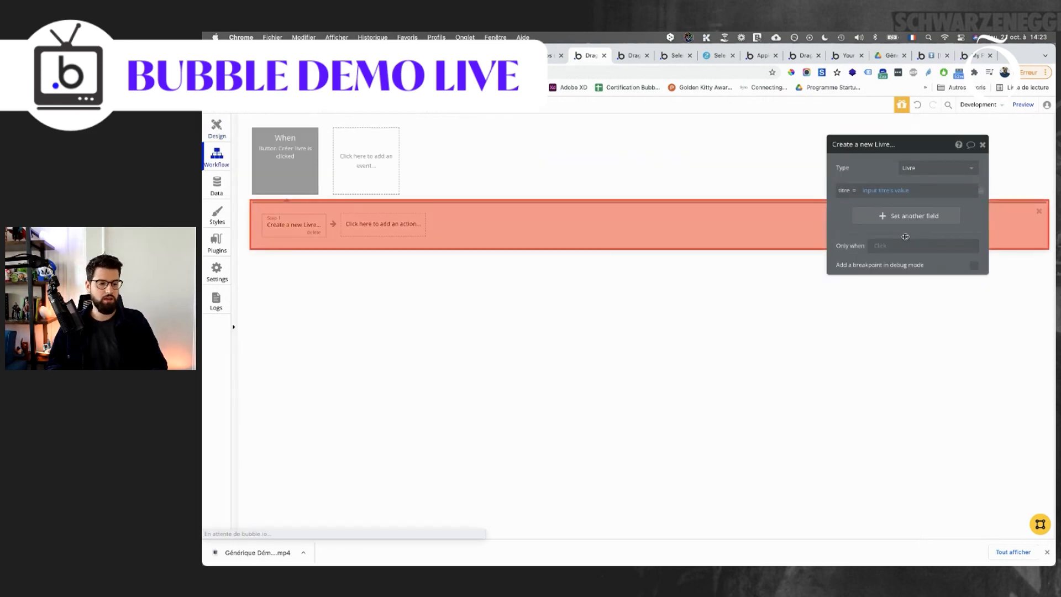
pyautogui.click(370, 223)
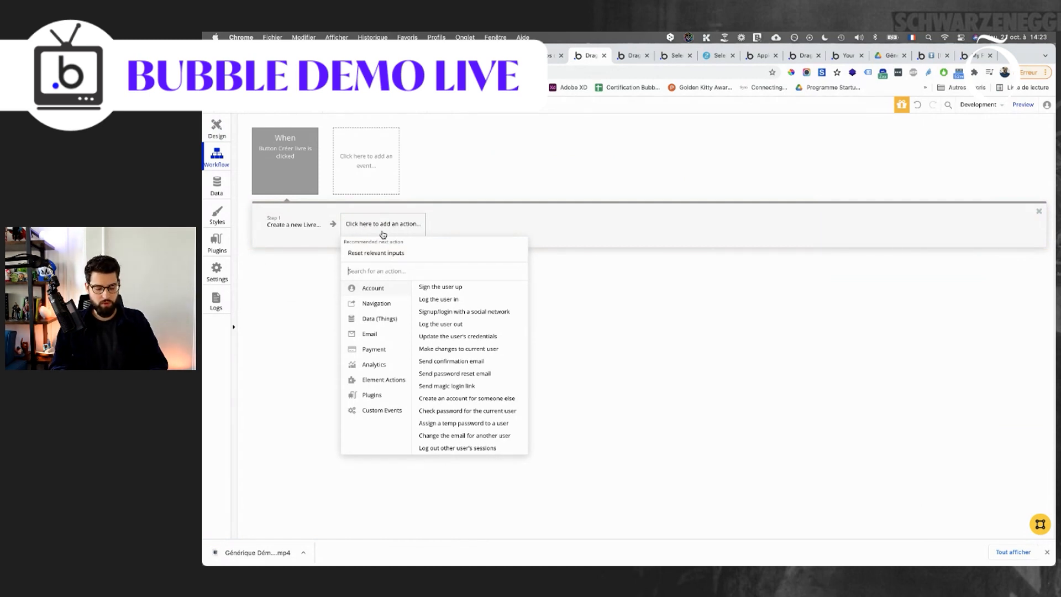
pyautogui.write('d')
pyautogui.press('BackSpace')
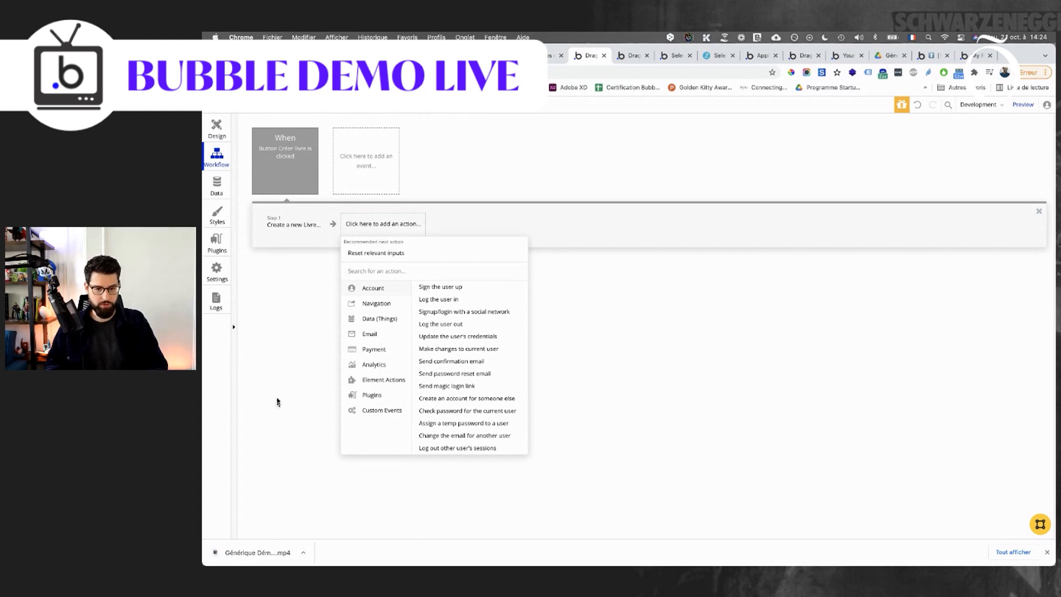
pyautogui.moveTo(373, 382)
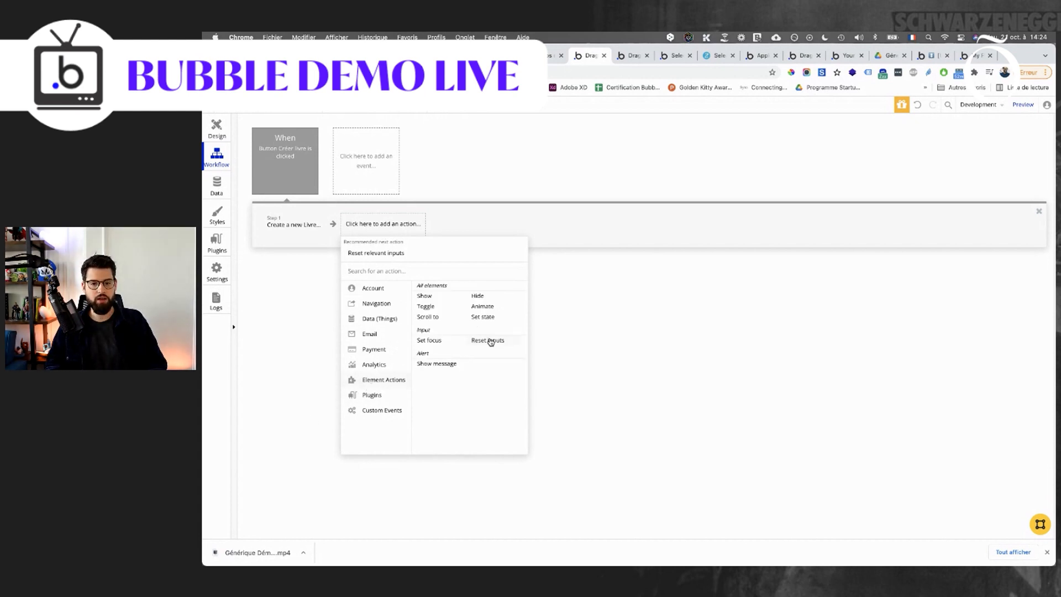
pyautogui.click(489, 340)
# Add a third workflow action that shows the message in Alert Livre créé.
pyautogui.click(451, 222)
pyautogui.moveTo(470, 356)
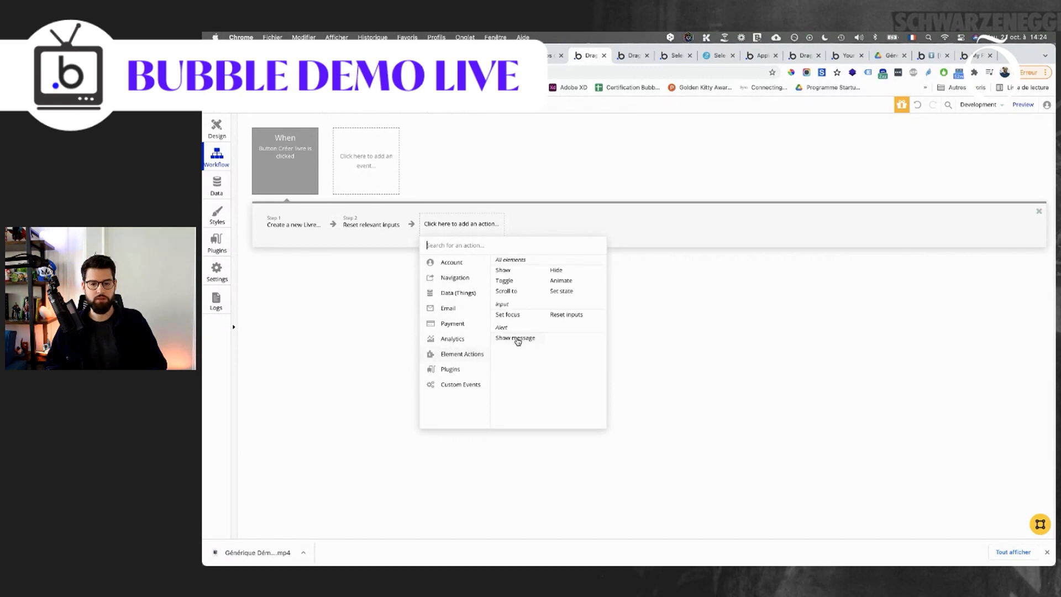
pyautogui.click(517, 338)
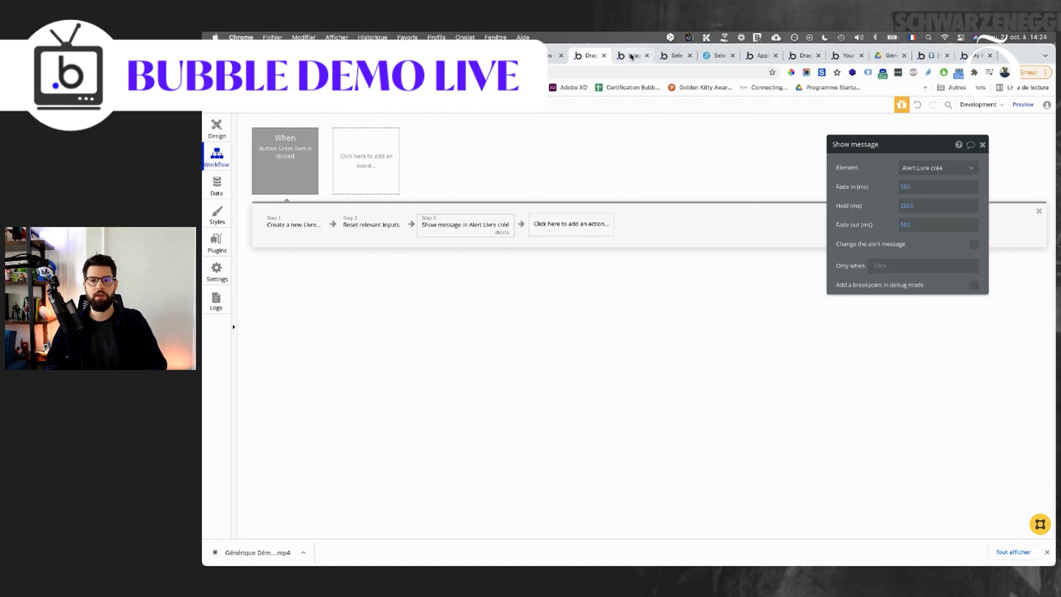
# Close the plugin demo, plugin page and old preview browser tabs that are no longer needed.
pyautogui.click(632, 55)
pyautogui.press('super+r')
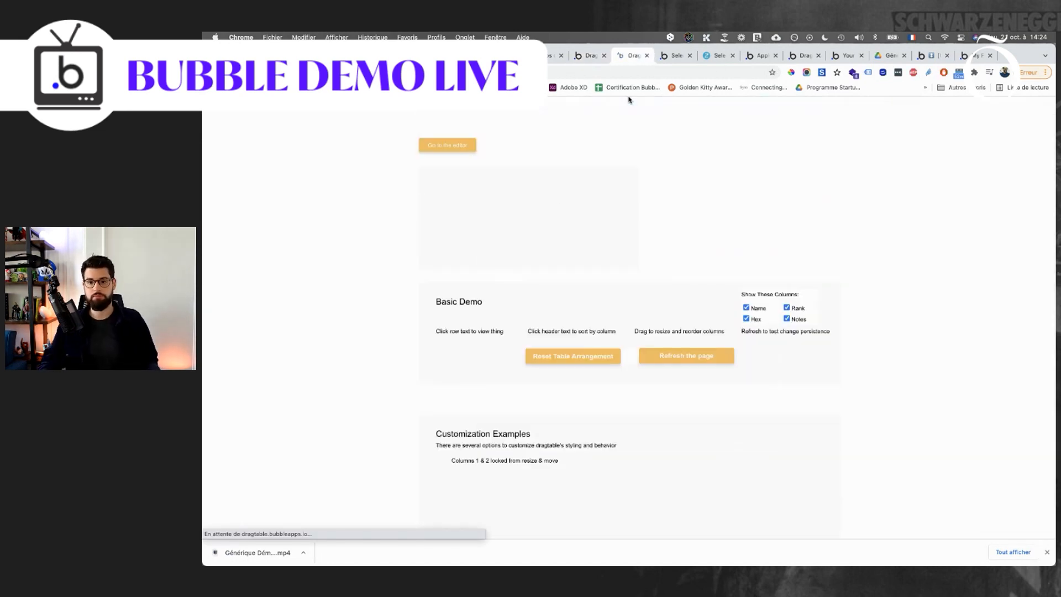
pyautogui.click(646, 57)
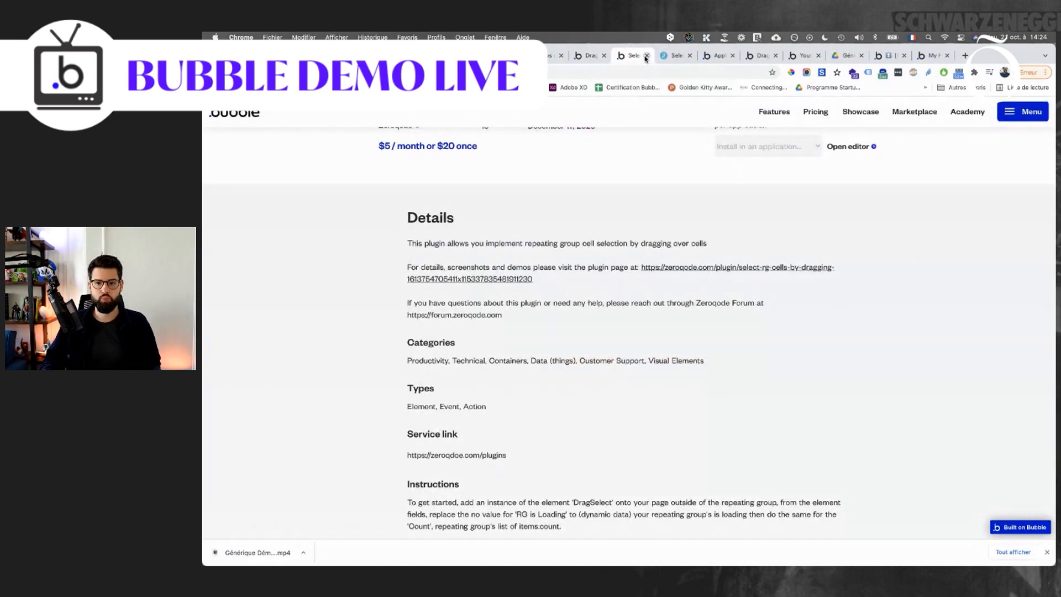
pyautogui.click(646, 56)
pyautogui.click(646, 56)
pyautogui.click(646, 56)
pyautogui.click(646, 56)
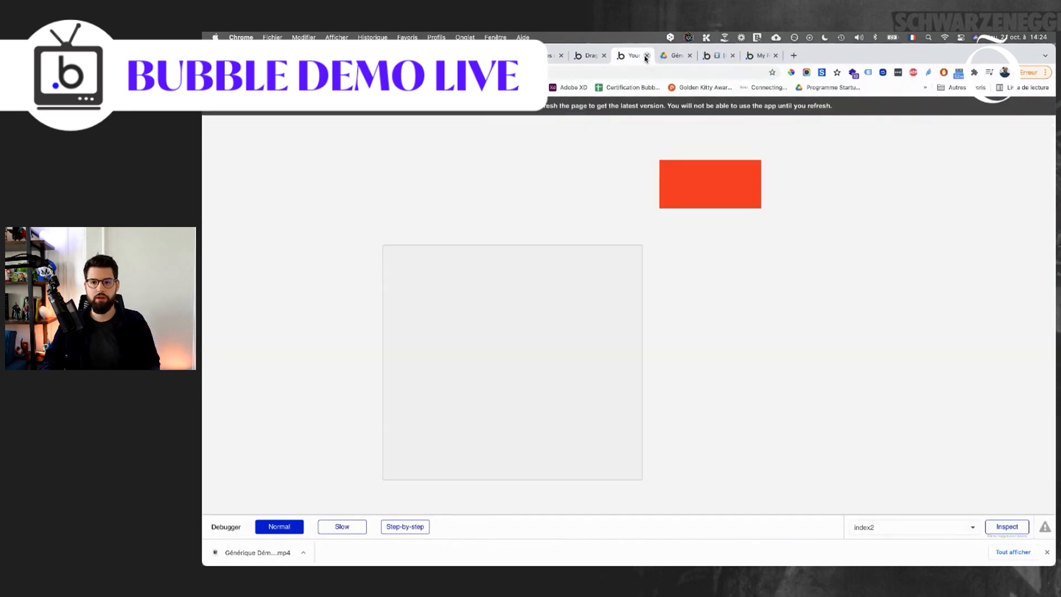
pyautogui.click(647, 55)
pyautogui.click(646, 56)
# Return to the editor, preview the page and create a book titled La gloire de mon père.
pyautogui.click(581, 56)
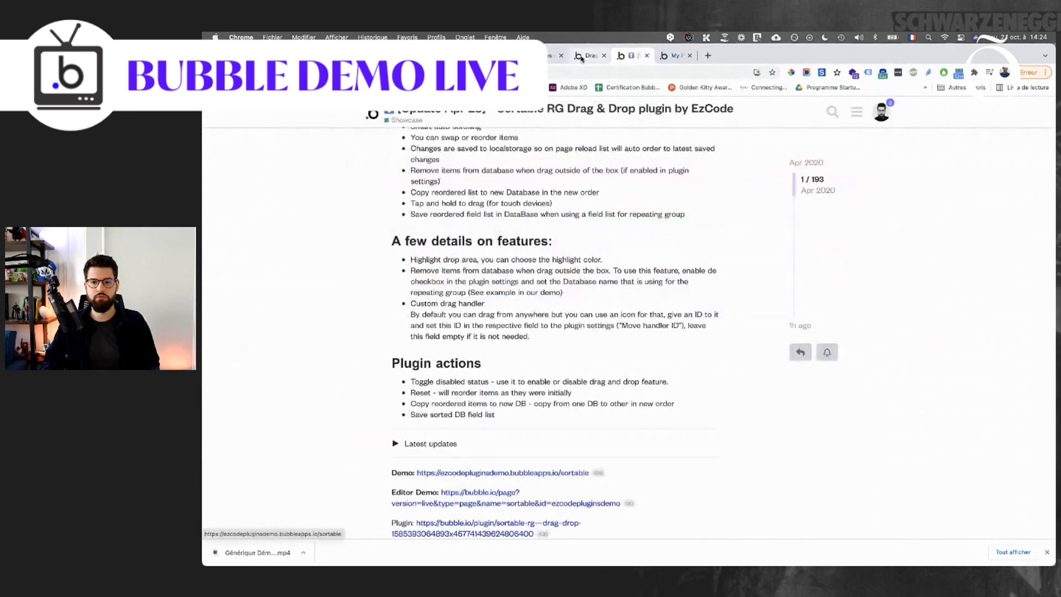
pyautogui.click(580, 55)
pyautogui.click(1022, 100)
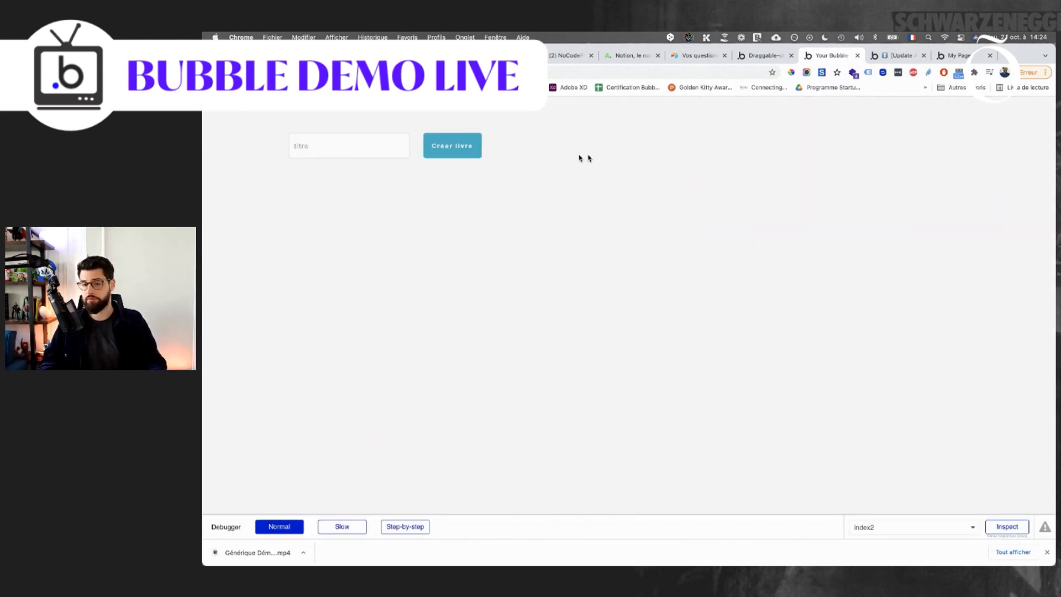
pyautogui.click(367, 143)
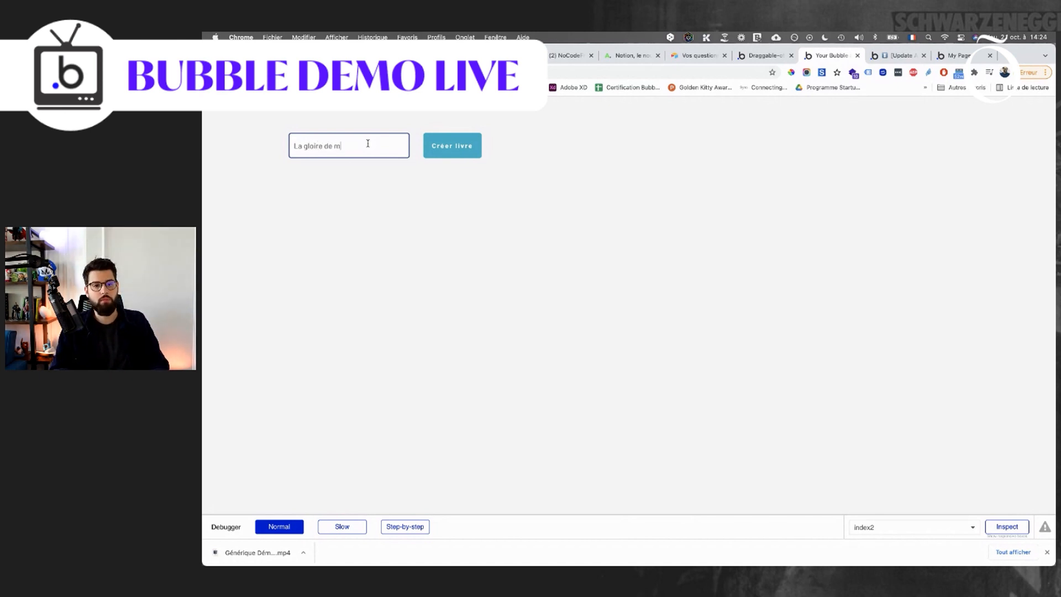
pyautogui.click(446, 148)
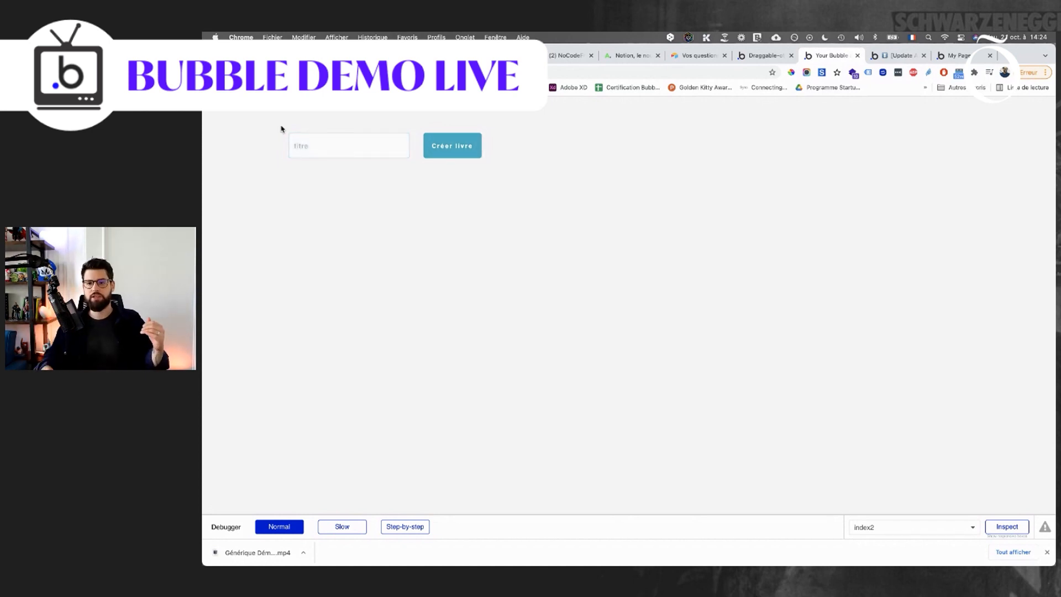
# In the editor's app data, edit the All Livres database view and save it with the titre field displayed.
pyautogui.click(764, 56)
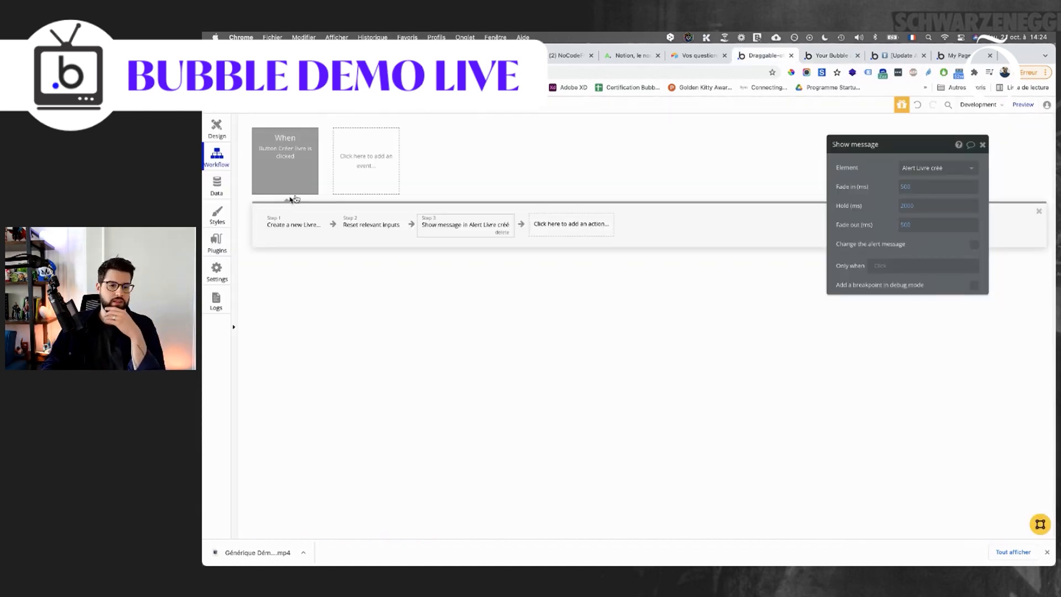
pyautogui.click(217, 185)
pyautogui.click(382, 140)
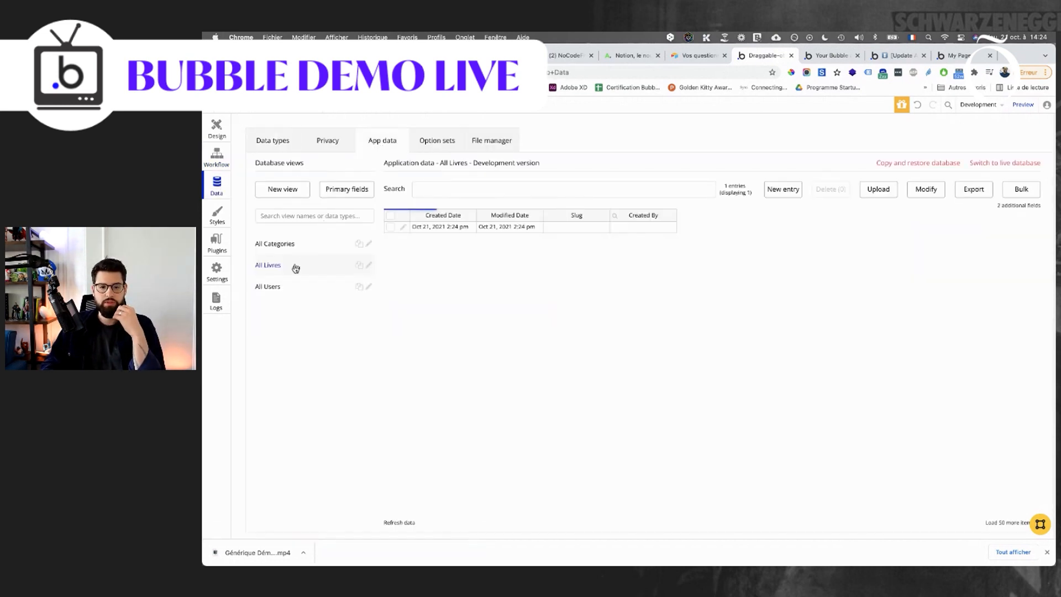
pyautogui.click(369, 266)
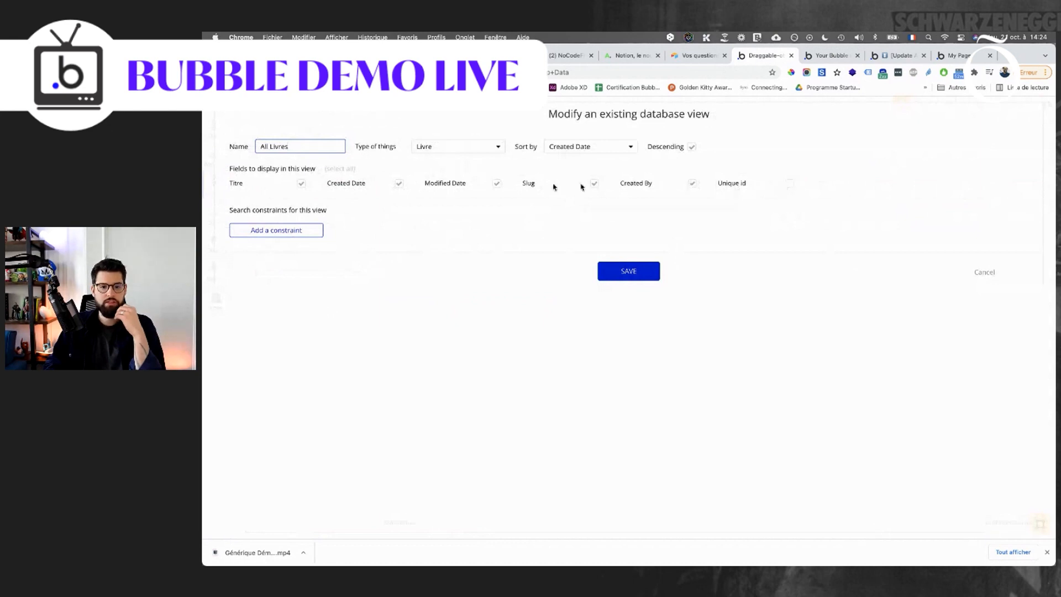
pyautogui.click(640, 275)
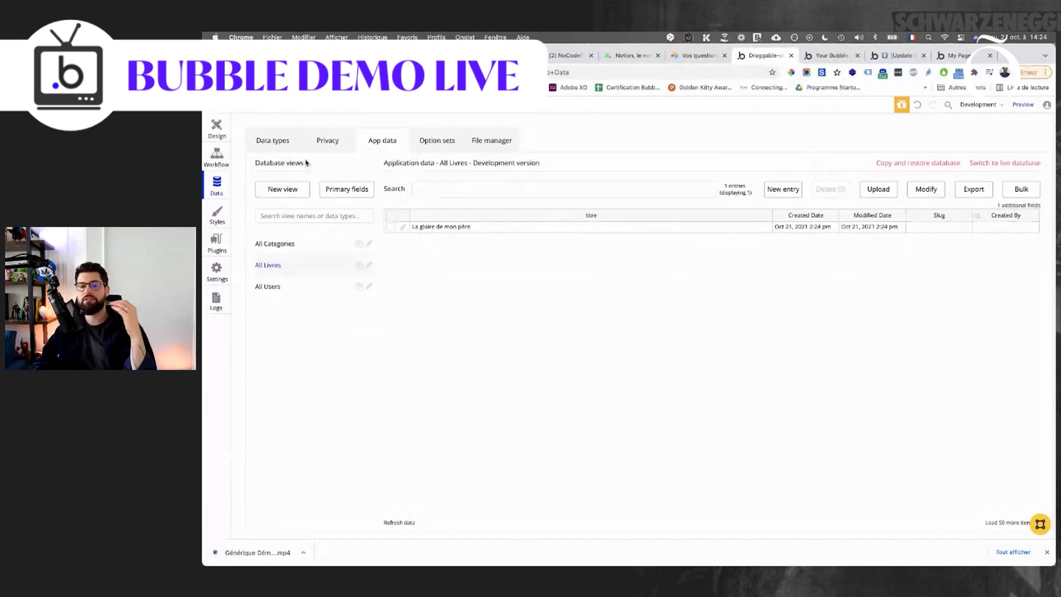
# Back in the page design, draw a repeating group below the form and stretch it to full page width, about 948 by 335 px.
pyautogui.click(216, 130)
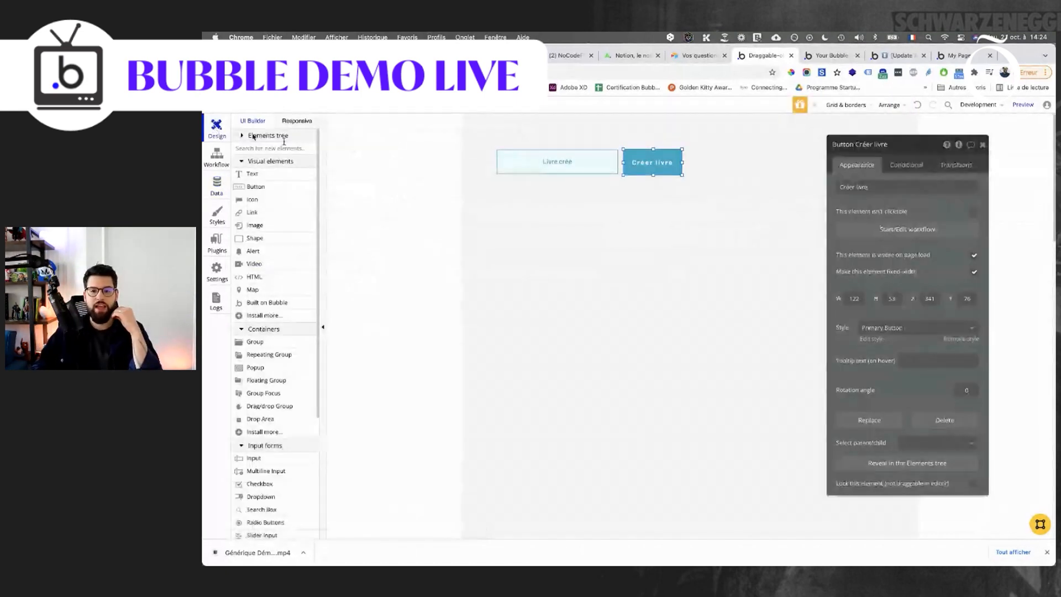
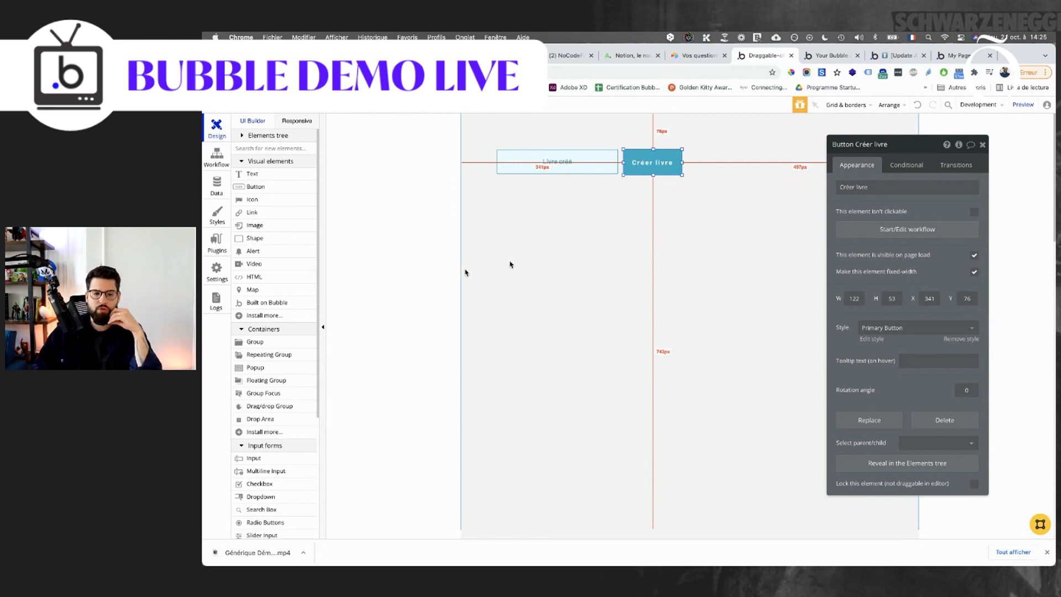
pyautogui.click(269, 354)
pyautogui.moveTo(495, 228)
pyautogui.mouseDown()
pyautogui.moveTo(731, 301)
pyautogui.moveTo(913, 388)
pyautogui.mouseUp()
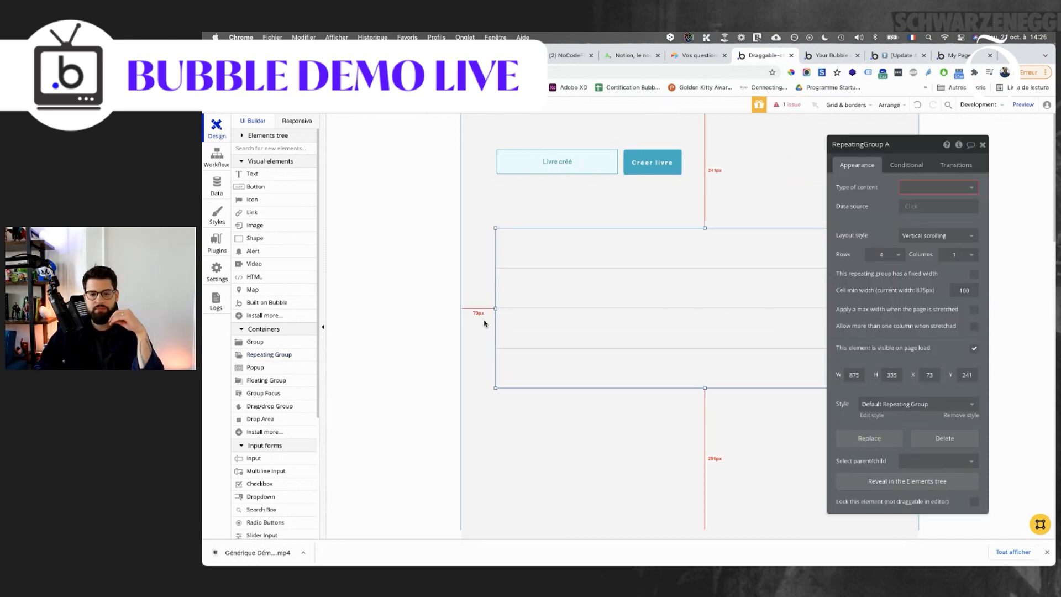
pyautogui.click(404, 311)
pyautogui.click(753, 282)
# Set the repeating group's data source to a search for Categories and its content type to Categorie.
pyautogui.click(902, 216)
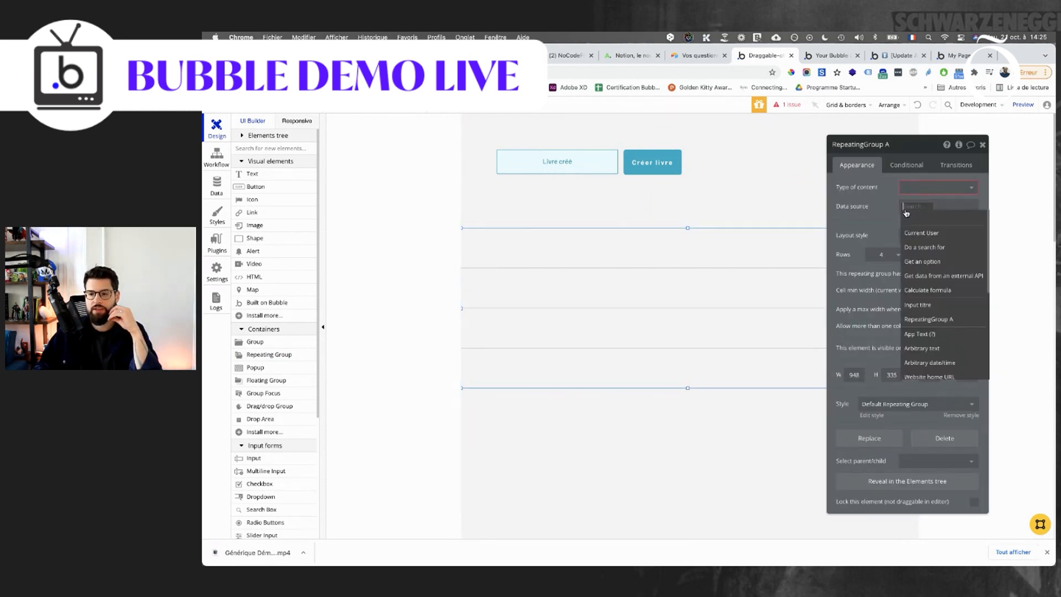
pyautogui.click(909, 244)
pyautogui.click(799, 168)
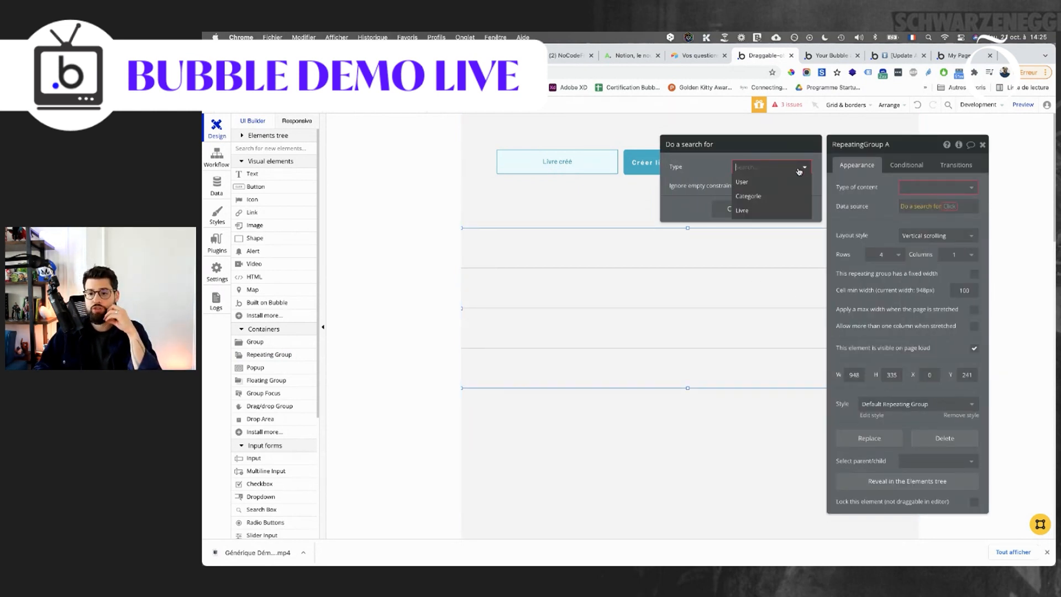
pyautogui.click(769, 194)
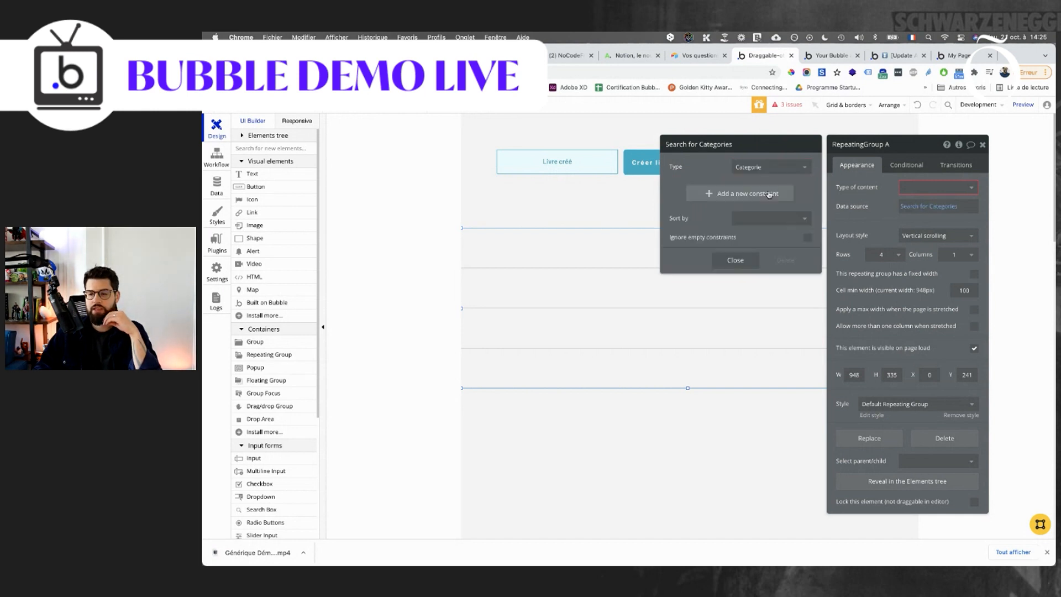
pyautogui.click(913, 187)
pyautogui.click(916, 204)
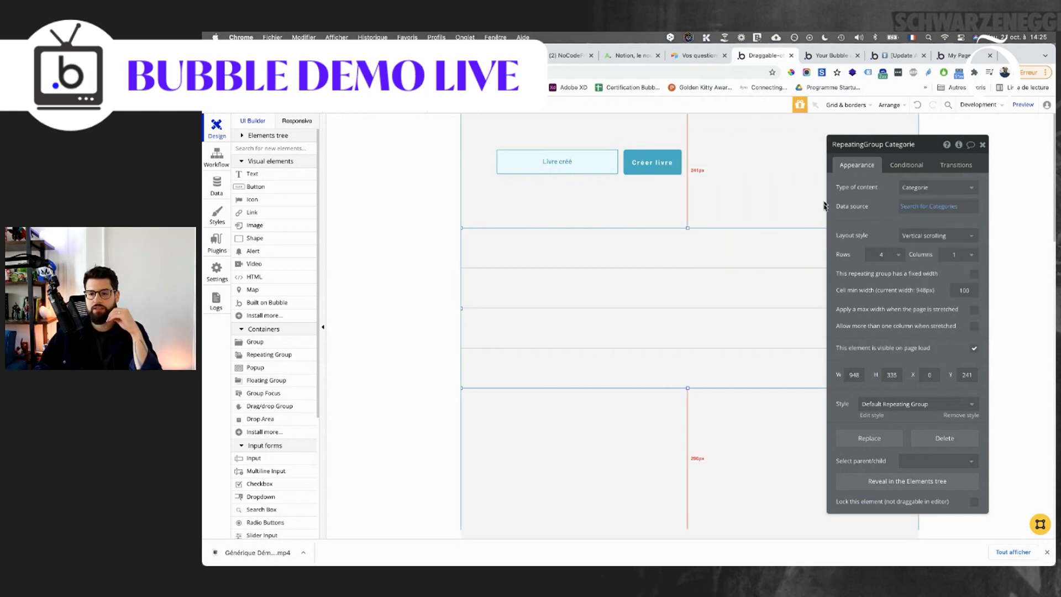
# Set the Categorie repeating group's layout to 4 columns and 1 row.
pyautogui.click(949, 257)
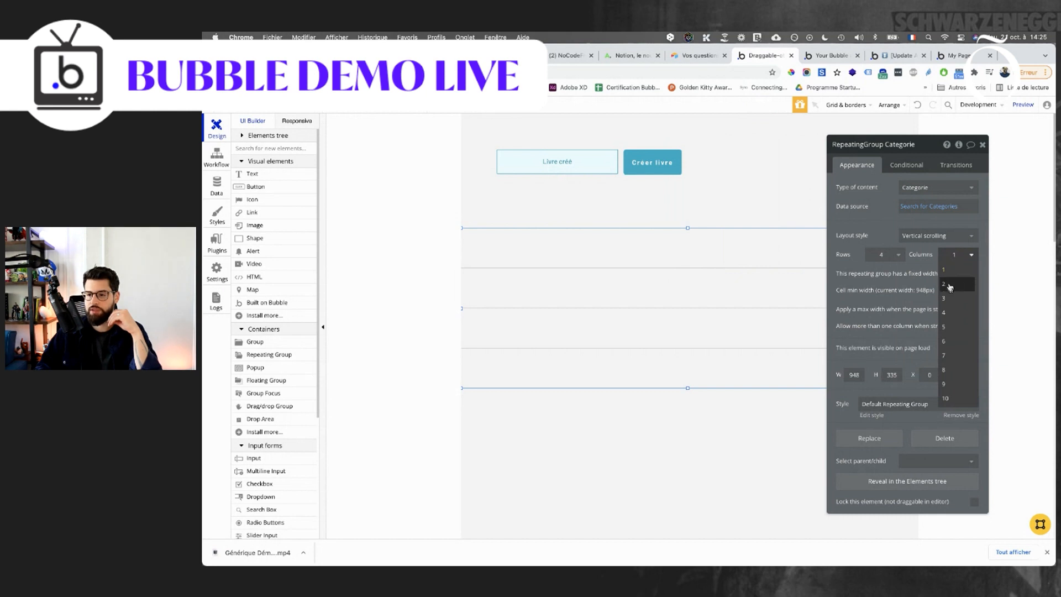
pyautogui.click(946, 312)
pyautogui.click(896, 255)
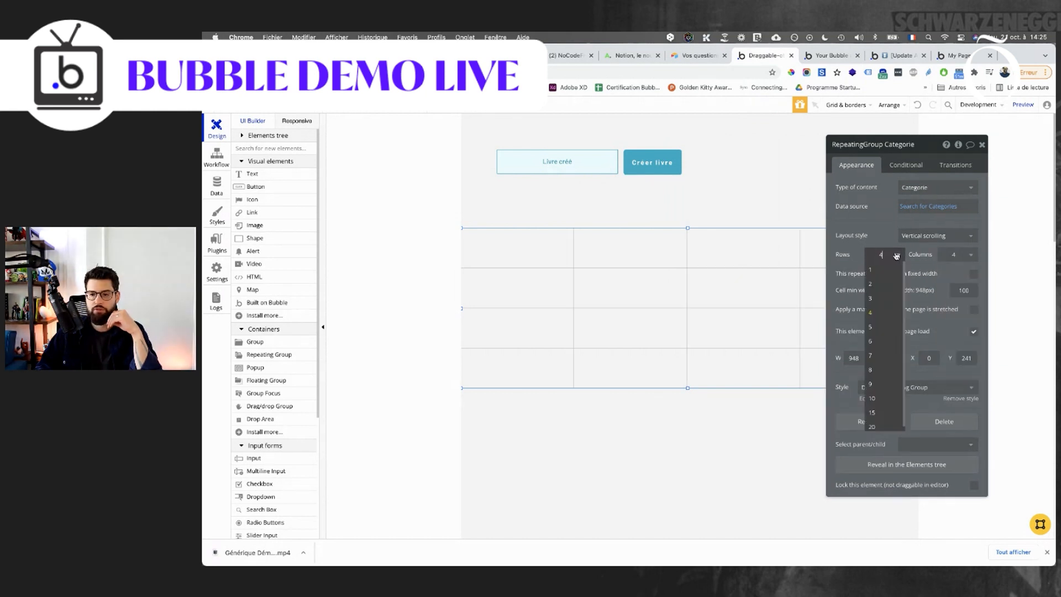
pyautogui.click(889, 278)
pyautogui.click(744, 292)
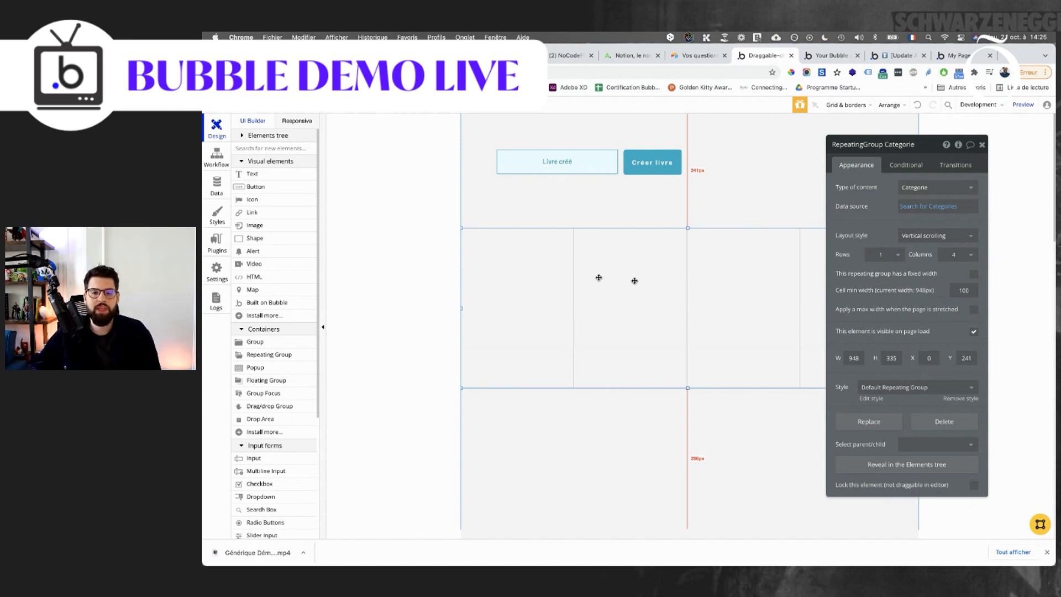
# Add a text element about 148 by 31 px at the top of the first cell, showing Current cell's Categorie's nom.
pyautogui.click(274, 175)
pyautogui.moveTo(494, 241); pyautogui.dragTo(530, 242)
pyautogui.click(924, 188)
pyautogui.click(1032, 189)
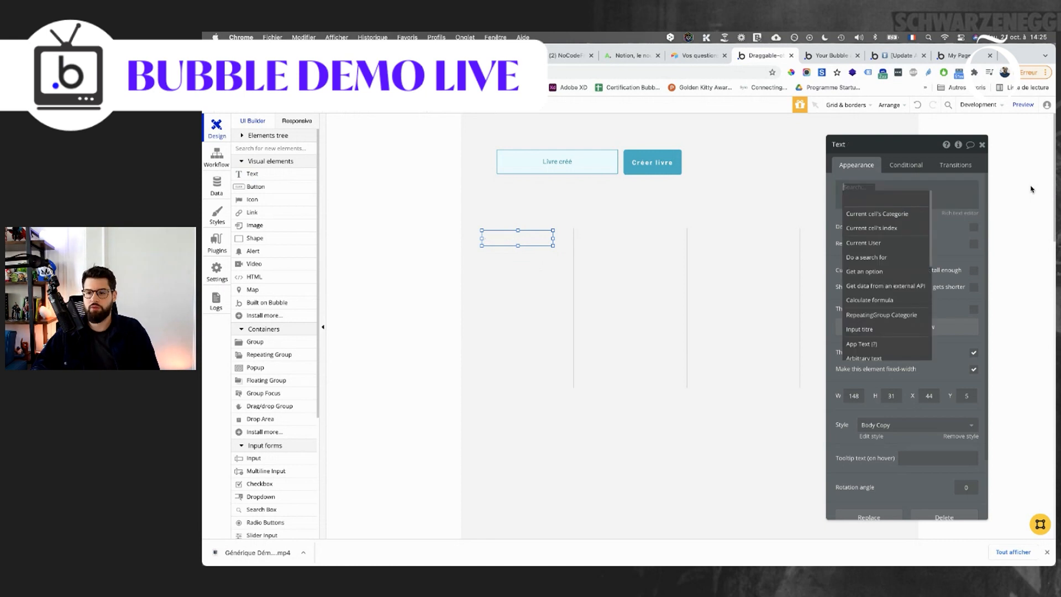
pyautogui.click(877, 214)
pyautogui.click(920, 197)
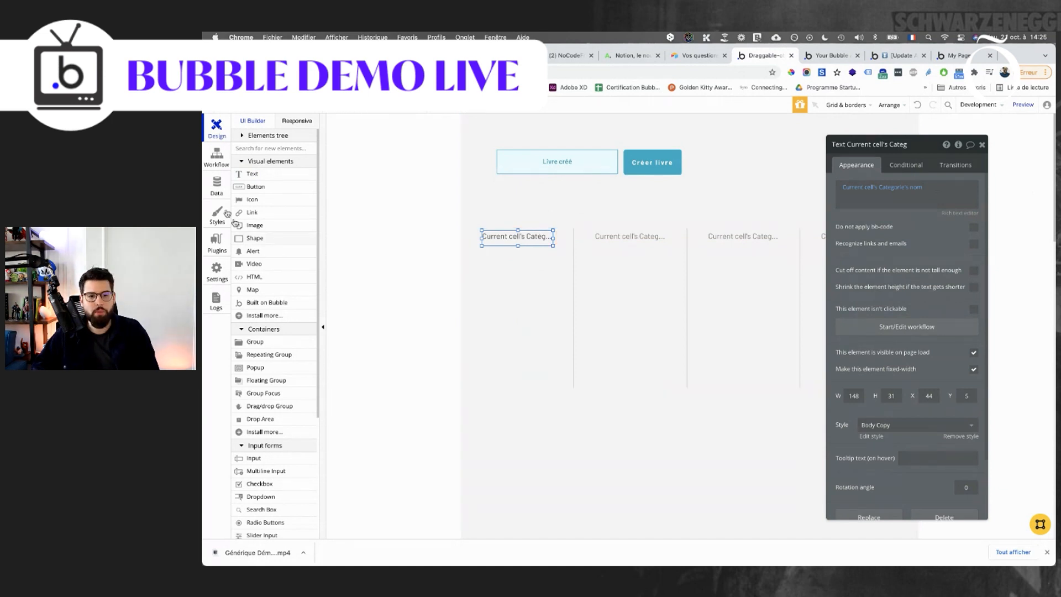
# In the app data's All Categories view, create a Categorie entry named Action.
pyautogui.click(217, 185)
pyautogui.click(303, 249)
pyautogui.click(783, 190)
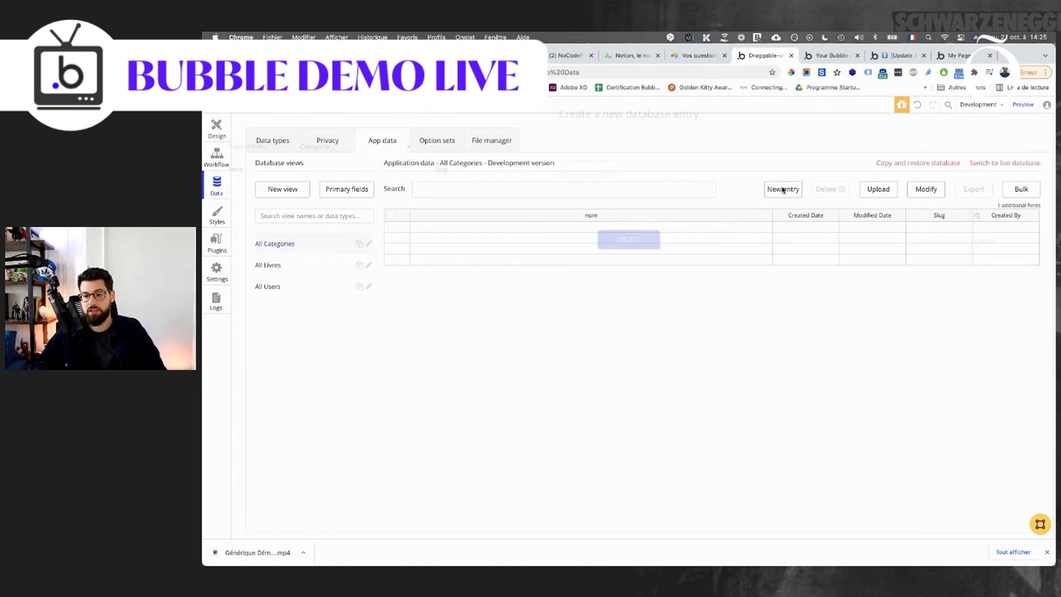
pyautogui.click(401, 166)
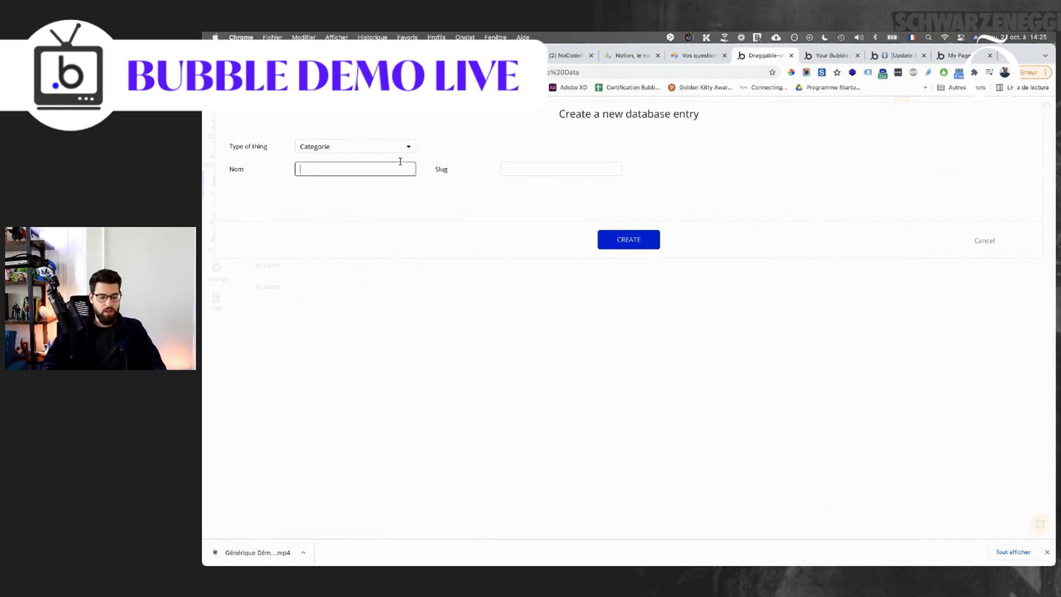
pyautogui.click(636, 239)
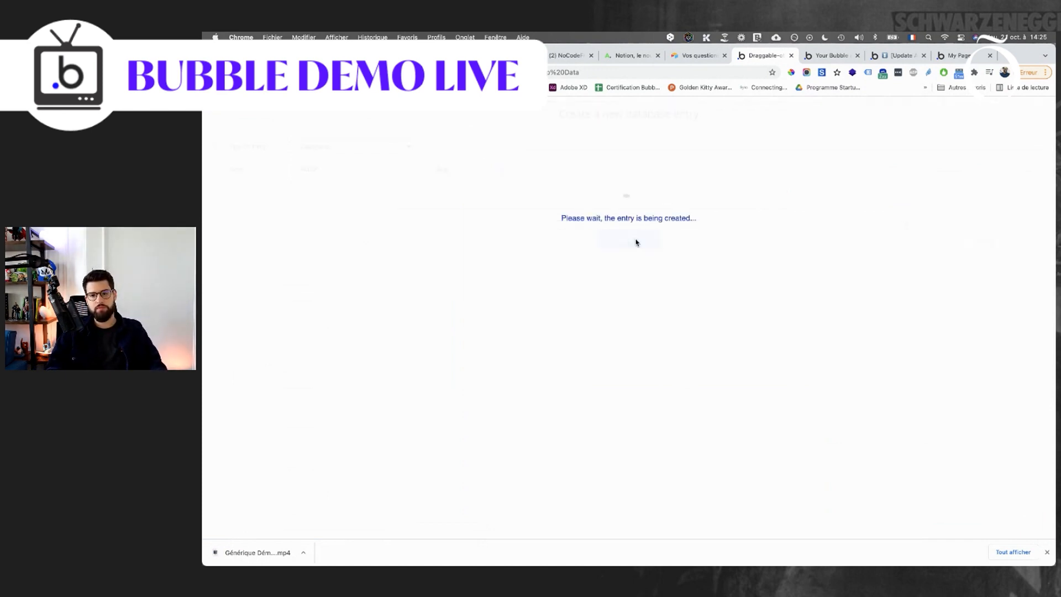
pyautogui.click(625, 218)
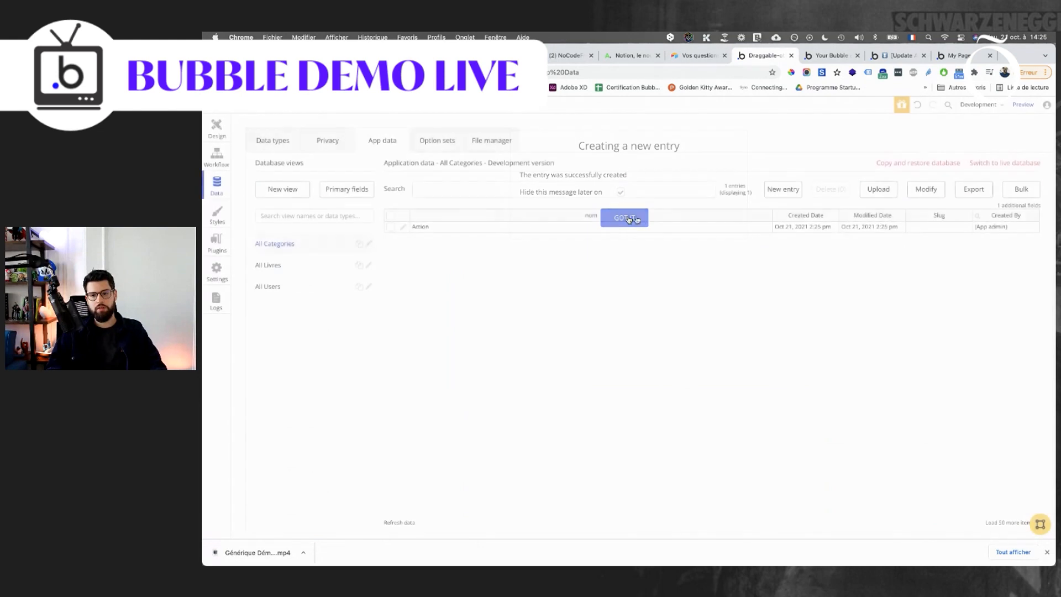
# Create a second Categorie entry named Aventure.
pyautogui.click(782, 189)
pyautogui.click(346, 174)
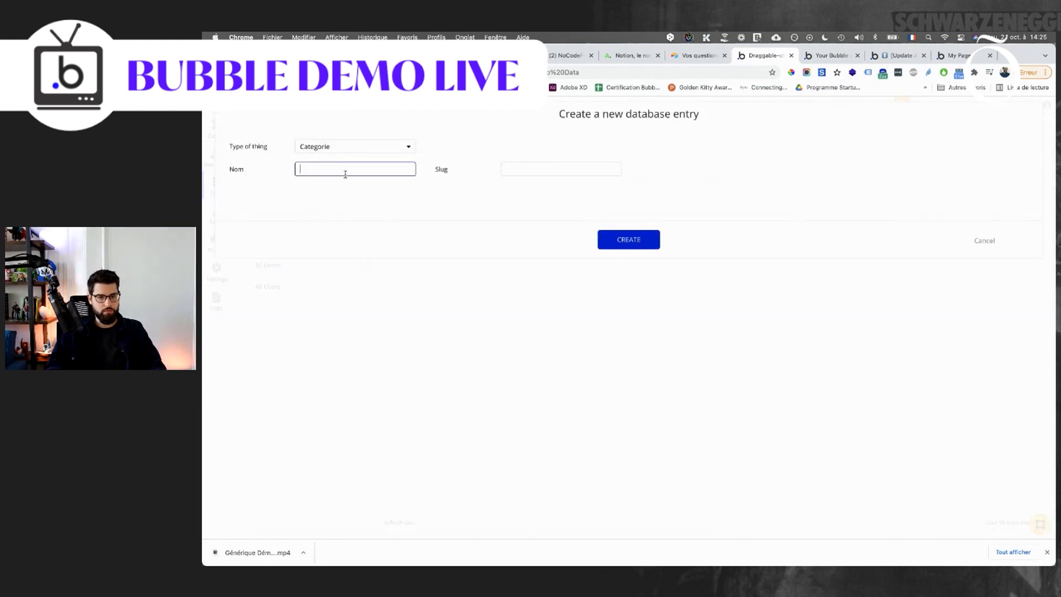
pyautogui.write('Aventure')
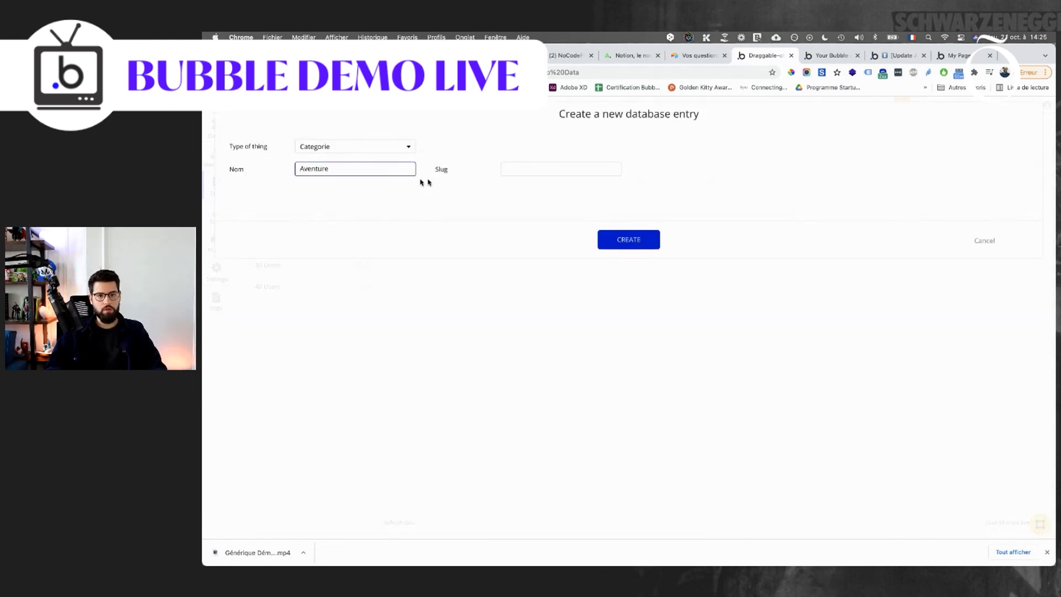
pyautogui.click(644, 241)
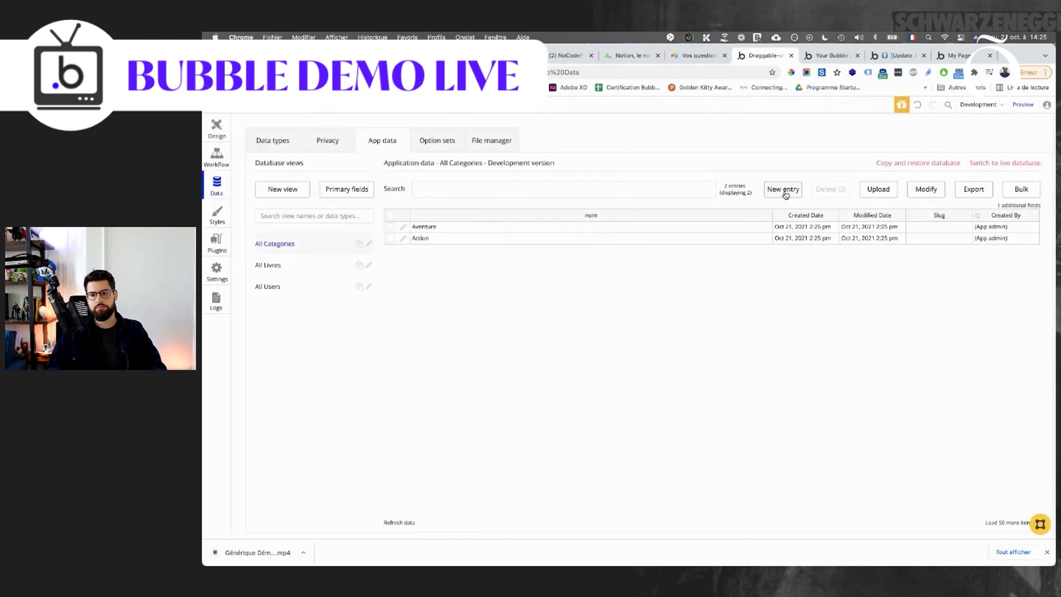
# Create a third Categorie entry named Science fiction.
pyautogui.click(782, 189)
pyautogui.click(340, 173)
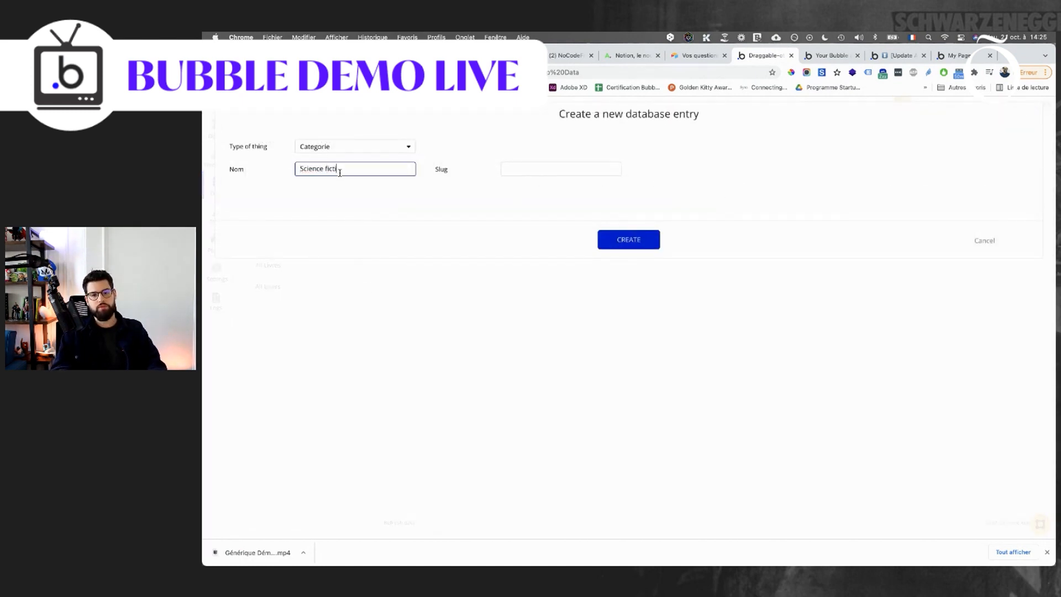
pyautogui.write('Science fiction')
pyautogui.click(643, 238)
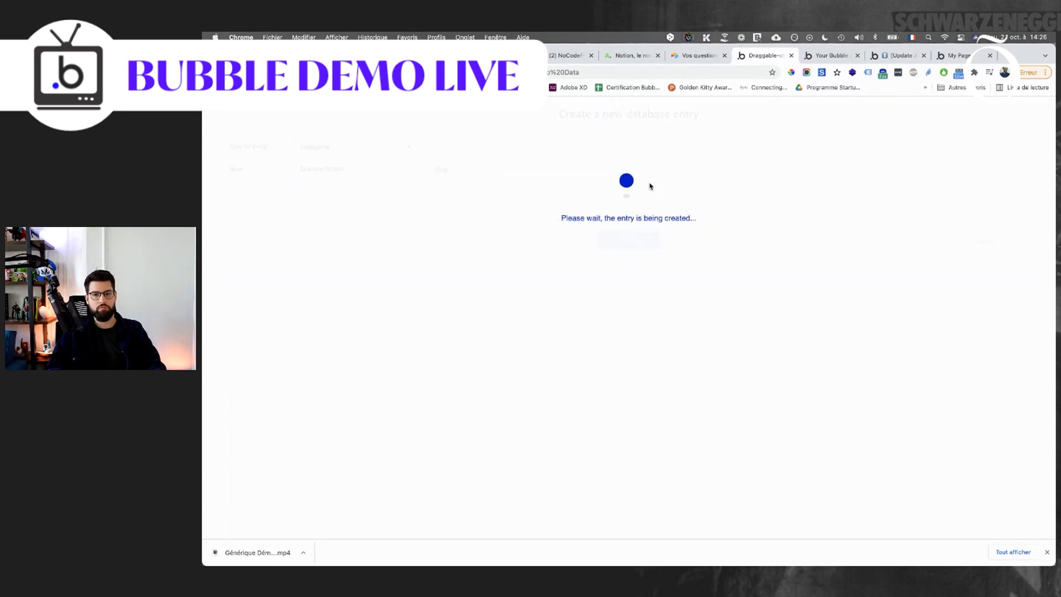
# Create a fourth Categorie entry named Amour.
pyautogui.click(782, 189)
pyautogui.click(397, 172)
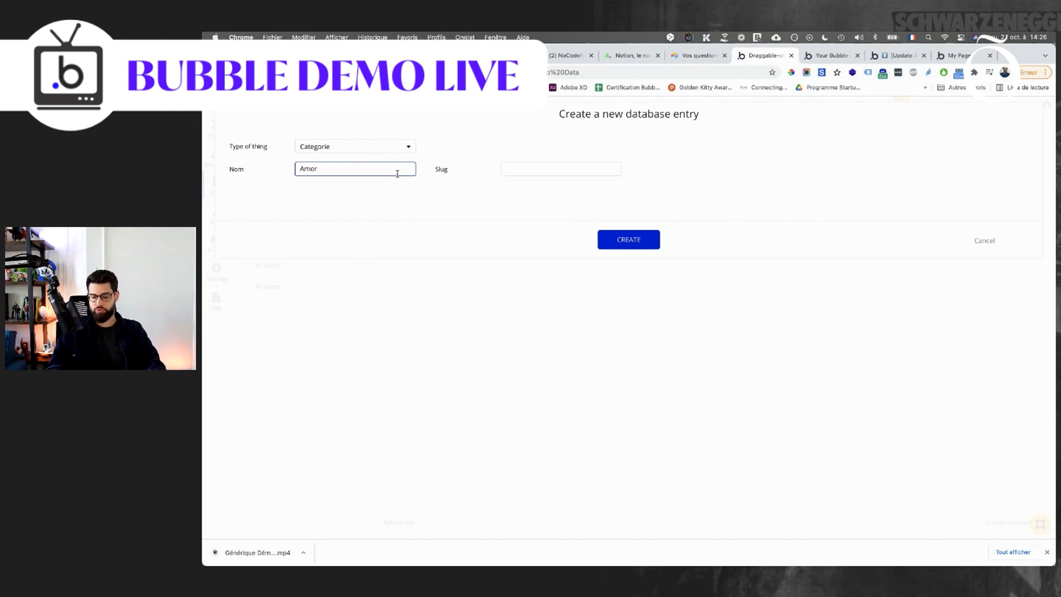
pyautogui.write('Amour')
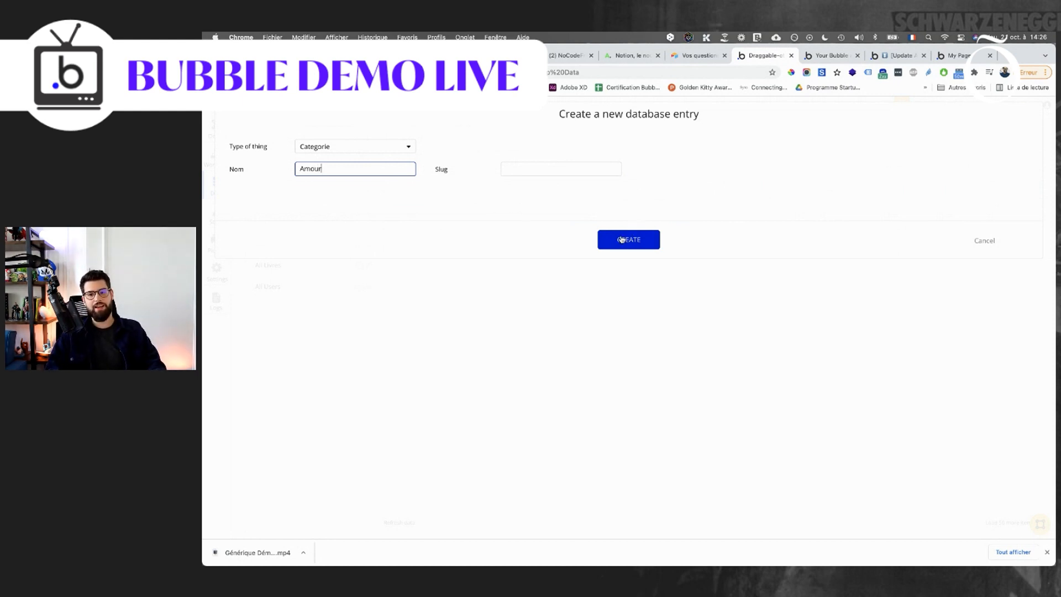
pyautogui.click(621, 239)
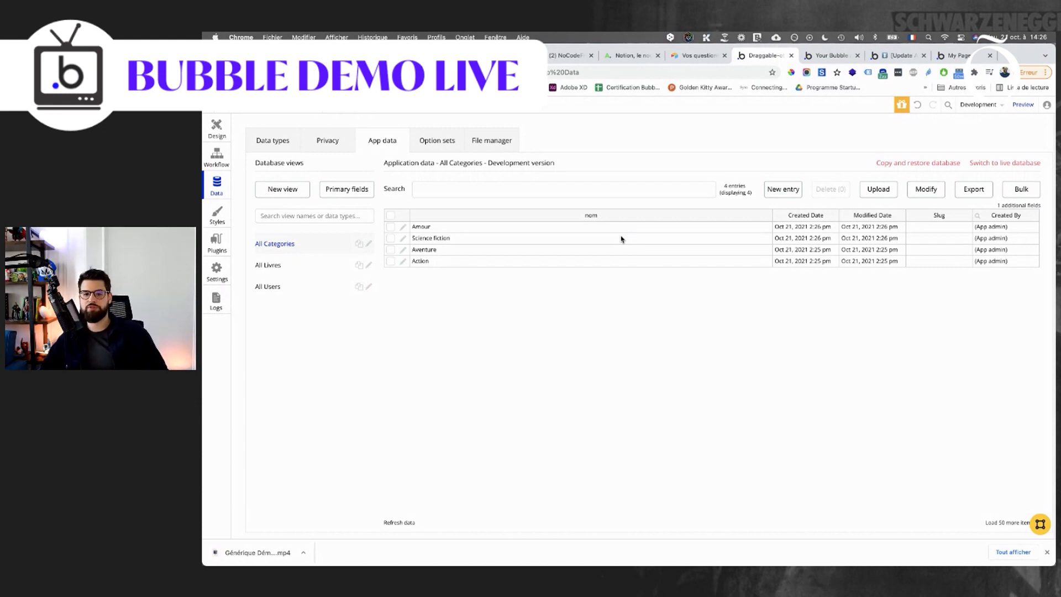
# Back in the page design, center the category name text horizontally in its cell and reload the page preview.
pyautogui.click(217, 128)
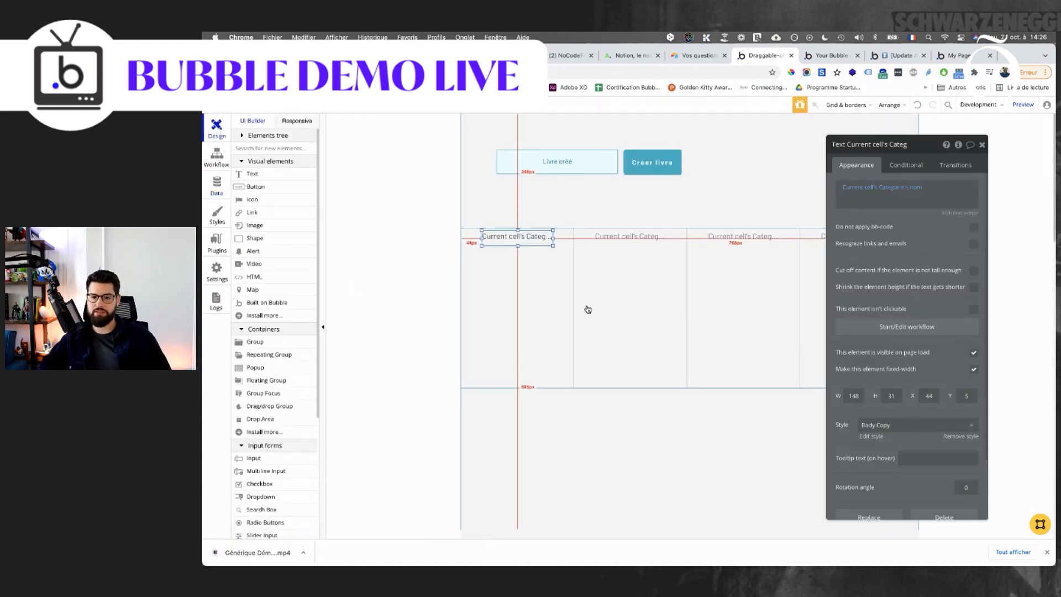
pyautogui.click(594, 283)
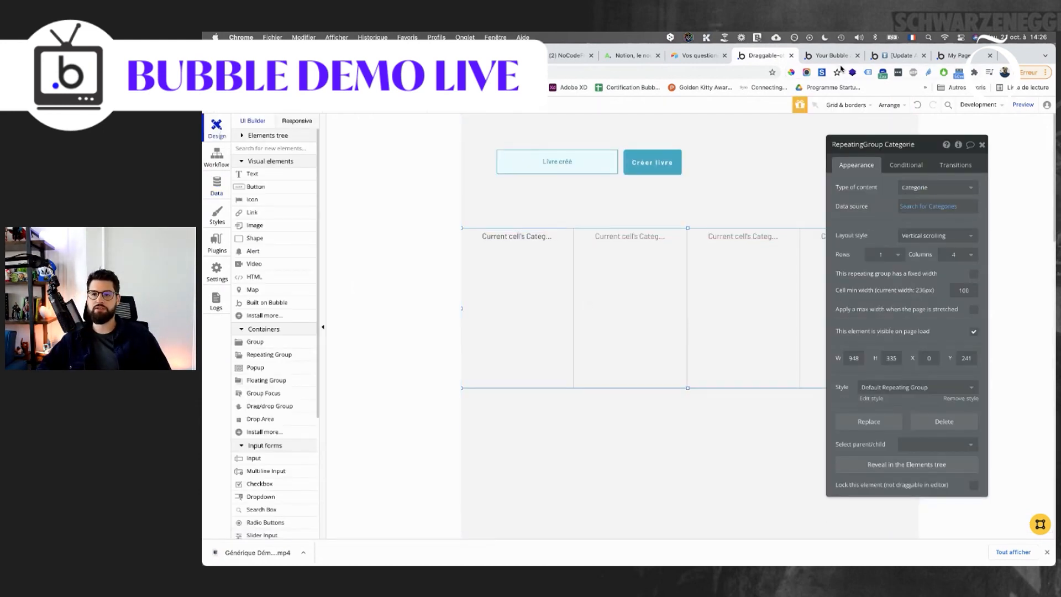
pyautogui.rightClick(522, 241)
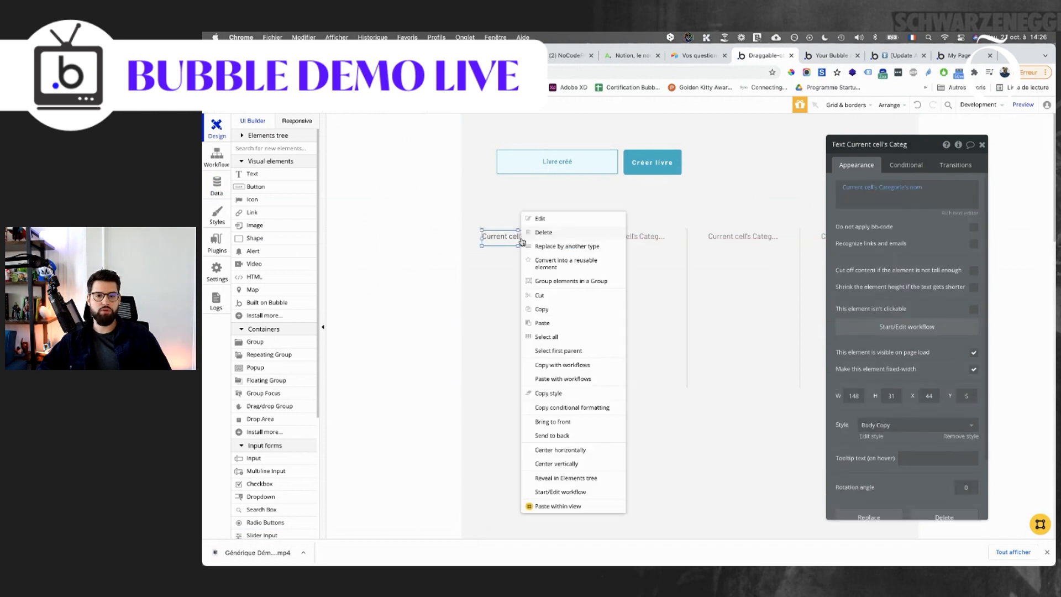
pyautogui.click(567, 452)
pyautogui.click(820, 57)
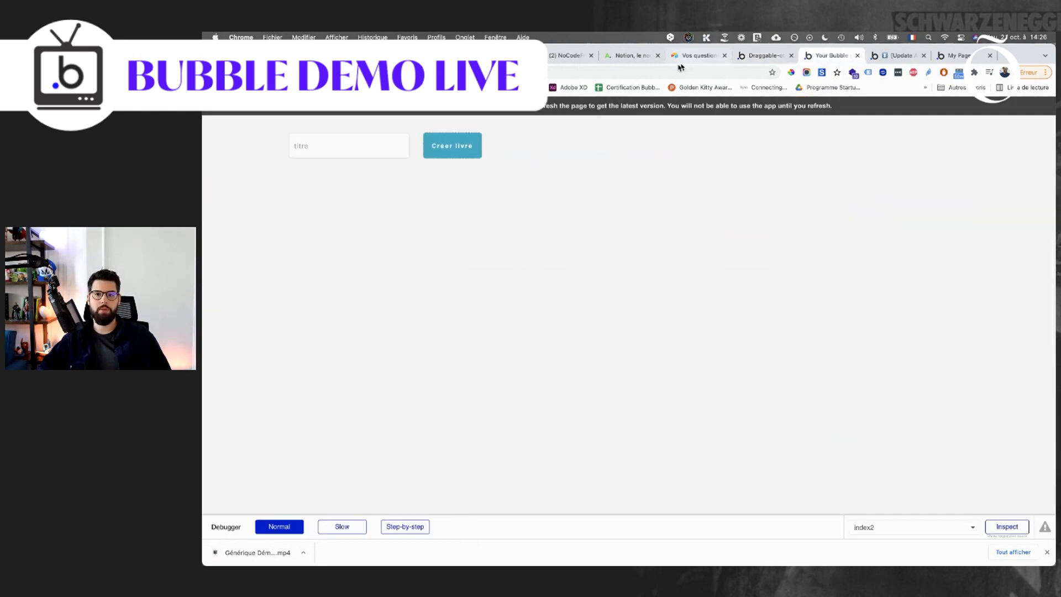
pyautogui.click(661, 74)
pyautogui.press('Return')
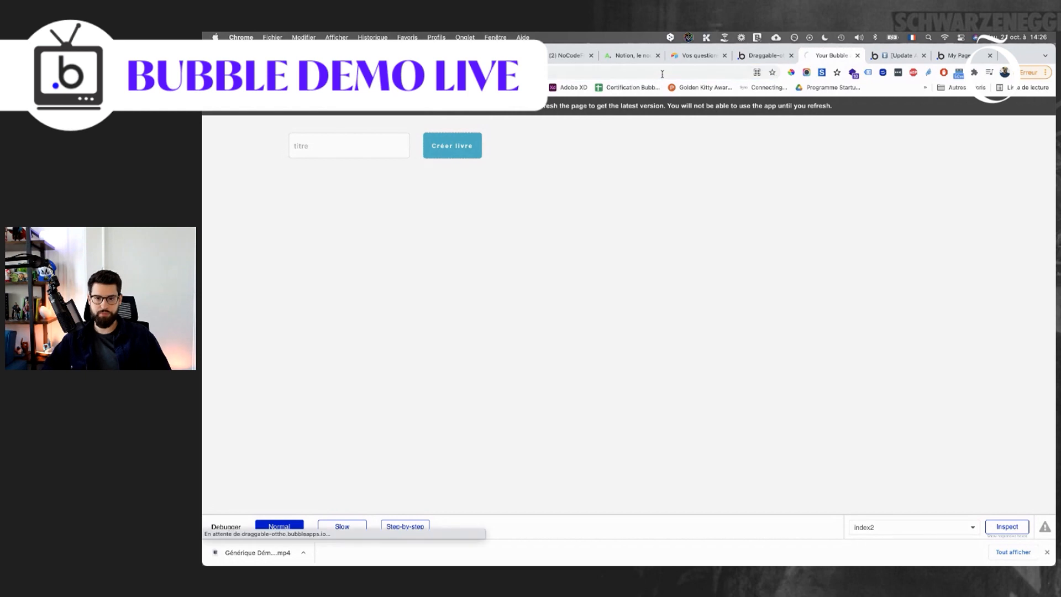
# In the editor, make the index2 page fixed-width and reload the preview to check the category columns.
pyautogui.click(761, 57)
pyautogui.click(602, 502)
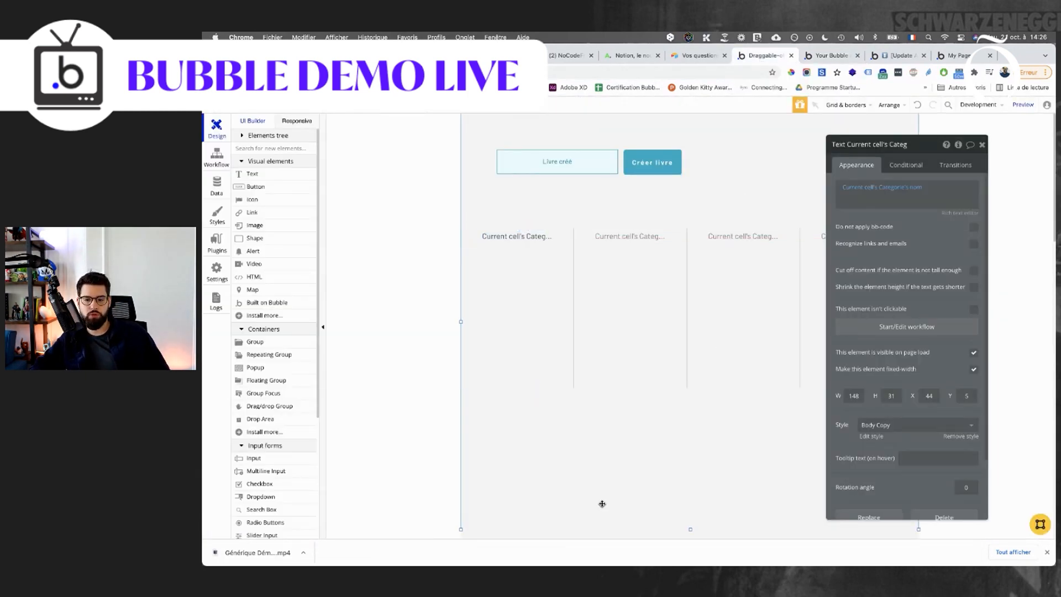
pyautogui.click(912, 336)
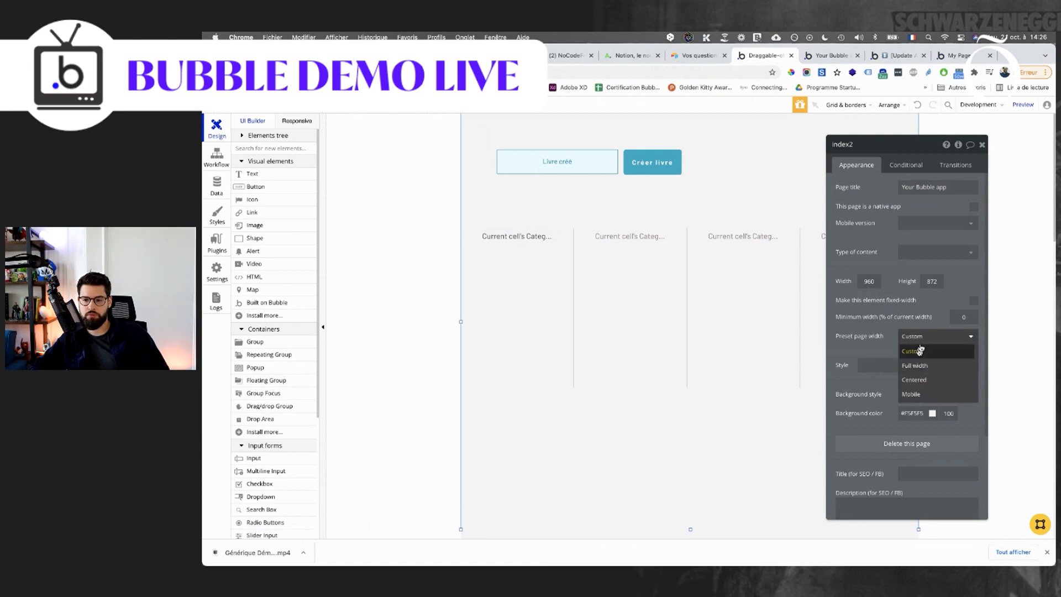
pyautogui.click(974, 300)
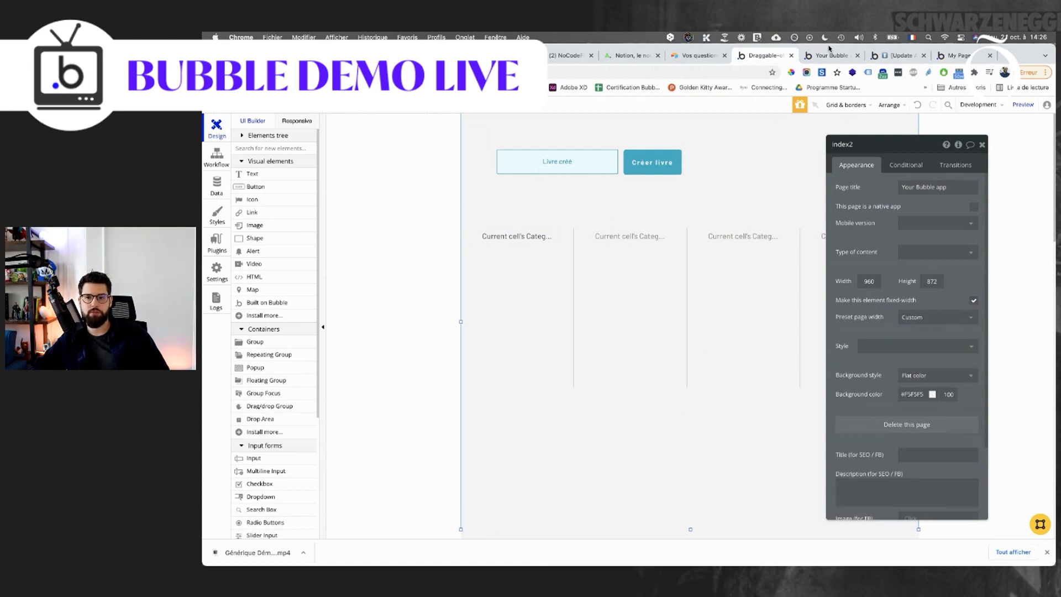
pyautogui.click(829, 54)
pyautogui.press('super+r')
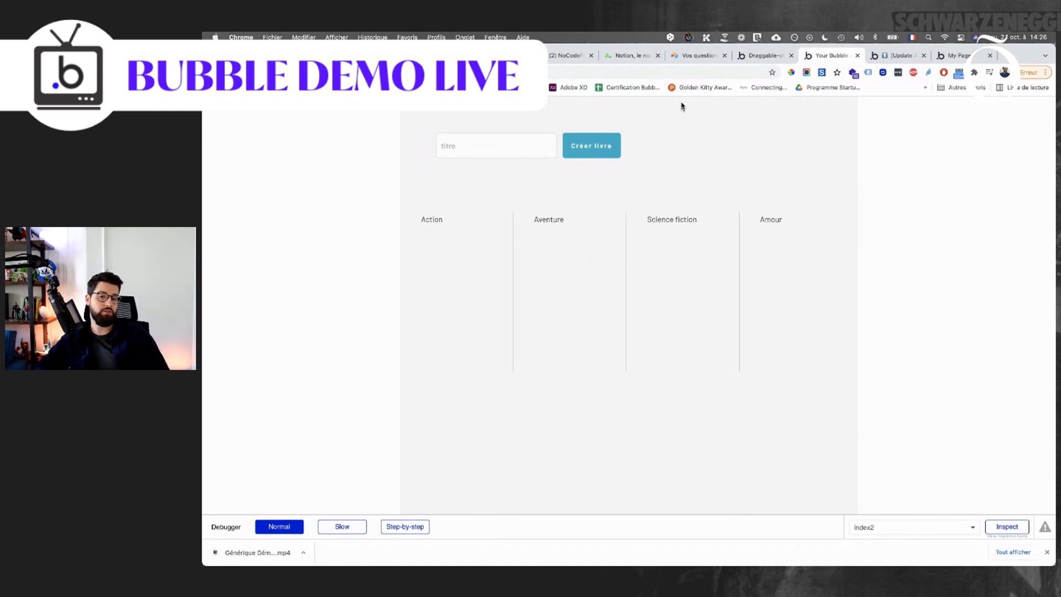
# Back in the editor, draw a nested repeating group about 160 by 216 px below the category name in the first cell.
pyautogui.click(754, 58)
pyautogui.click(259, 355)
pyautogui.moveTo(479, 252); pyautogui.dragTo(556, 356)
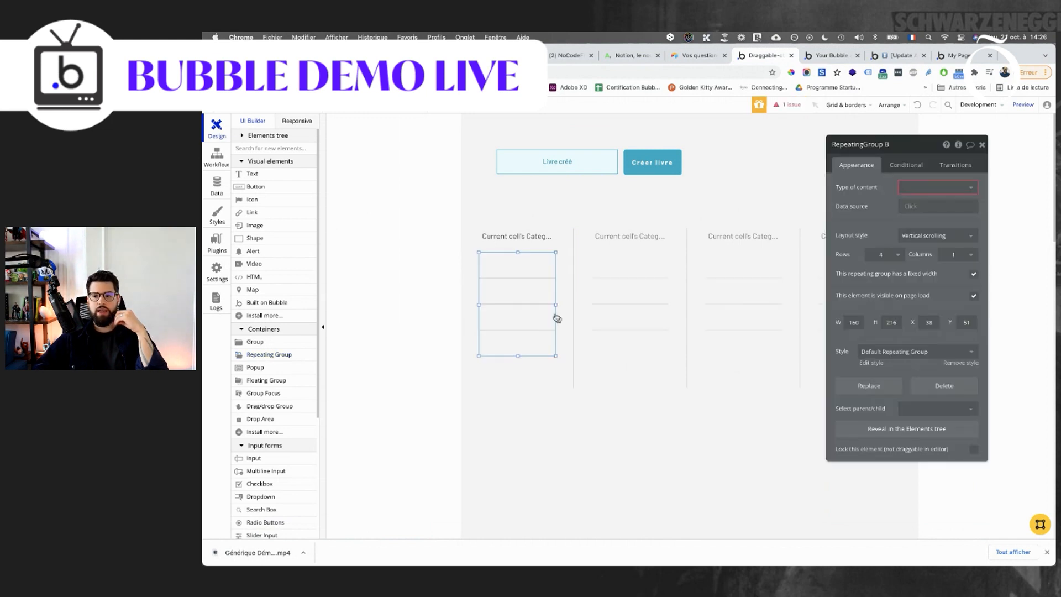
pyautogui.click(911, 205)
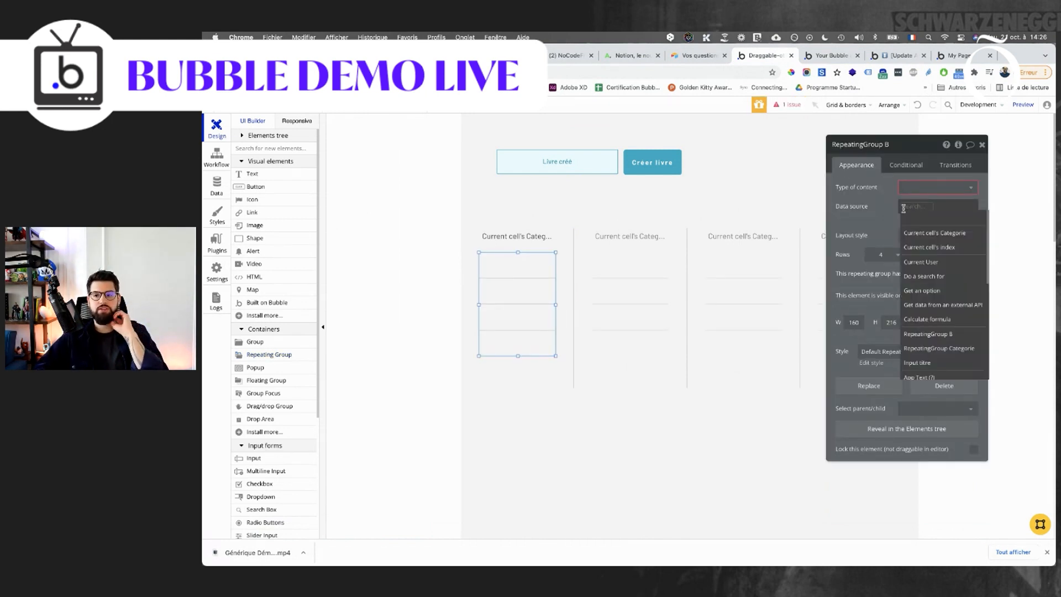
pyautogui.click(906, 209)
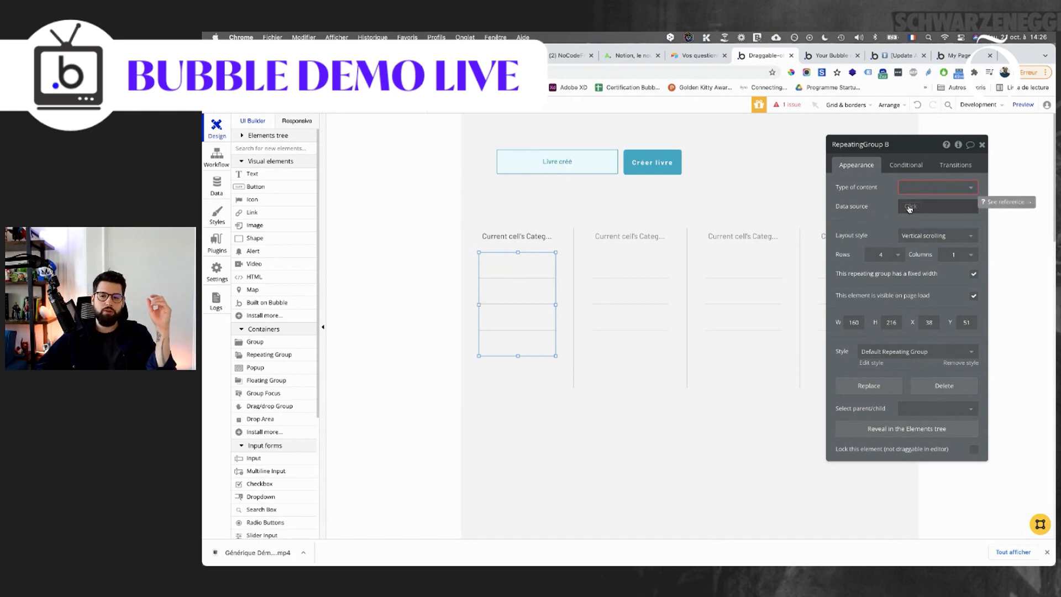
# In the app's data types, add a field named livre-posses to Categorie, as a list of Livre entries.
pyautogui.click(217, 185)
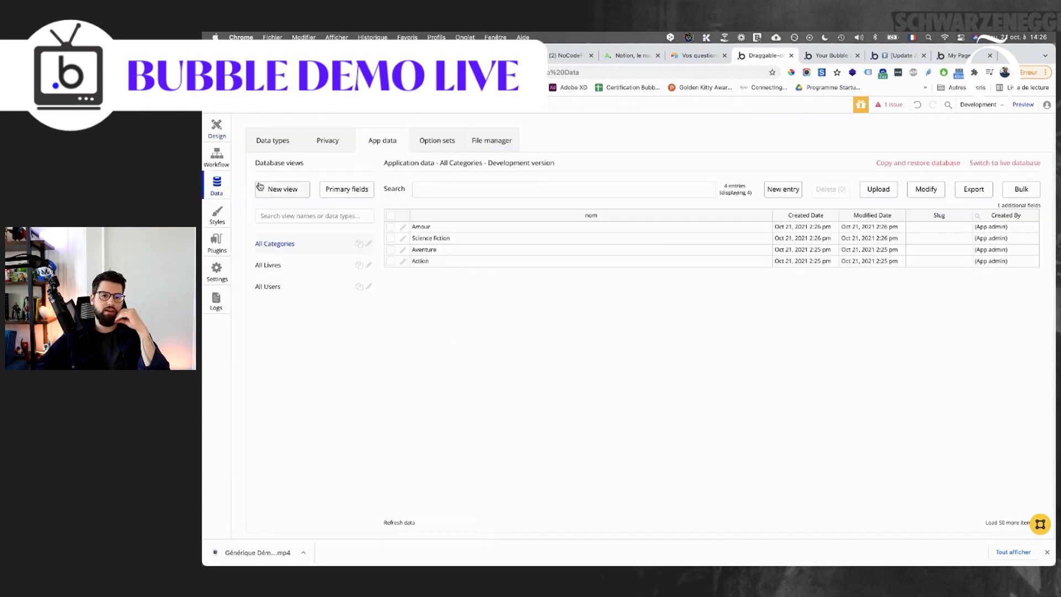
pyautogui.click(283, 150)
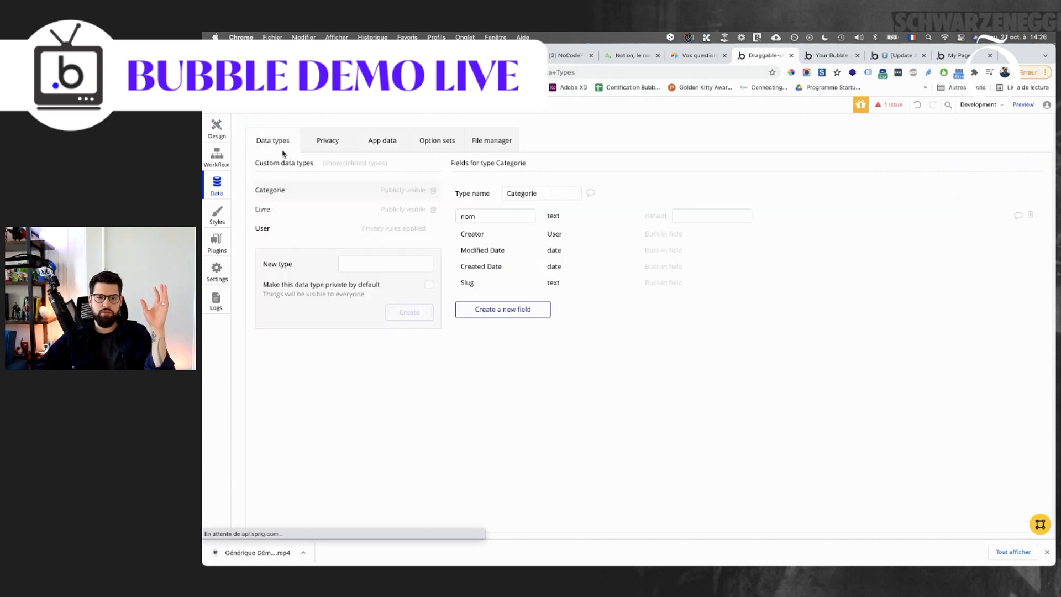
pyautogui.click(326, 216)
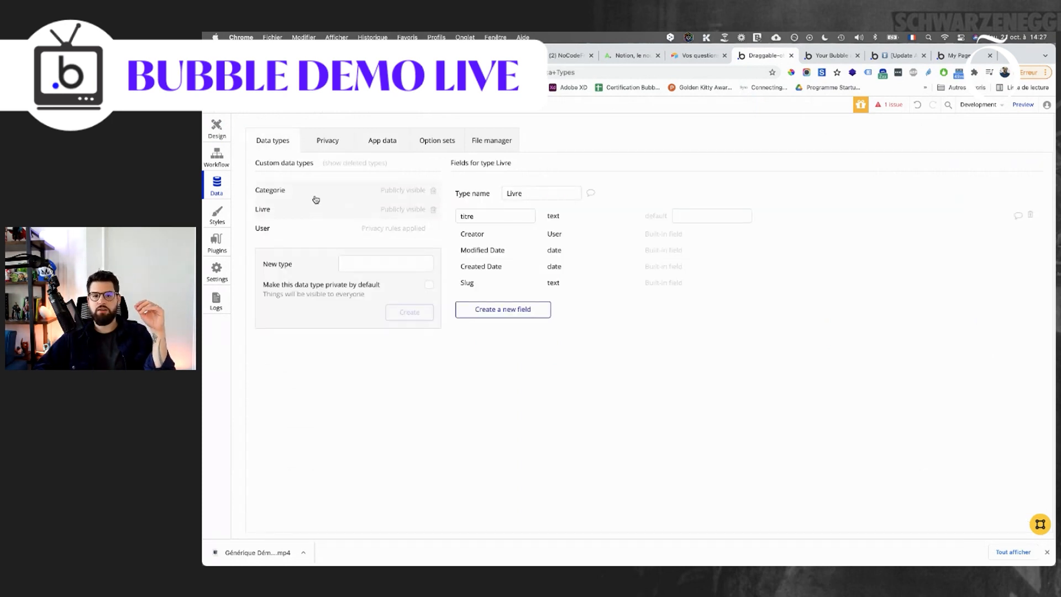
pyautogui.click(316, 199)
pyautogui.click(314, 213)
pyautogui.click(316, 198)
pyautogui.click(510, 311)
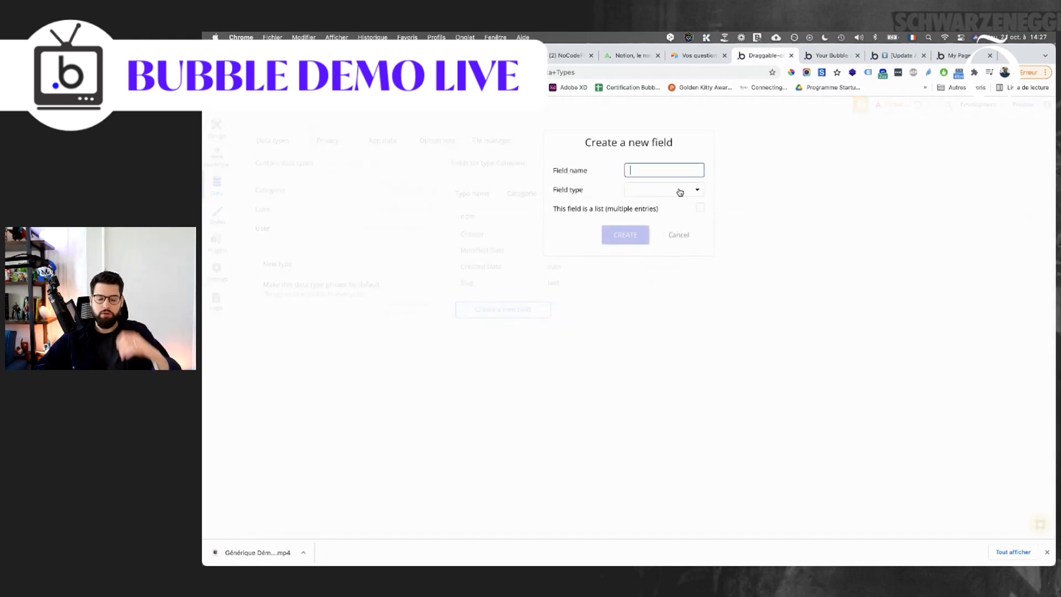
pyautogui.write('livre')
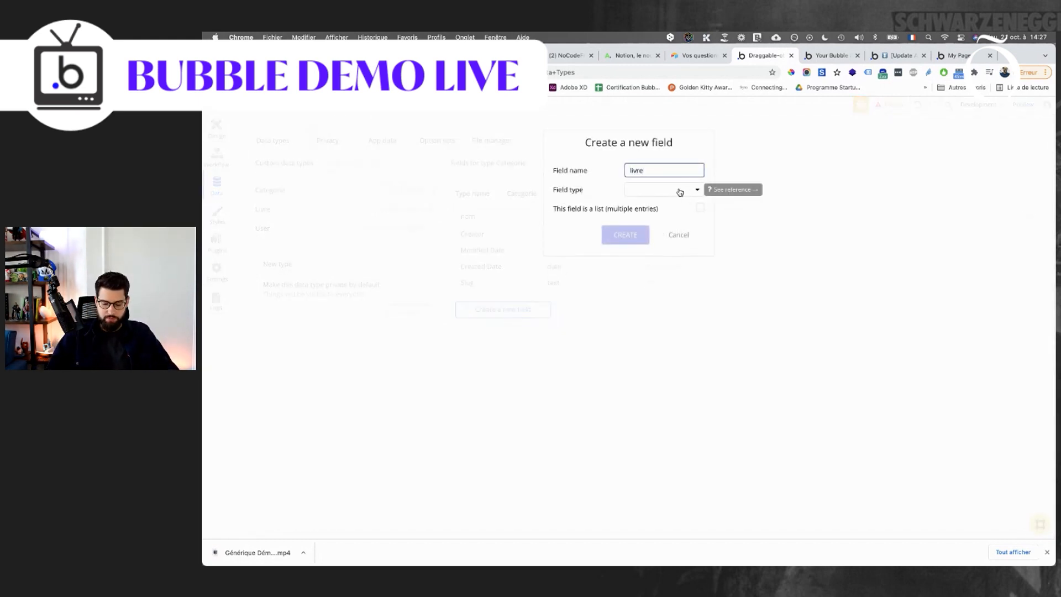
pyautogui.write('-posses')
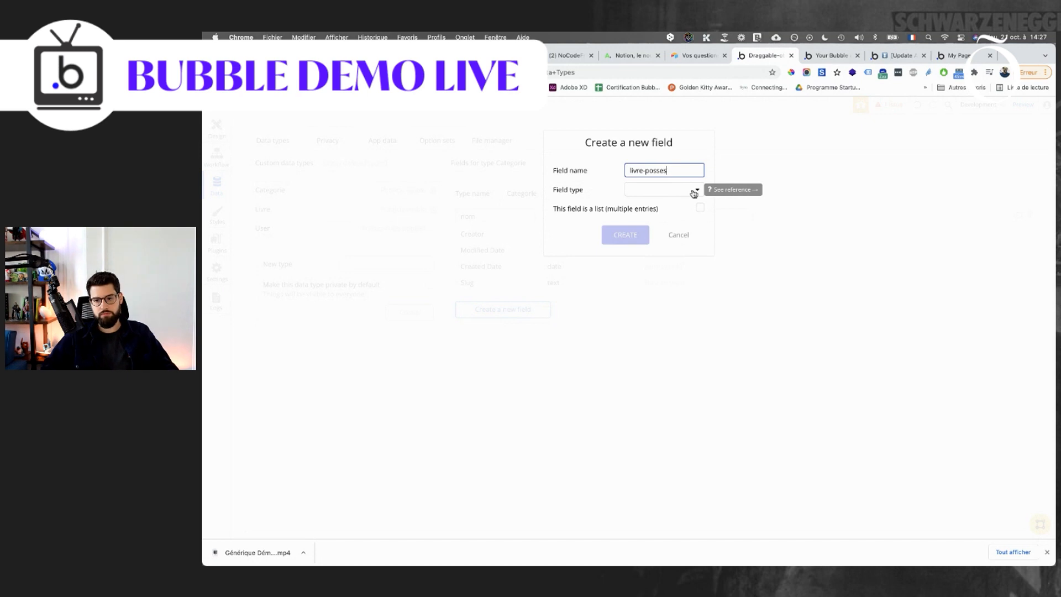
pyautogui.click(680, 191)
pyautogui.scroll(-2, 649, 325)
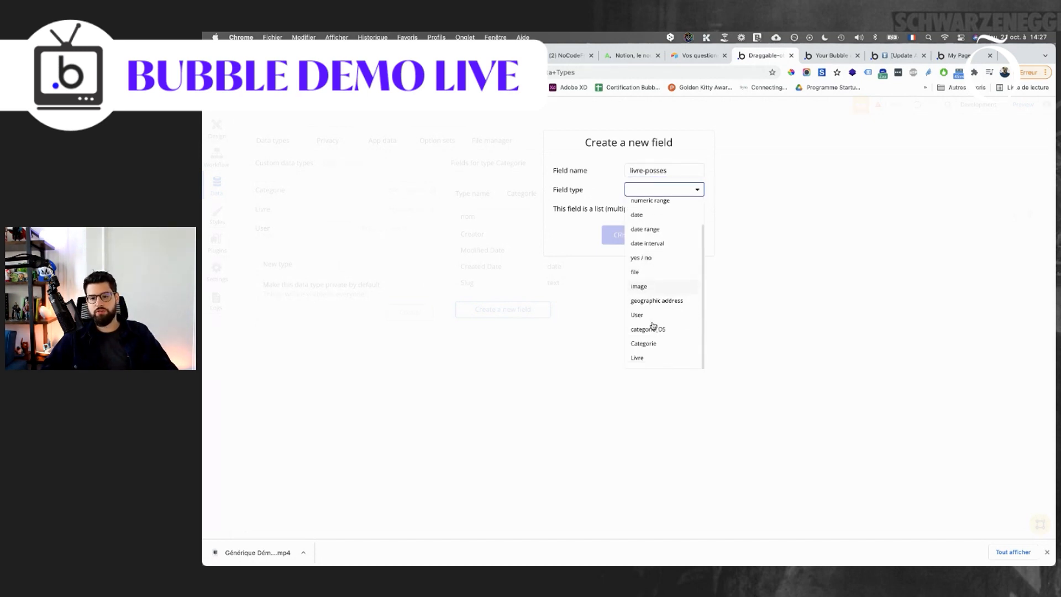
pyautogui.click(641, 358)
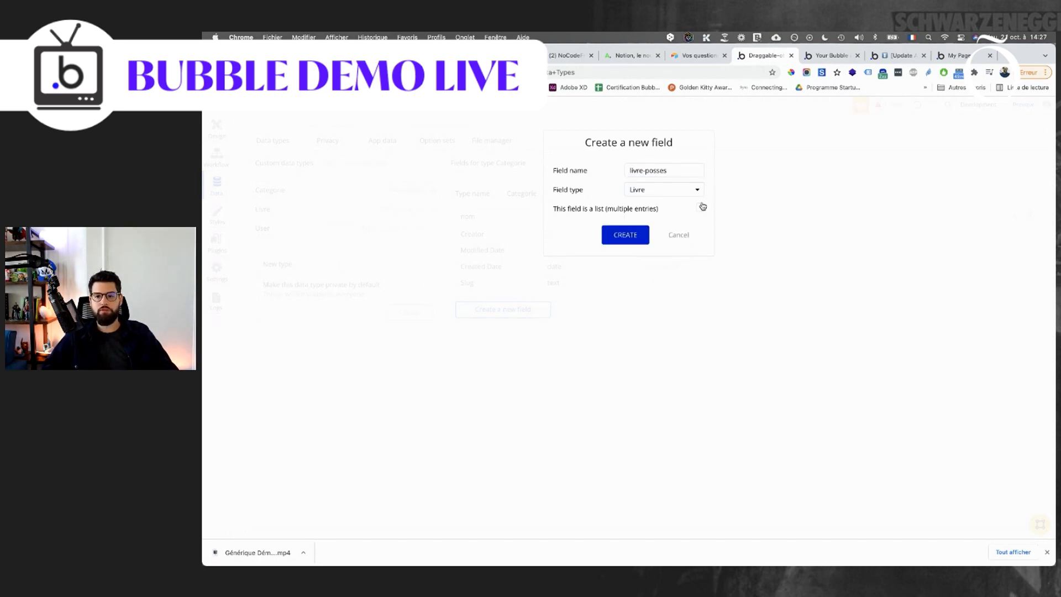
pyautogui.click(702, 207)
pyautogui.click(641, 235)
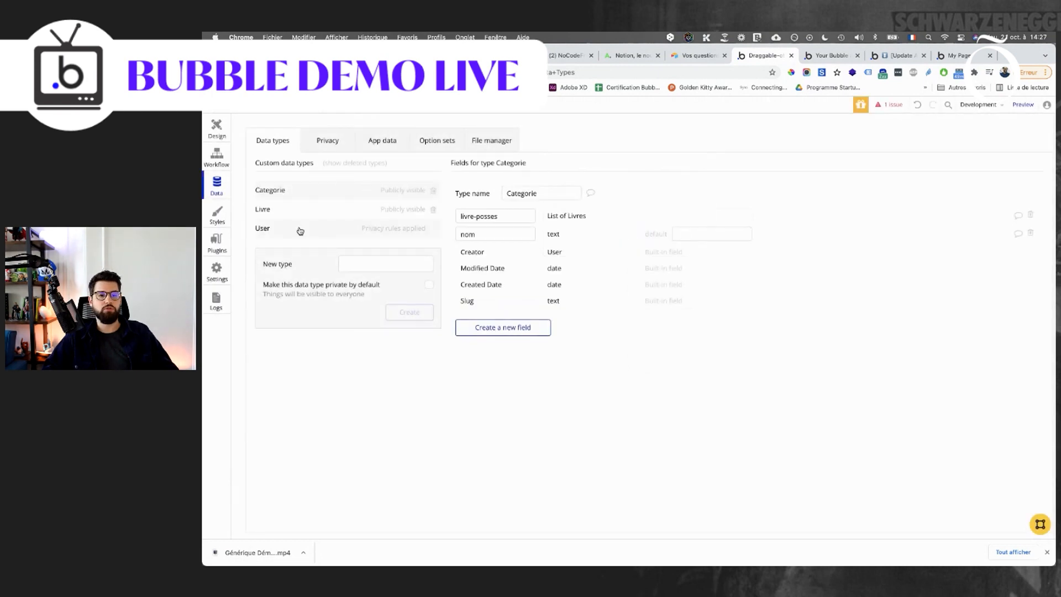
# Back in the page design, set the nested repeating group's content type to Livre and its data source to Current cell's Categorie's livre-posses.
pyautogui.click(217, 129)
pyautogui.click(945, 188)
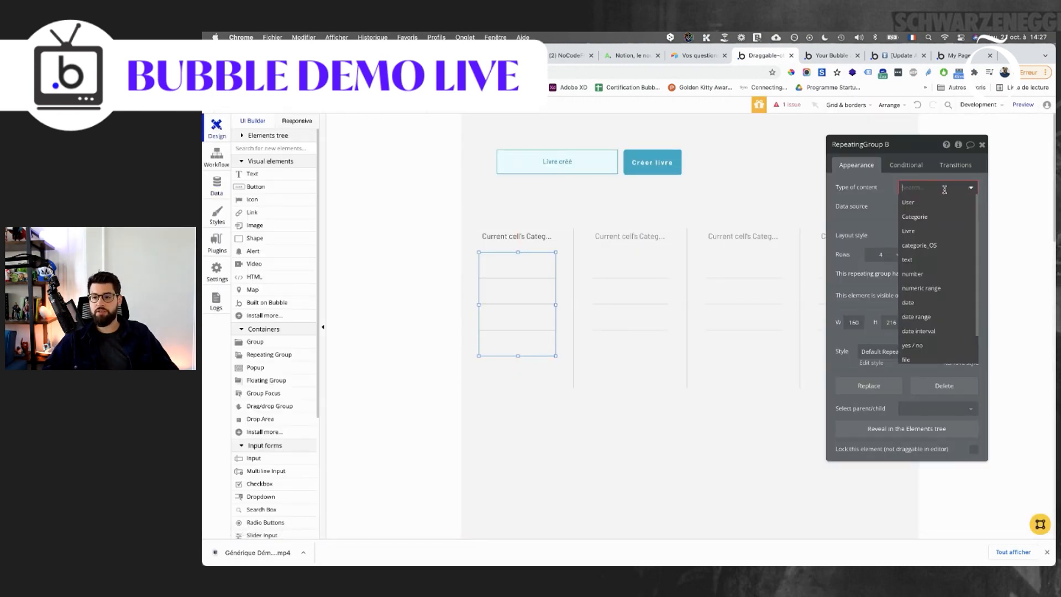
pyautogui.click(917, 206)
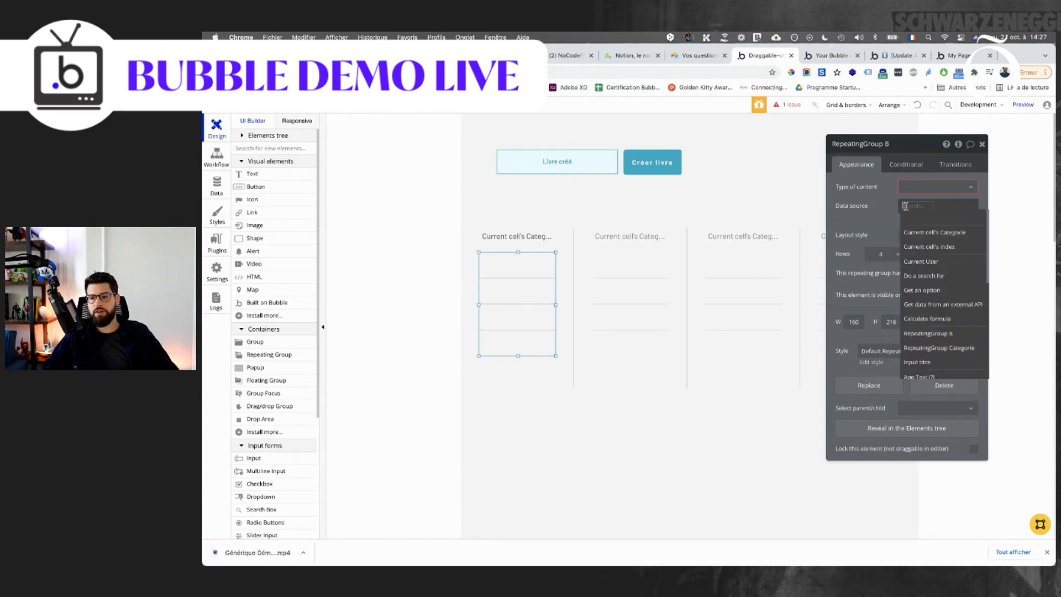
pyautogui.click(928, 238)
pyautogui.click(926, 232)
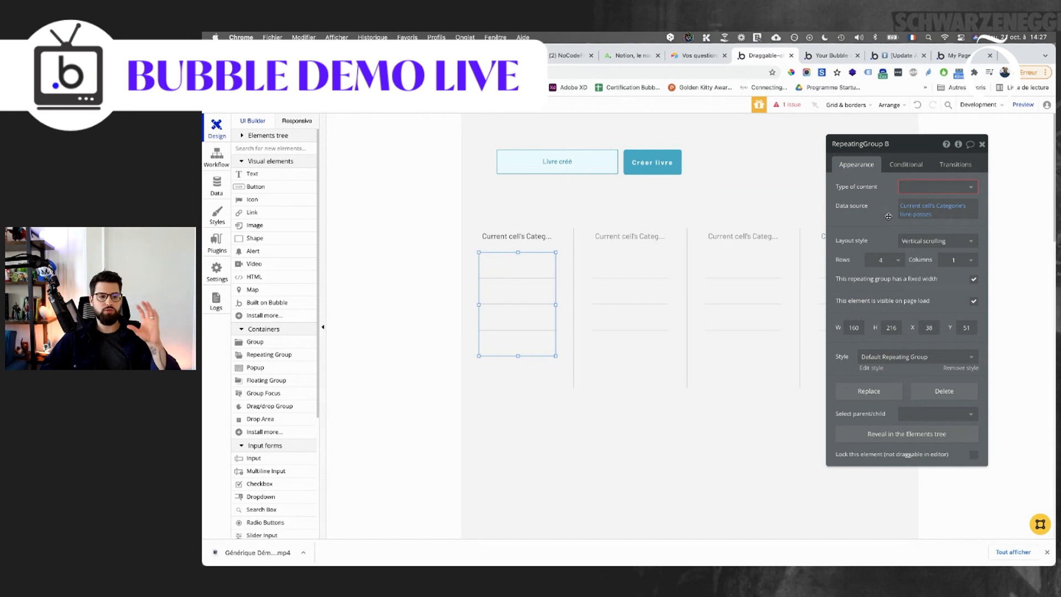
pyautogui.click(904, 216)
pyautogui.click(802, 237)
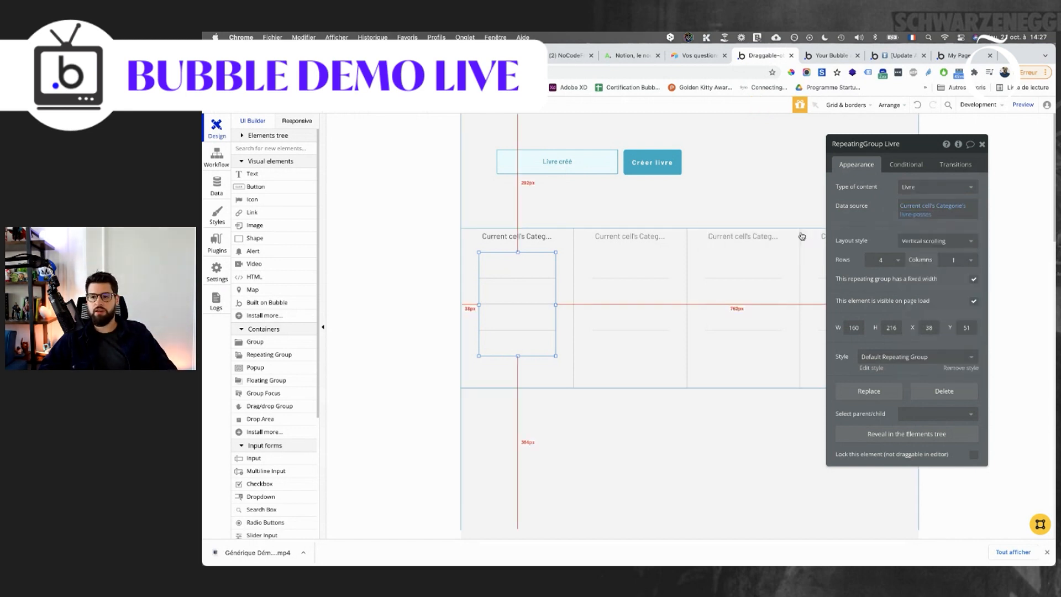
# Enlarge the nested book repeating group downward and on both sides within the first category cell.
pyautogui.moveTo(518, 356); pyautogui.dragTo(518, 370)
pyautogui.moveTo(558, 312); pyautogui.dragTo(563, 312)
pyautogui.moveTo(479, 312); pyautogui.dragTo(468, 309)
# Add a text about 165 by 35 px in the nested group's first cell, showing Current cell's Livre's titre.
pyautogui.click(252, 174)
pyautogui.moveTo(479, 255); pyautogui.dragTo(560, 272)
pyautogui.click(1002, 194)
pyautogui.click(879, 205)
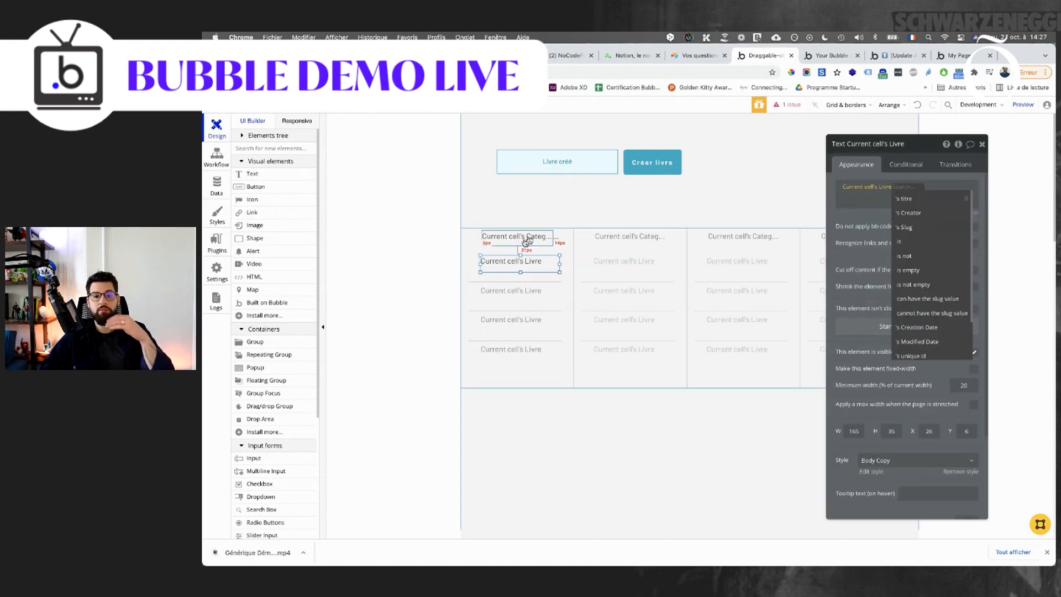
pyautogui.moveTo(521, 263); pyautogui.dragTo(513, 263)
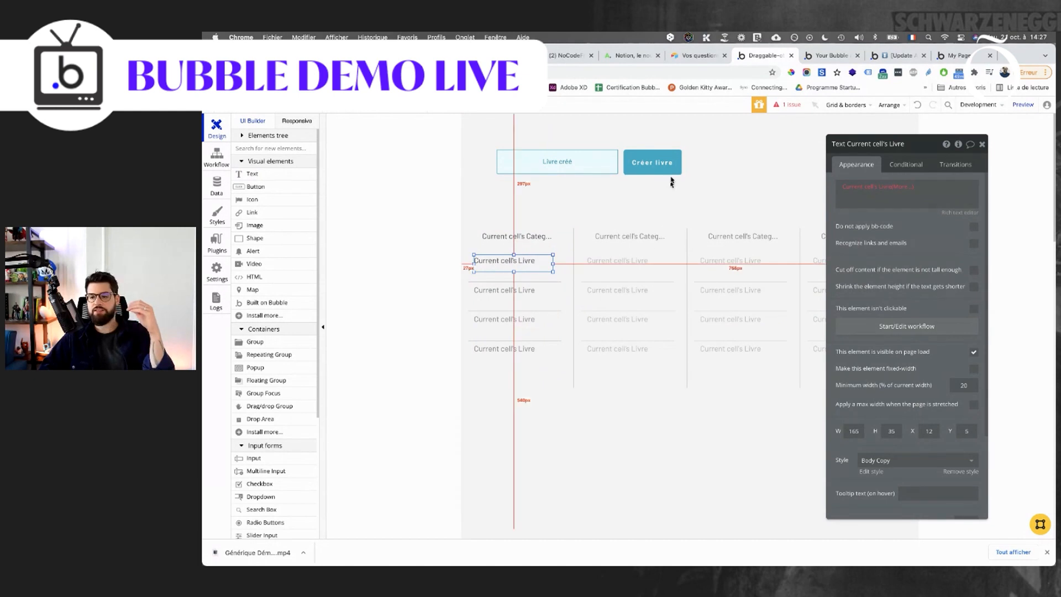
pyautogui.click(904, 186)
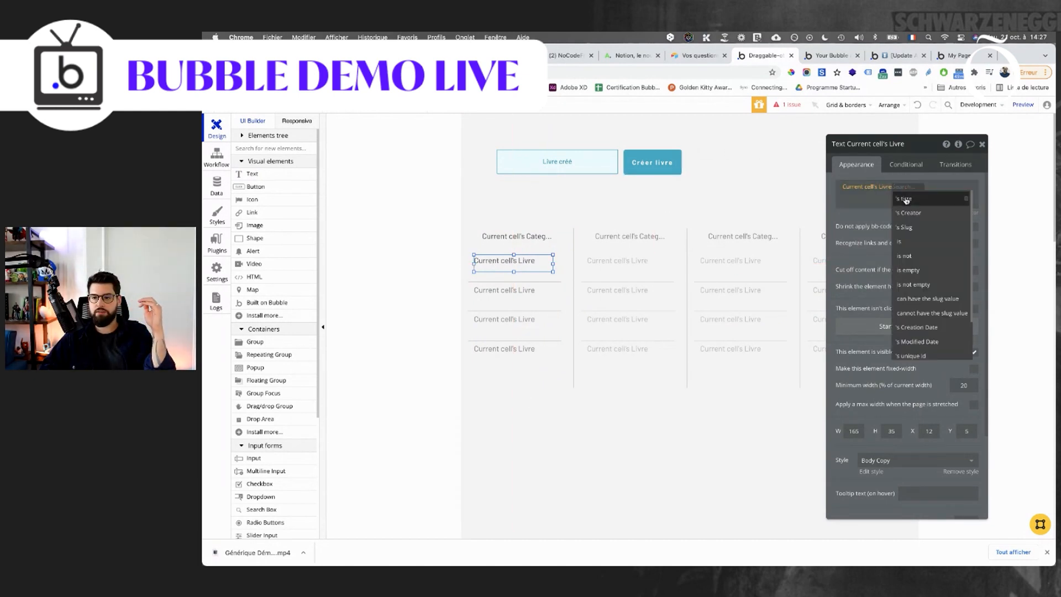
pyautogui.click(906, 200)
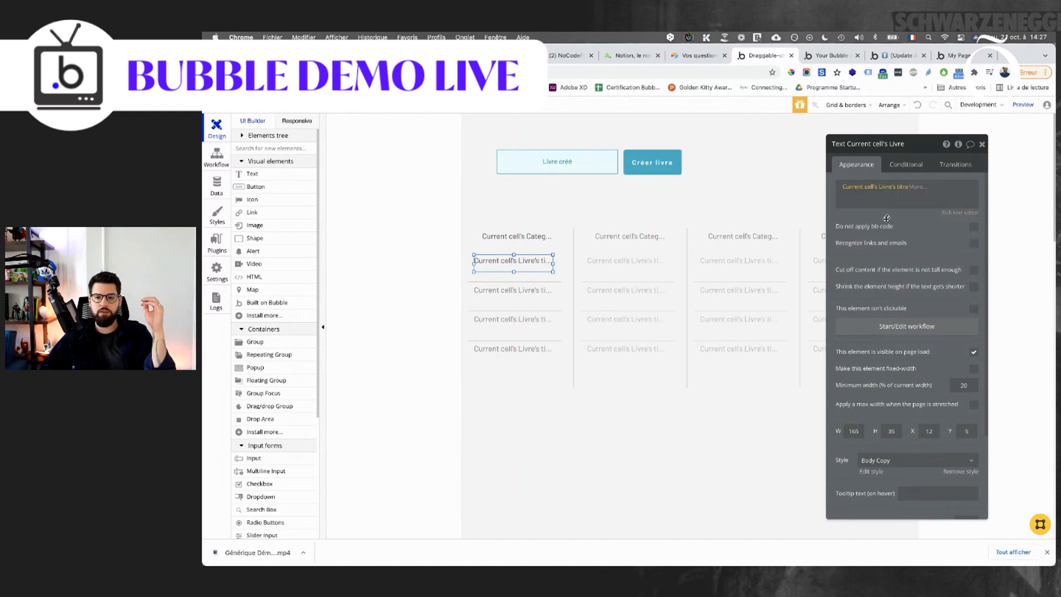
# In the app data, update the All Categories view to include the livre-posses field.
pyautogui.click(220, 187)
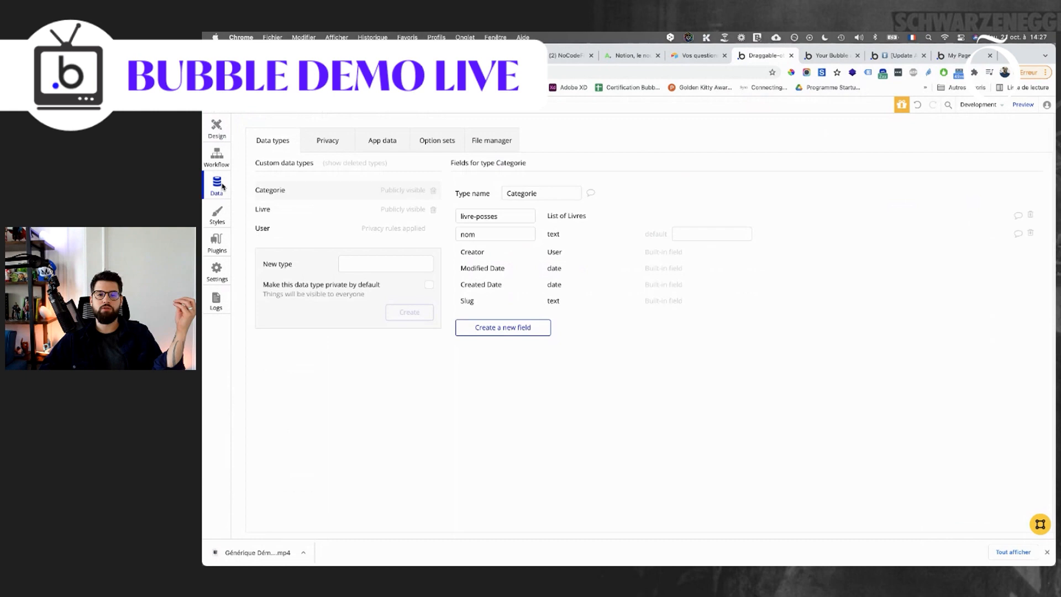
pyautogui.click(386, 145)
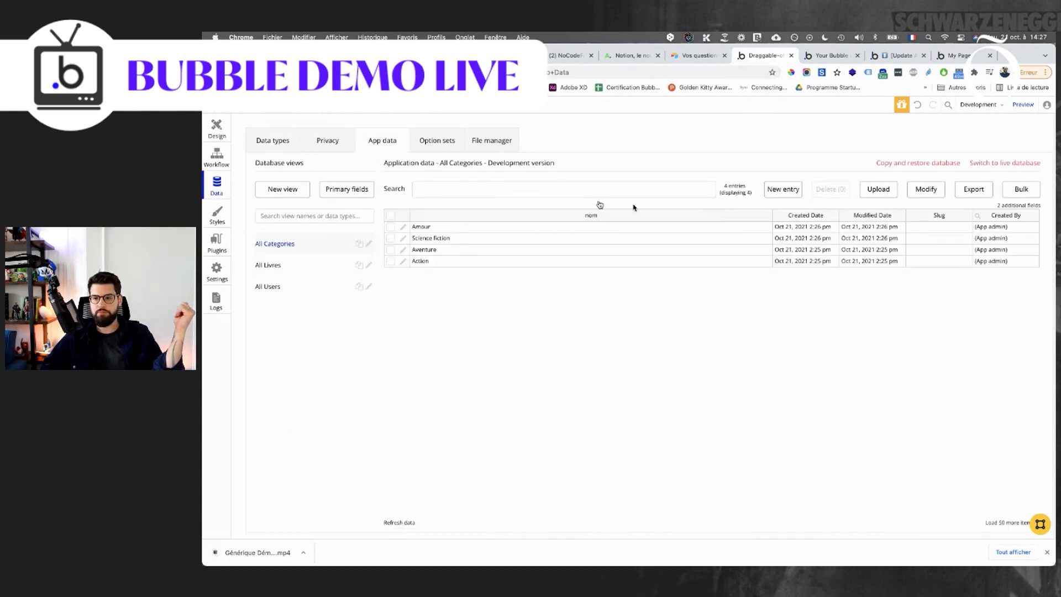
pyautogui.click(369, 244)
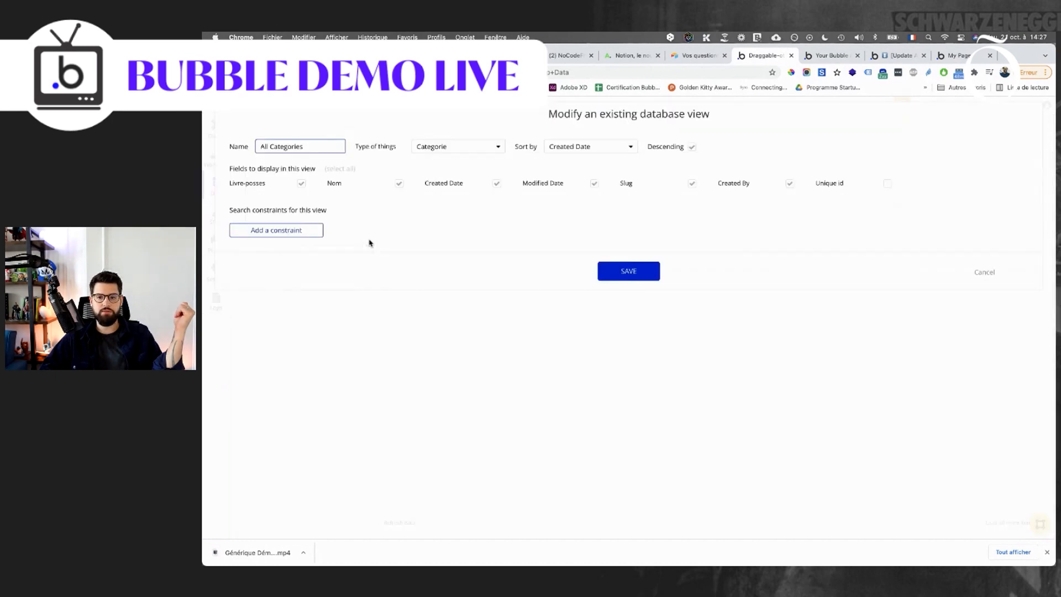
pyautogui.click(640, 271)
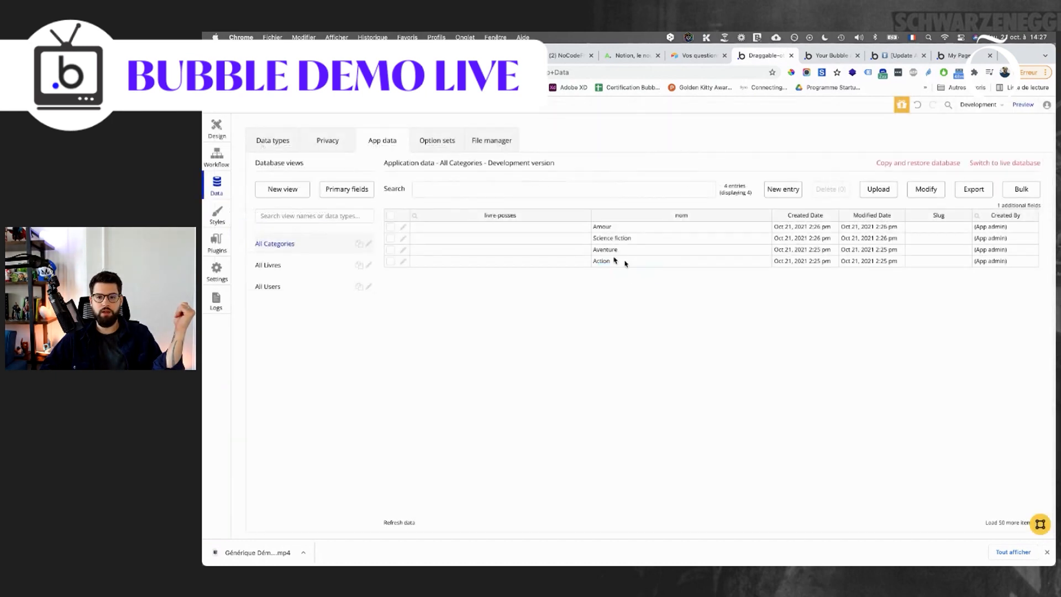
# Open the primary display field settings for the custom data types.
pyautogui.click(347, 189)
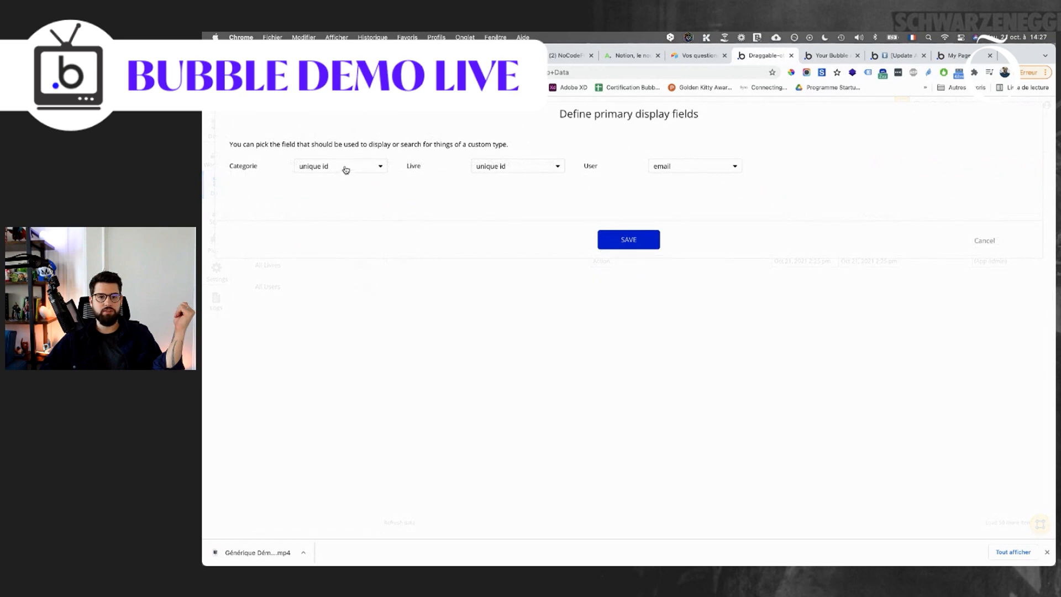
# Make titre the primary display field of the Livre type and save the primary fields.
pyautogui.click(535, 168)
pyautogui.click(535, 181)
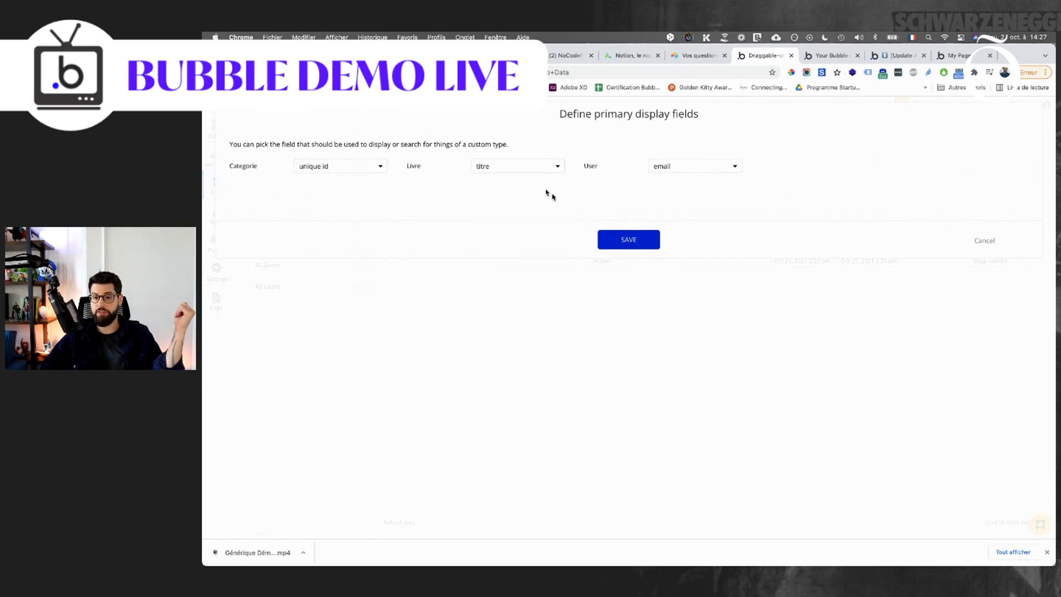
pyautogui.click(616, 241)
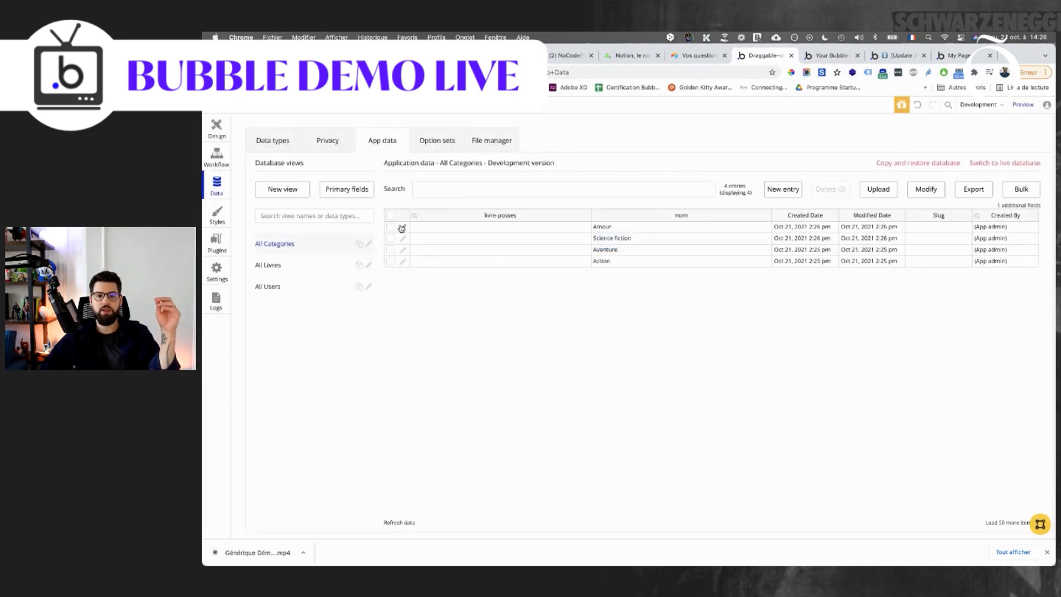
# Add the book "La gloire de mon père" to the Livre-posses list of the Action category entry and save it.
pyautogui.click(402, 262)
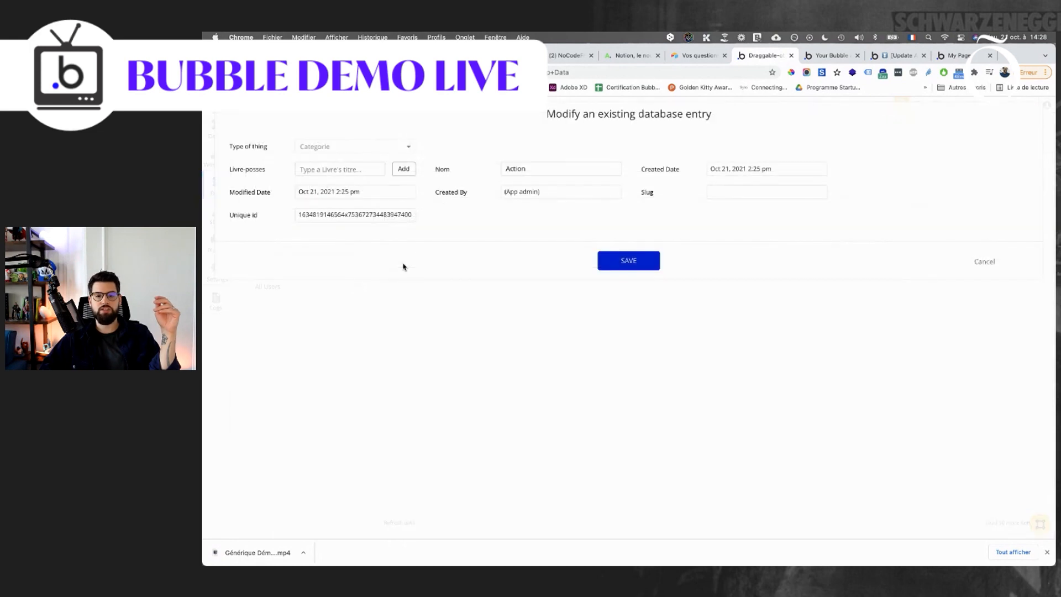
pyautogui.click(366, 170)
pyautogui.write('la')
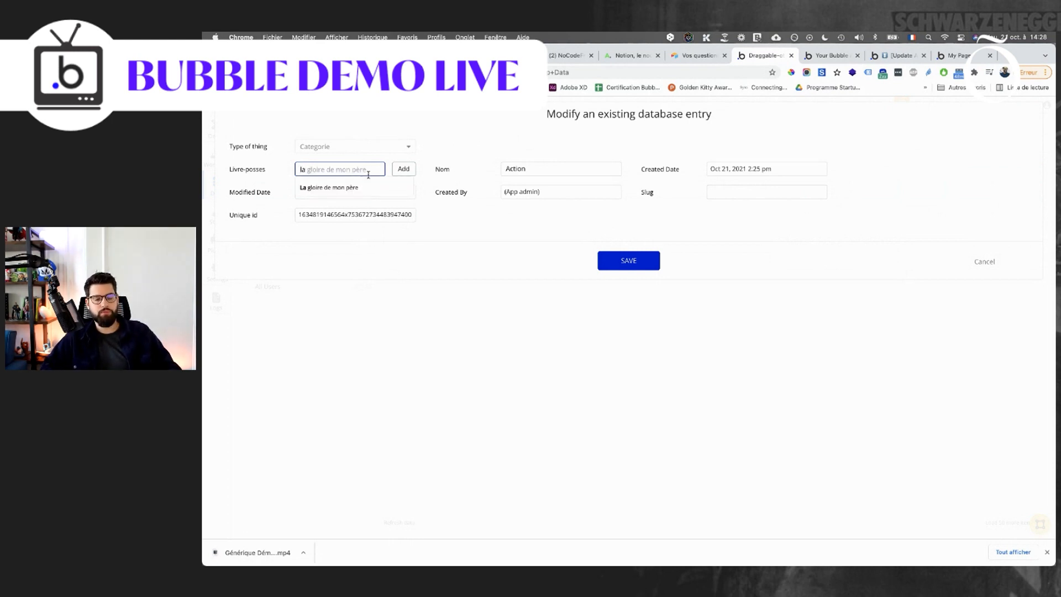
pyautogui.click(344, 188)
pyautogui.click(403, 172)
pyautogui.click(614, 260)
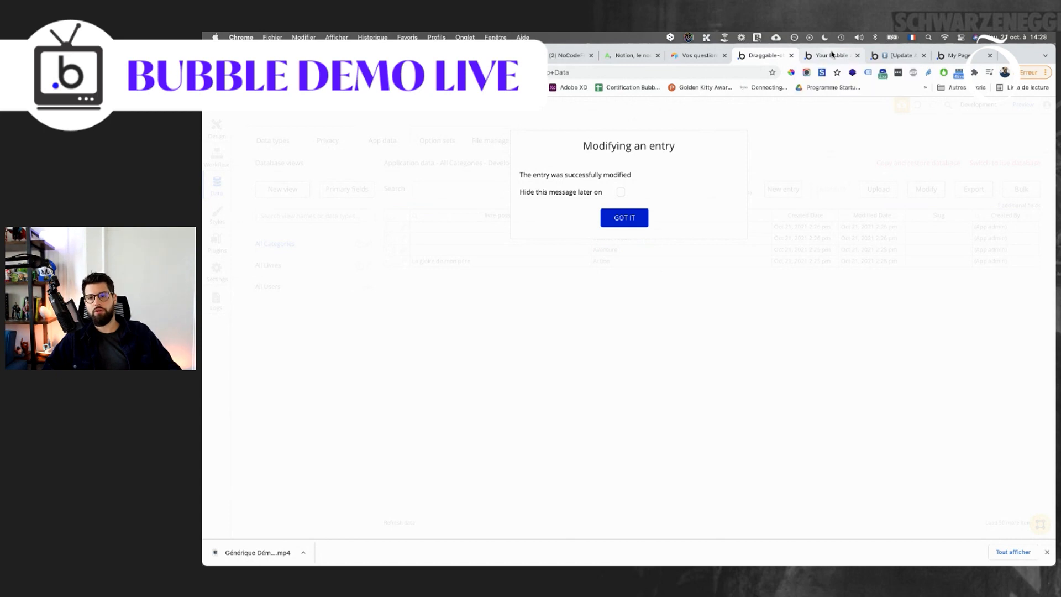
# Check the running preview page for the books listed under each category.
pyautogui.click(832, 55)
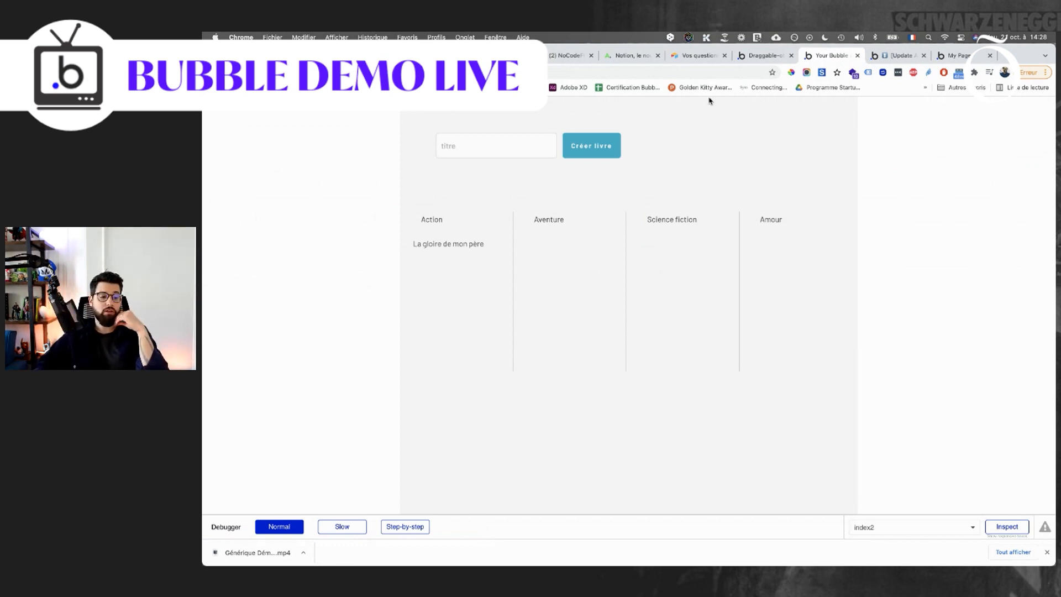
pyautogui.click(516, 153)
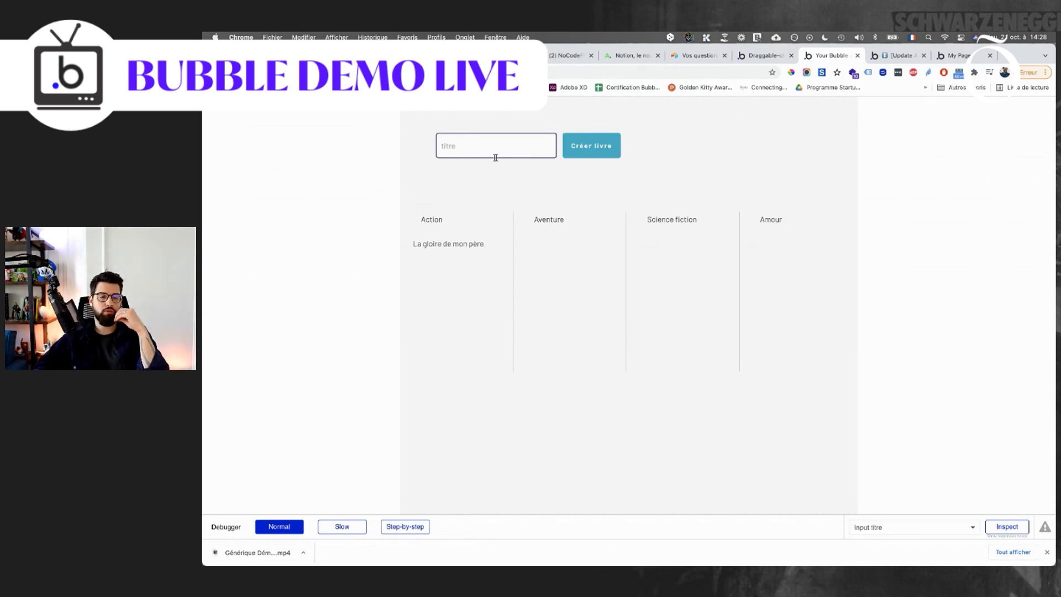
pyautogui.click(717, 119)
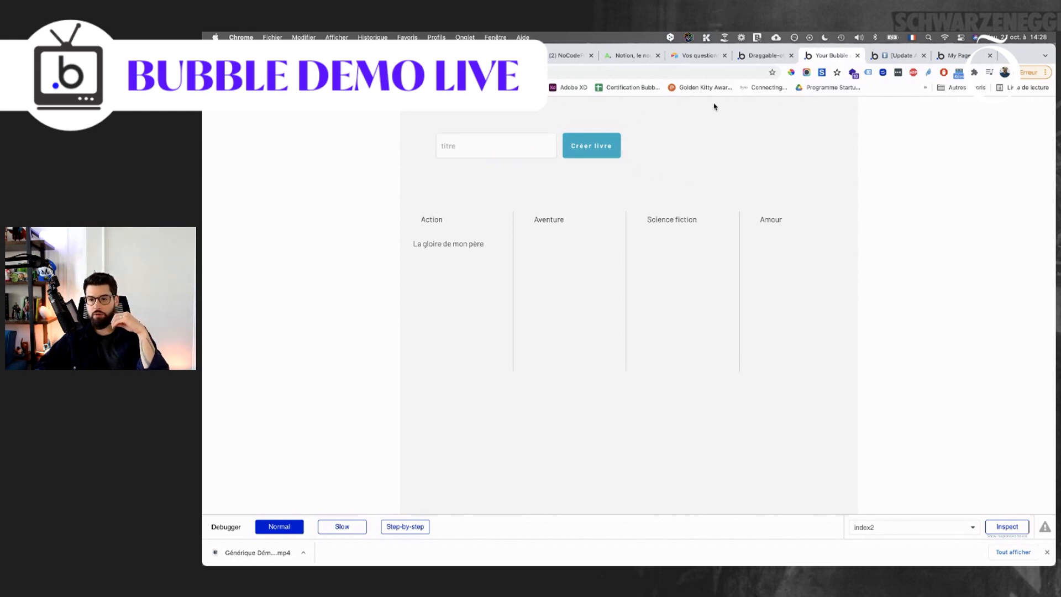
pyautogui.click(518, 335)
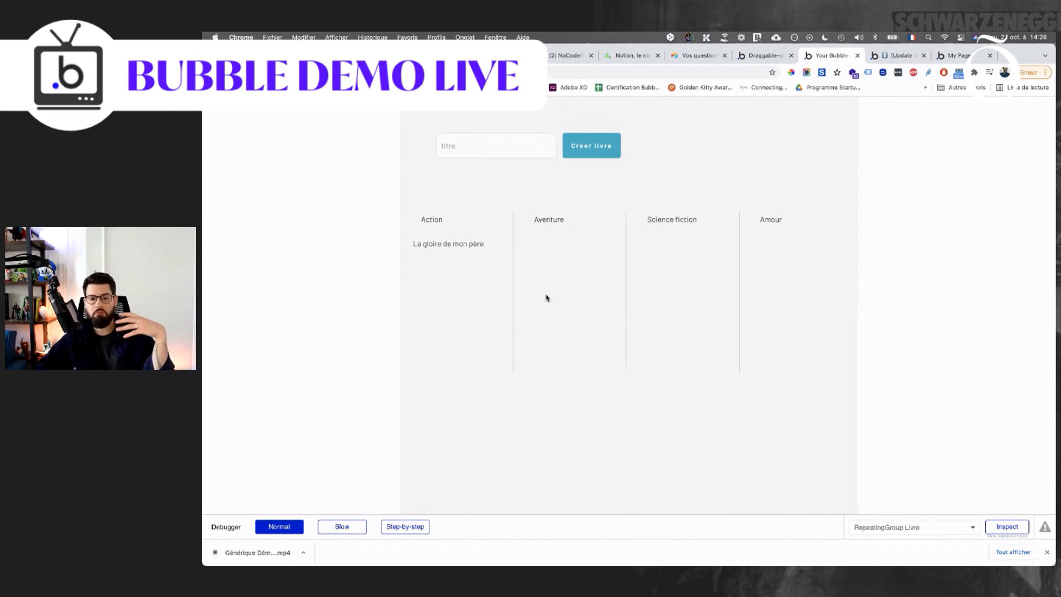
# Return to the page design and shift the title input and Créer livre button together toward the right side of the page.
pyautogui.click(740, 58)
pyautogui.click(605, 215)
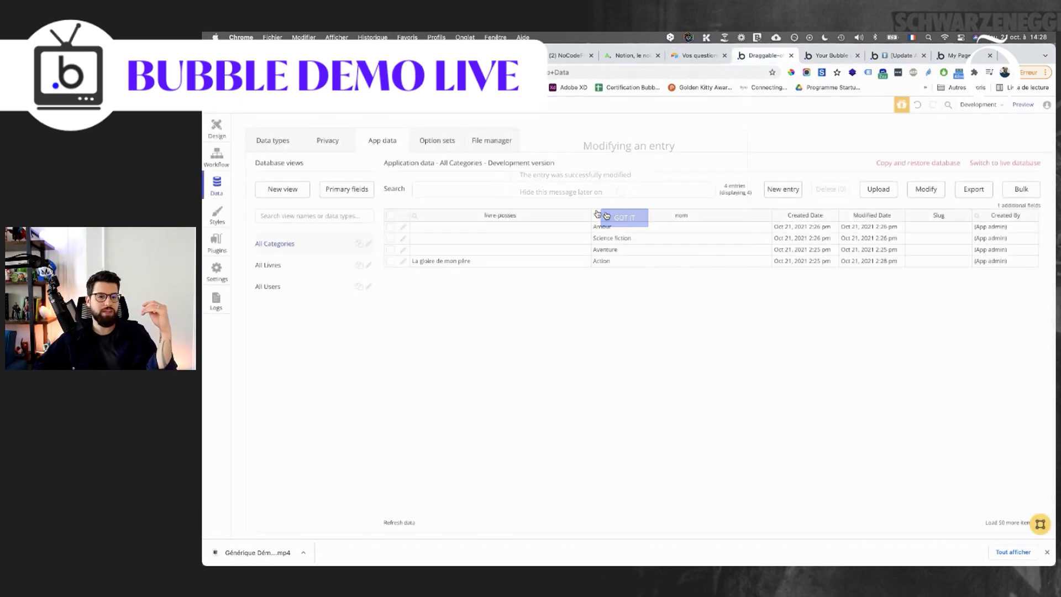
pyautogui.click(217, 127)
pyautogui.moveTo(426, 123); pyautogui.dragTo(774, 178)
pyautogui.moveTo(673, 176); pyautogui.dragTo(820, 177)
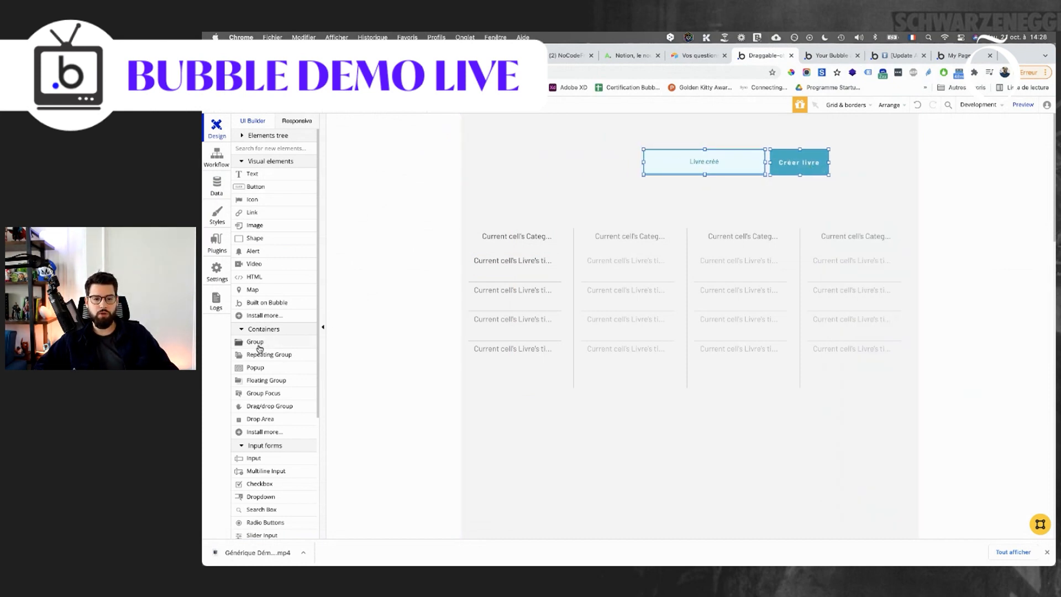
# Draw a drag/drop group about 161 by 60 px beside the title input, above the category columns.
pyautogui.scroll(-3, 271, 432)
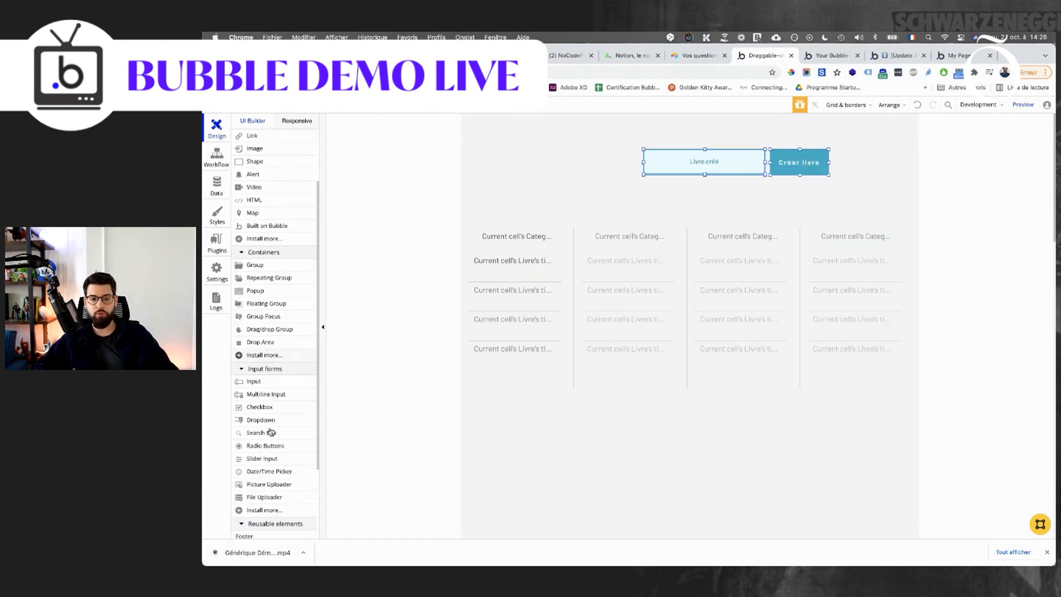
pyautogui.scroll(-4, 271, 432)
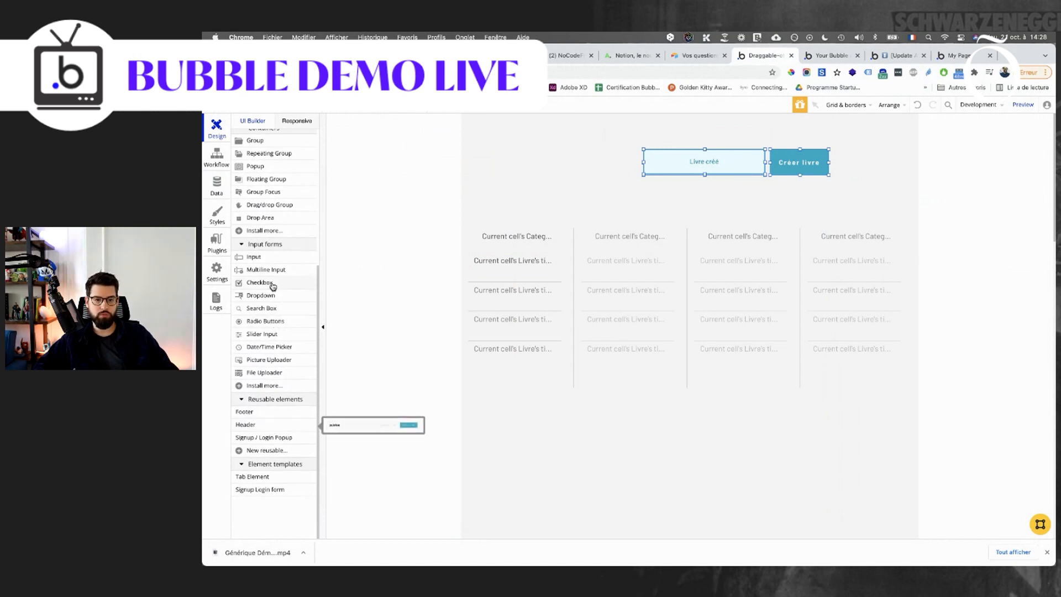
pyautogui.scroll(3, 280, 326)
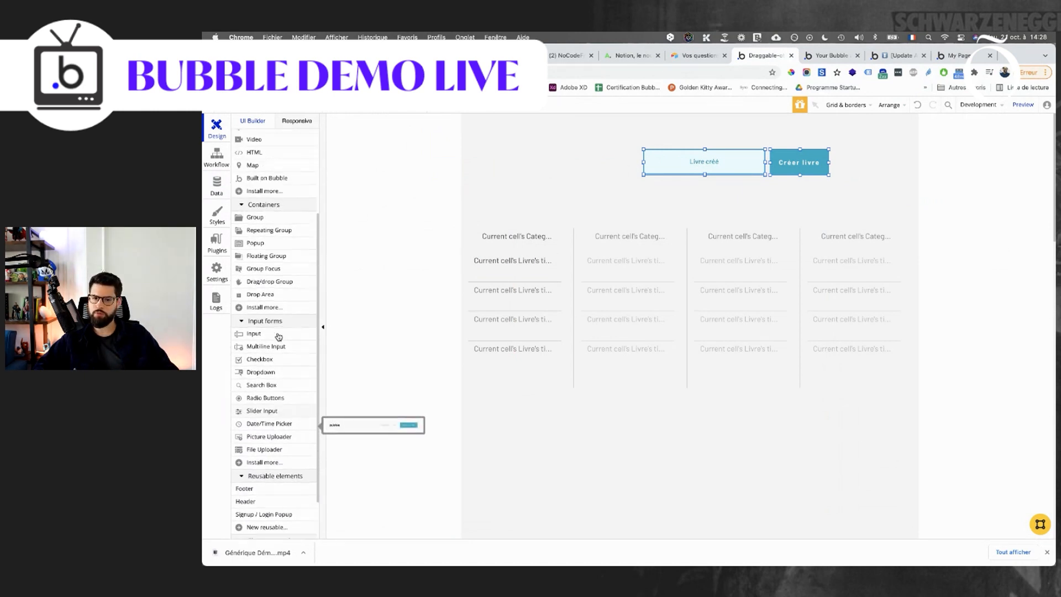
pyautogui.click(283, 302)
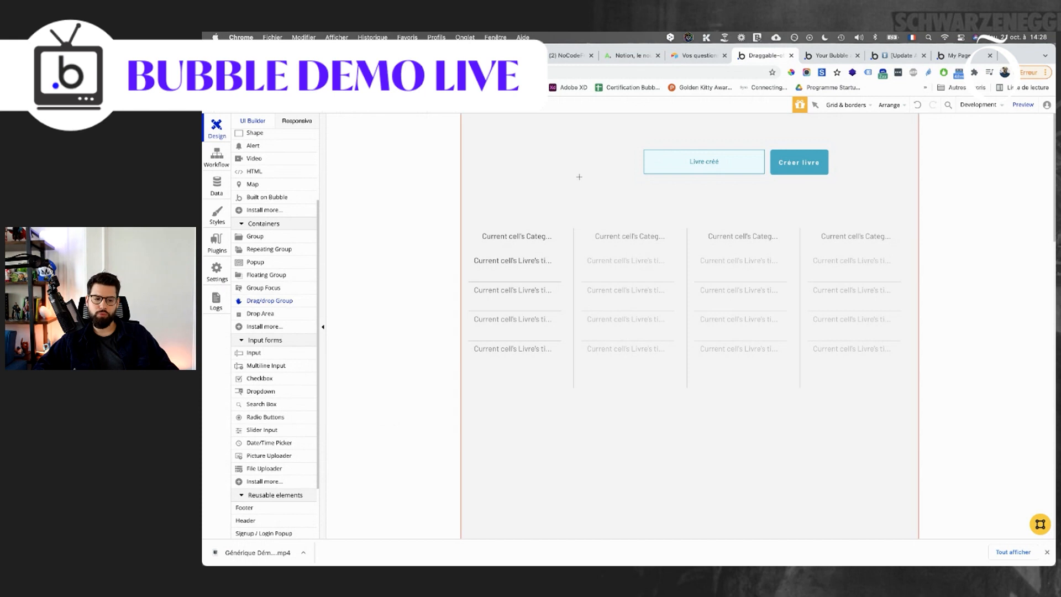
pyautogui.moveTo(574, 150)
pyautogui.mouseDown()
pyautogui.moveTo(620, 185)
pyautogui.moveTo(539, 165)
pyautogui.mouseUp()
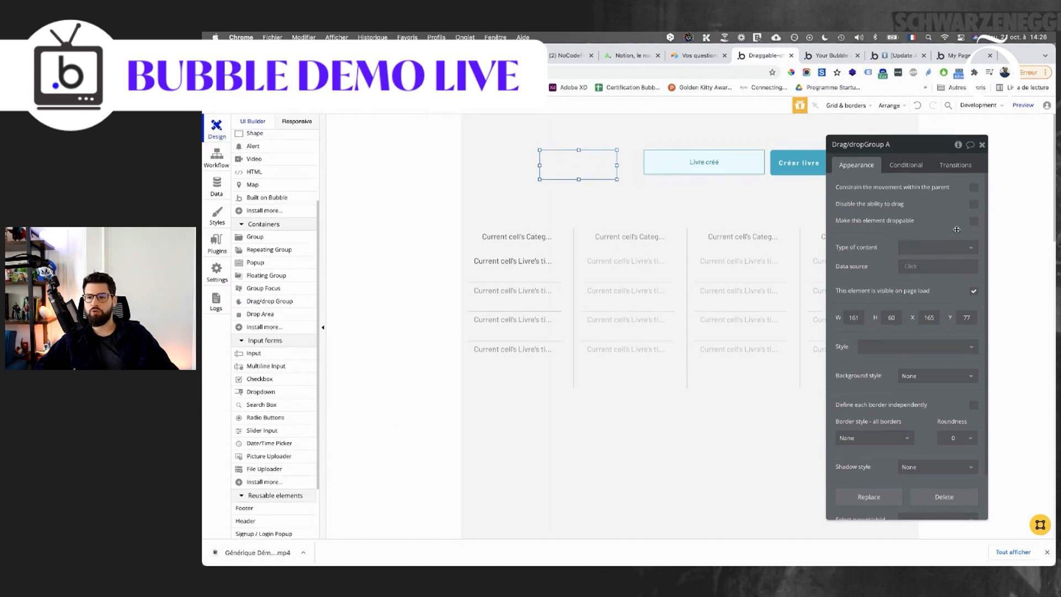
# Give the drag/drop group a flat blue background colour, #3A4D8F.
pyautogui.click(923, 379)
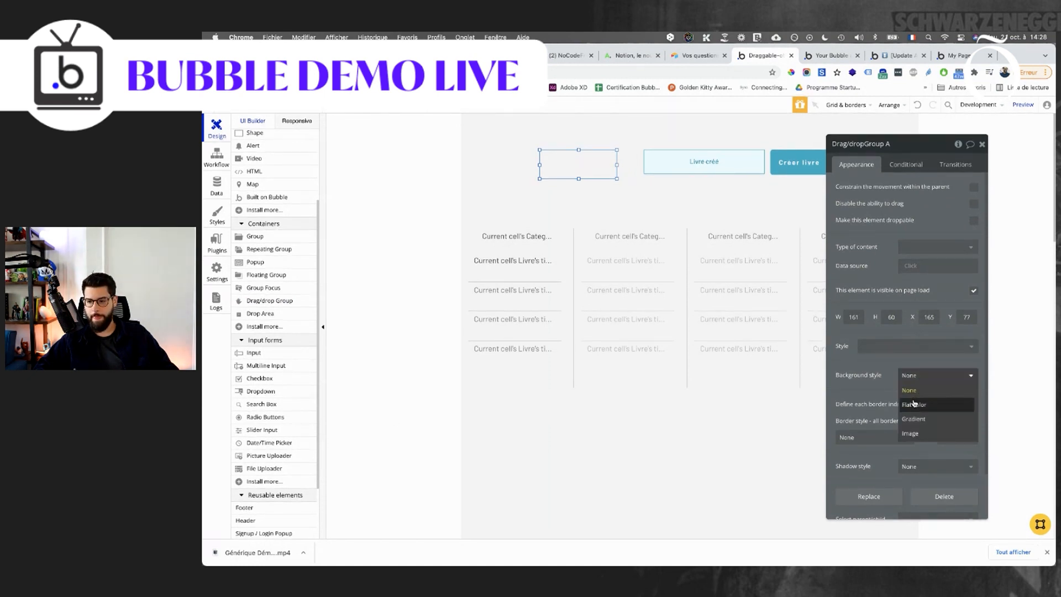
pyautogui.click(914, 419)
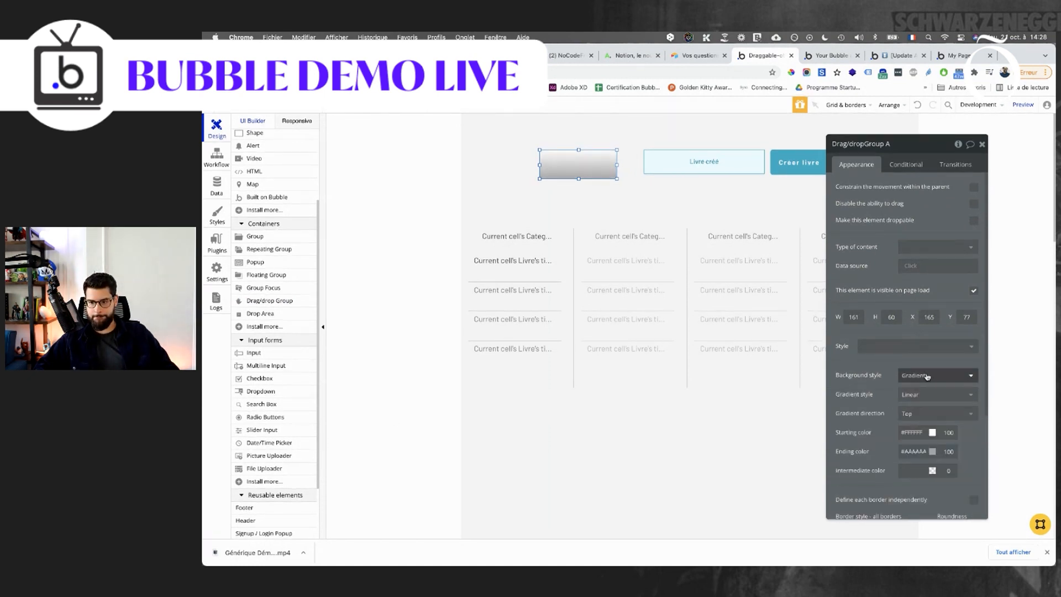
pyautogui.click(927, 376)
pyautogui.click(917, 405)
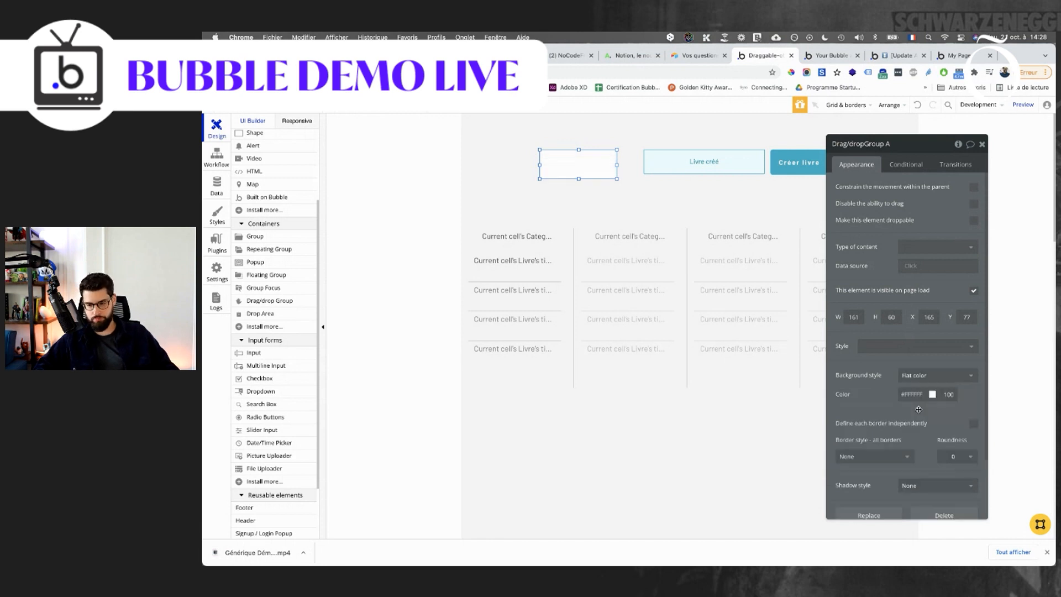
pyautogui.click(931, 394)
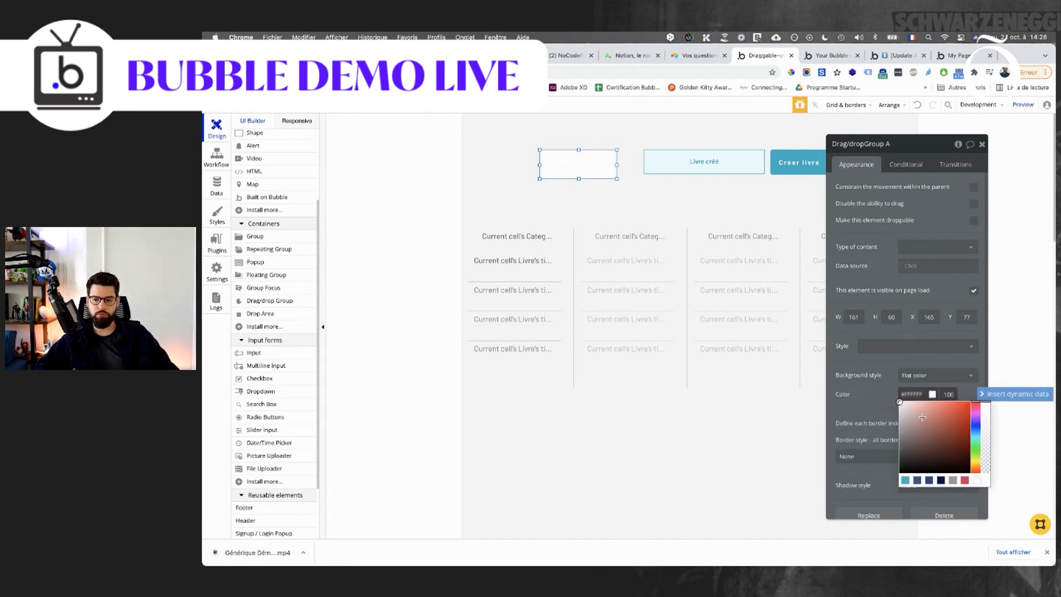
pyautogui.click(916, 481)
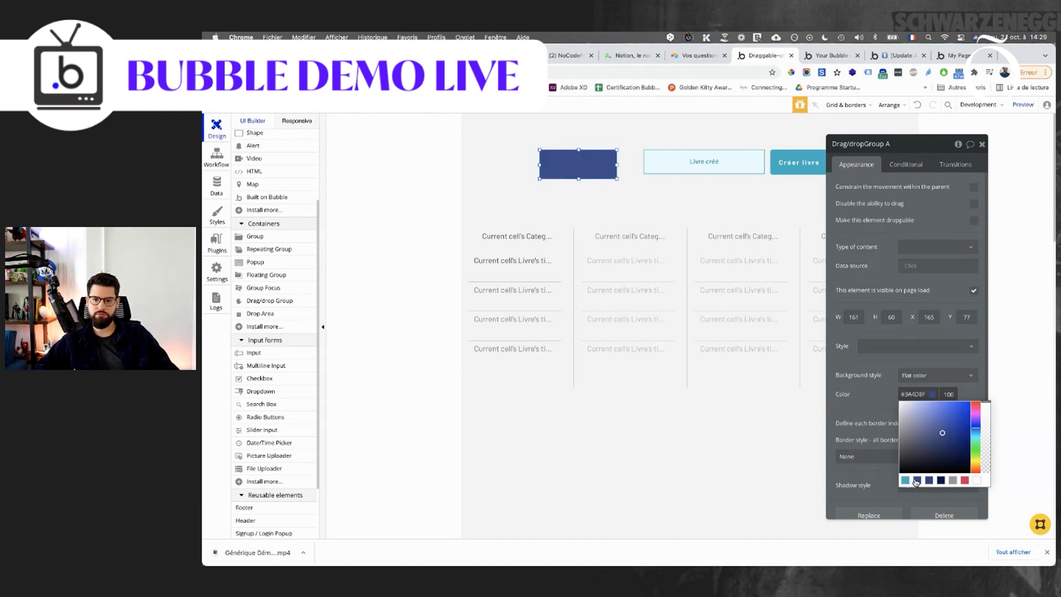
pyautogui.click(879, 389)
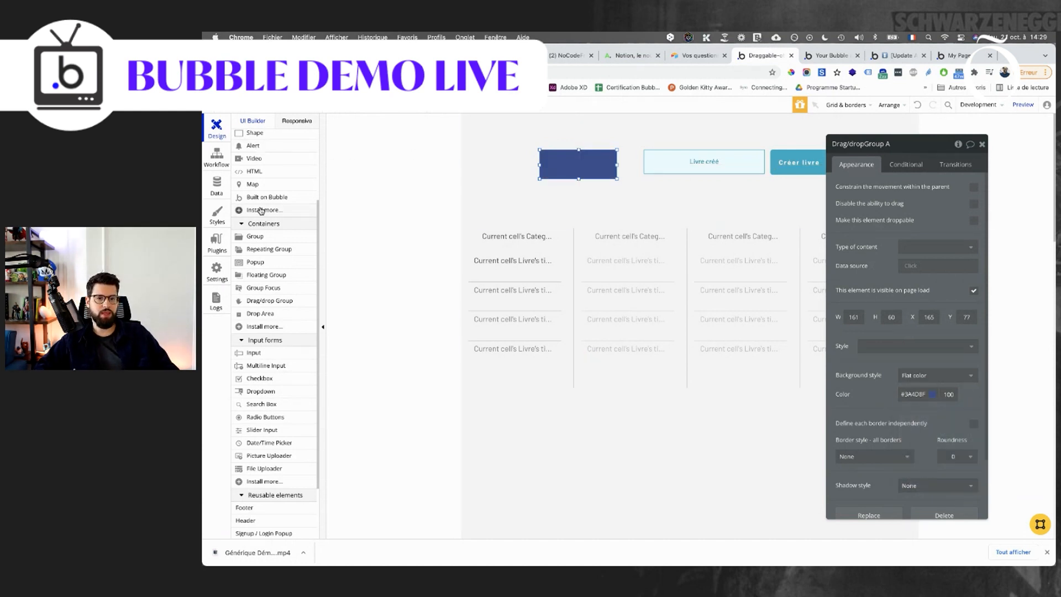
# Draw a text element about 123 by 28 px inside the blue drag/drop group.
pyautogui.scroll(4, 260, 210)
pyautogui.click(252, 174)
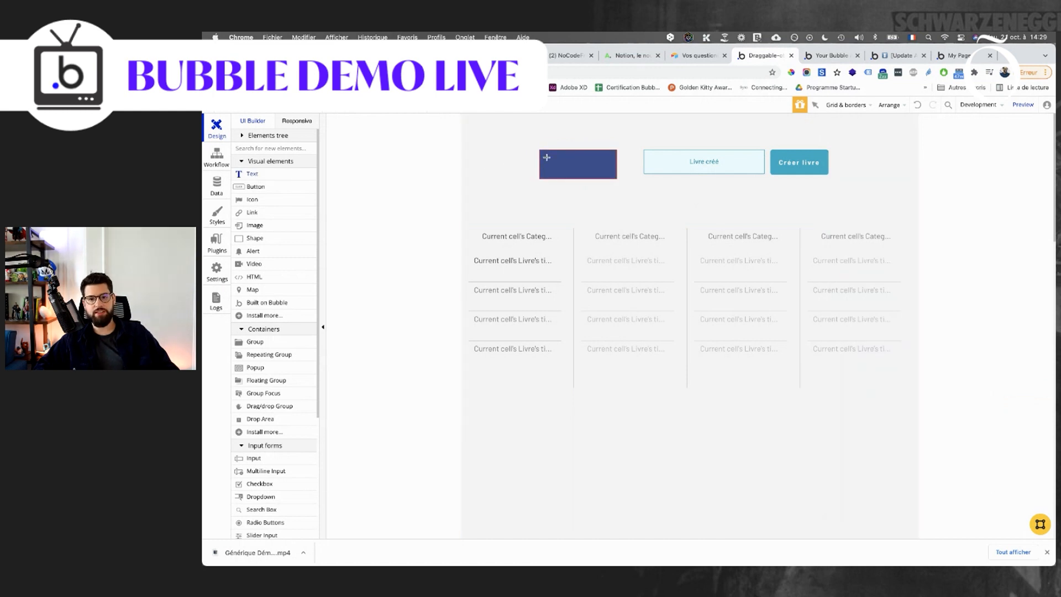
pyautogui.moveTo(605, 170); pyautogui.dragTo(606, 171)
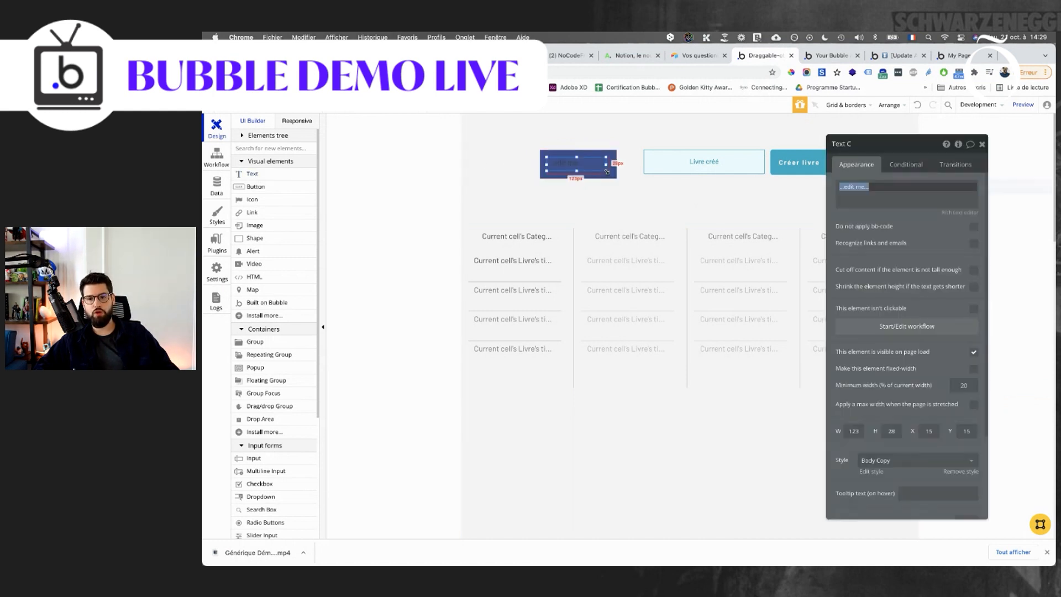
# Insert a dynamic search for things of type Livre as the new text element's content.
pyautogui.click(984, 188)
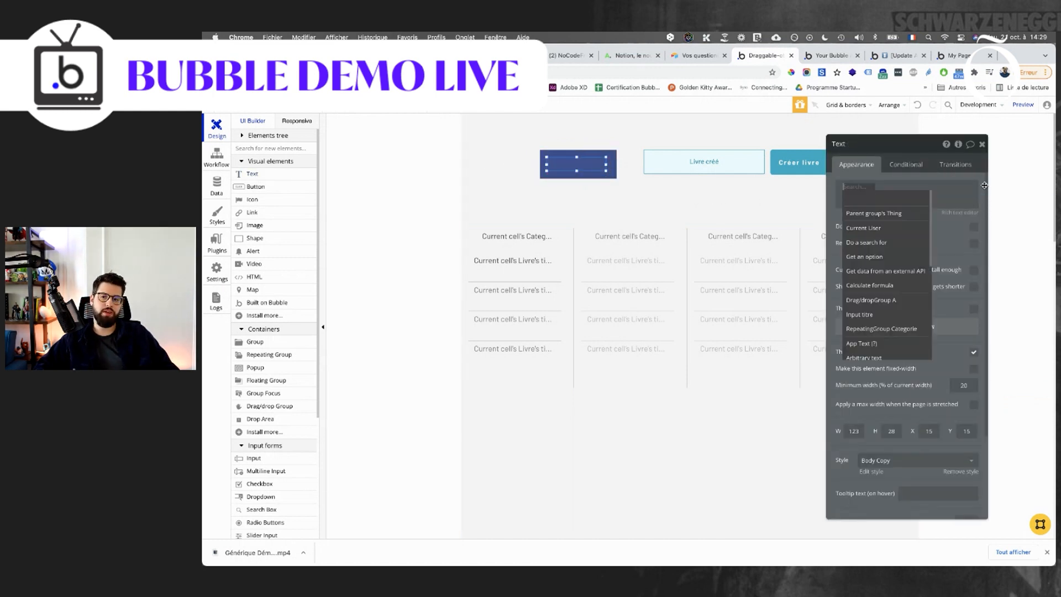
pyautogui.click(879, 242)
pyautogui.click(766, 168)
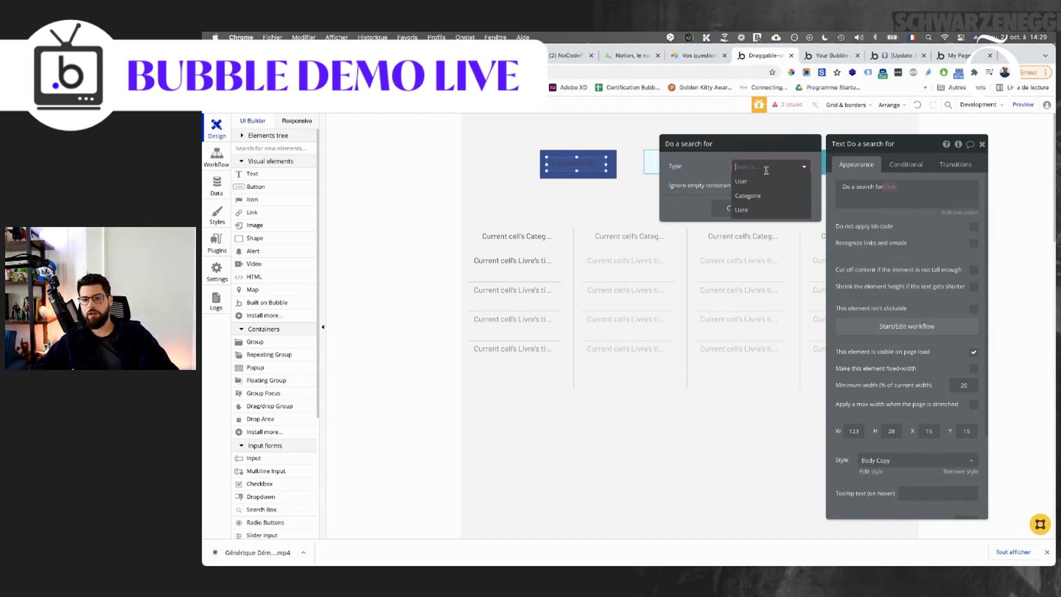
pyautogui.click(749, 209)
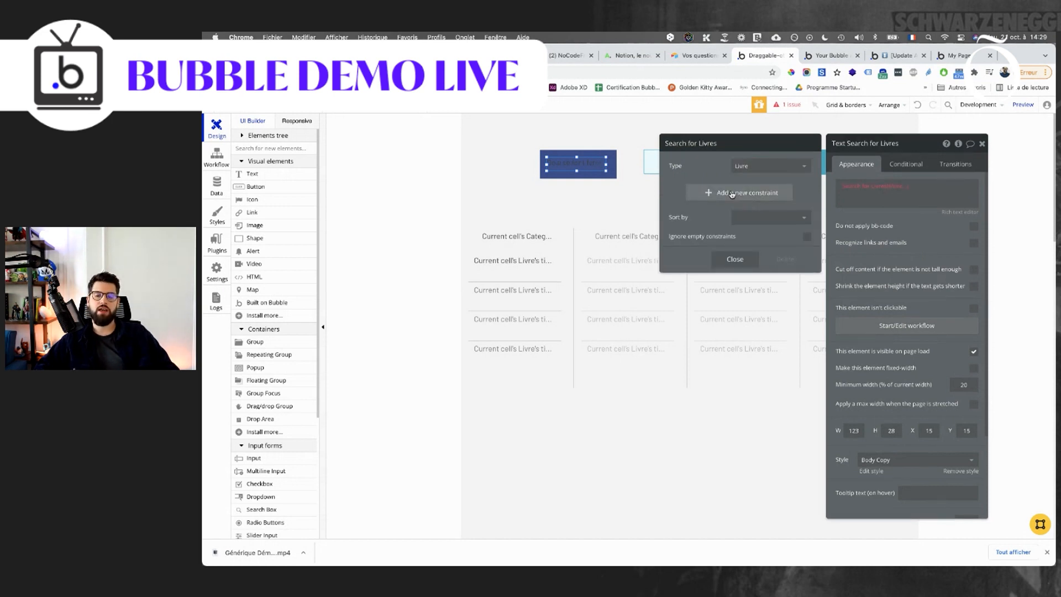
pyautogui.click(733, 194)
pyautogui.click(684, 189)
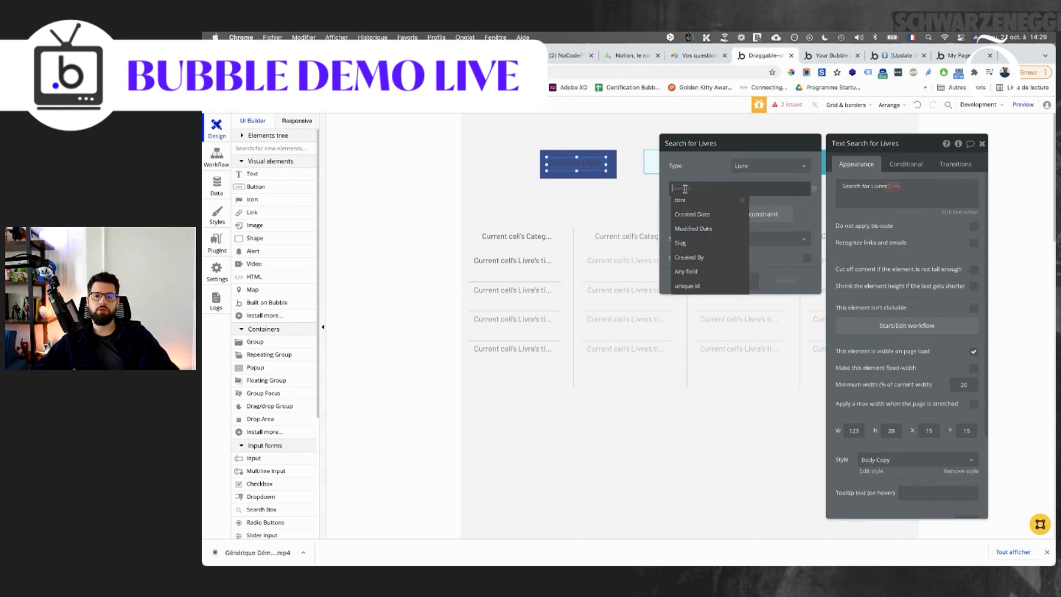
pyautogui.click(812, 189)
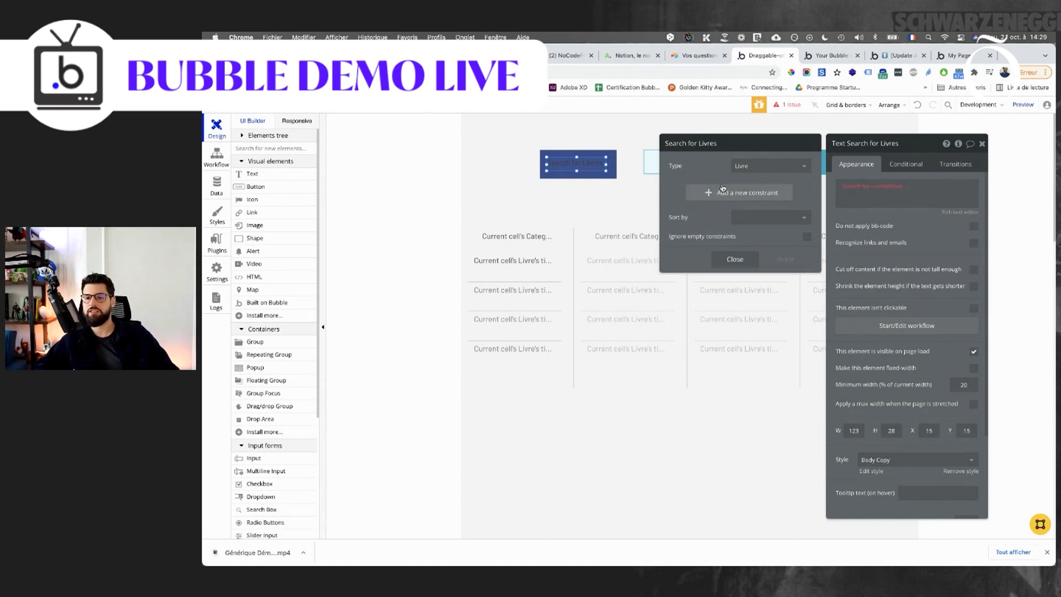
# Extend the text's Livres search expression with the last item's titre.
pyautogui.click(898, 187)
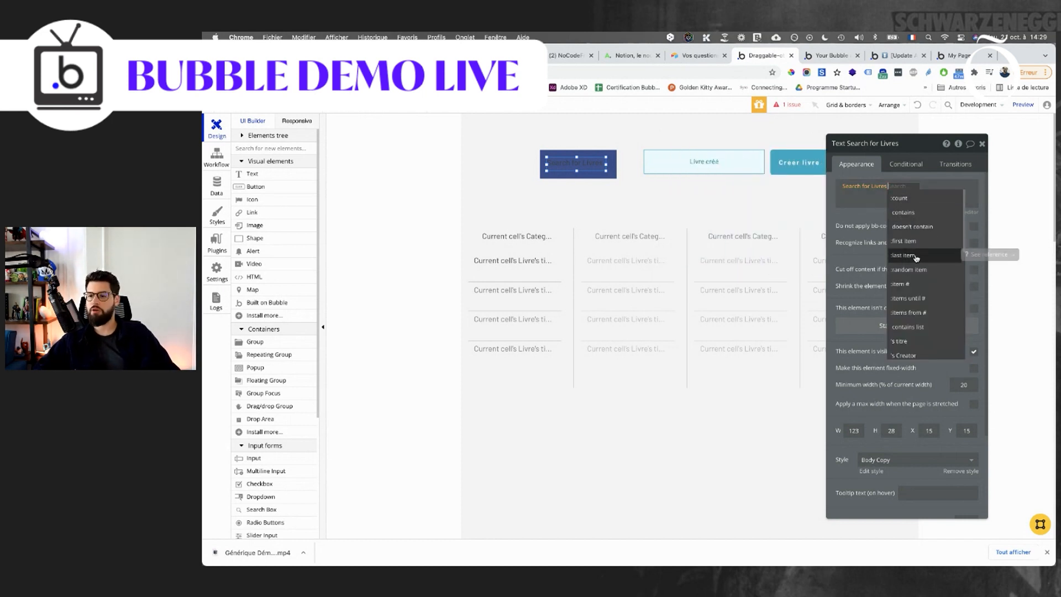
pyautogui.click(915, 255)
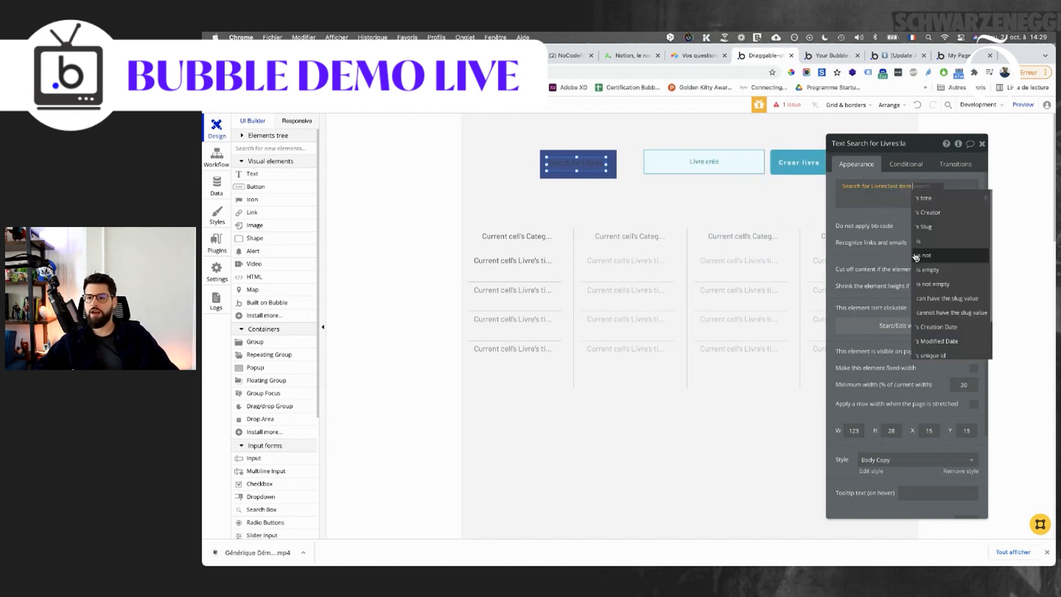
pyautogui.click(935, 197)
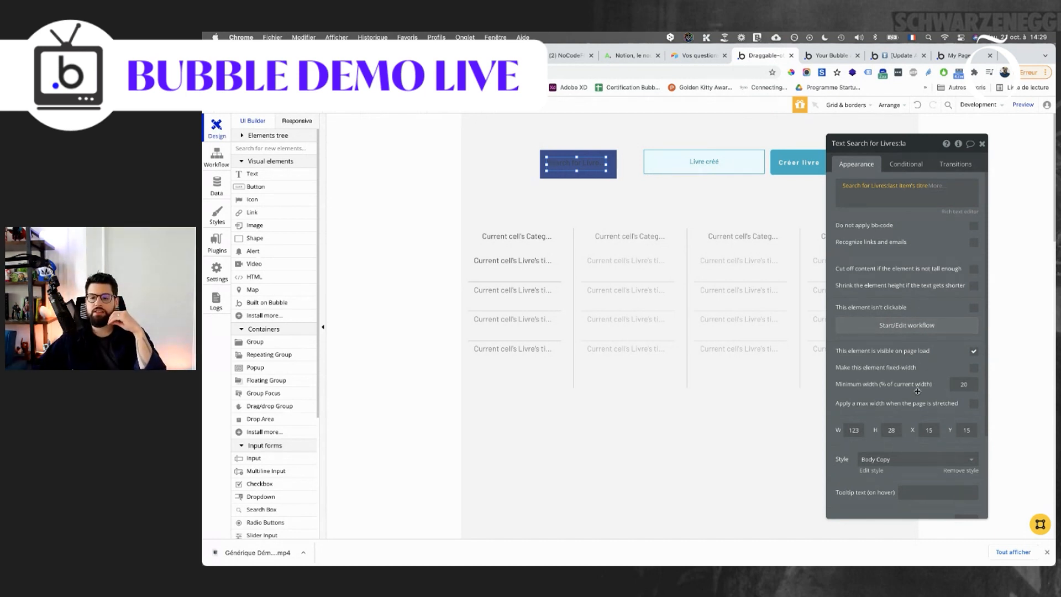
# Detach the Body Copy style from the text element and set its font colour to white, #FFFFFF.
pyautogui.scroll(-3, 923, 310)
pyautogui.click(911, 374)
pyautogui.click(904, 386)
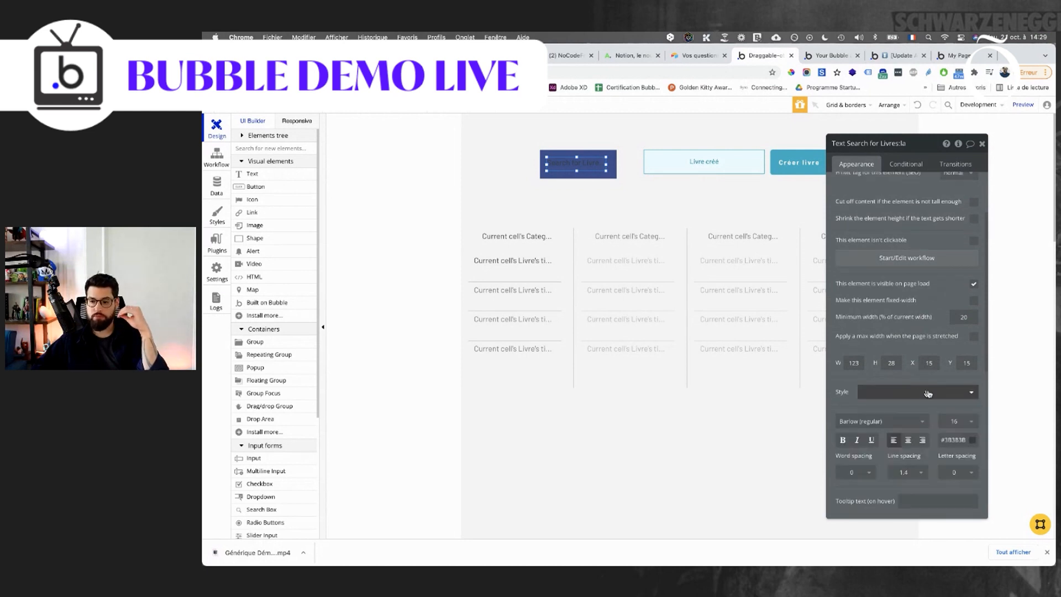
pyautogui.click(953, 440)
pyautogui.moveTo(951, 464); pyautogui.dragTo(861, 384)
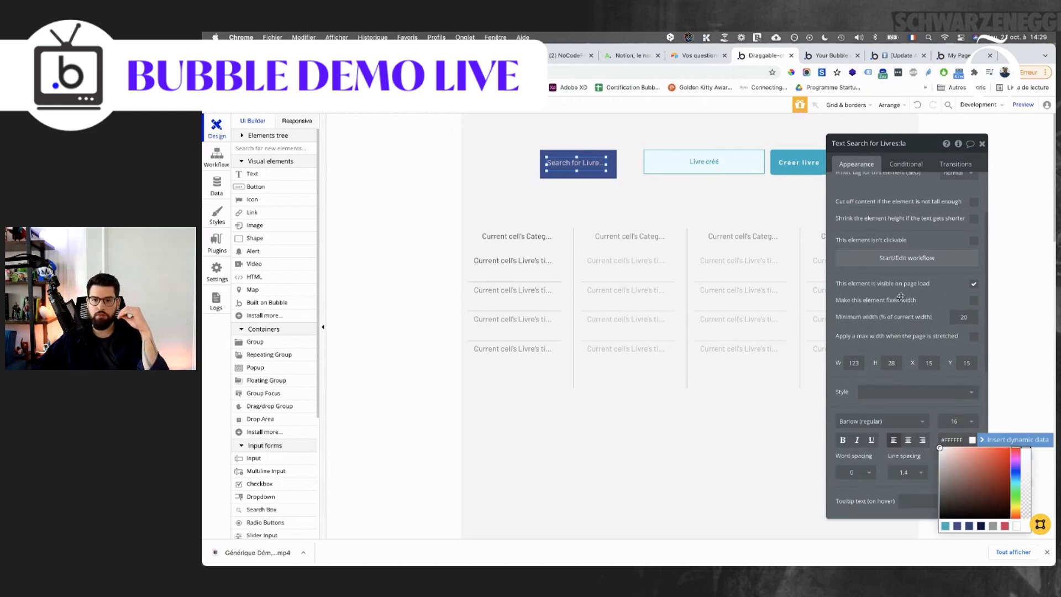
pyautogui.click(899, 293)
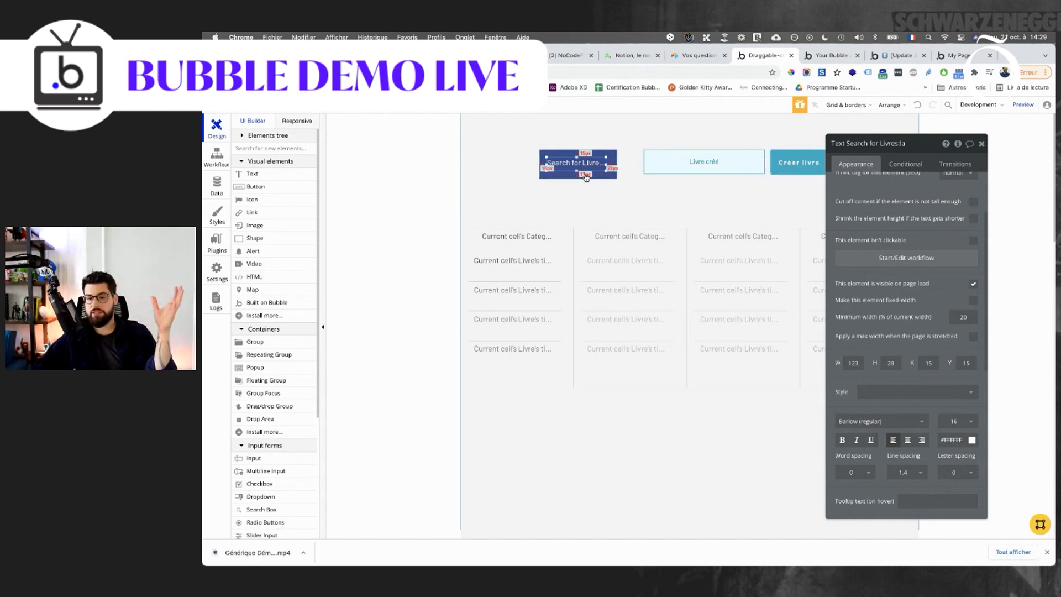
# Draw a drop area about 212 by 275 px over the first category's book list and send it to the back.
pyautogui.click(558, 175)
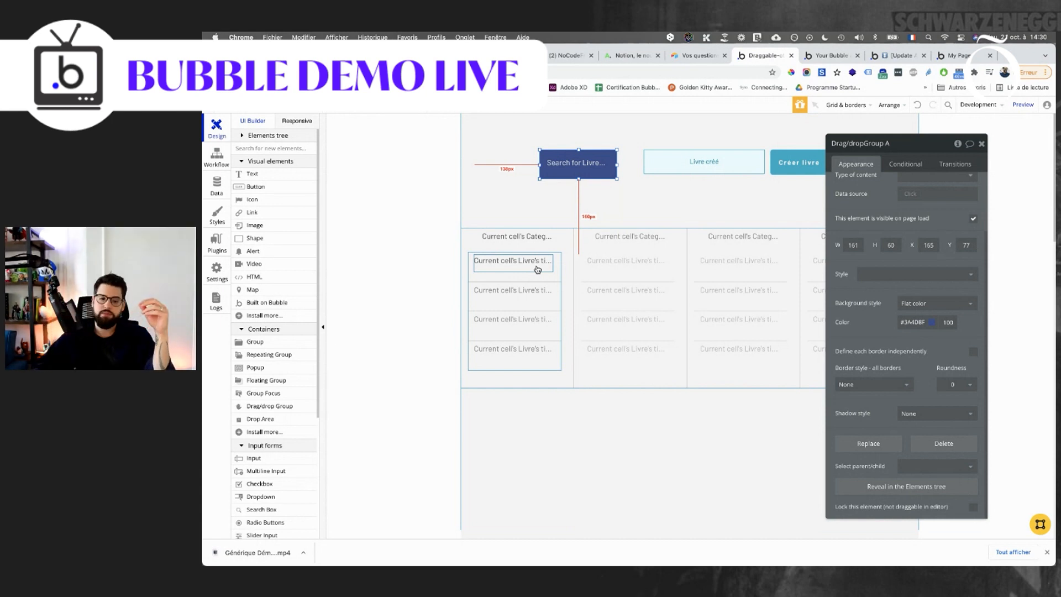
pyautogui.click(260, 419)
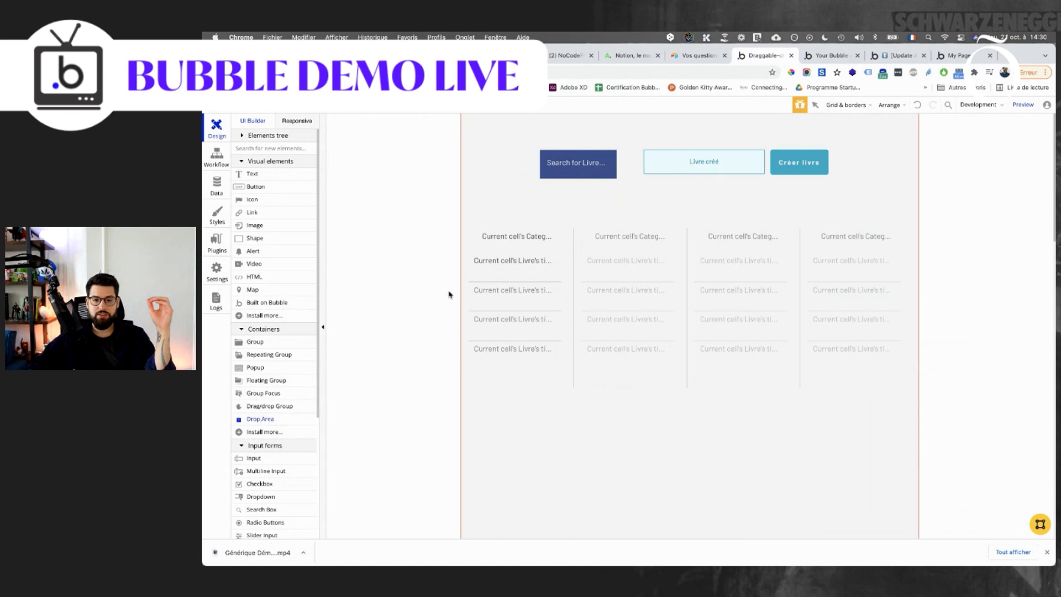
pyautogui.moveTo(466, 245); pyautogui.dragTo(567, 376)
pyautogui.click(522, 443)
pyautogui.click(520, 298)
pyautogui.rightClick(519, 298)
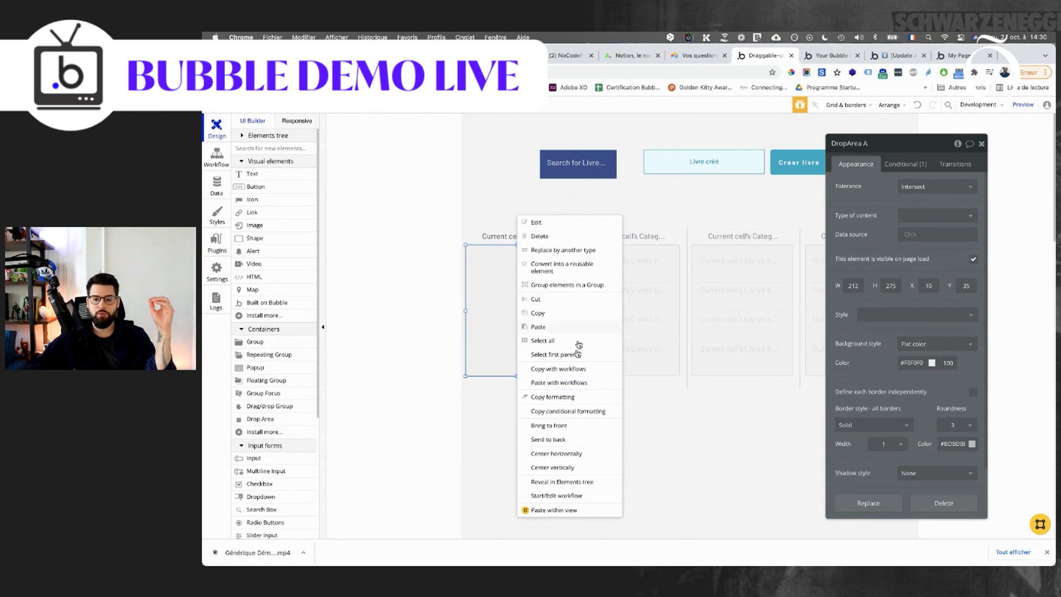
pyautogui.click(549, 439)
# Move the Livre repeating group inside the new drop area, positioned at X 7 and Y 12.
pyautogui.click(522, 317)
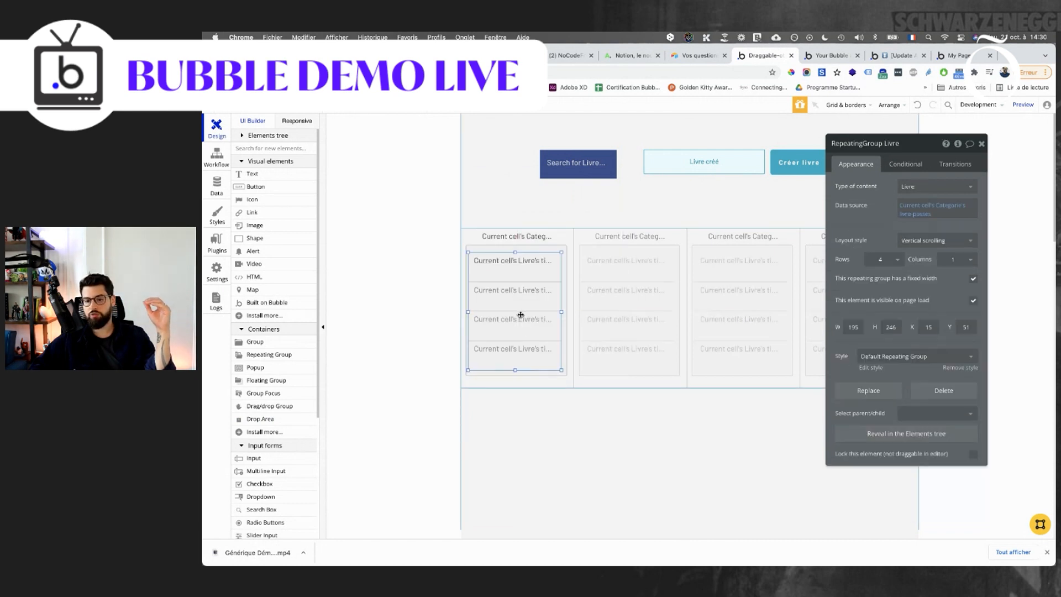
pyautogui.moveTo(521, 318); pyautogui.dragTo(523, 313)
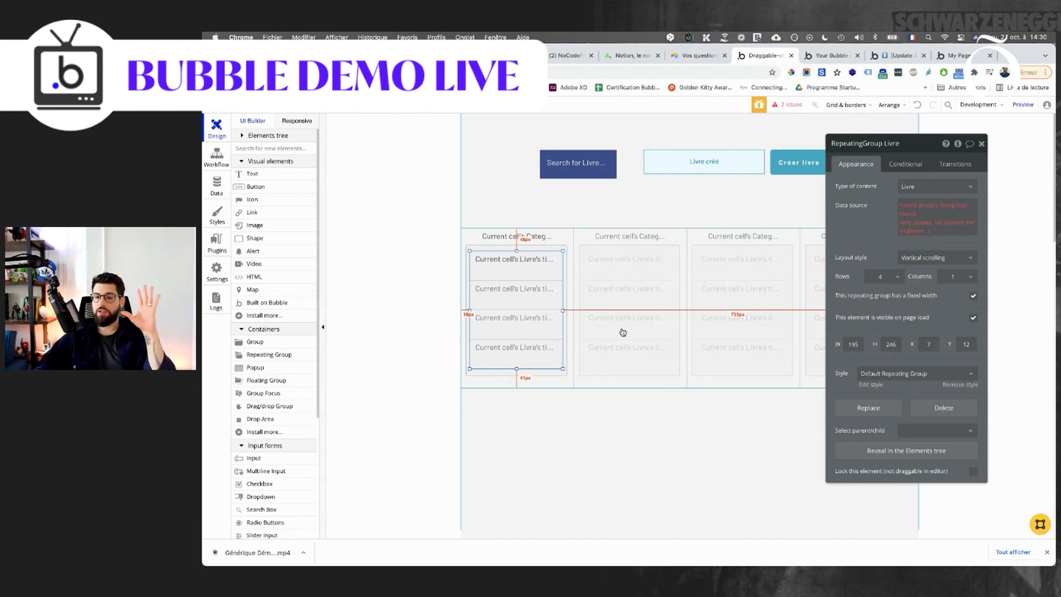
pyautogui.click(559, 372)
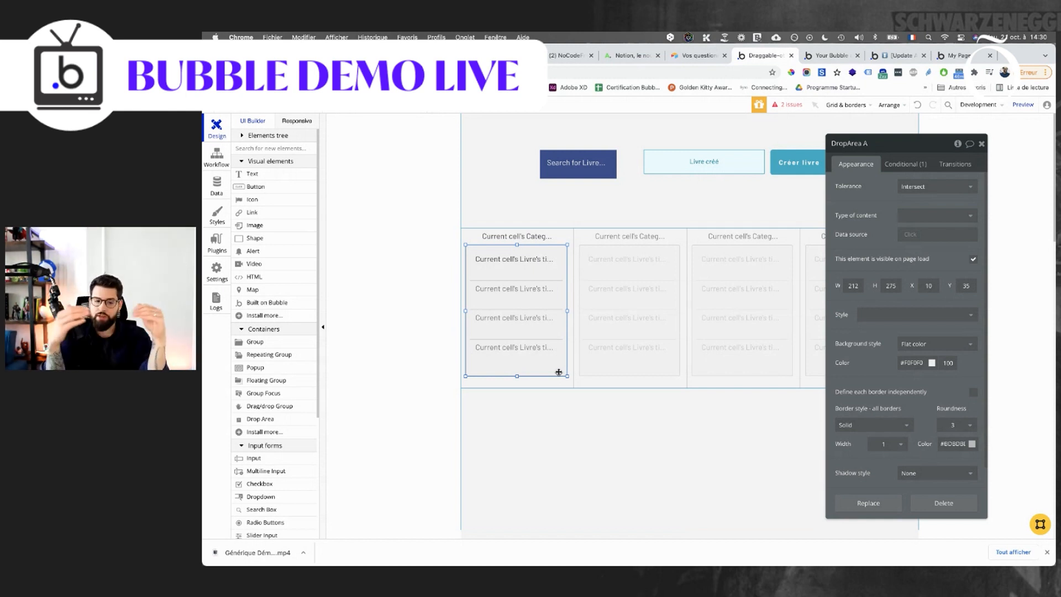
pyautogui.click(540, 346)
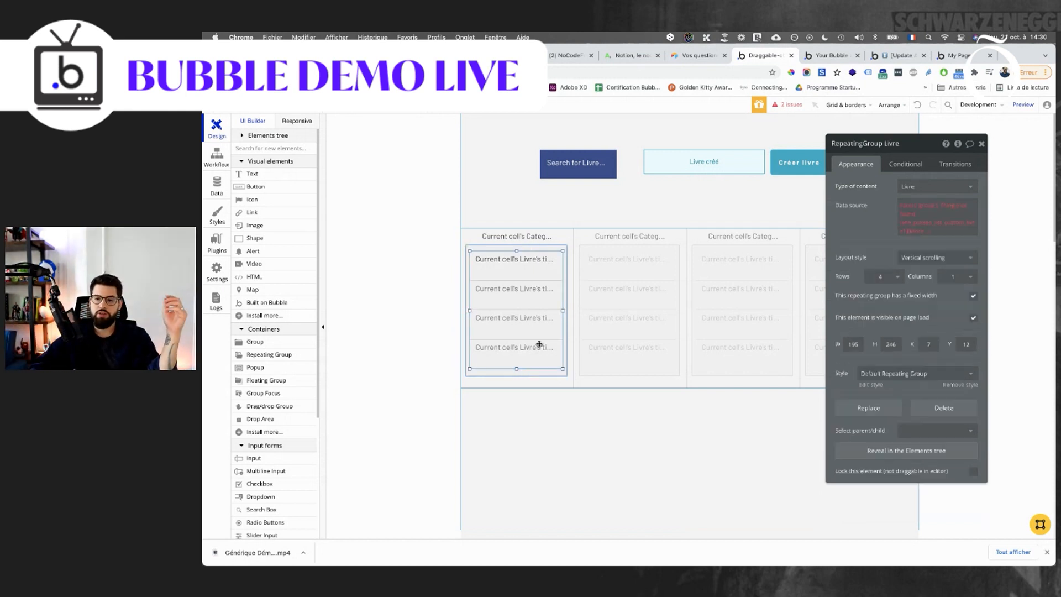
# Set the drop area's data source to Current cell's Categorie and its content type to Categorie.
pyautogui.click(524, 371)
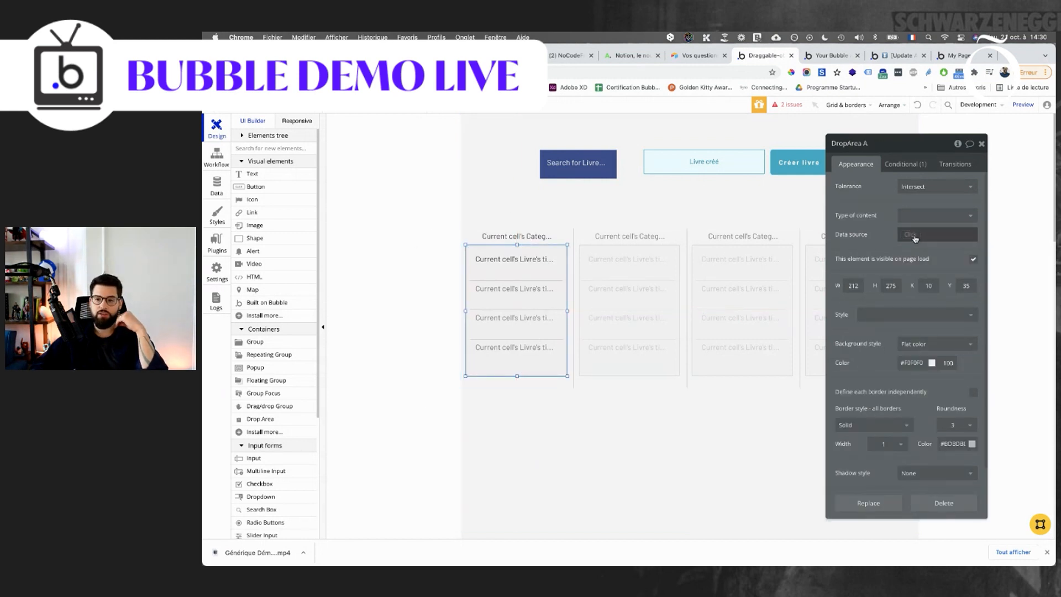
pyautogui.click(915, 236)
pyautogui.click(919, 257)
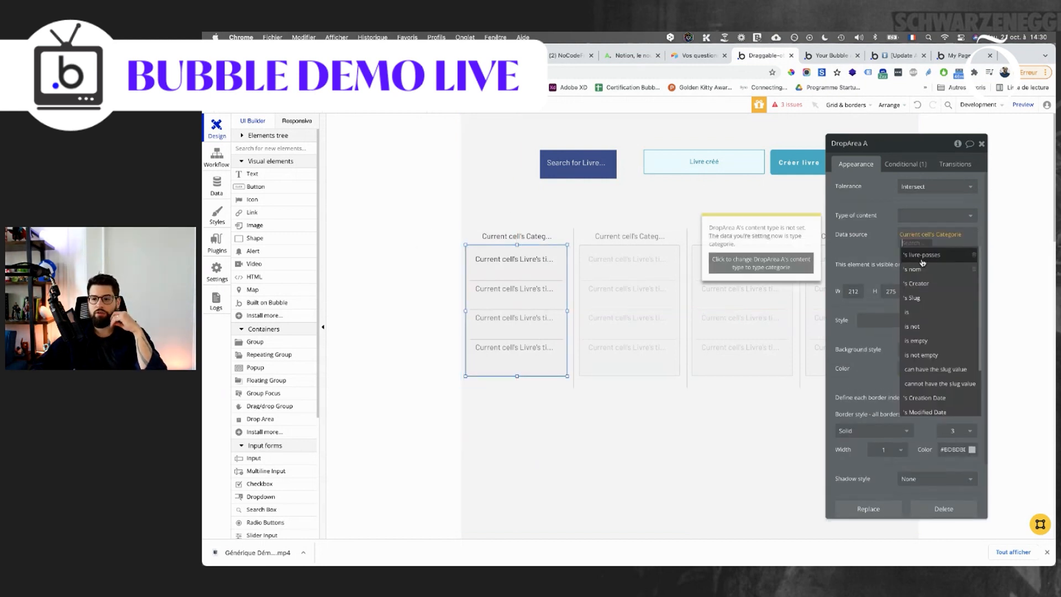
pyautogui.click(793, 268)
pyautogui.click(507, 305)
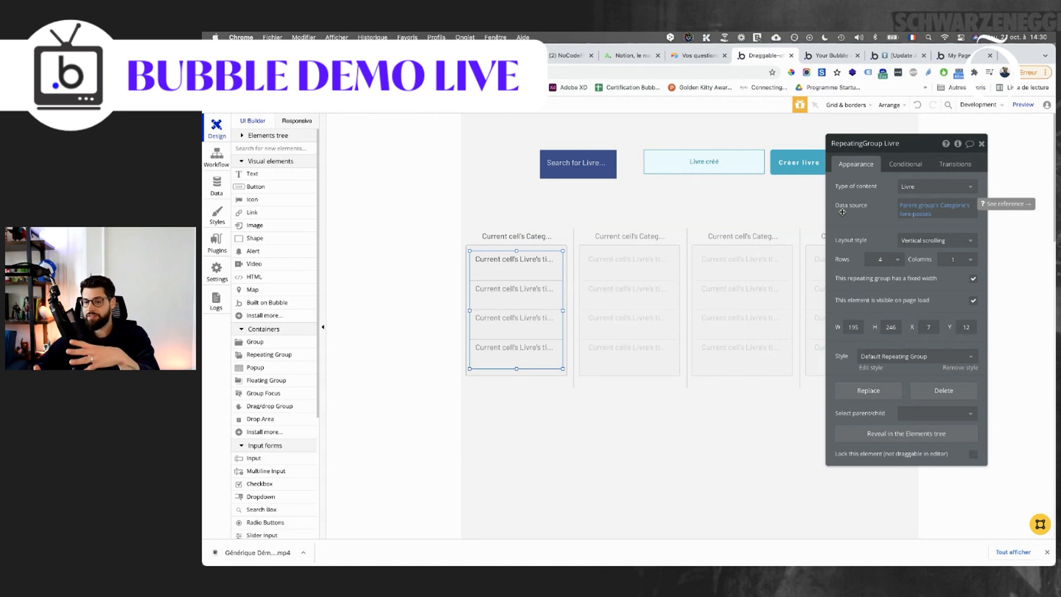
pyautogui.click(498, 252)
# Reload the app preview and test moving the draggable book group onto the first category column.
pyautogui.click(805, 58)
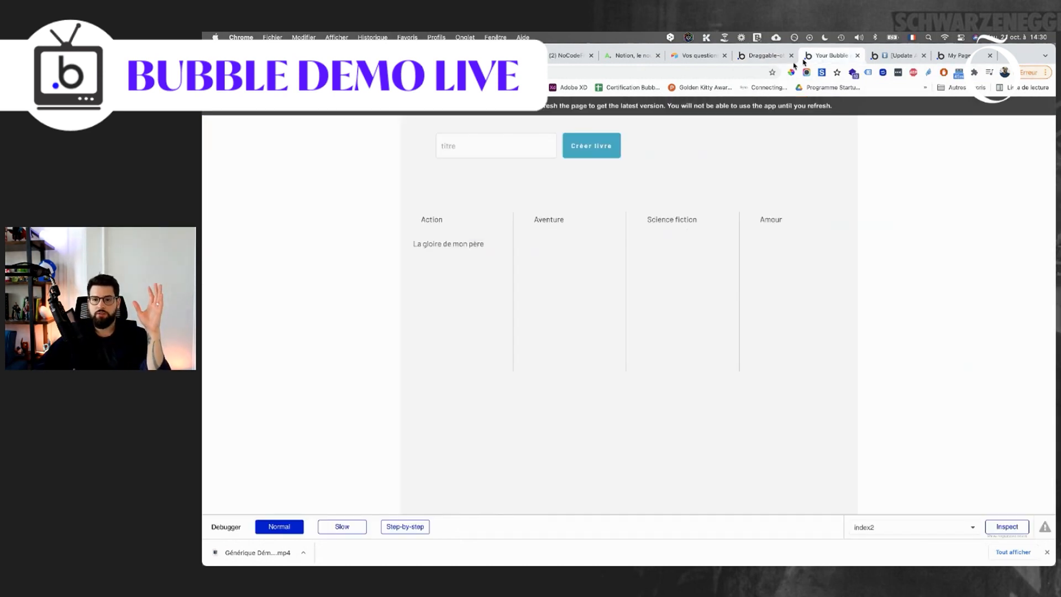
pyautogui.click(603, 103)
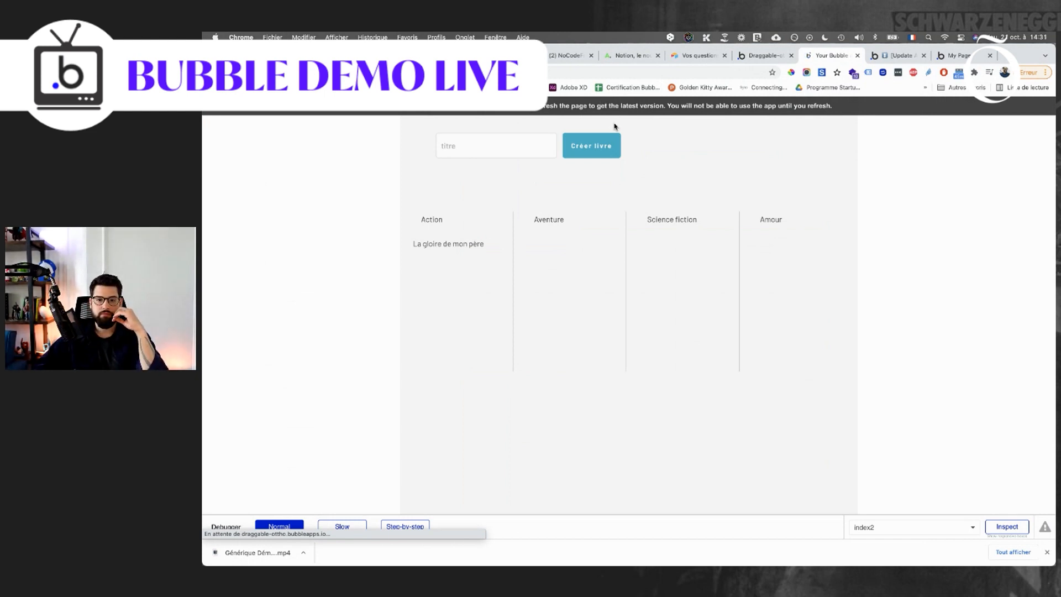
pyautogui.moveTo(510, 161); pyautogui.dragTo(448, 327)
# Return to the editor and make the blue drag/drop group droppable, with Hide group as its behaviour post drop.
pyautogui.click(769, 58)
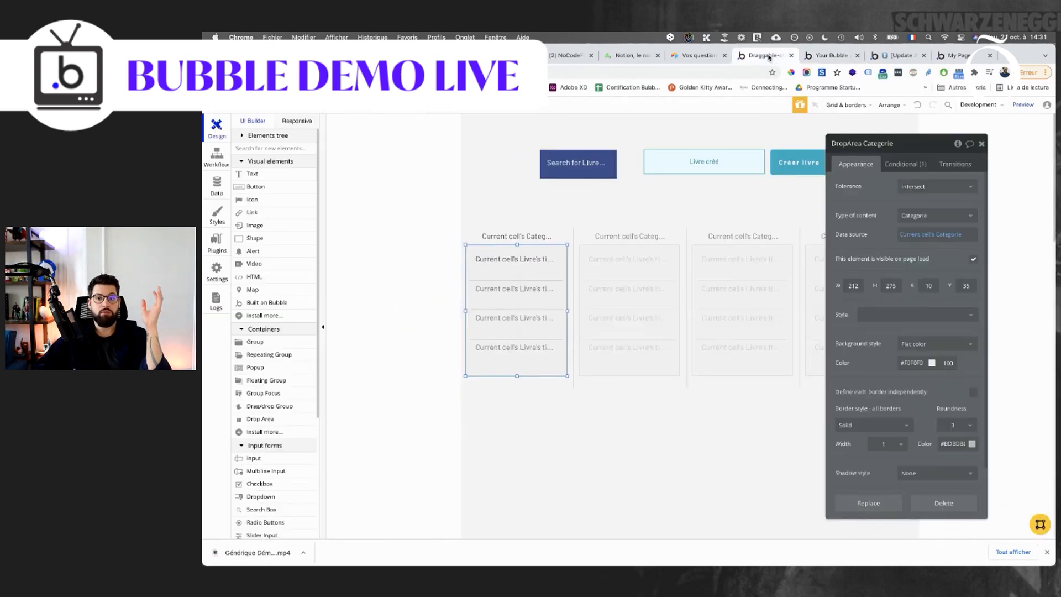
pyautogui.click(559, 175)
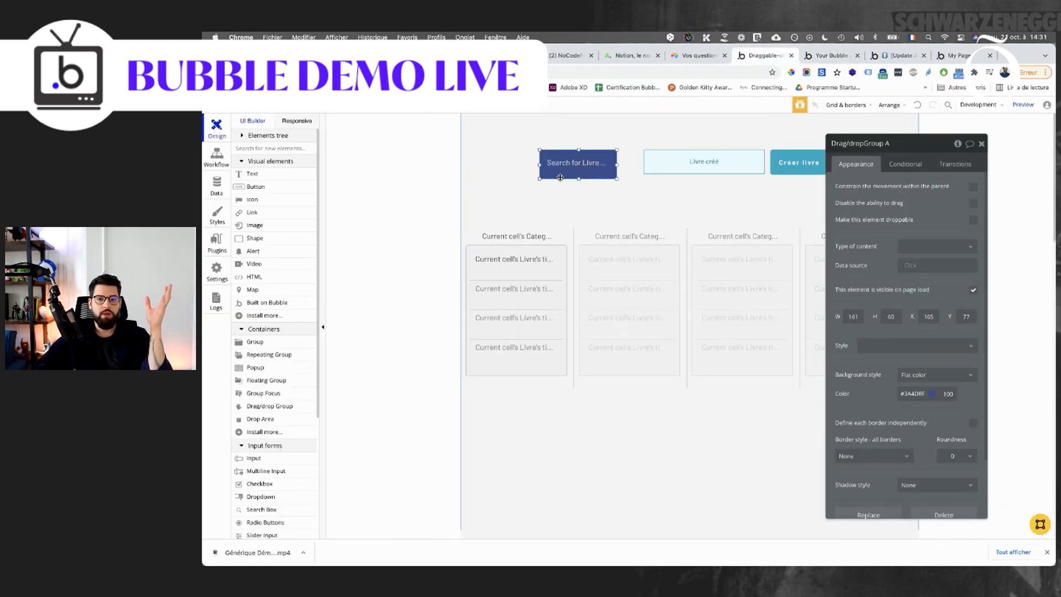
pyautogui.click(973, 220)
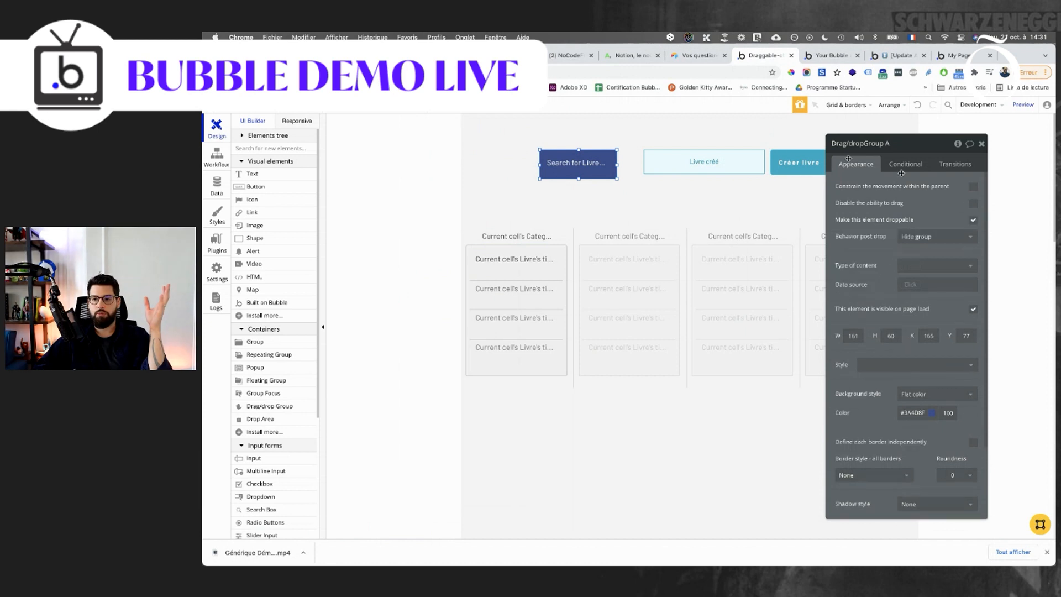
pyautogui.click(911, 237)
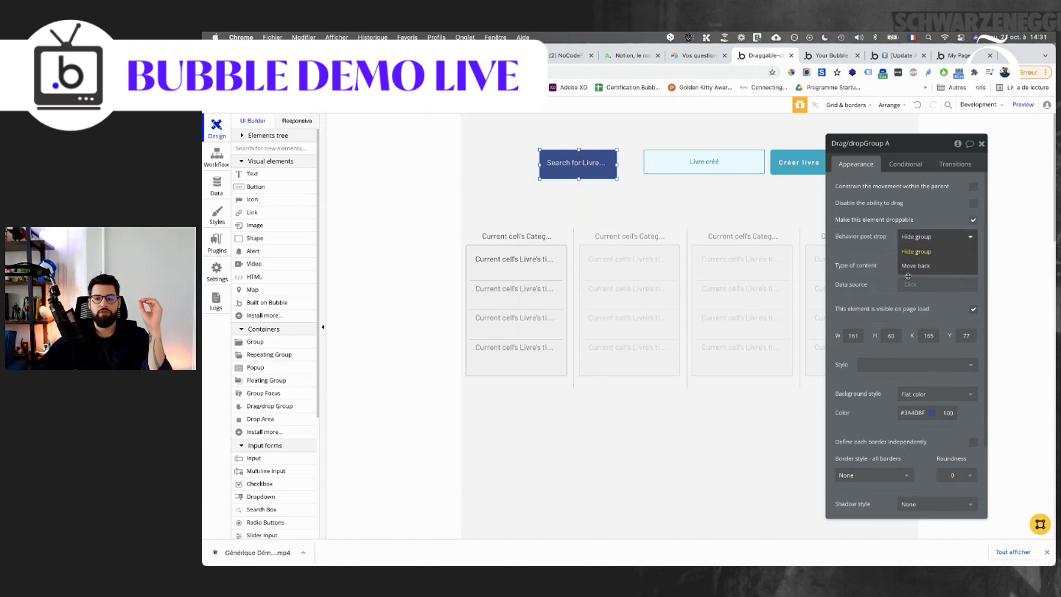
pyautogui.click(886, 236)
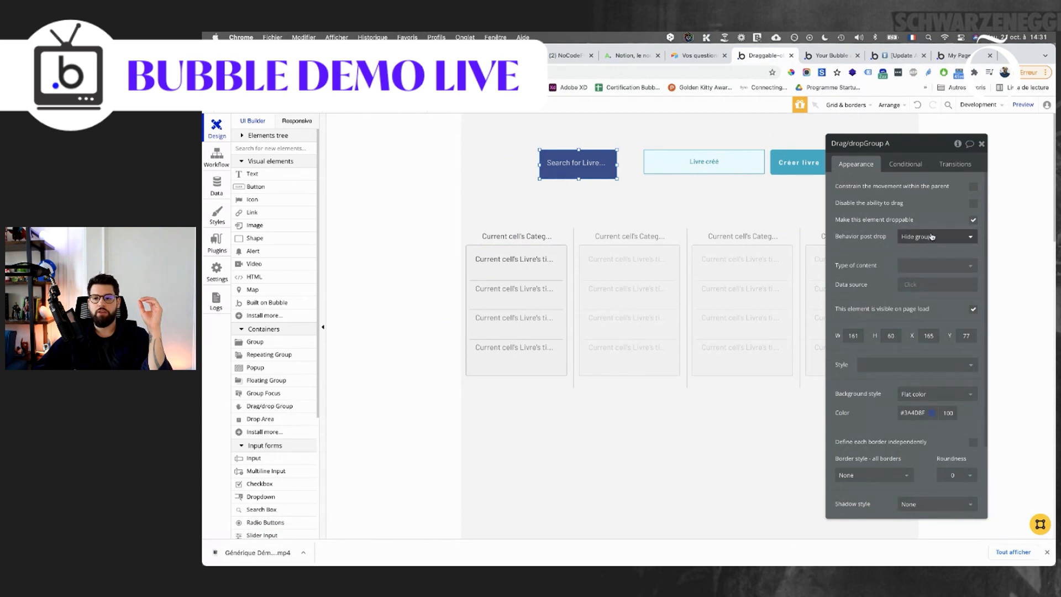
pyautogui.click(799, 162)
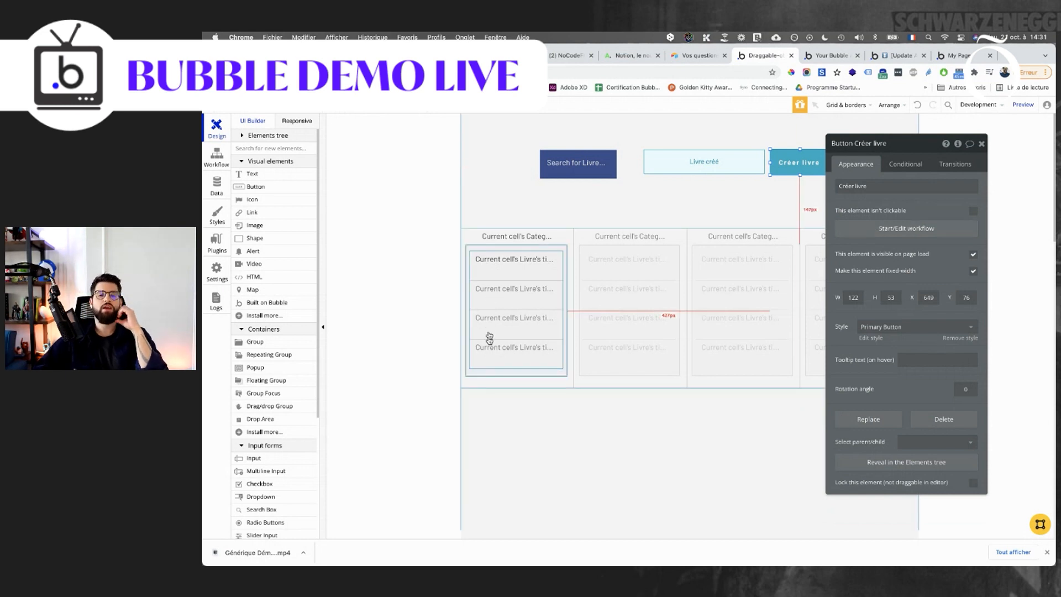
pyautogui.click(484, 370)
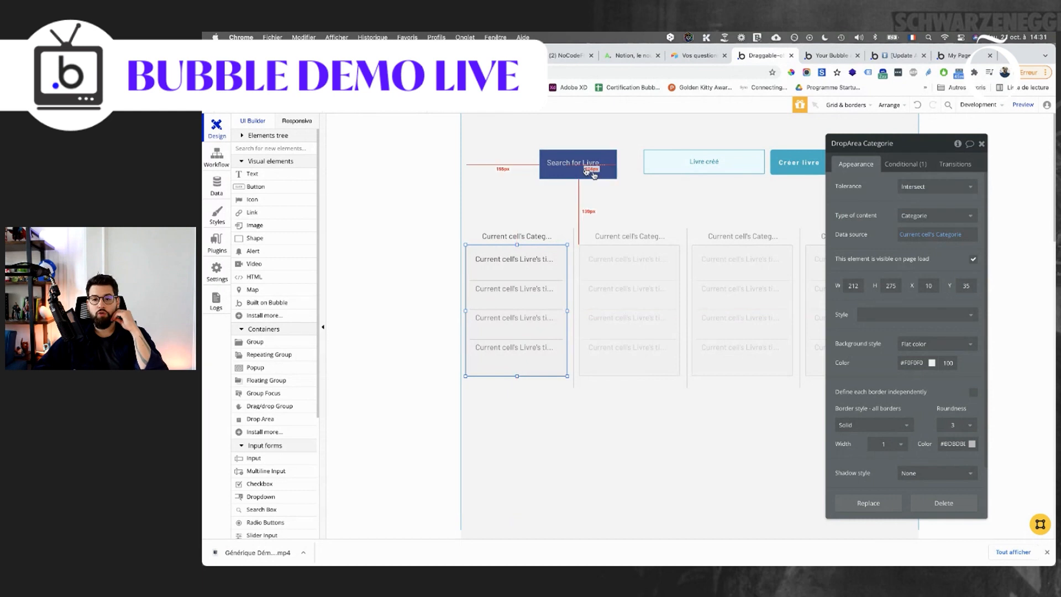
# Add a workflow event for when the Categorie drop area has a group dropped on it.
pyautogui.click(216, 156)
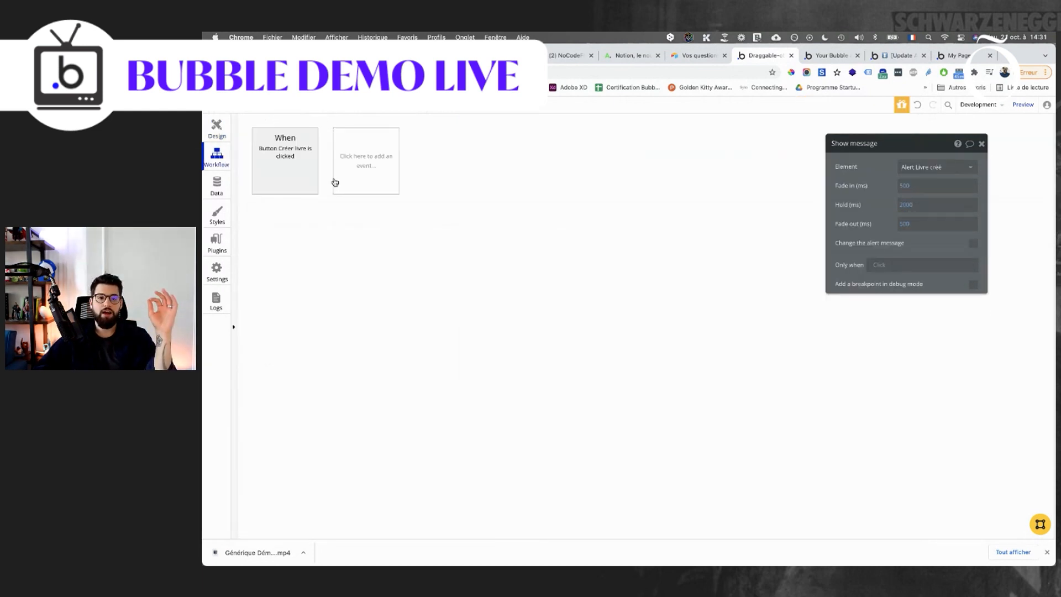
pyautogui.click(335, 183)
pyautogui.moveTo(357, 232)
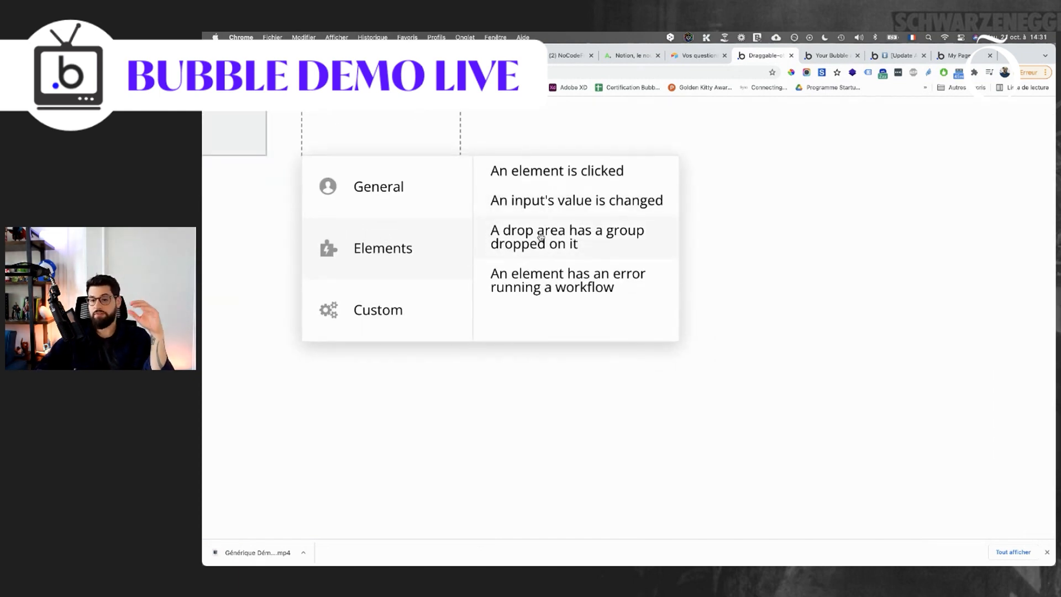
pyautogui.moveTo(540, 236)
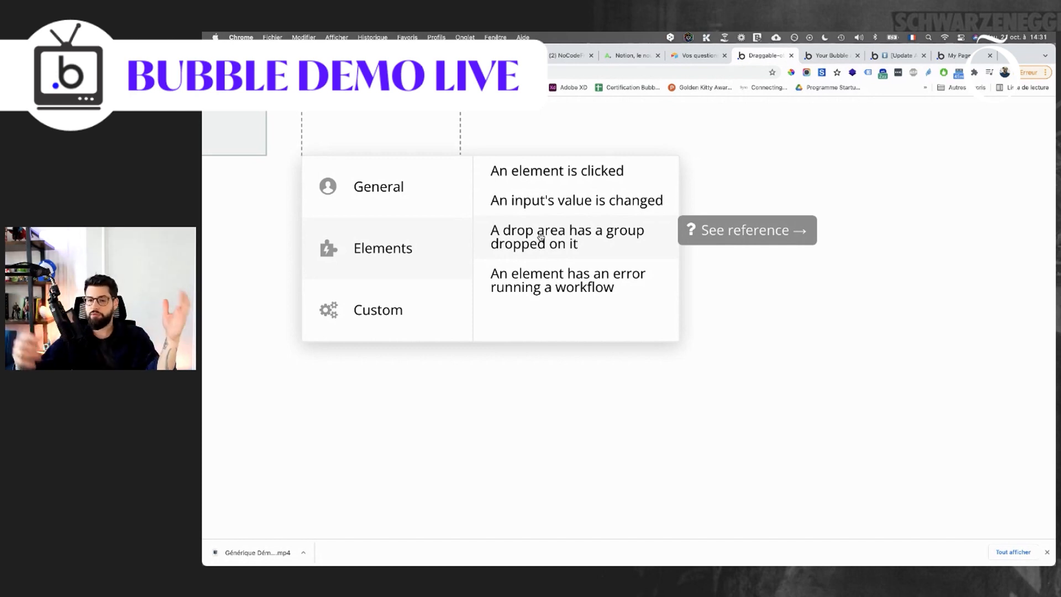
pyautogui.click(541, 236)
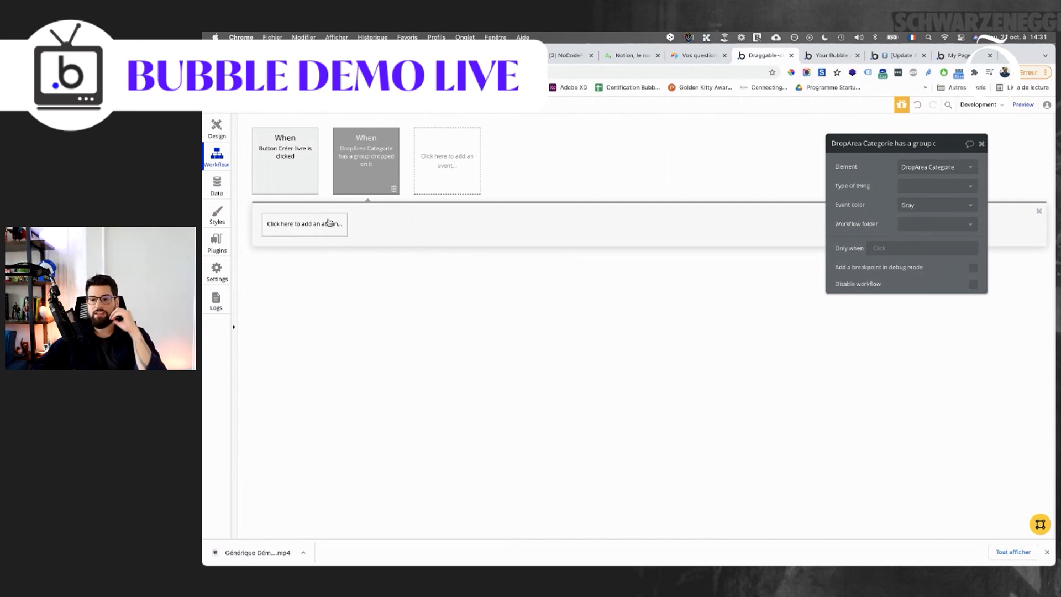
# Add a Make changes to thing action to the drop event, with Current cell's Categorie as the thing to change.
pyautogui.click(330, 223)
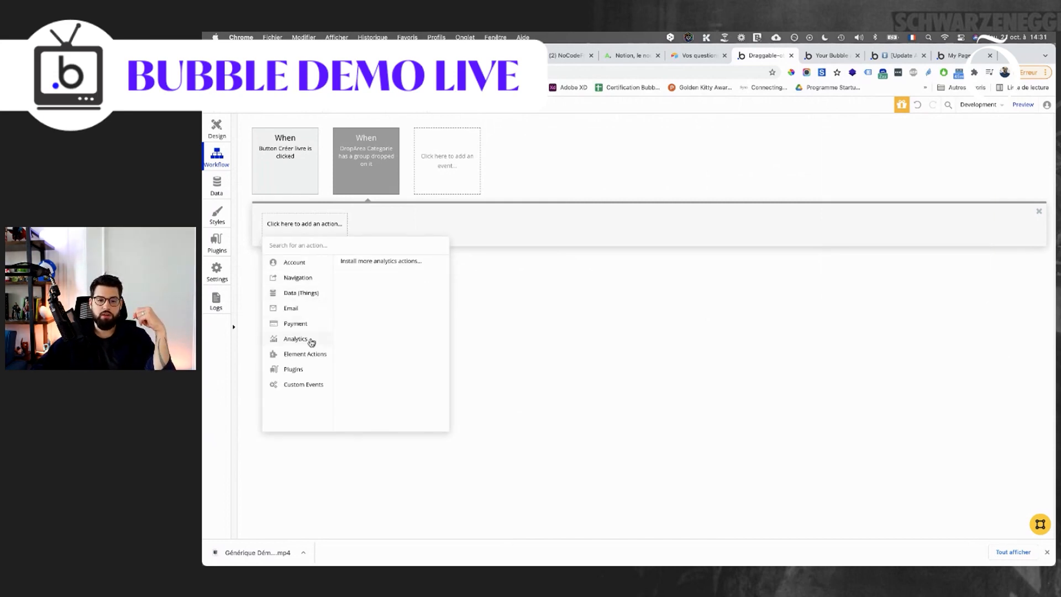
pyautogui.moveTo(297, 301)
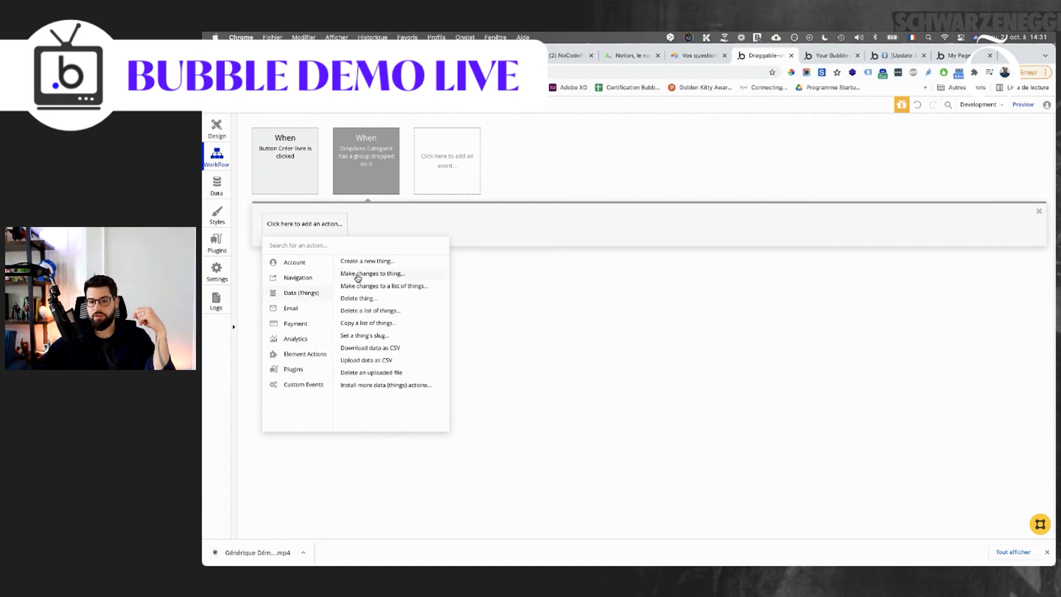
pyautogui.click(356, 274)
pyautogui.click(912, 167)
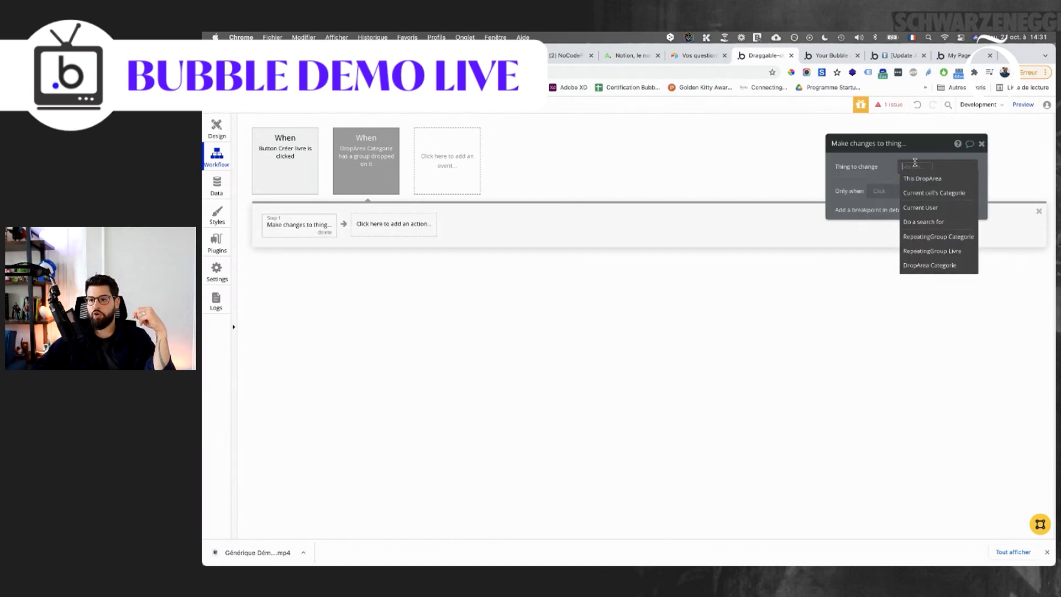
pyautogui.click(922, 193)
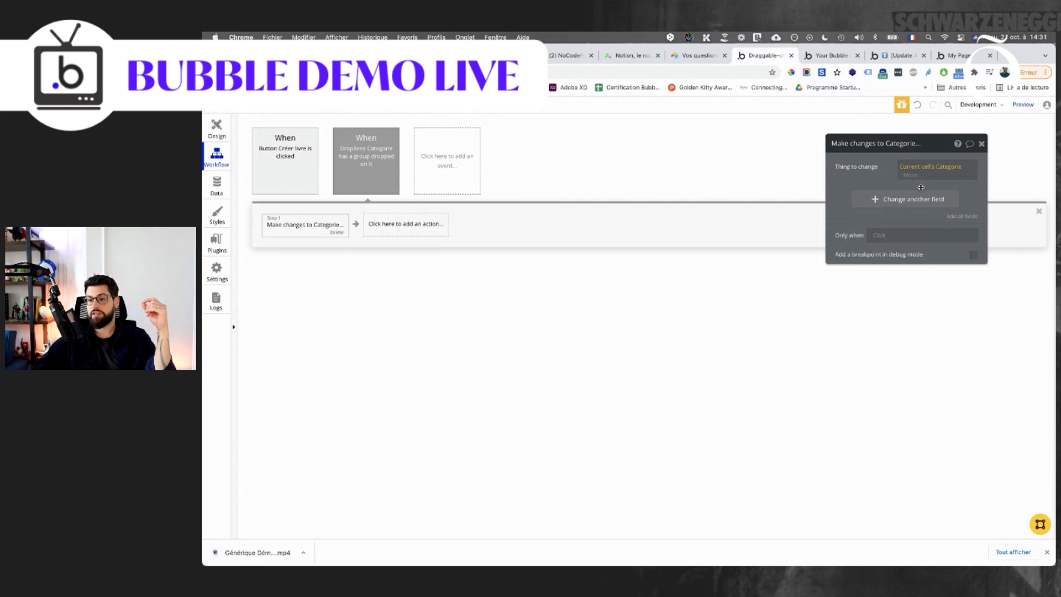
# Add a livre-posses field change with the add operator to the action.
pyautogui.click(896, 195)
pyautogui.click(851, 191)
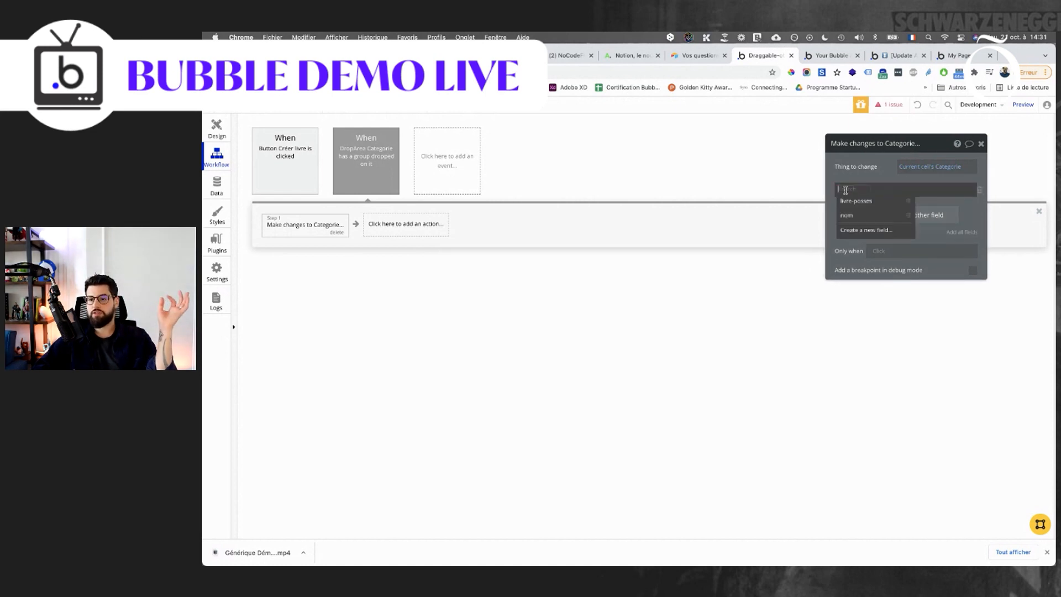
pyautogui.click(852, 200)
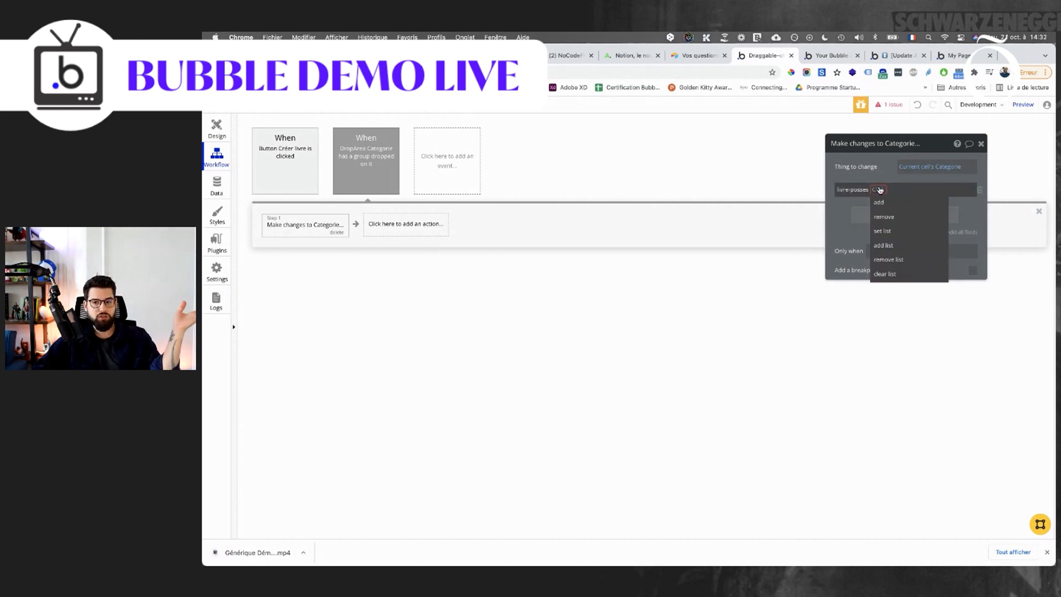
pyautogui.click(881, 201)
# Search the available data sources for the drag/drop group as the value to add to livre-posses.
pyautogui.click(891, 189)
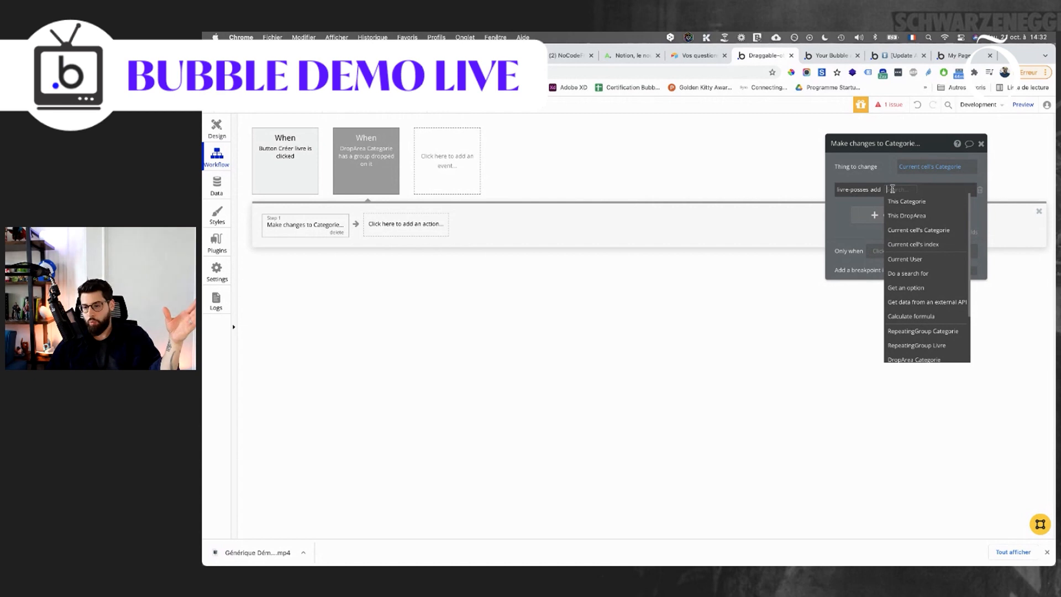
pyautogui.scroll(-1, 964, 355)
pyautogui.scroll(-3, 962, 342)
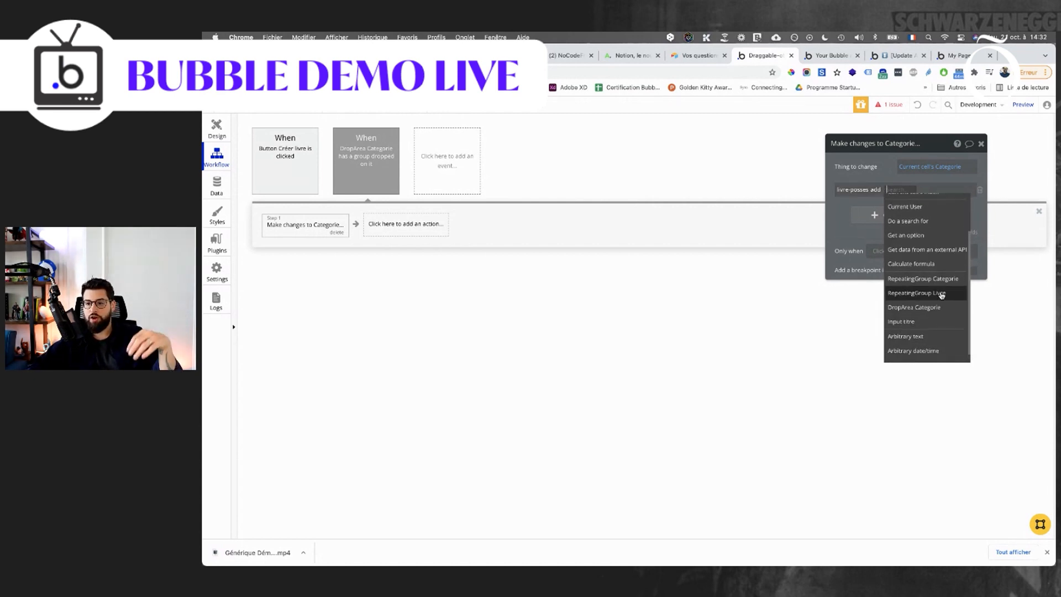
pyautogui.scroll(1, 934, 304)
pyautogui.moveTo(931, 309)
pyautogui.write('dr')
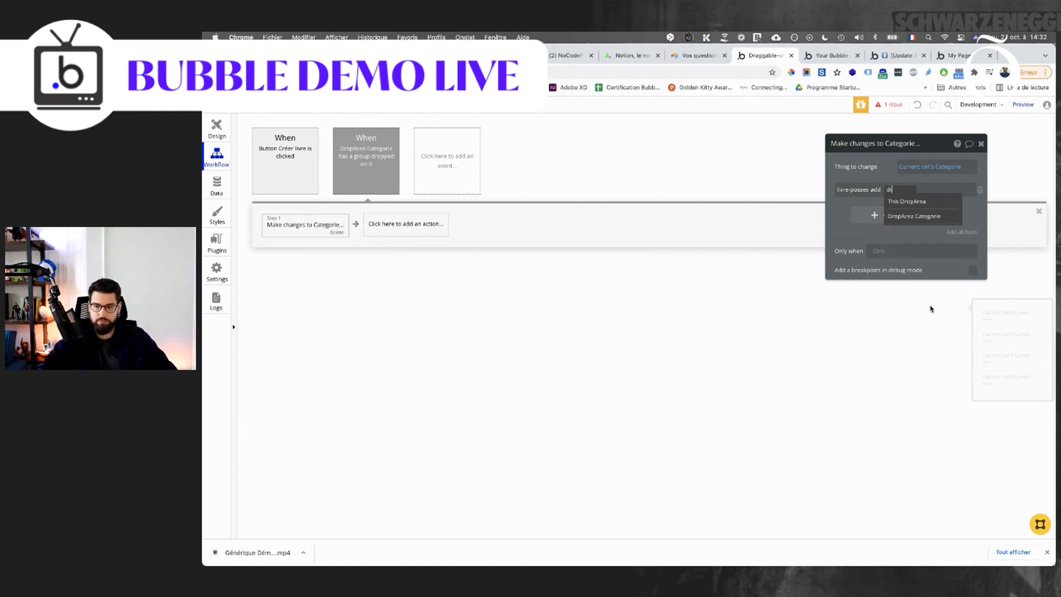
pyautogui.write('a')
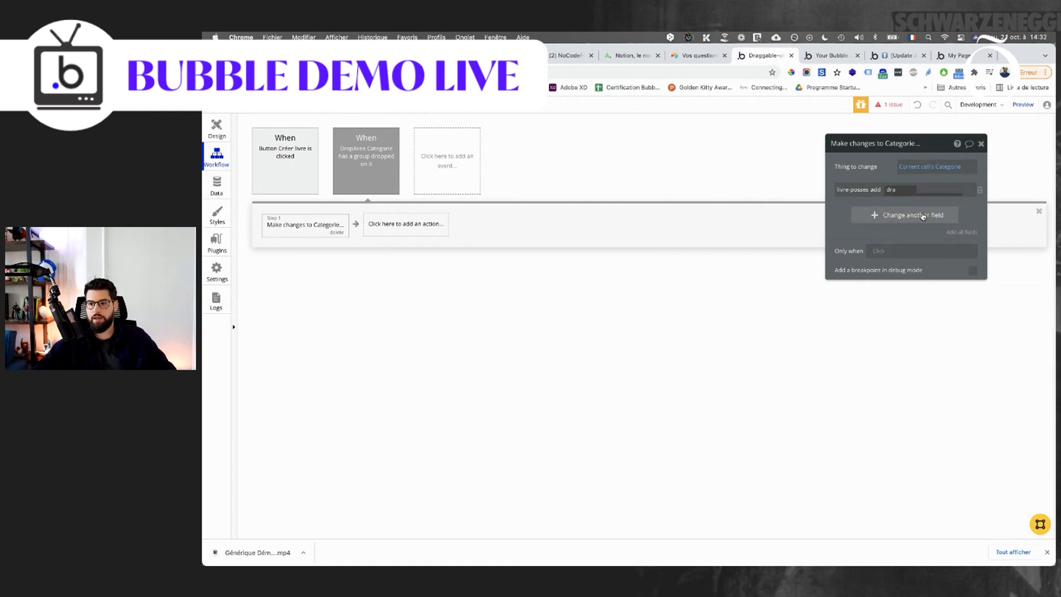
pyautogui.press('BackSpace')
pyautogui.write('o')
pyautogui.moveTo(923, 216)
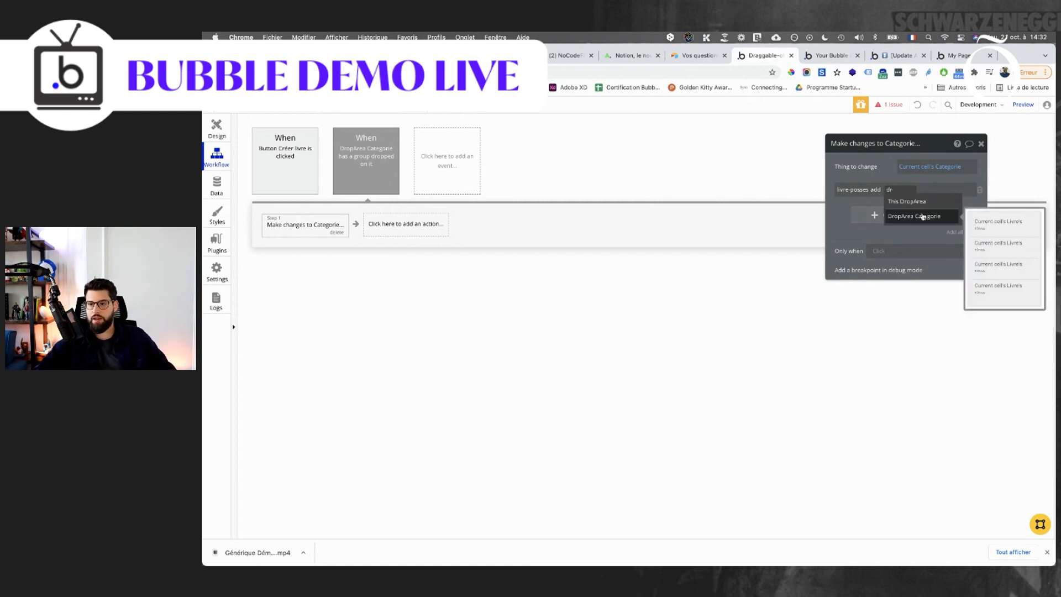
pyautogui.press('BackSpace')
pyautogui.press('BackSpace')
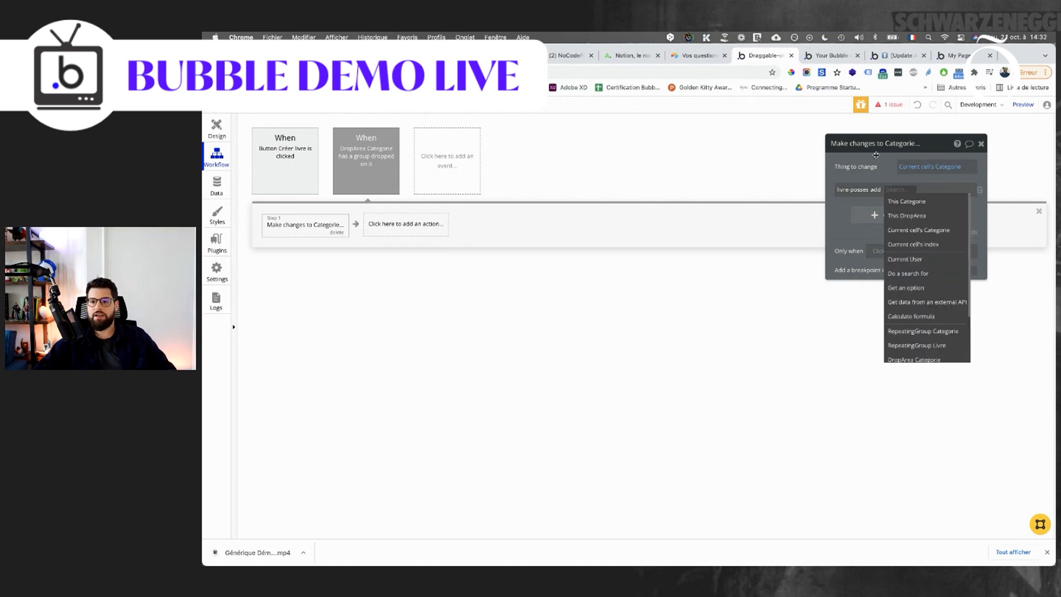
# Set the type of content of the blue drag/drop group on the page to Livre.
pyautogui.click(876, 155)
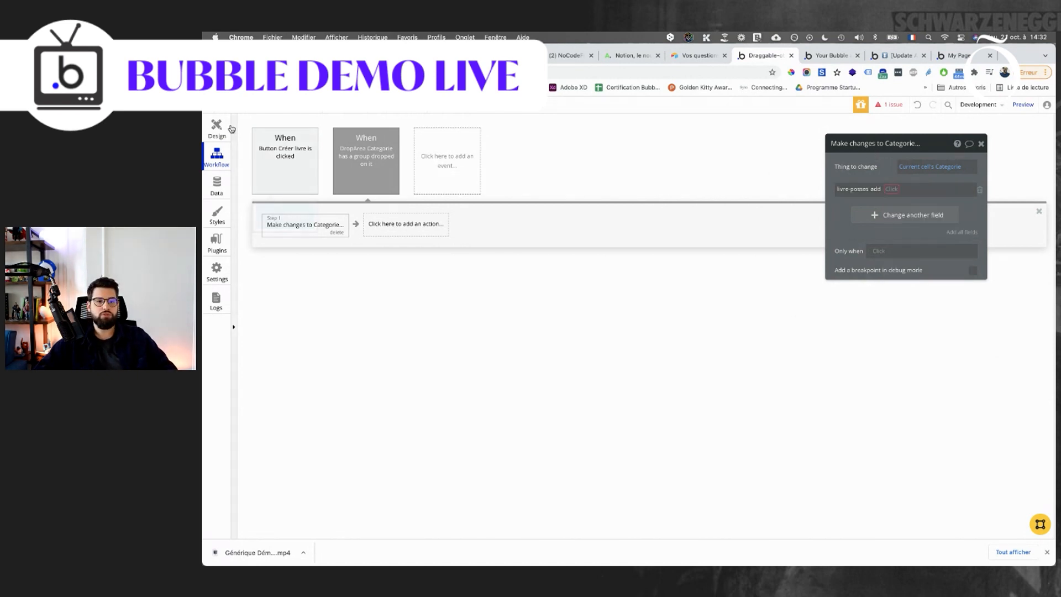
pyautogui.click(226, 128)
pyautogui.click(604, 174)
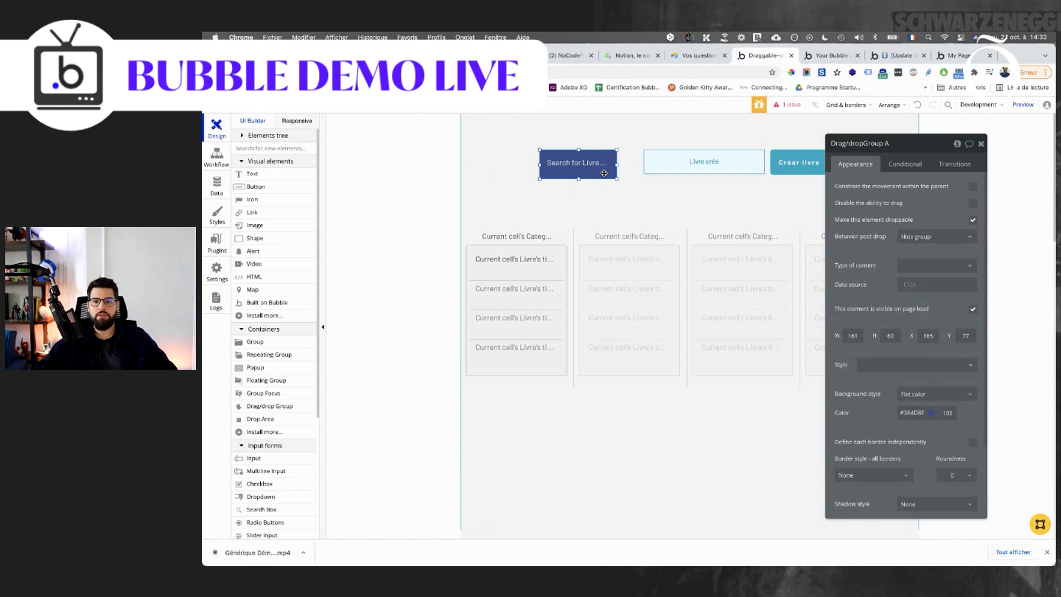
pyautogui.click(918, 268)
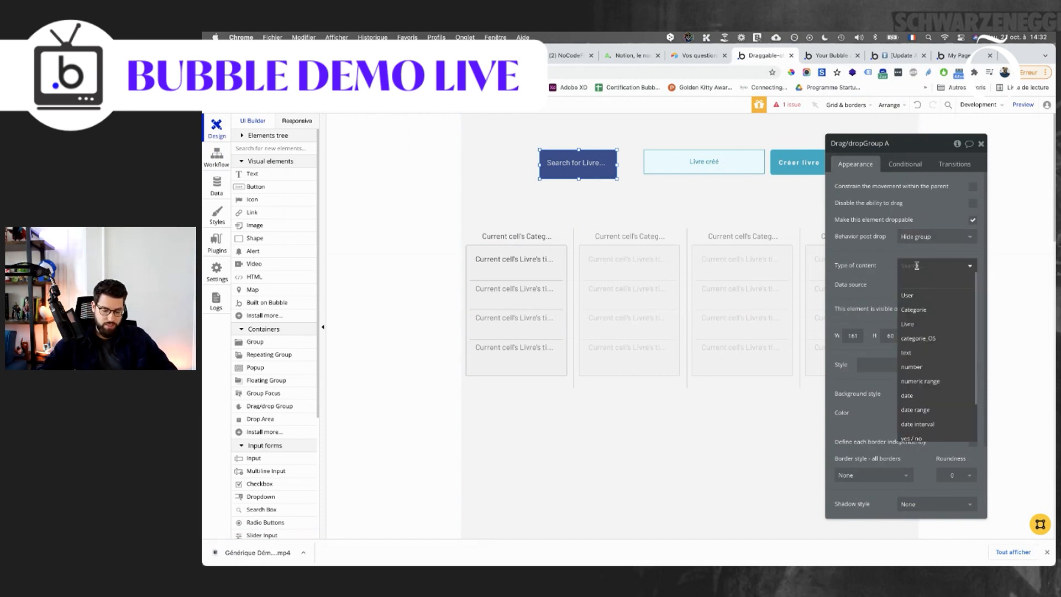
pyautogui.write('li')
pyautogui.click(917, 296)
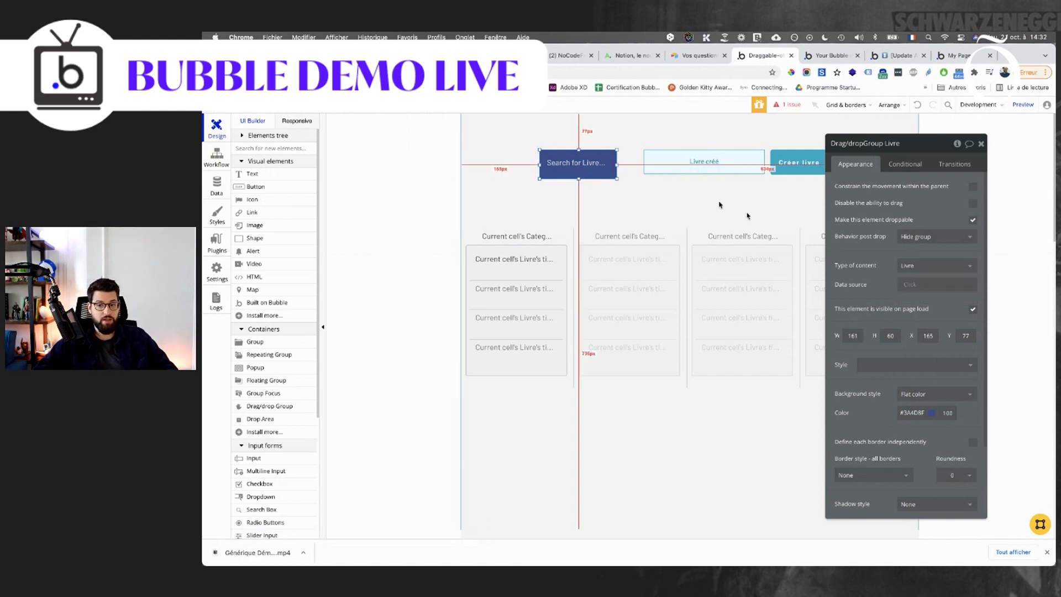
# Set the drag/drop group's data source to a search for Livres, restricted to its last item.
pyautogui.click(911, 286)
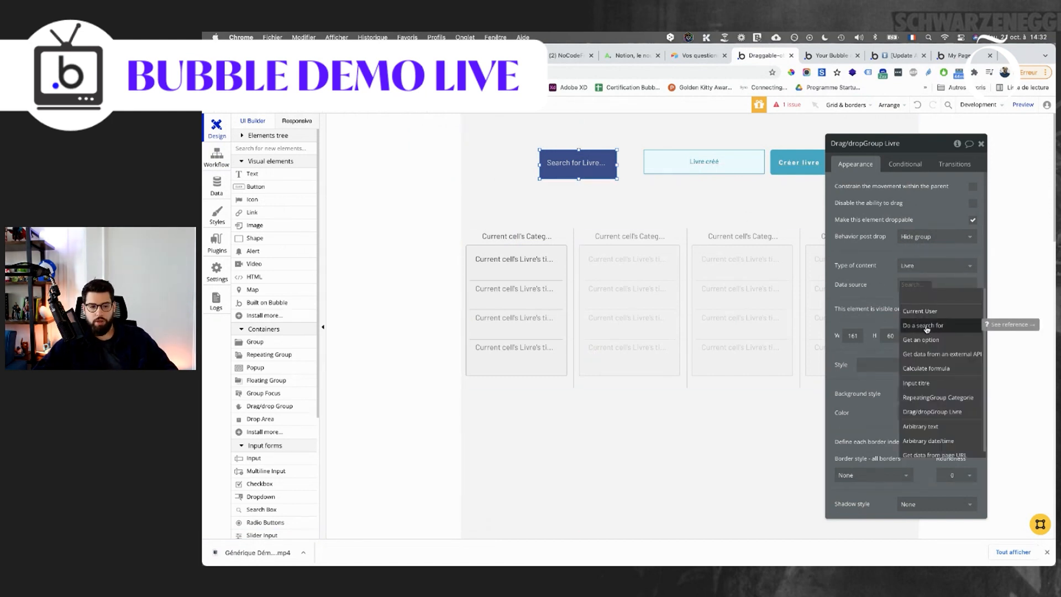
pyautogui.click(927, 328)
pyautogui.click(769, 166)
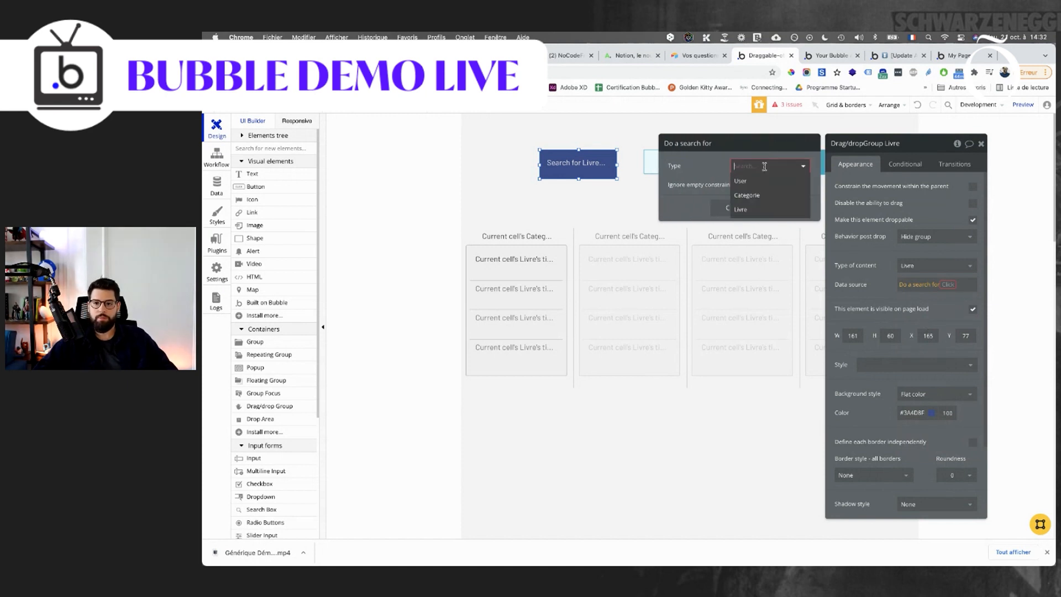
pyautogui.click(743, 208)
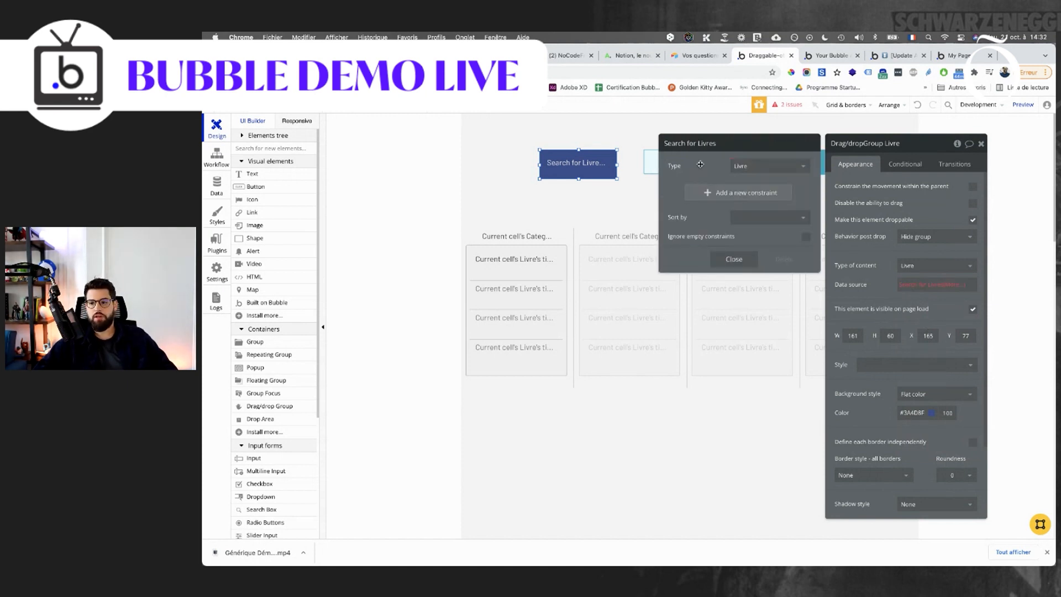
pyautogui.click(933, 287)
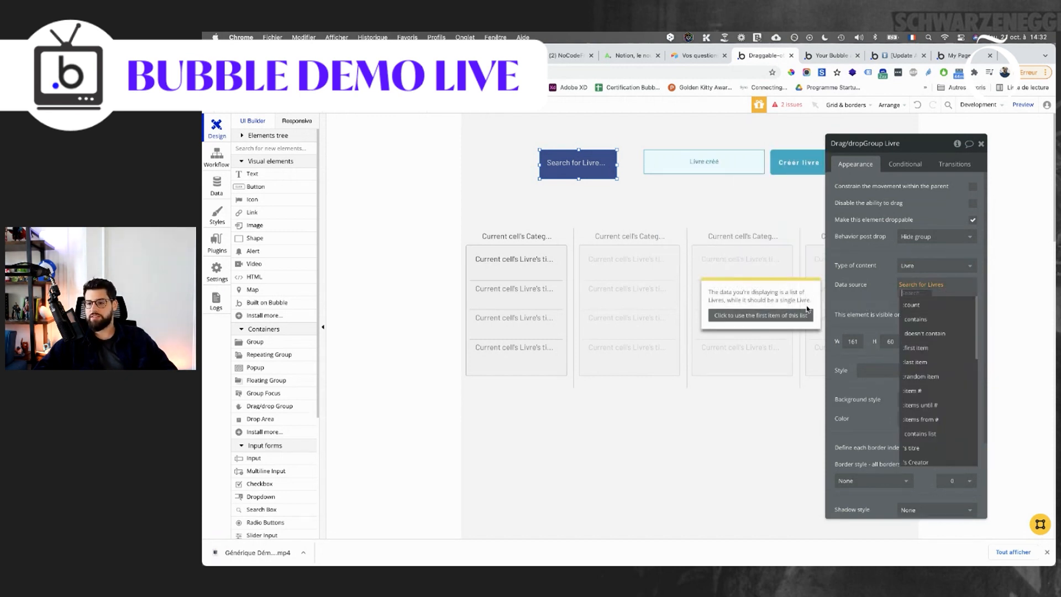
pyautogui.write('las')
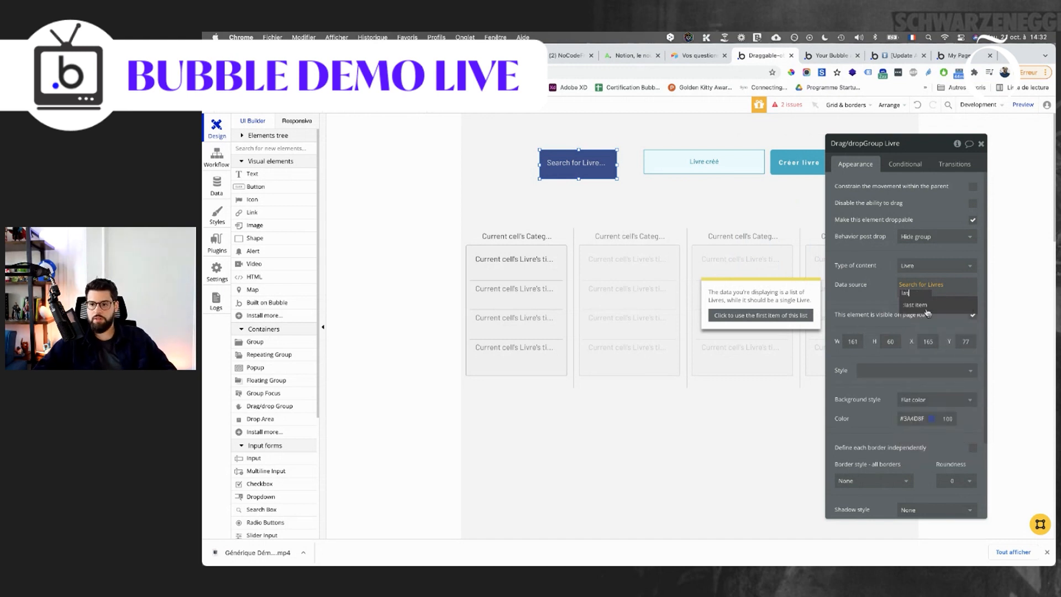
pyautogui.click(922, 306)
# Replace the content of the text inside the drag/drop group with Parent group's Livre's titre.
pyautogui.click(551, 161)
pyautogui.click(848, 189)
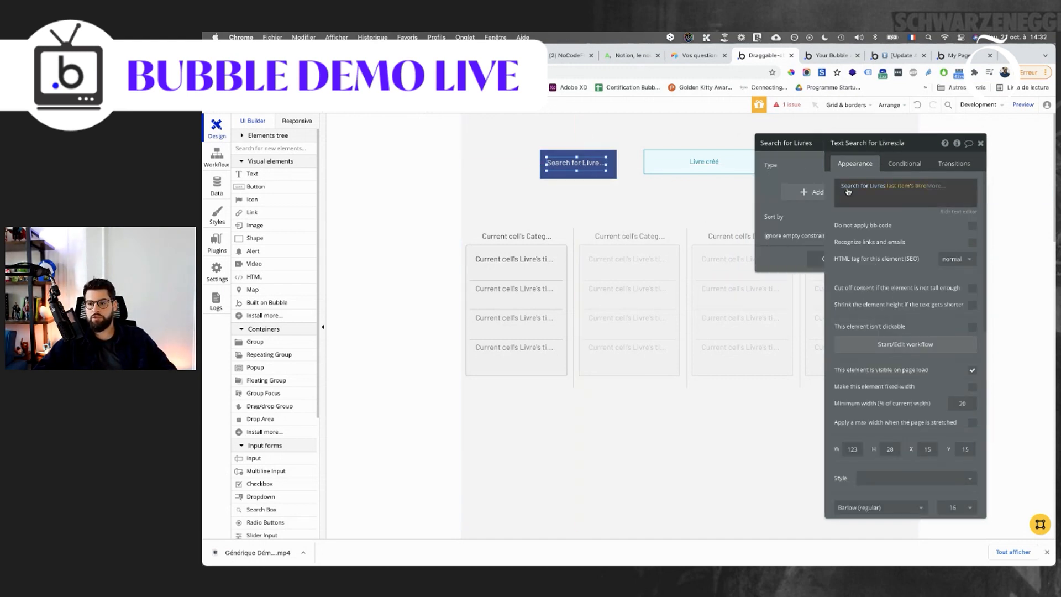
pyautogui.click(848, 192)
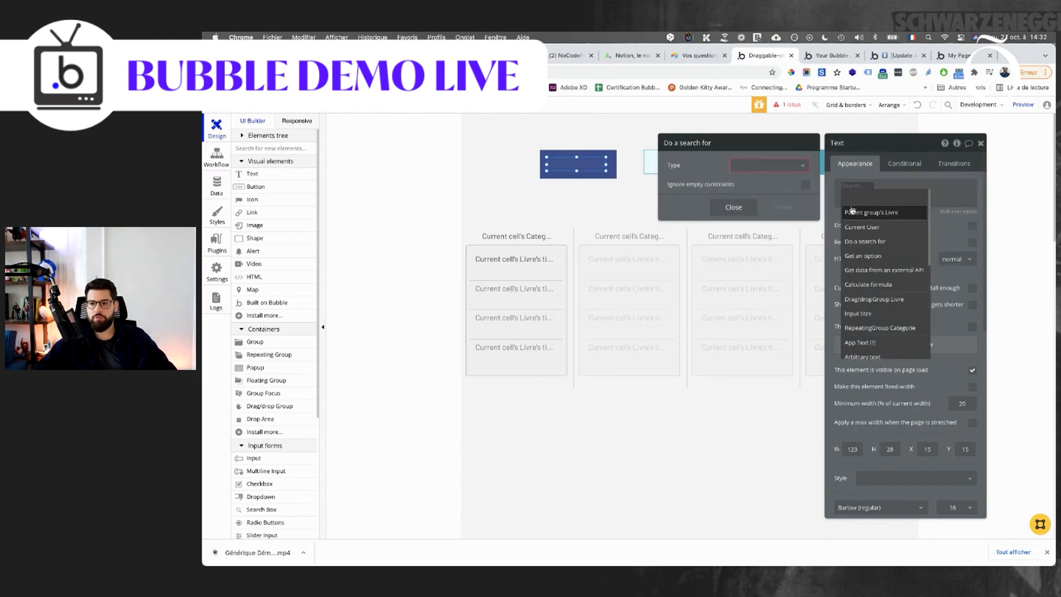
pyautogui.click(852, 212)
pyautogui.click(888, 234)
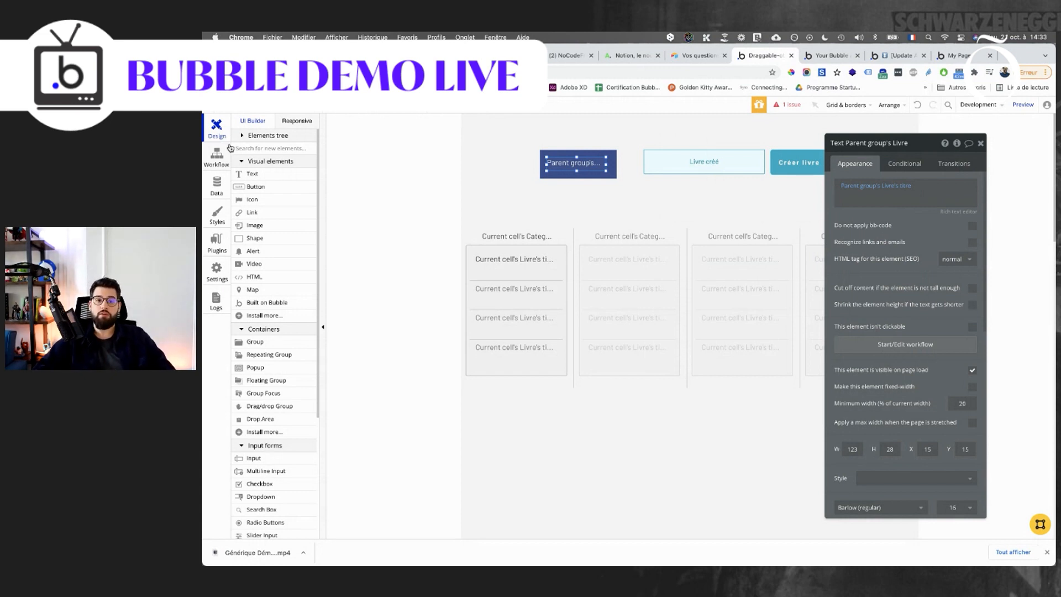
# In the drop event's Make changes to Categorie action, set the value added to livre-posses to Drag/dropGroup Livre's Livre.
pyautogui.click(216, 164)
pyautogui.click(448, 179)
pyautogui.click(403, 223)
pyautogui.click(898, 189)
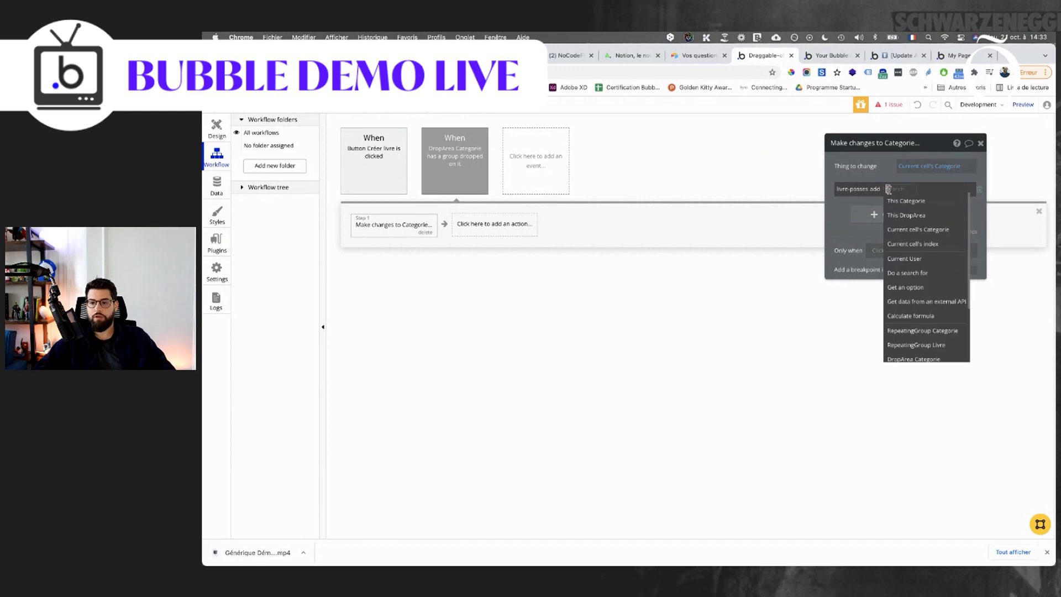
pyautogui.moveTo(912, 342)
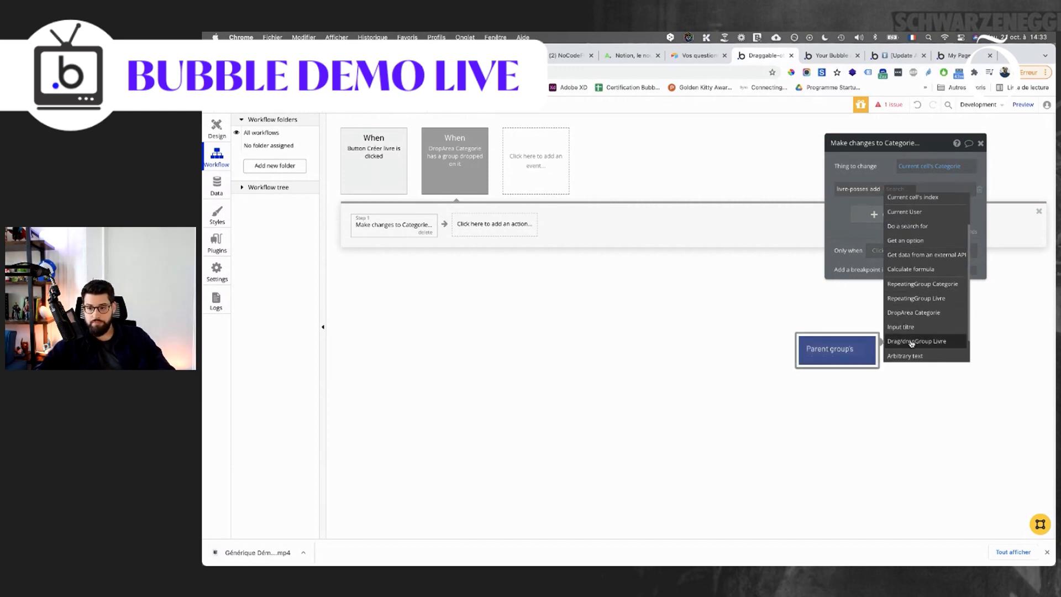
pyautogui.click(908, 342)
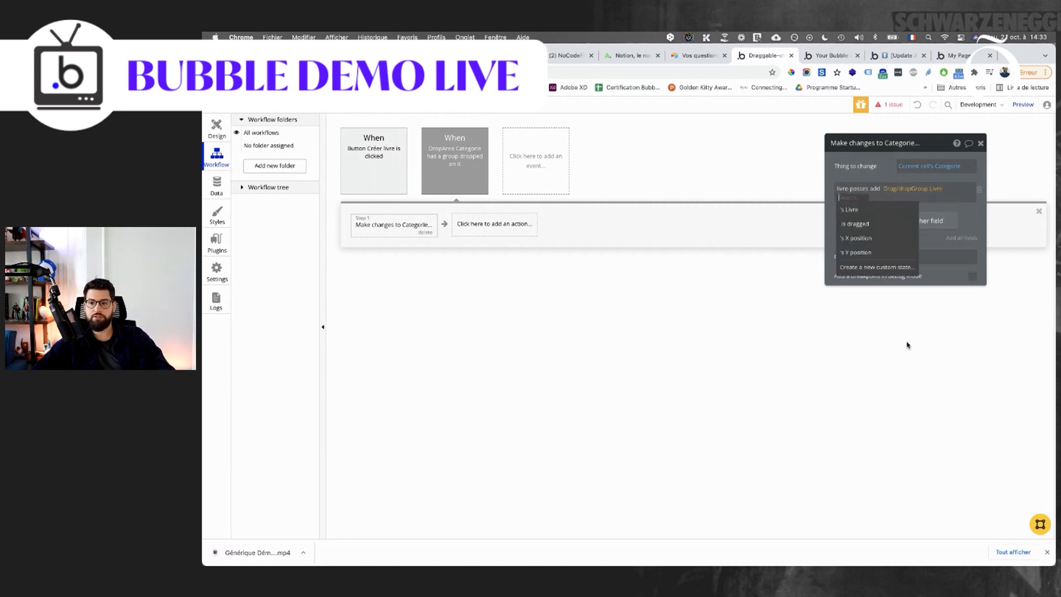
pyautogui.click(852, 211)
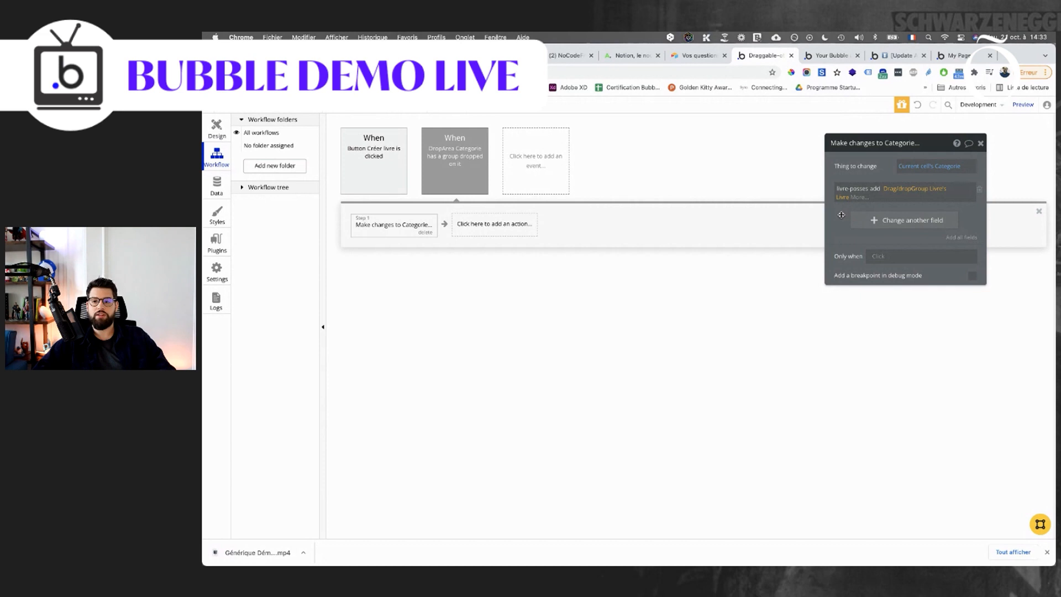
pyautogui.click(926, 192)
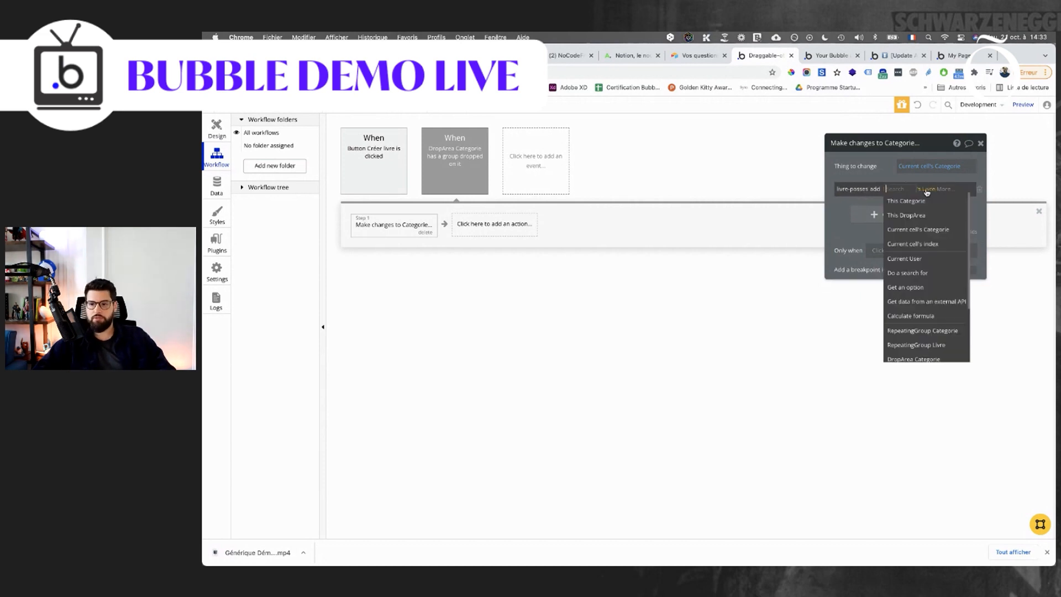
pyautogui.click(834, 217)
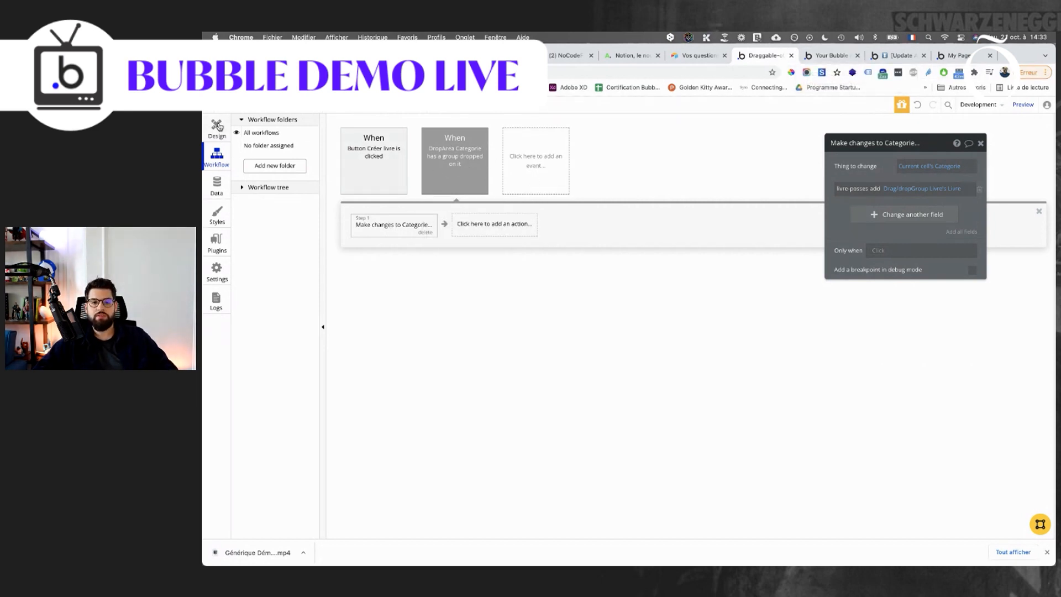
# Reload the page preview, create a book titled "bonjour tristesse" and drop its draggable group on the Aventure column.
pyautogui.click(221, 126)
pyautogui.click(500, 309)
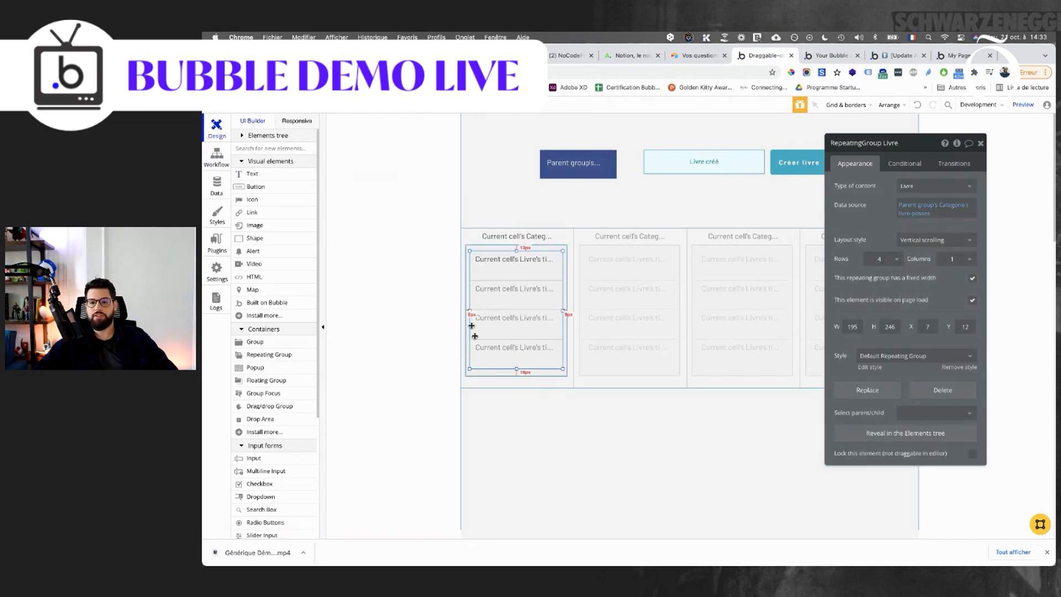
pyautogui.click(812, 56)
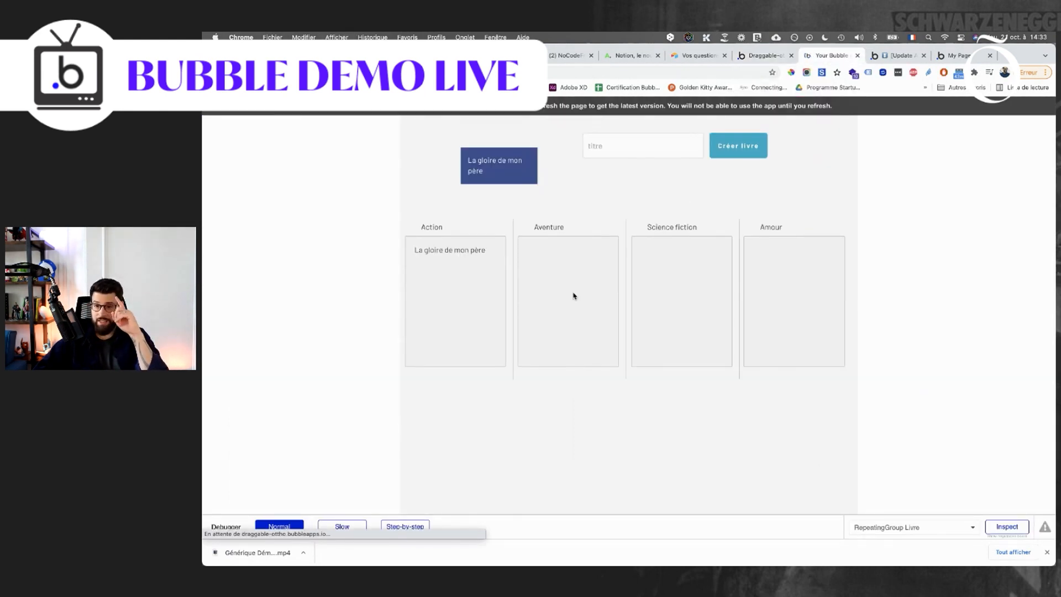
pyautogui.press('super+r')
pyautogui.click(613, 153)
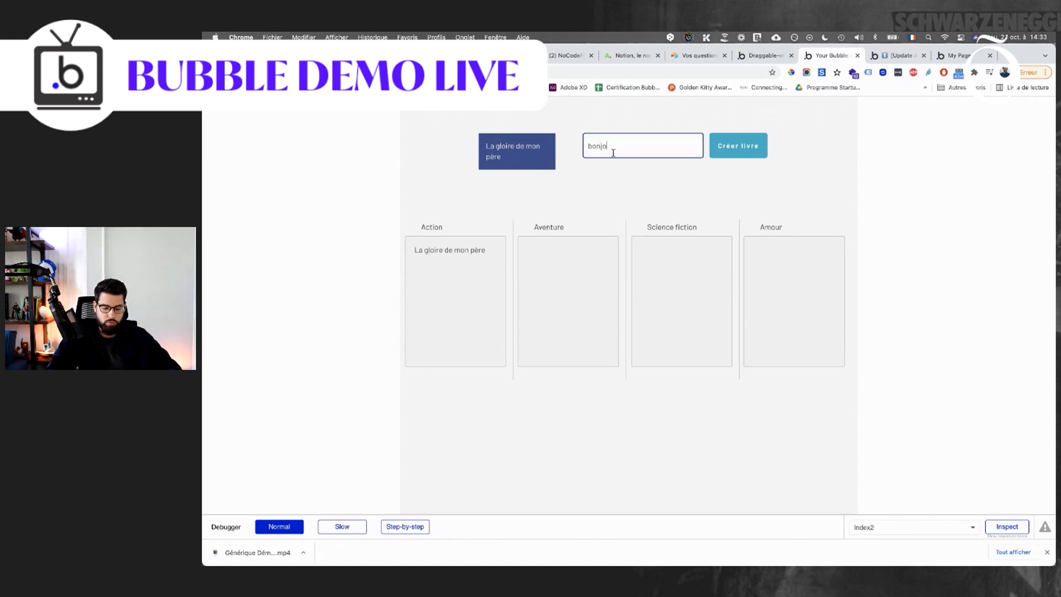
pyautogui.write('bonjour tri')
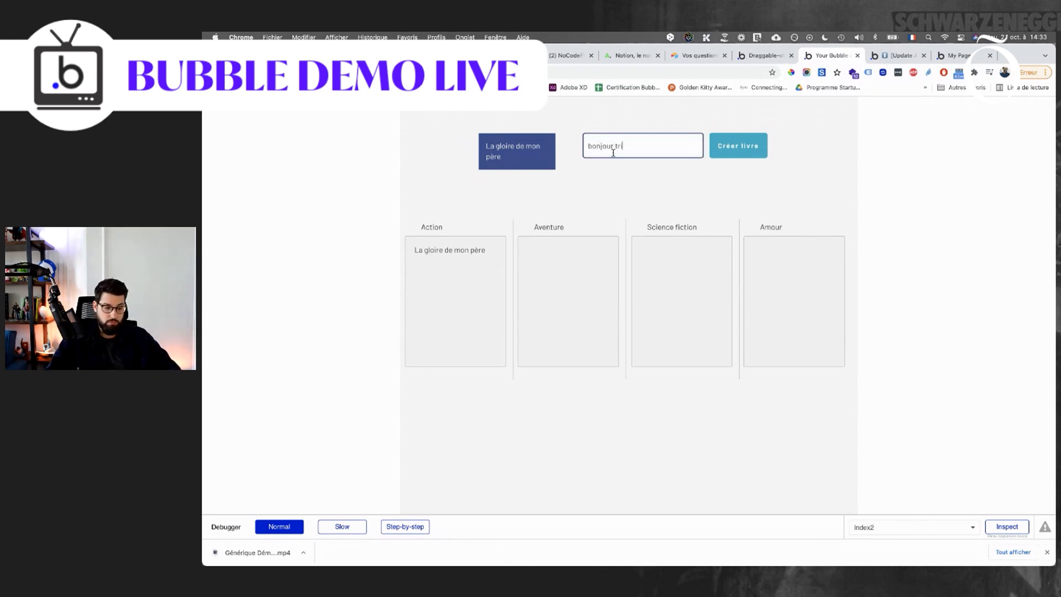
pyautogui.write('stesse')
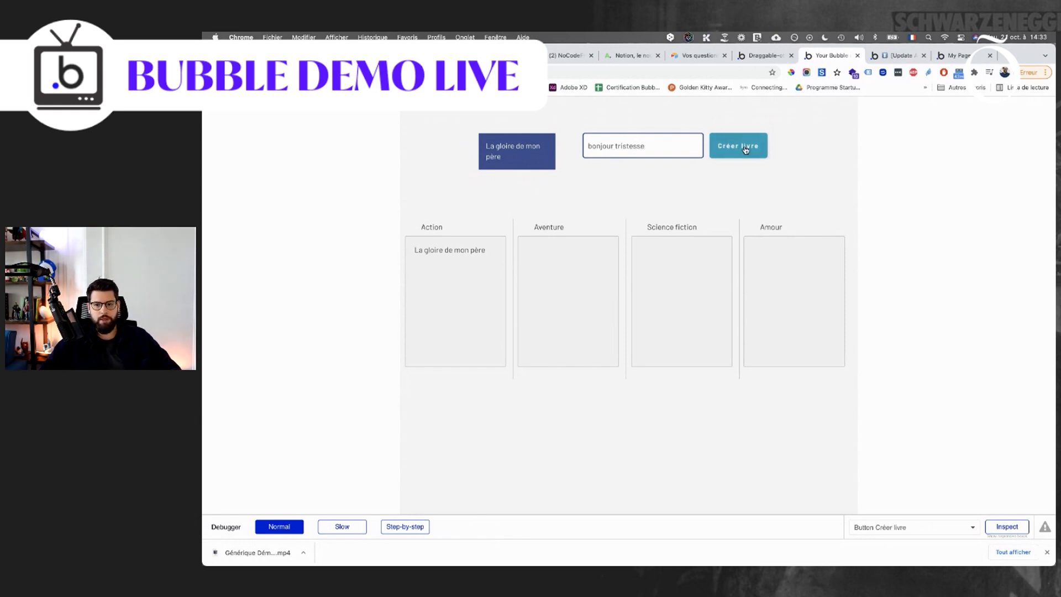
pyautogui.click(745, 147)
pyautogui.moveTo(522, 146); pyautogui.dragTo(568, 280)
# Create a book titled "lala", reload the preview and drop the book on the Aventure column.
pyautogui.click(641, 144)
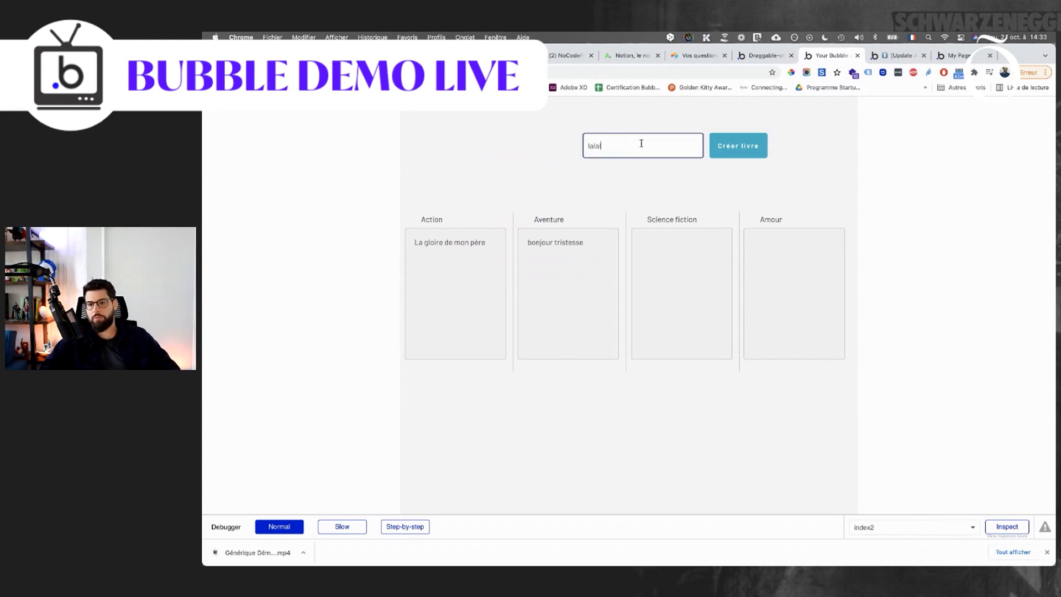
pyautogui.click(739, 145)
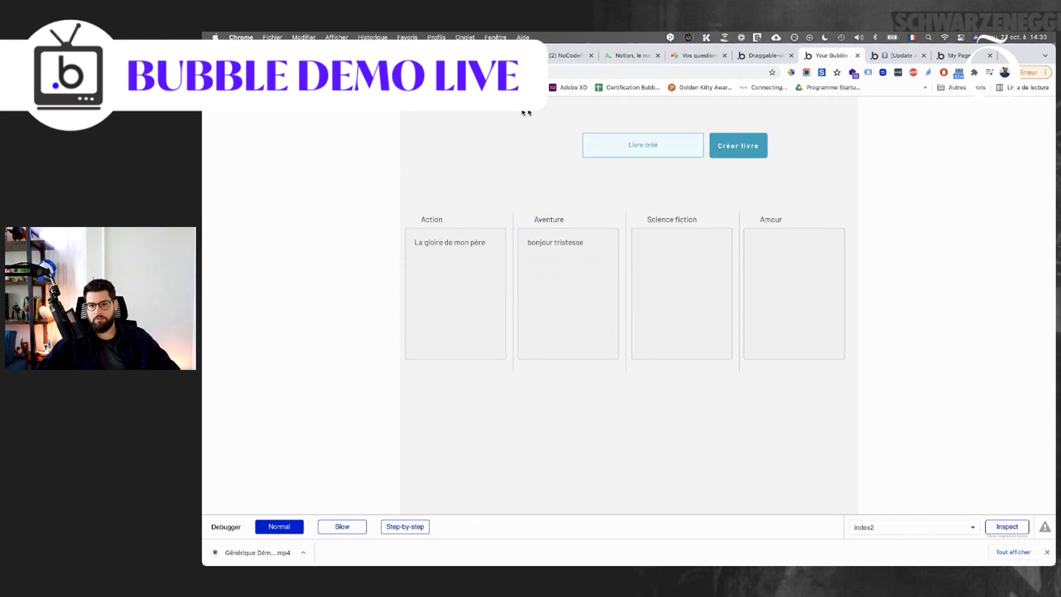
pyautogui.click(609, 153)
pyautogui.press('super+r')
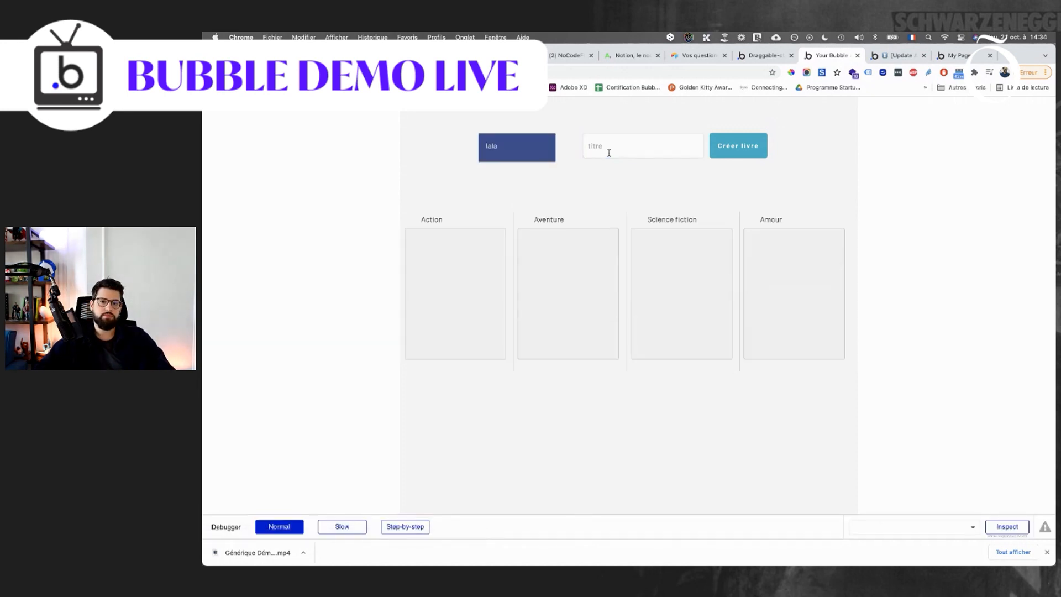
pyautogui.moveTo(515, 157); pyautogui.dragTo(556, 292)
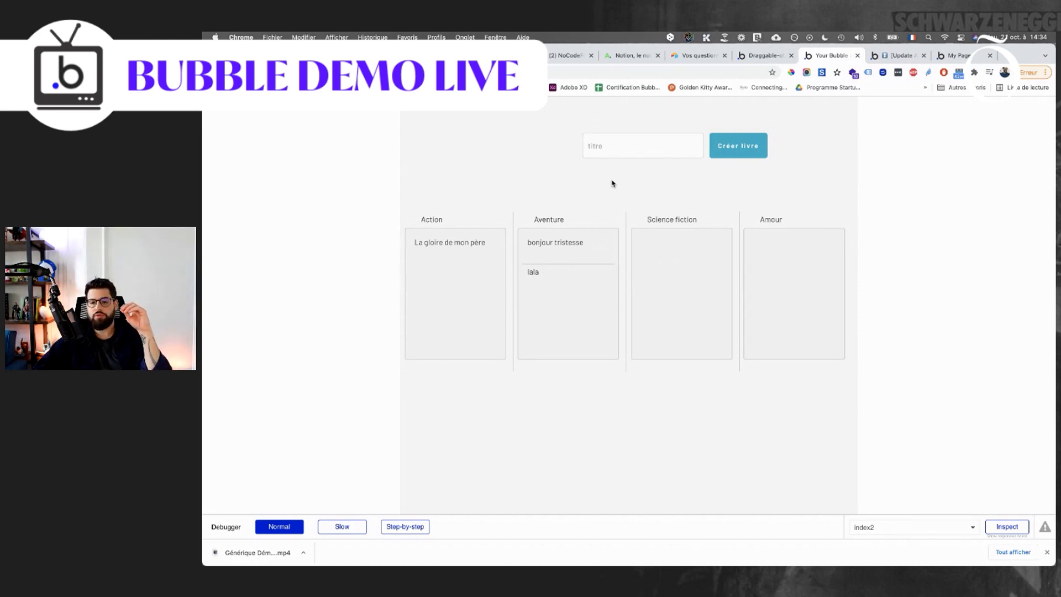
# In the editor, add a Show action for Drag/dropGroup Livre at the end of the Créer livre button's workflow.
pyautogui.click(758, 55)
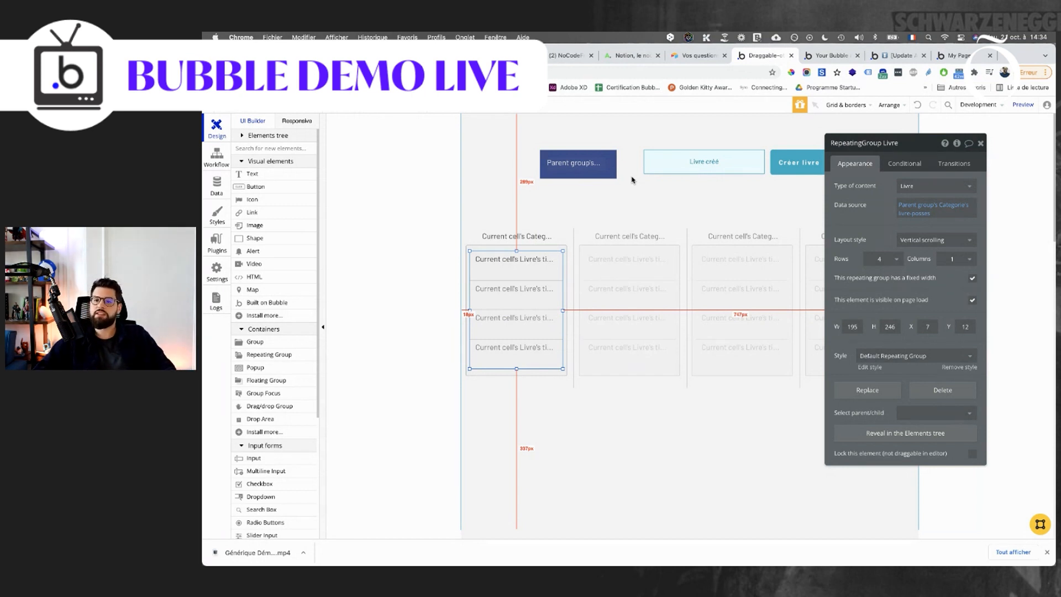
pyautogui.click(797, 163)
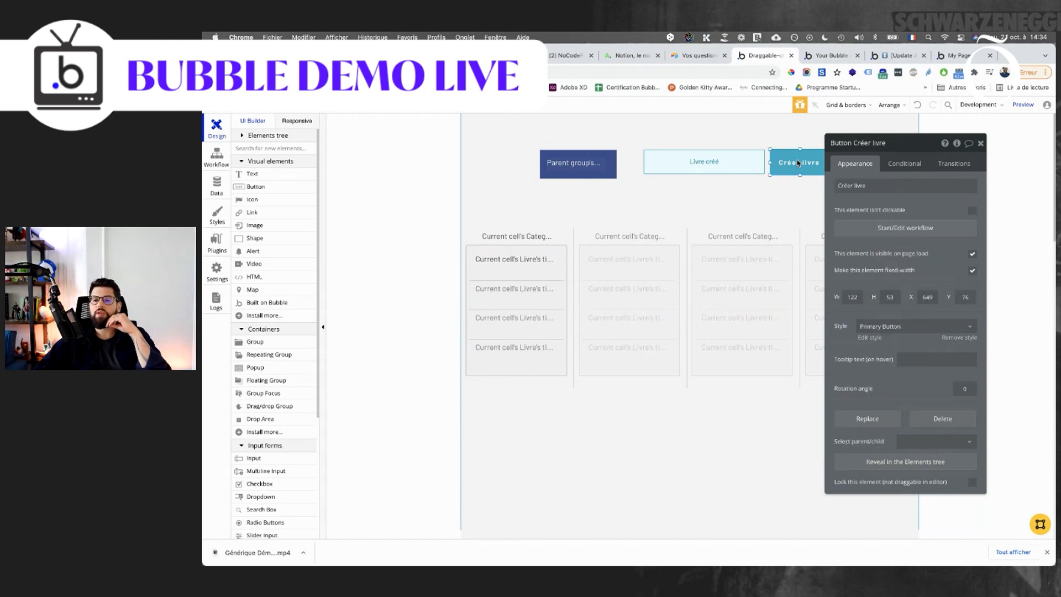
pyautogui.click(865, 227)
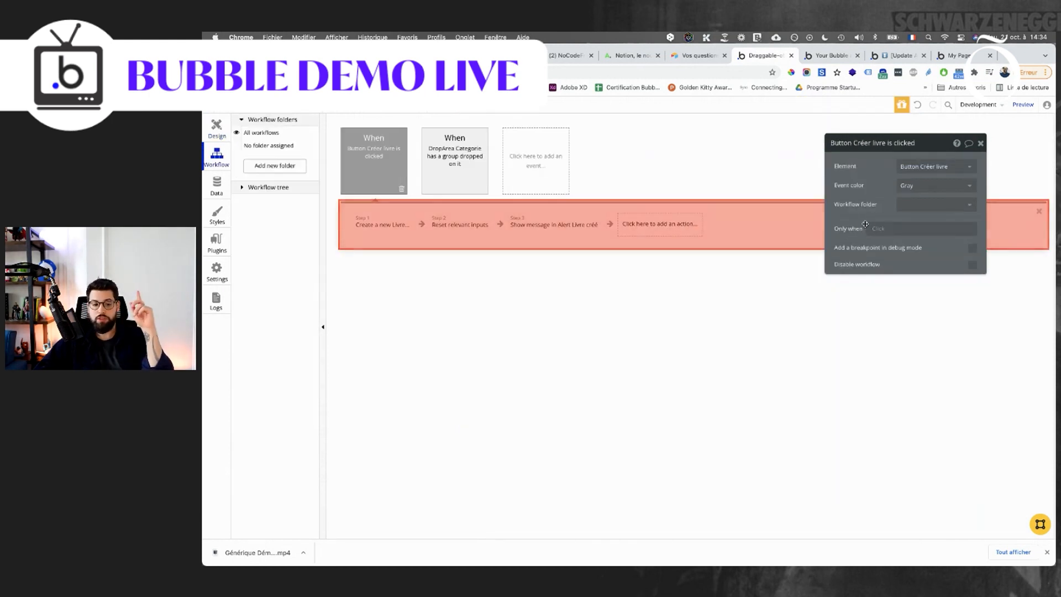
pyautogui.click(646, 226)
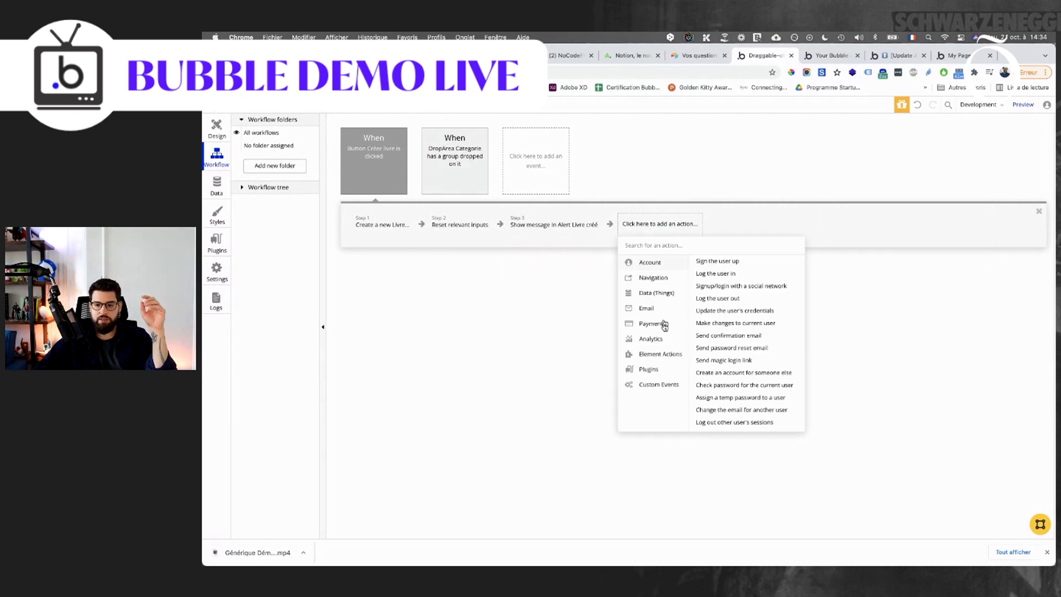
pyautogui.moveTo(655, 354)
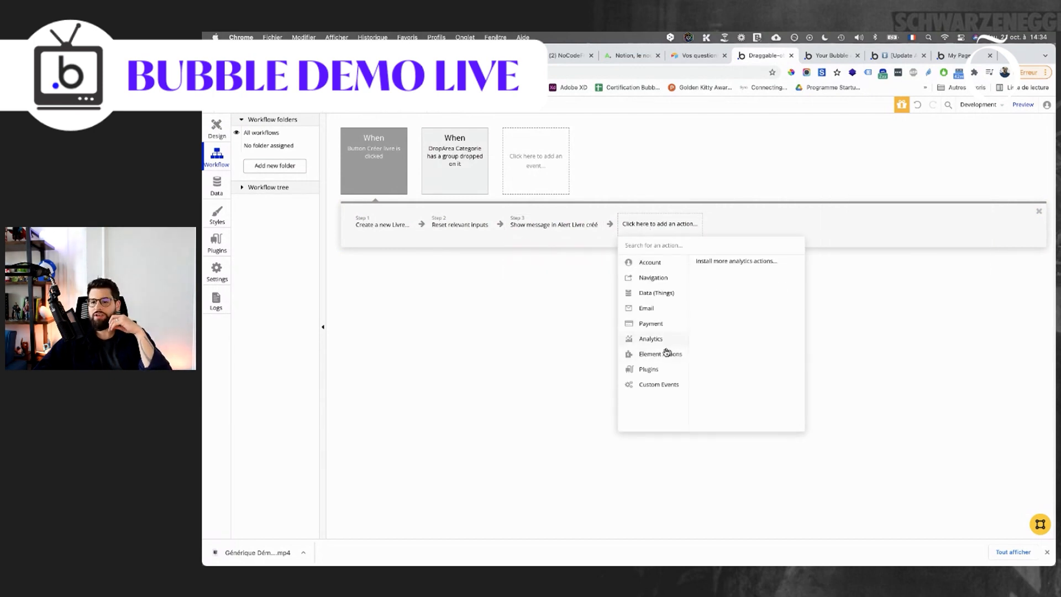
pyautogui.scroll(-1, 727, 372)
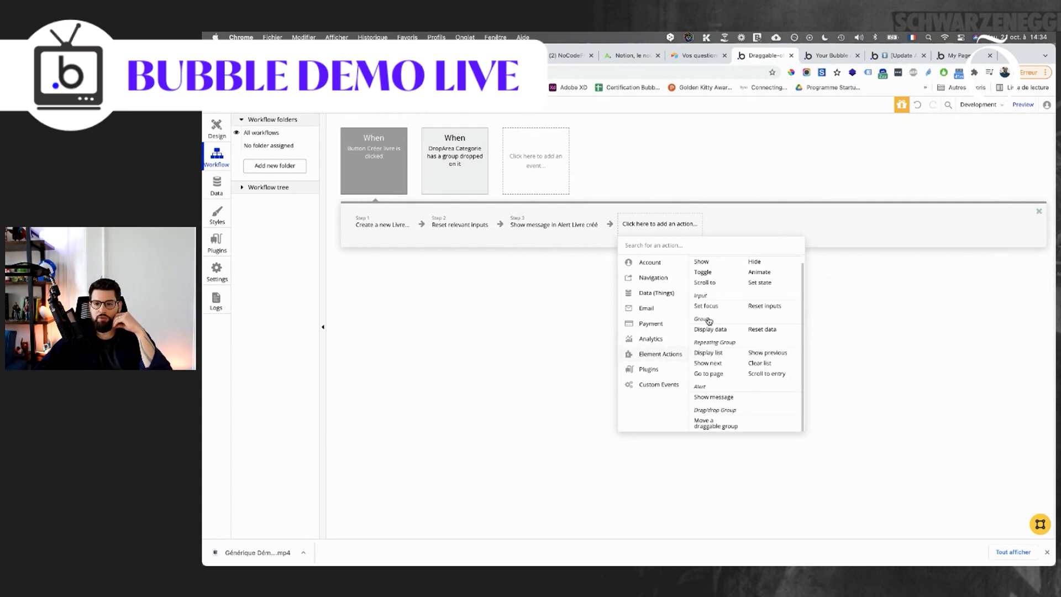
pyautogui.click(702, 262)
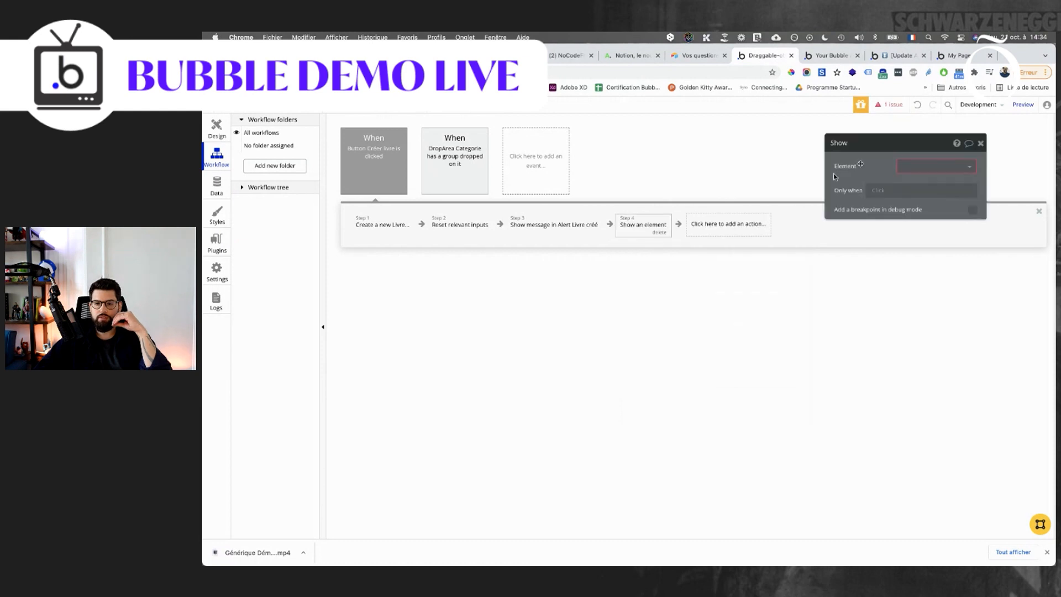
pyautogui.click(907, 164)
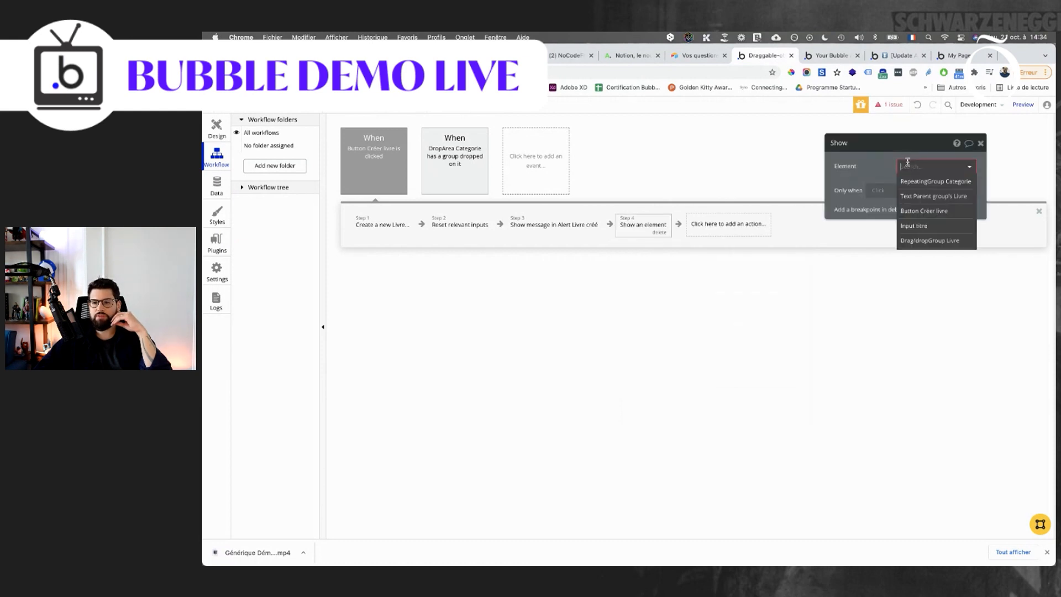
pyautogui.click(931, 241)
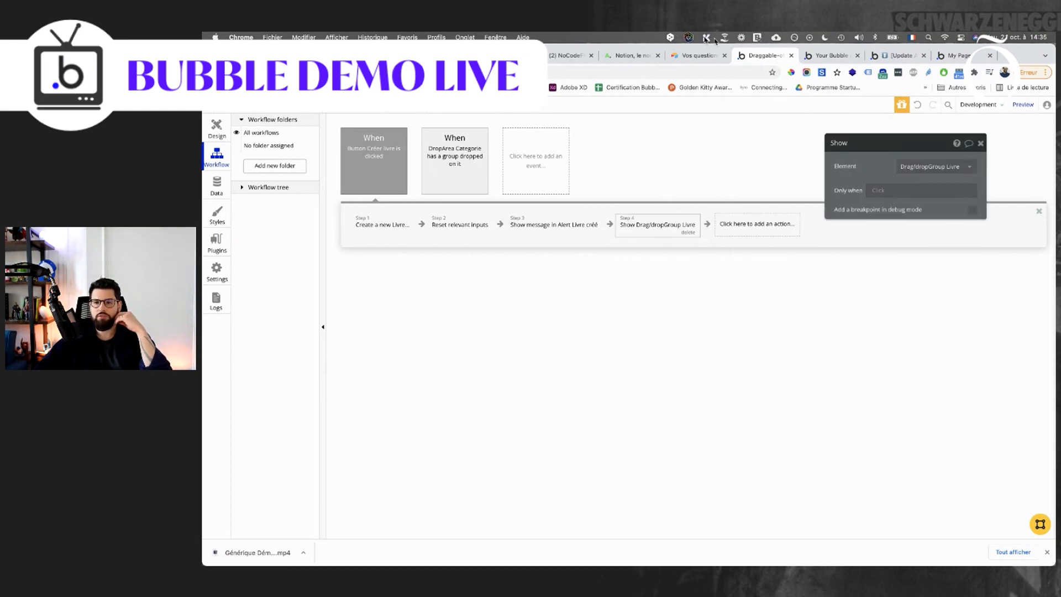
# Reload the page preview, create a book titled "trex" and drop its draggable group on the Action column.
pyautogui.click(829, 56)
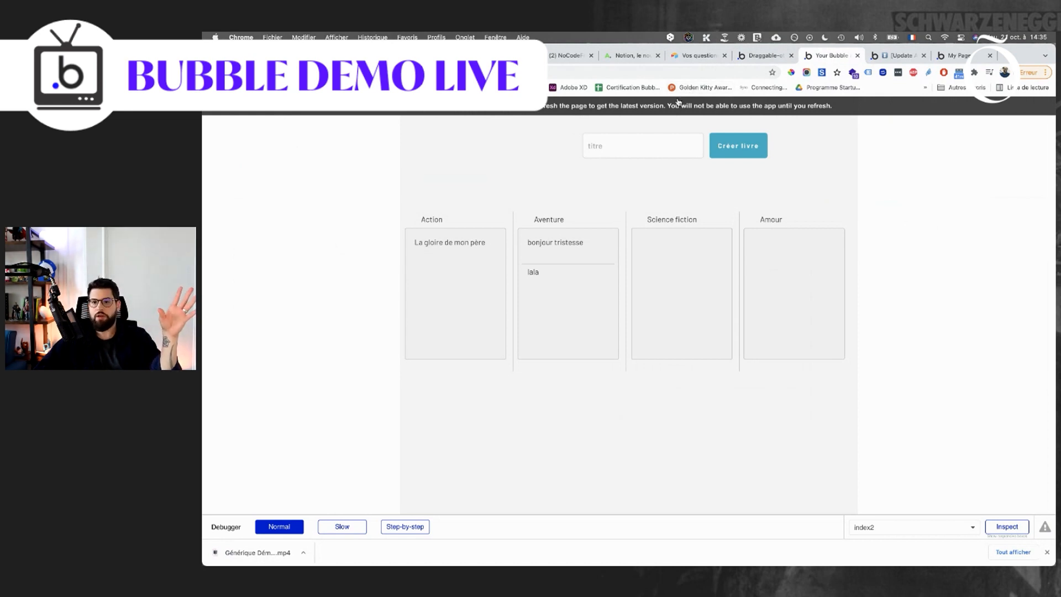
pyautogui.press('super+r')
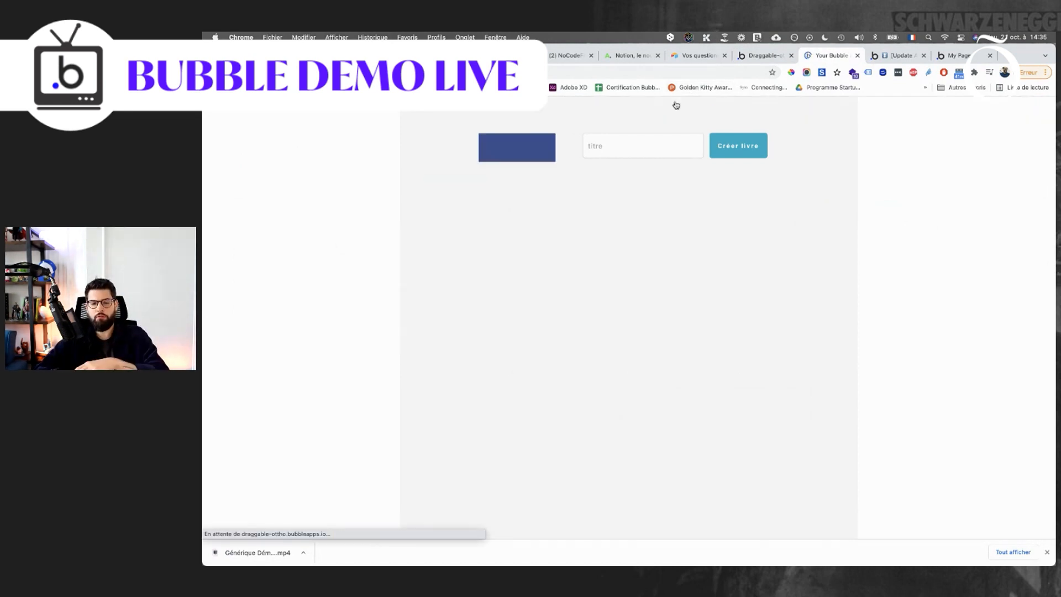
pyautogui.click(652, 135)
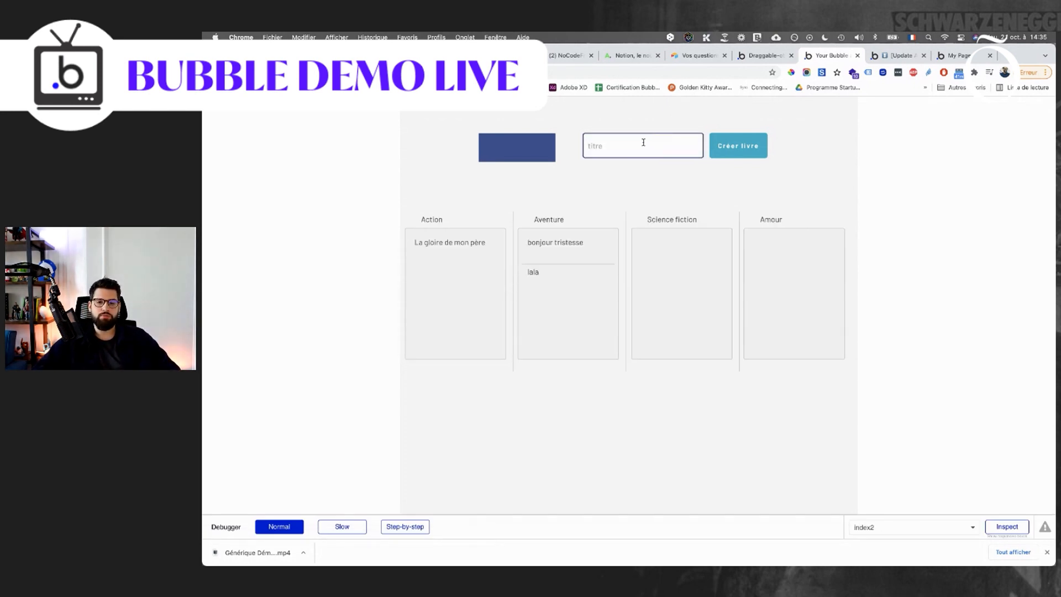
pyautogui.write('tres')
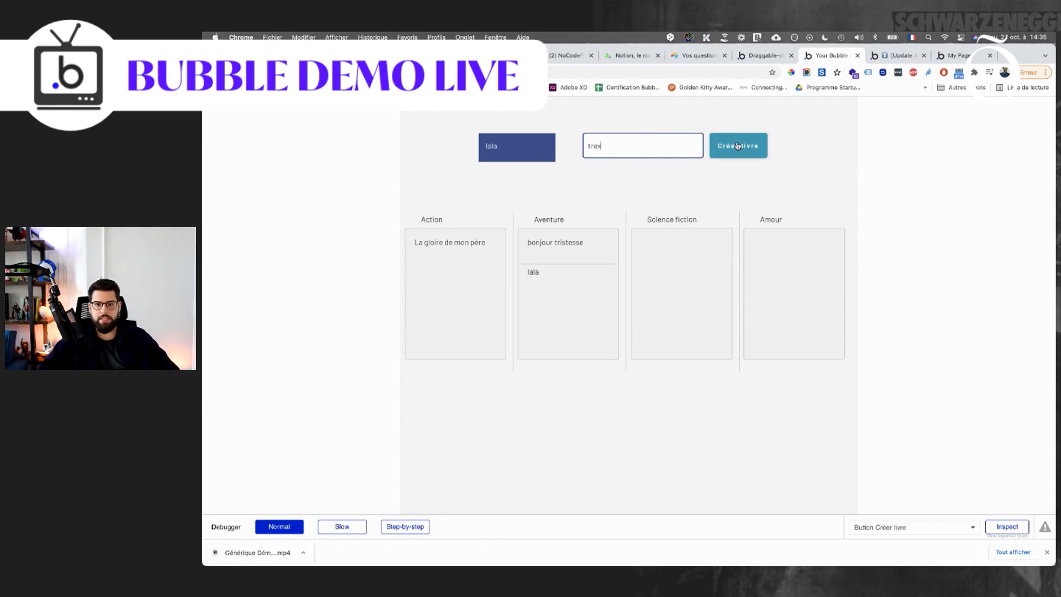
pyautogui.click(758, 147)
pyautogui.moveTo(522, 142); pyautogui.dragTo(457, 283)
# Create a book titled "nouveau livre" and drop its draggable group on the Action column without reloading the page.
pyautogui.click(666, 146)
pyautogui.write('nouveau livre')
pyautogui.click(746, 145)
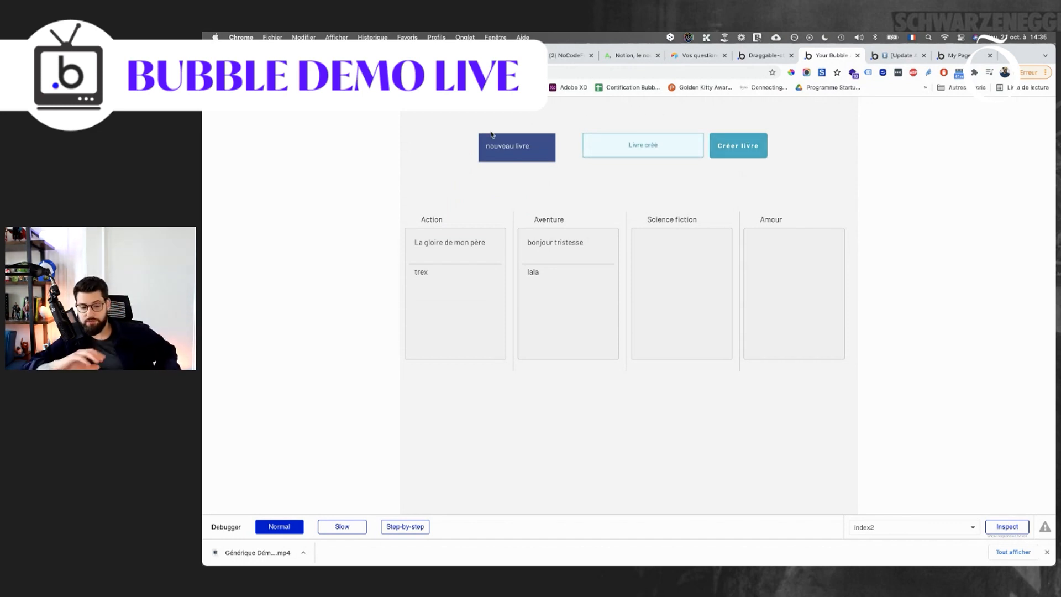
pyautogui.moveTo(495, 154); pyautogui.dragTo(451, 315)
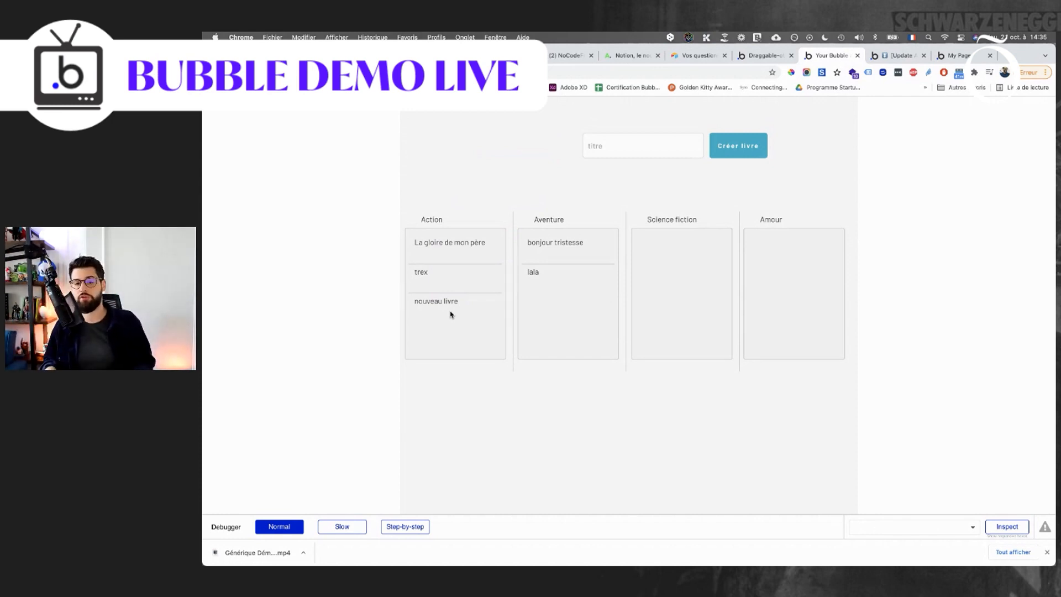
# Return to the page design in the editor and set RepeatingGroup Livre to 2 rows.
pyautogui.click(759, 61)
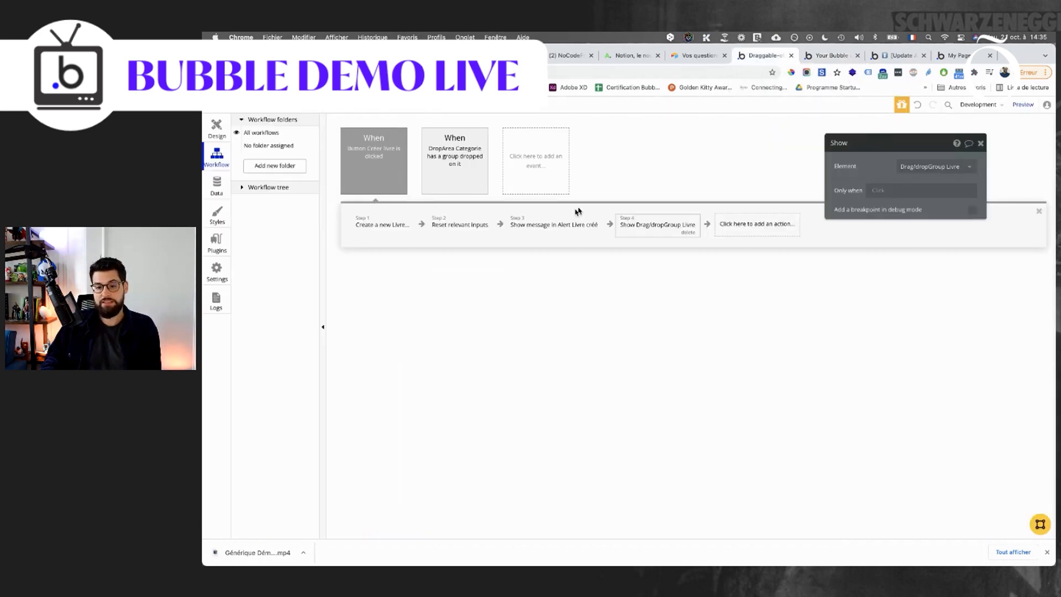
pyautogui.click(218, 125)
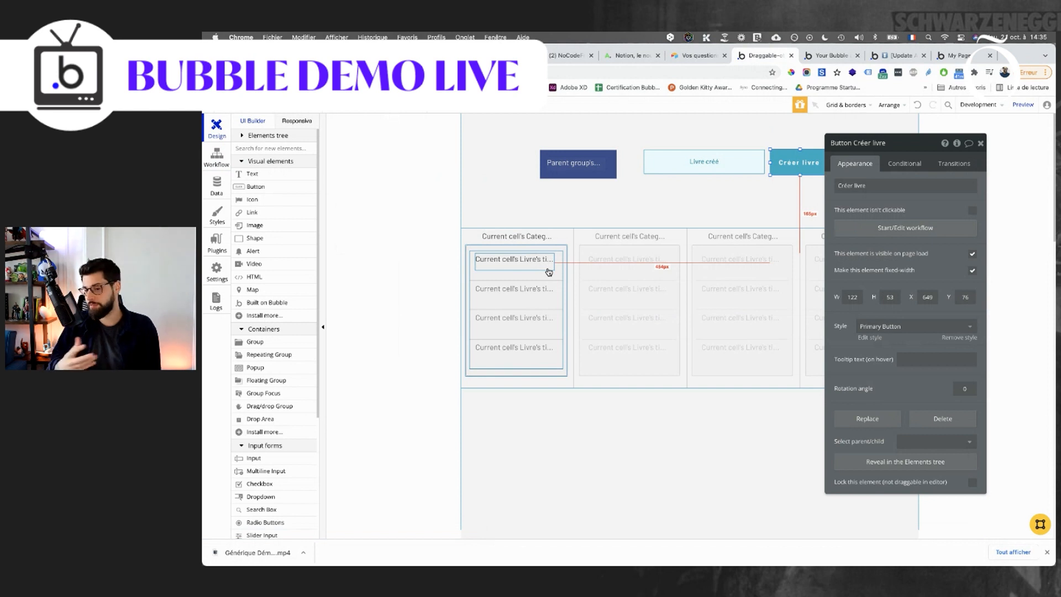
pyautogui.click(544, 285)
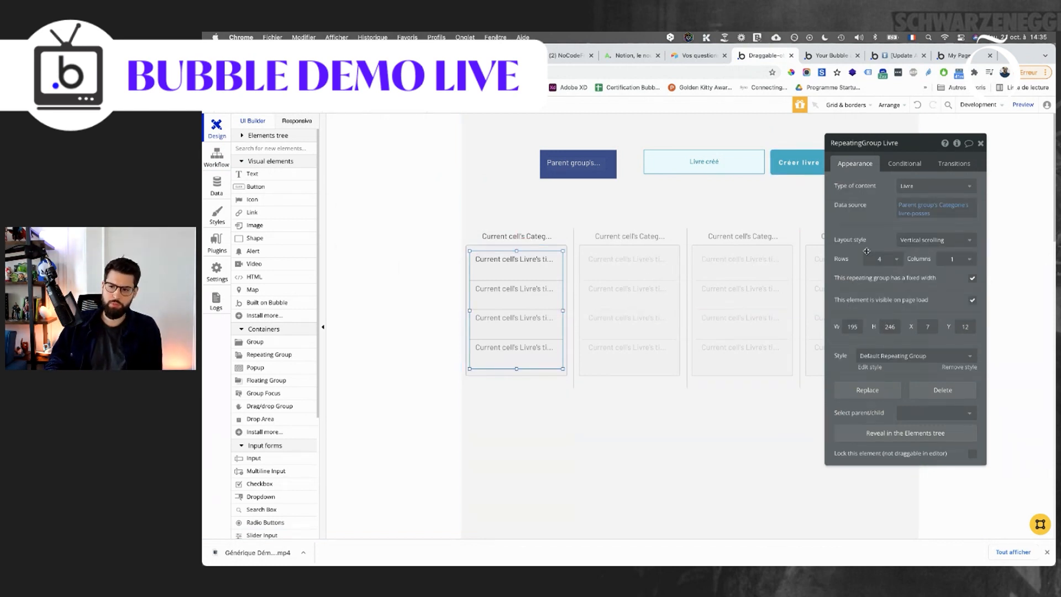
pyautogui.click(882, 258)
pyautogui.click(883, 286)
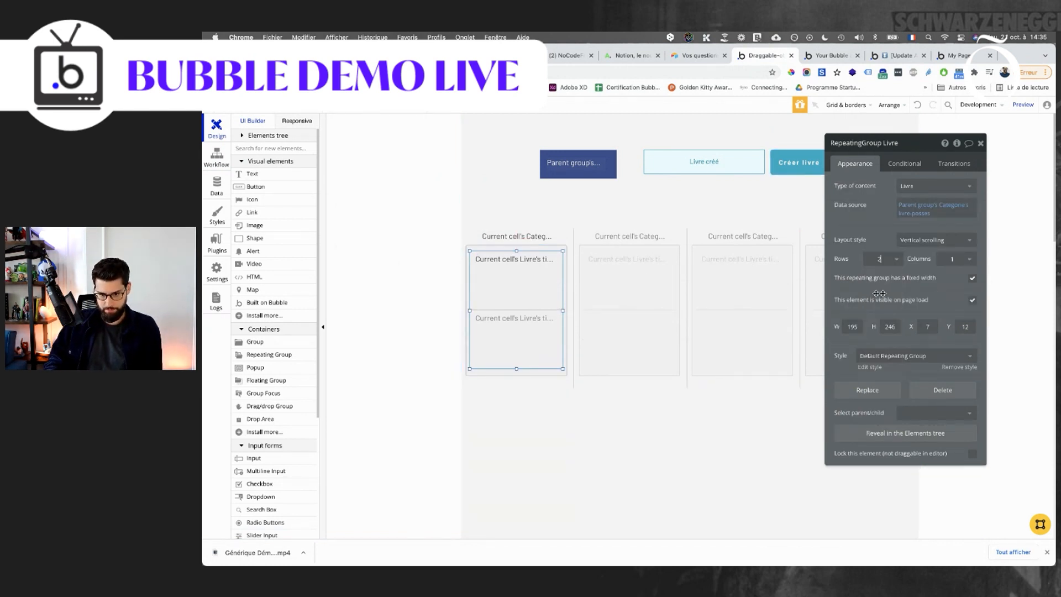
# Draw a drag/drop group about 184 by 99 px in RepeatingGroup Livre's first cell and move the title text into it.
pyautogui.click(521, 268)
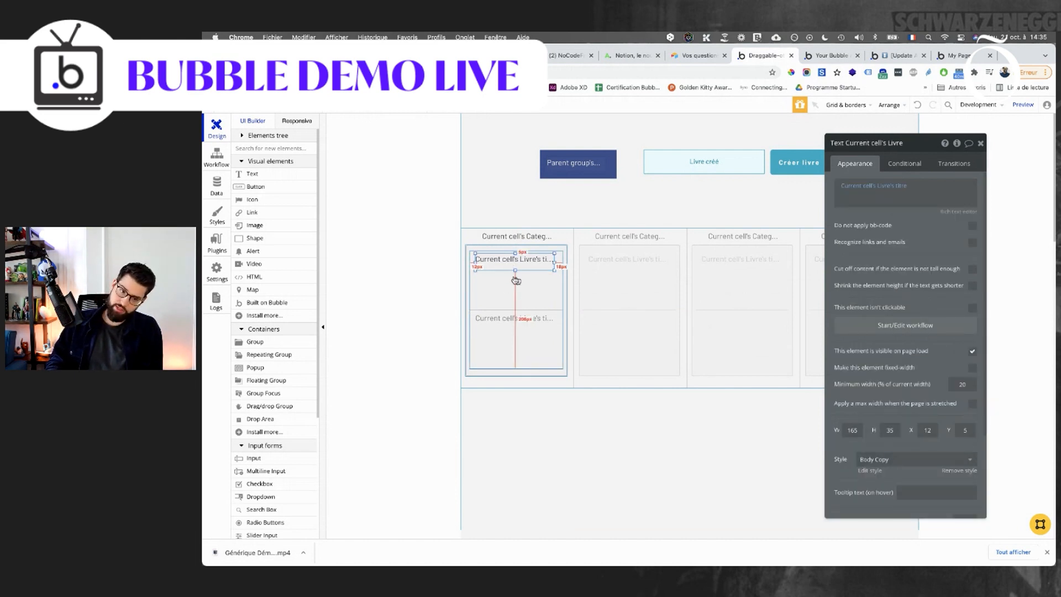
pyautogui.scroll(-3, 263, 400)
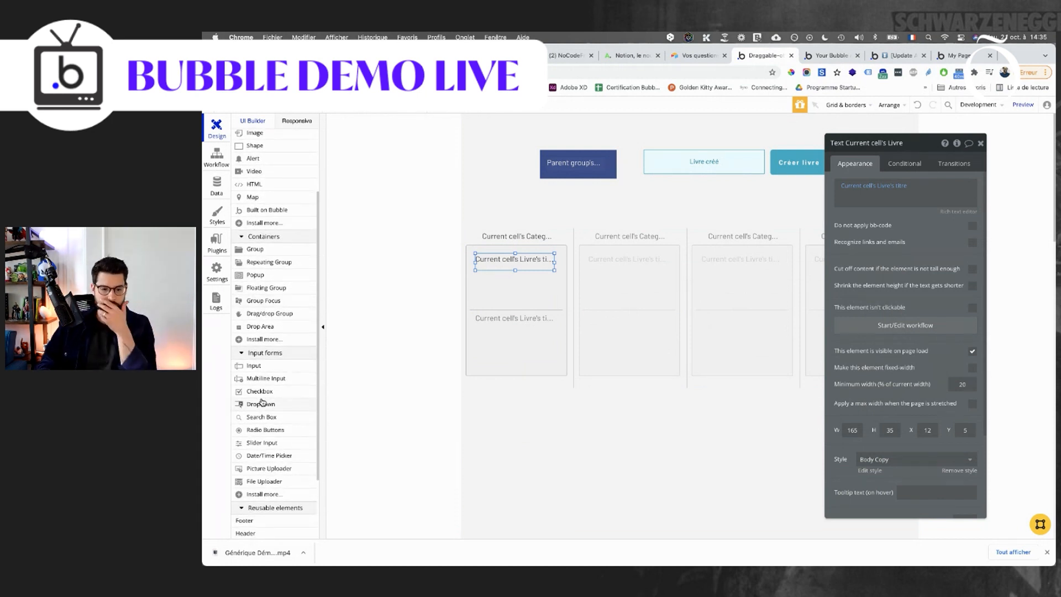
pyautogui.scroll(3, 263, 402)
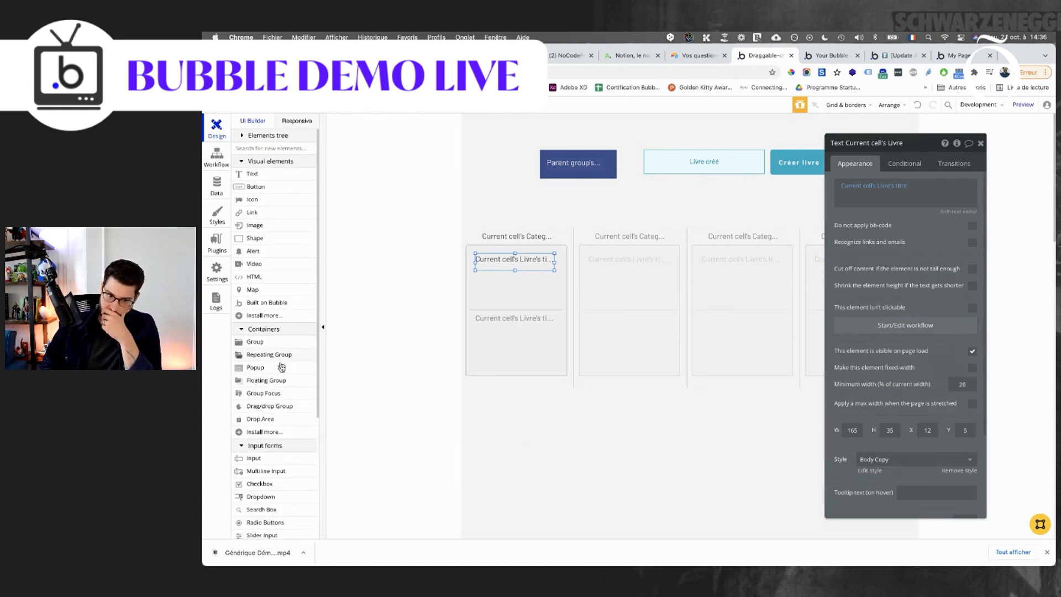
pyautogui.click(281, 406)
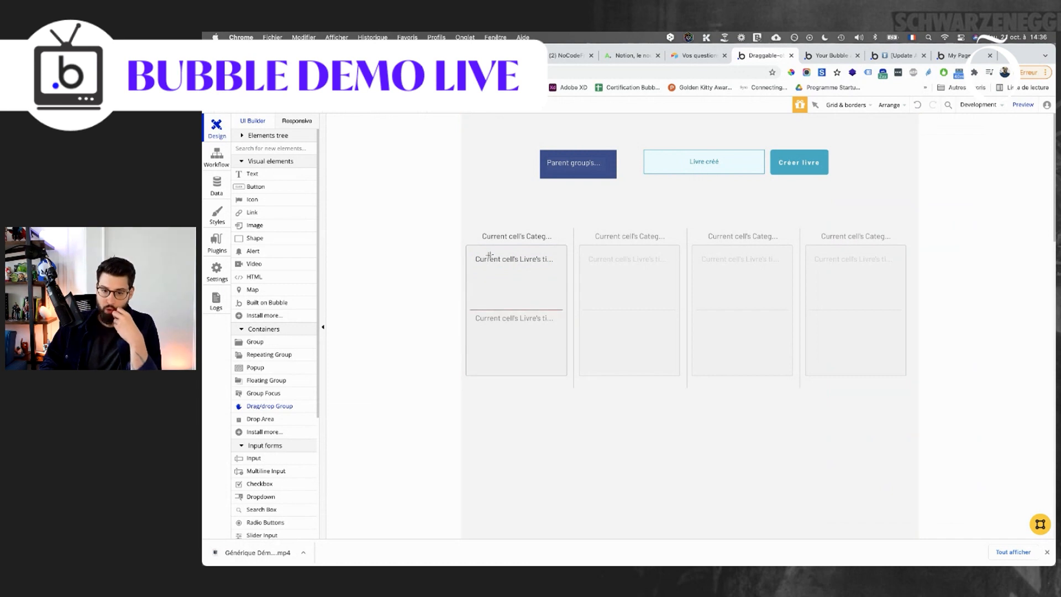
pyautogui.moveTo(473, 256); pyautogui.dragTo(563, 304)
pyautogui.moveTo(522, 256); pyautogui.dragTo(530, 269)
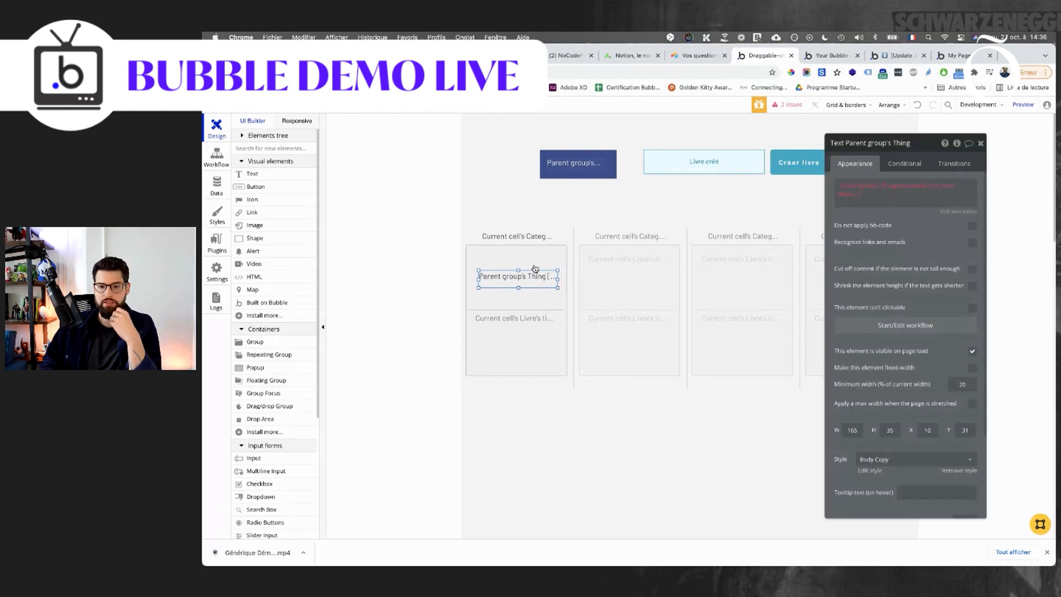
# Give the new drag/drop group inside the book cell a solid border on all sides.
pyautogui.click(887, 346)
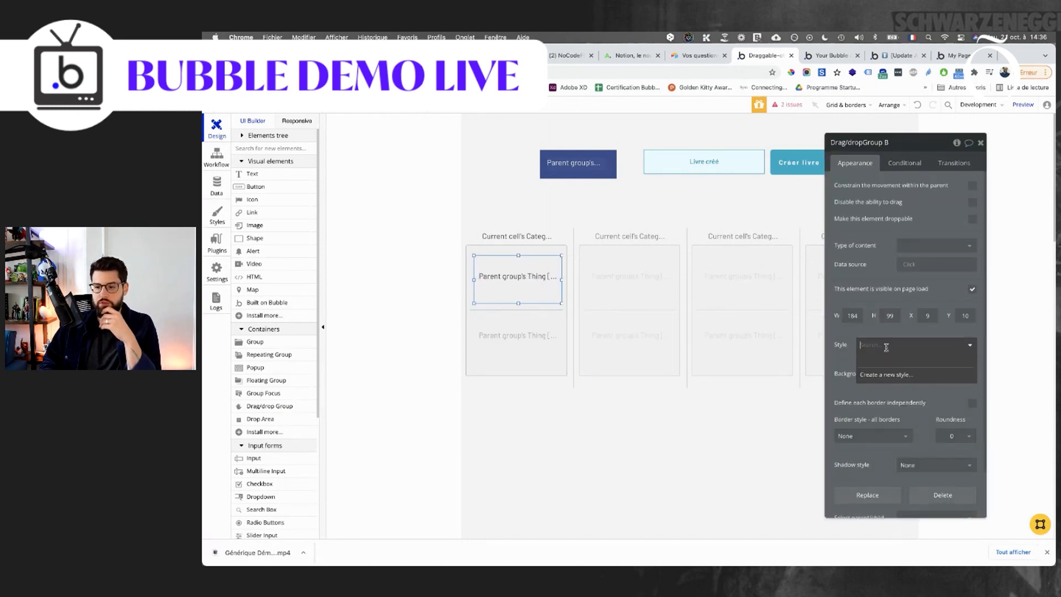
pyautogui.click(887, 341)
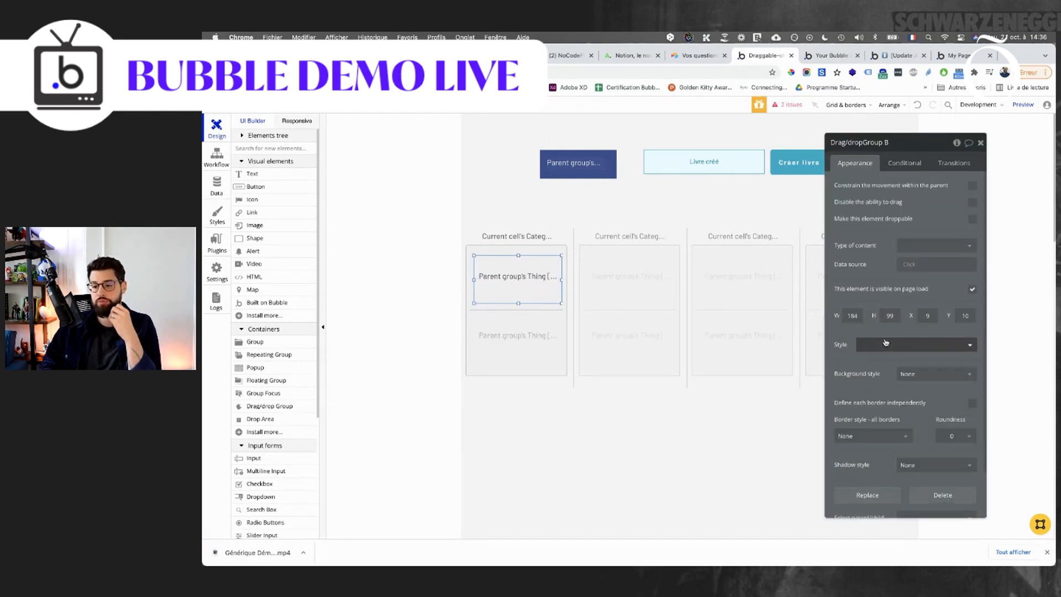
pyautogui.click(910, 375)
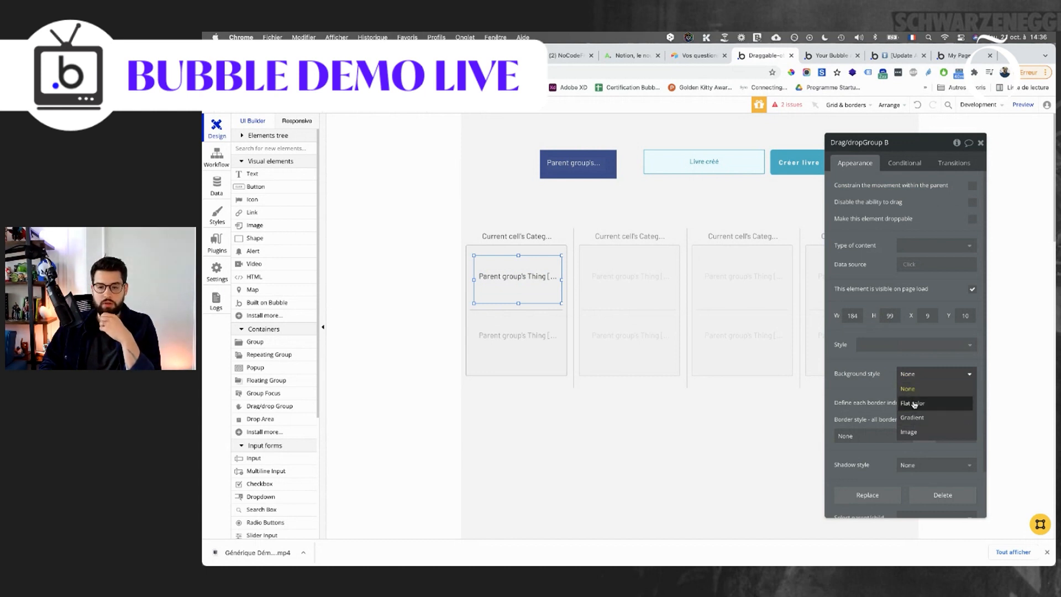
pyautogui.click(887, 385)
pyautogui.click(873, 436)
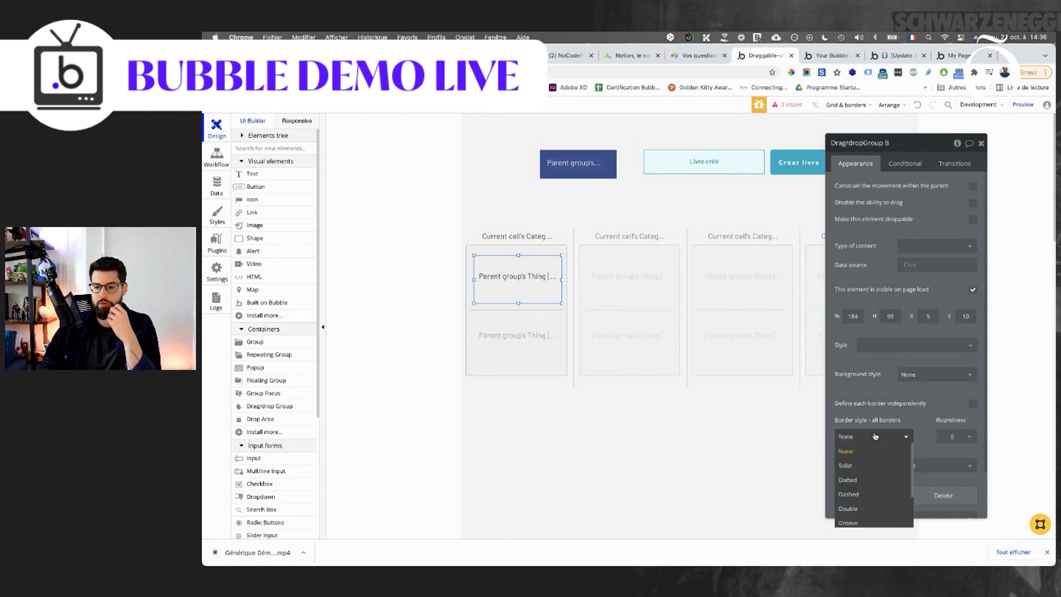
pyautogui.click(868, 467)
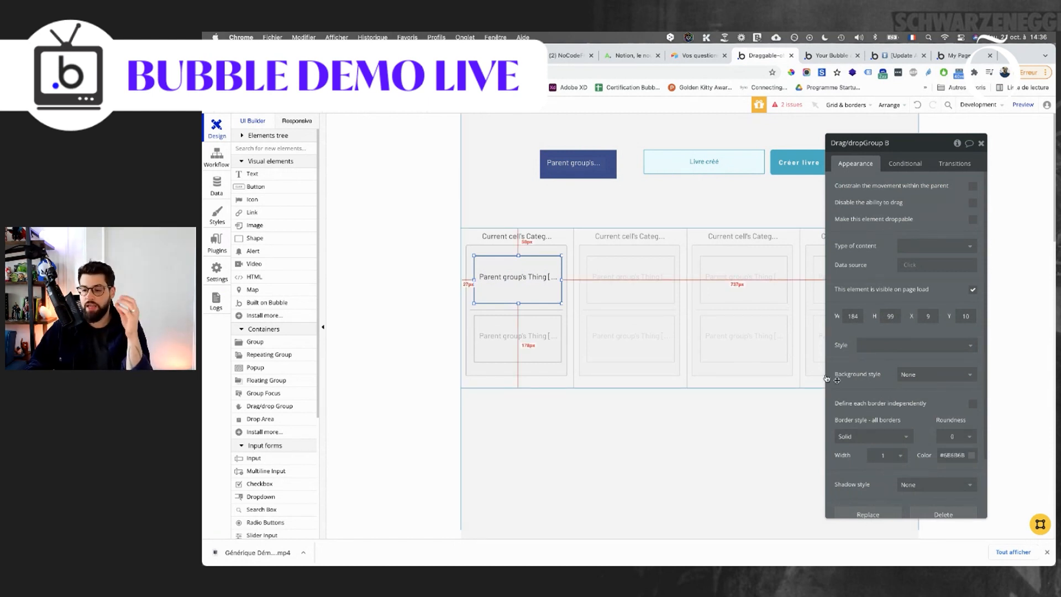
# Set the cell's drag/drop group data source to Current cell's Livre and its content type to Livre, and check its title text.
pyautogui.click(536, 277)
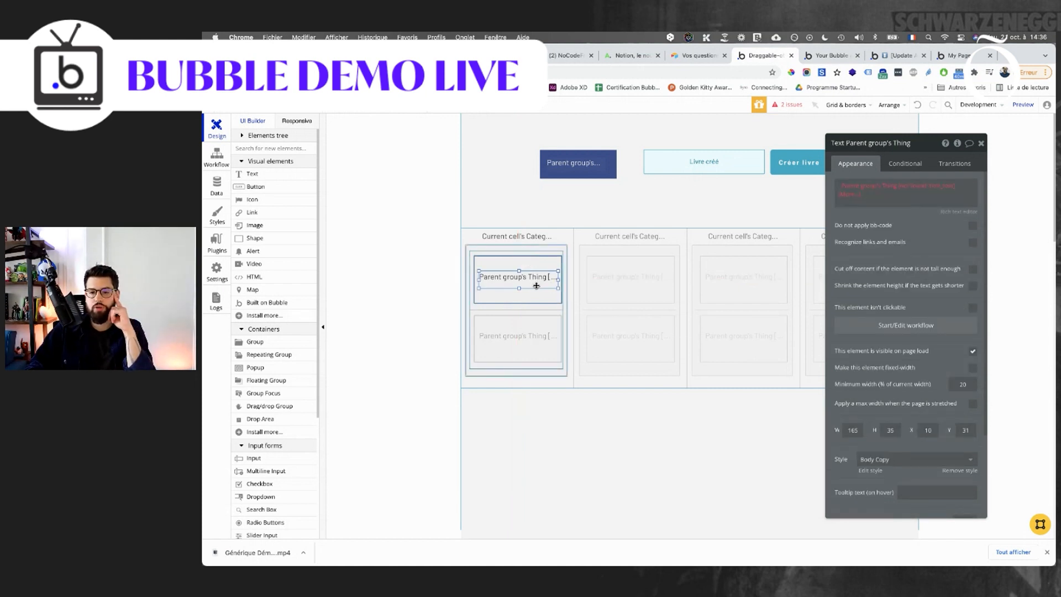
pyautogui.click(537, 291)
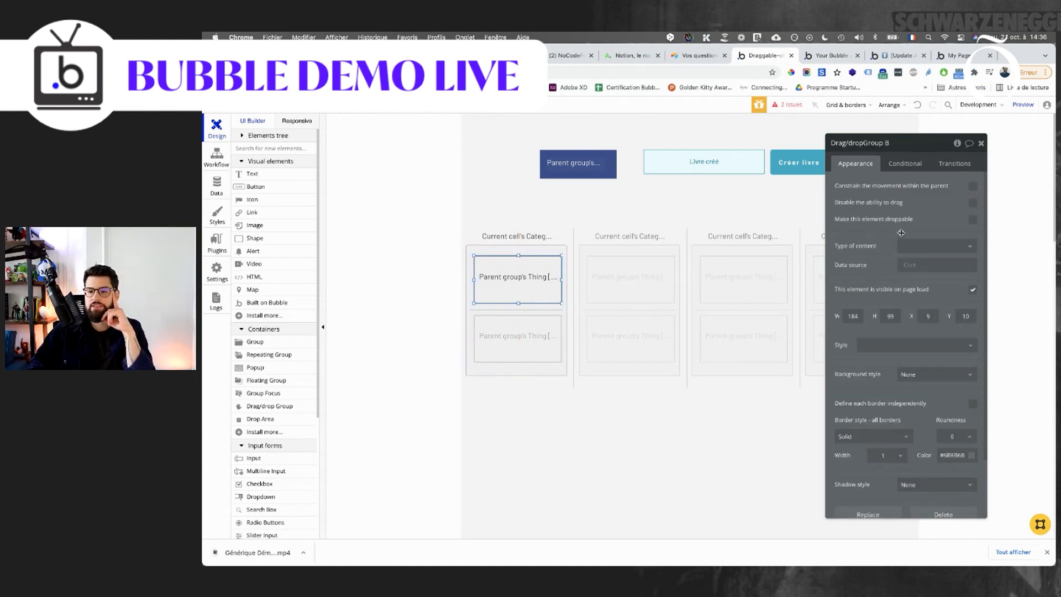
pyautogui.click(912, 264)
pyautogui.click(934, 292)
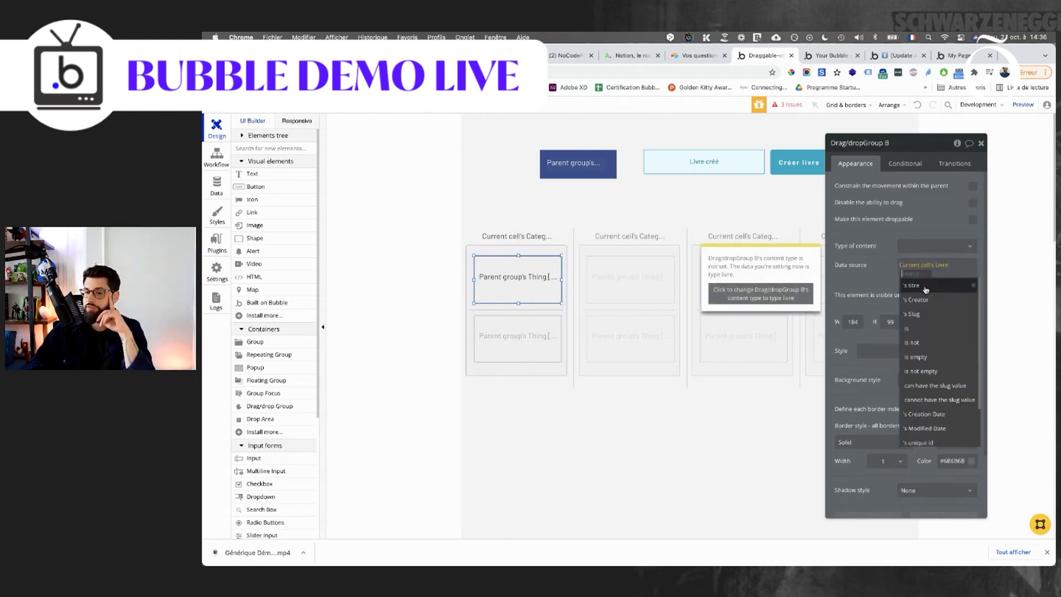
pyautogui.click(766, 290)
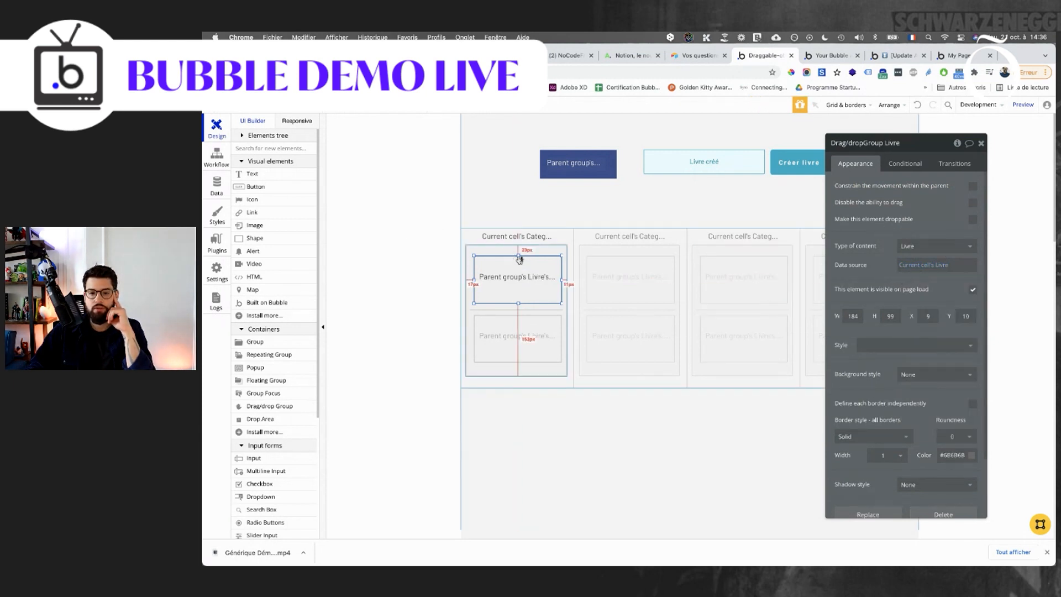
pyautogui.click(516, 276)
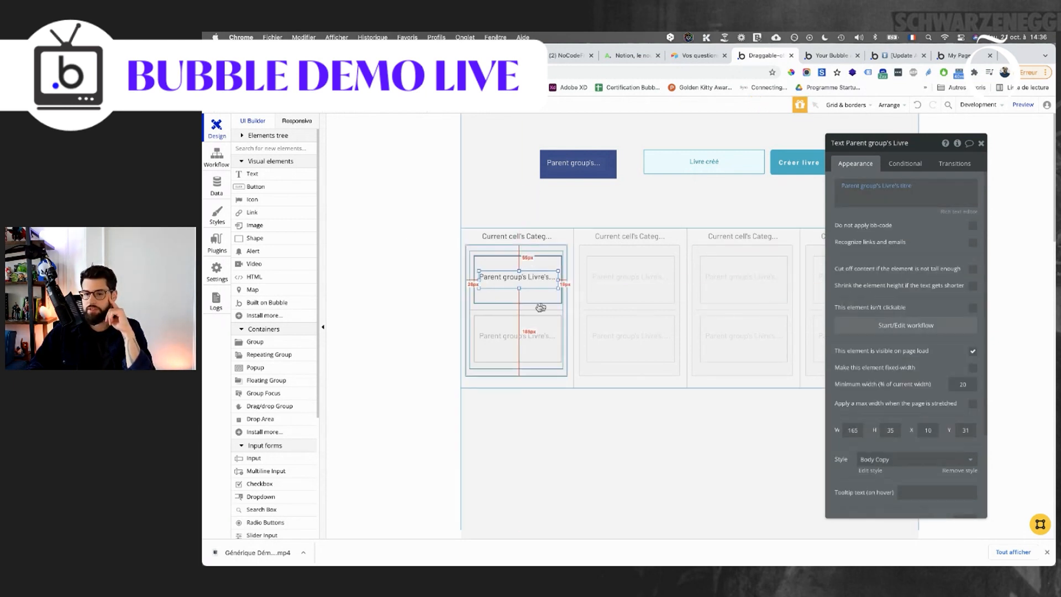
# Test the preview page by trying to move the book cards in the Action category's list.
pyautogui.click(806, 56)
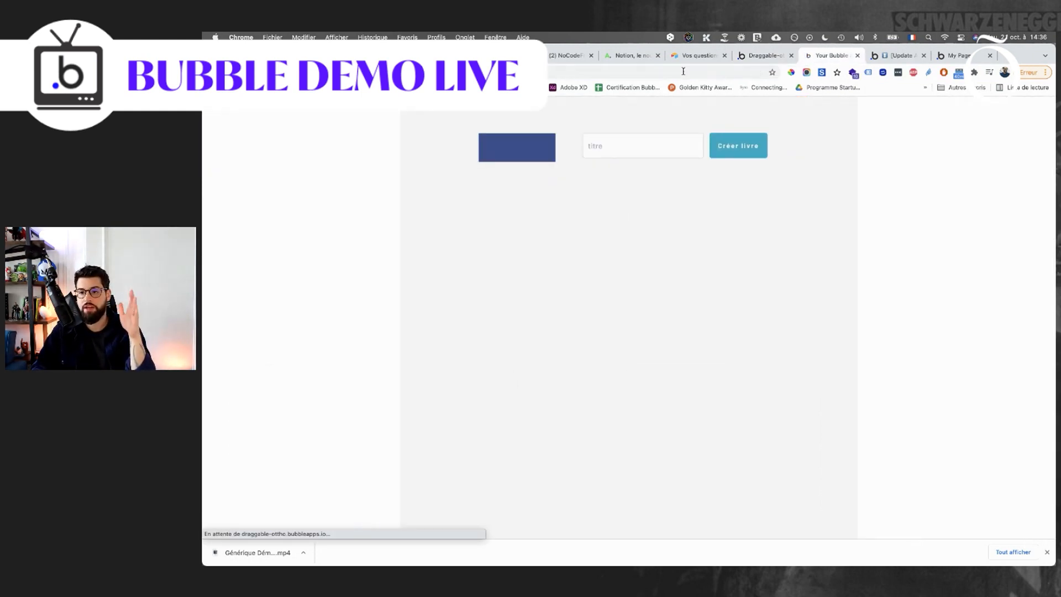
pyautogui.moveTo(477, 264); pyautogui.dragTo(471, 197)
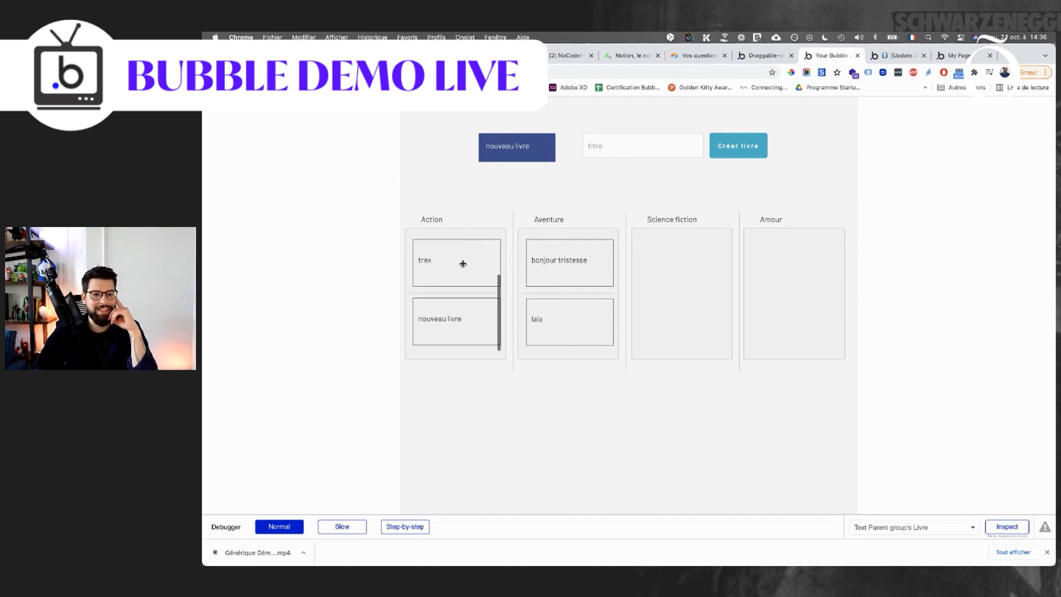
pyautogui.moveTo(455, 308); pyautogui.dragTo(455, 207)
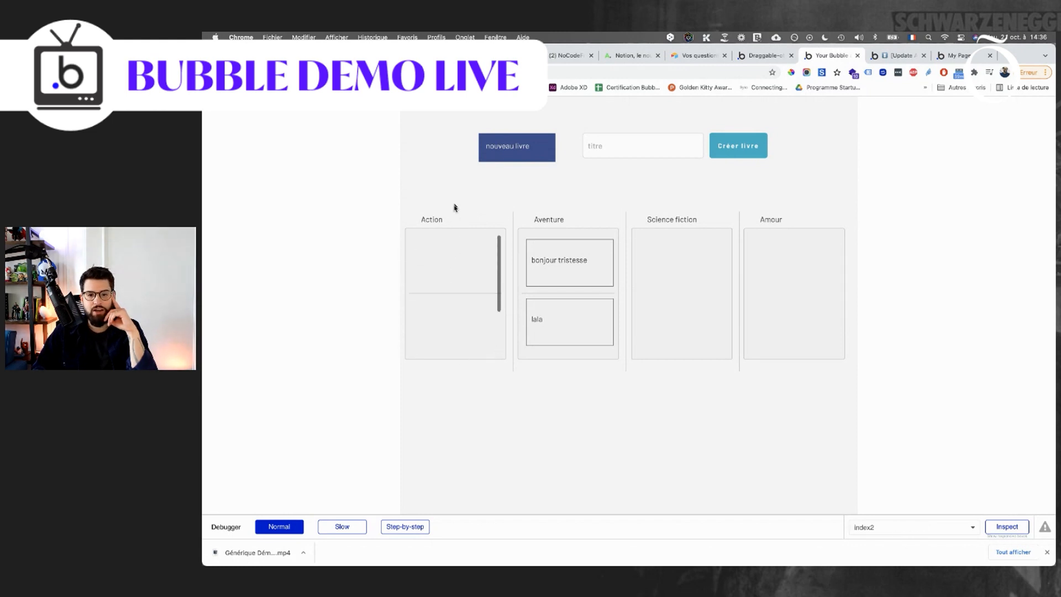
pyautogui.moveTo(453, 361); pyautogui.dragTo(457, 272)
# Return to the editor and make the drag/drop group inside RepeatingGroup Livre's cell droppable.
pyautogui.click(765, 55)
pyautogui.click(548, 311)
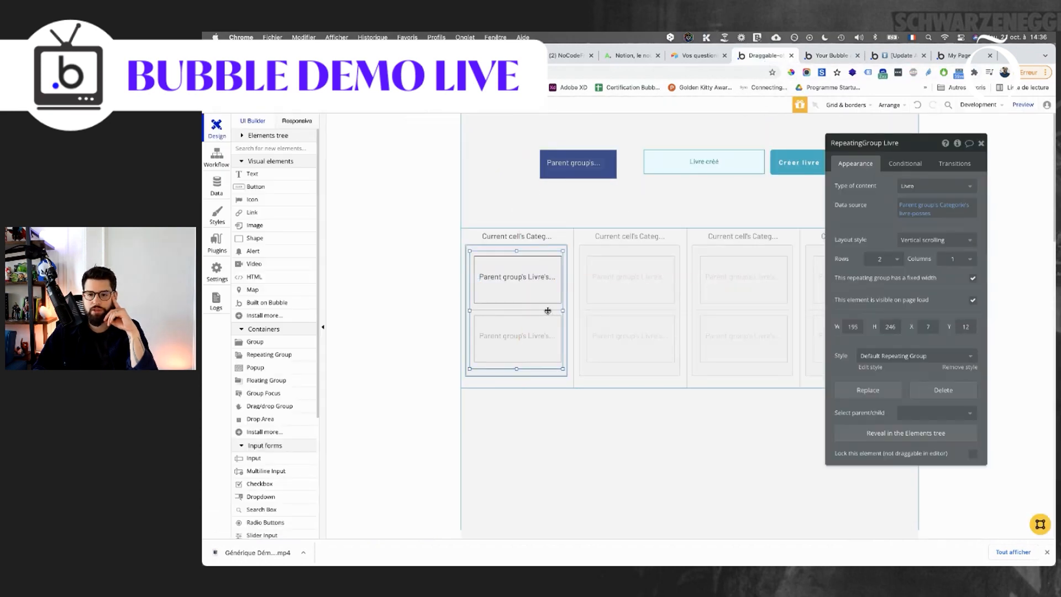
pyautogui.click(938, 240)
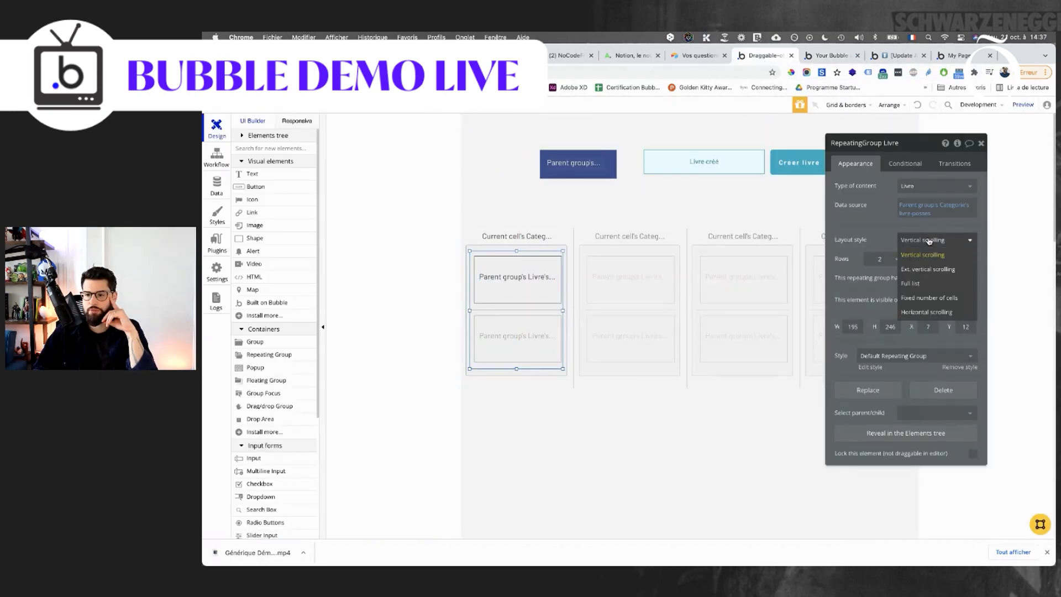
pyautogui.click(921, 275)
pyautogui.click(518, 288)
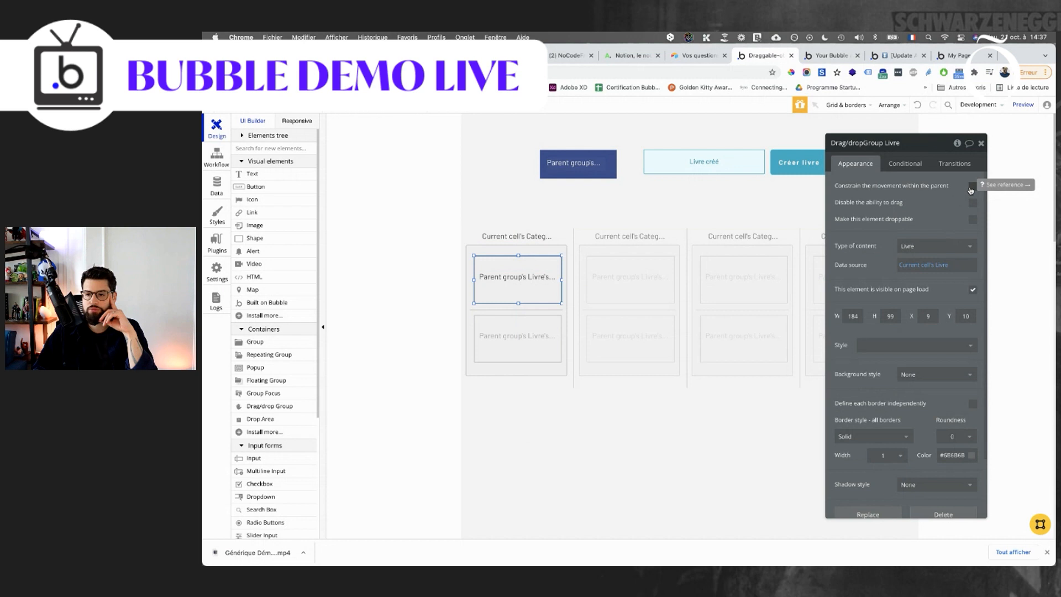
pyautogui.click(973, 220)
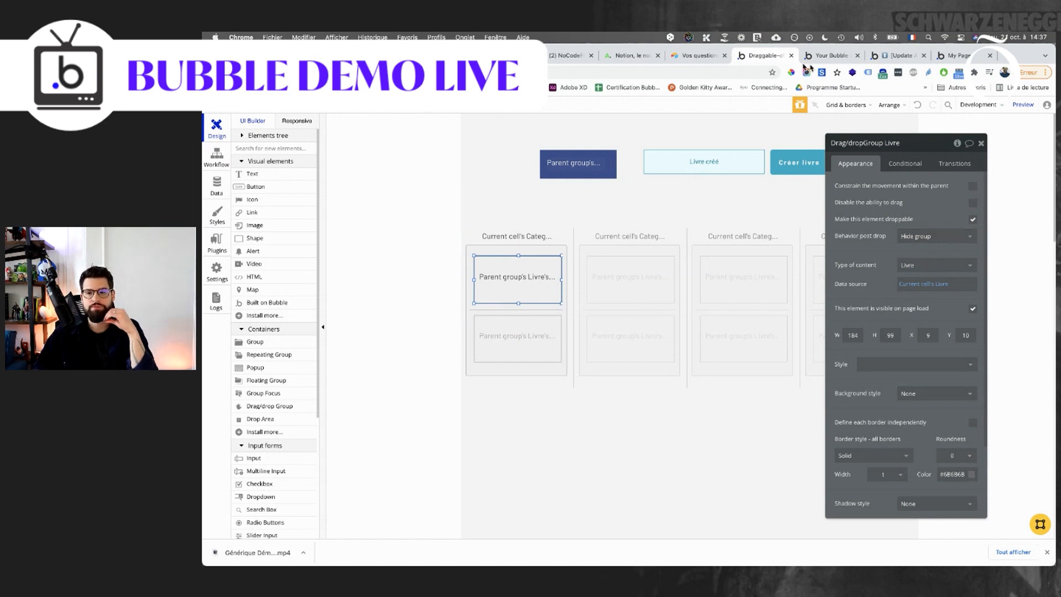
# Reload the preview page and examine how the book lists scroll within the categories.
pyautogui.click(829, 57)
pyautogui.click(576, 76)
pyautogui.press('Return')
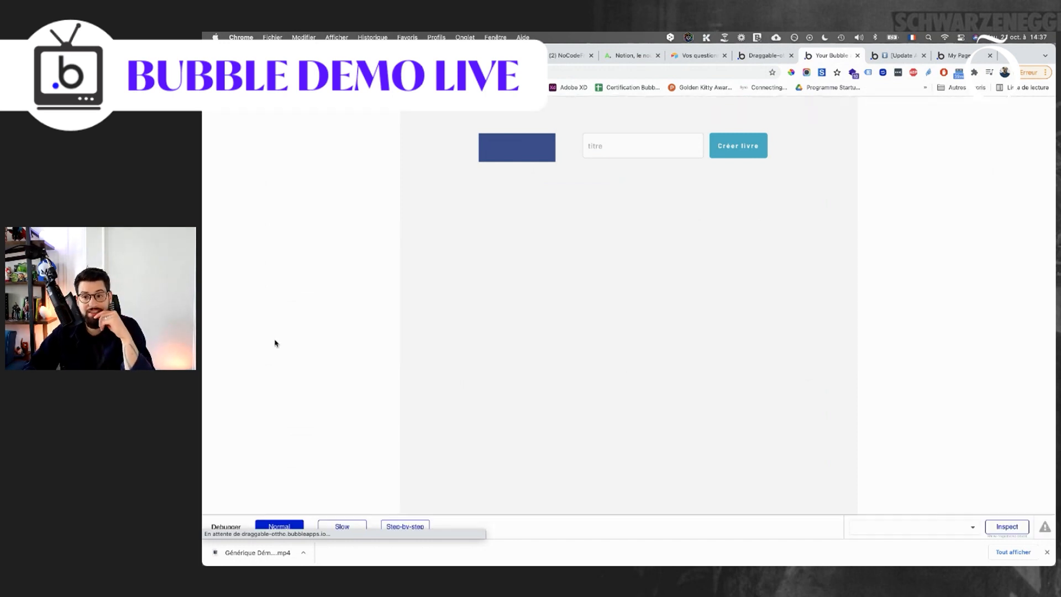
pyautogui.scroll(-3, 488, 326)
pyautogui.scroll(3, 489, 327)
pyautogui.scroll(-3, 489, 327)
pyautogui.scroll(3, 489, 326)
# In the editor, set the layout style of RepeatingGroup Livre and RepeatingGroup Categorie to Full list.
pyautogui.click(773, 57)
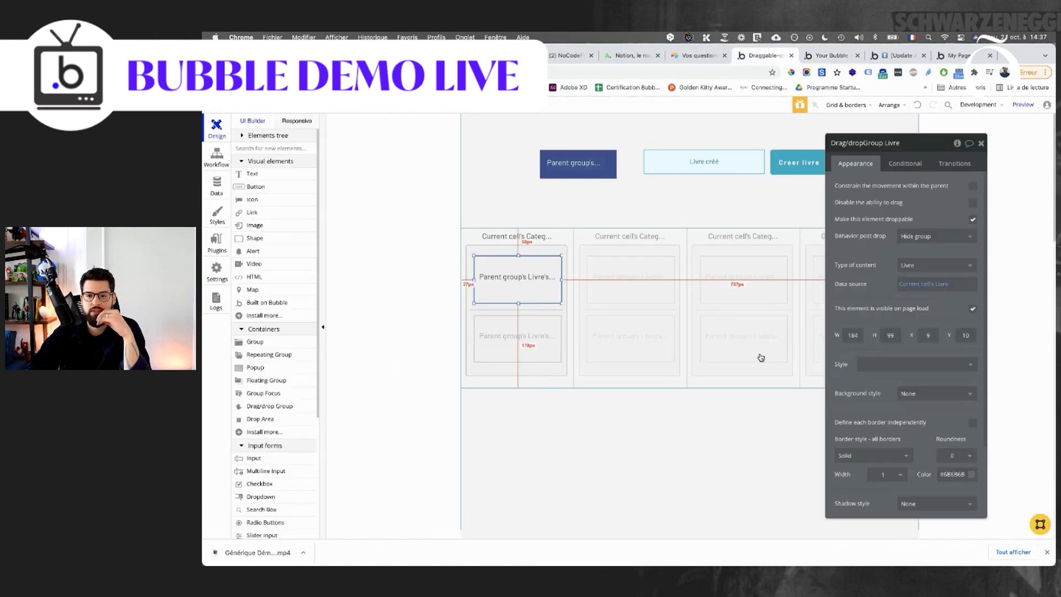
pyautogui.click(518, 309)
pyautogui.click(934, 233)
pyautogui.click(926, 278)
pyautogui.click(934, 238)
pyautogui.click(917, 273)
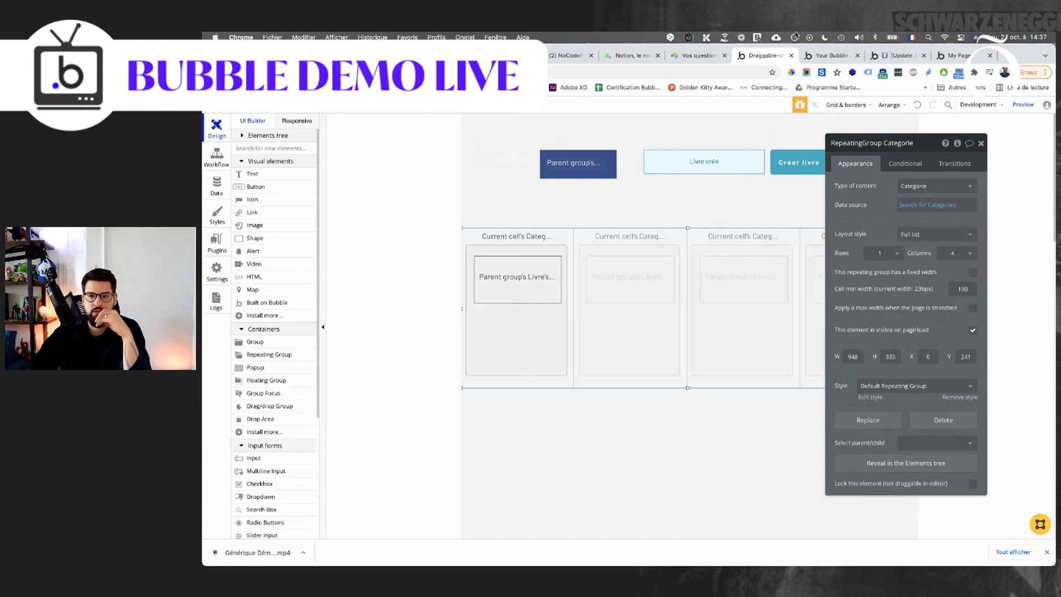
# Refresh the preview and move the book La gloire de mon père from Action to Aventure.
pyautogui.click(809, 56)
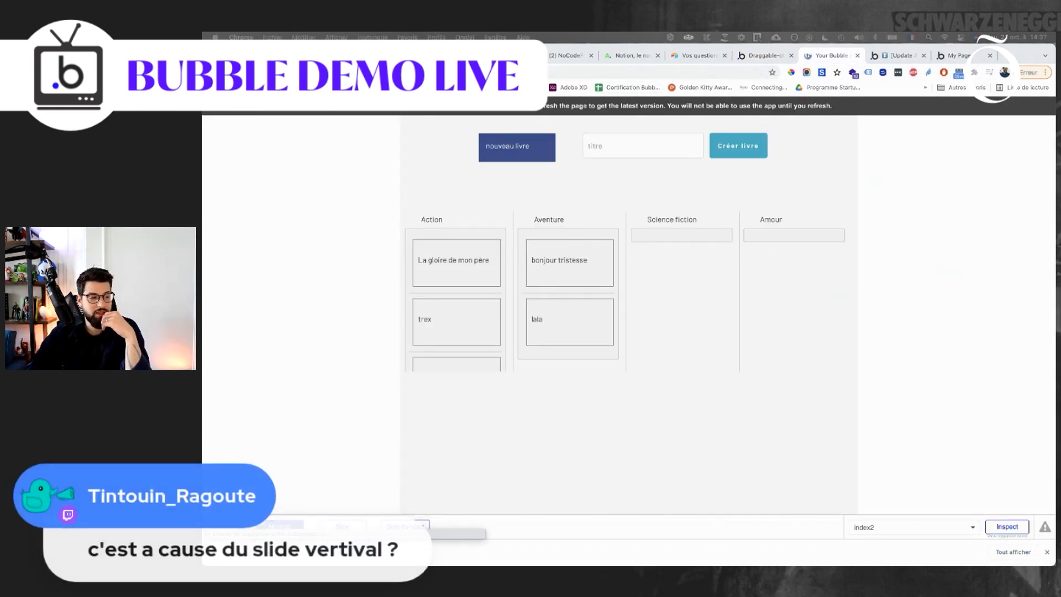
pyautogui.press('super+r')
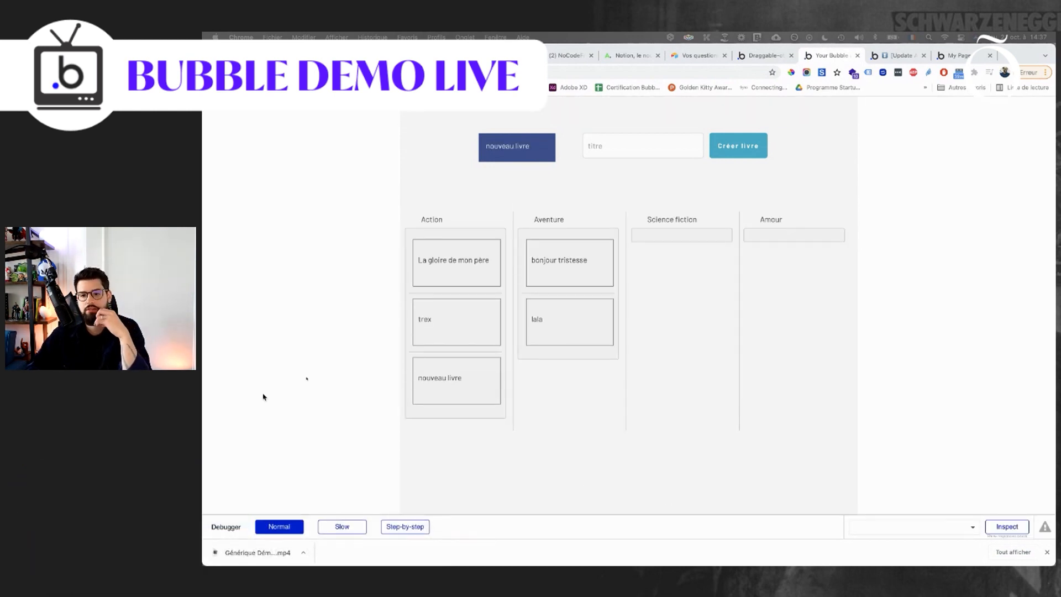
pyautogui.scroll(-3, 550, 306)
pyautogui.scroll(3, 531, 309)
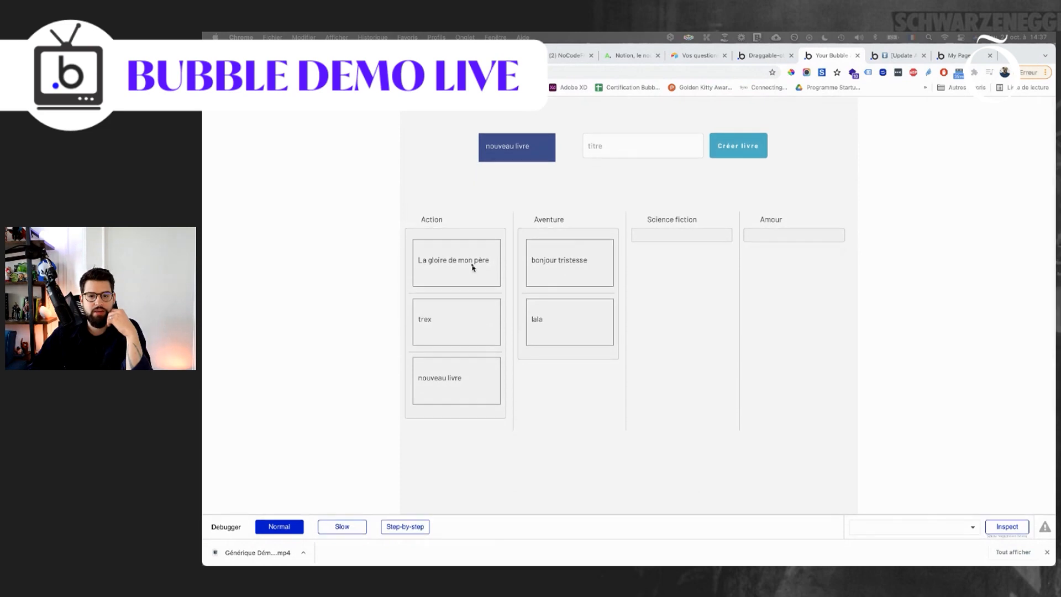
pyautogui.moveTo(472, 275); pyautogui.dragTo(579, 283)
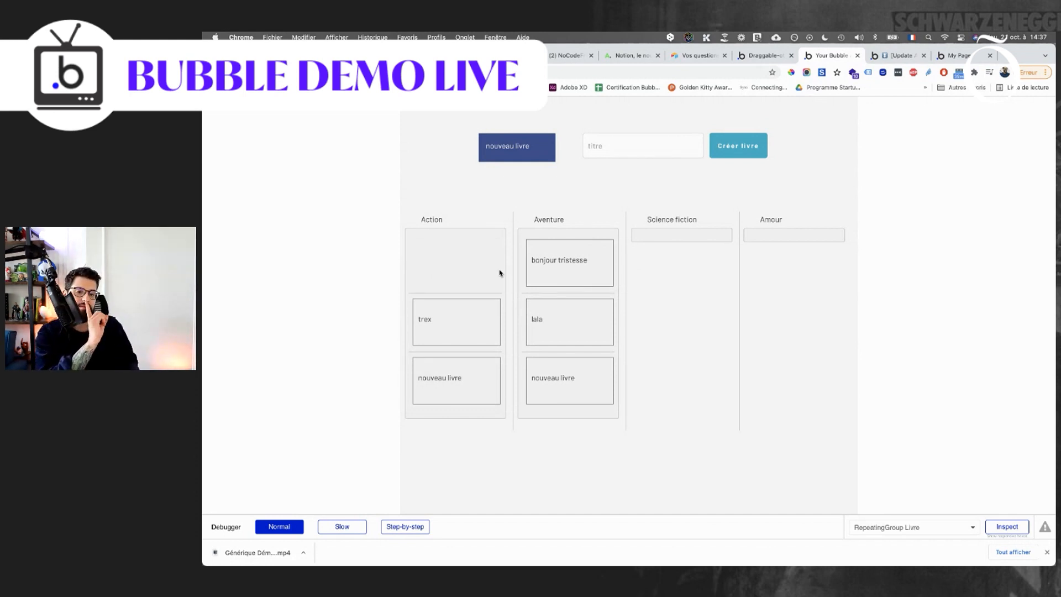
# Test dropping trex and nouveau livre from Action onto Aventure, and reload the preview to check the saved lists.
pyautogui.scroll(-3, 499, 273)
pyautogui.scroll(2, 490, 294)
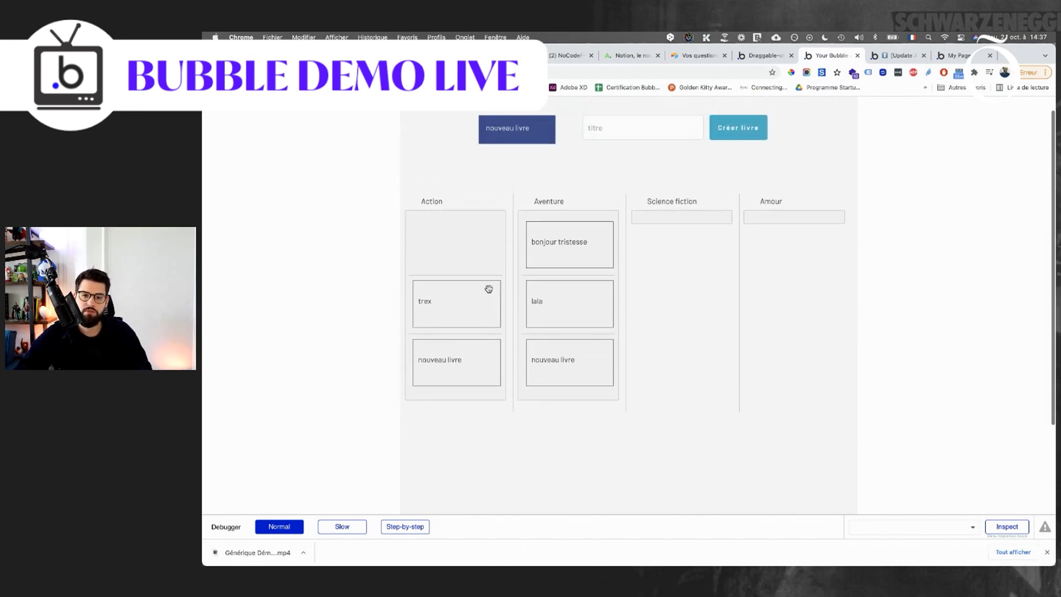
pyautogui.scroll(-2, 489, 289)
pyautogui.scroll(2, 481, 304)
pyautogui.moveTo(481, 304); pyautogui.dragTo(600, 304)
pyautogui.scroll(-1, 600, 303)
pyautogui.scroll(2, 590, 275)
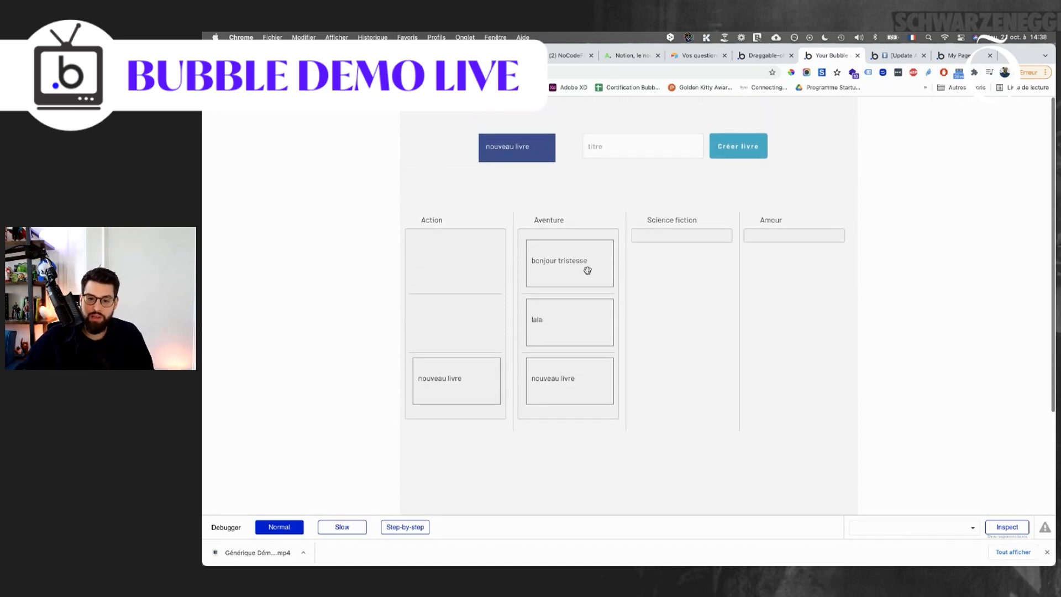
pyautogui.moveTo(429, 384); pyautogui.dragTo(540, 323)
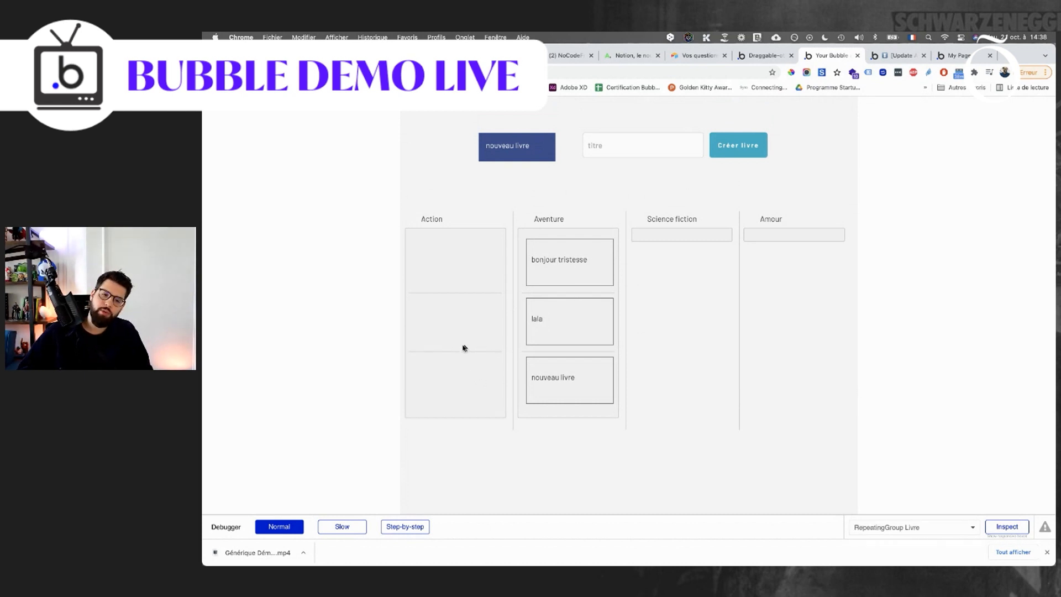
pyautogui.press('super+r')
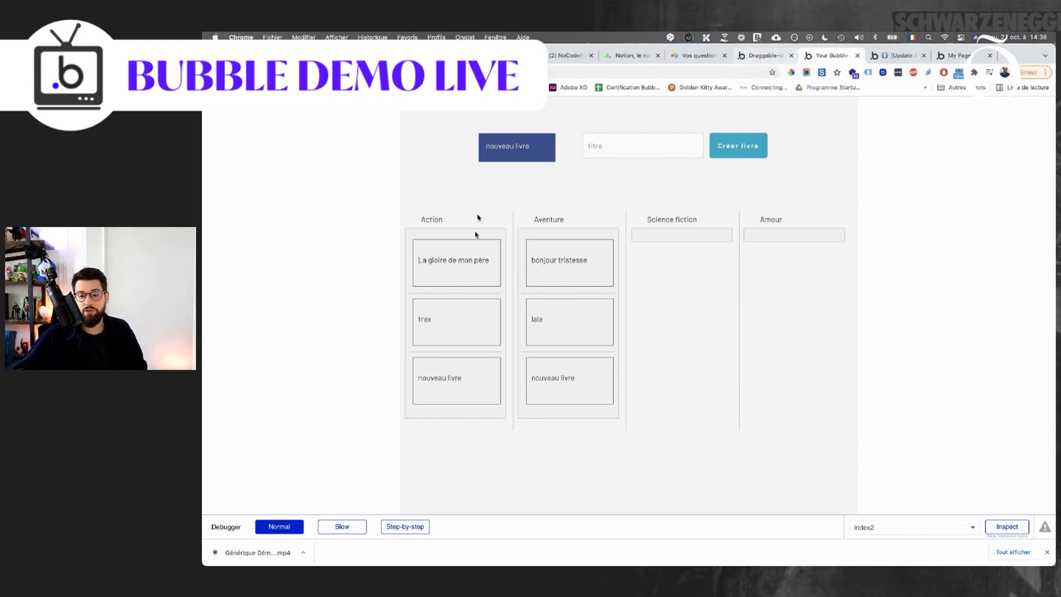
# Back in the editor, open the workflow for a group dropped on DropArea Categorie and set its event color to Blue.
pyautogui.click(757, 56)
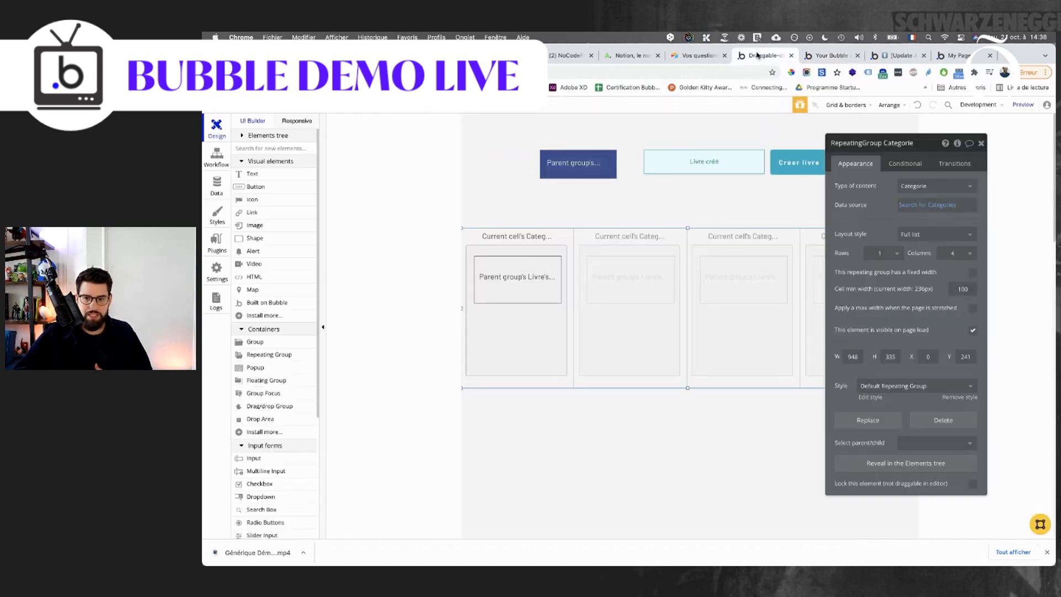
pyautogui.click(565, 173)
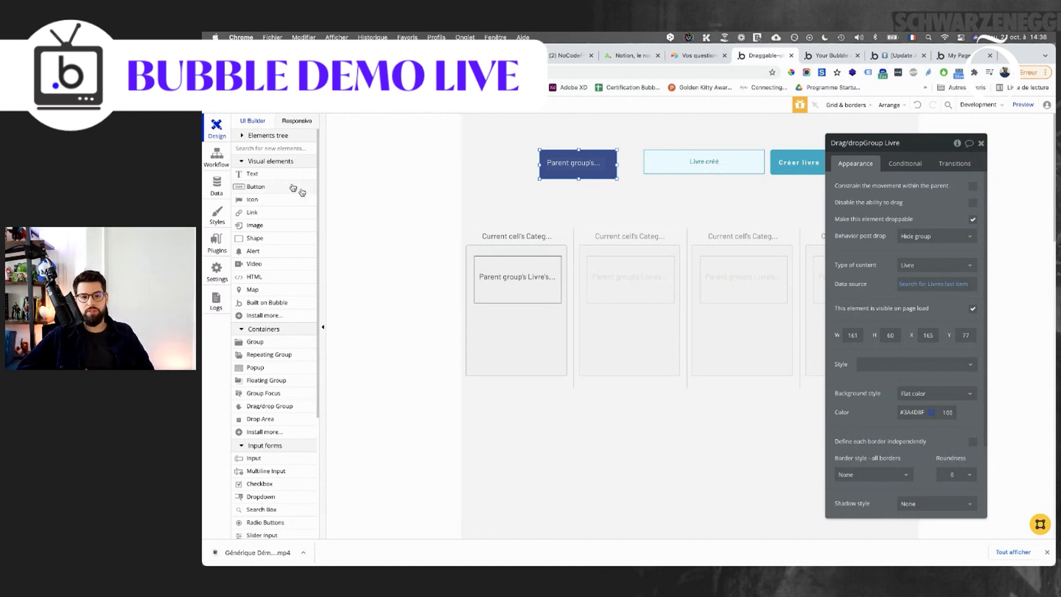
pyautogui.click(216, 160)
pyautogui.click(217, 128)
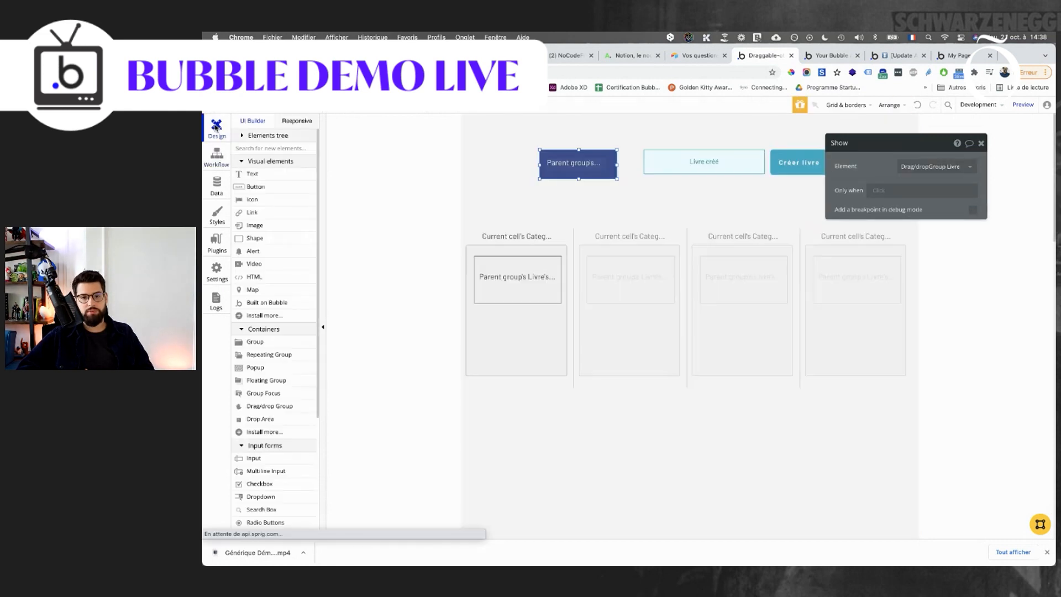
pyautogui.click(218, 161)
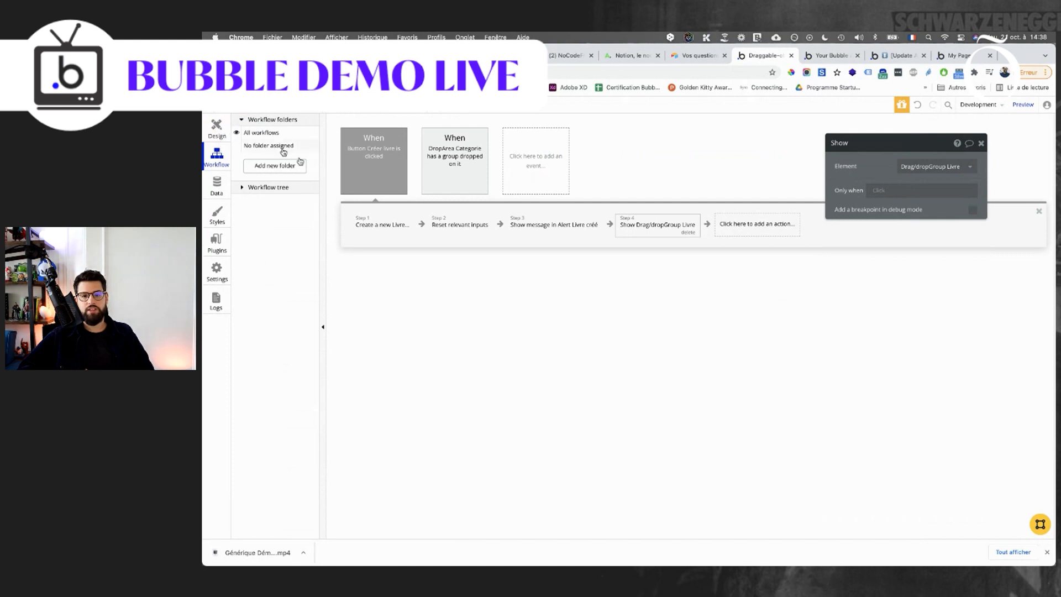
pyautogui.click(423, 188)
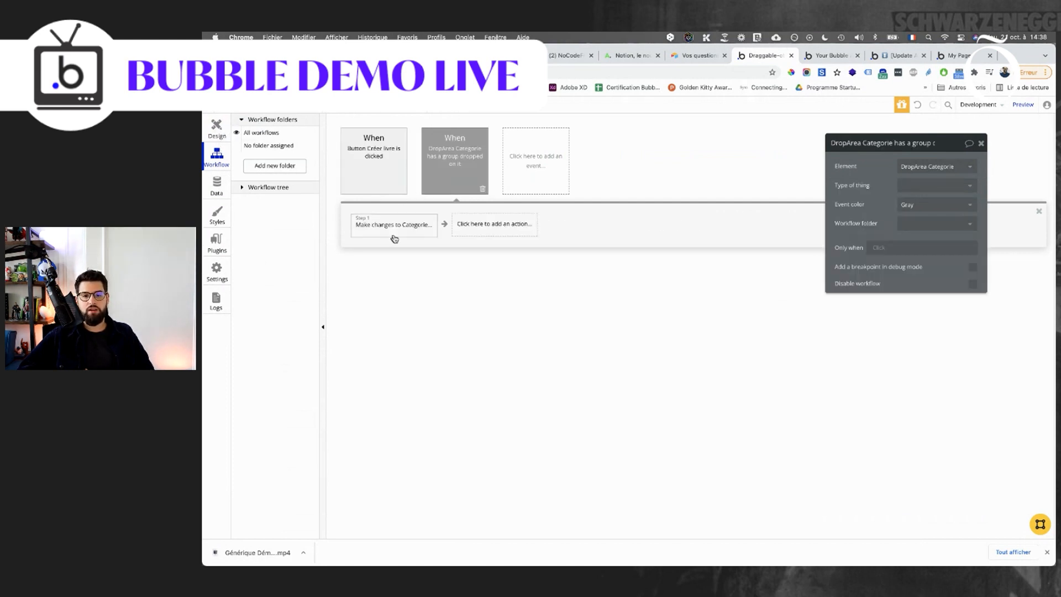
pyautogui.moveTo(465, 174)
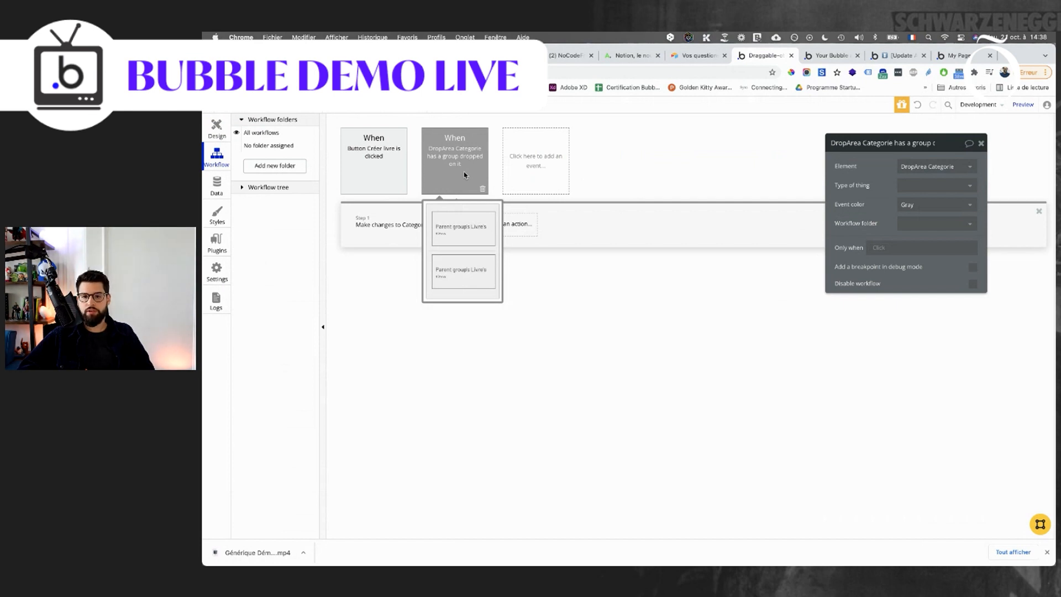
pyautogui.click(939, 205)
pyautogui.click(917, 247)
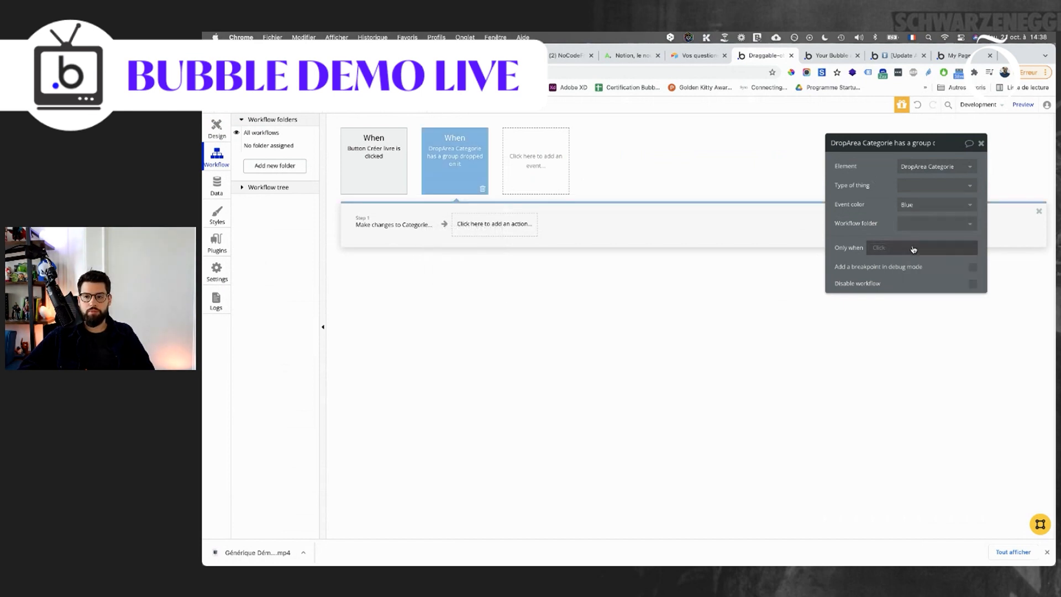
# Restrict the drop event to run only when Current cell's Categorie's livre-posses doesn't contain Drag/dropGroup Livre's Livre.
pyautogui.click(879, 248)
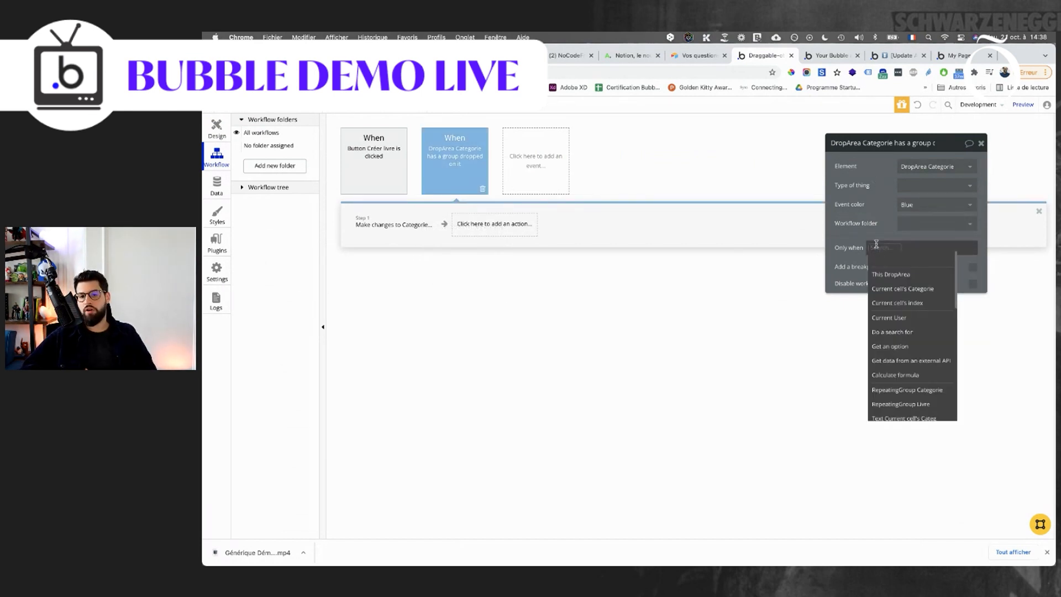
pyautogui.click(902, 289)
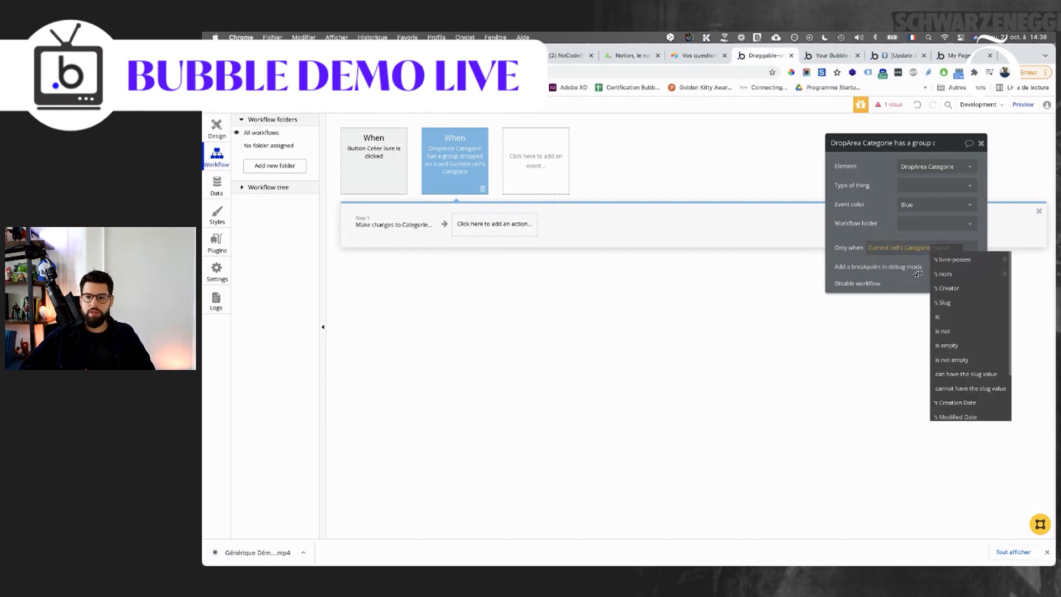
pyautogui.click(944, 260)
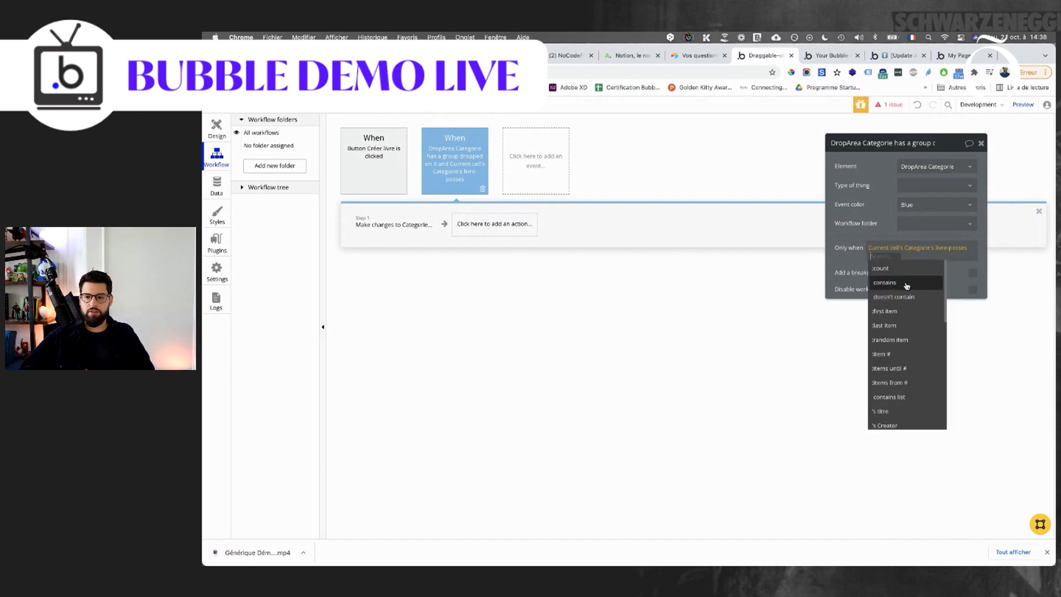
pyautogui.click(895, 297)
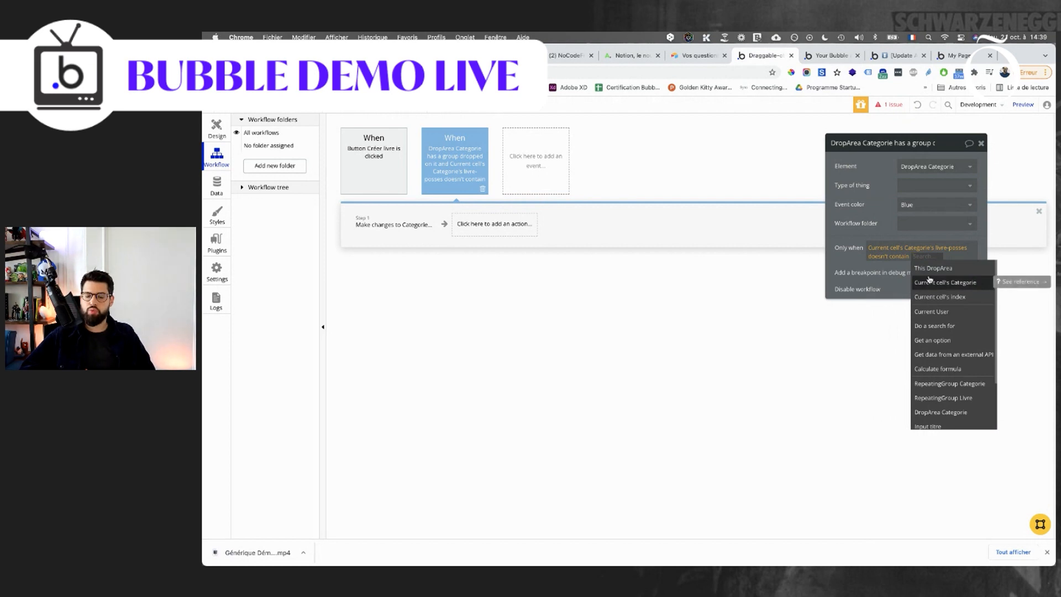
pyautogui.write('dr')
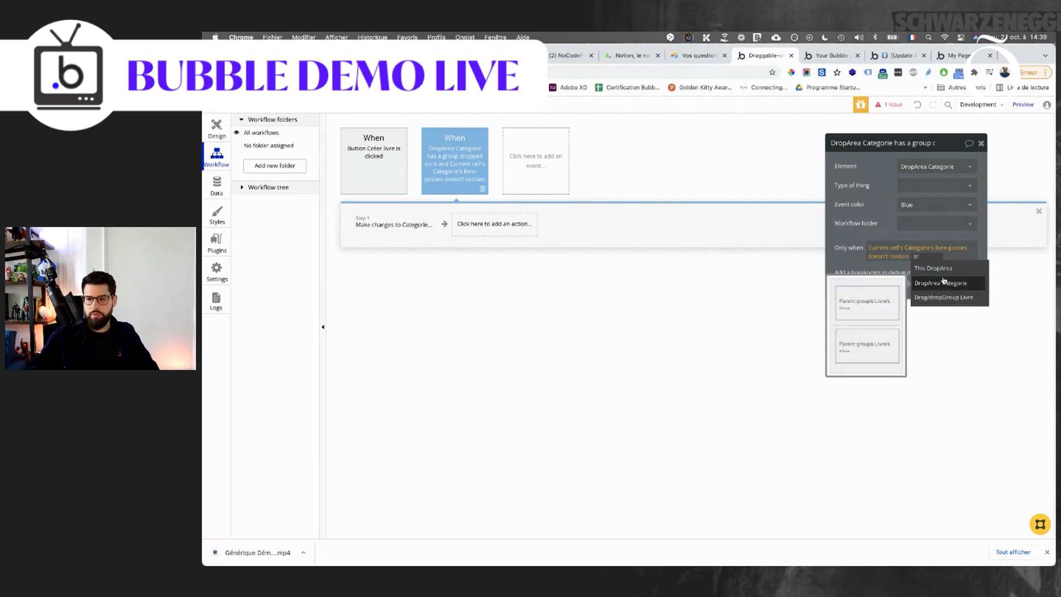
pyautogui.click(947, 299)
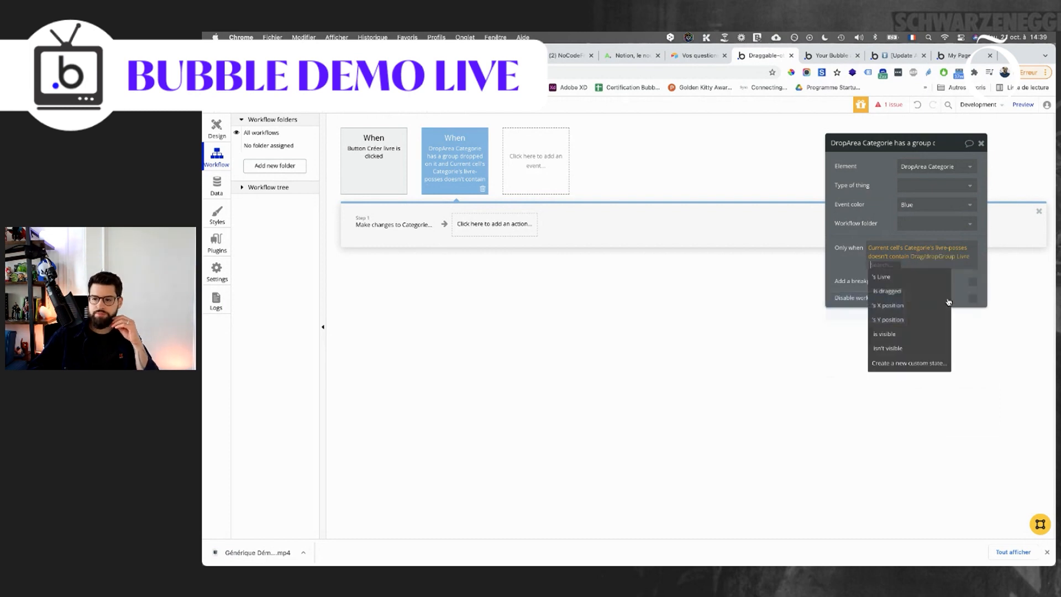
pyautogui.click(875, 275)
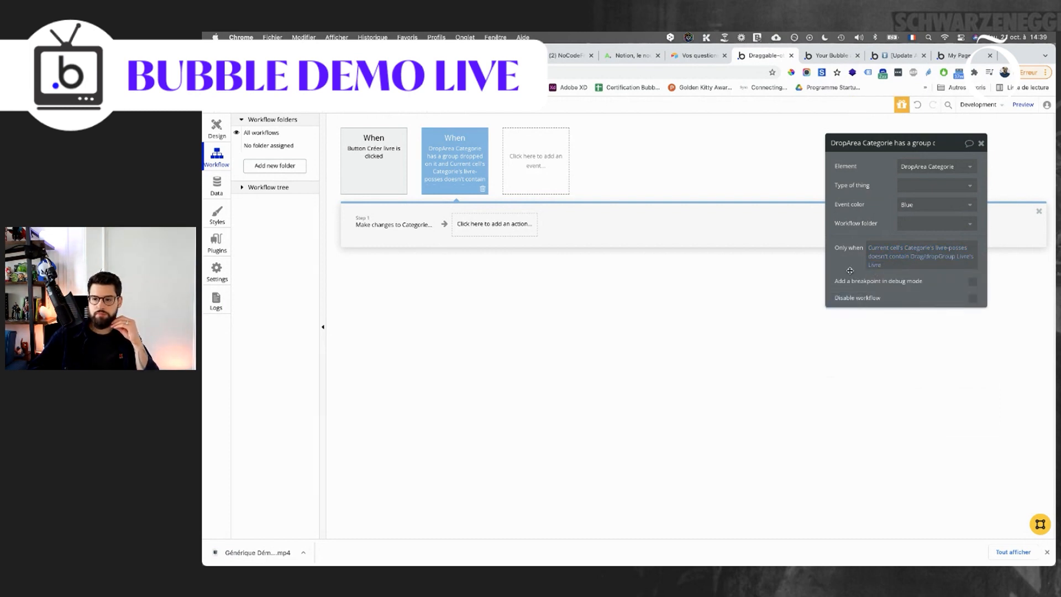
# In the preview, drop nouveau livre onto Aventure, then create the book livre 2 and drop it onto Aventure as well.
pyautogui.click(829, 55)
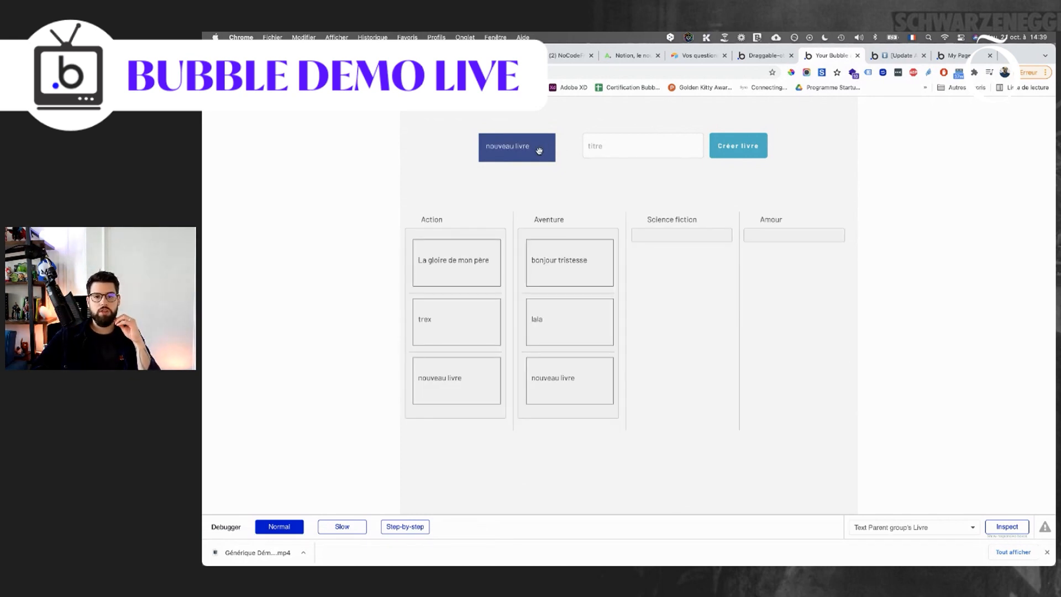
pyautogui.moveTo(539, 150); pyautogui.dragTo(568, 280)
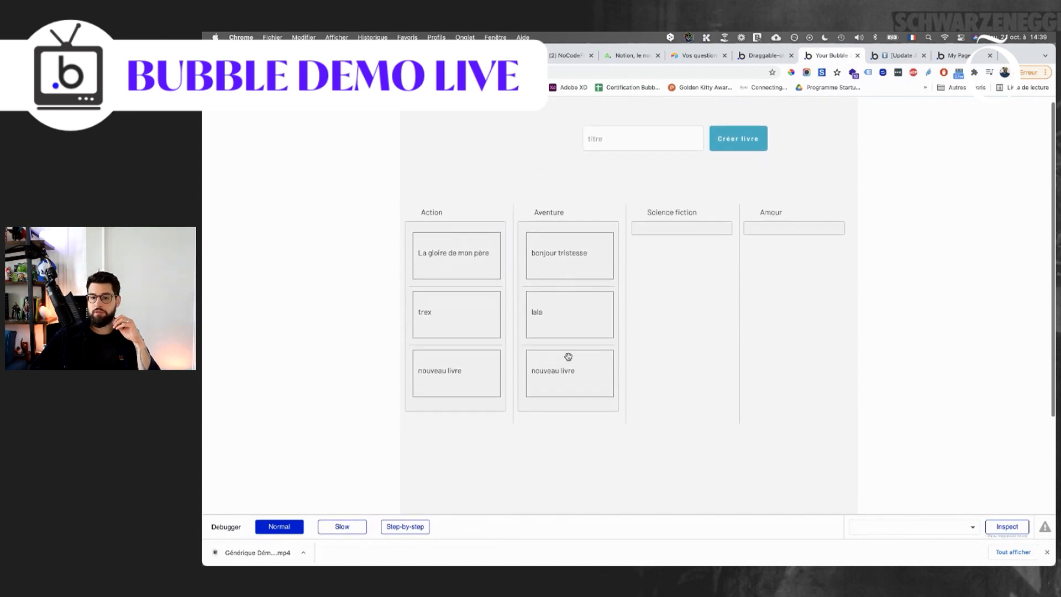
pyautogui.click(624, 138)
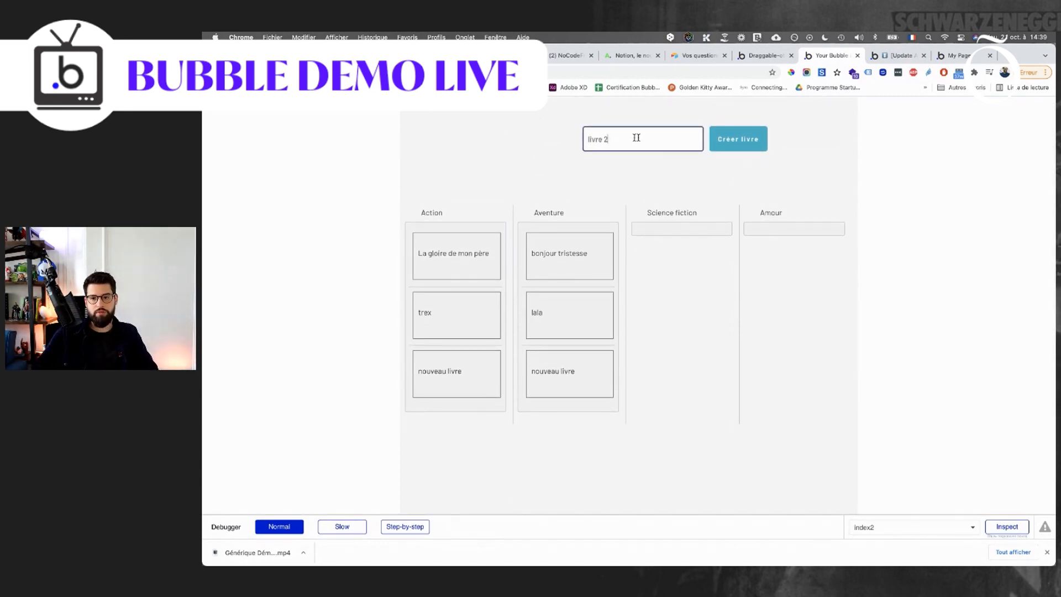
pyautogui.write('livre 2')
pyautogui.click(739, 138)
pyautogui.moveTo(516, 139); pyautogui.dragTo(552, 303)
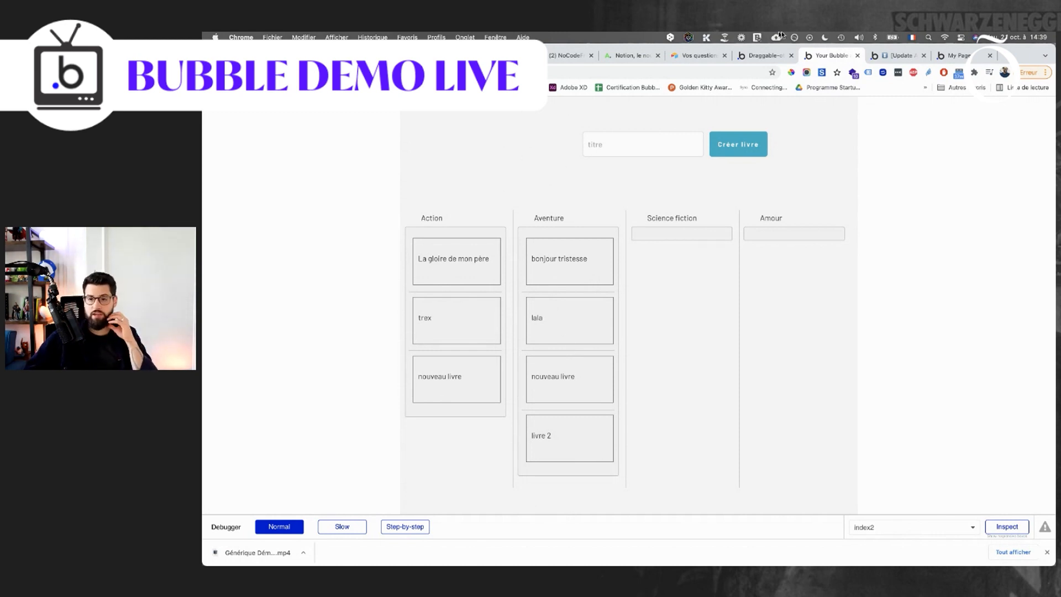
# Back in the editor, rename the new-book group Drag/dropGroup Livre creation and the group inside the category list Drag/dropGroup Livre deplacement.
pyautogui.click(765, 55)
pyautogui.click(217, 128)
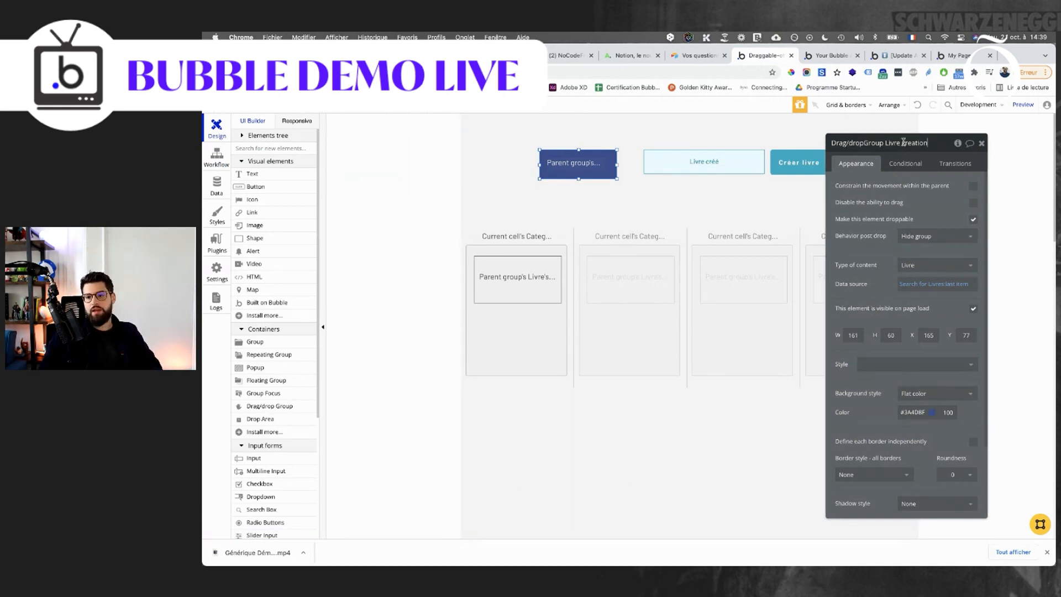
pyautogui.click(550, 298)
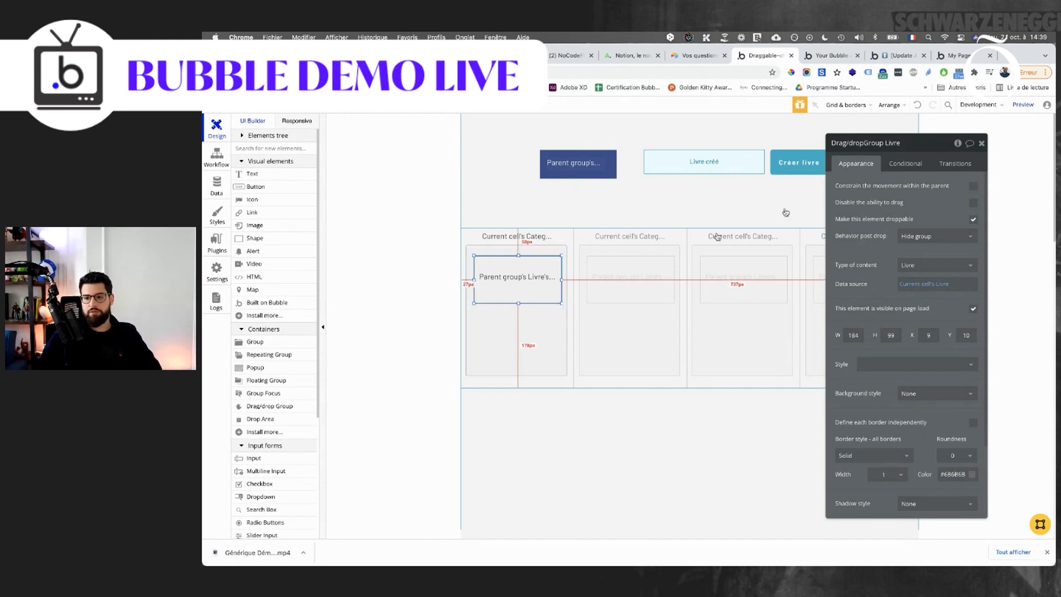
pyautogui.moveTo(913, 149); pyautogui.dragTo(913, 147)
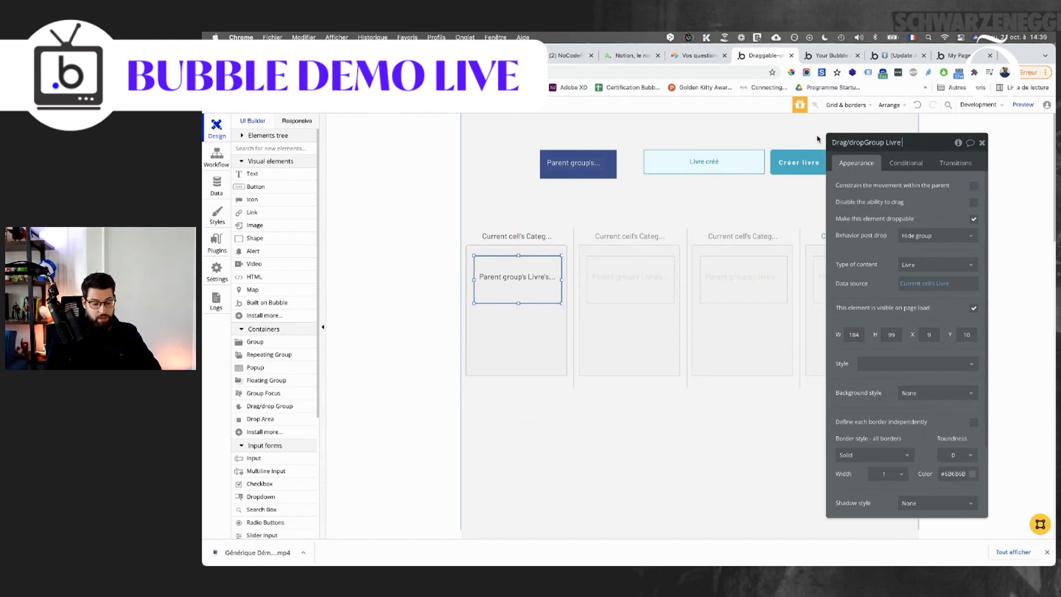
pyautogui.write('ment')
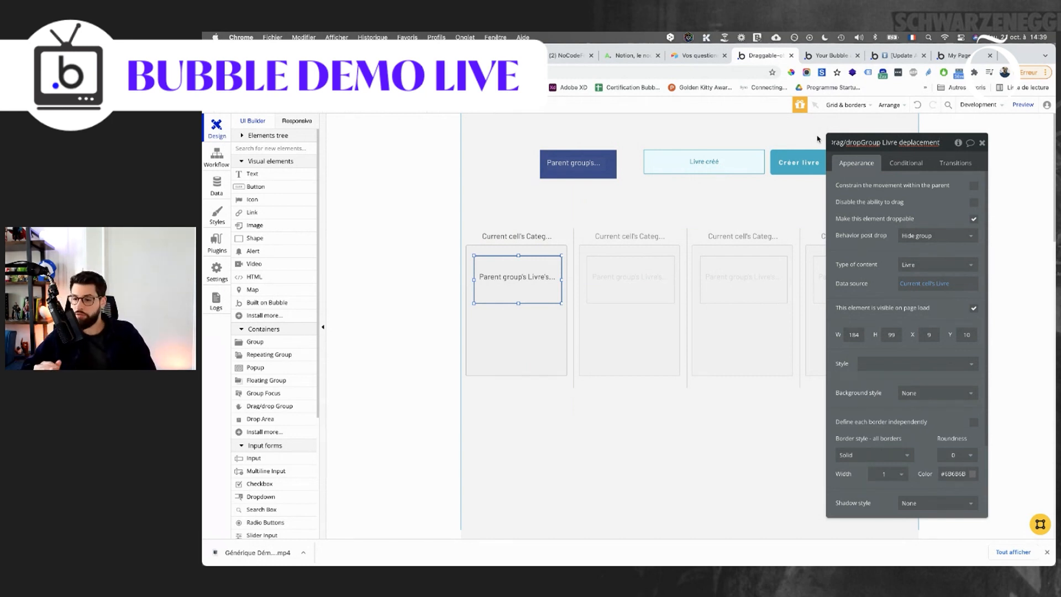
pyautogui.click(877, 185)
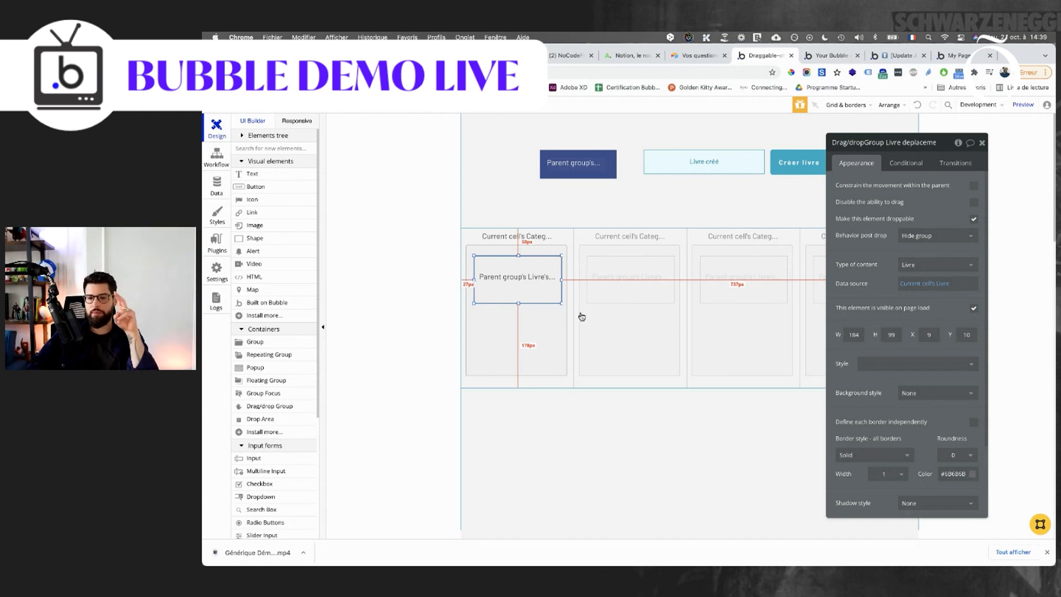
# Add a second workflow event for a group dropped on DropArea Categorie and set its event color to Green.
pyautogui.click(545, 340)
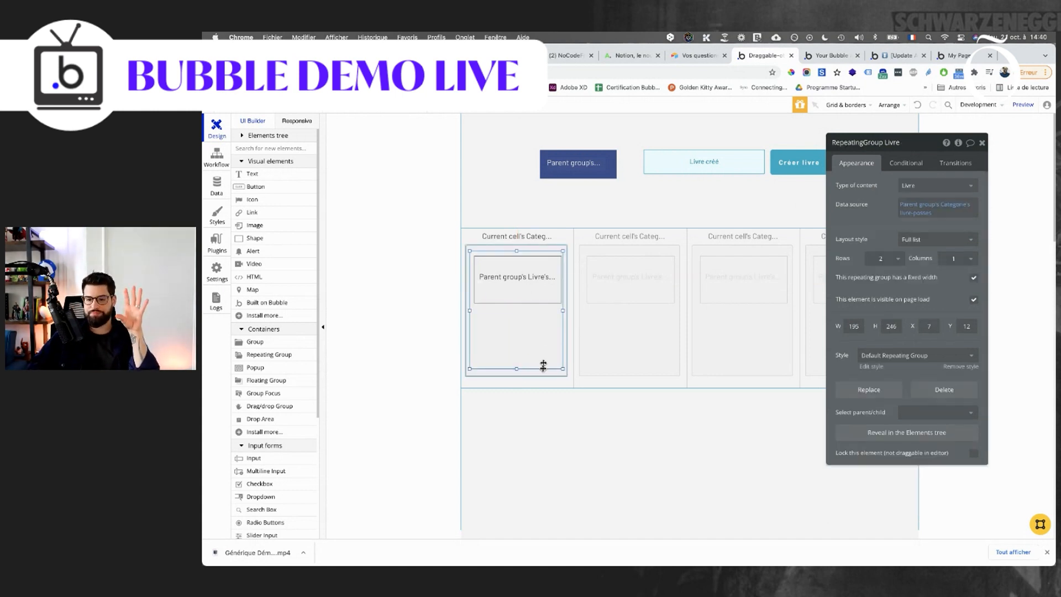
pyautogui.click(543, 377)
pyautogui.click(212, 160)
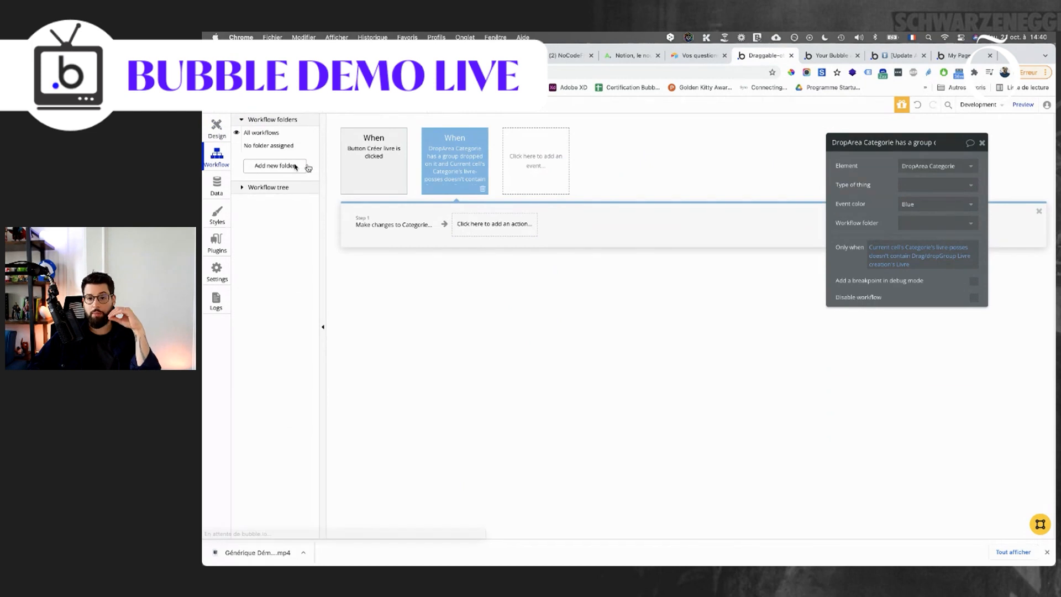
pyautogui.click(541, 181)
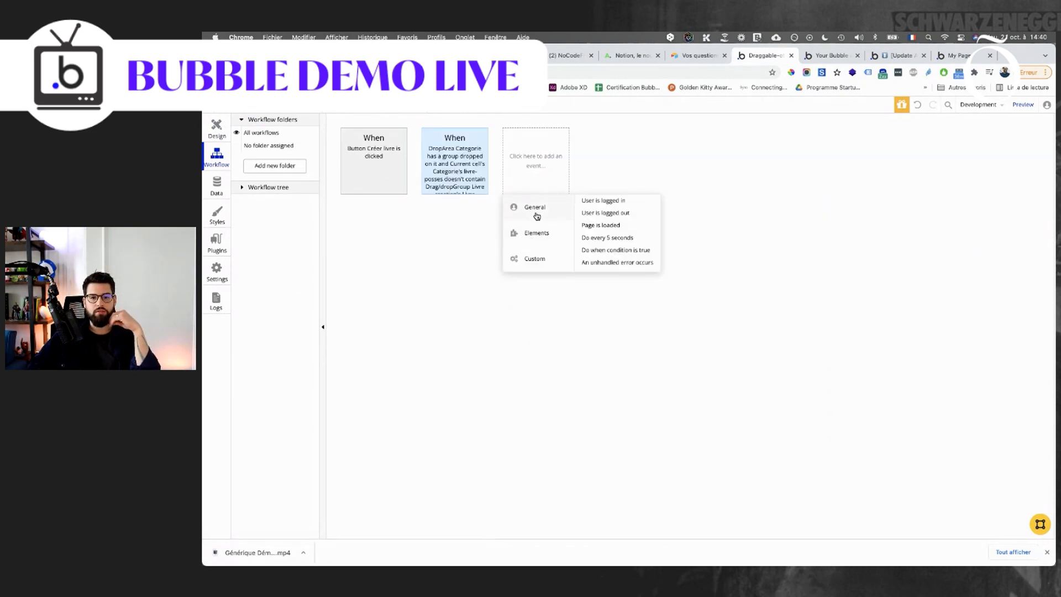
pyautogui.moveTo(541, 233)
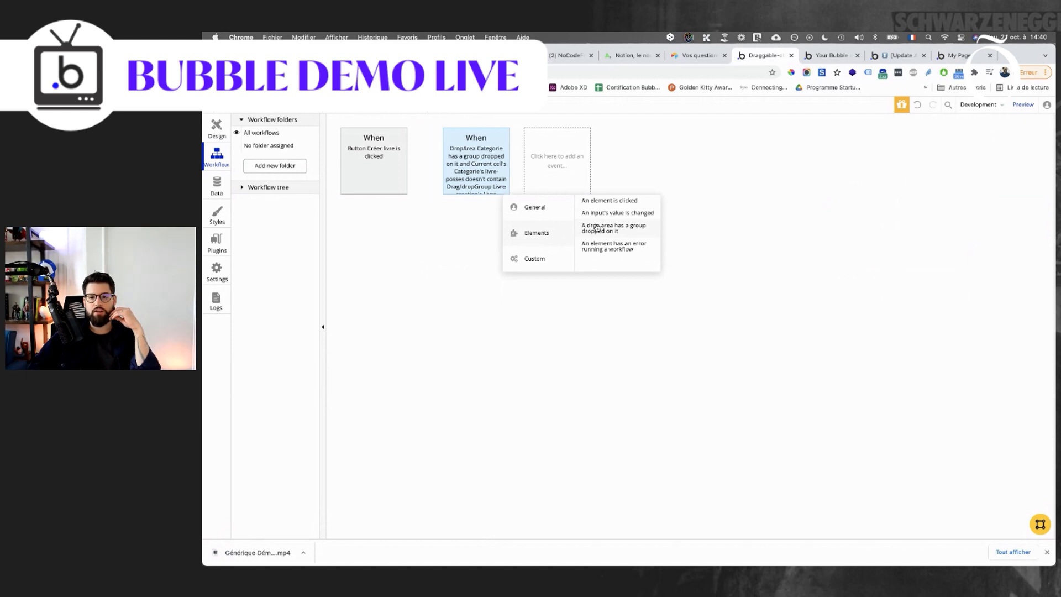
pyautogui.click(597, 227)
pyautogui.click(915, 210)
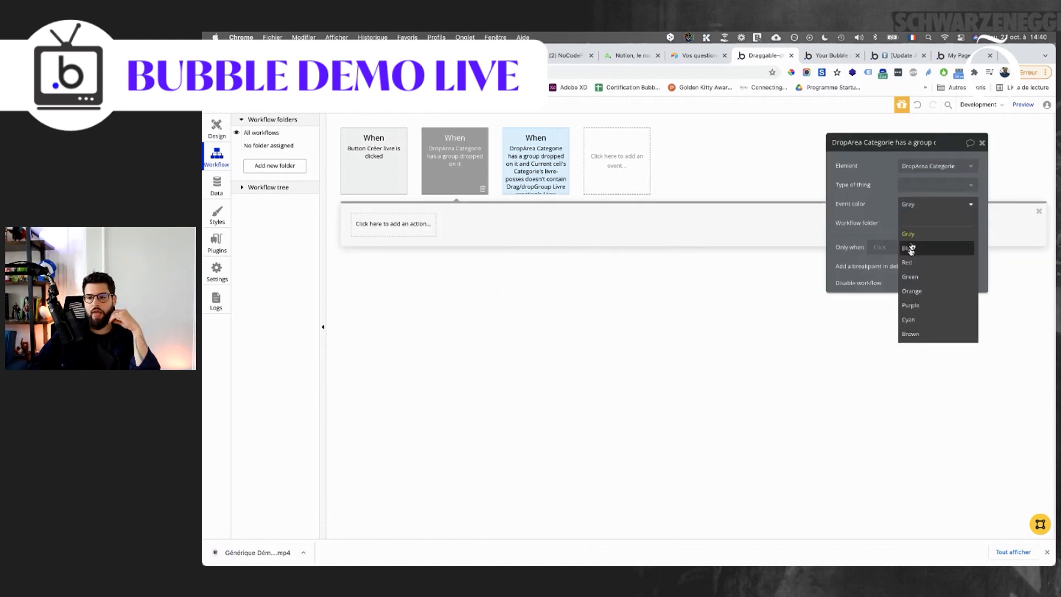
pyautogui.click(909, 276)
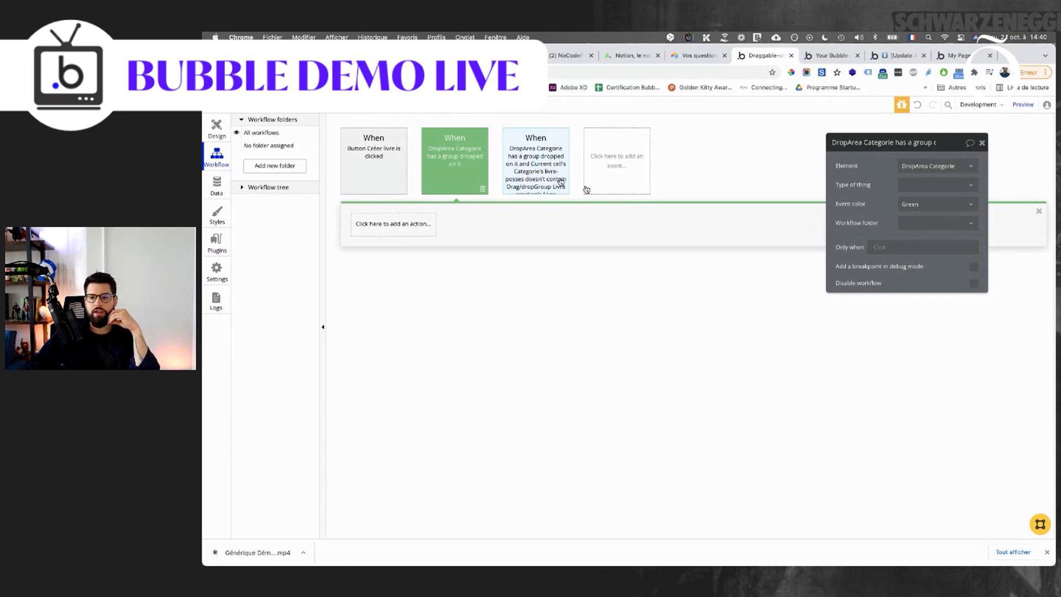
# Copy the blue drop event's Only when expression into the green drop event.
pyautogui.click(884, 248)
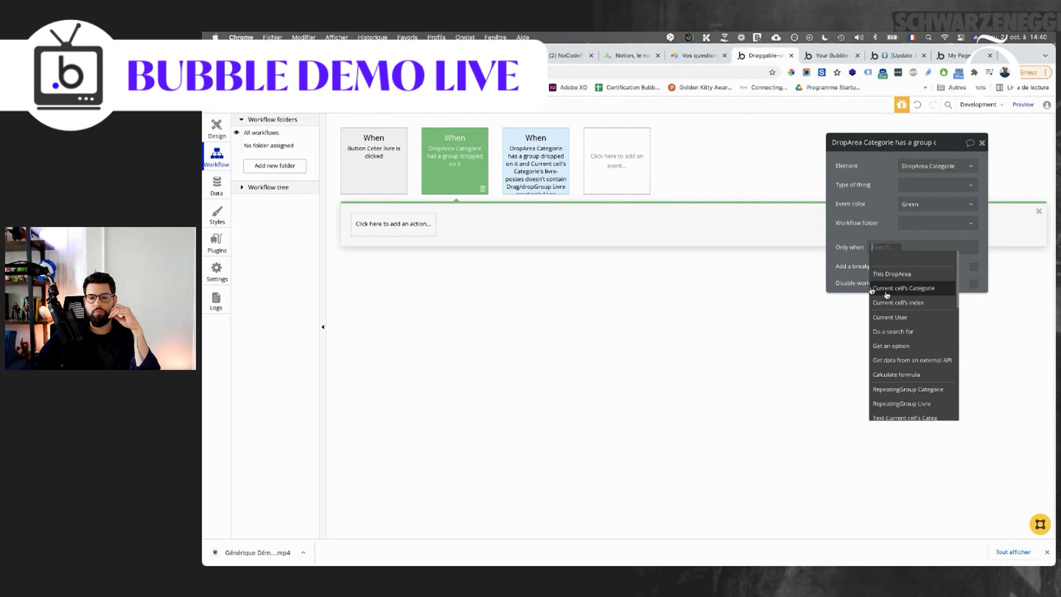
pyautogui.click(512, 161)
pyautogui.rightClick(882, 249)
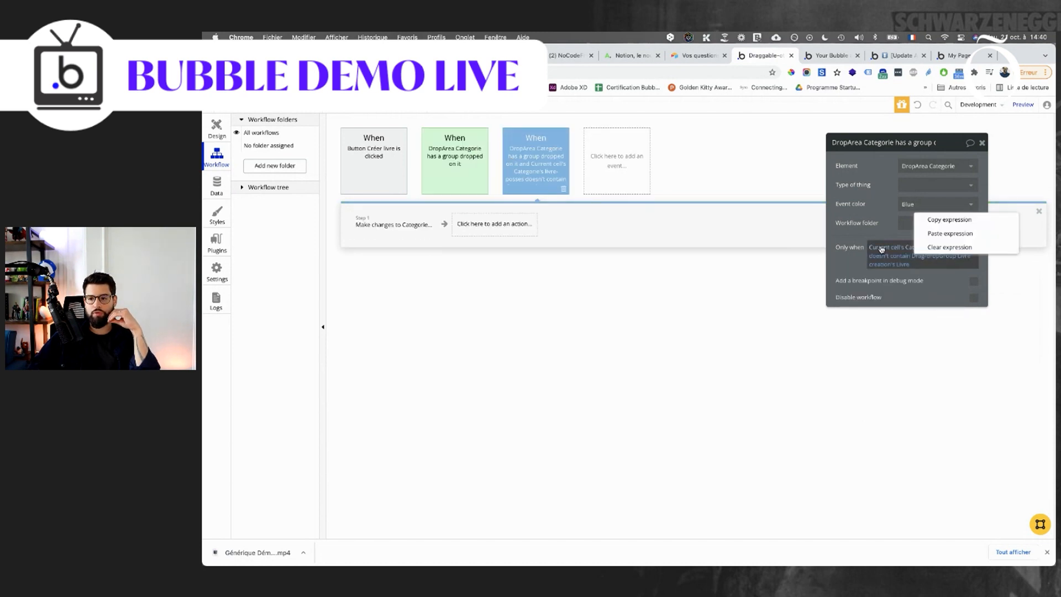
pyautogui.click(944, 220)
pyautogui.click(472, 158)
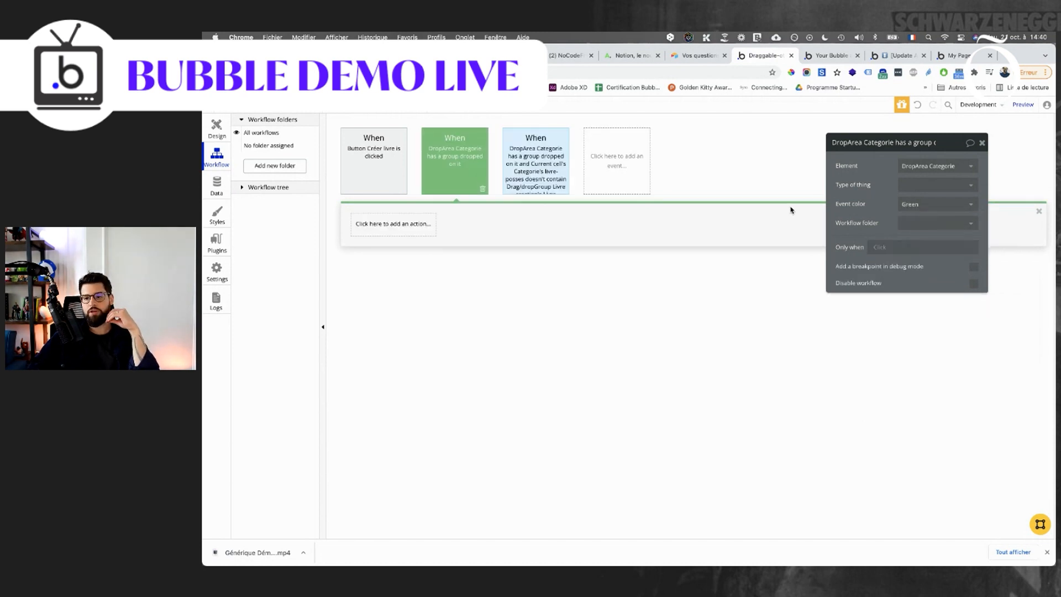
pyautogui.click(922, 235)
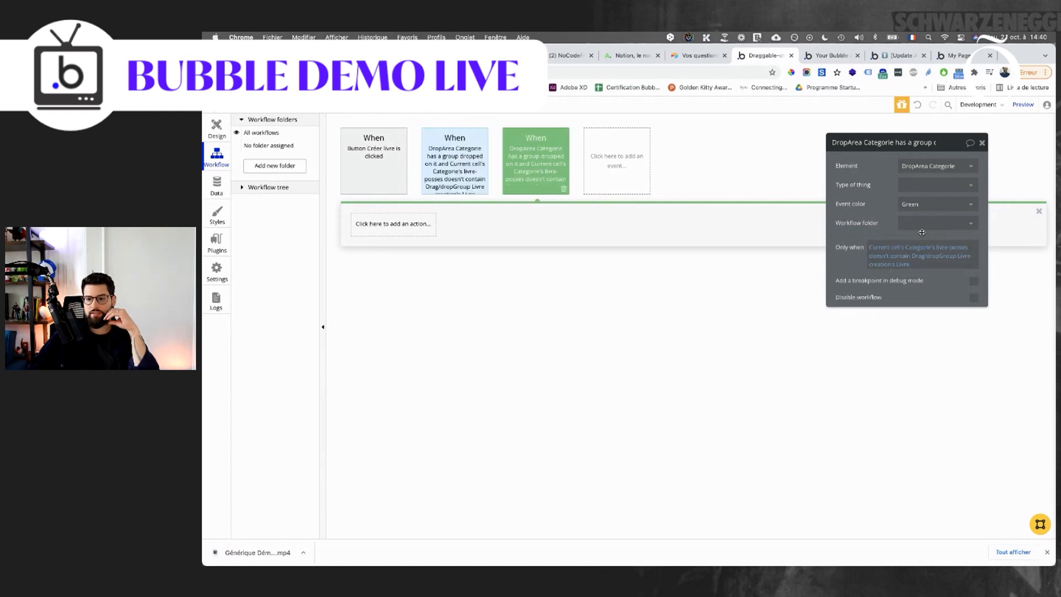
# Try to replace Drag/dropGroup Livre creation with the Livre deplacement group in the green event's Only when condition.
pyautogui.click(895, 258)
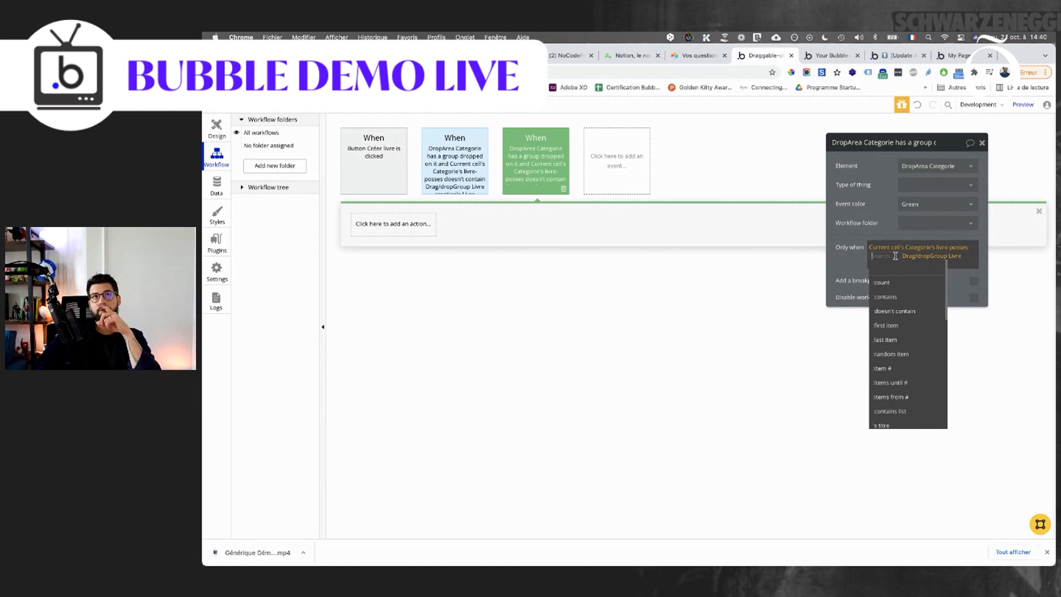
pyautogui.click(870, 261)
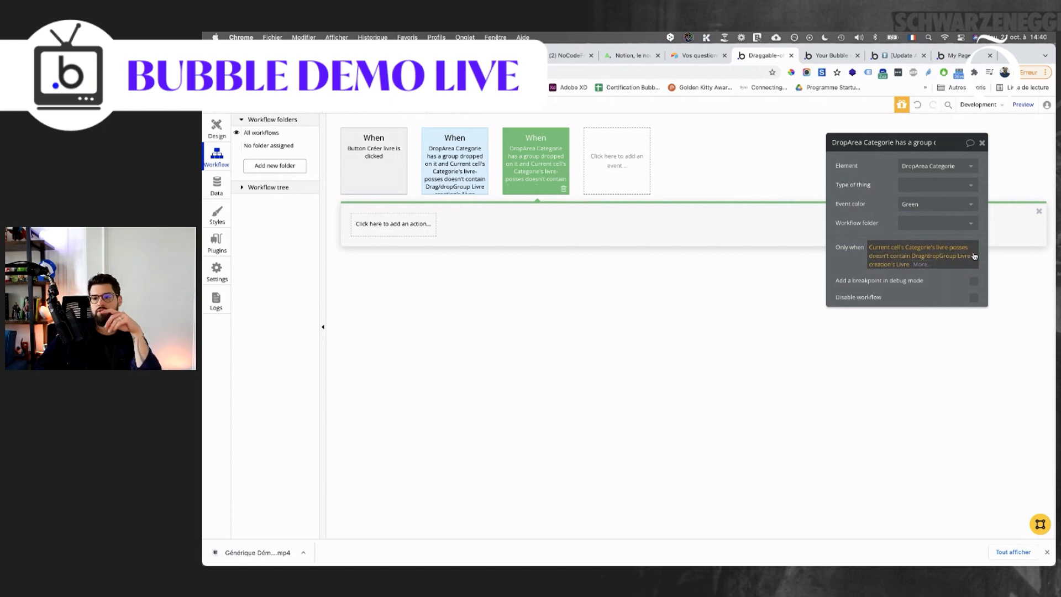
pyautogui.click(907, 264)
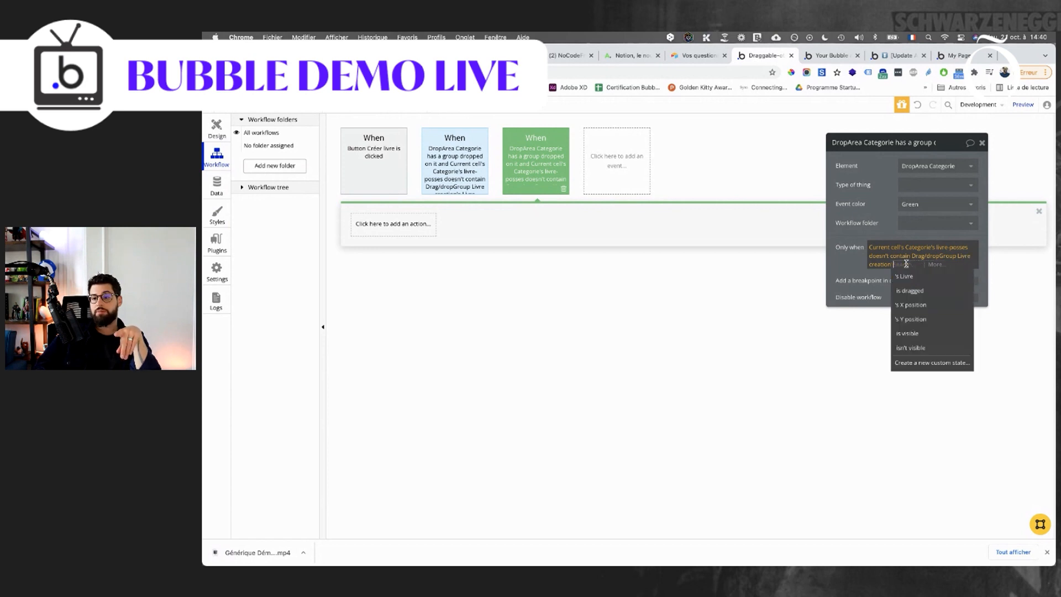
pyautogui.click(946, 256)
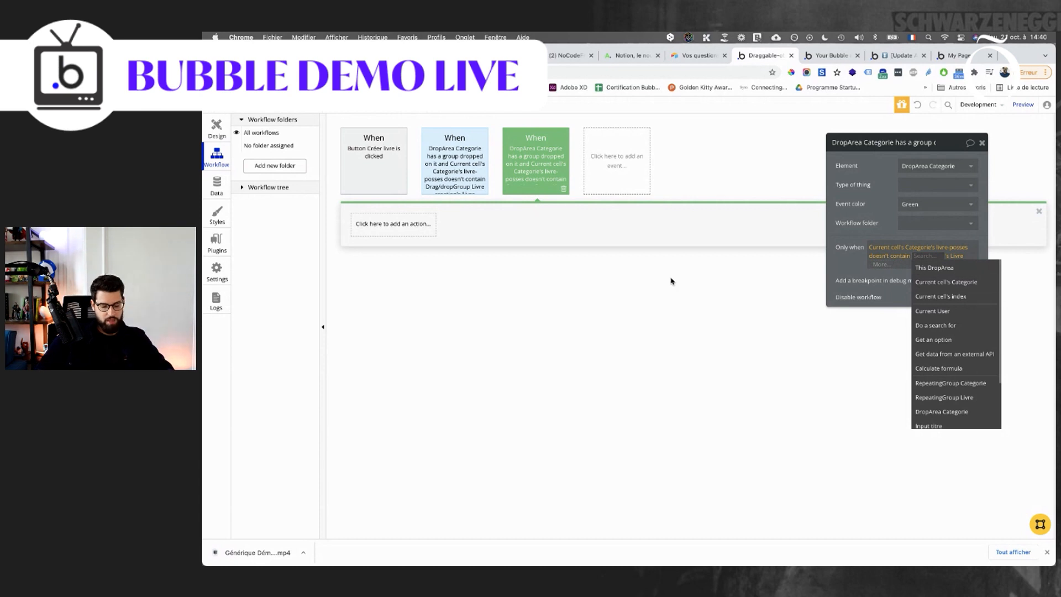
pyautogui.write('dra')
pyautogui.press('BackSpace')
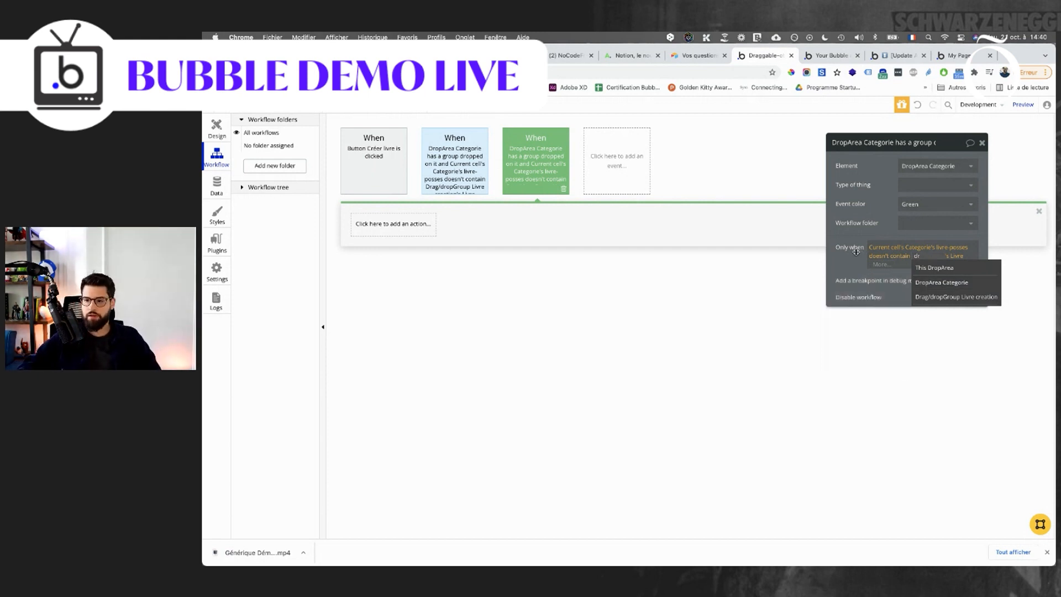
pyautogui.click(954, 297)
pyautogui.click(952, 257)
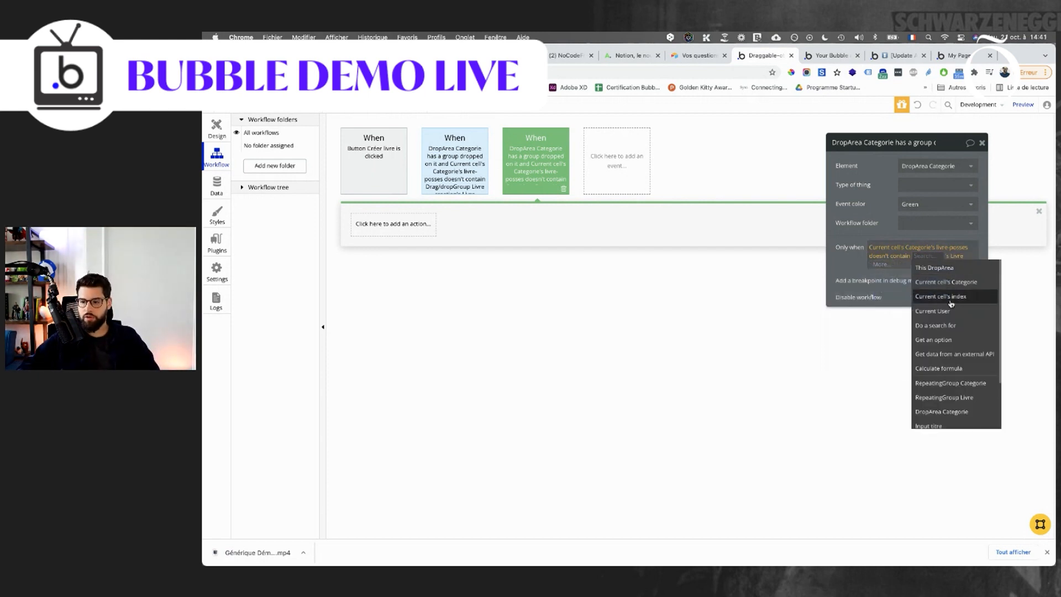
pyautogui.scroll(-1, 951, 303)
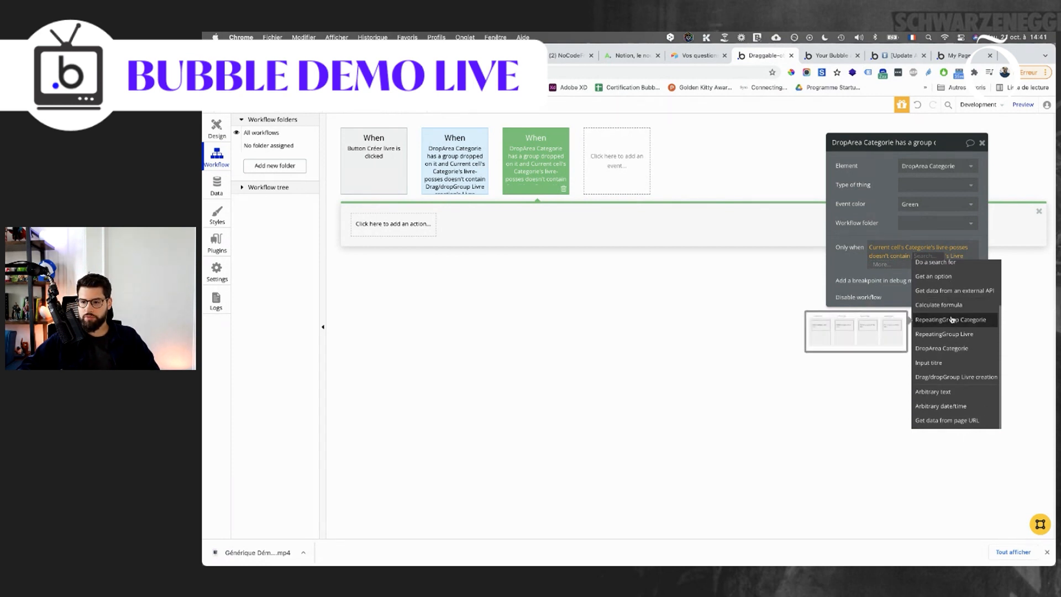
pyautogui.scroll(2, 952, 320)
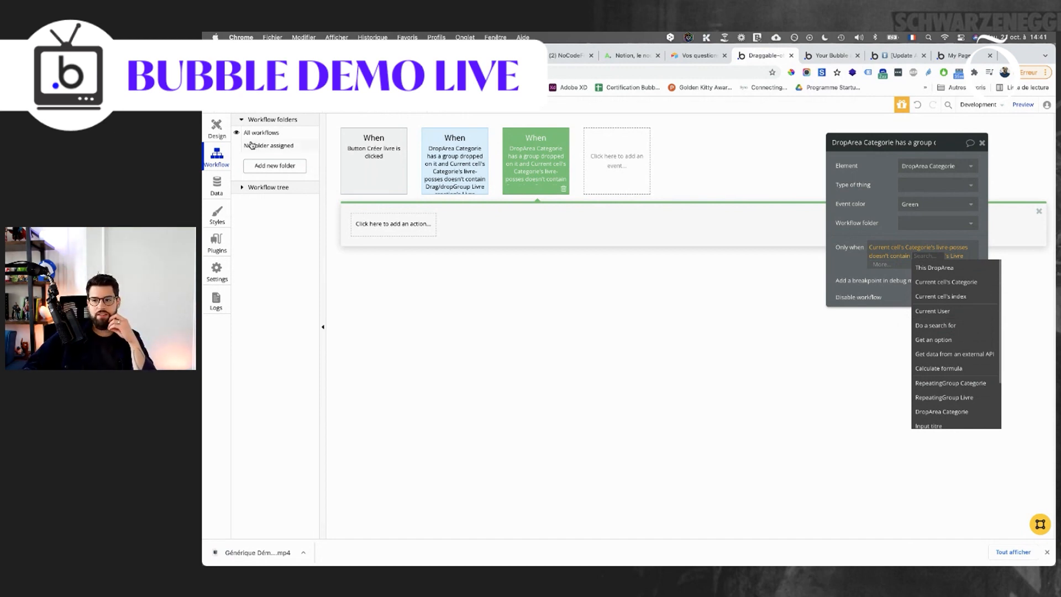
# Set the post-drop behavior of Drag/dropGroup Livre deplacement in the page design to Move back.
pyautogui.click(224, 132)
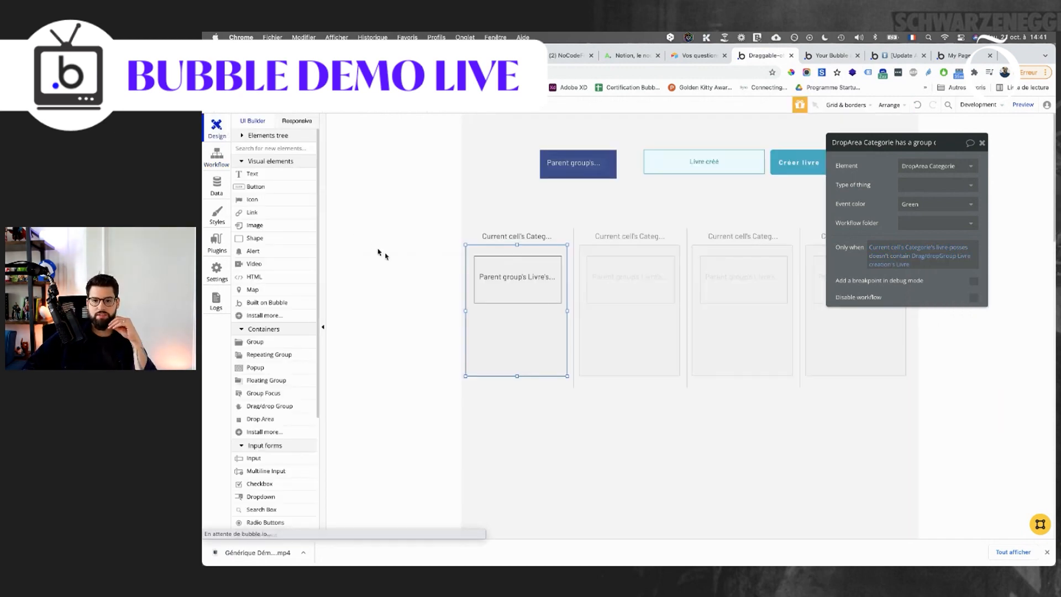
pyautogui.click(520, 297)
pyautogui.click(520, 294)
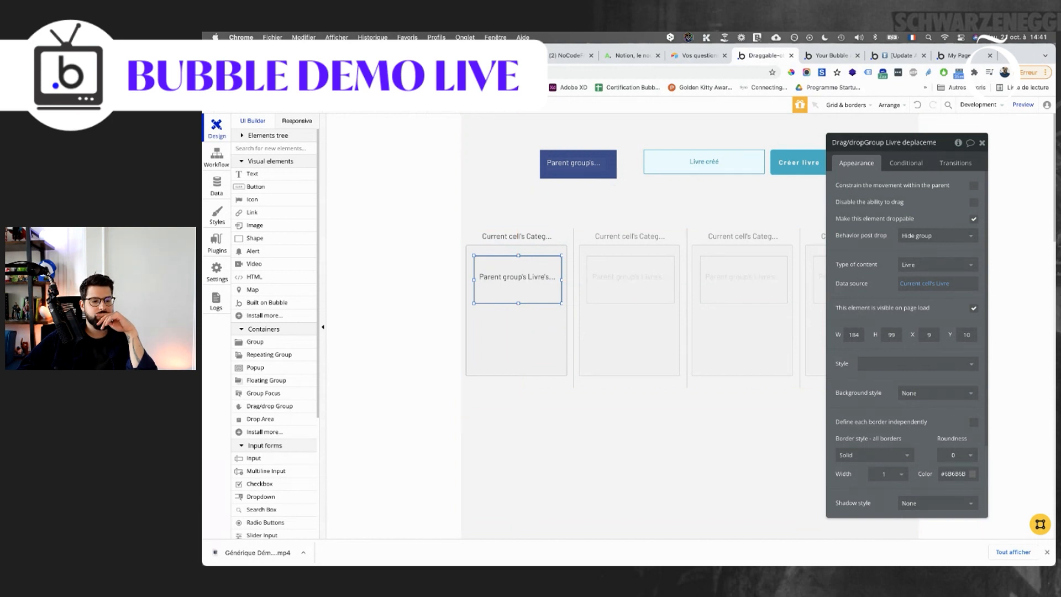
pyautogui.click(912, 238)
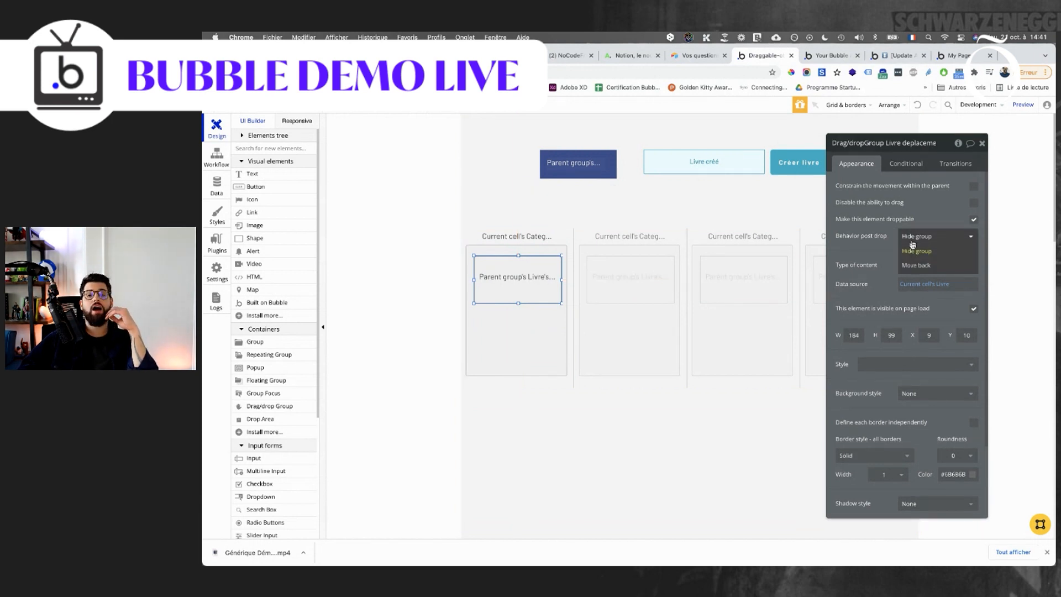
pyautogui.click(912, 265)
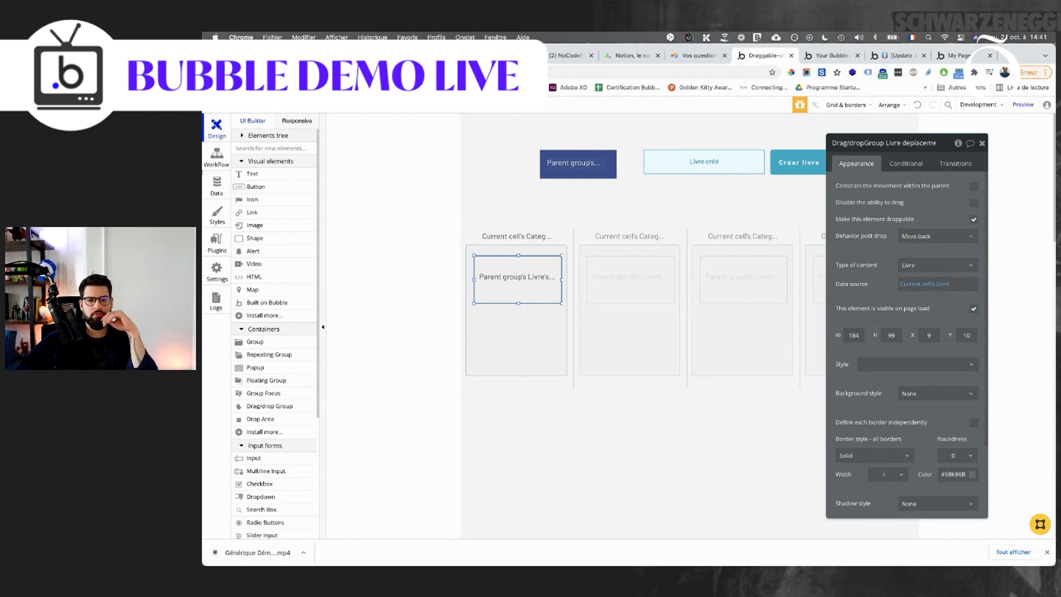
# Return to the workflows and compare the Only when conditions of the blue and green drop events.
pyautogui.click(222, 164)
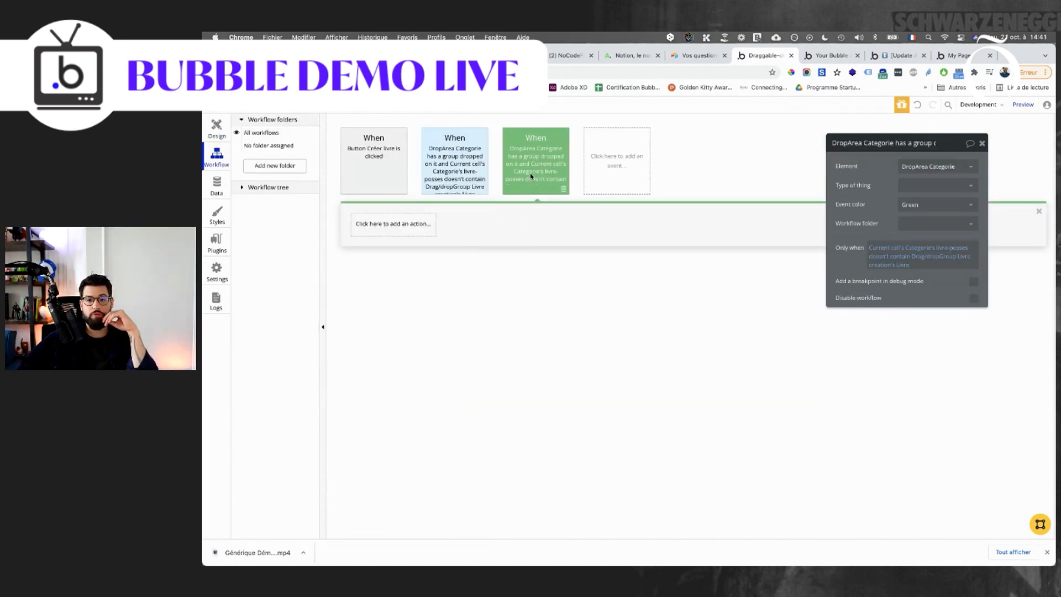
pyautogui.moveTo(531, 176)
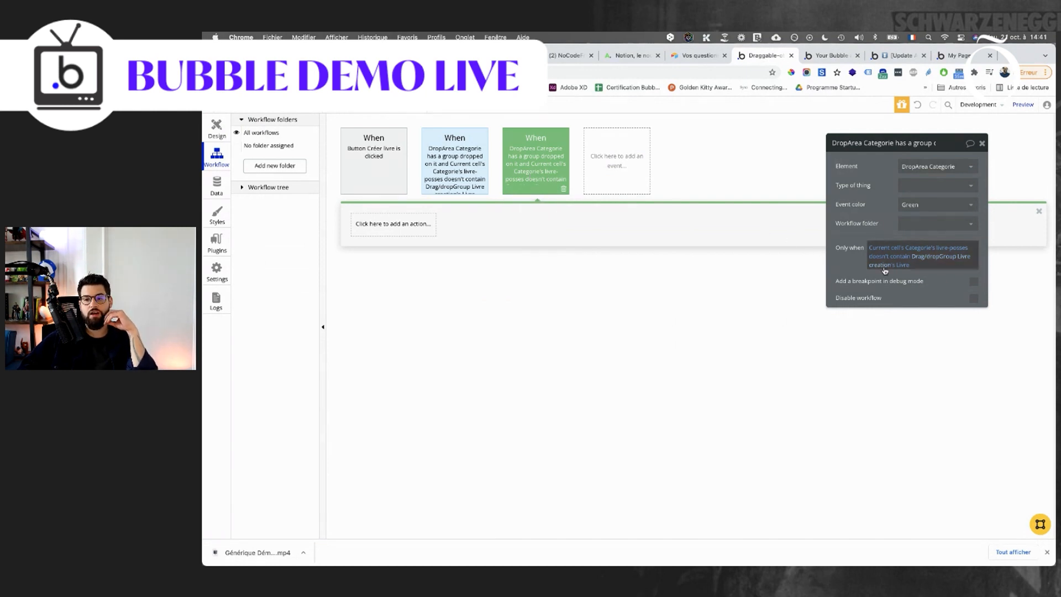
pyautogui.click(449, 170)
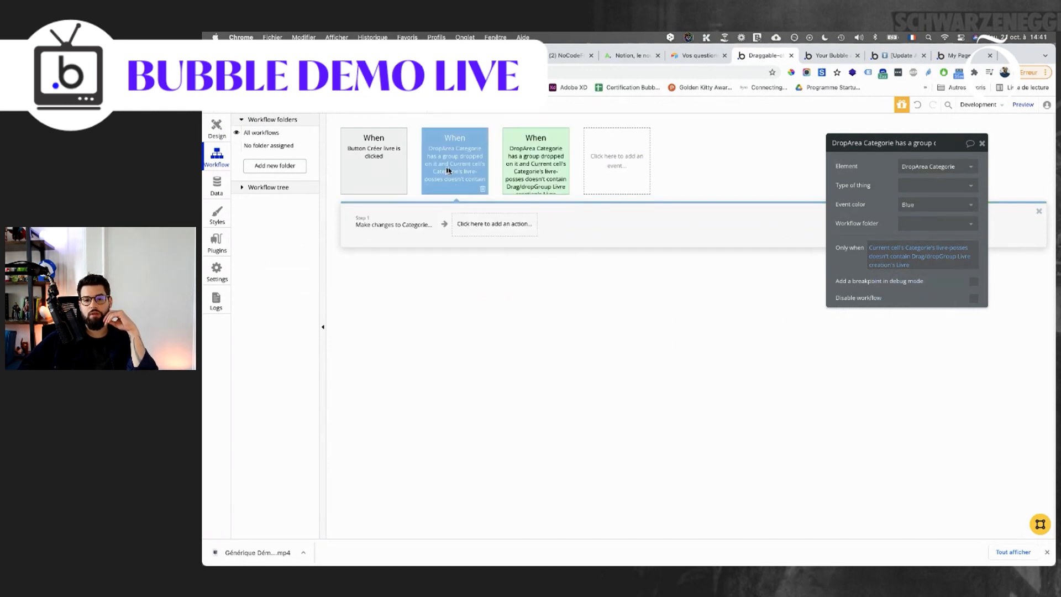
pyautogui.click(509, 173)
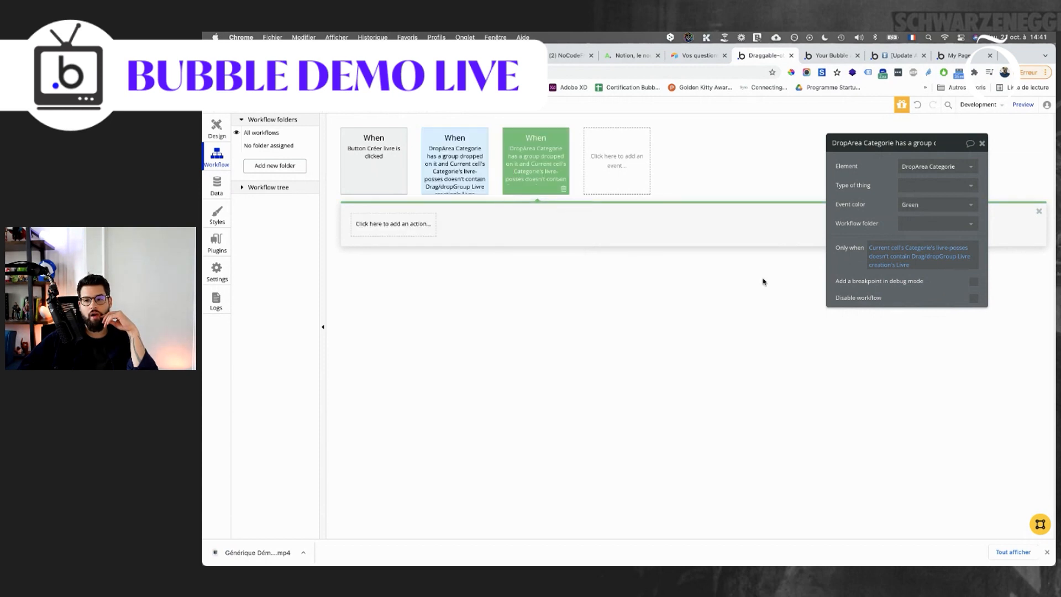
# Check the green event's Only when sources, and try moving Drag/dropGroup Livre deplacement out of the category cell onto the page.
pyautogui.click(918, 257)
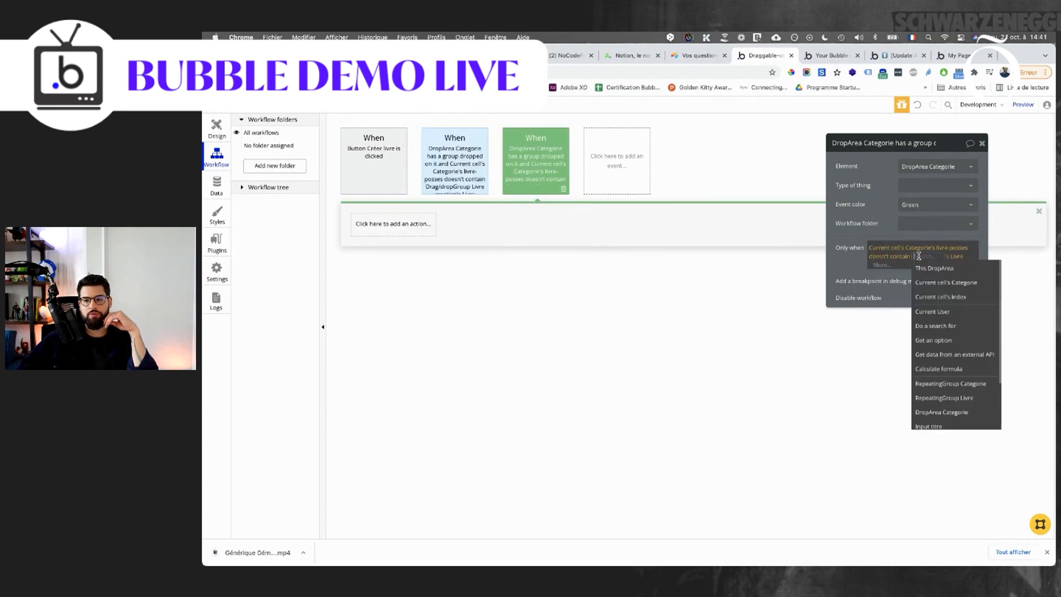
pyautogui.scroll(-2, 931, 296)
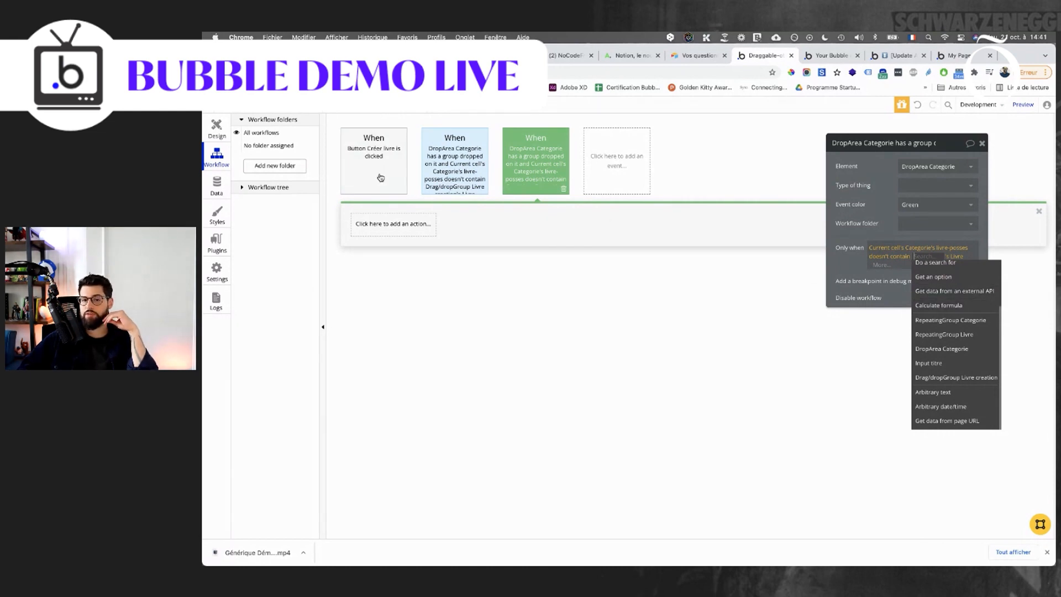
pyautogui.click(216, 128)
pyautogui.moveTo(547, 291); pyautogui.dragTo(542, 202)
pyautogui.click(216, 158)
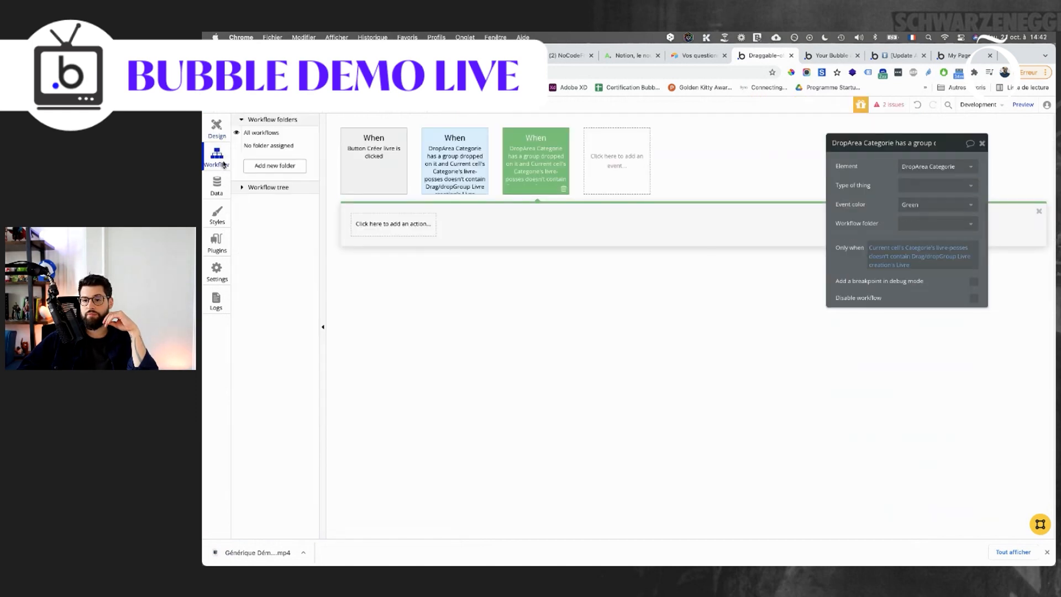
# Undo the move of Drag/dropGroup Livre deplacement and set its data source to Current cell's Livre.
pyautogui.click(221, 139)
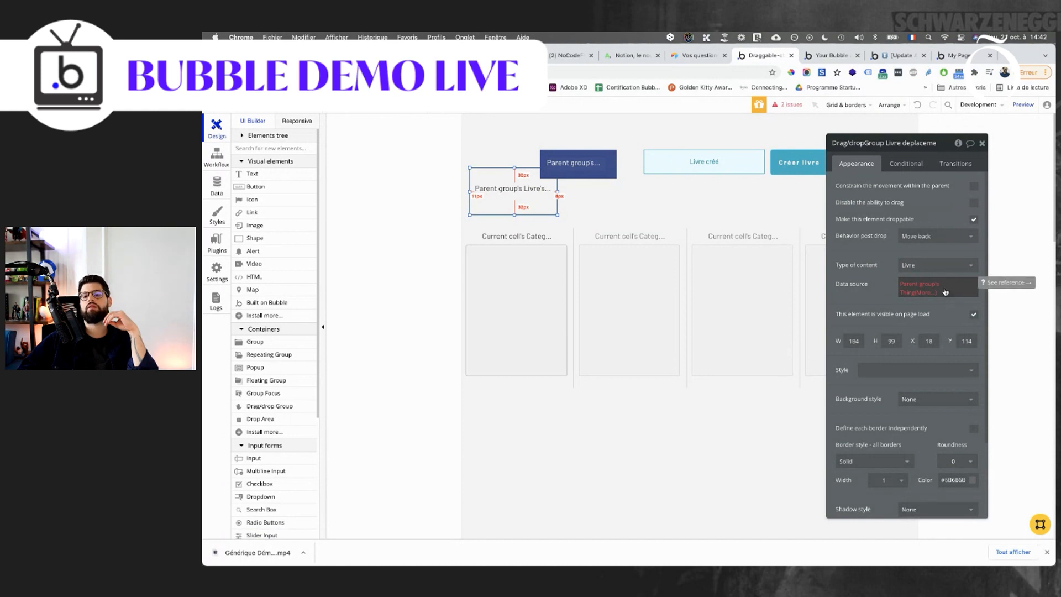
pyautogui.click(914, 105)
pyautogui.click(909, 285)
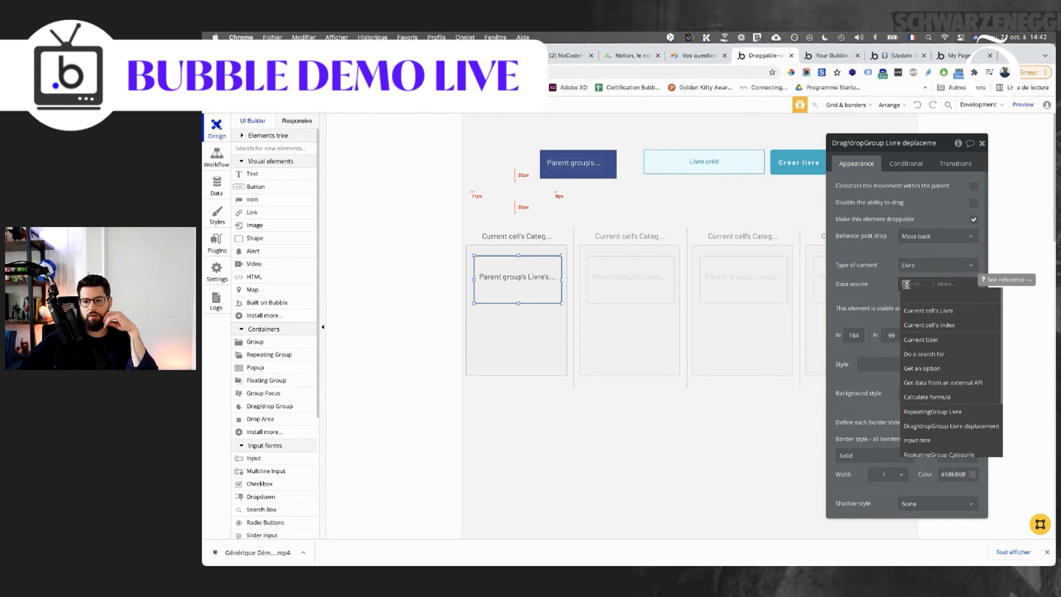
pyautogui.click(928, 311)
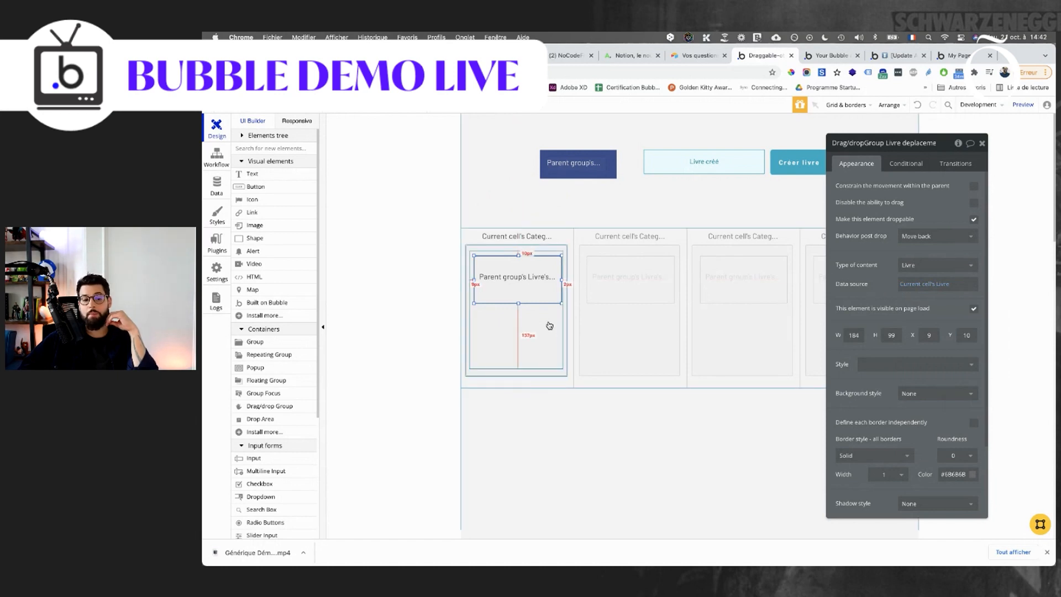
# Move Drag/dropGroup Livre deplacement outside the category cell again and check whether the green event's Only when condition offers it as a source.
pyautogui.click(216, 158)
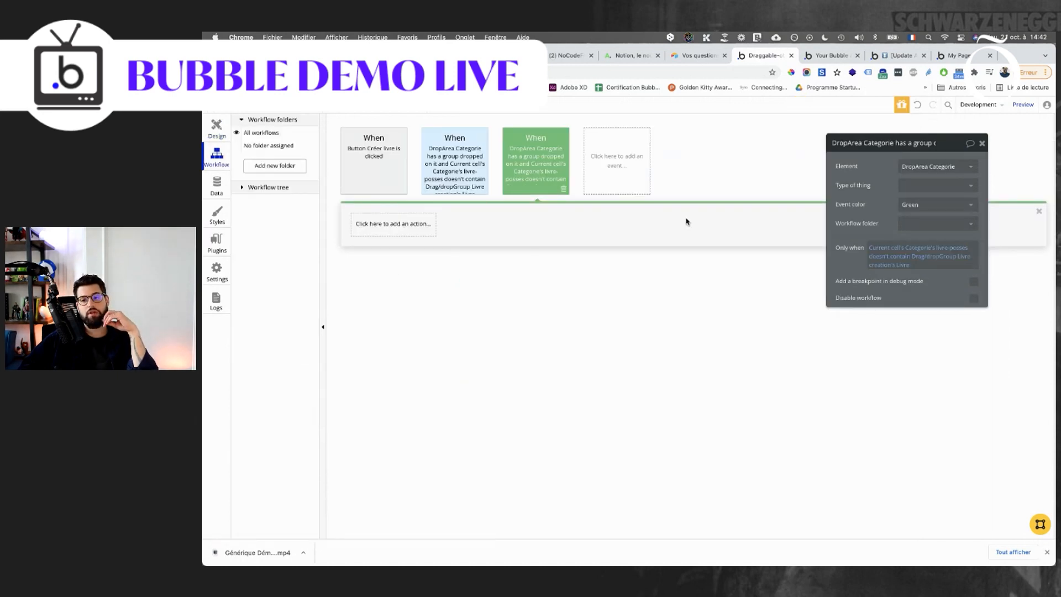
pyautogui.click(223, 138)
pyautogui.moveTo(502, 277); pyautogui.dragTo(501, 176)
pyautogui.click(218, 157)
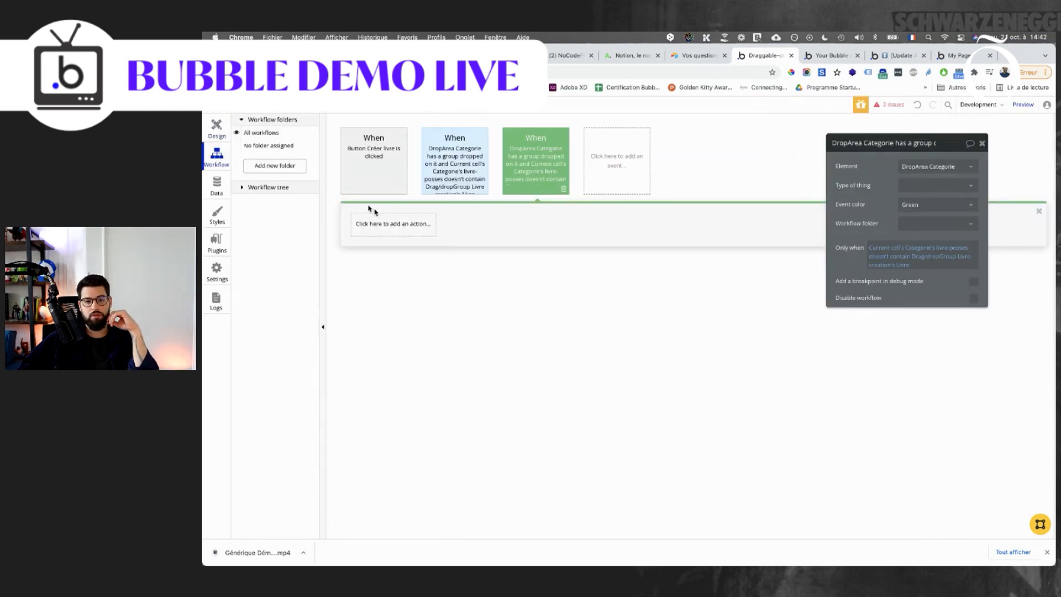
pyautogui.click(888, 269)
pyautogui.scroll(-3, 943, 387)
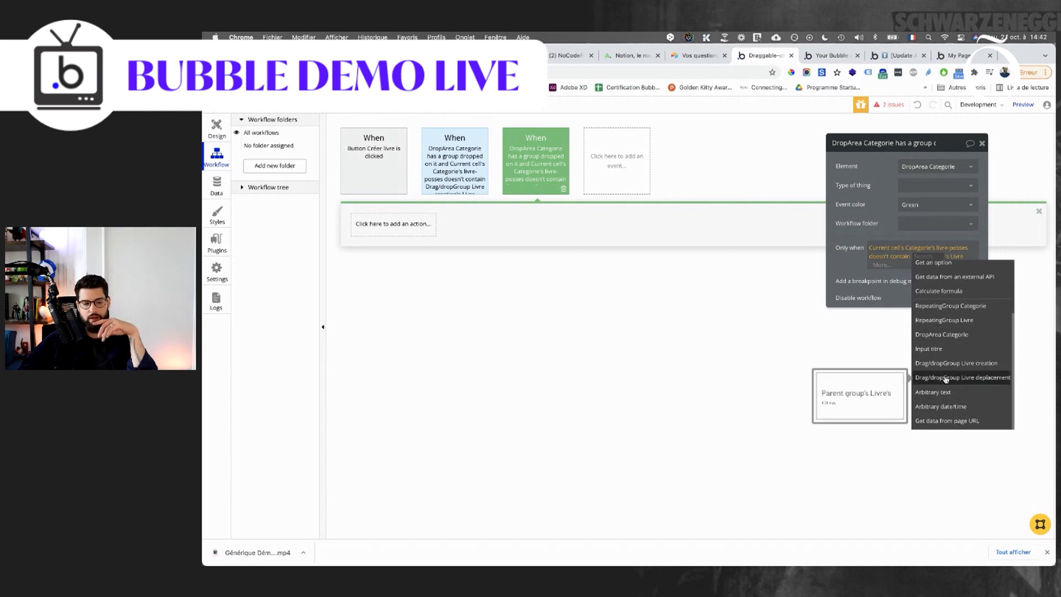
# Undo the last move of Drag/dropGroup Livre deplacement in the page design and select DropArea Categorie.
pyautogui.click(216, 128)
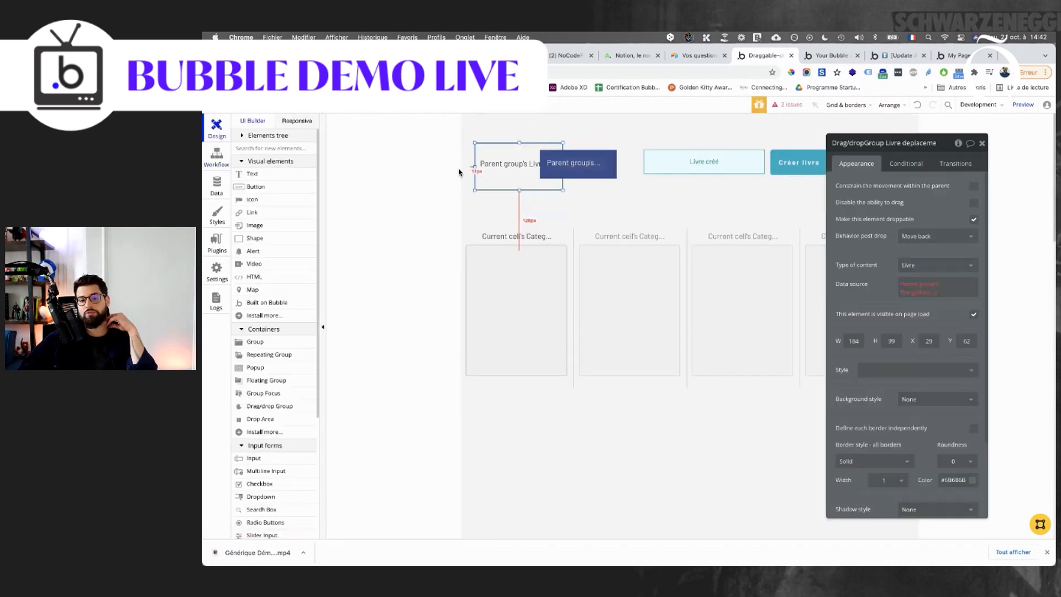
pyautogui.click(918, 105)
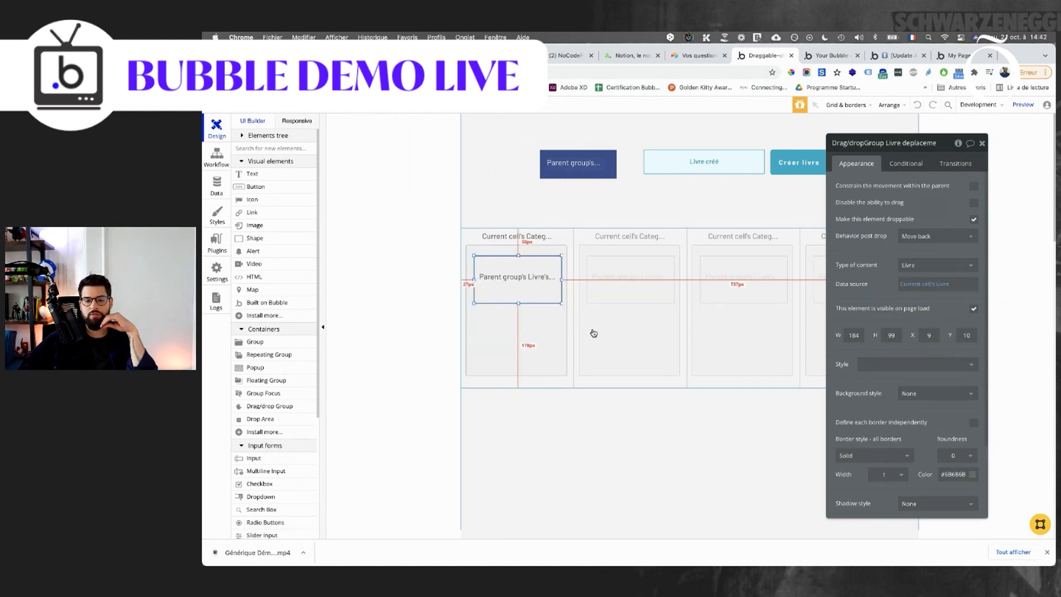
pyautogui.click(550, 372)
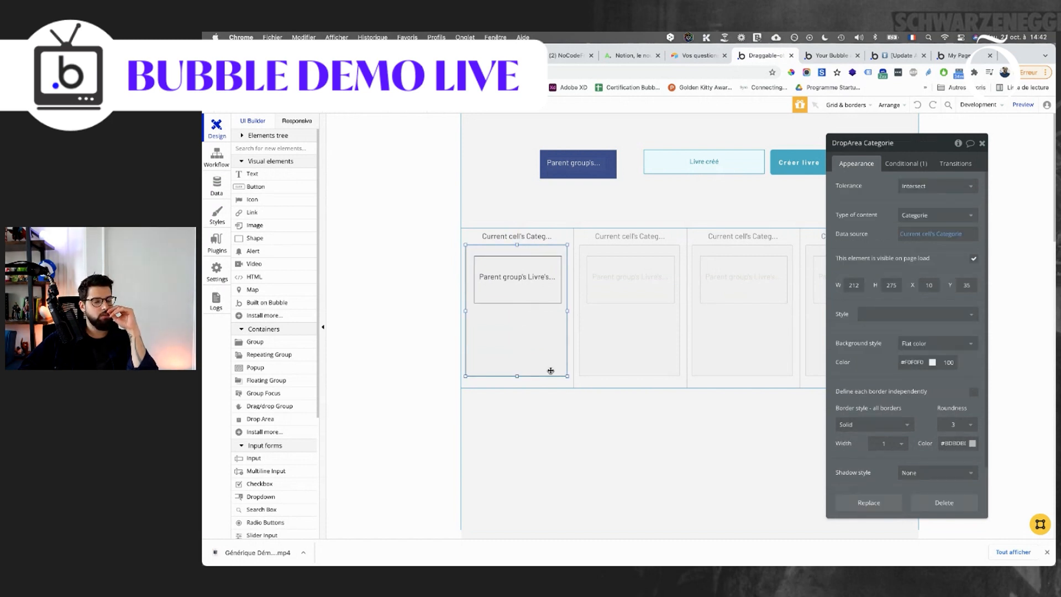
# Compare the settings and actions of the blue and green DropArea Categorie events in the workflows.
pyautogui.click(216, 157)
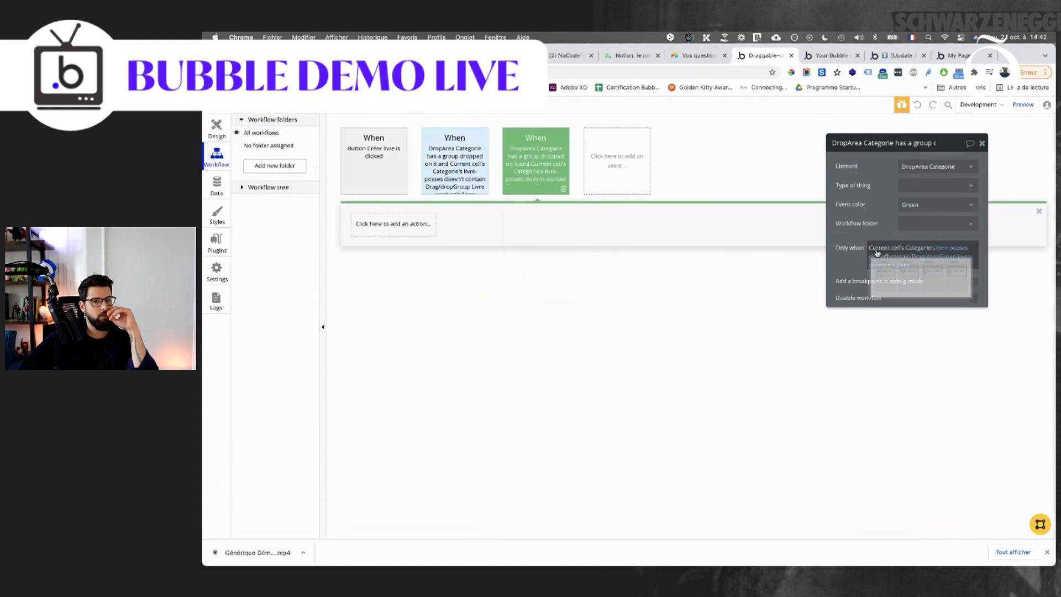
pyautogui.click(442, 170)
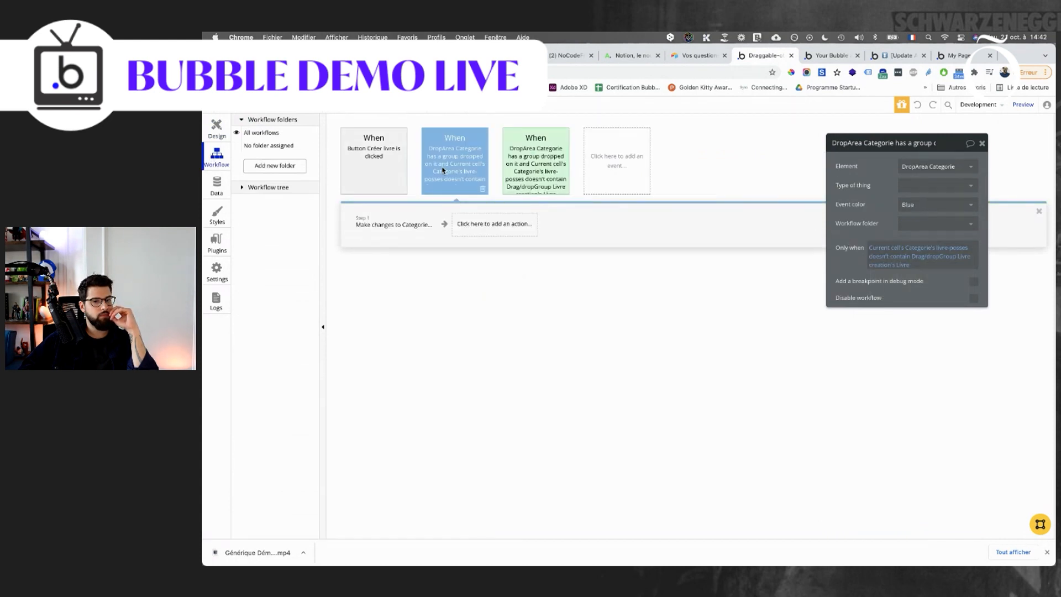
pyautogui.moveTo(521, 167)
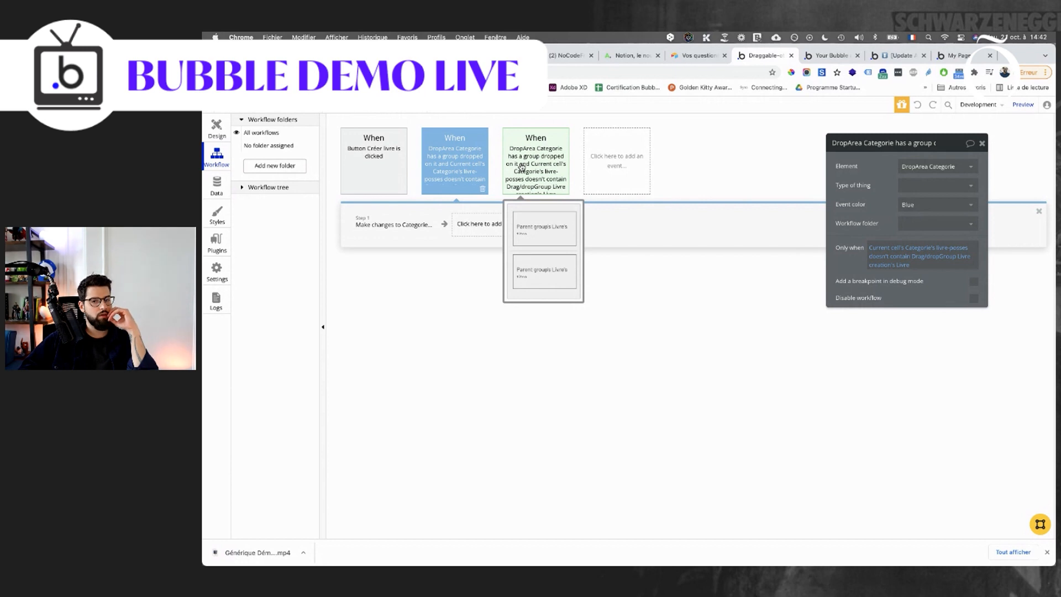
pyautogui.click(522, 169)
pyautogui.click(474, 170)
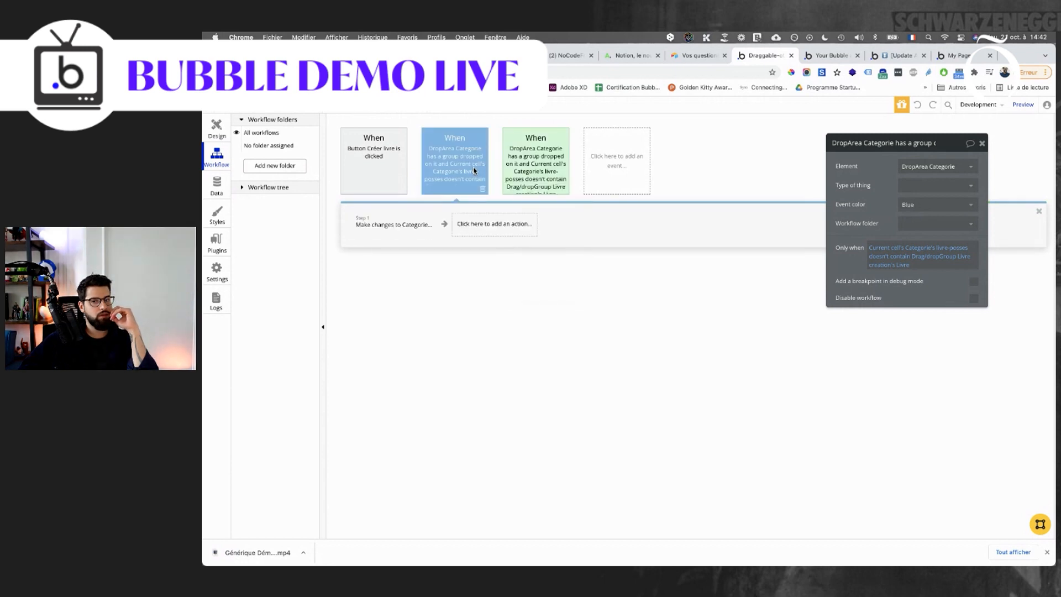
pyautogui.click(531, 172)
pyautogui.moveTo(487, 170)
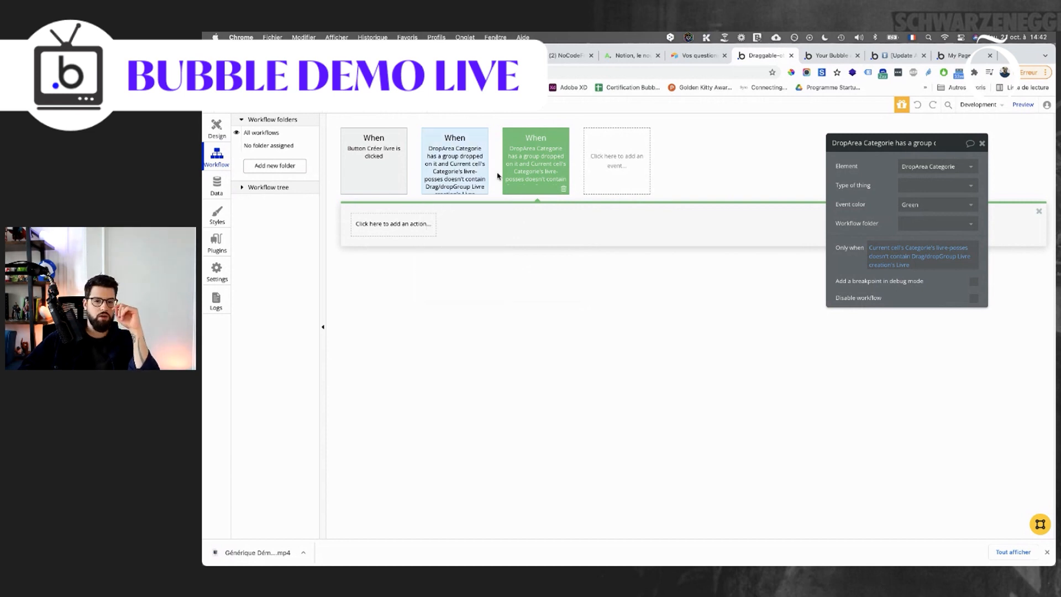
# Delete the green drop event and review the remaining blue drop event against the page design.
pyautogui.click(564, 188)
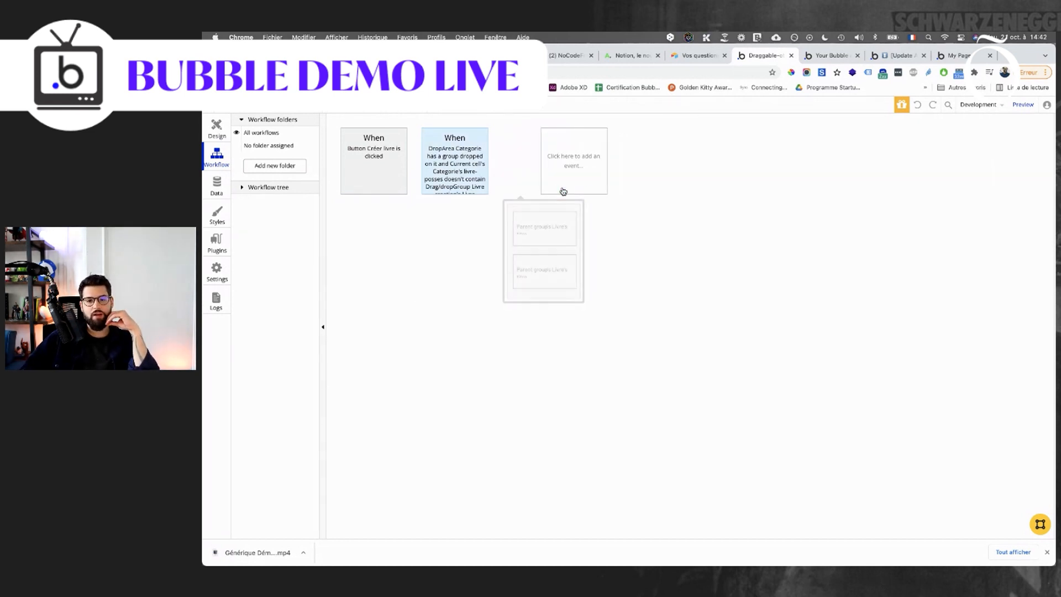
pyautogui.click(466, 170)
pyautogui.click(217, 128)
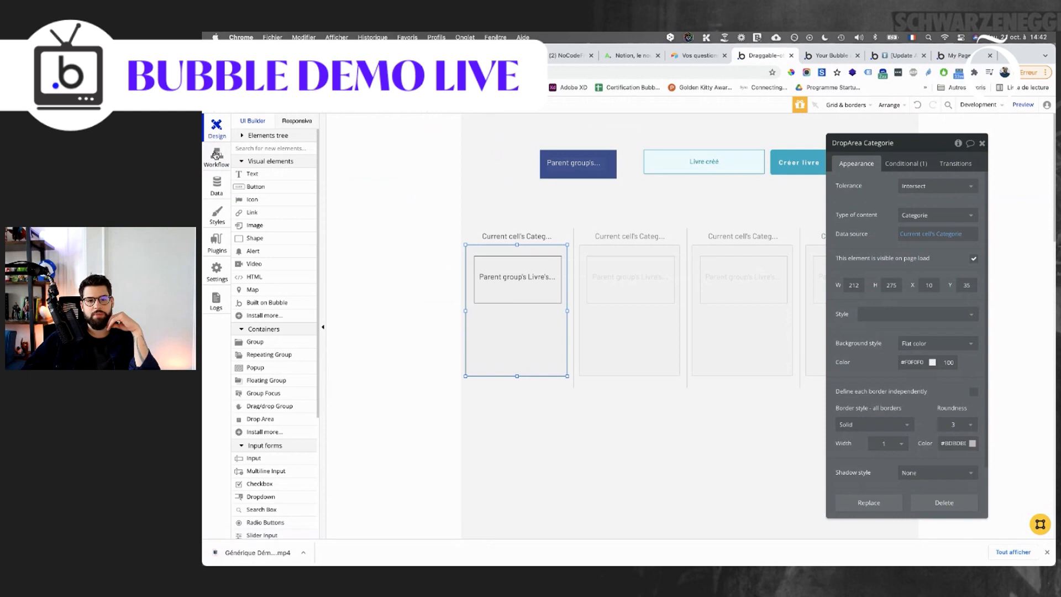
pyautogui.click(217, 156)
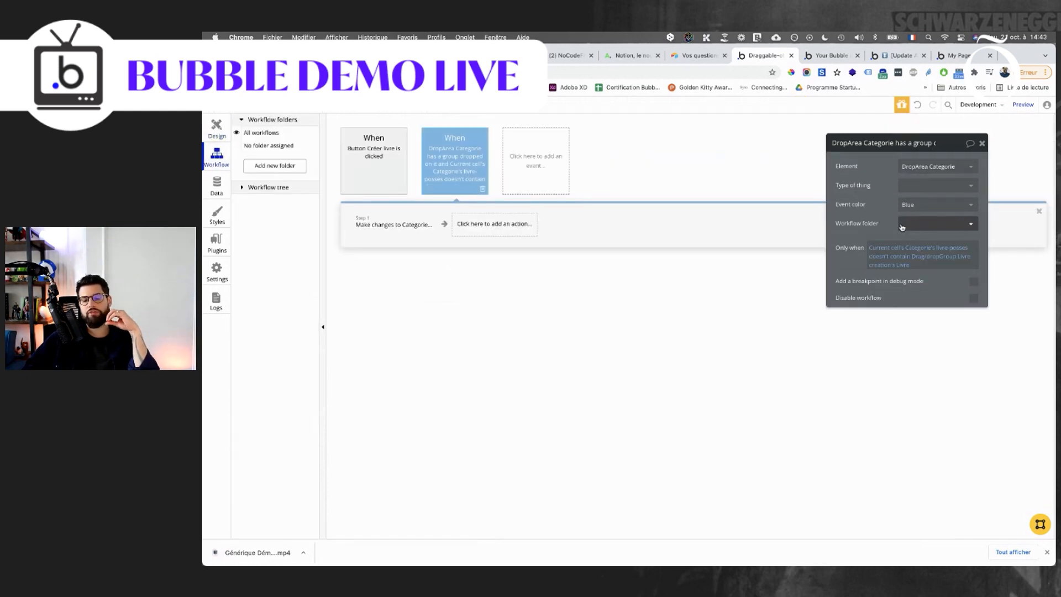
# Add a new event for a group dropped on DropArea Categorie and set its event color to Green.
pyautogui.click(522, 171)
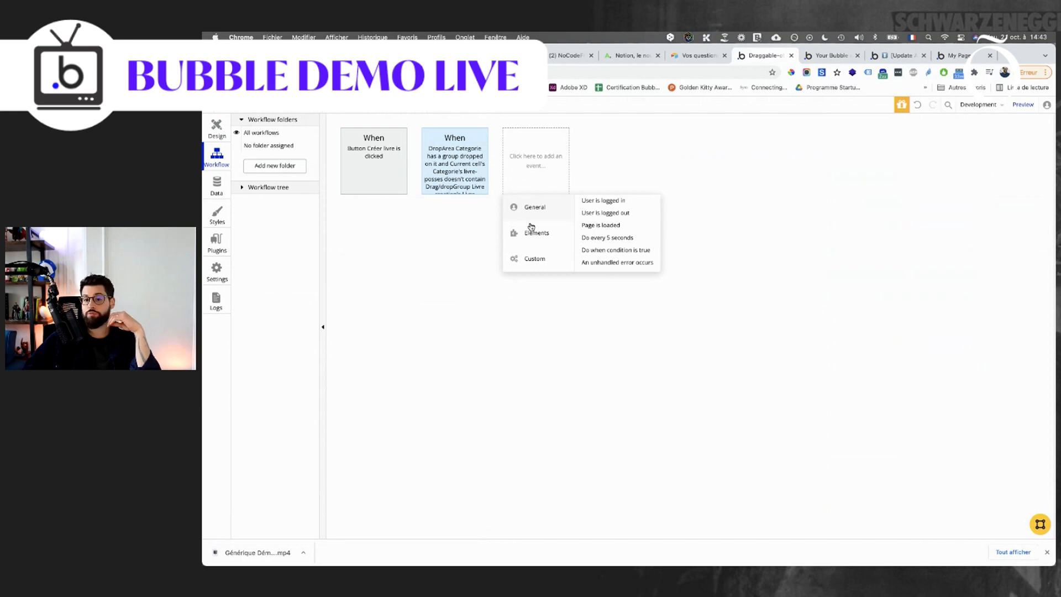
pyautogui.moveTo(531, 228)
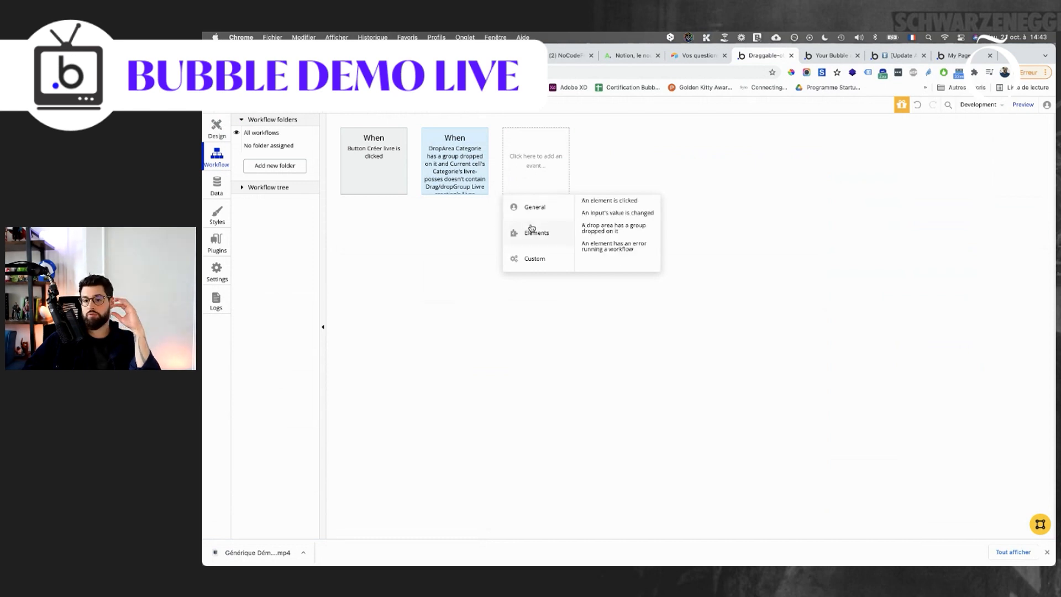
pyautogui.click(620, 230)
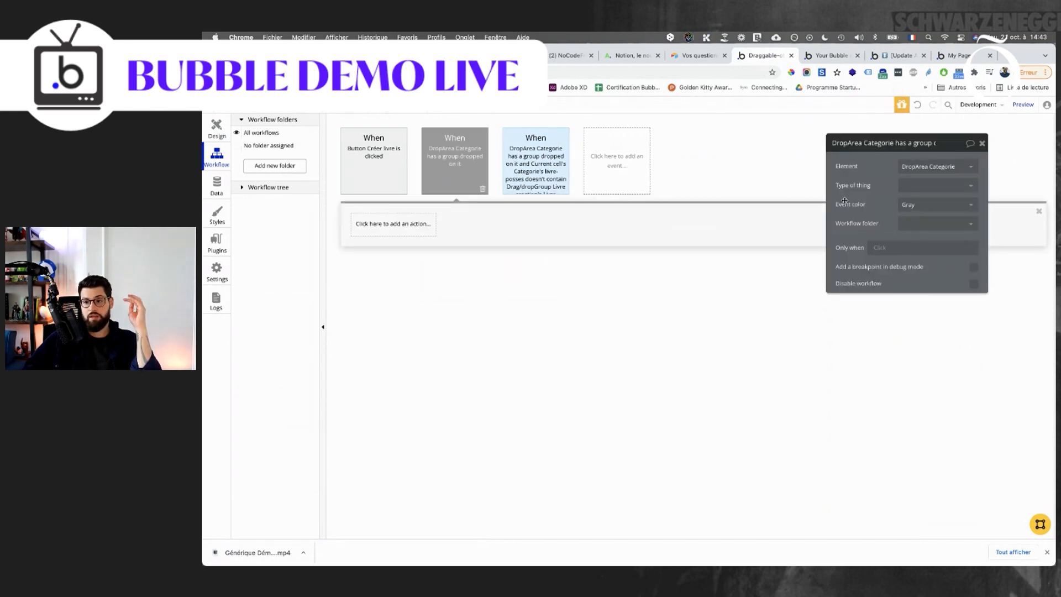
pyautogui.click(906, 205)
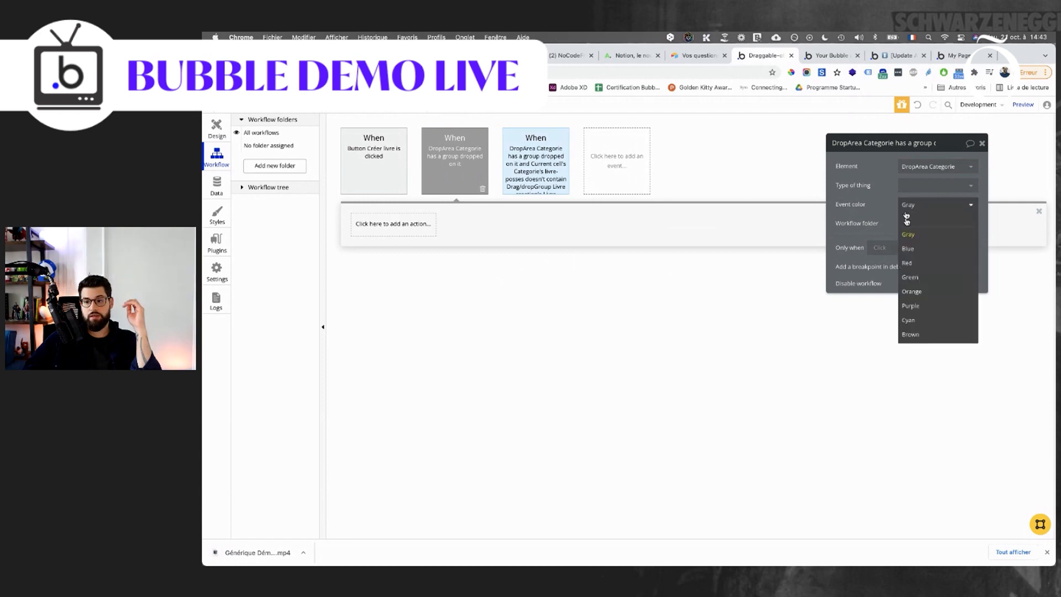
pyautogui.click(904, 270)
# Add a Make changes to thing action to the green drop event with Current cell's Categorie as the thing to change.
pyautogui.click(420, 225)
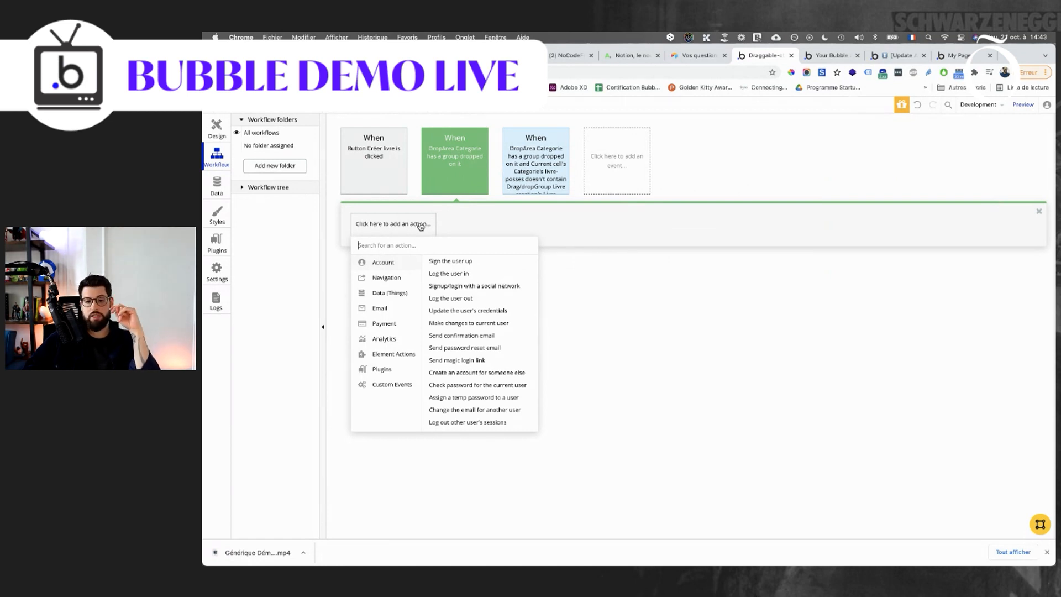
pyautogui.moveTo(397, 293)
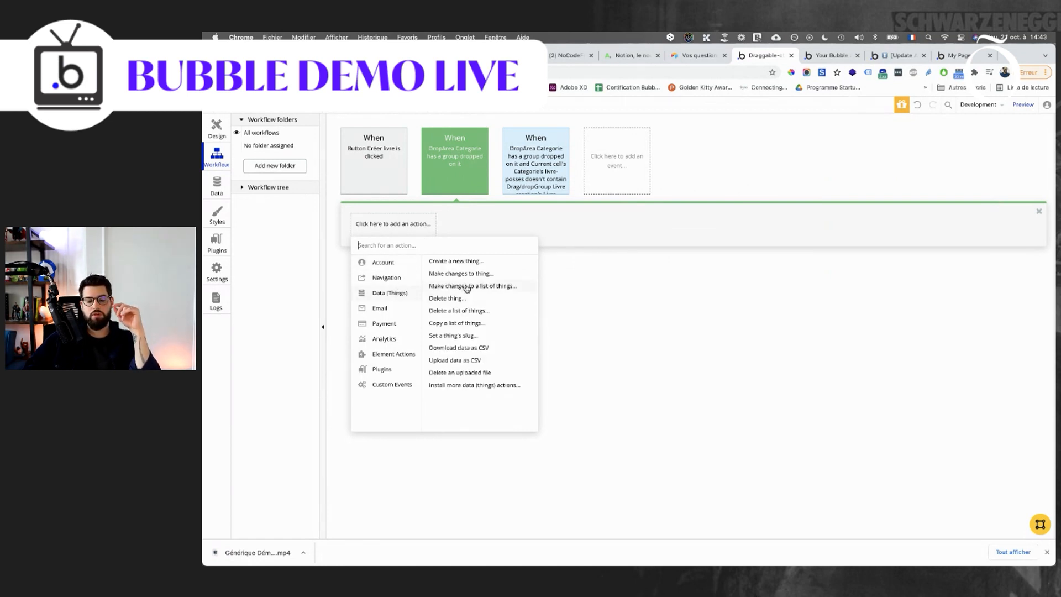
pyautogui.click(467, 286)
pyautogui.click(437, 232)
pyautogui.click(405, 224)
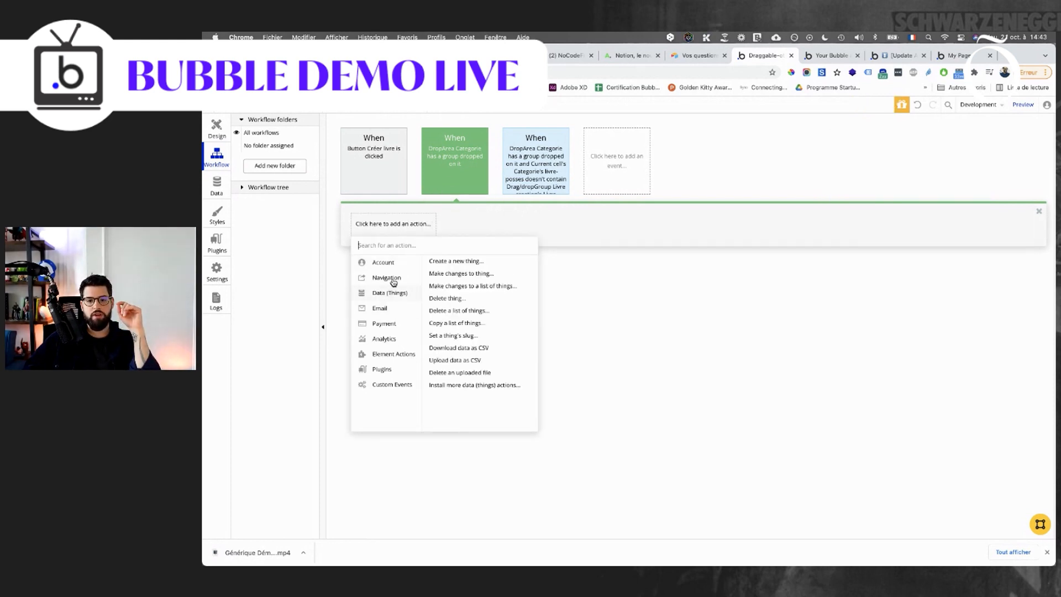
pyautogui.moveTo(390, 293)
pyautogui.click(464, 275)
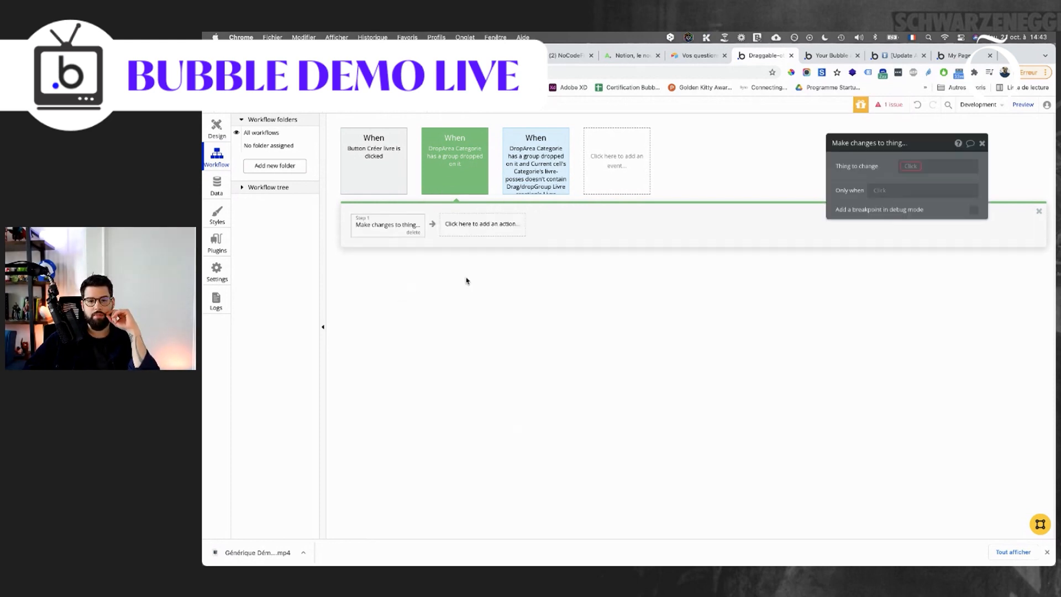
pyautogui.click(912, 168)
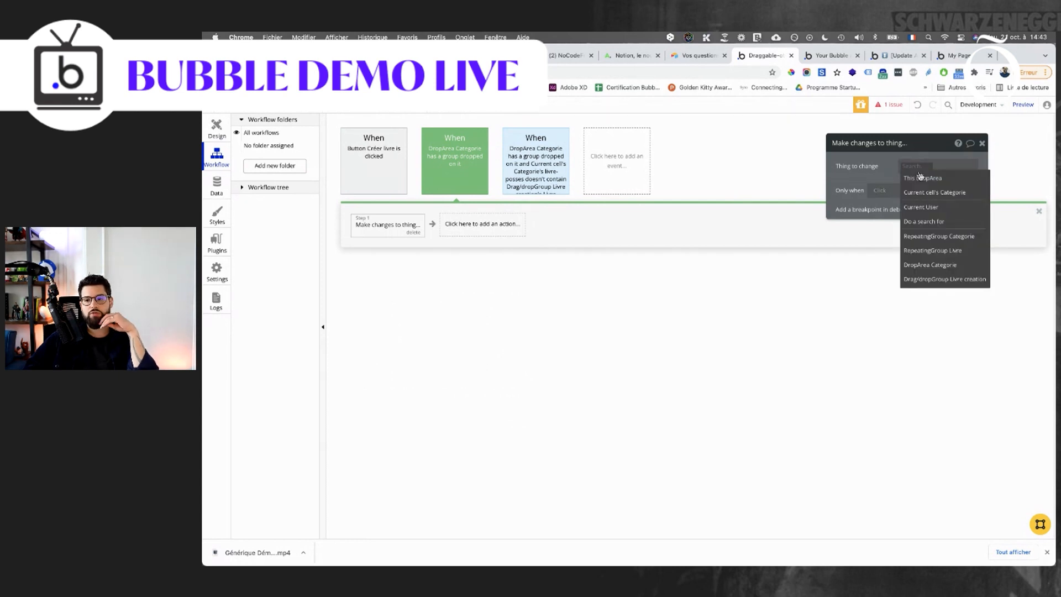
pyautogui.click(932, 192)
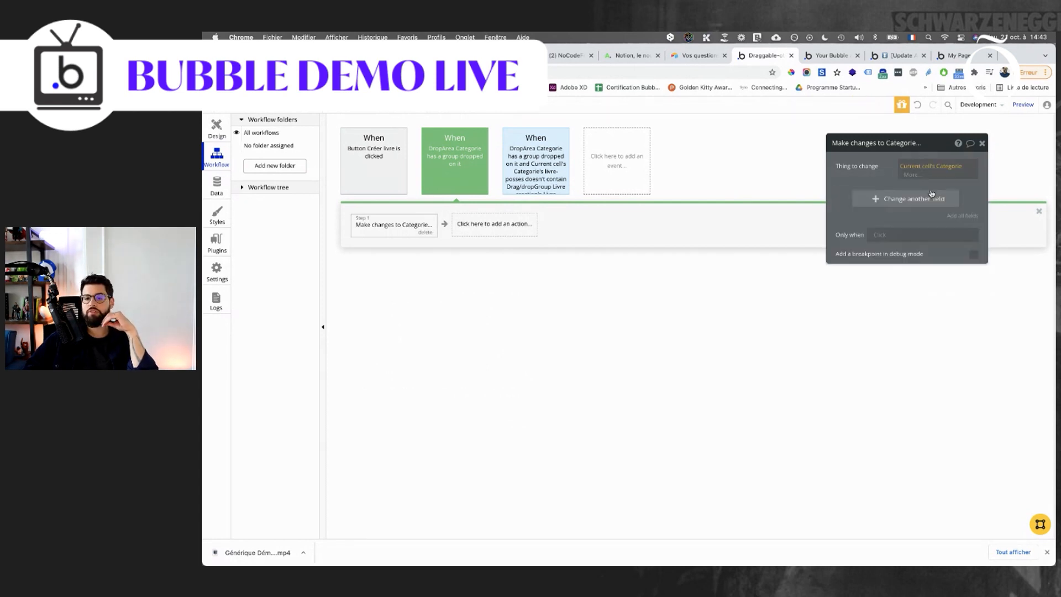
# Add the livre-posses field with the remove operation to the green drop event's Make changes to Categorie action.
pyautogui.click(887, 193)
pyautogui.click(844, 189)
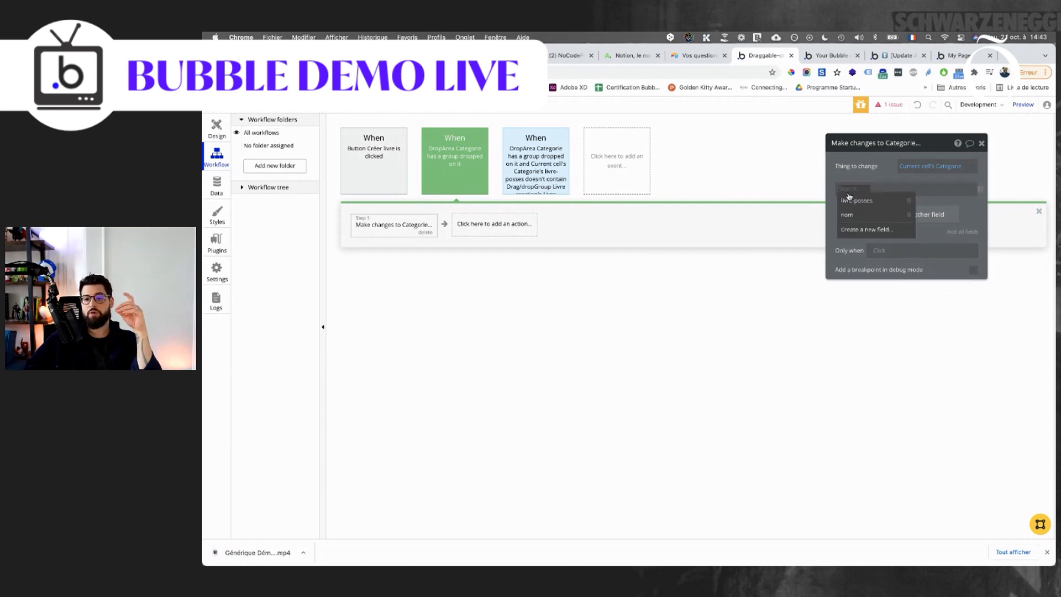
pyautogui.click(851, 200)
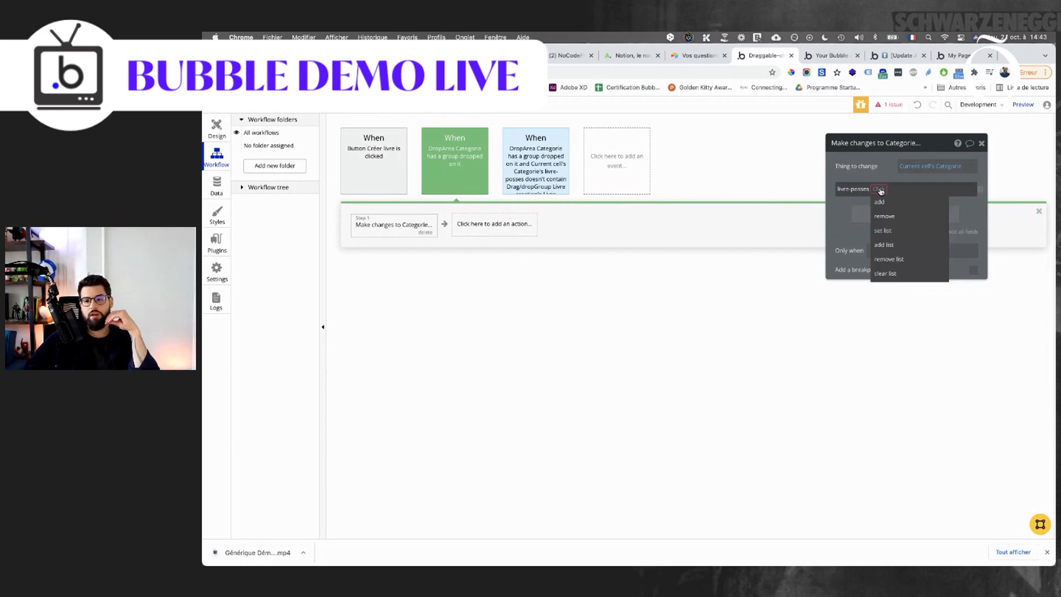
pyautogui.click(884, 217)
# Examine the data sources offered for the livre-posses value to remove, and compare them with the DropArea and Drag/dropGroup Livre deplacement settings in the design.
pyautogui.click(902, 189)
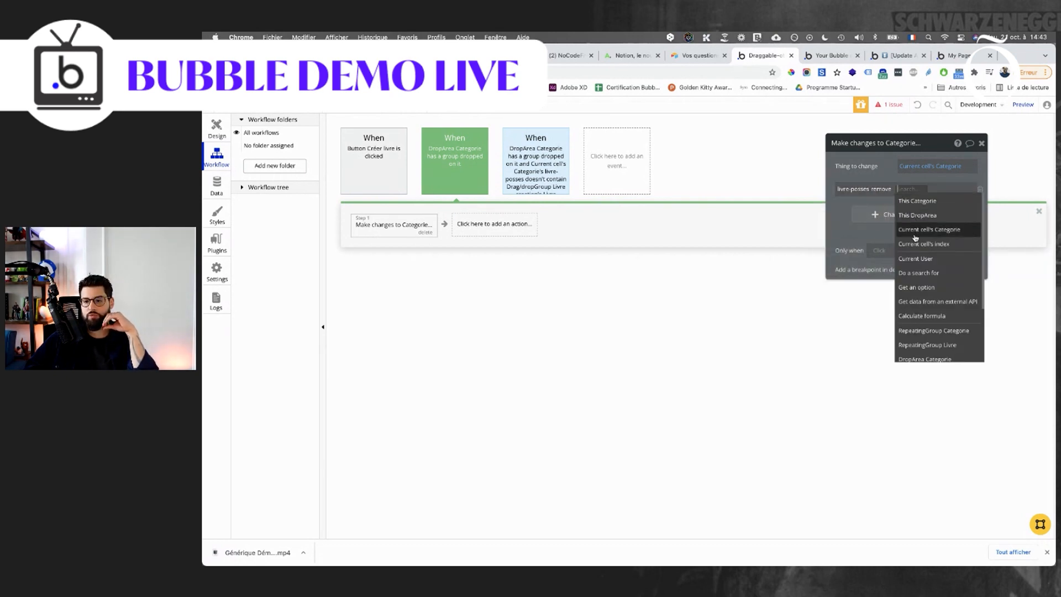
pyautogui.scroll(-2, 922, 291)
pyautogui.scroll(-2, 922, 292)
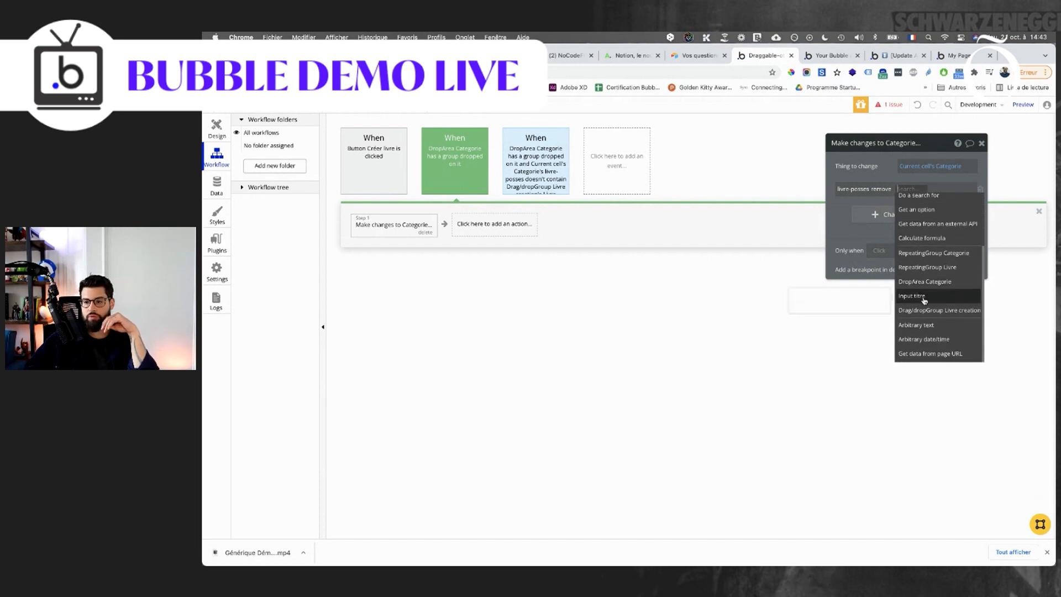
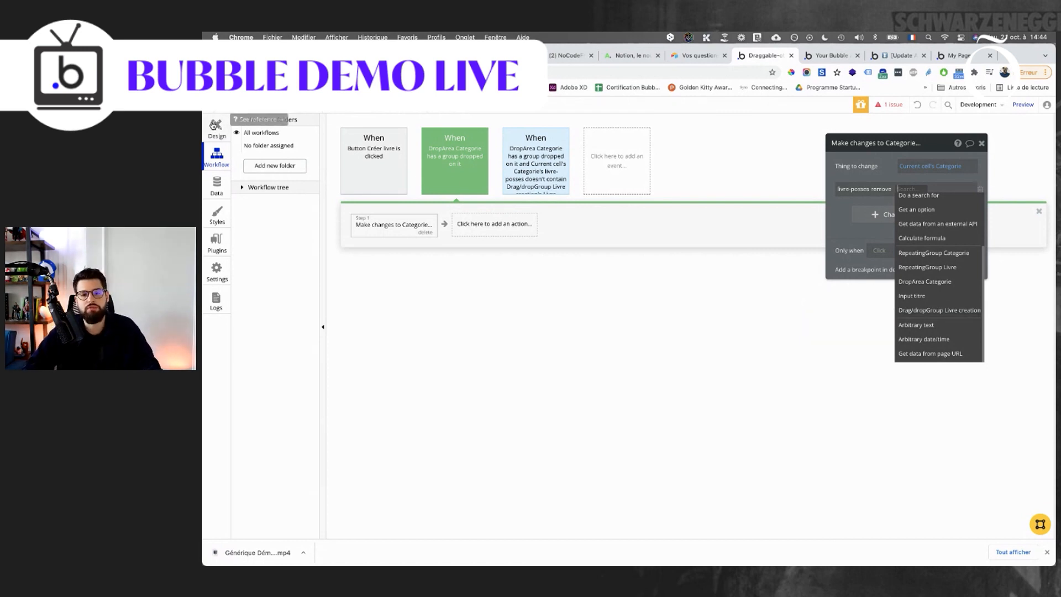
pyautogui.click(215, 127)
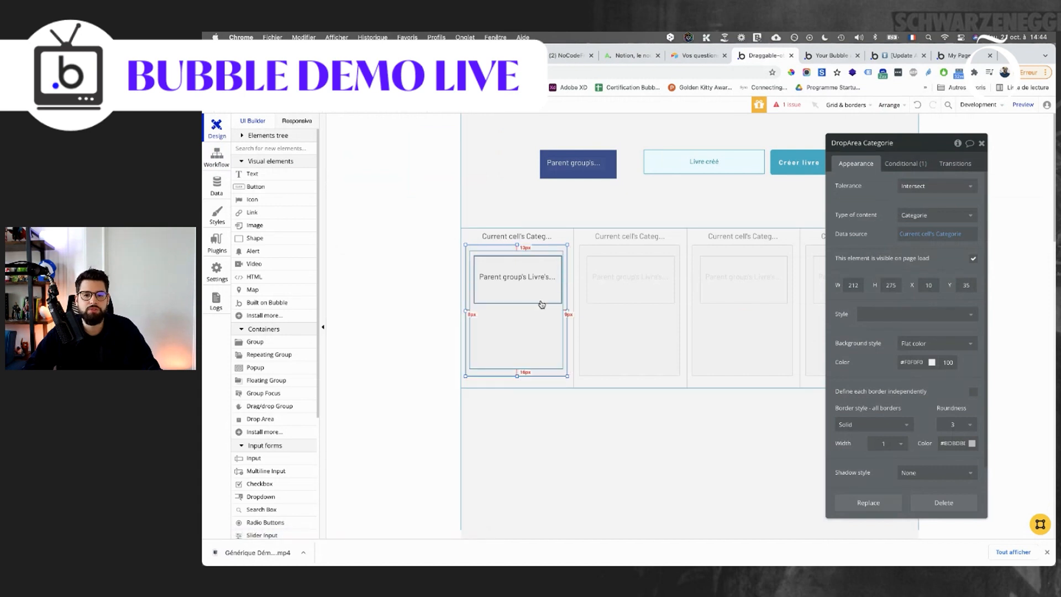
pyautogui.click(216, 160)
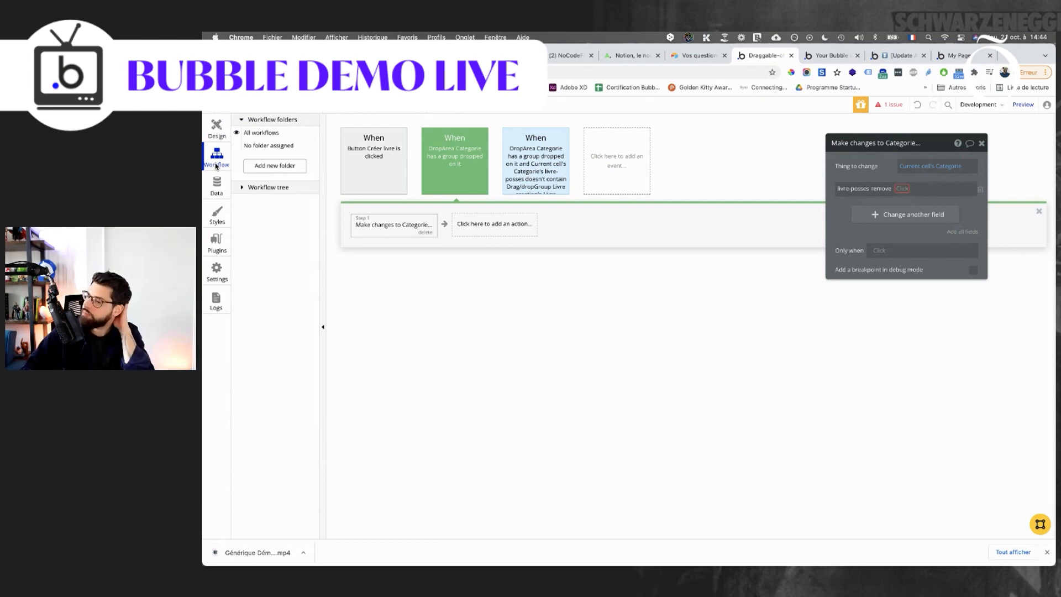
pyautogui.click(216, 129)
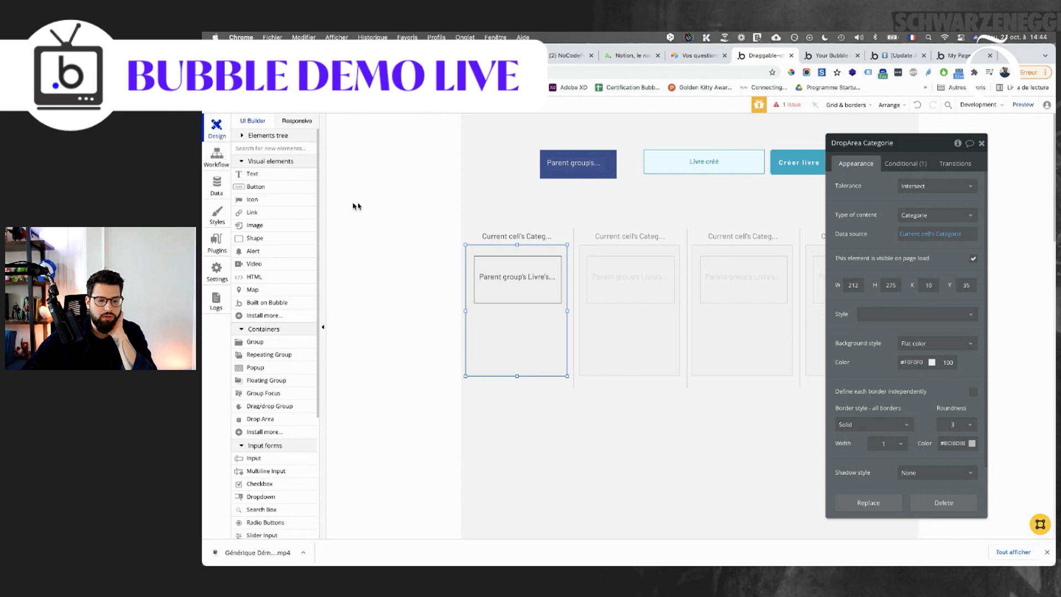
pyautogui.click(544, 294)
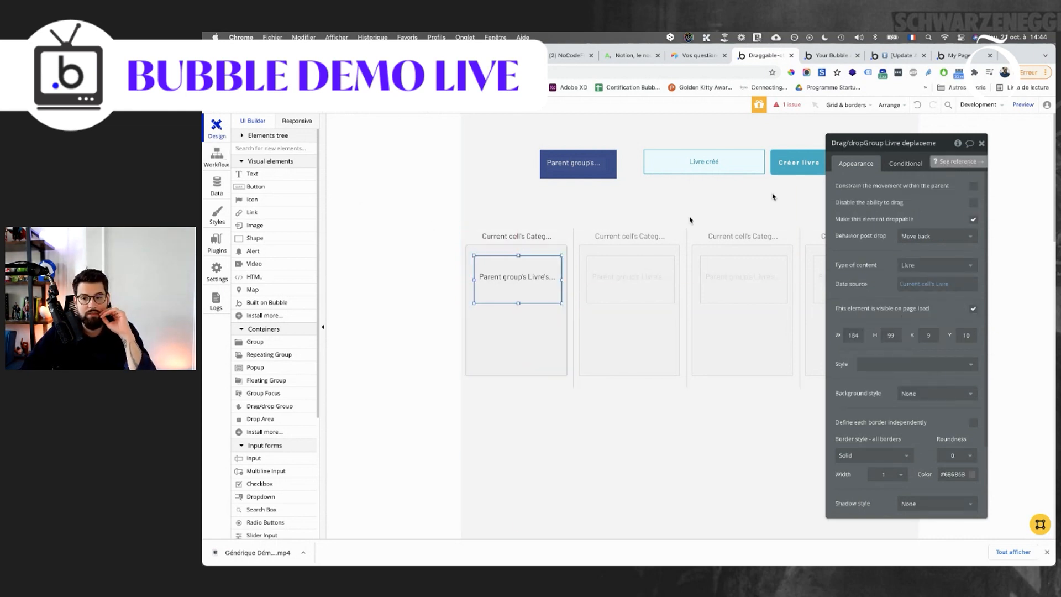
pyautogui.click(217, 157)
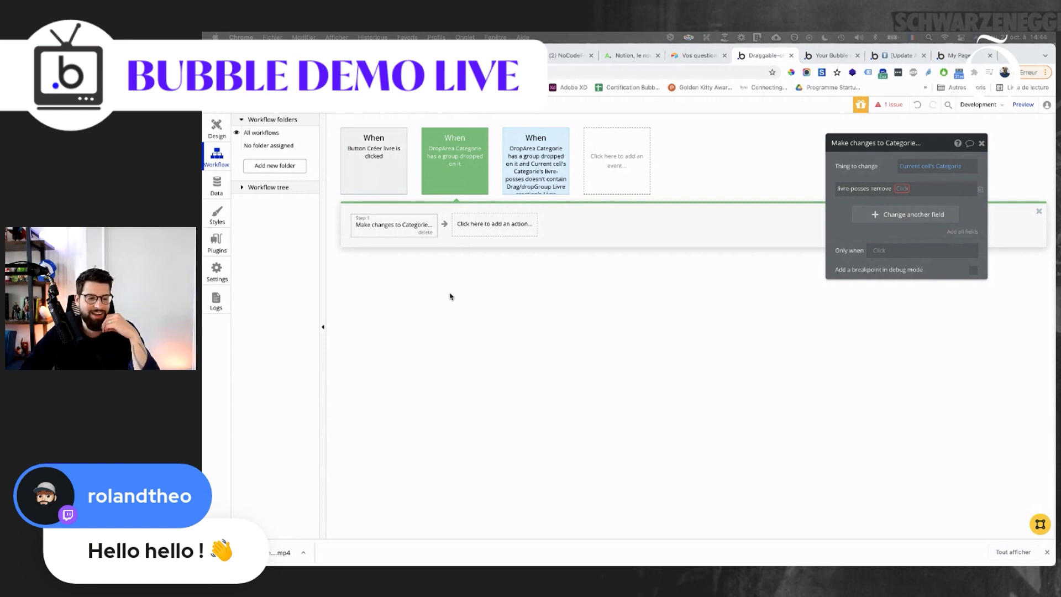
pyautogui.click(580, 283)
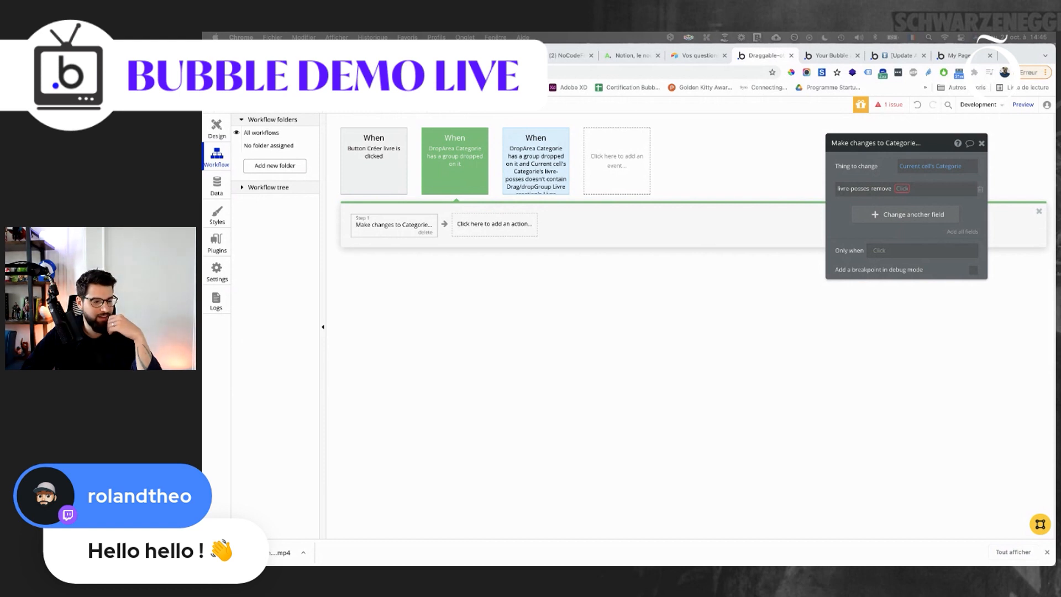
pyautogui.click(479, 373)
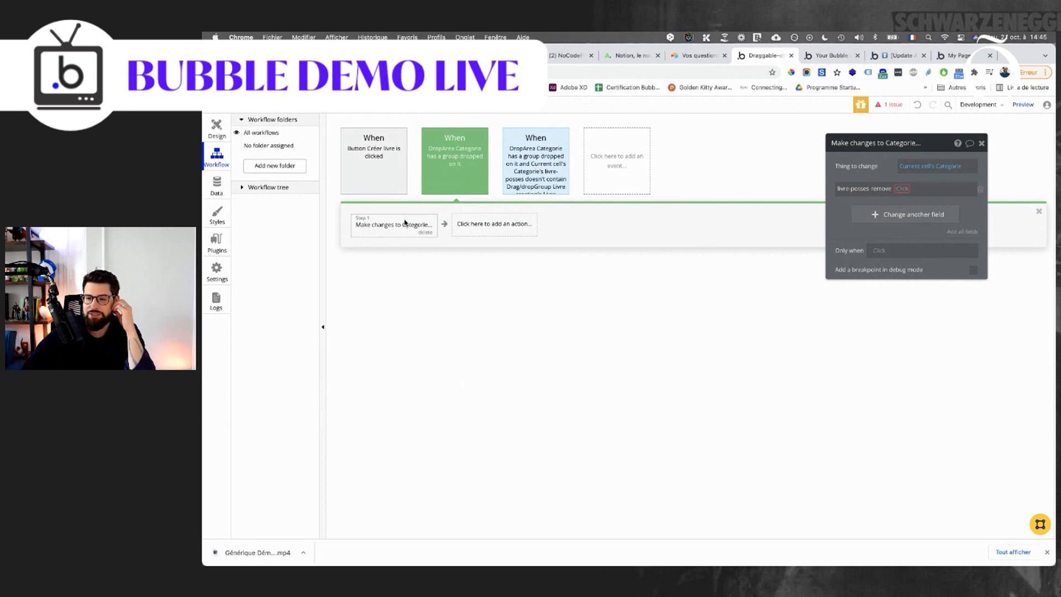
pyautogui.click(902, 189)
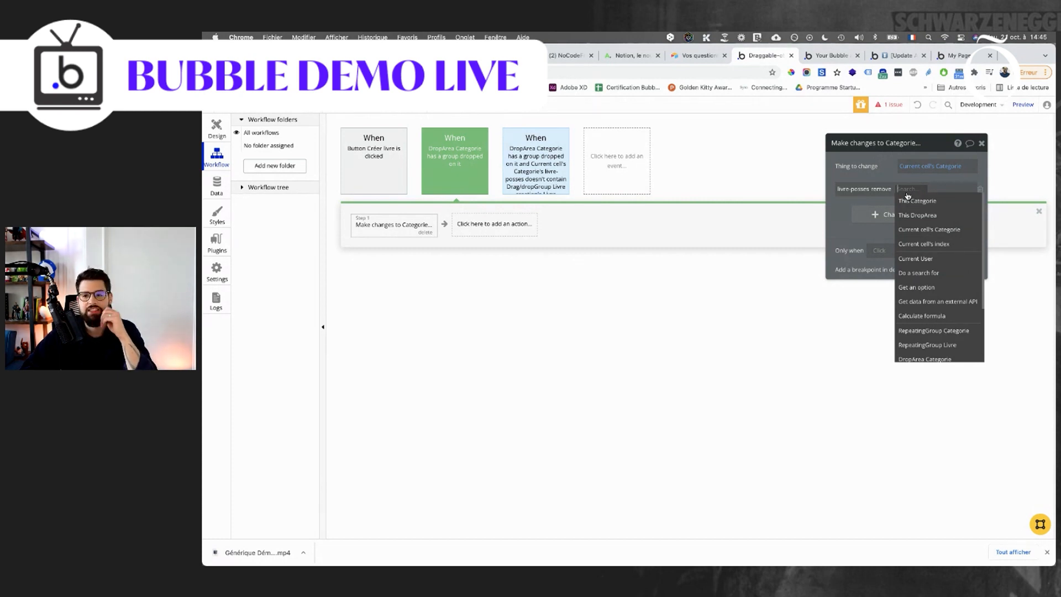
pyautogui.click(390, 230)
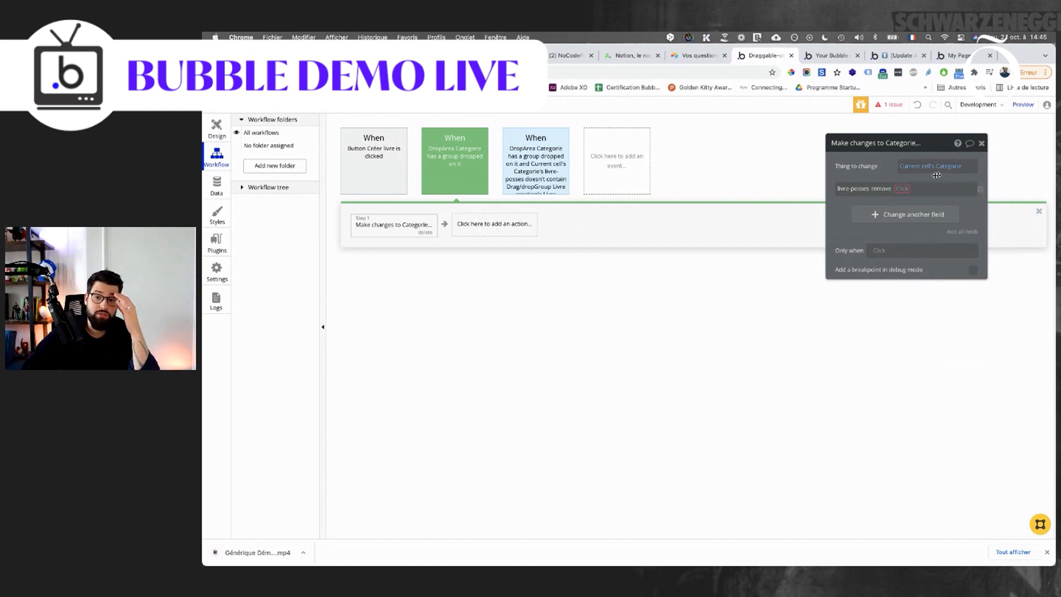
pyautogui.click(906, 190)
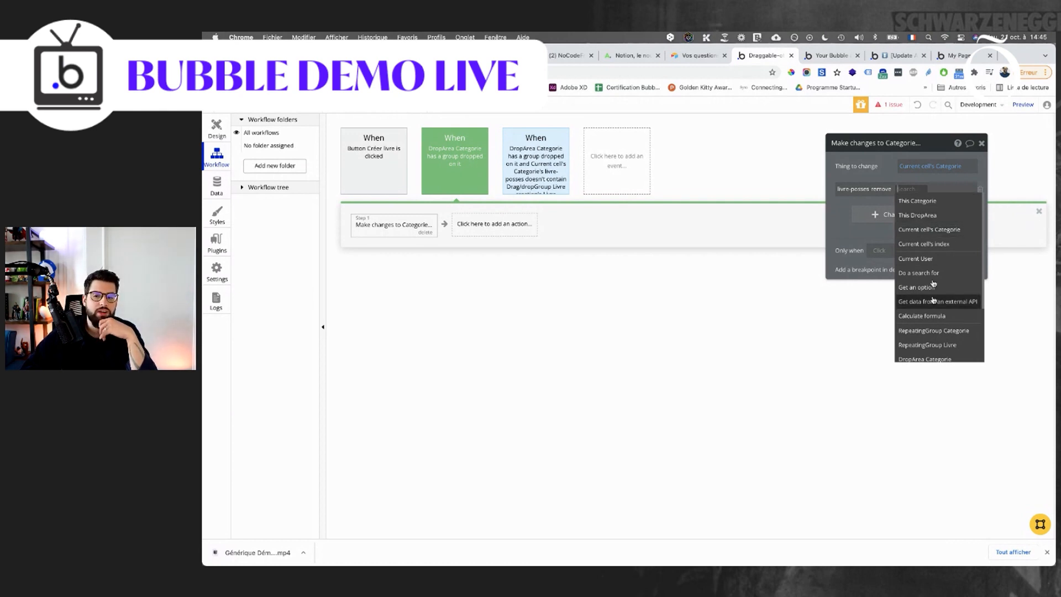
pyautogui.click(836, 210)
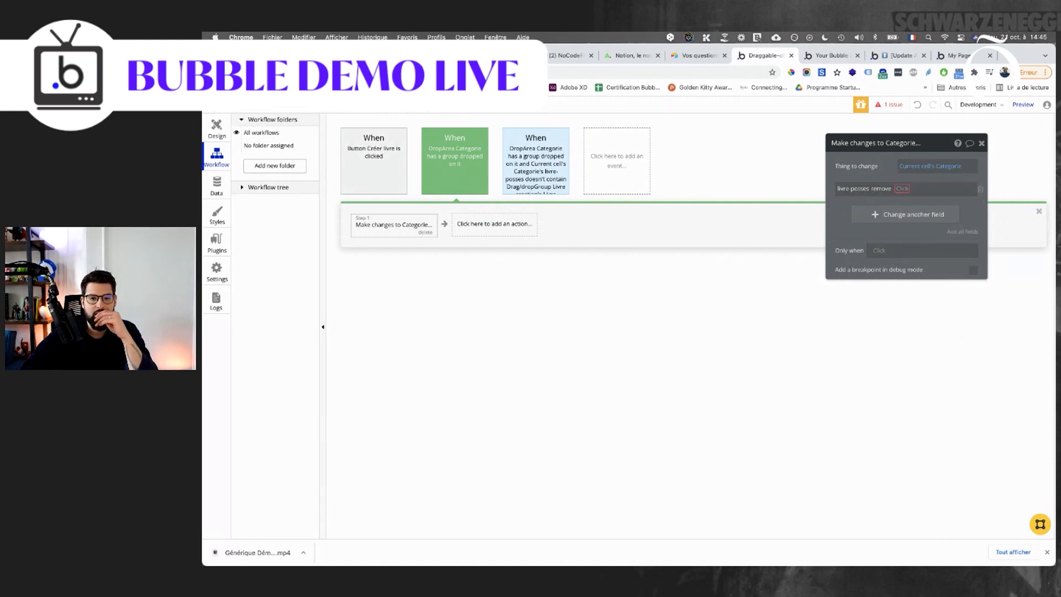
# Set the post-drop behavior of the Drag/dropGroup Livre deplacement to Hide group and check its conditions.
pyautogui.click(226, 132)
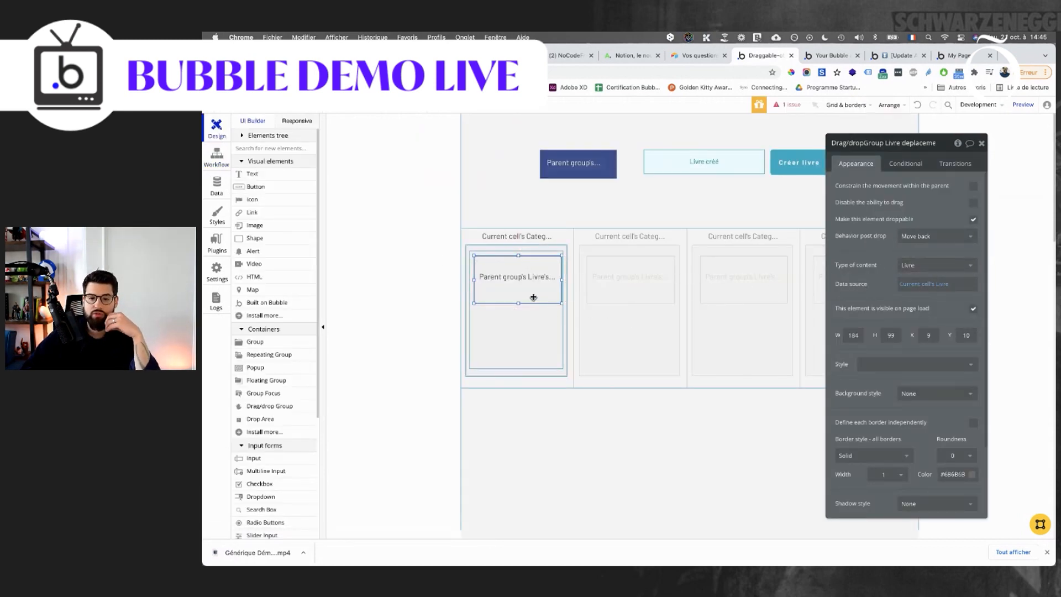
pyautogui.click(924, 236)
pyautogui.click(925, 256)
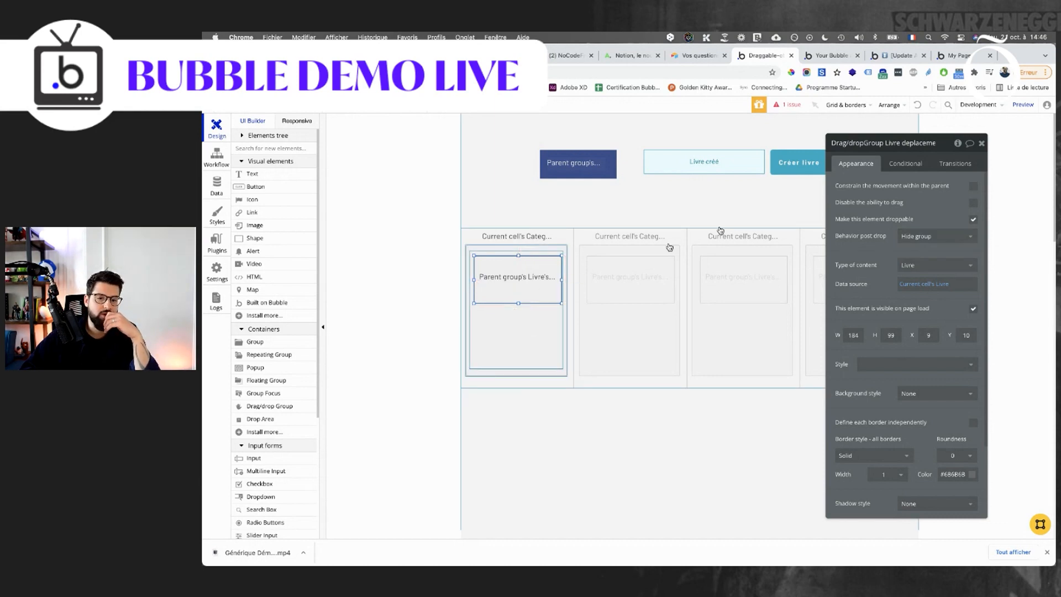
pyautogui.click(904, 166)
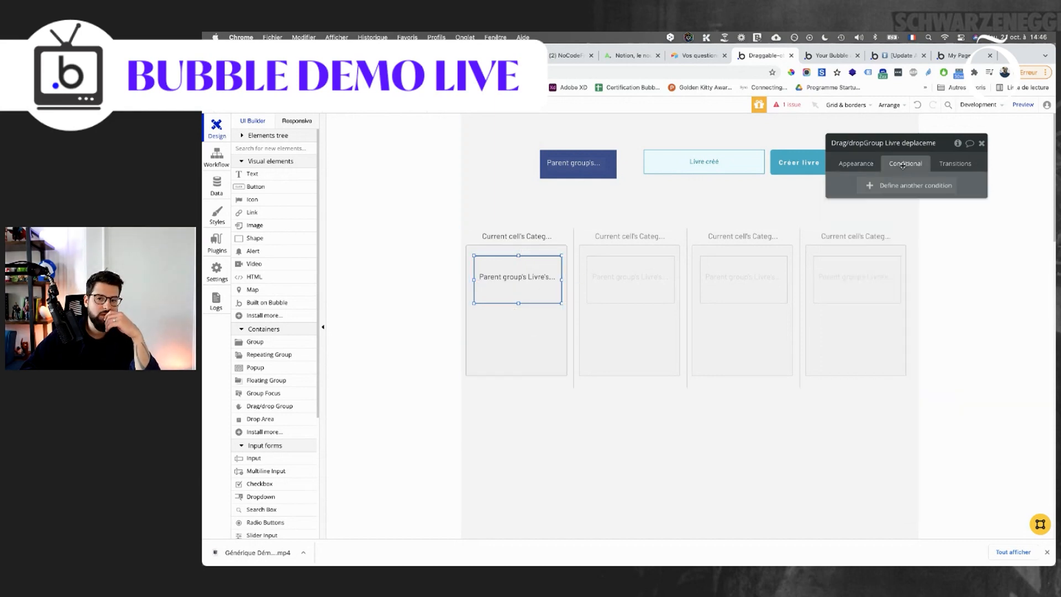
pyautogui.click(866, 164)
# Try to add an "An element is clicked" event, searching its elements for "dr", and delete the event.
pyautogui.click(216, 155)
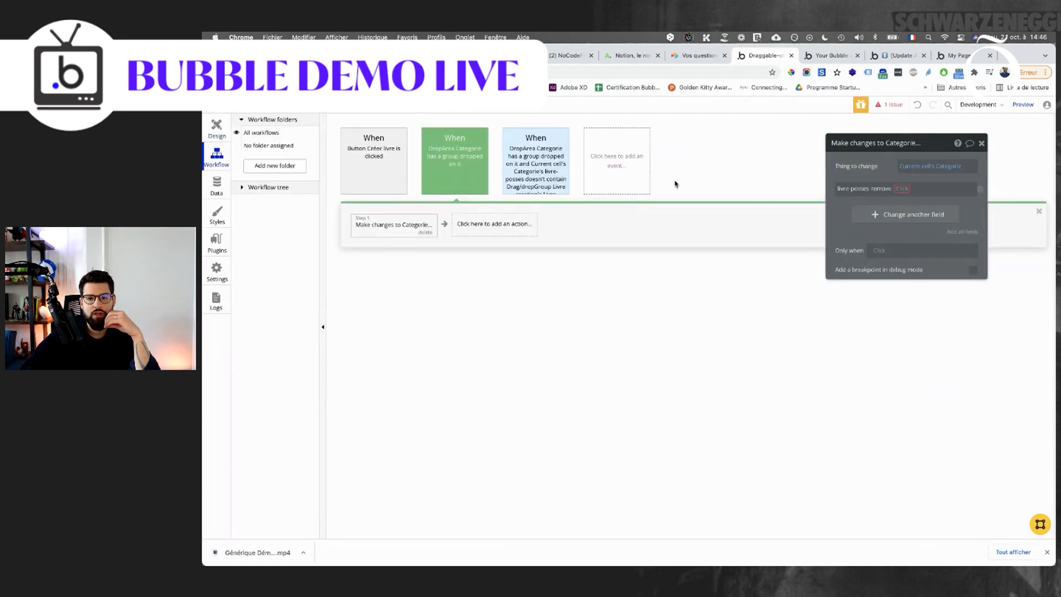
pyautogui.click(615, 171)
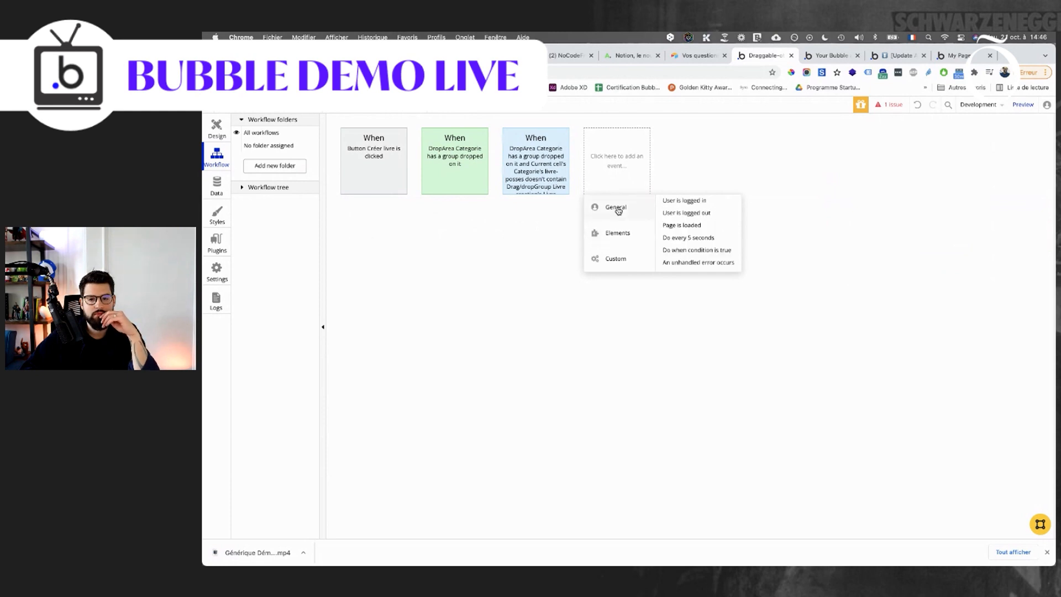
pyautogui.moveTo(635, 228)
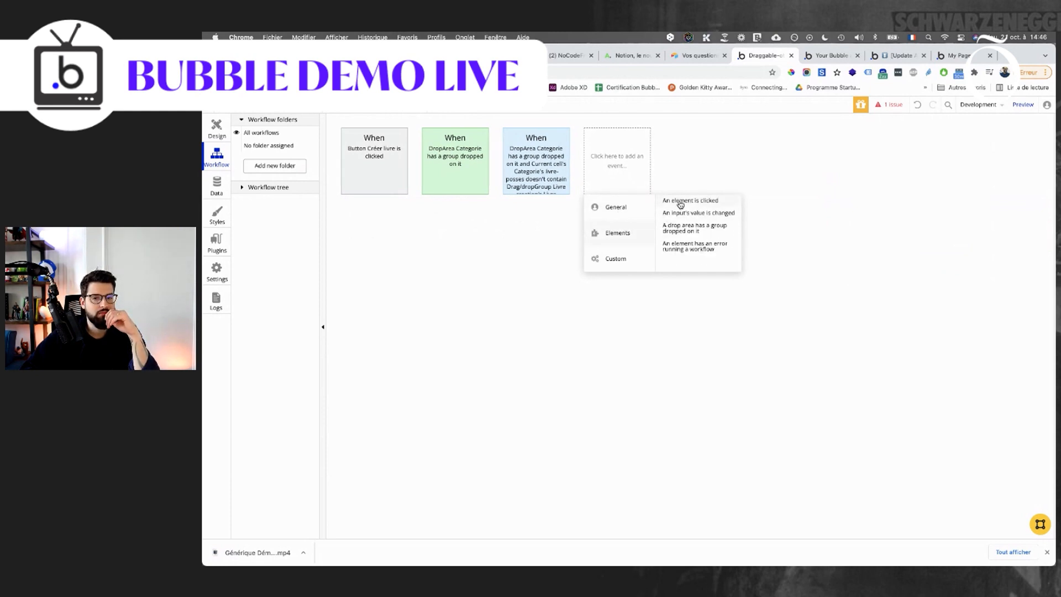
pyautogui.click(679, 202)
pyautogui.click(919, 168)
pyautogui.write('dr')
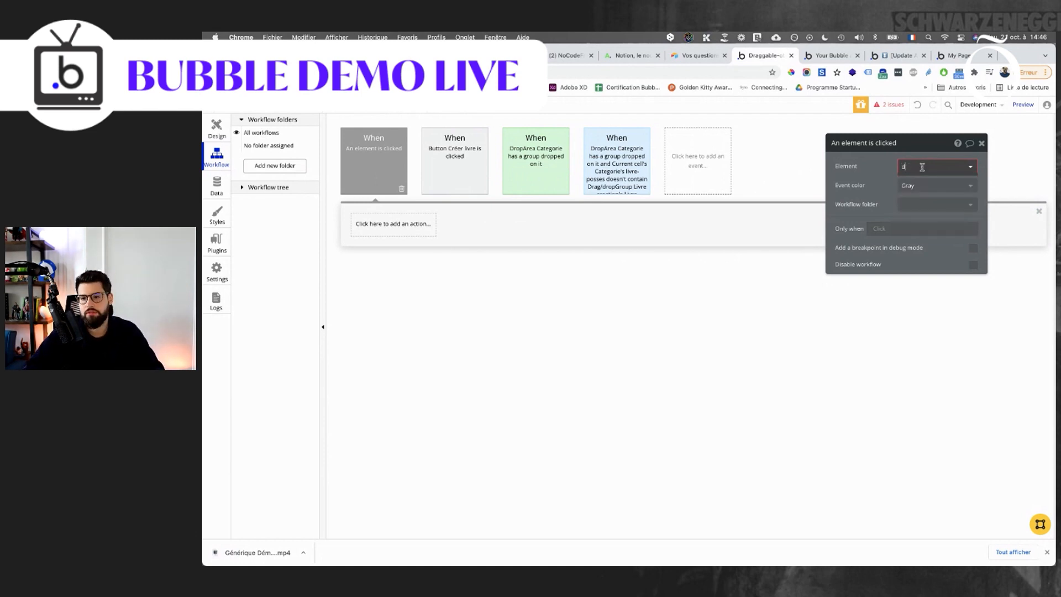
pyautogui.press('BackSpace')
pyautogui.write('d')
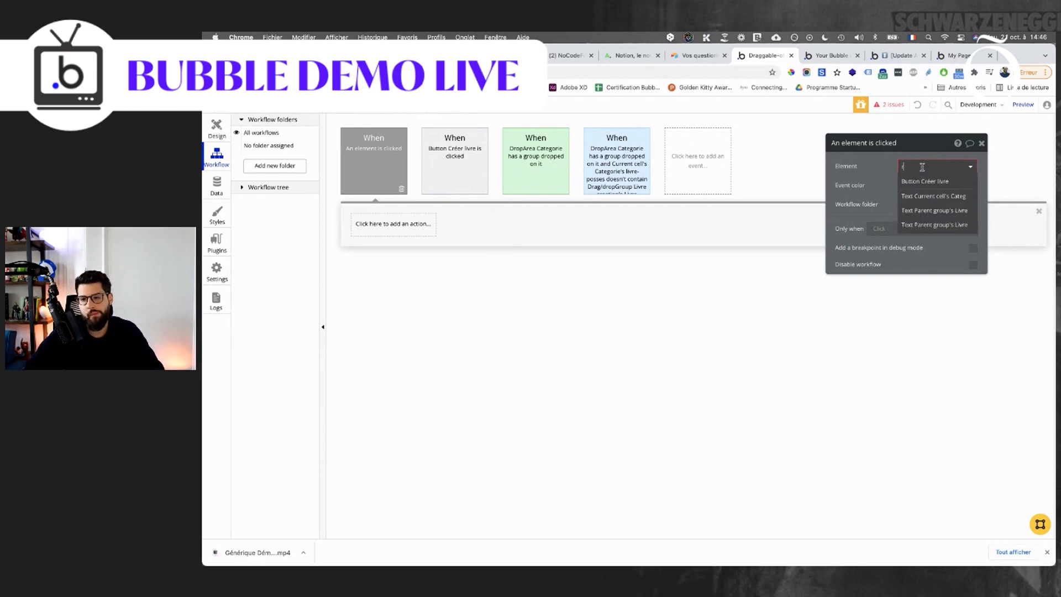
pyautogui.click(922, 167)
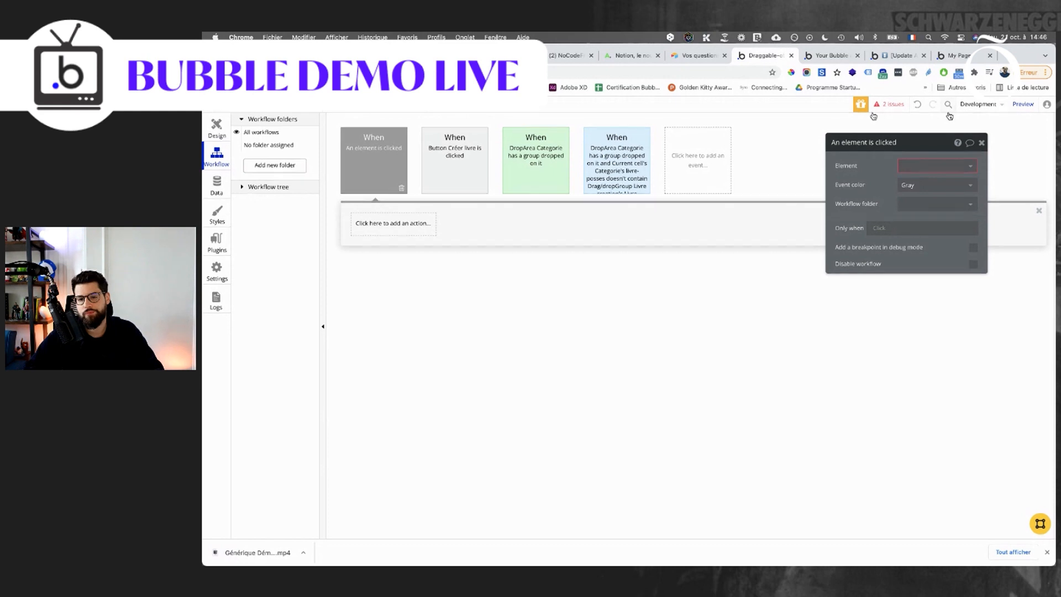
pyautogui.click(404, 191)
pyautogui.click(444, 170)
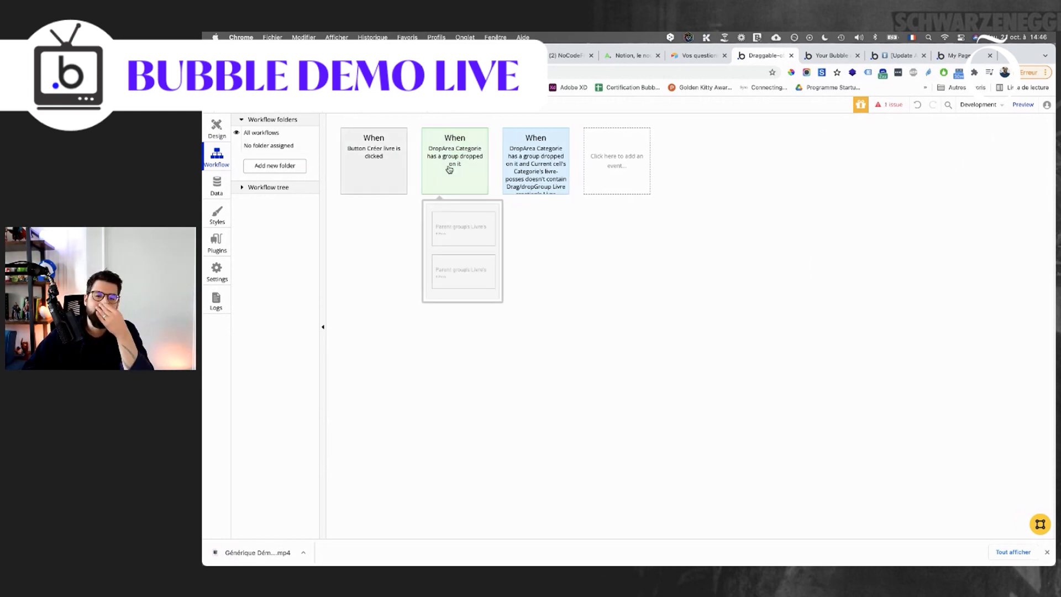
# Try a condition on the Drag/dropGroup Livre deplacement for when it is hovered, review the changeable properties, and remove the condition.
pyautogui.click(217, 128)
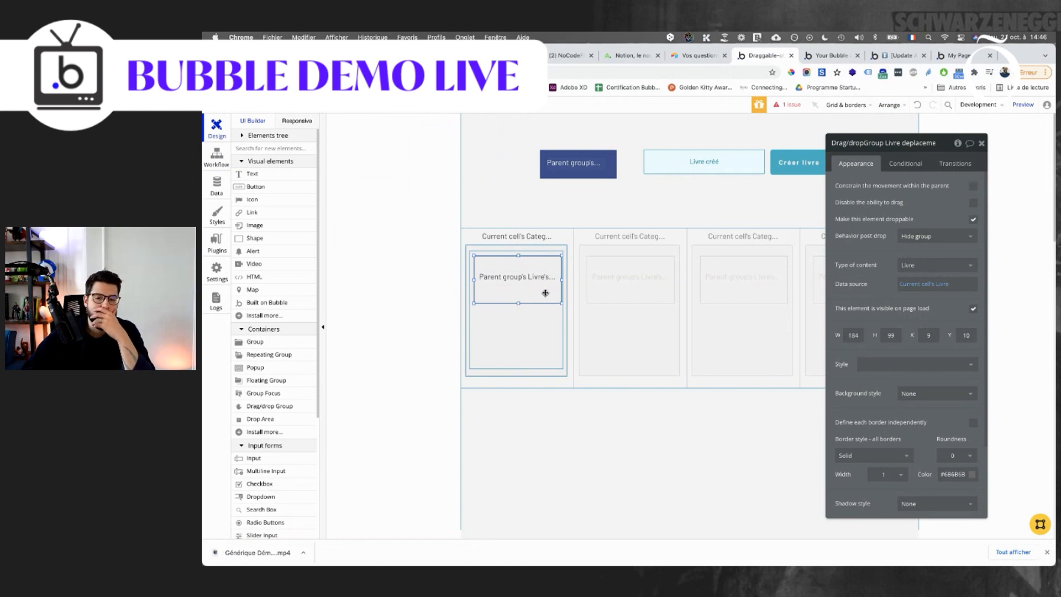
pyautogui.click(532, 308)
pyautogui.click(530, 300)
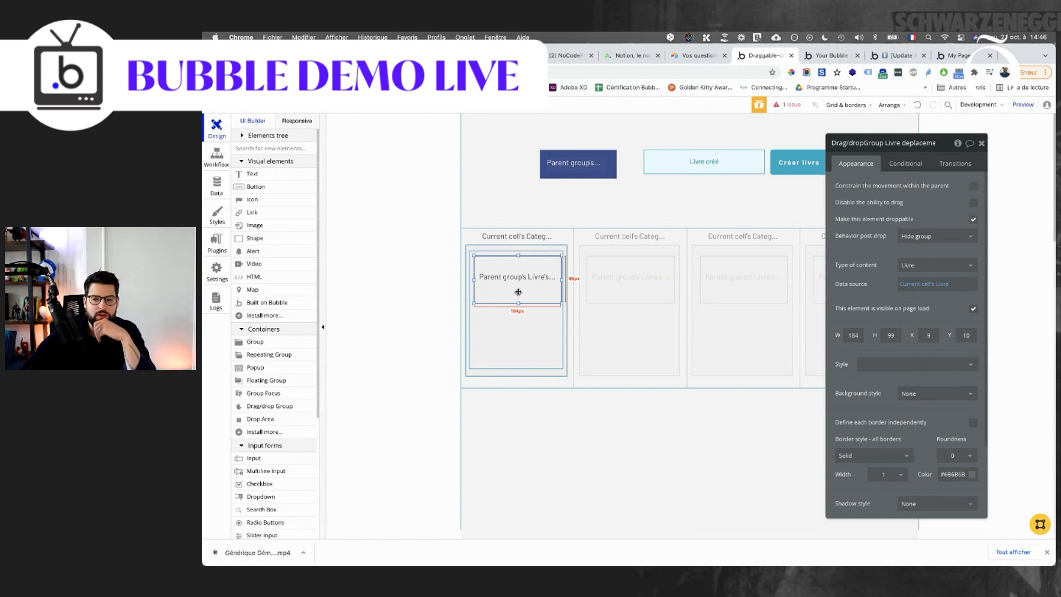
pyautogui.click(906, 163)
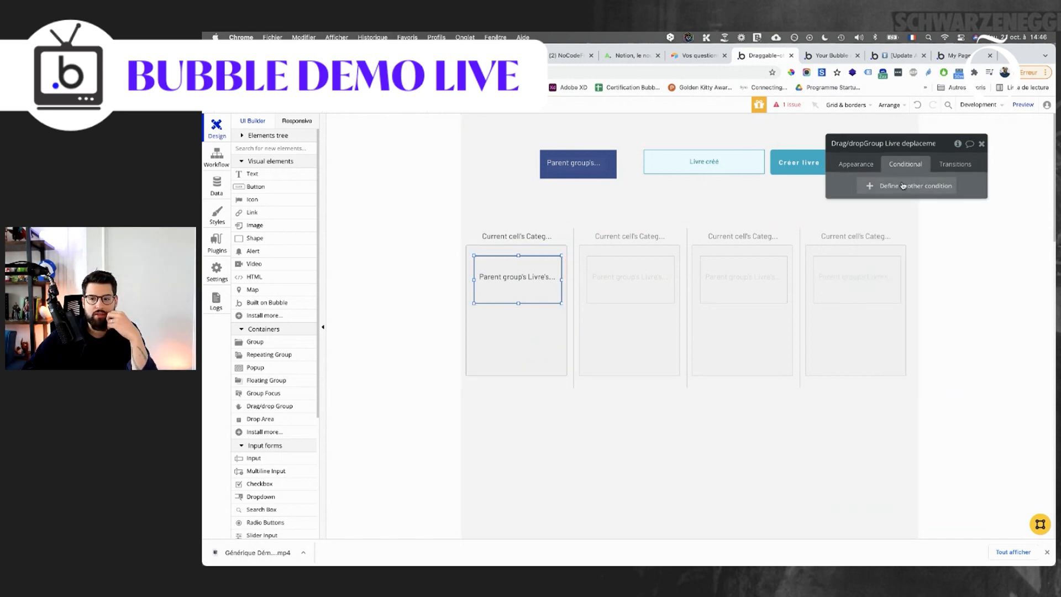
pyautogui.click(883, 187)
pyautogui.click(866, 191)
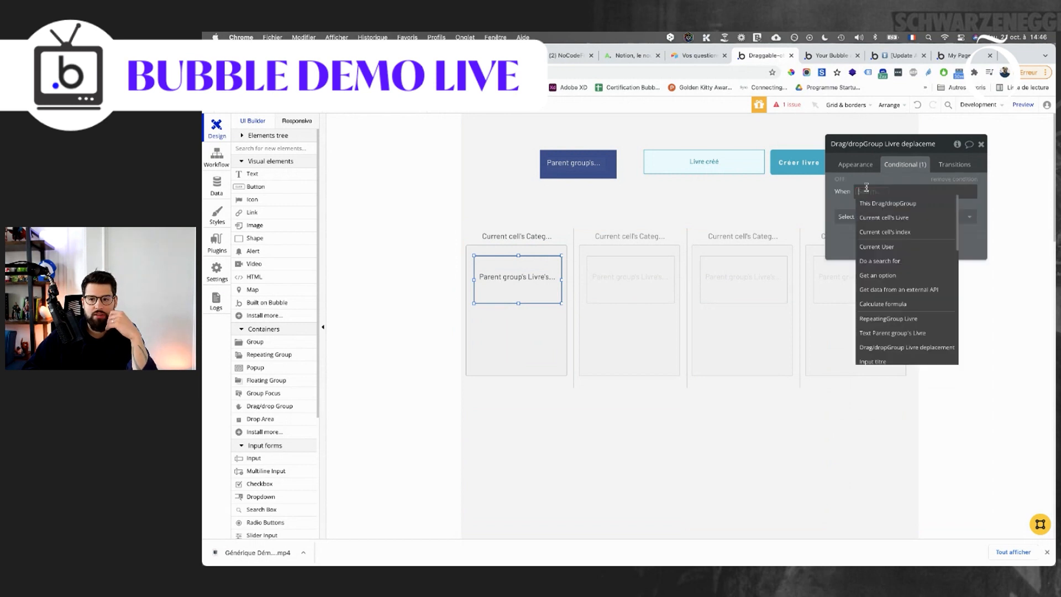
pyautogui.click(884, 203)
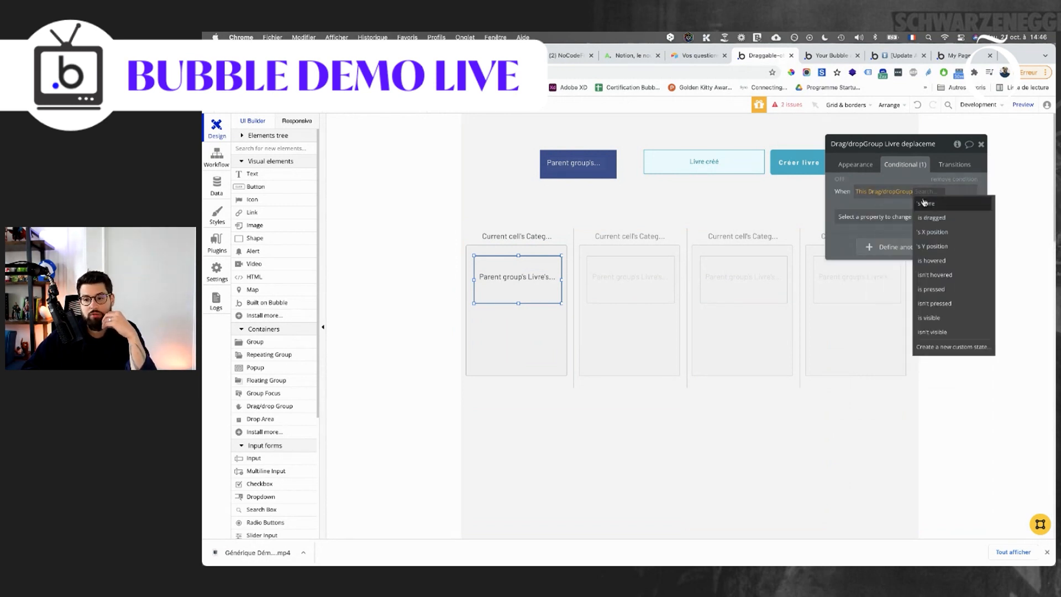
pyautogui.click(939, 261)
pyautogui.click(900, 217)
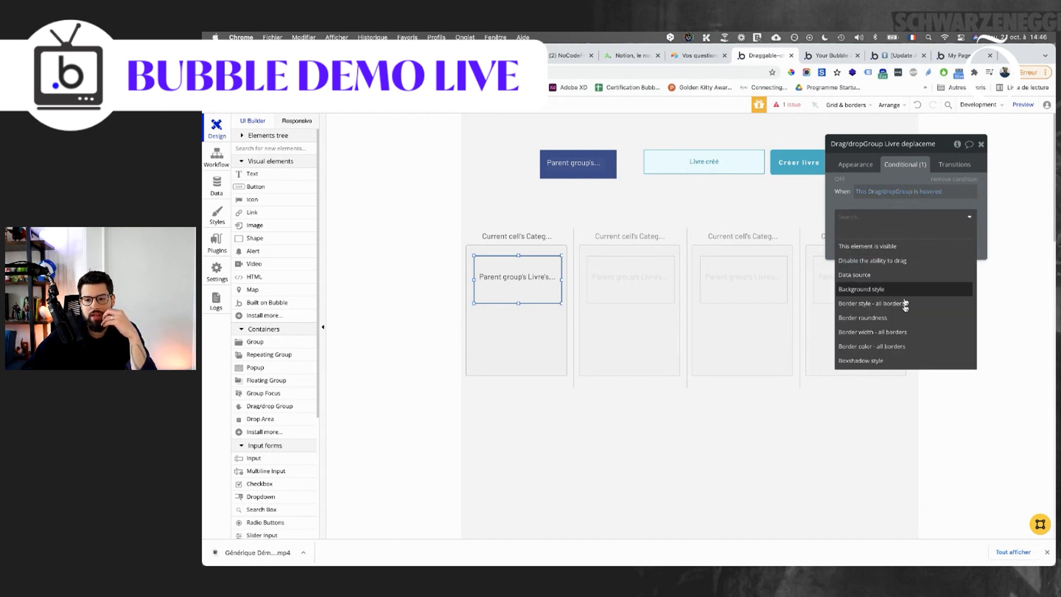
pyautogui.click(899, 202)
pyautogui.click(898, 215)
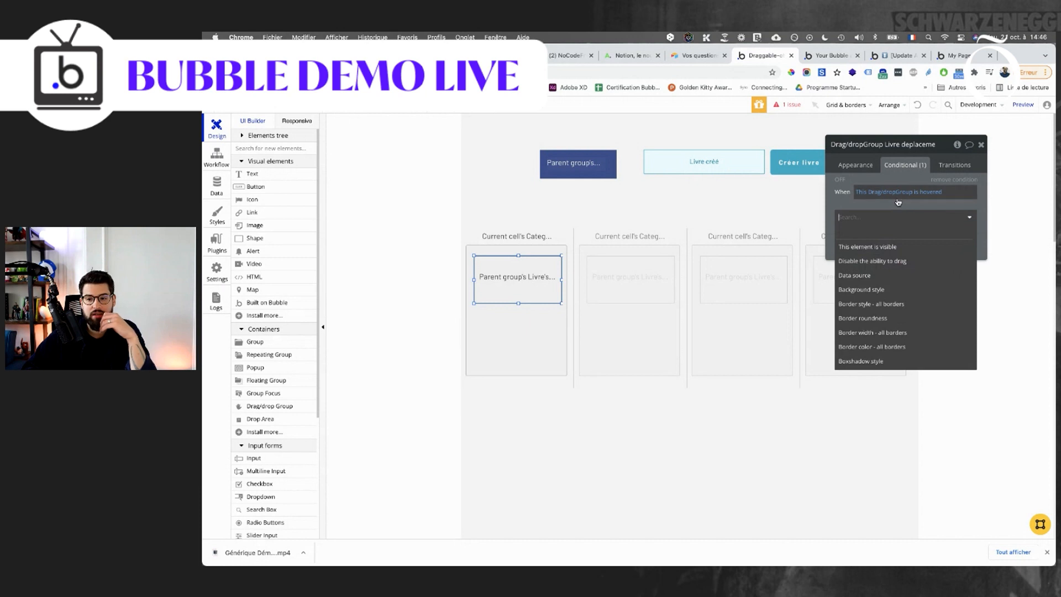
pyautogui.click(898, 205)
pyautogui.click(953, 180)
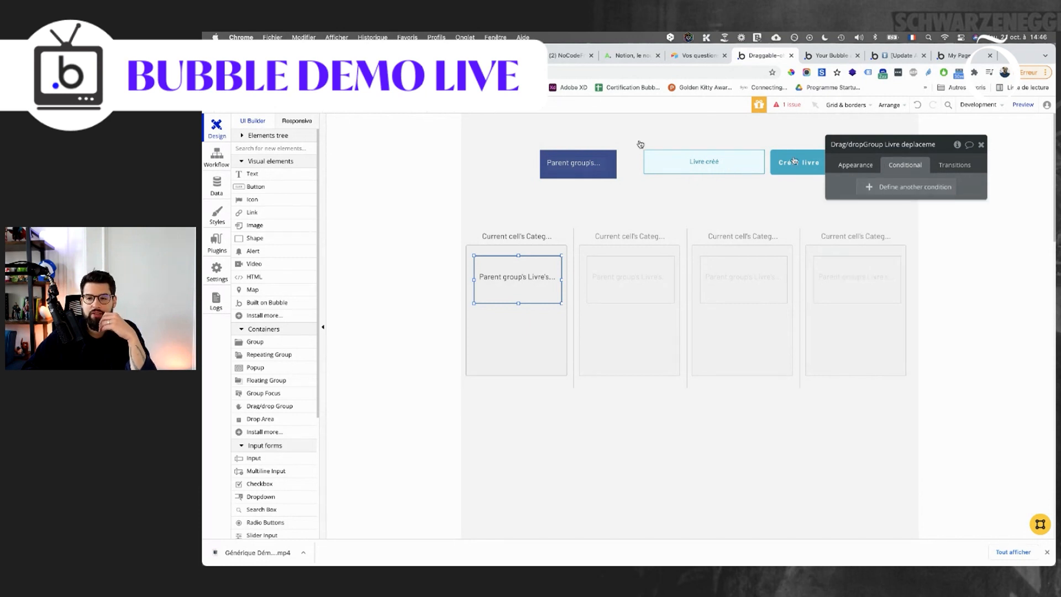
pyautogui.click(216, 156)
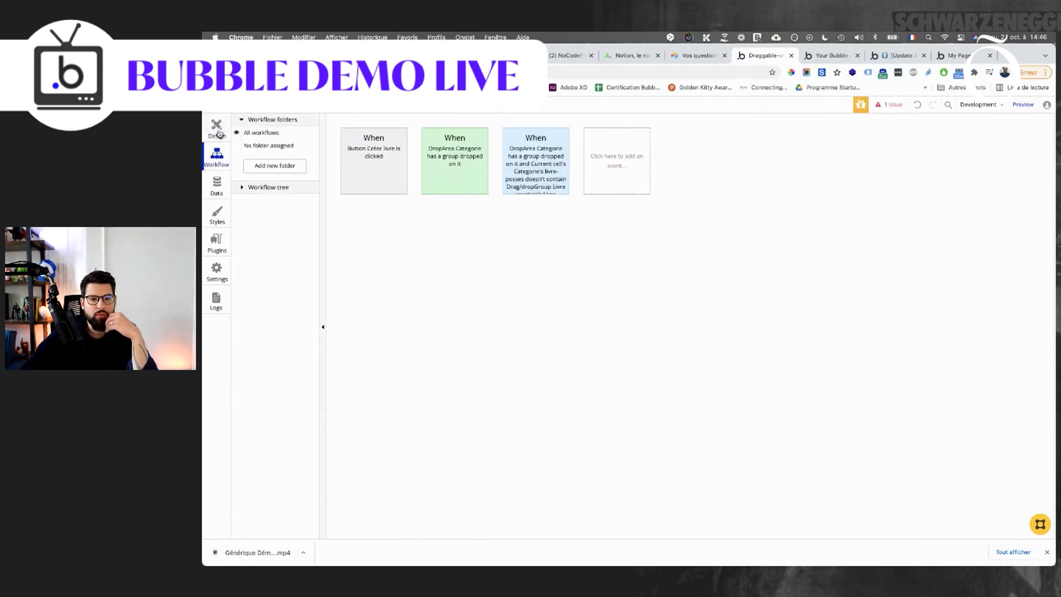
# Examine the appearance settings of the Drag/dropGroup Livre deplacement in the design, from its drop options to its border and shadow styles.
pyautogui.click(219, 132)
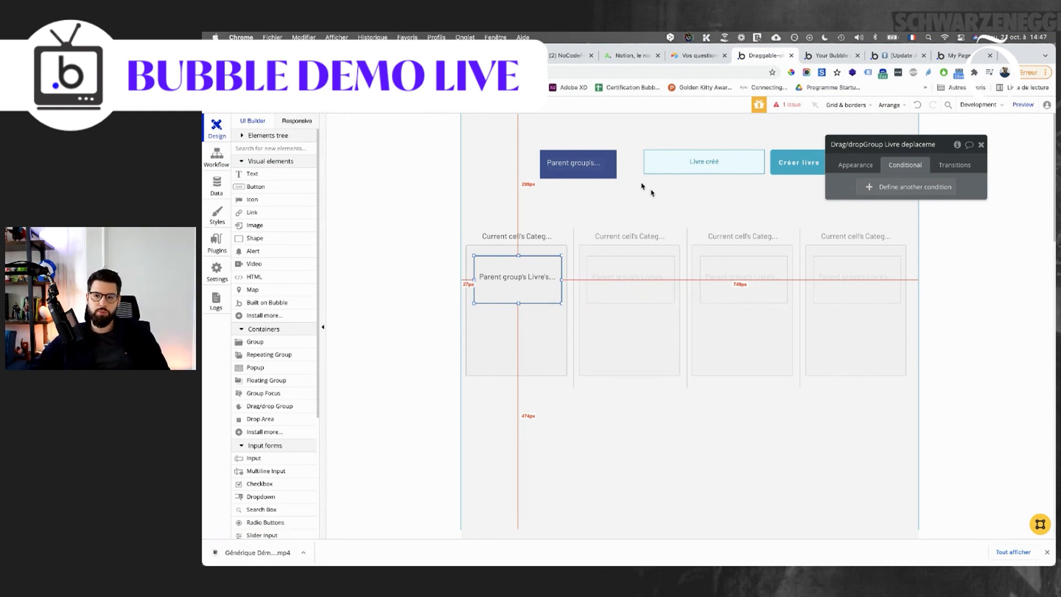
pyautogui.click(843, 165)
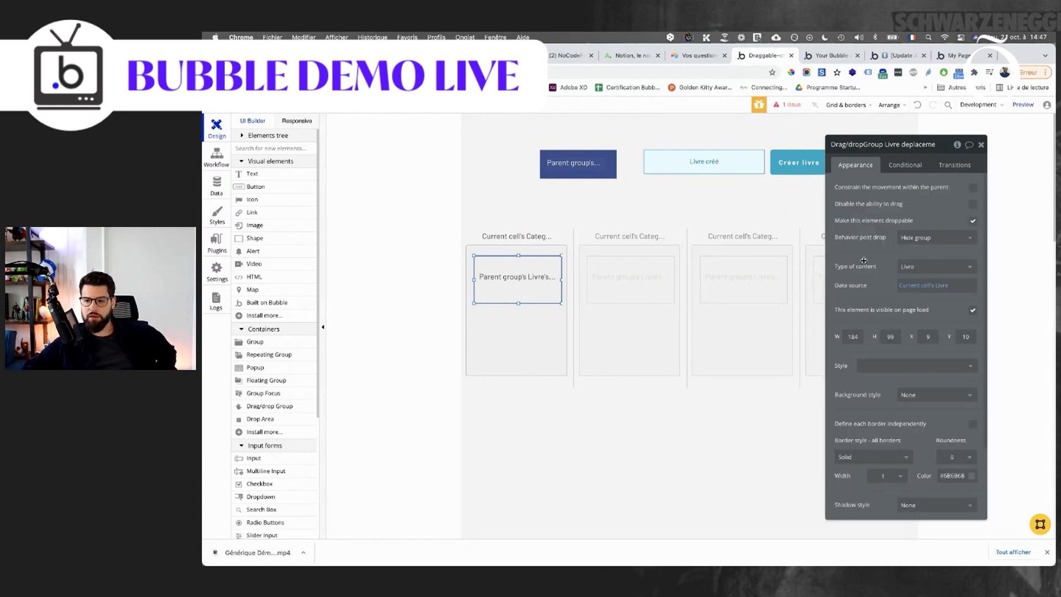
pyautogui.scroll(-5, 864, 258)
pyautogui.scroll(5, 863, 259)
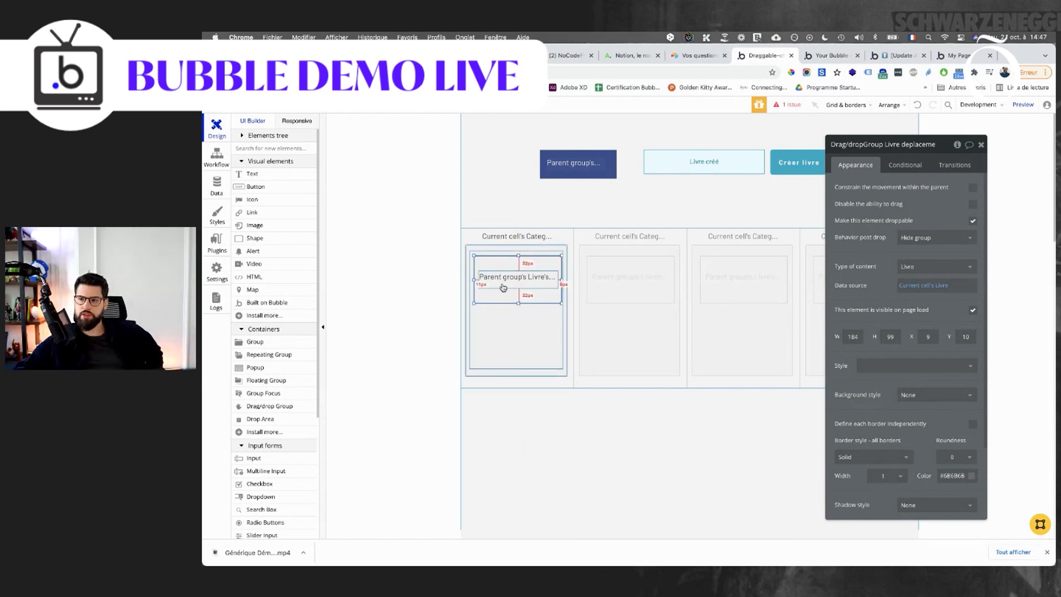
pyautogui.scroll(-3, 865, 262)
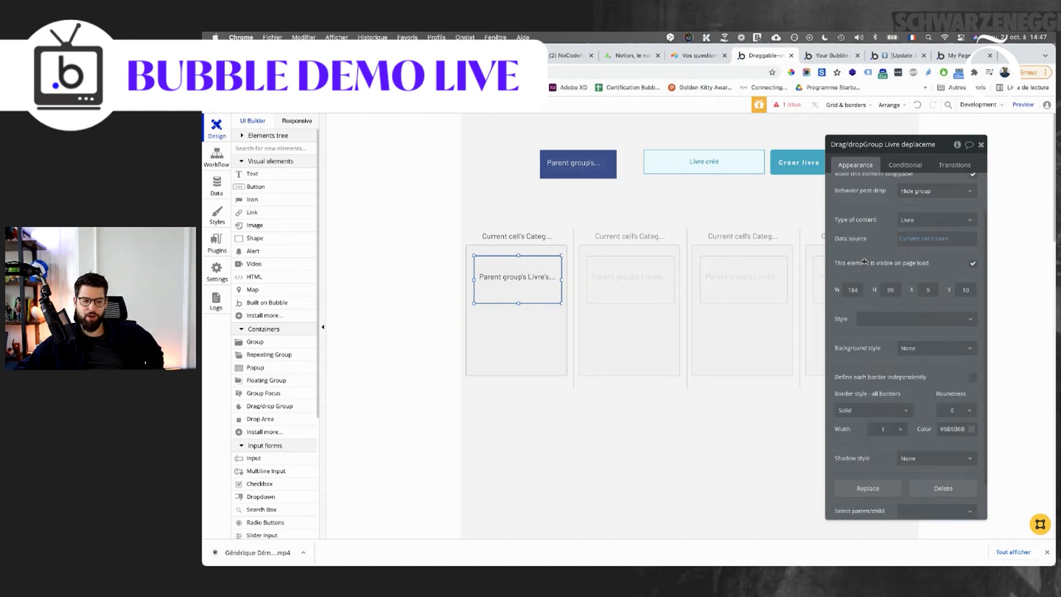
pyautogui.scroll(1, 865, 262)
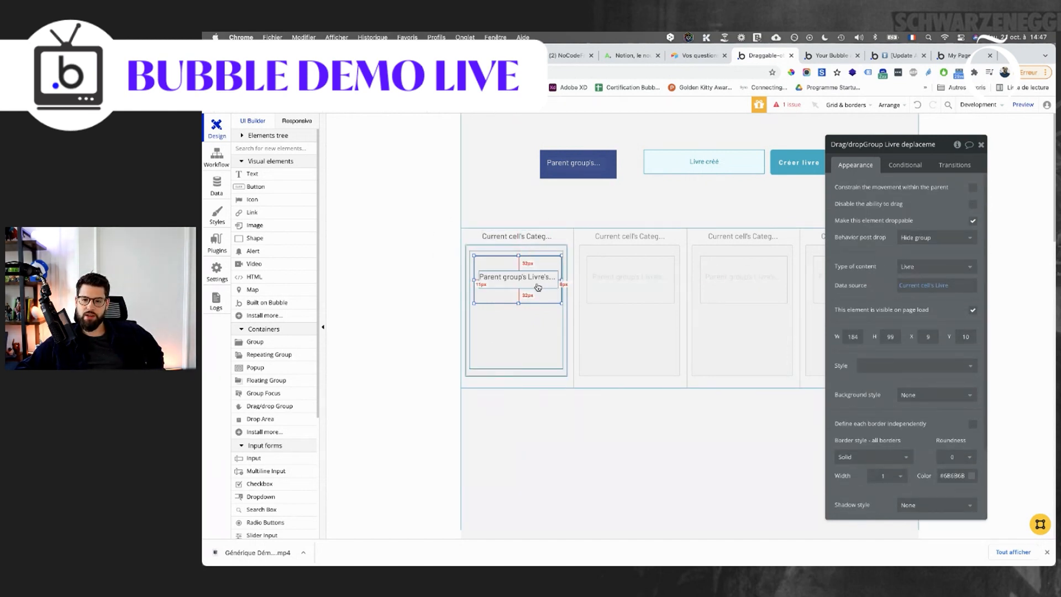
# Try to add a "Do when condition is true" event, searching its condition sources for "dra", and delete the event.
pyautogui.click(219, 157)
pyautogui.click(615, 182)
pyautogui.moveTo(628, 232)
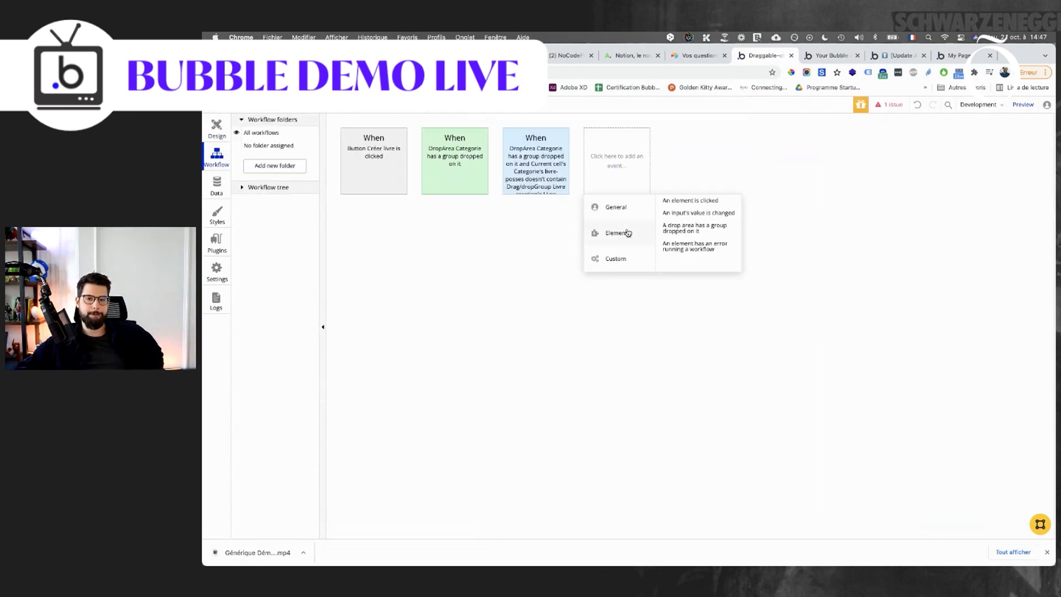
pyautogui.moveTo(630, 214)
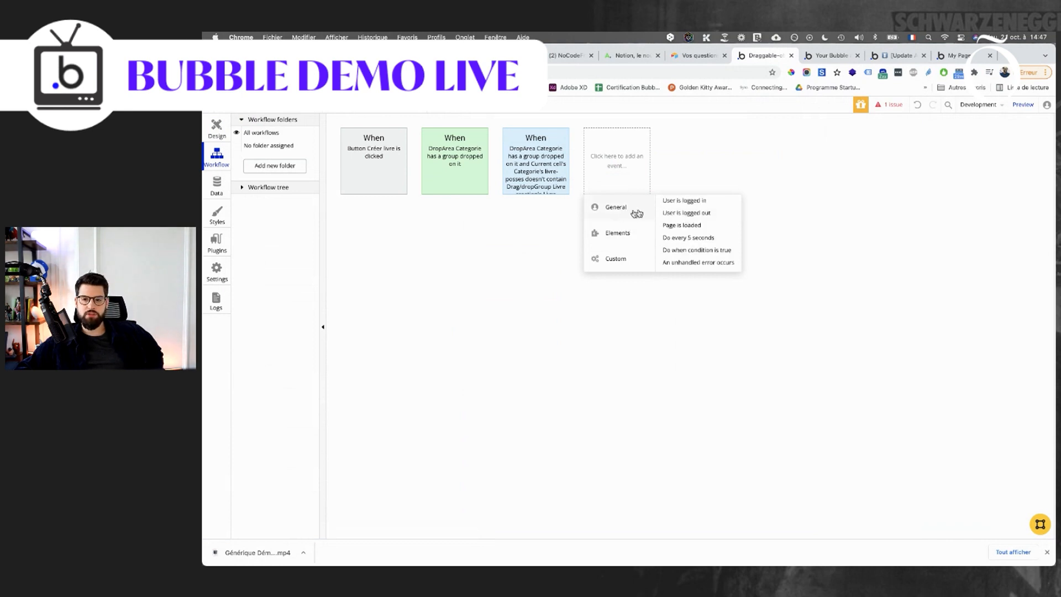
pyautogui.click(689, 250)
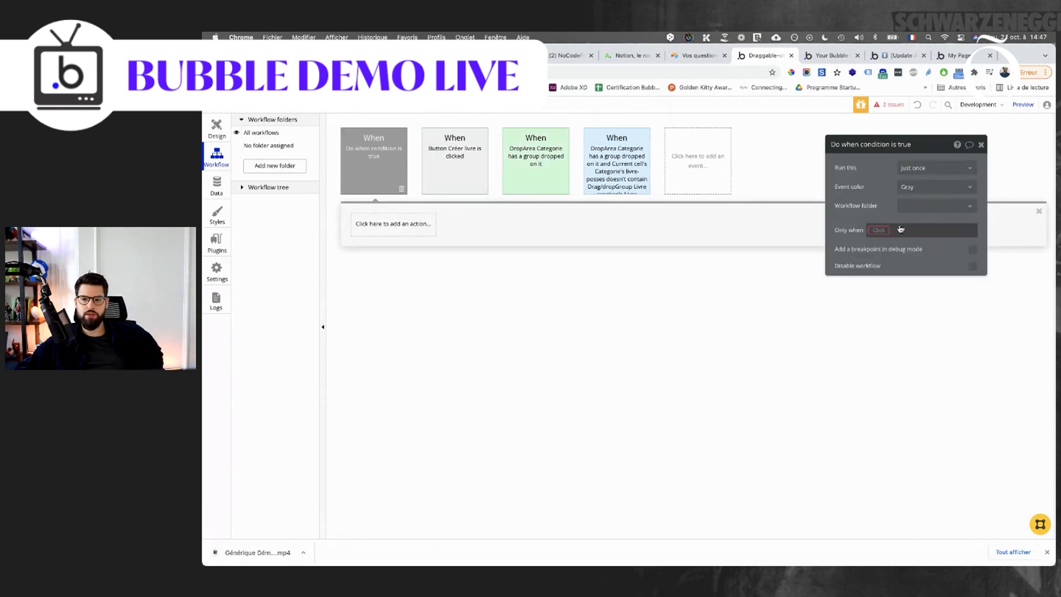
pyautogui.click(879, 230)
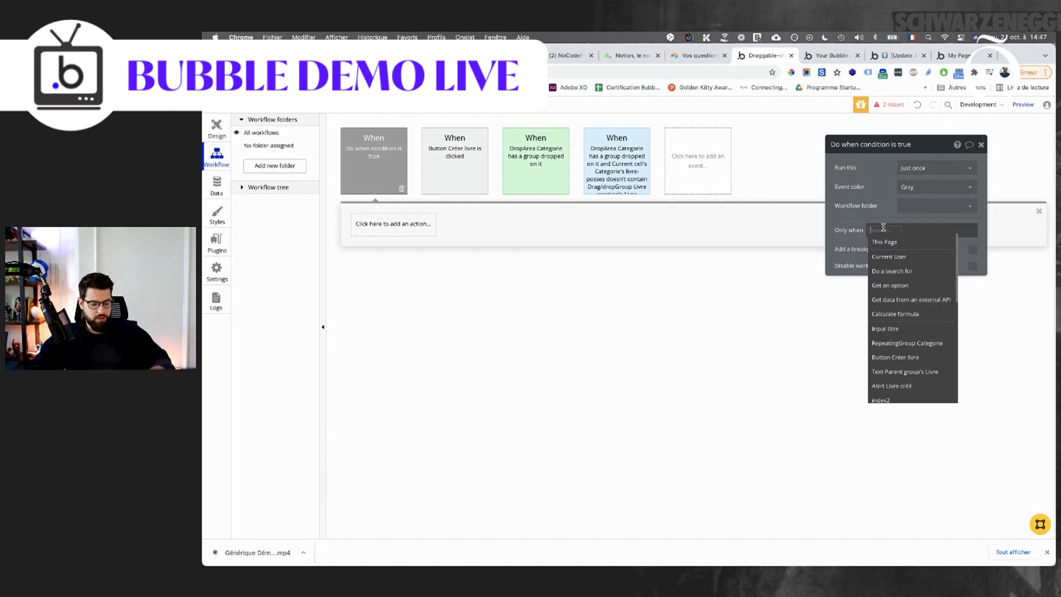
pyautogui.write('dra')
pyautogui.moveTo(934, 241)
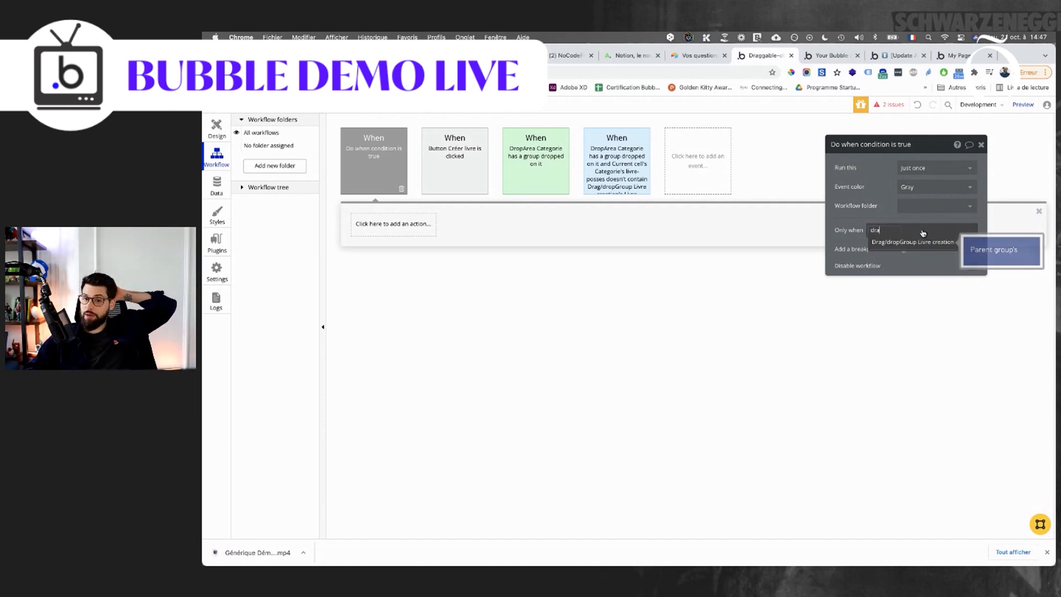
pyautogui.click(376, 183)
pyautogui.click(401, 188)
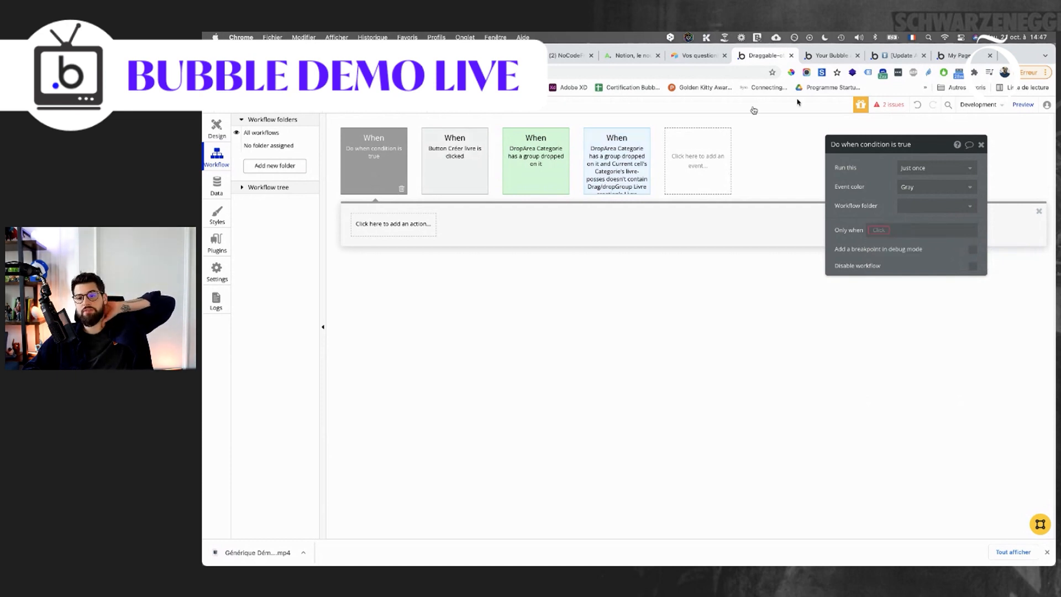
# Check the RepeatingGroup Livre settings in the design and view the categories in the app preview.
pyautogui.click(217, 132)
pyautogui.click(545, 335)
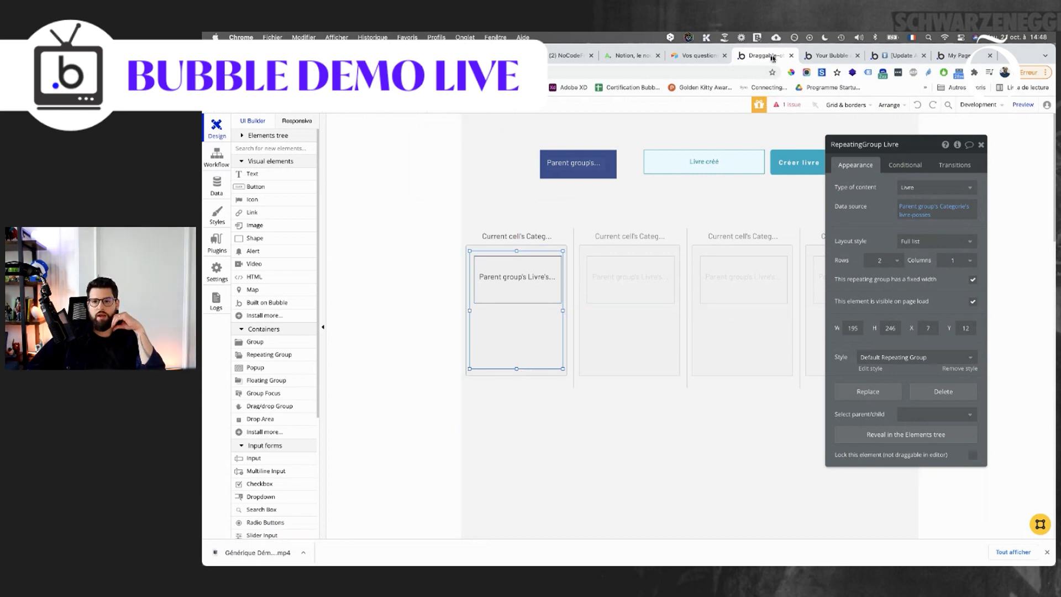
pyautogui.click(827, 56)
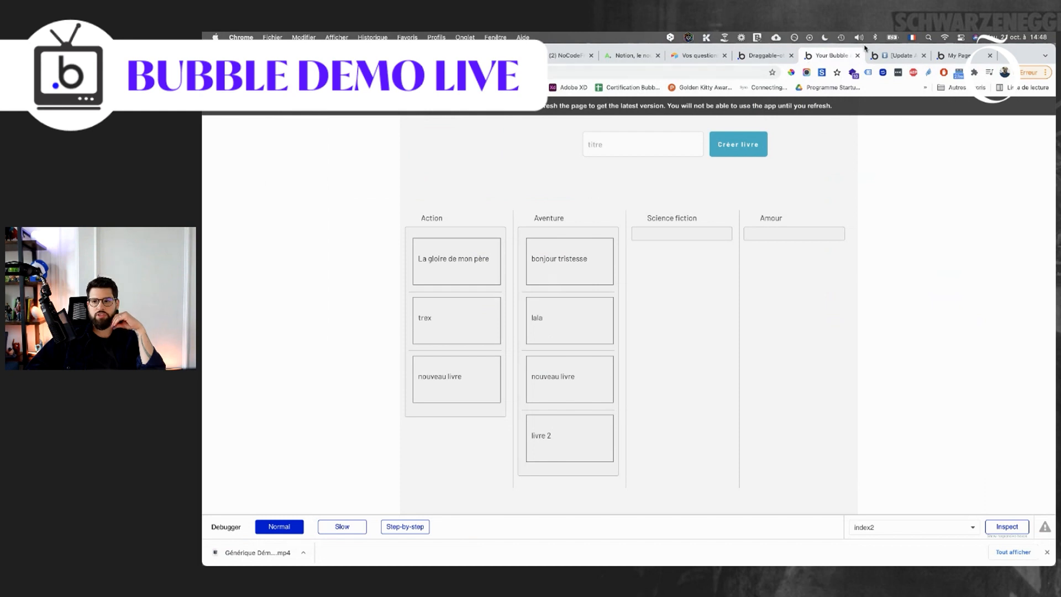
# Load a Bubble app's live page in place of the Sortable RG Drag & Drop plugin forum page.
pyautogui.click(901, 55)
pyautogui.click(649, 69)
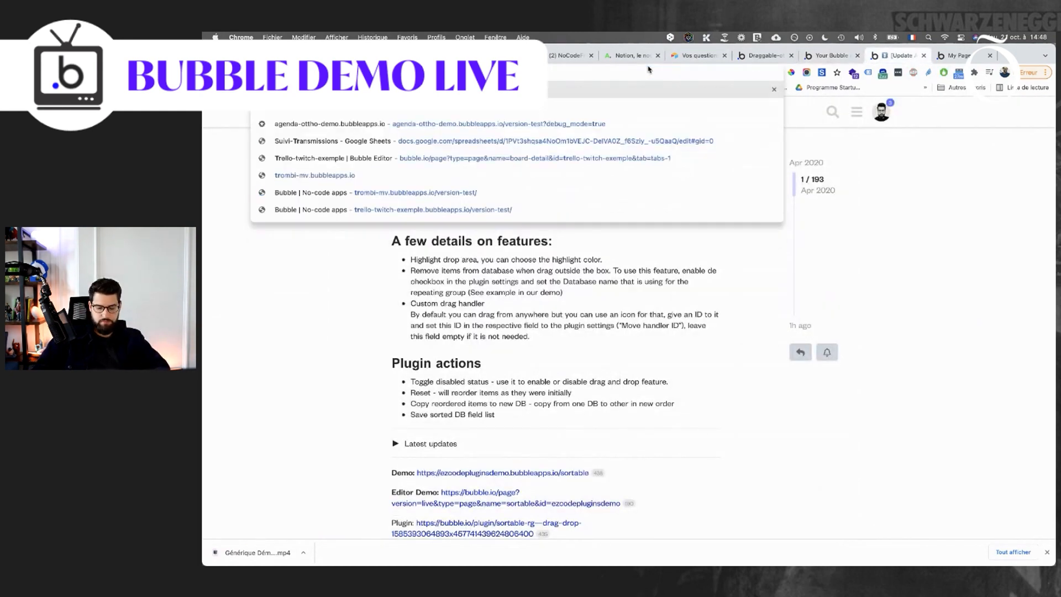
pyautogui.press('Return')
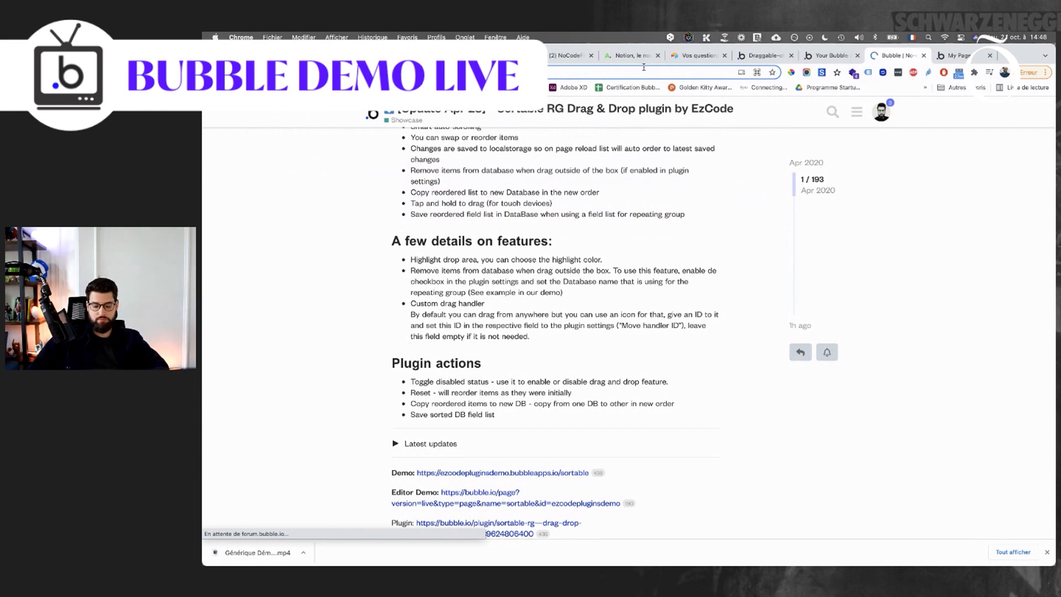
pyautogui.write('de')
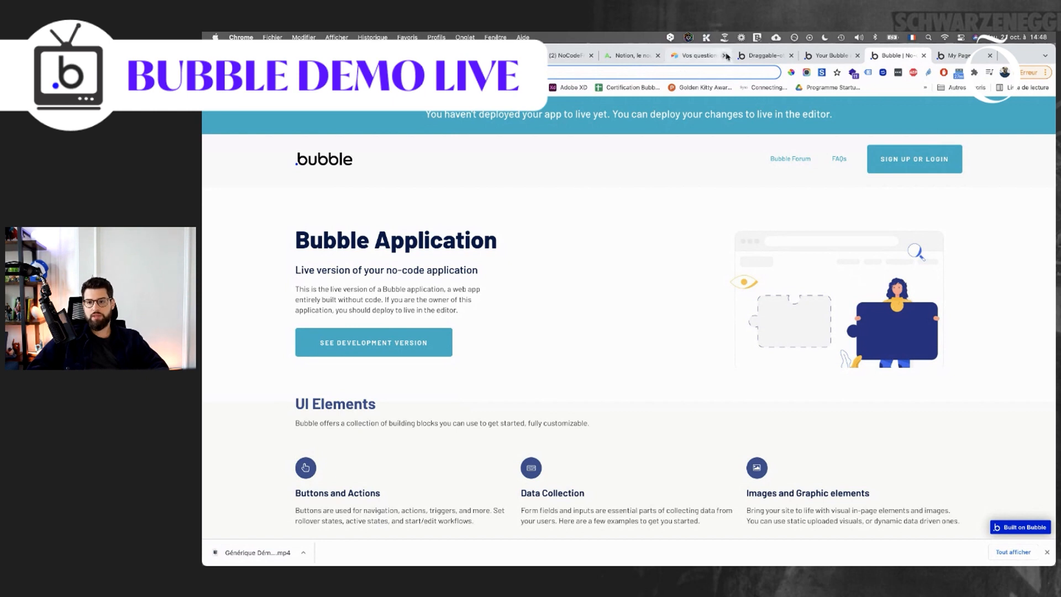
# Return to the Bubble editor and compare the settings of the Drag/dropGroup Livre deplacement with those of the RepeatingGroup Livre.
pyautogui.click(763, 55)
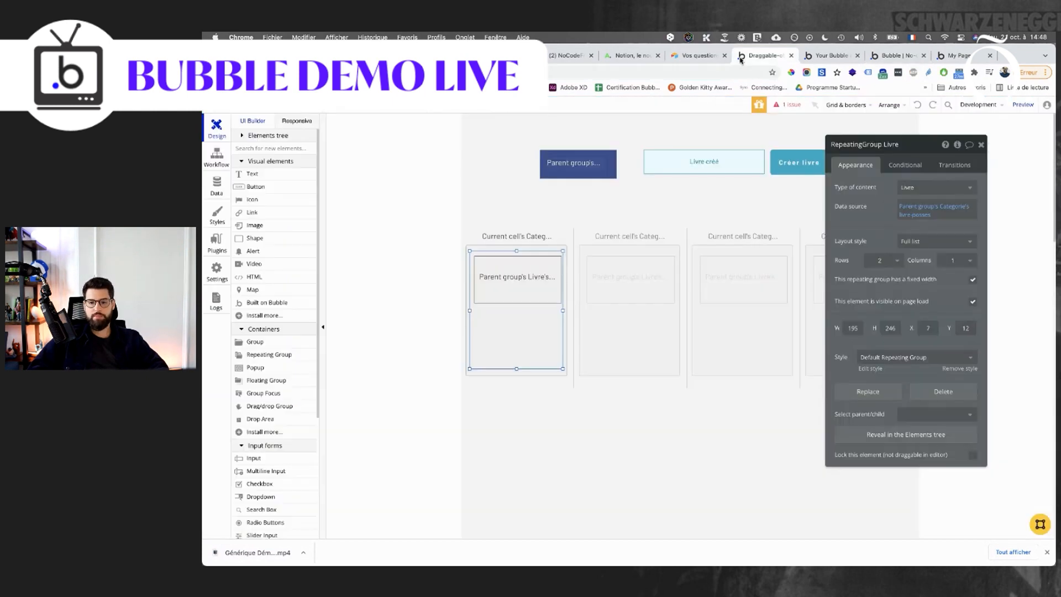
pyautogui.click(484, 291)
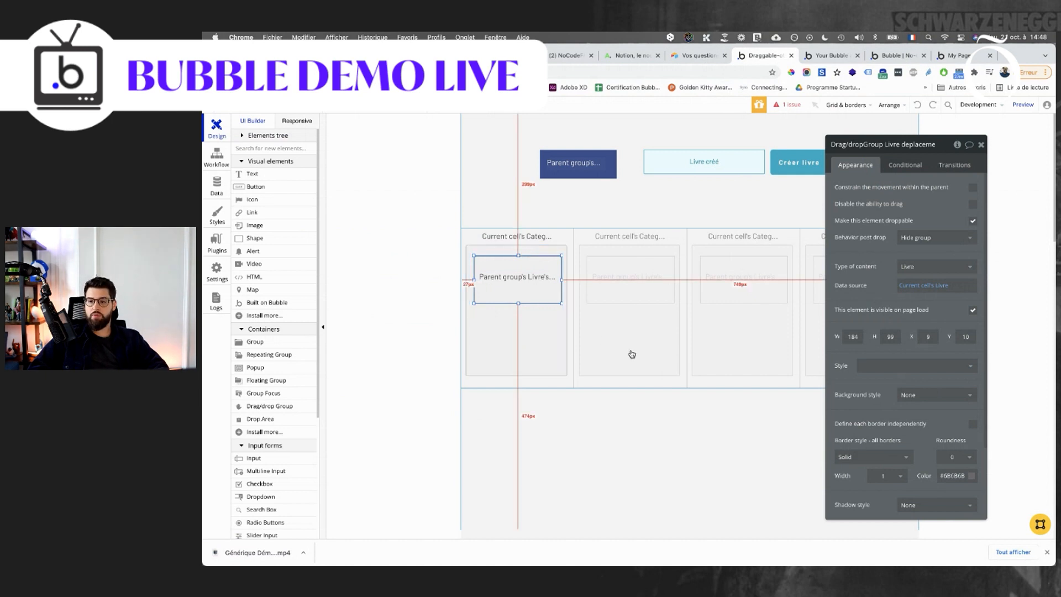
pyautogui.click(560, 334)
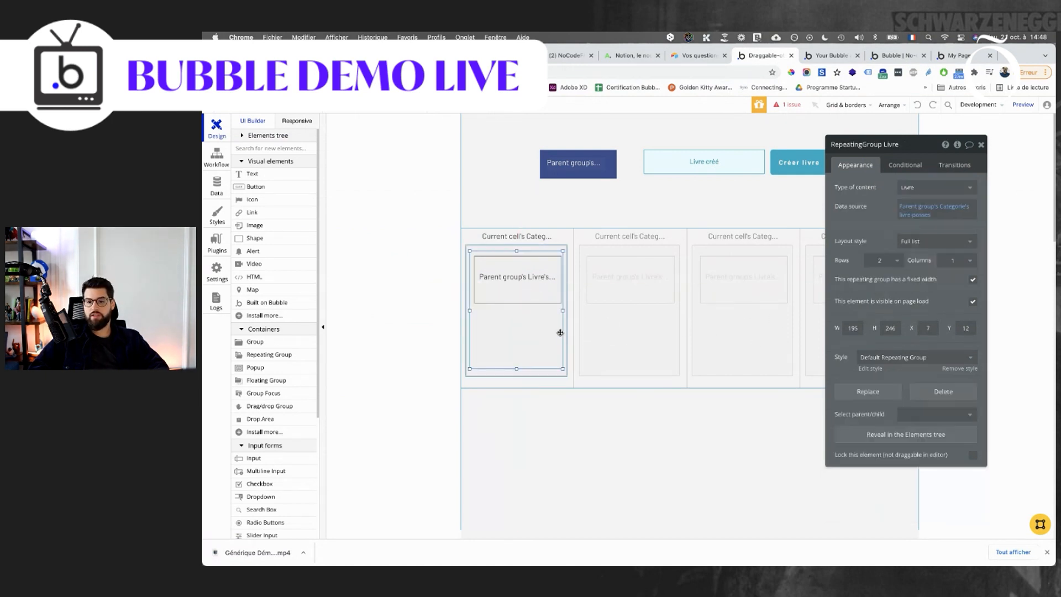
pyautogui.click(545, 302)
pyautogui.keyDown('ctrl'); pyautogui.scroll(5, 913, 256); pyautogui.keyUp('ctrl')
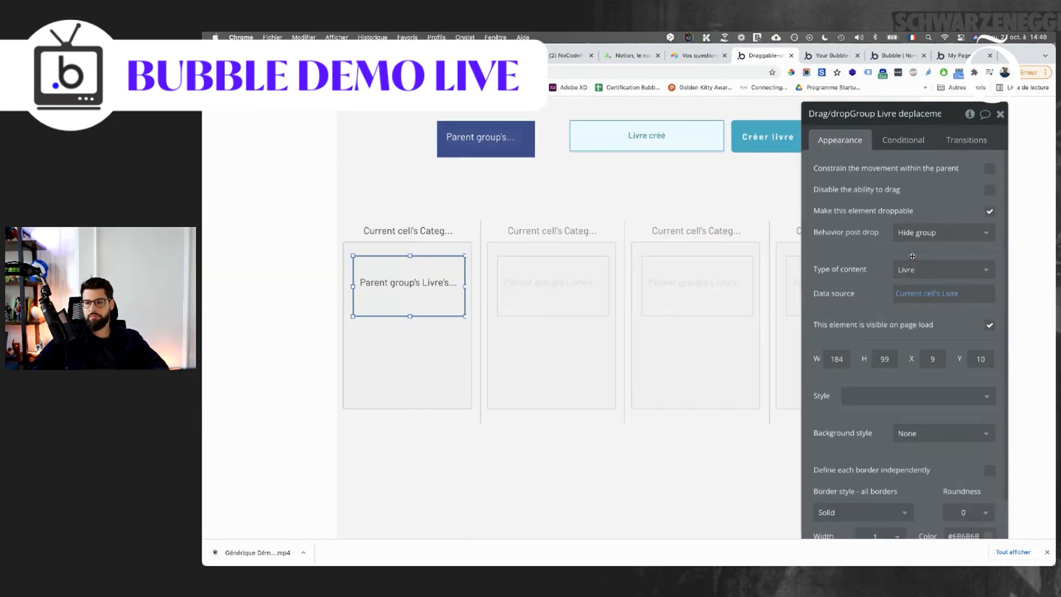
pyautogui.keyDown('ctrl'); pyautogui.scroll(-5, 894, 301); pyautogui.keyUp('ctrl')
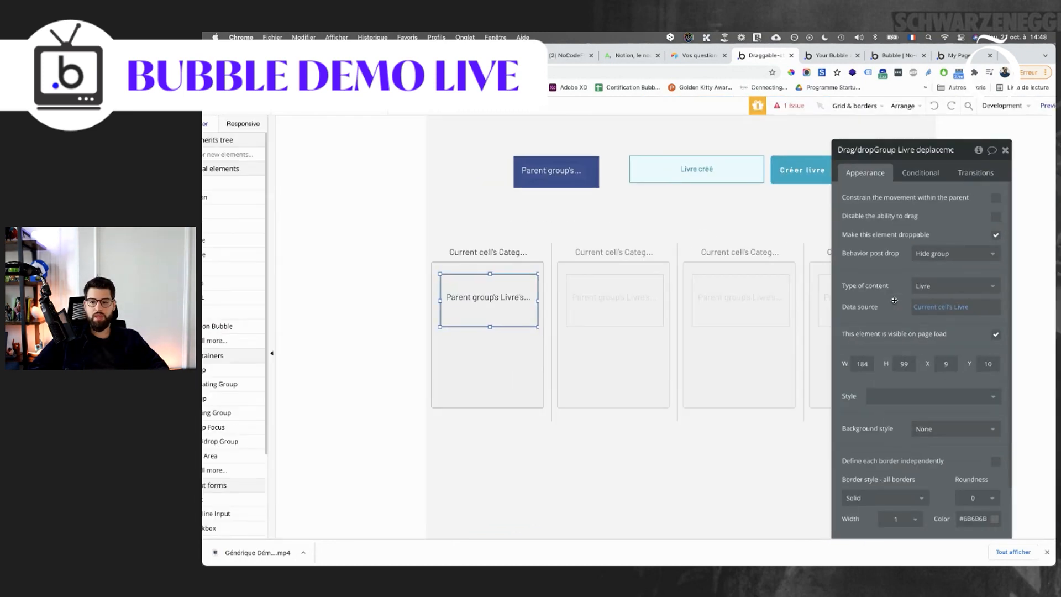
pyautogui.click(484, 332)
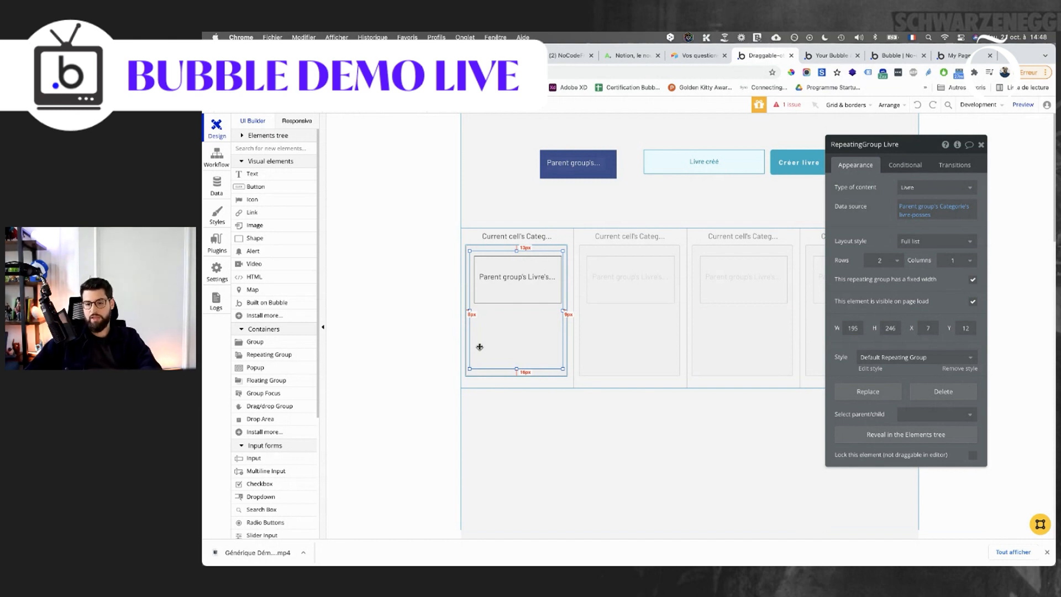
pyautogui.click(511, 285)
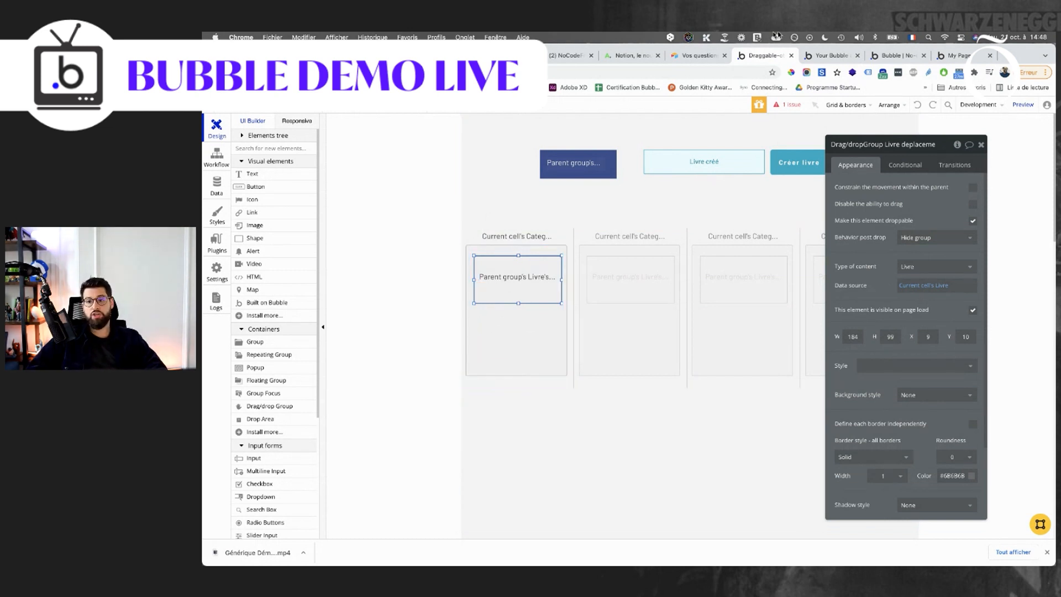
# Close the Bubble app's live page and start entering a Bubble address in place of the plugin demo page.
pyautogui.click(886, 61)
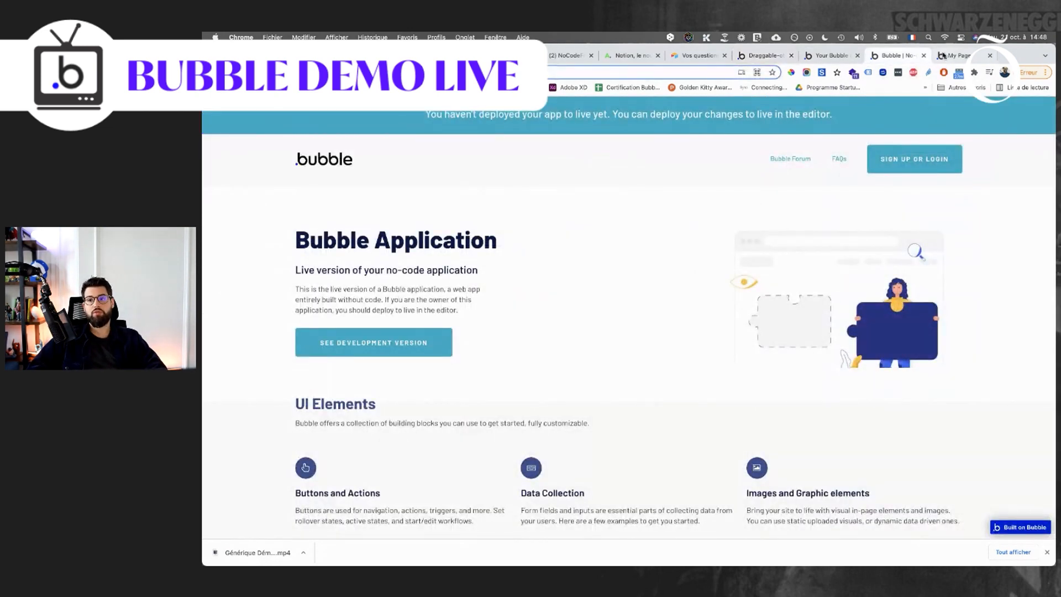
pyautogui.click(924, 55)
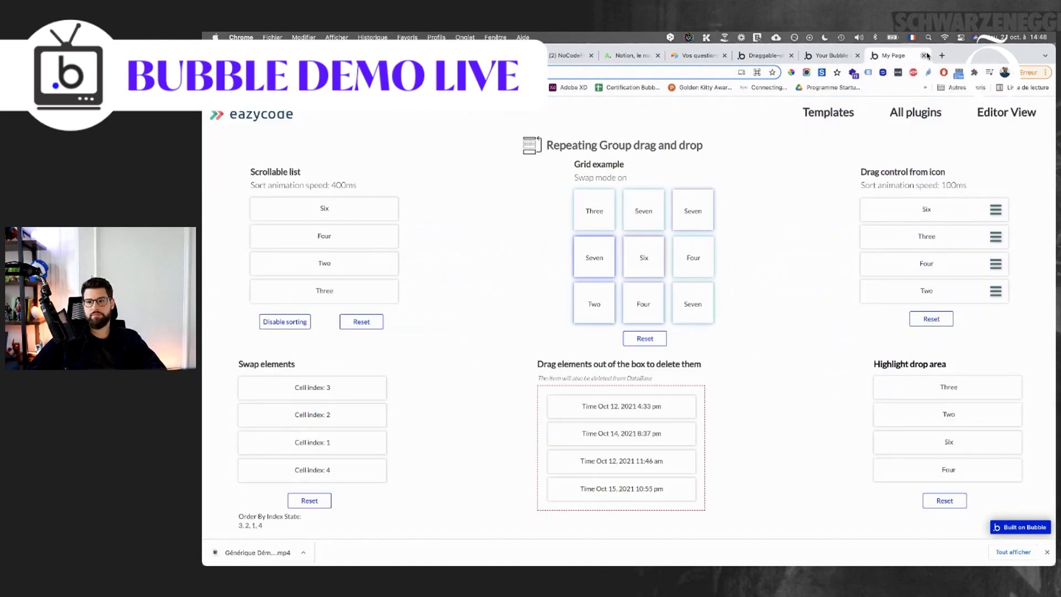
pyautogui.click(634, 78)
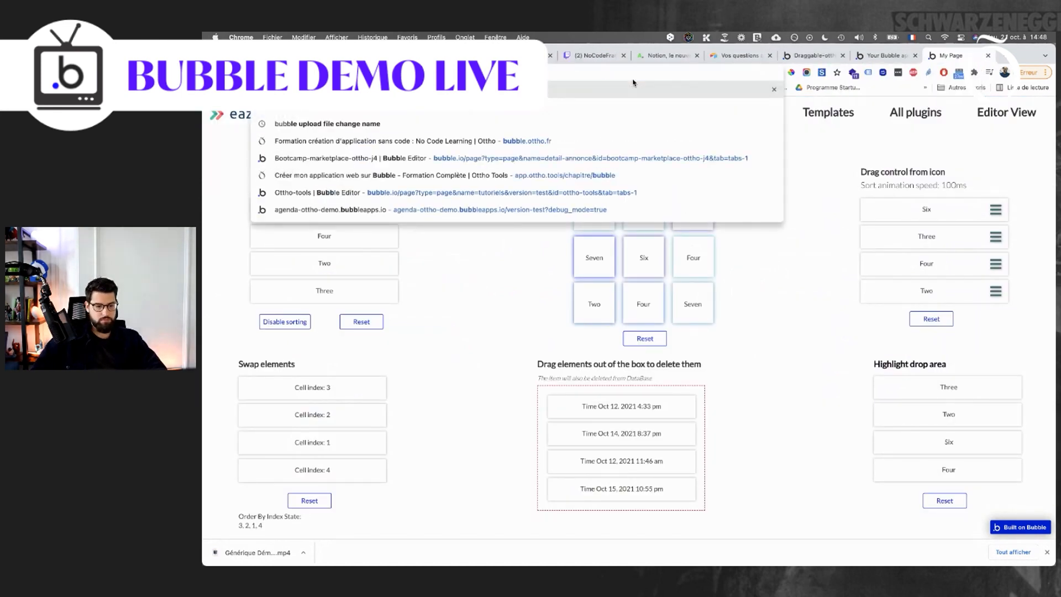
# Open the Trello-twitch-exemple app from My apps in the Bubble editor and go to its board-detail page.
pyautogui.press('Return')
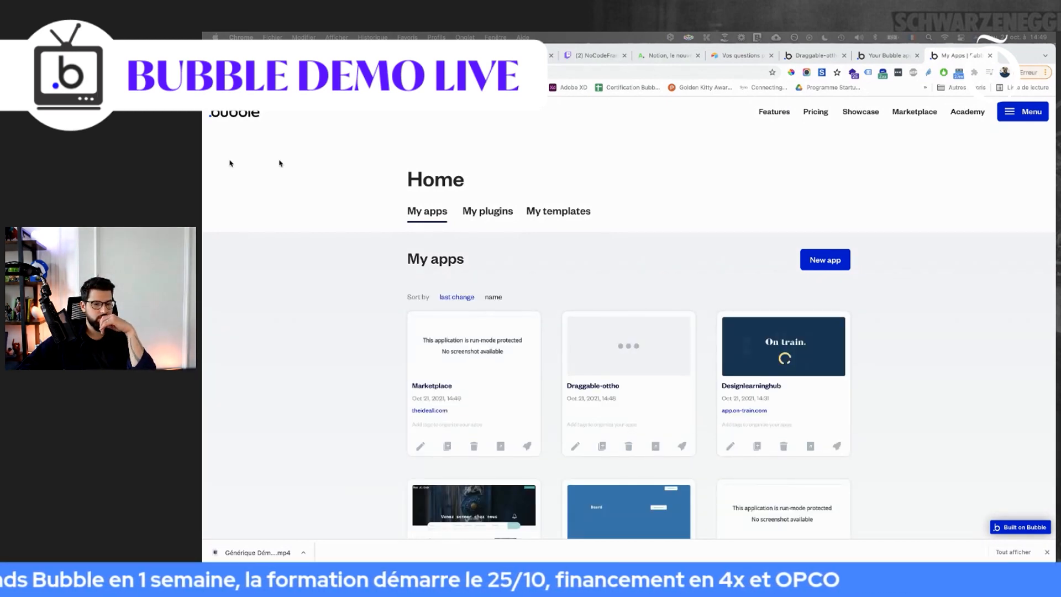
pyautogui.scroll(-5, 628, 252)
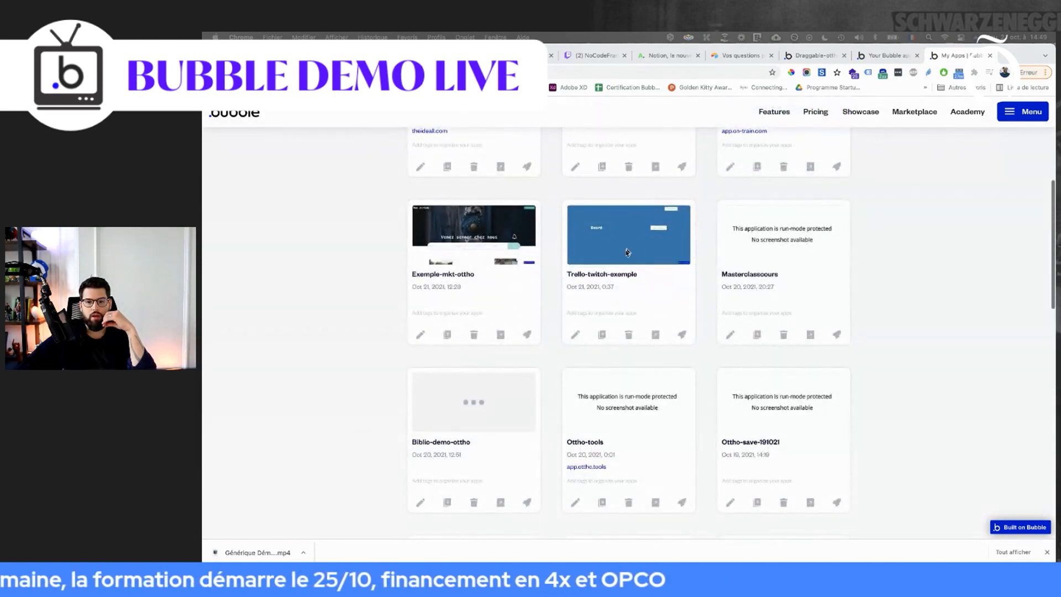
pyautogui.click(575, 335)
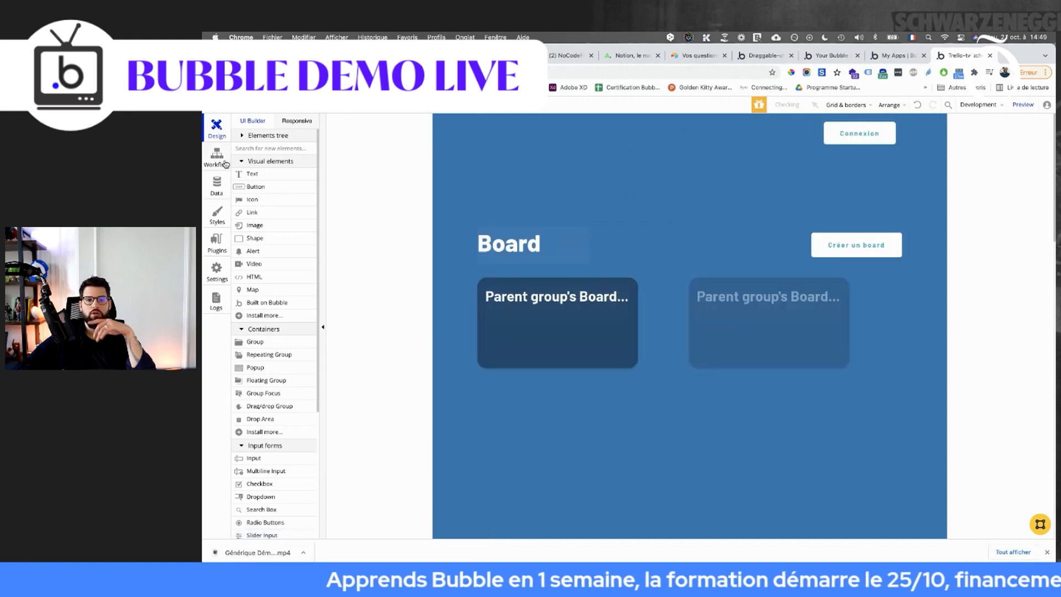
pyautogui.click(262, 109)
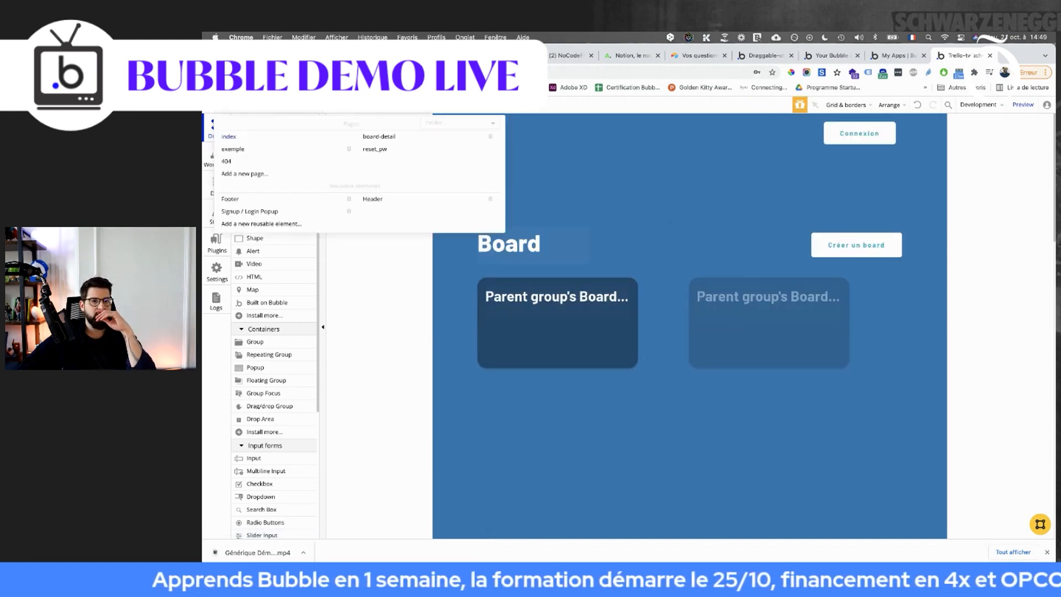
pyautogui.click(384, 141)
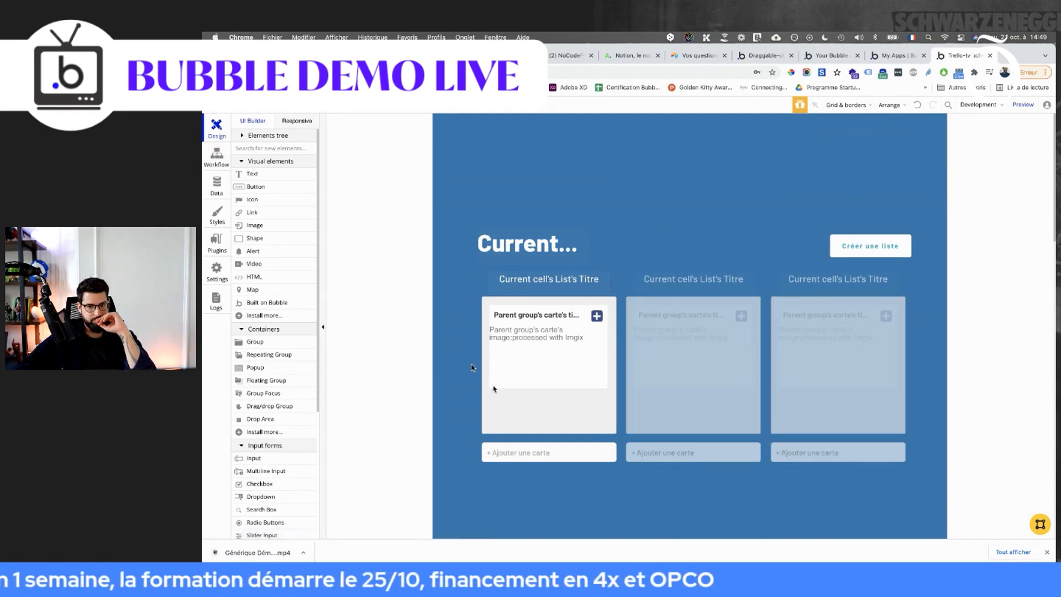
# Inspect the properties of the card repeating group, its image, the drag/drop group and the surrounding drop area.
pyautogui.doubleClick(580, 398)
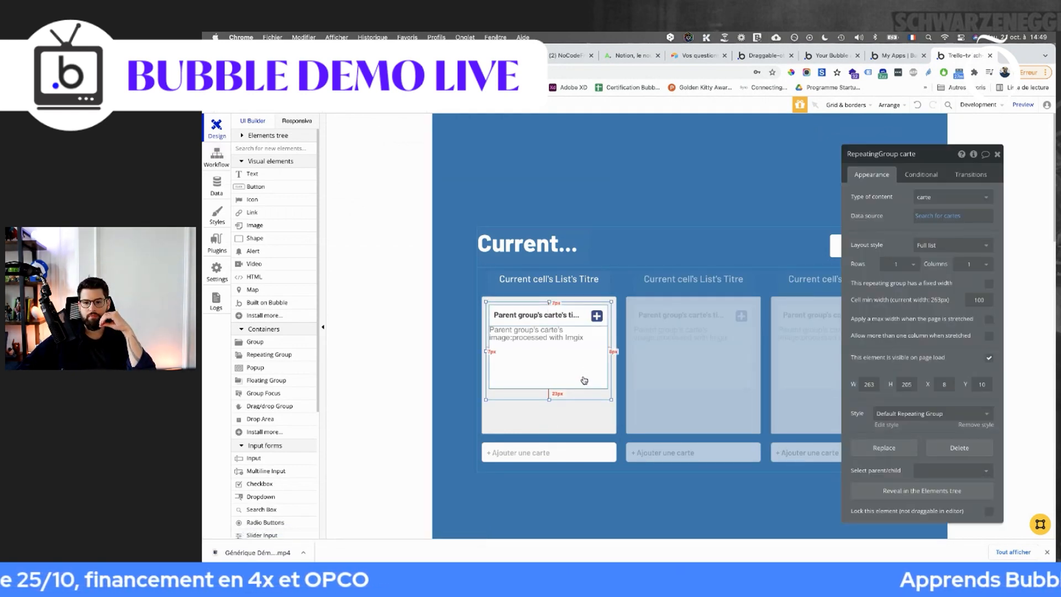
pyautogui.click(584, 379)
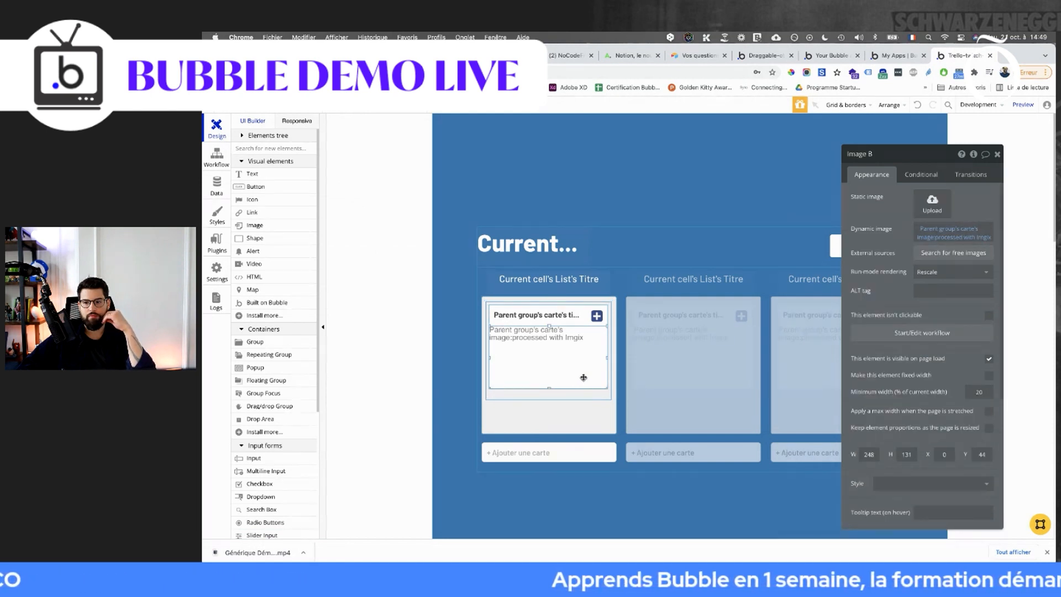
pyautogui.click(587, 326)
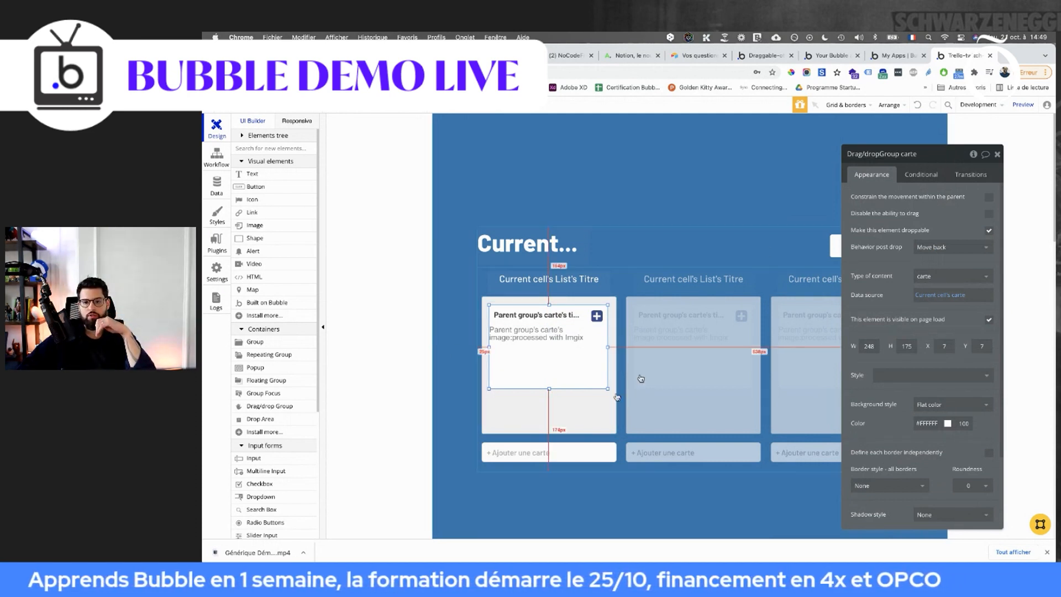
pyautogui.click(596, 397)
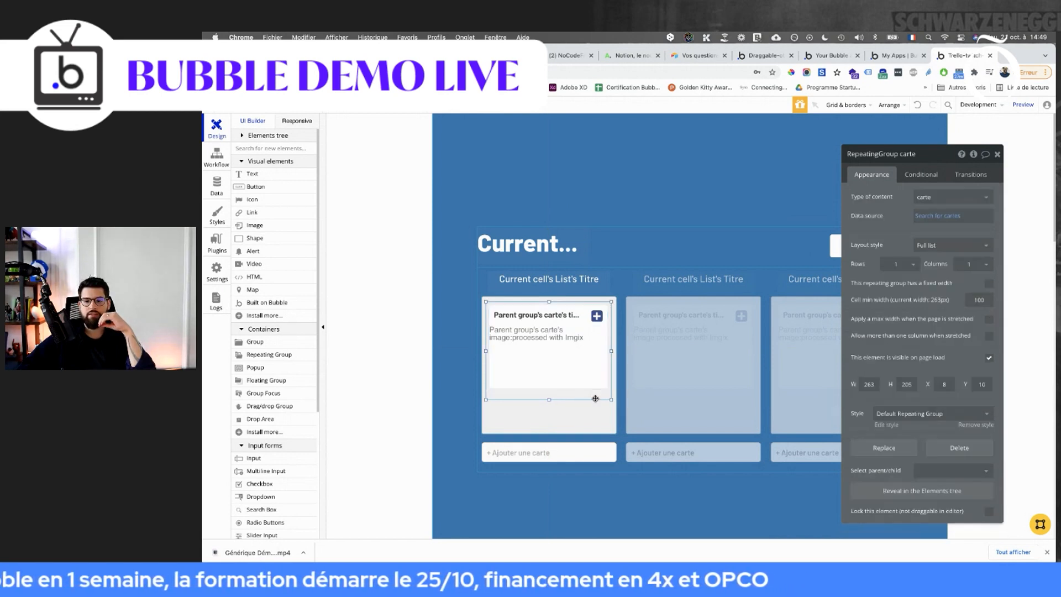
pyautogui.click(595, 406)
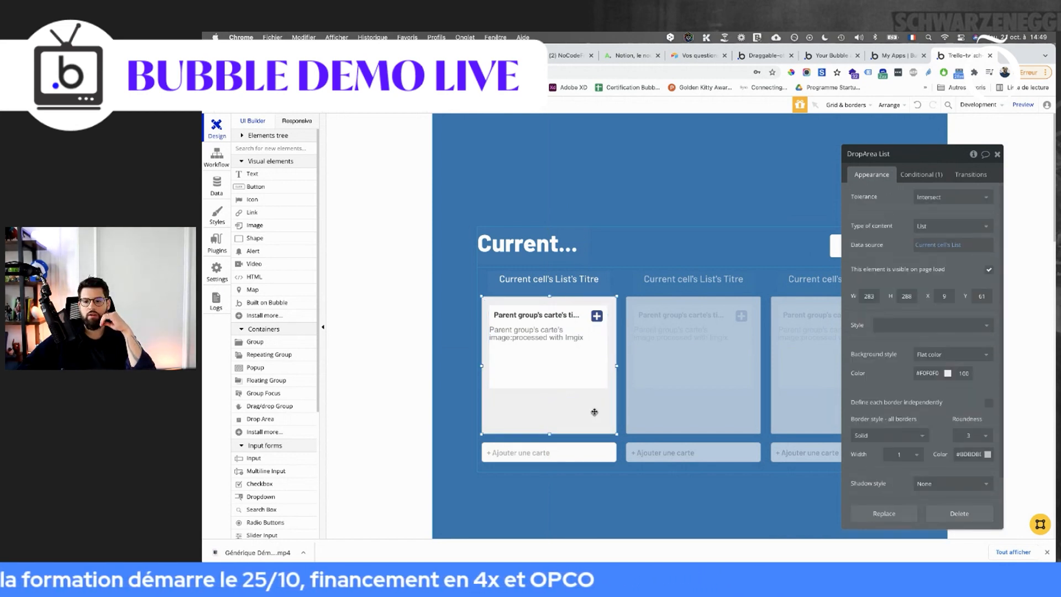
pyautogui.click(597, 397)
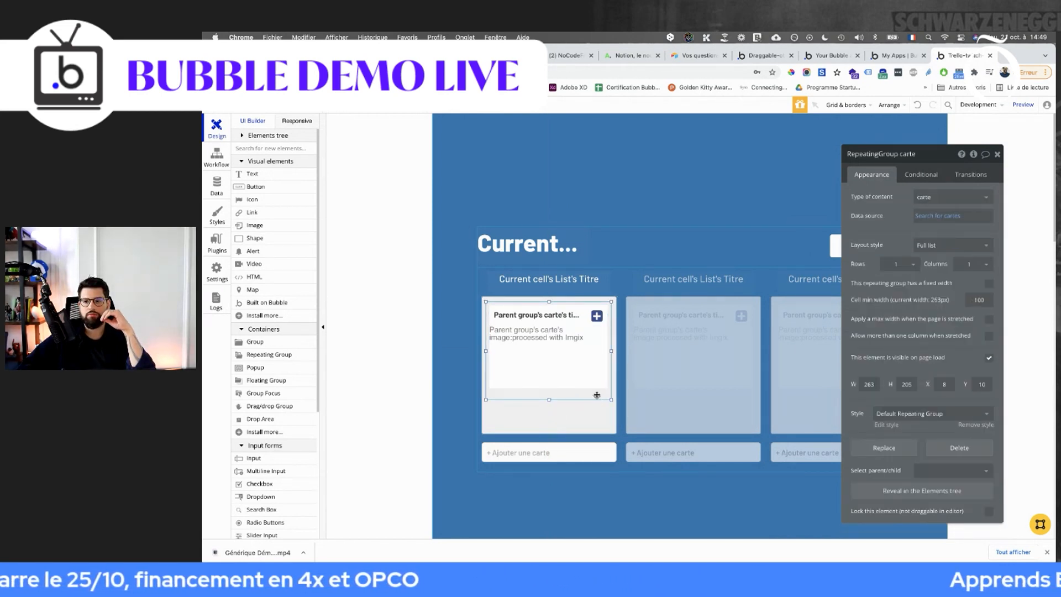
# Preview the app, open the ex board from its home page and move the bonjour card from liste to hello.
pyautogui.click(1021, 106)
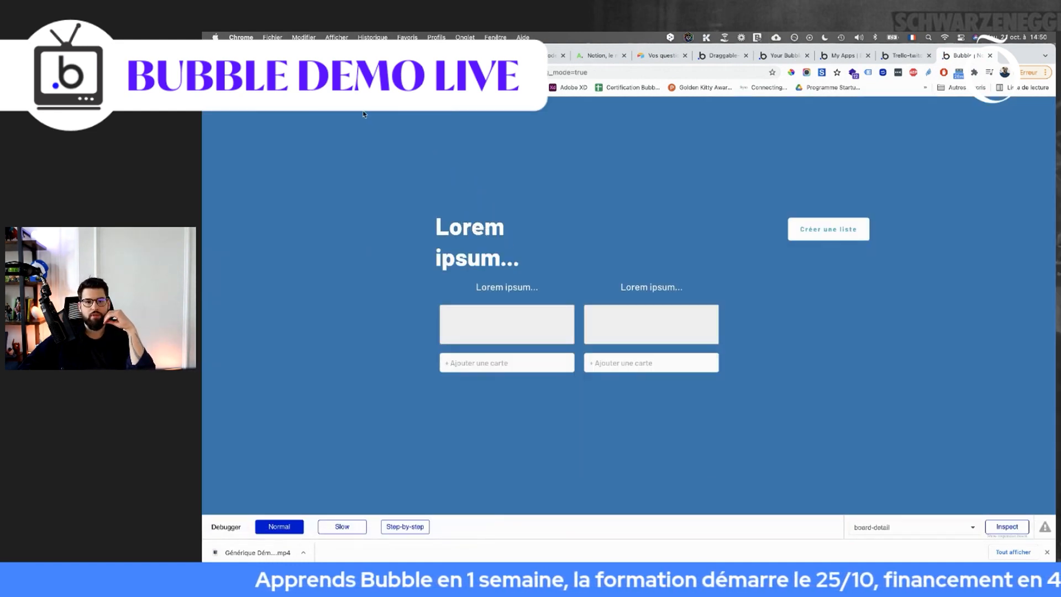
pyautogui.press('super+l')
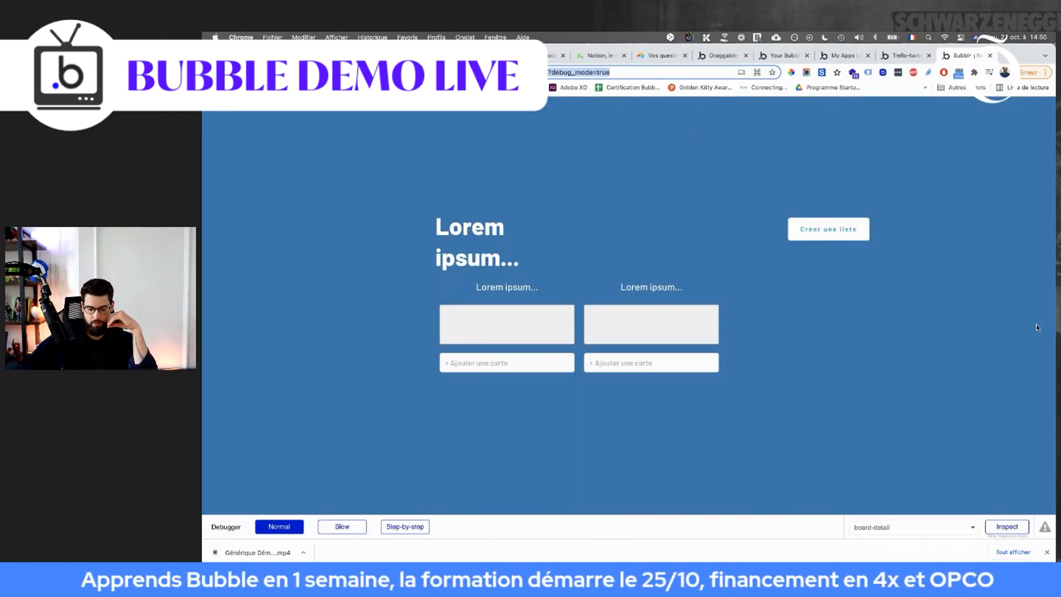
pyautogui.press('Return')
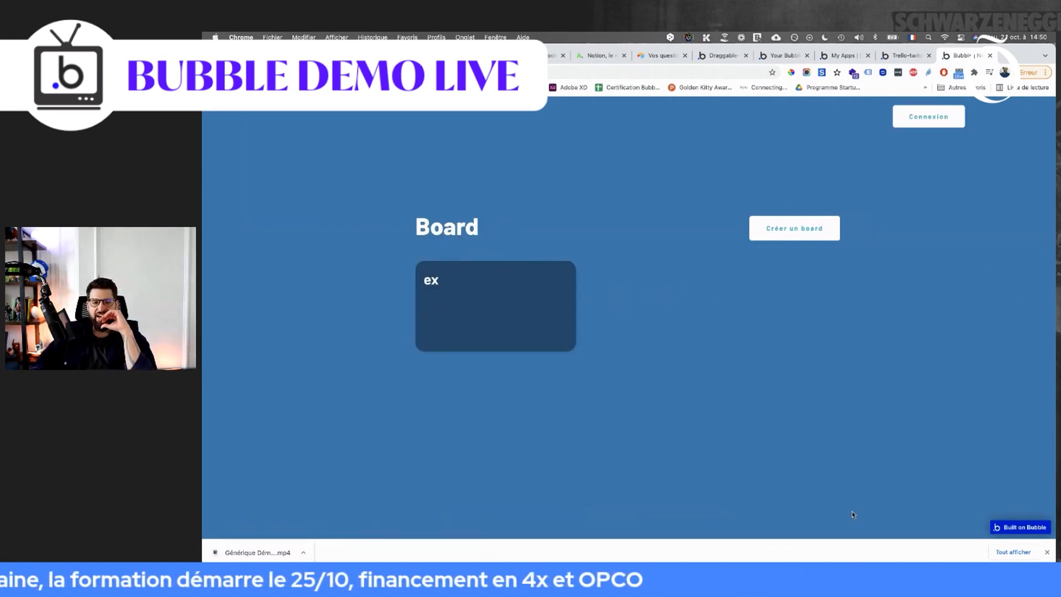
pyautogui.click(519, 291)
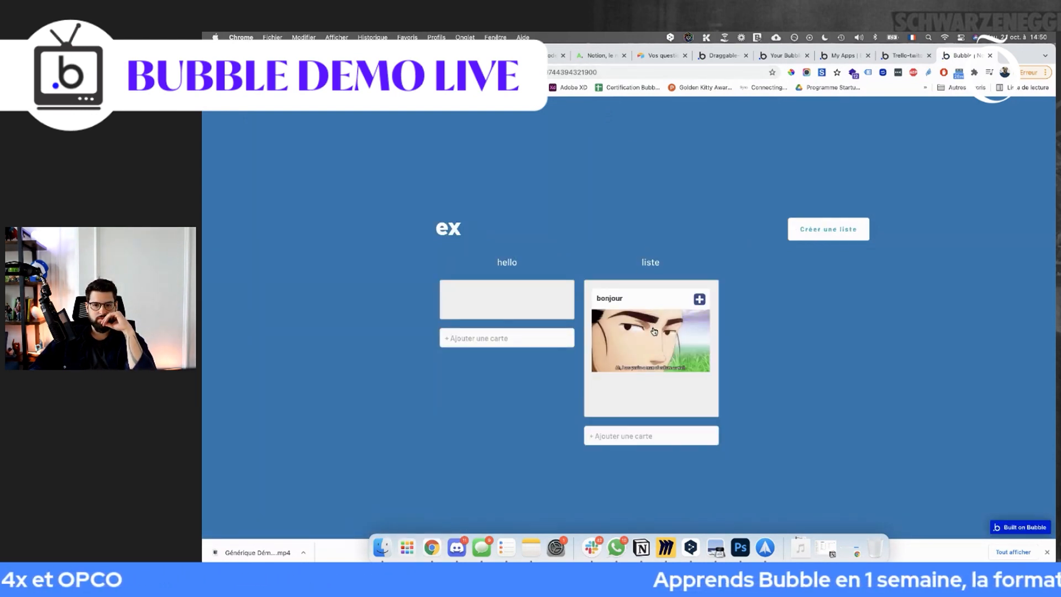
pyautogui.moveTo(651, 299); pyautogui.dragTo(509, 298)
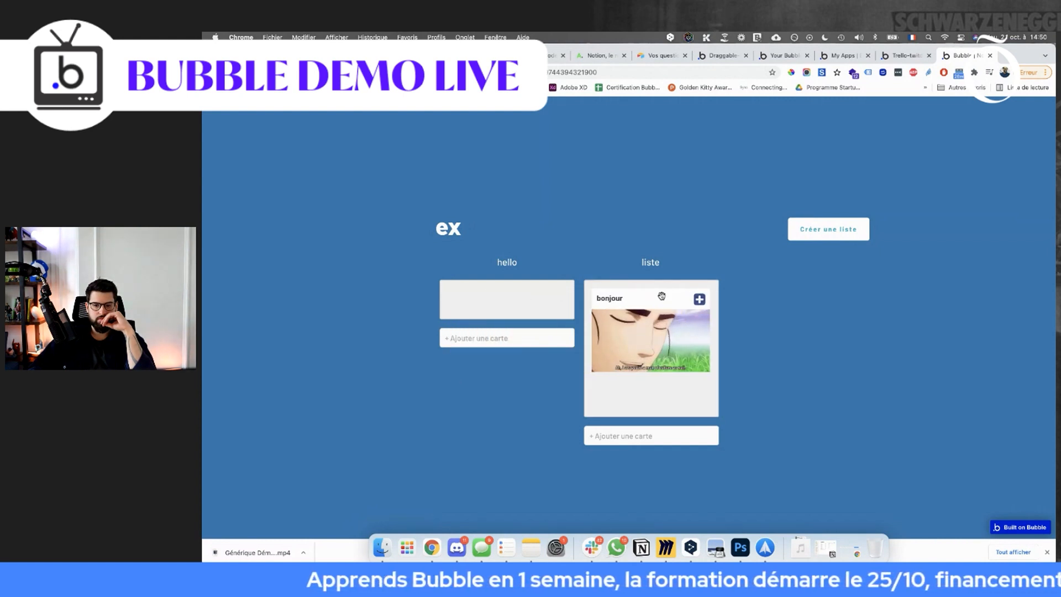
pyautogui.moveTo(661, 297); pyautogui.dragTo(516, 286)
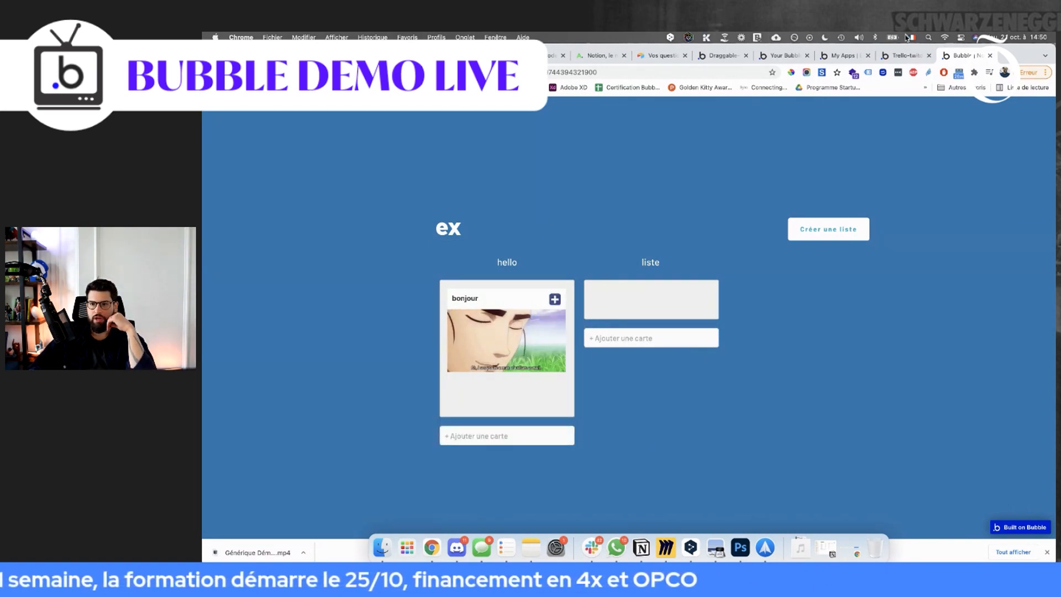
# Return to the editor, select the list drop area and view the fields of the List and Carte data types.
pyautogui.click(909, 56)
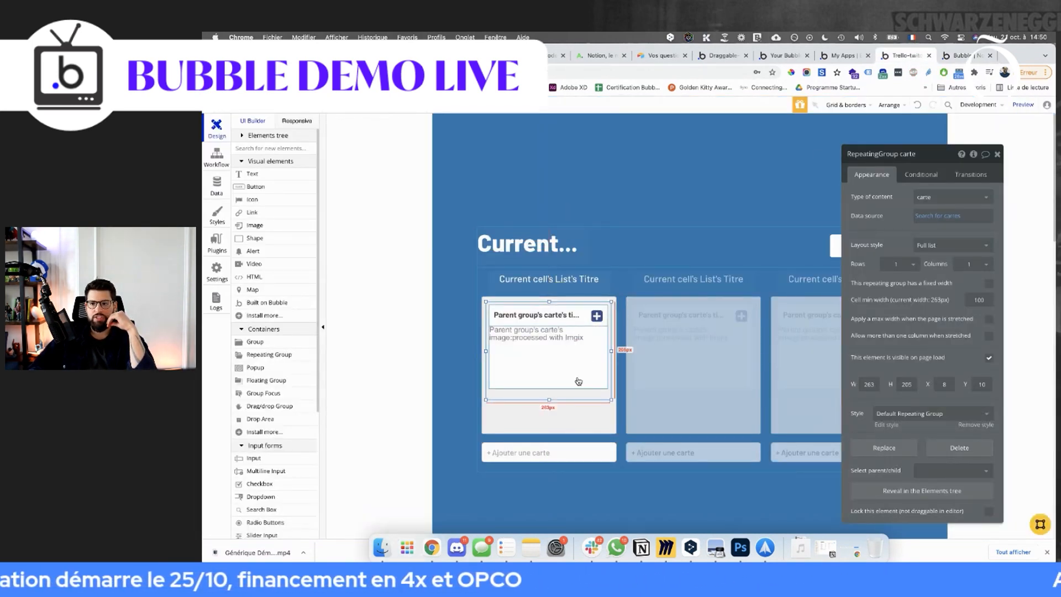
pyautogui.click(590, 410)
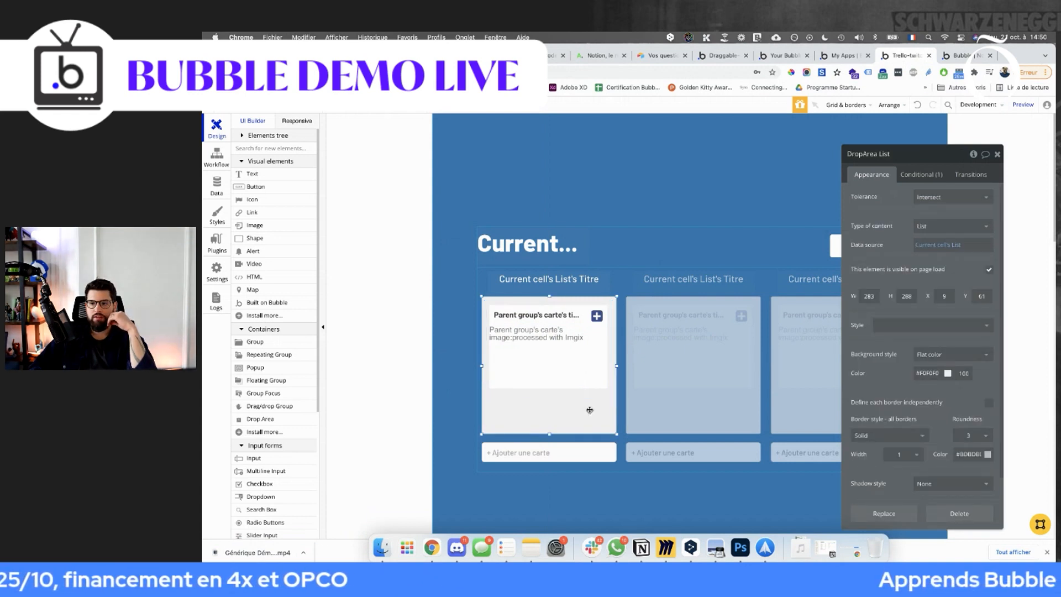
pyautogui.click(220, 185)
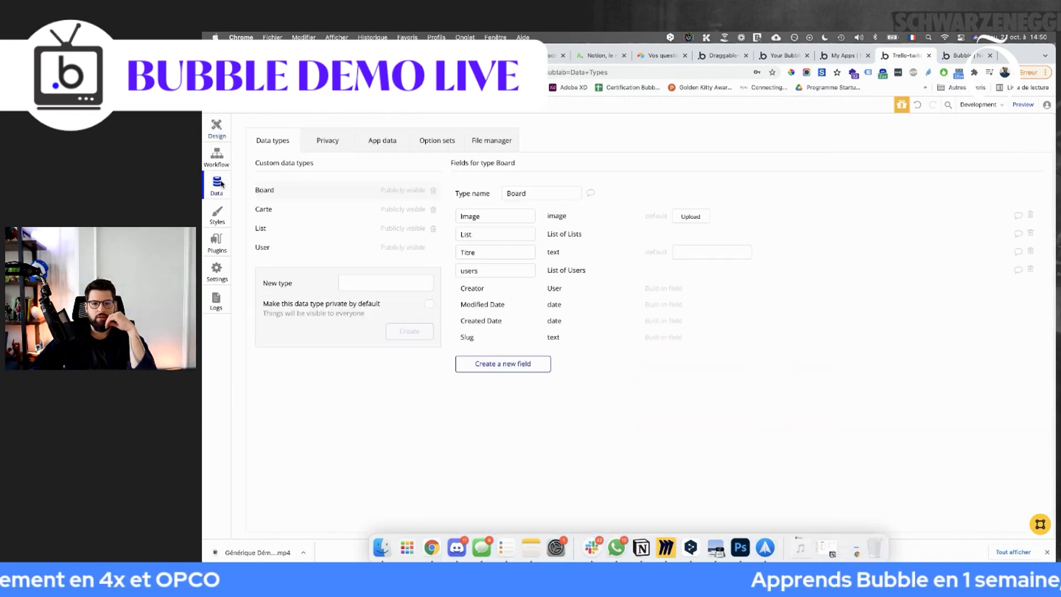
pyautogui.click(297, 234)
pyautogui.click(297, 216)
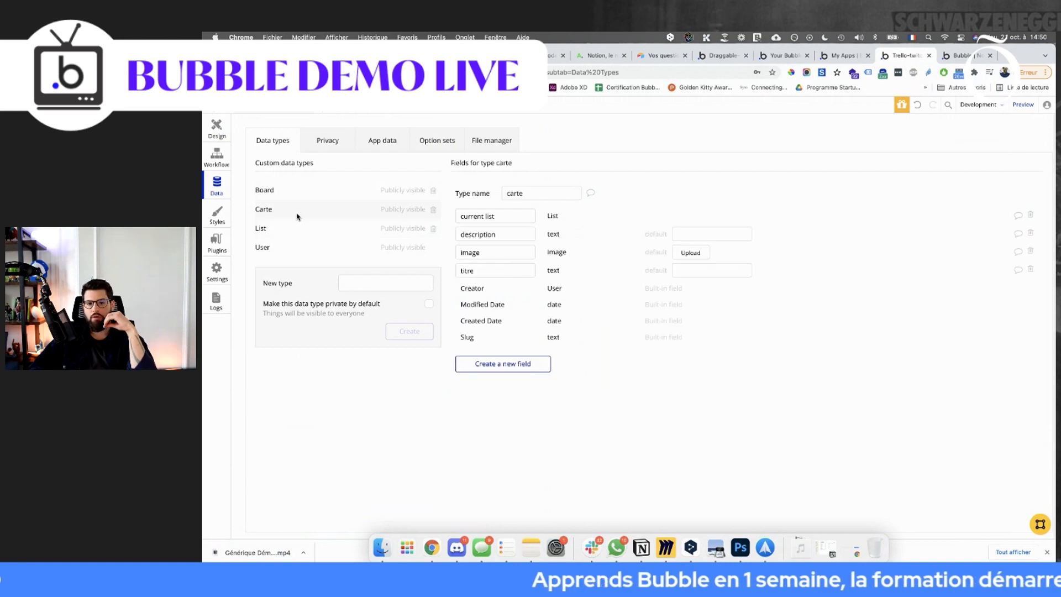
# Rename the List data type as categorie.
pyautogui.click(297, 230)
pyautogui.doubleClick(536, 187)
pyautogui.write('categorie')
pyautogui.press('Return')
# Review the fields of the Carte and Categorie data types, highlighting the carte's current list field.
pyautogui.click(259, 210)
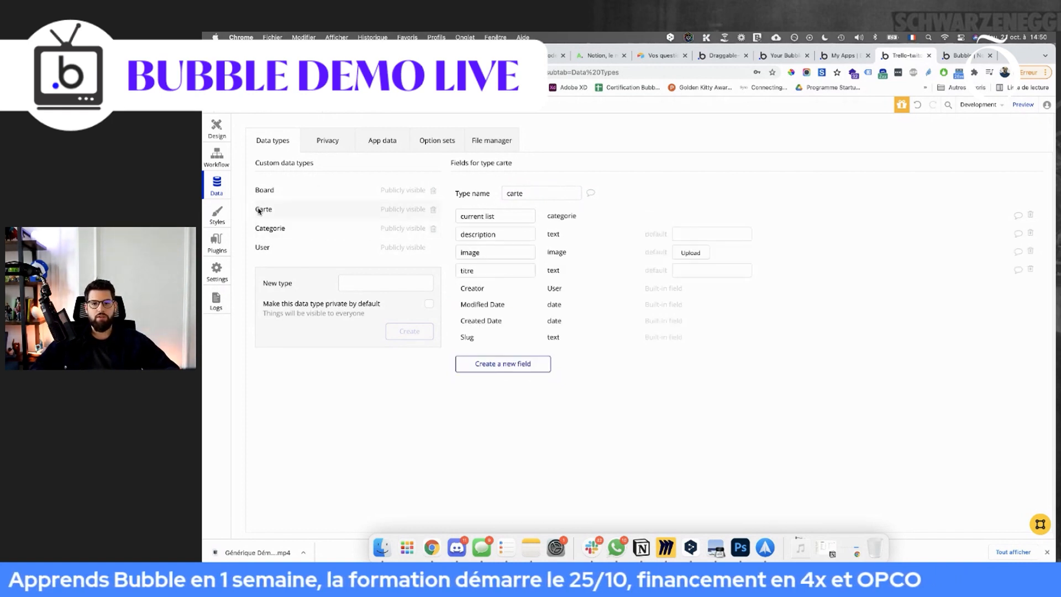
pyautogui.click(337, 229)
pyautogui.click(326, 218)
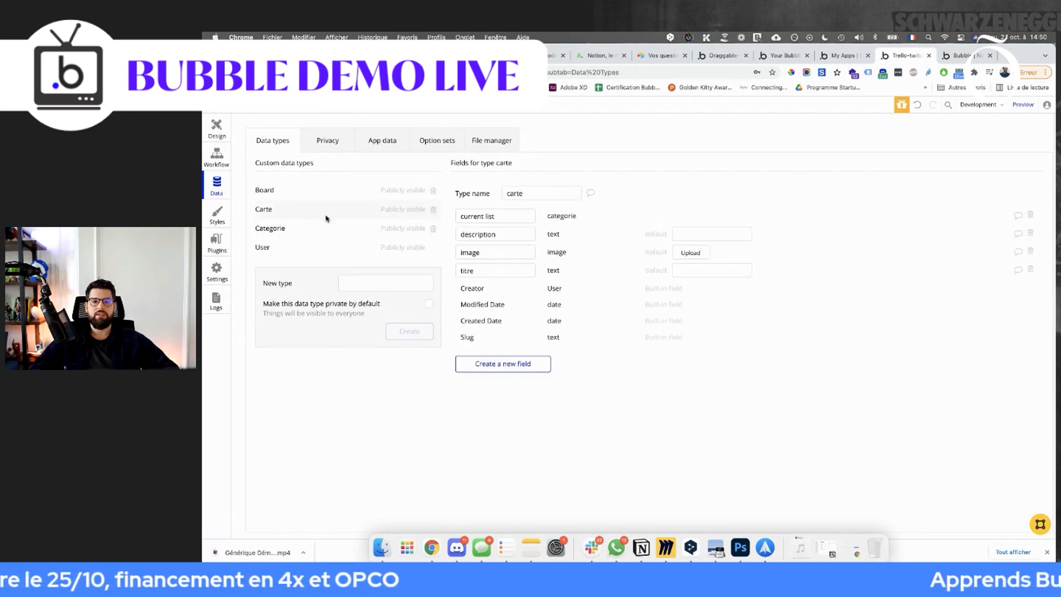
pyautogui.click(514, 212)
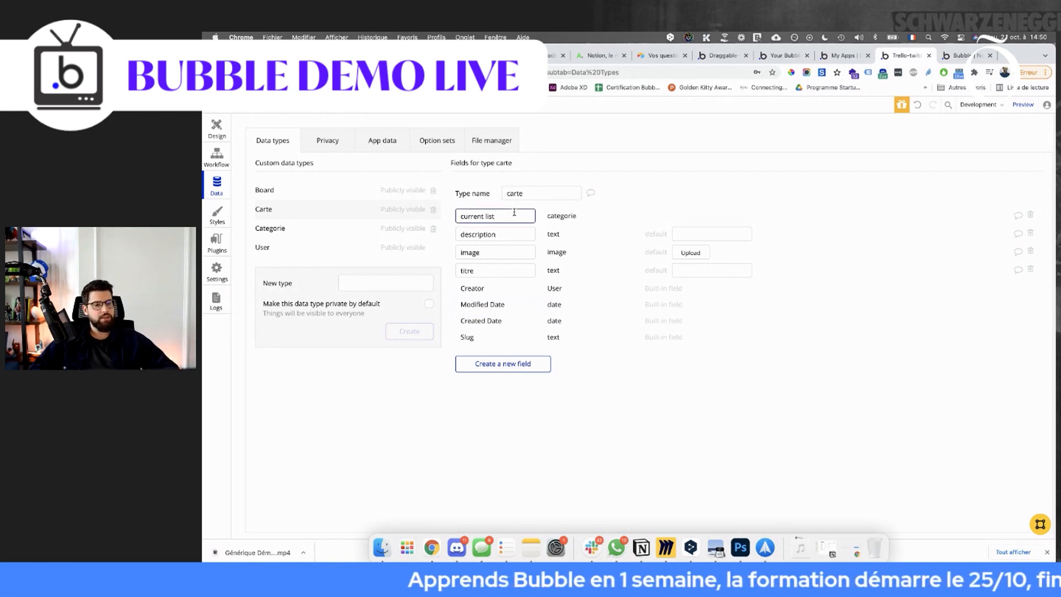
pyautogui.moveTo(514, 212); pyautogui.dragTo(410, 209)
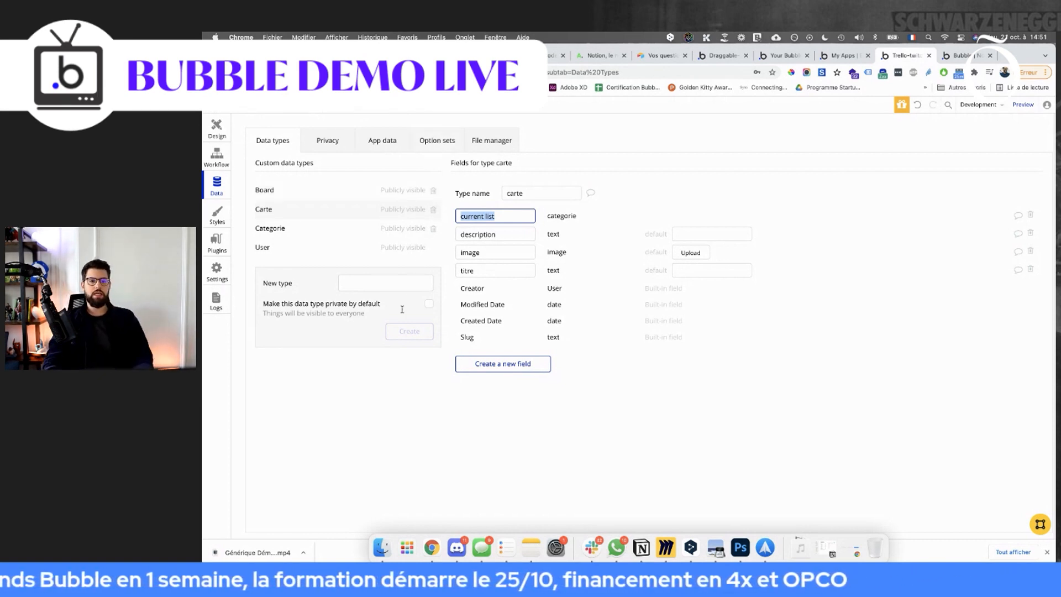
# Show the board-detail page's workflows and open the event for a group dropped on DropArea categorie.
pyautogui.click(226, 135)
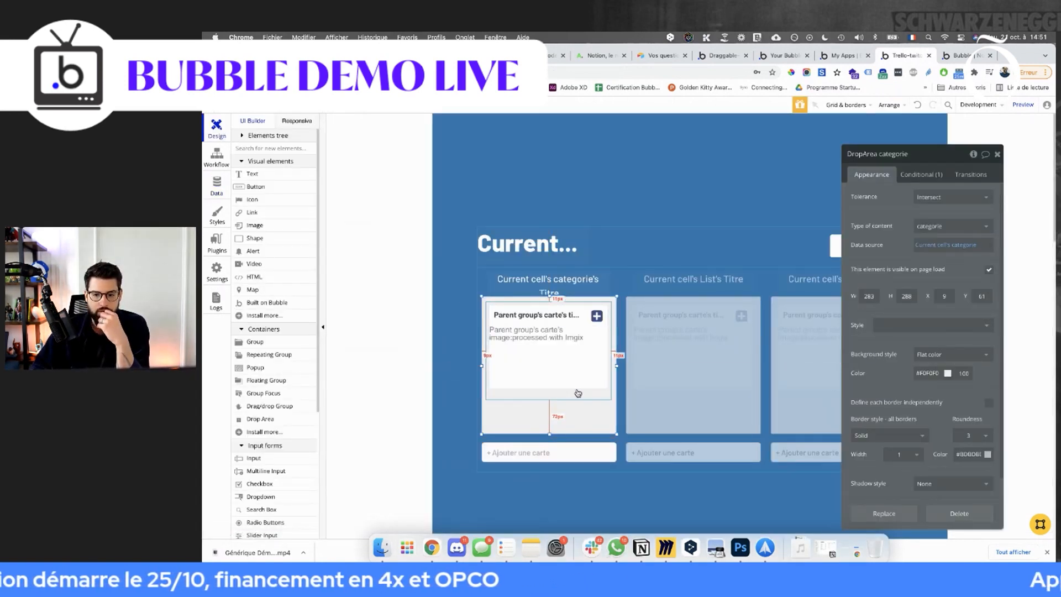
pyautogui.click(221, 164)
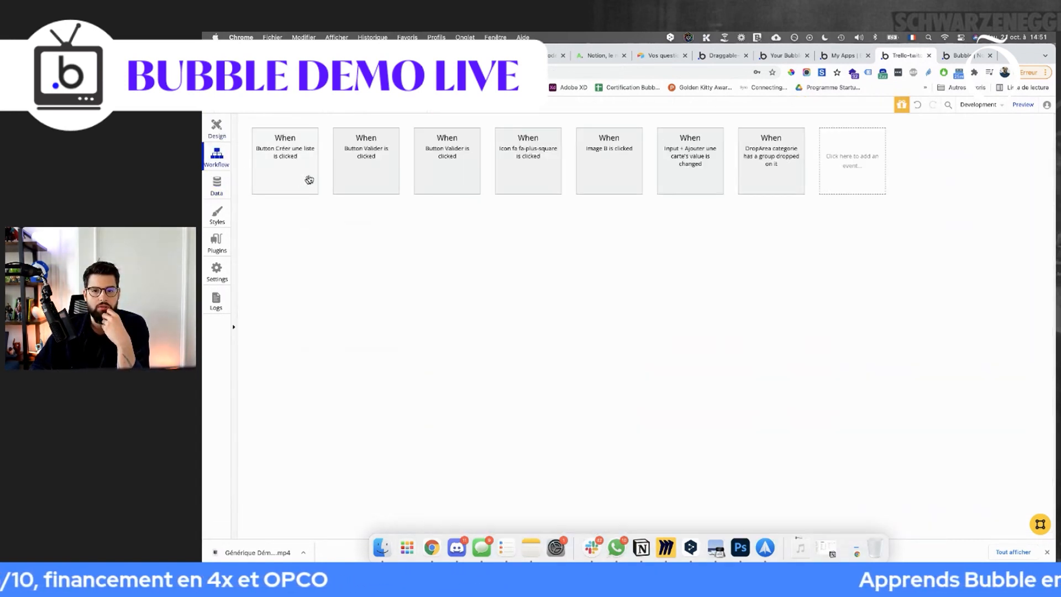
pyautogui.click(702, 177)
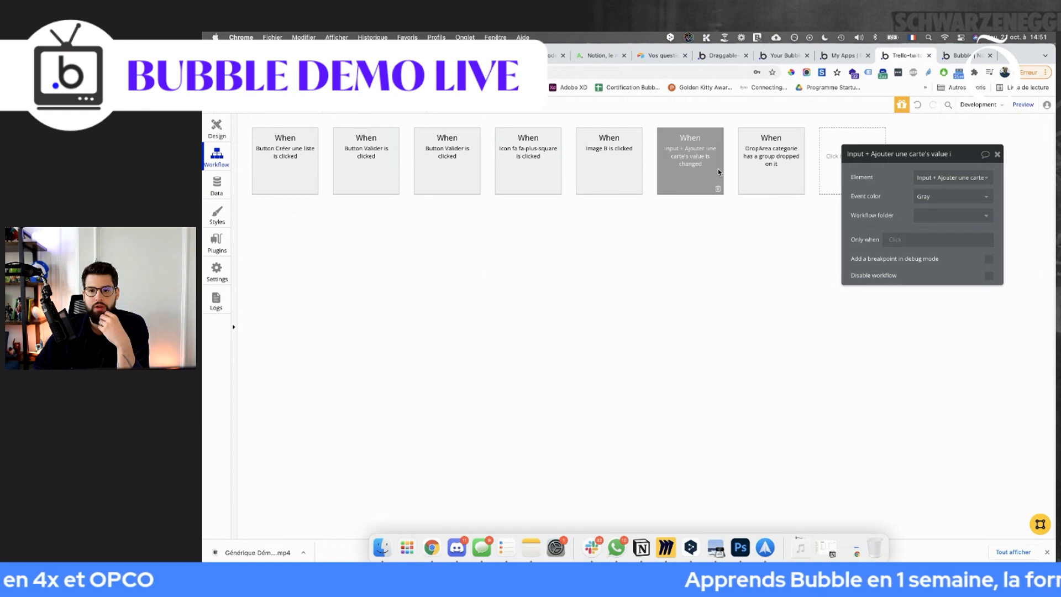
pyautogui.click(761, 177)
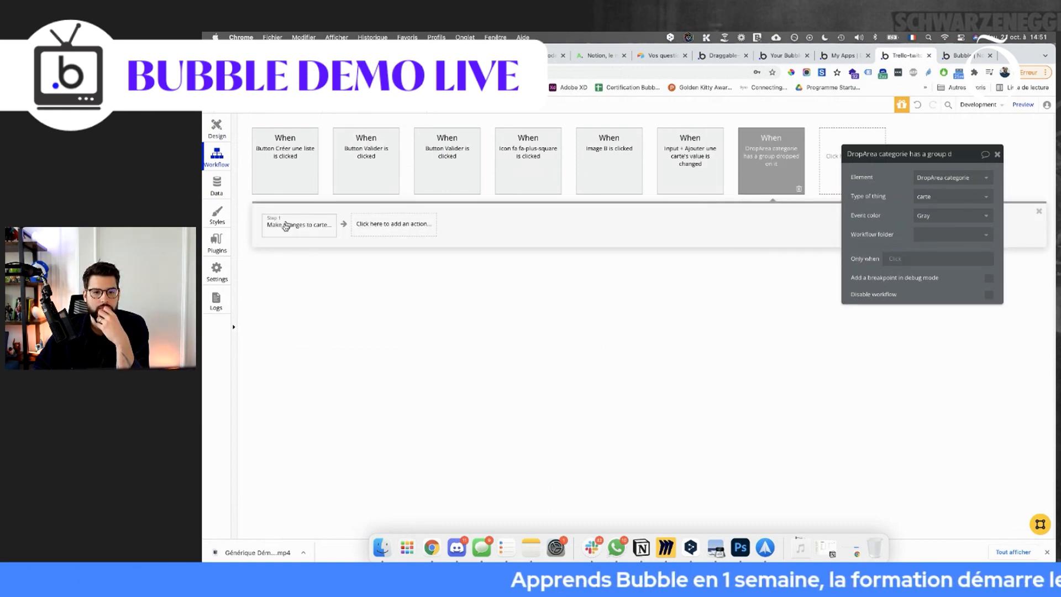
# Examine the Make changes to carte action, checking its thing to change and the value assigned to current list.
pyautogui.click(285, 228)
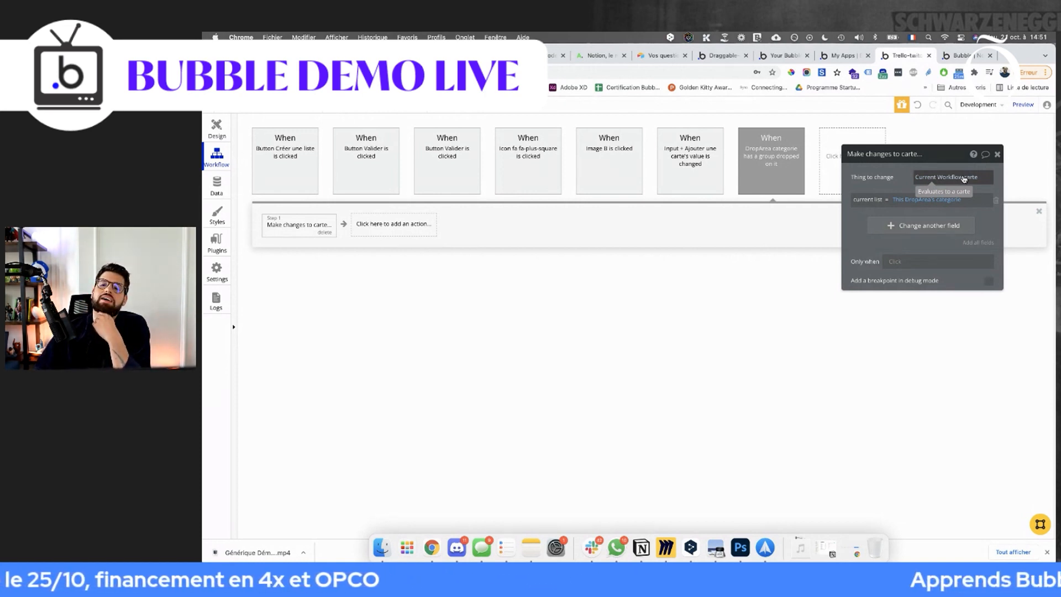
pyautogui.click(922, 201)
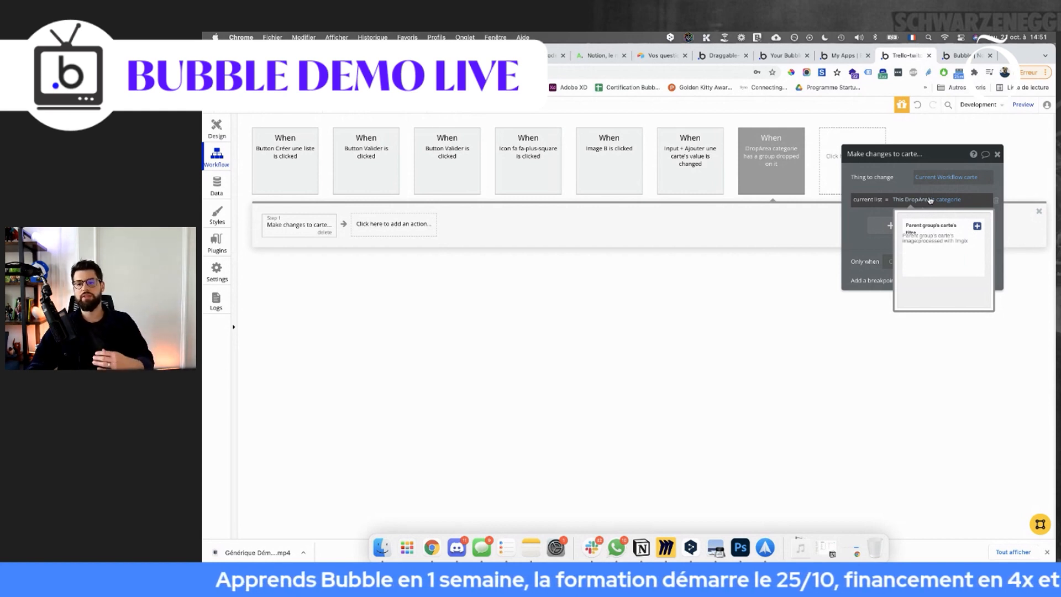
pyautogui.click(920, 198)
pyautogui.click(911, 202)
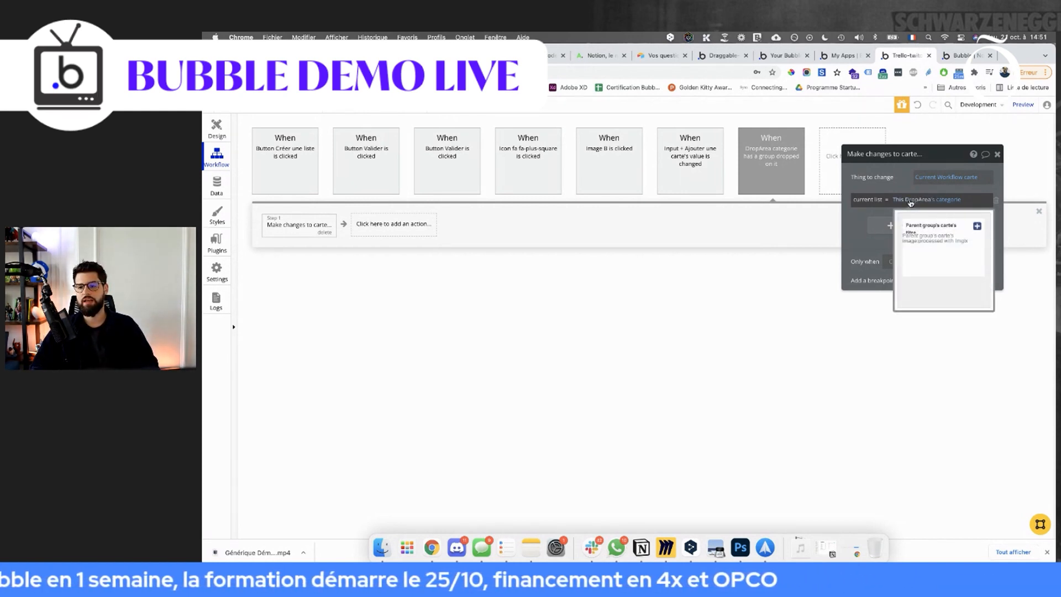
pyautogui.click(898, 201)
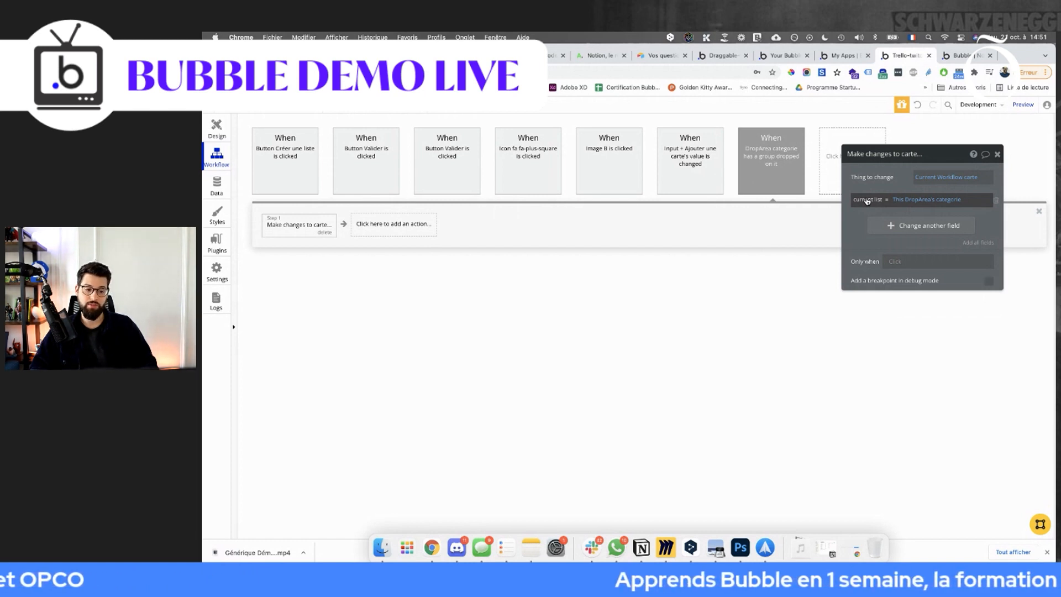
# Switch back to the app preview of the ex board.
pyautogui.click(840, 55)
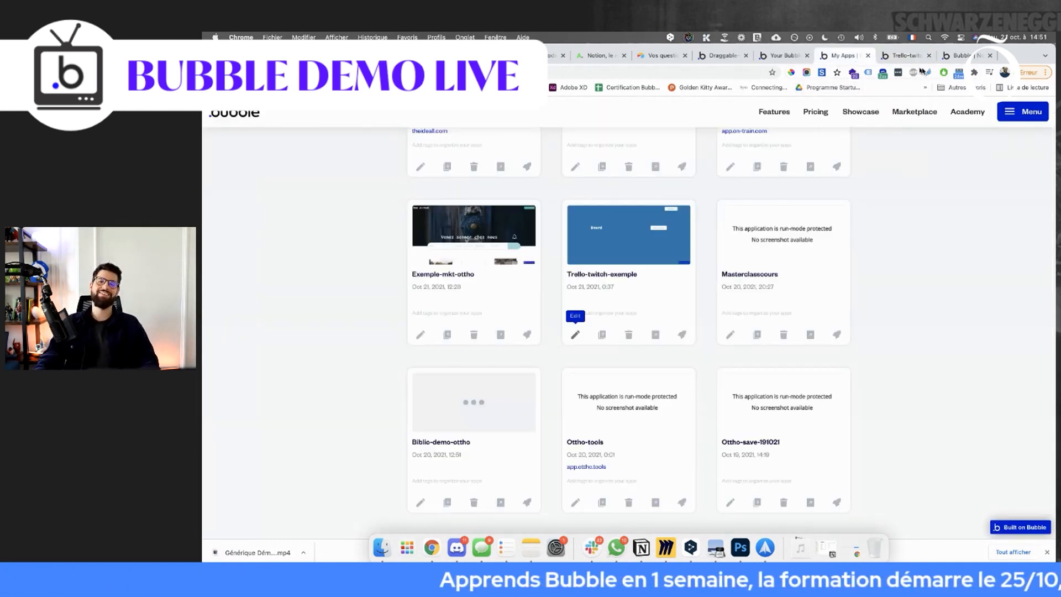
pyautogui.click(952, 57)
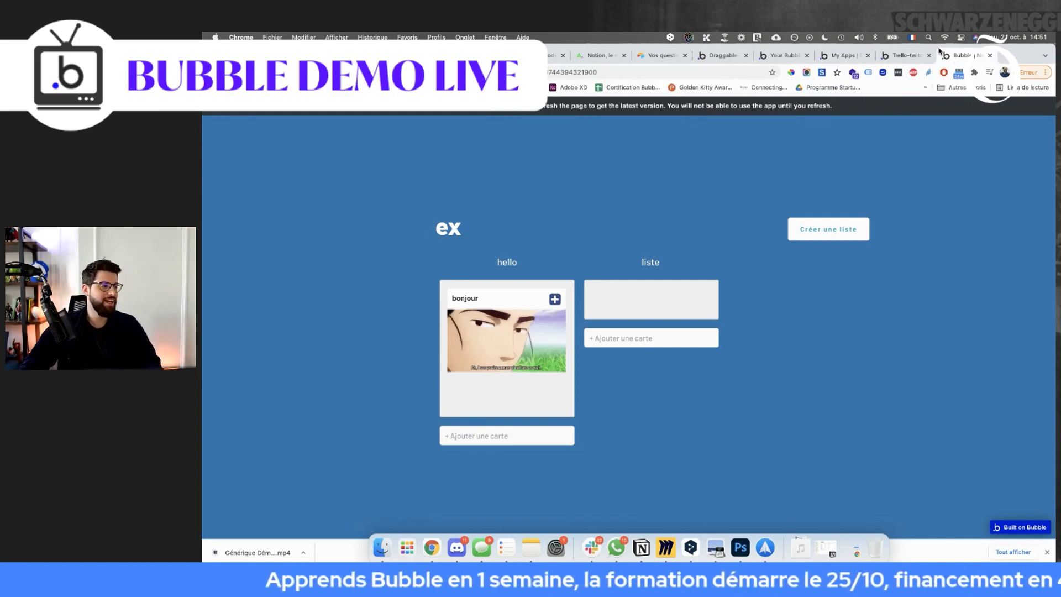
# Switch to the editor of the Draggable app with the livres and show the fields of its Livre data type.
pyautogui.click(719, 56)
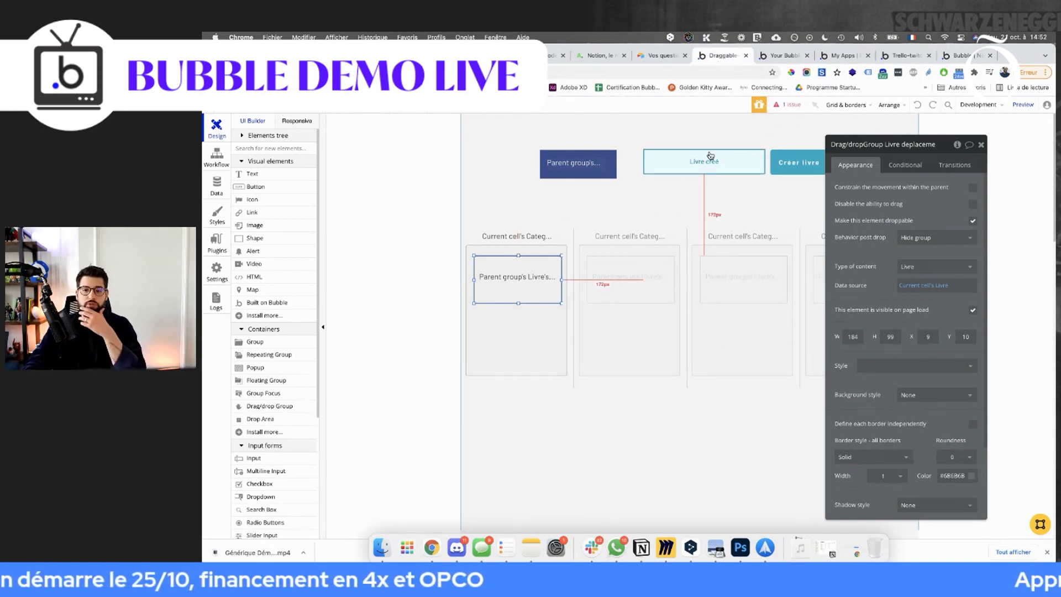
pyautogui.click(516, 161)
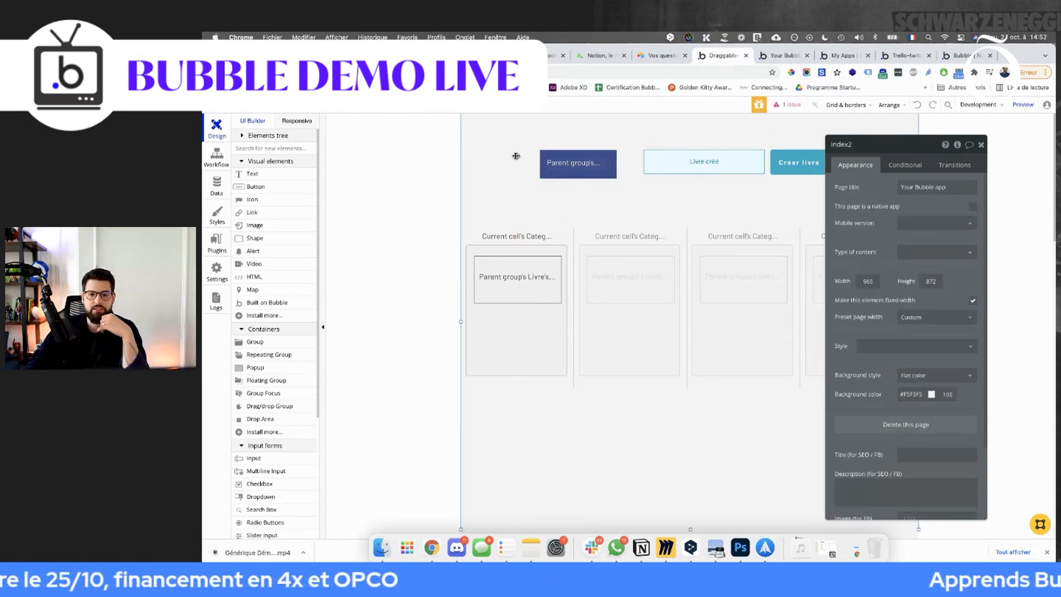
pyautogui.click(779, 55)
pyautogui.click(724, 57)
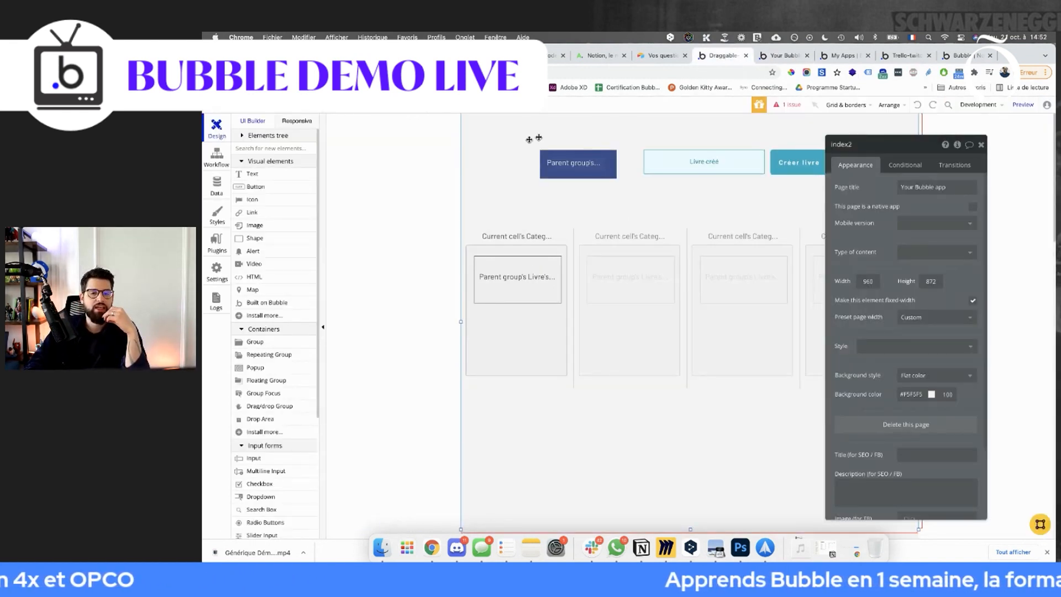
pyautogui.click(214, 183)
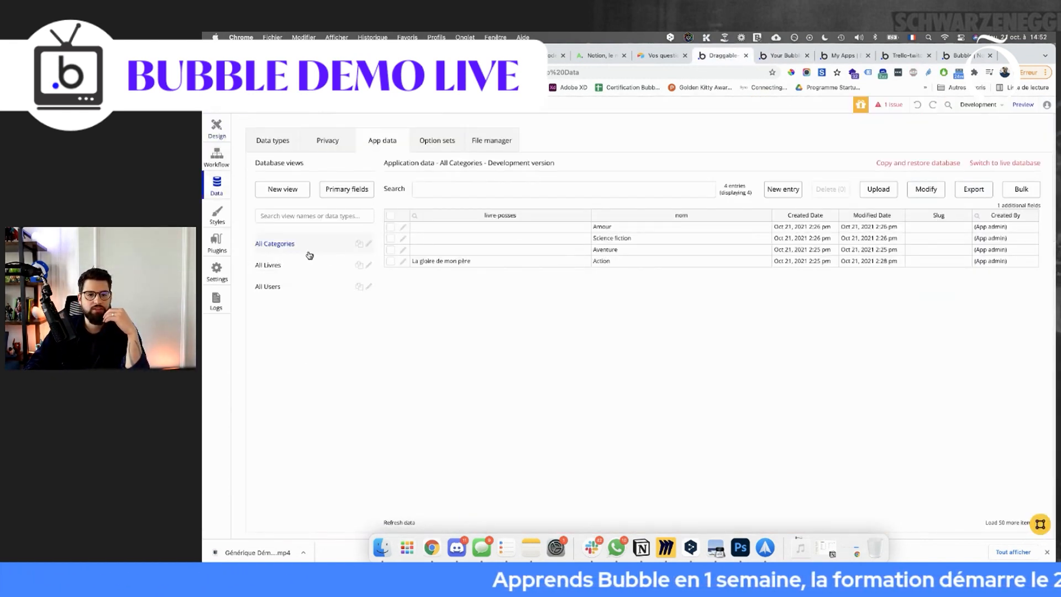
pyautogui.click(286, 147)
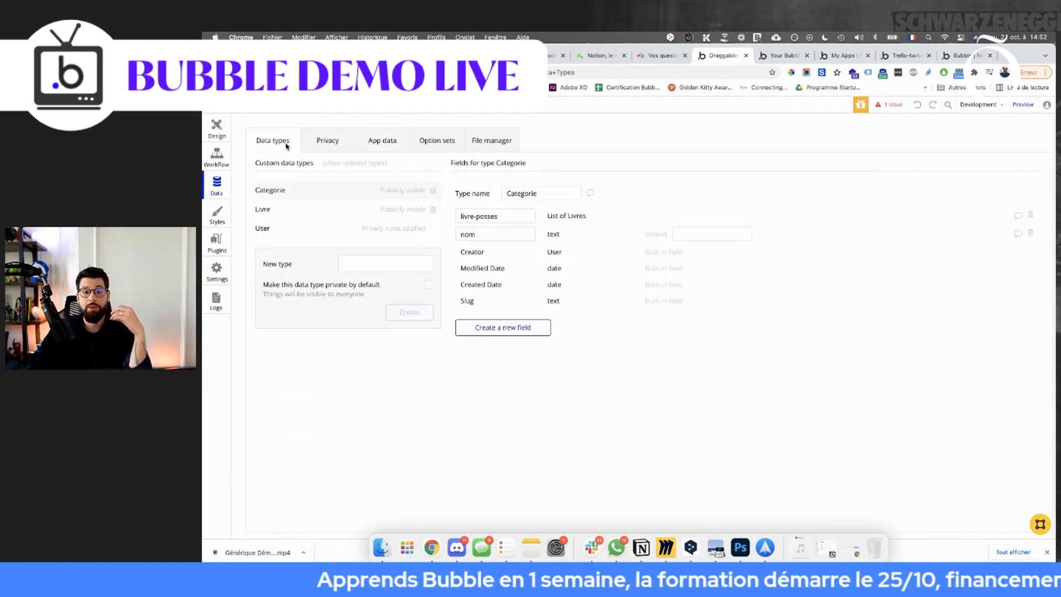
pyautogui.click(341, 209)
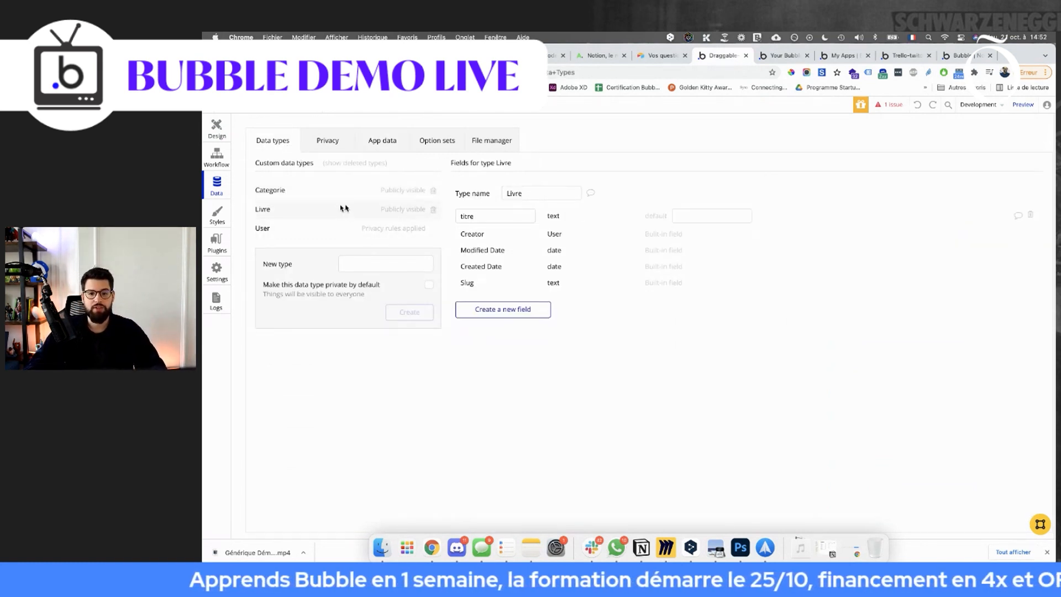
# Create a current categorie field of type Categorie on Livre, and delete the livre-posses field from the Categorie type.
pyautogui.click(500, 309)
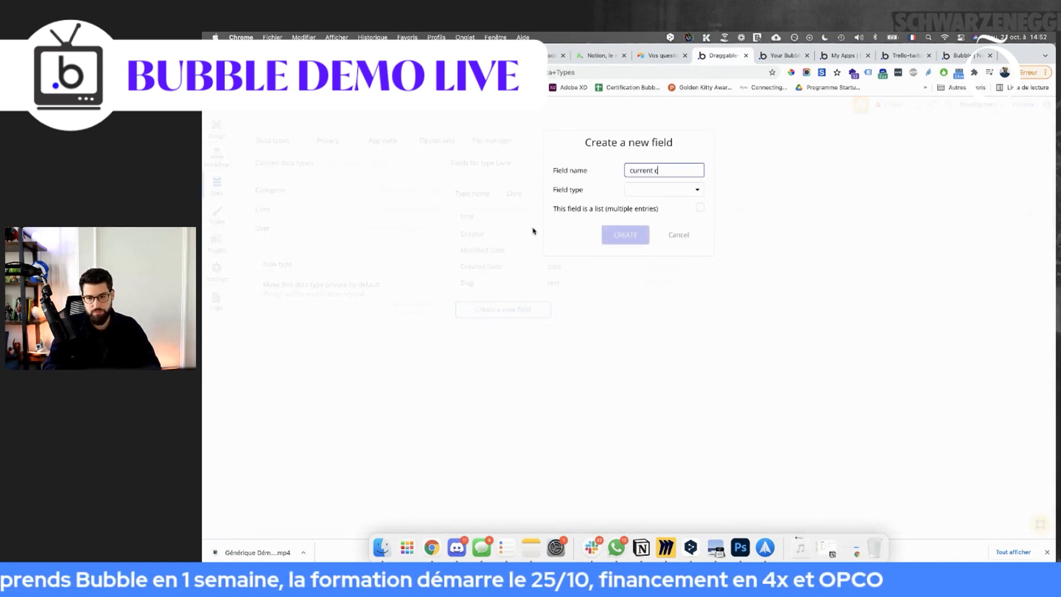
pyautogui.write('current categorie')
pyautogui.click(635, 192)
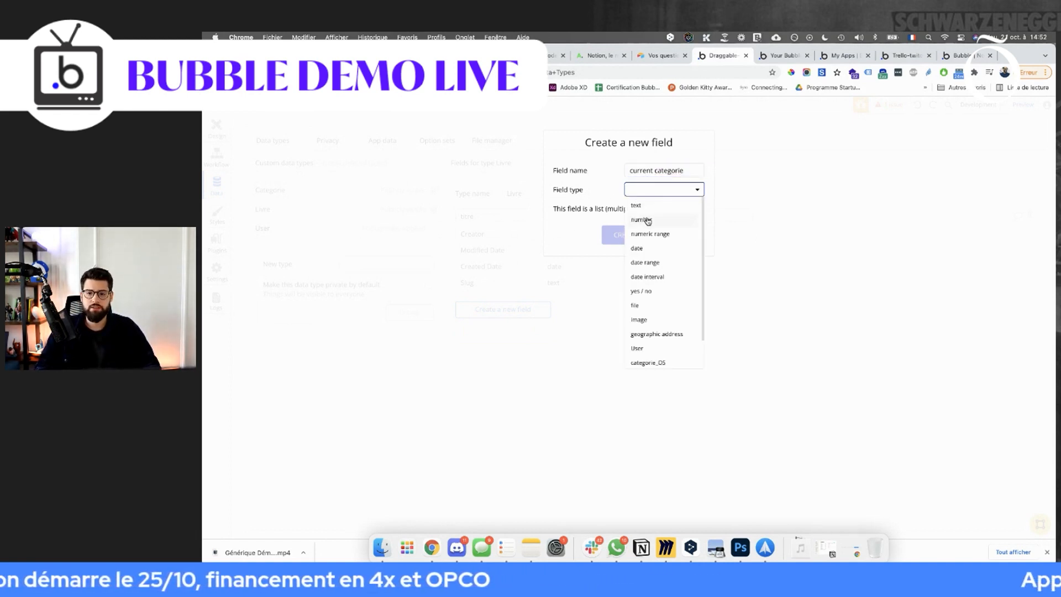
pyautogui.scroll(-2, 652, 367)
pyautogui.click(652, 348)
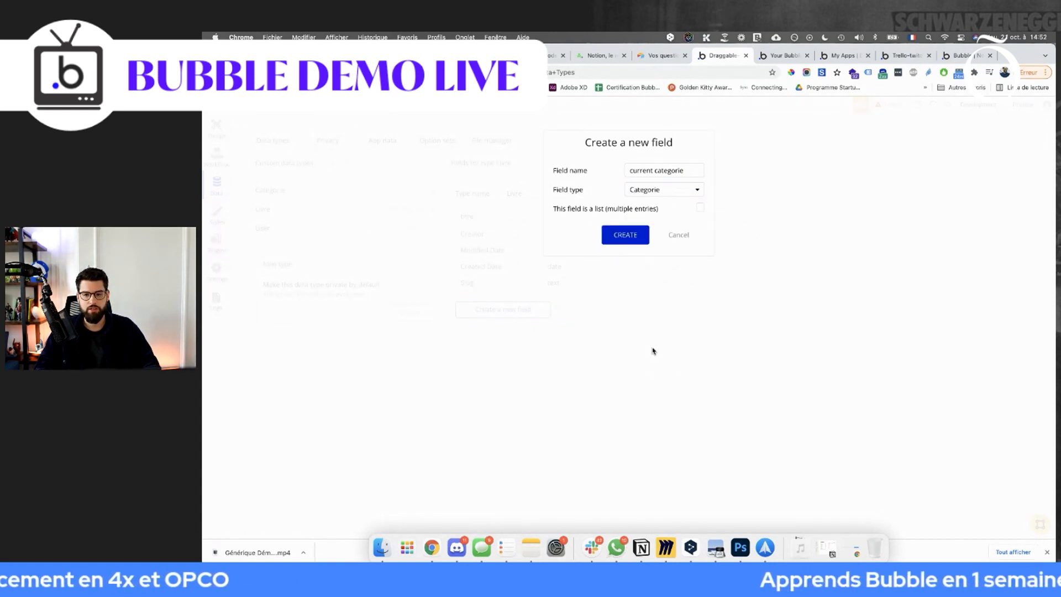
pyautogui.click(630, 237)
pyautogui.click(320, 192)
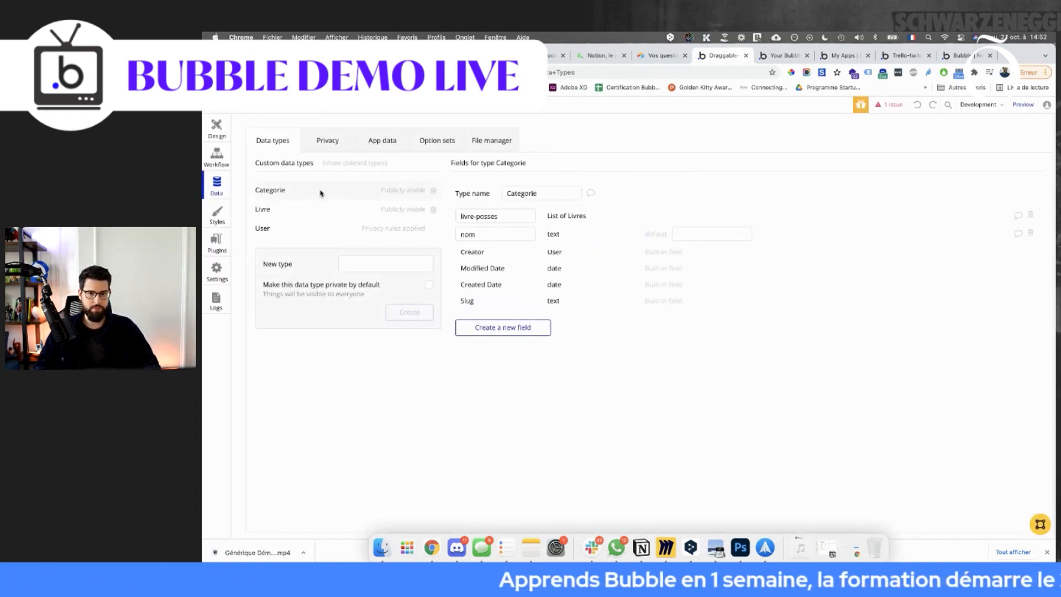
pyautogui.click(1030, 214)
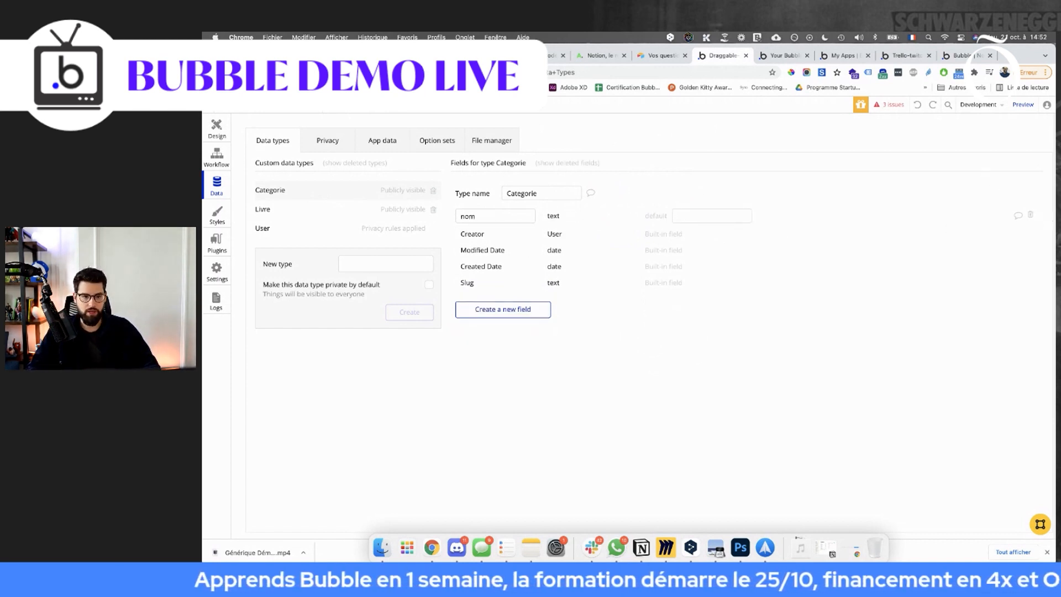
# Replace the data source of RepeatingGroup Livre in the design view with a search for Livres.
pyautogui.click(226, 131)
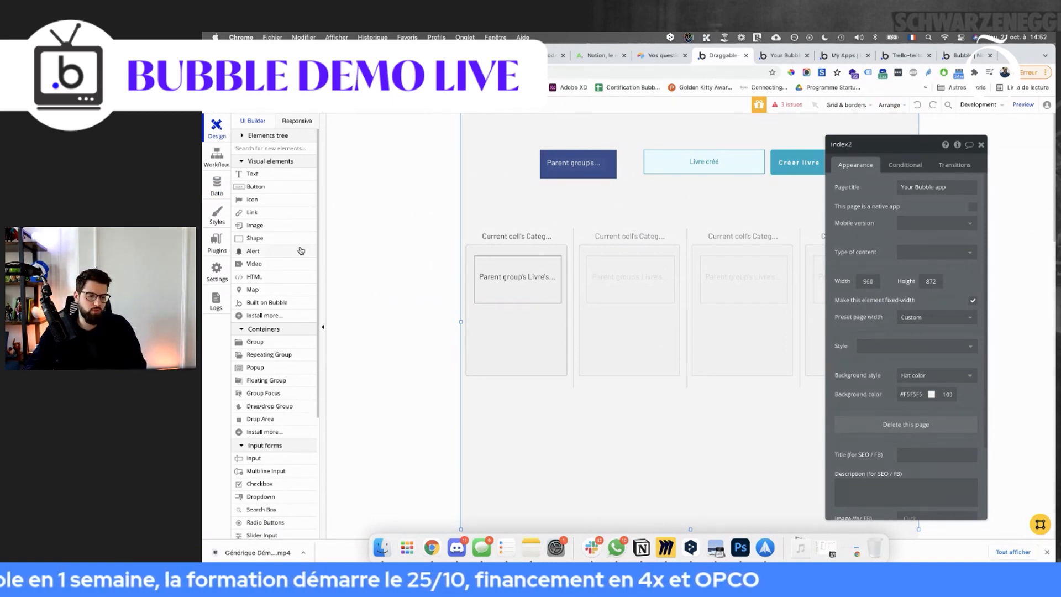
pyautogui.click(518, 314)
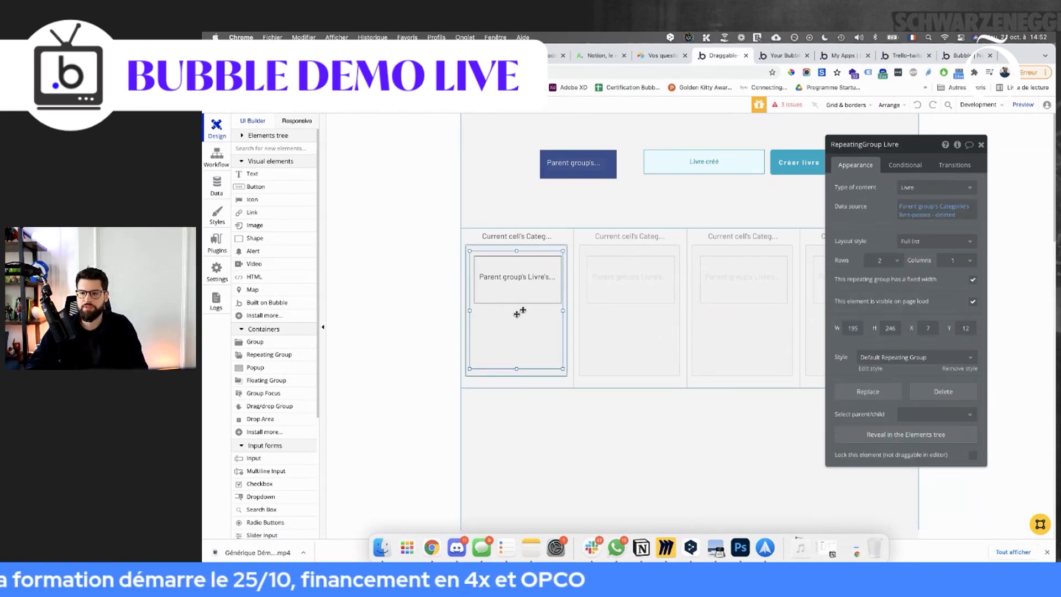
pyautogui.click(926, 206)
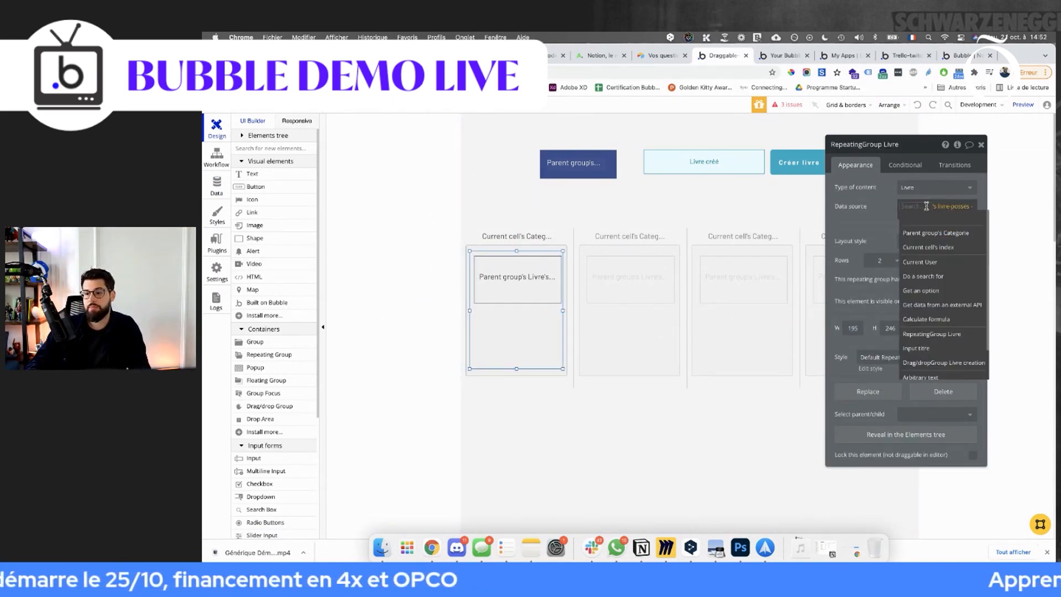
pyautogui.click(923, 276)
pyautogui.click(765, 167)
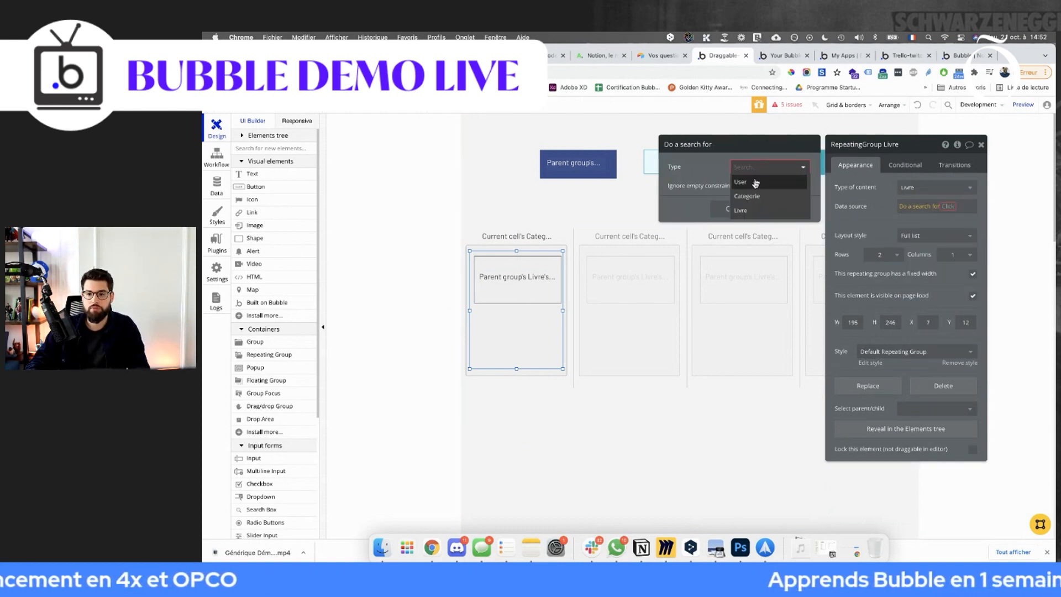
pyautogui.click(740, 210)
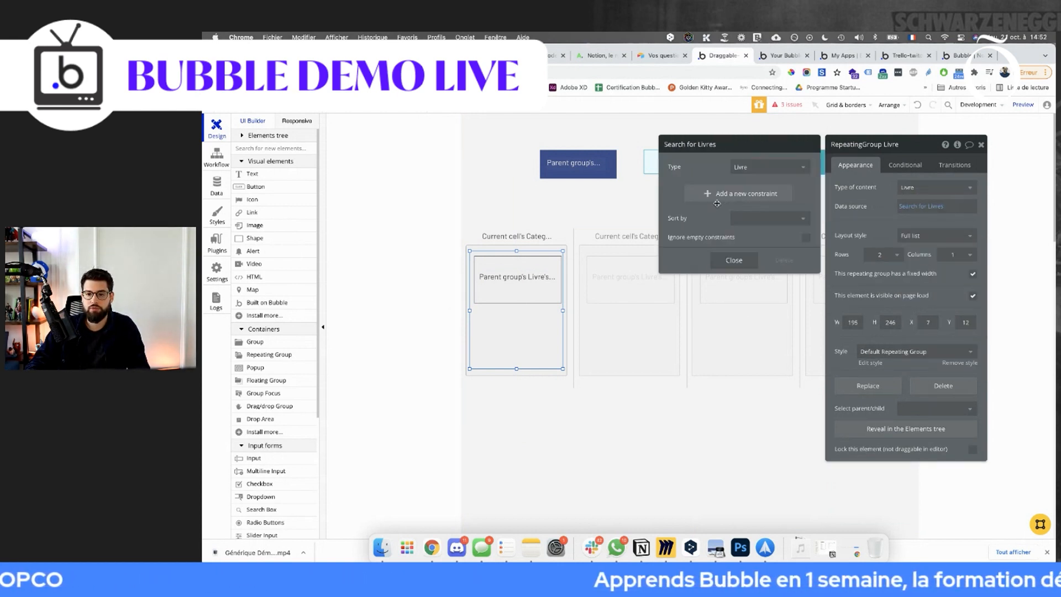
# Constrain the Livres search to current categorie = Parent group's Categorie and close the search settings.
pyautogui.click(719, 192)
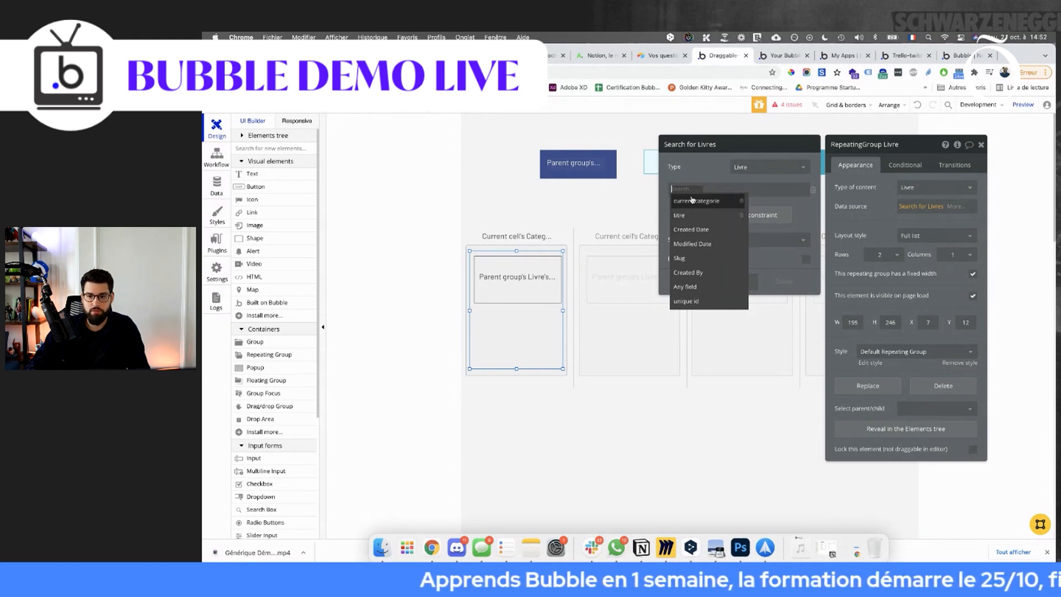
pyautogui.click(697, 201)
pyautogui.click(732, 194)
pyautogui.click(735, 202)
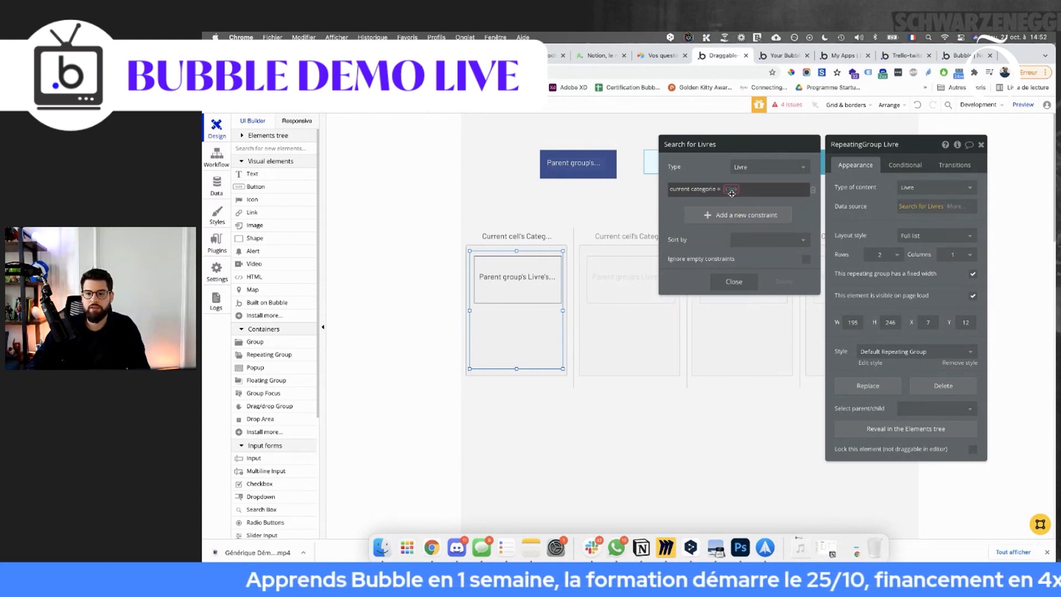
pyautogui.click(747, 204)
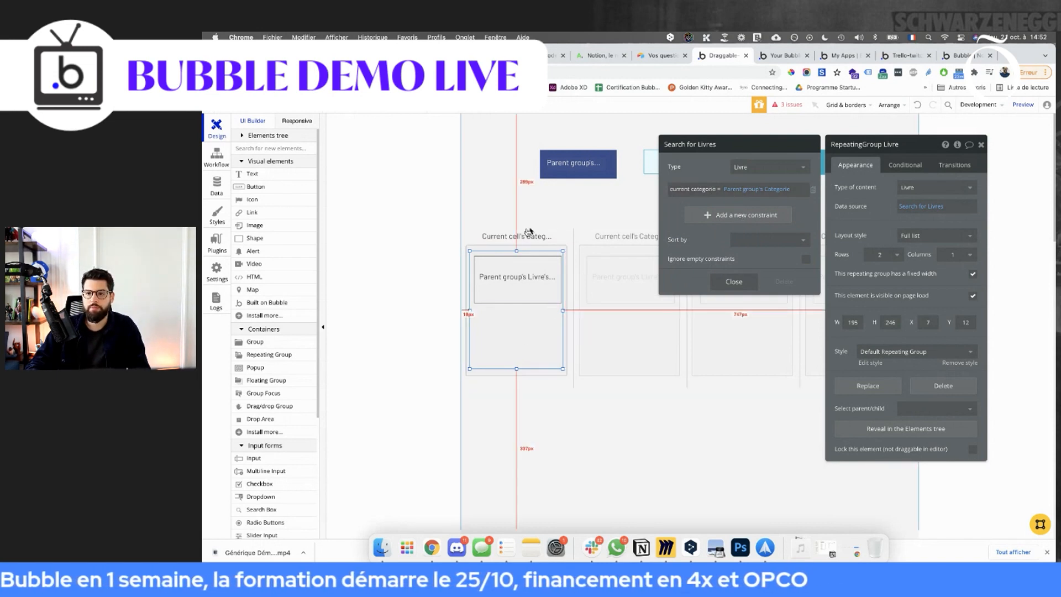
pyautogui.click(652, 165)
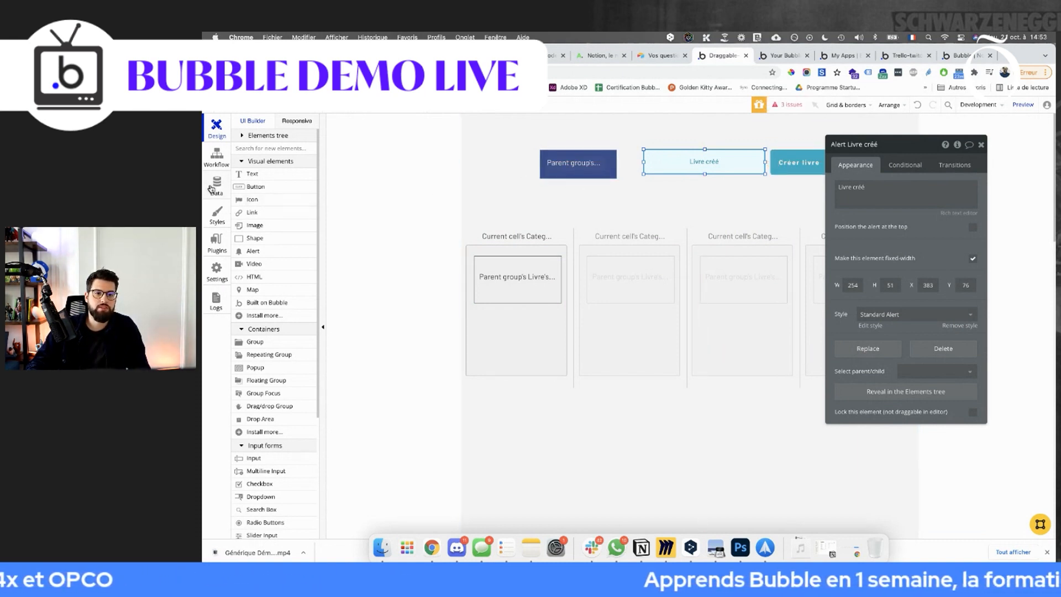
# Replace the blue DropArea Categorie drop event's Only when condition with the expression This DropArea's Categorie.
pyautogui.click(217, 158)
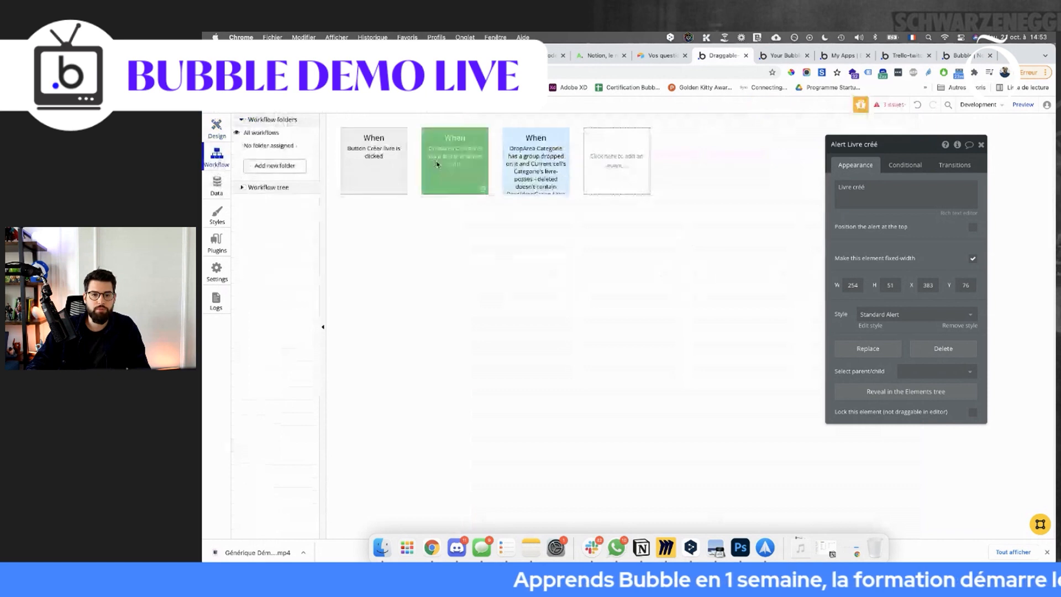
pyautogui.click(539, 172)
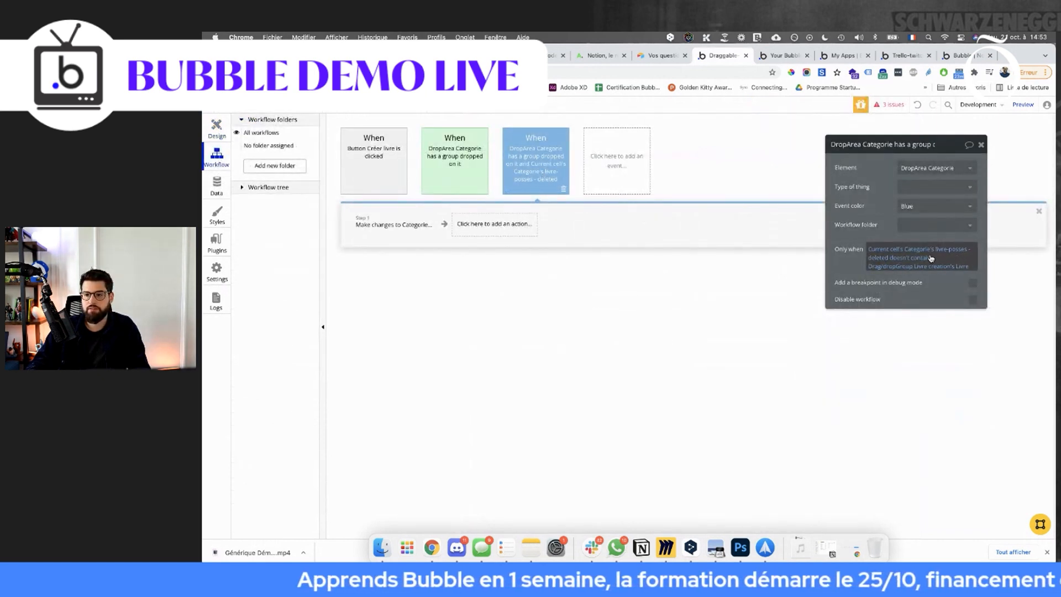
pyautogui.click(885, 249)
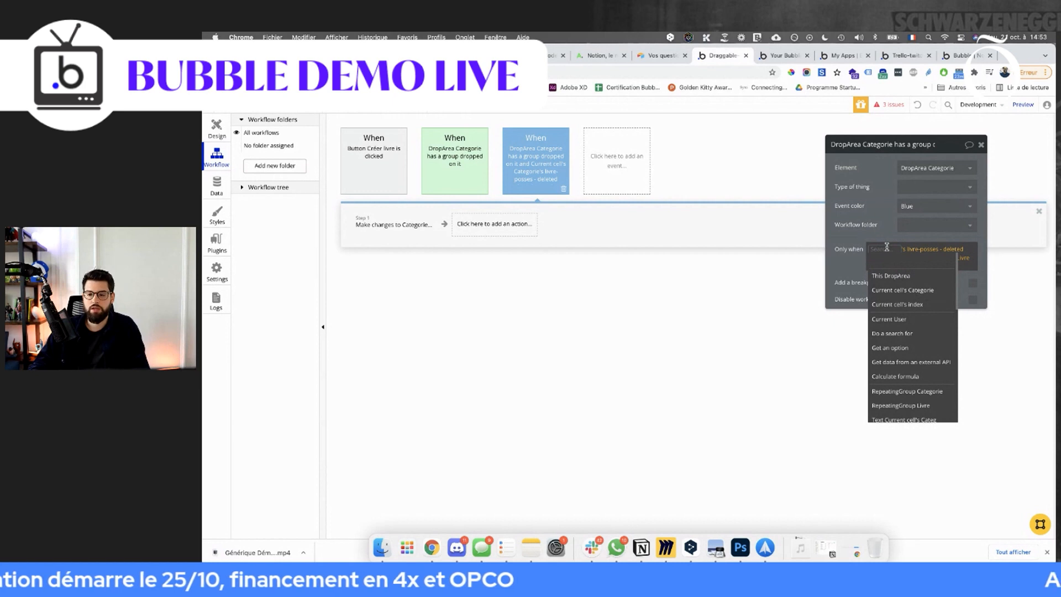
pyautogui.click(896, 275)
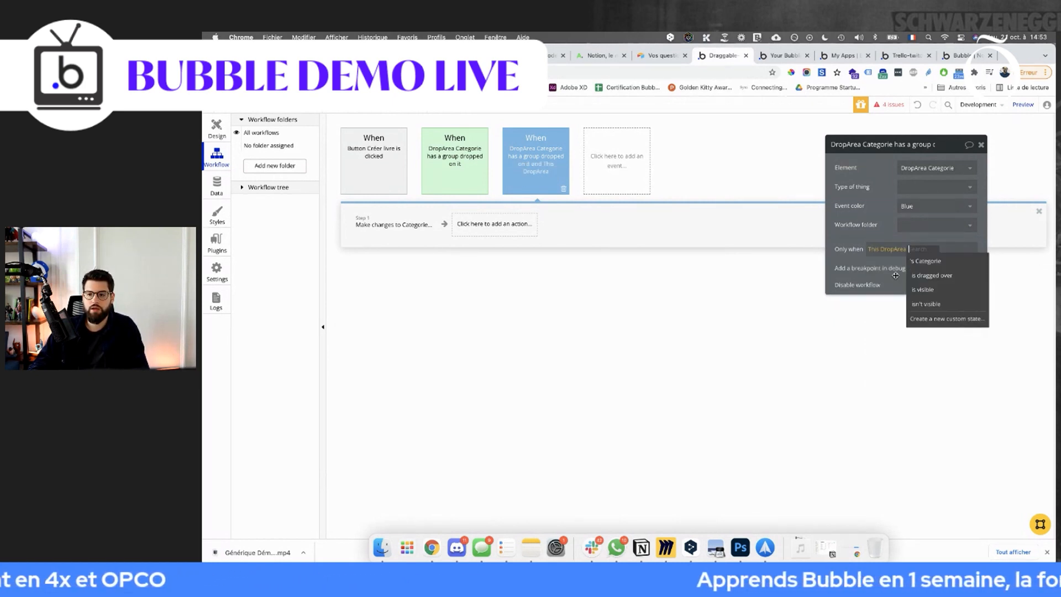
pyautogui.click(920, 262)
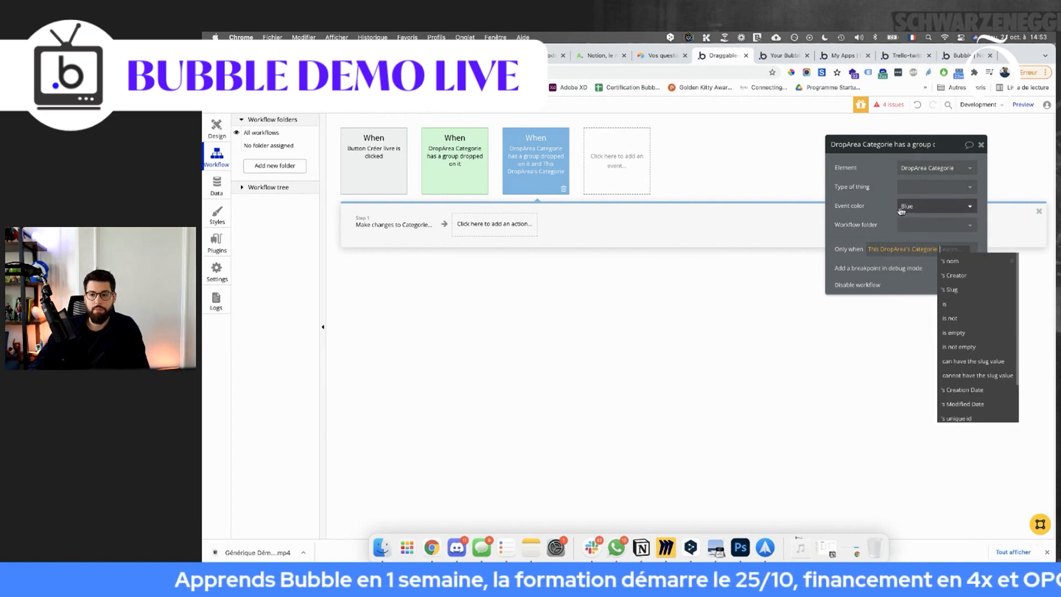
pyautogui.click(858, 208)
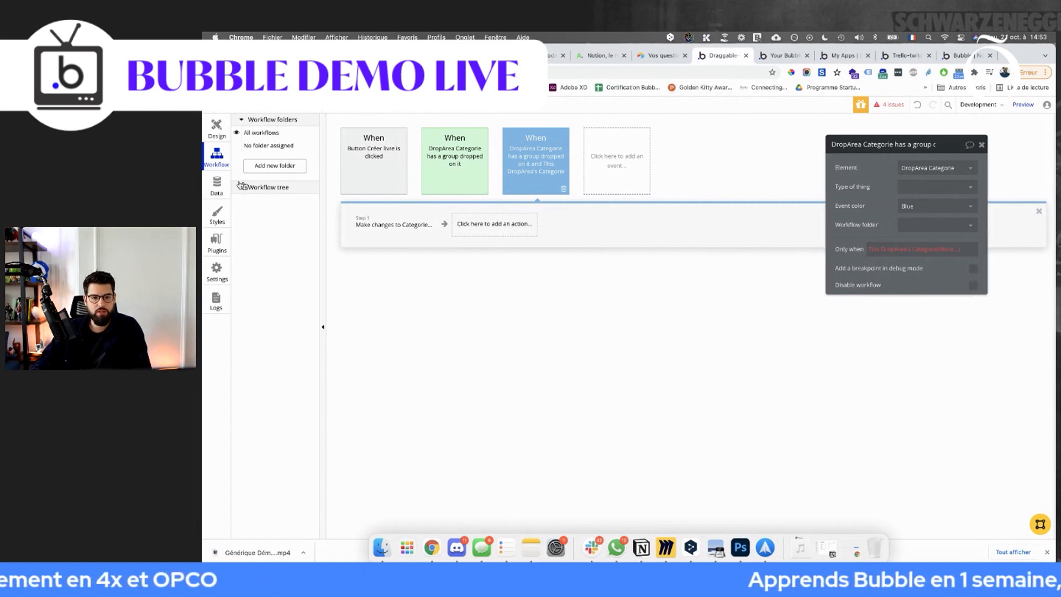
# Check the Livre type's fields and open the application data listing all Livres.
pyautogui.click(216, 184)
pyautogui.click(327, 213)
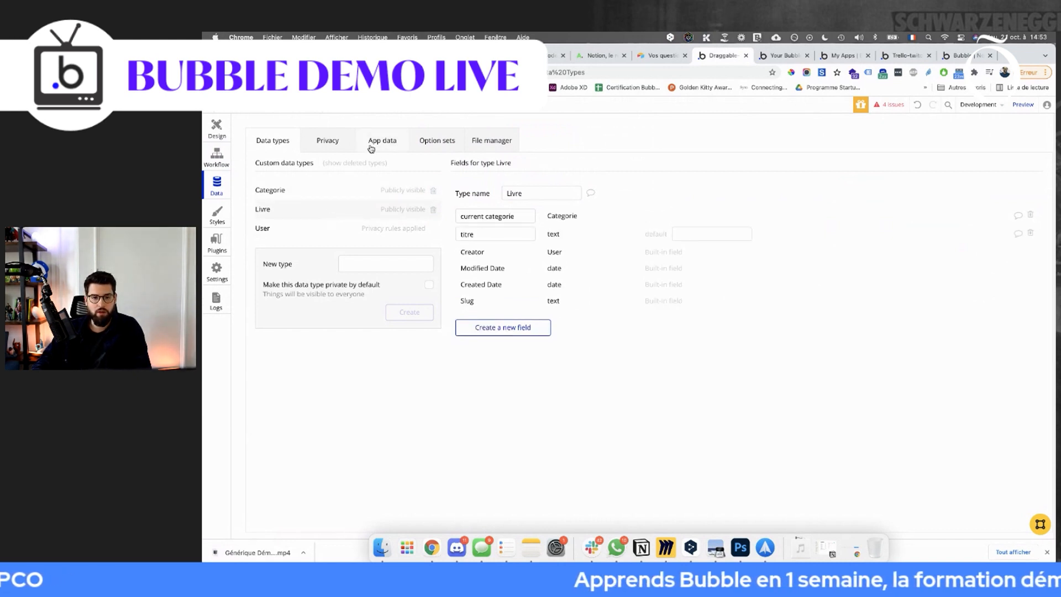
pyautogui.click(371, 149)
pyautogui.click(296, 270)
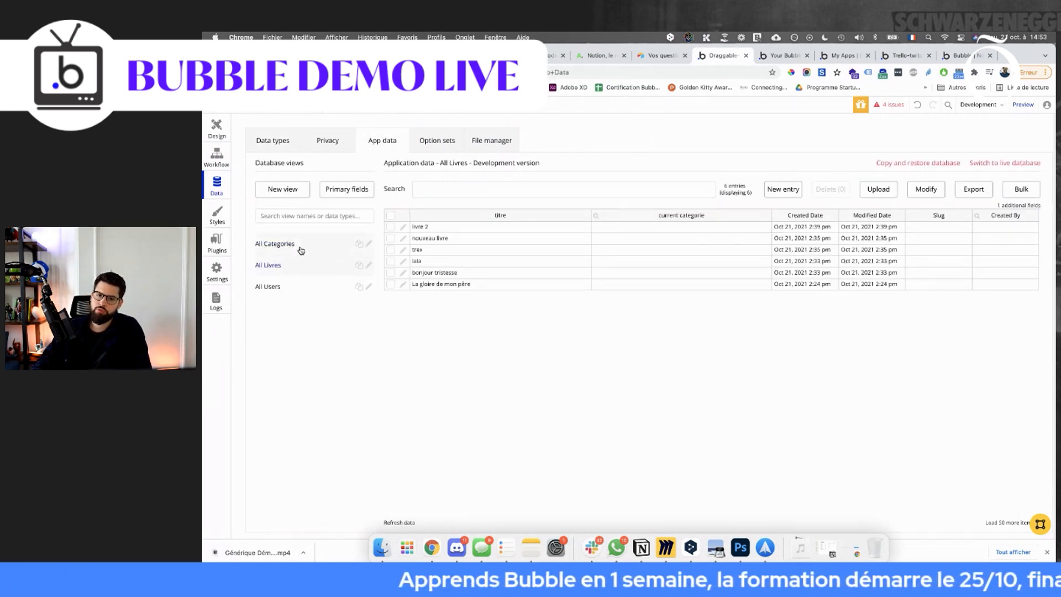
pyautogui.click(402, 284)
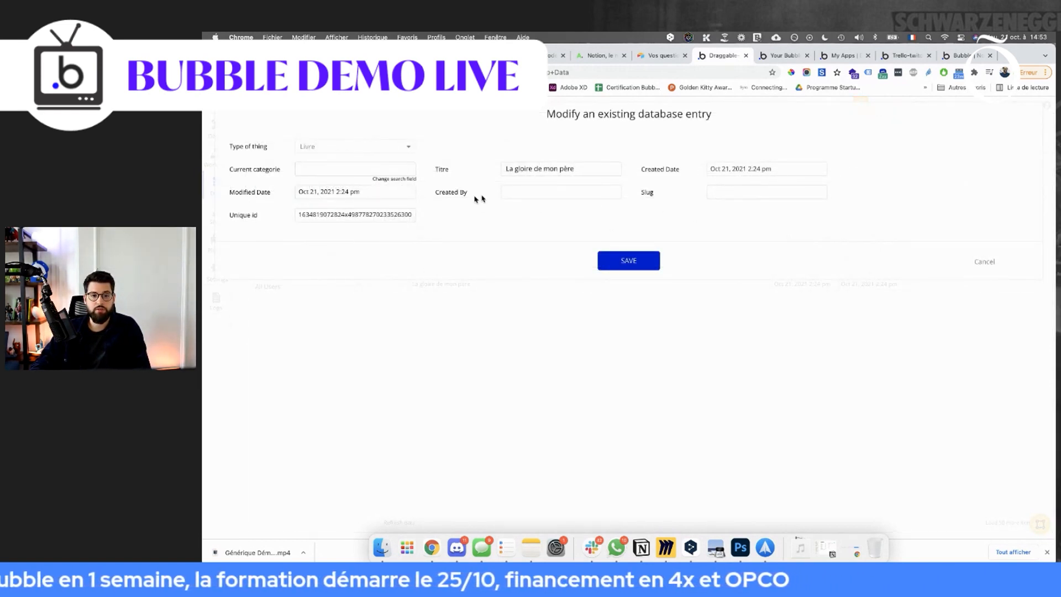
pyautogui.click(385, 172)
pyautogui.click(993, 262)
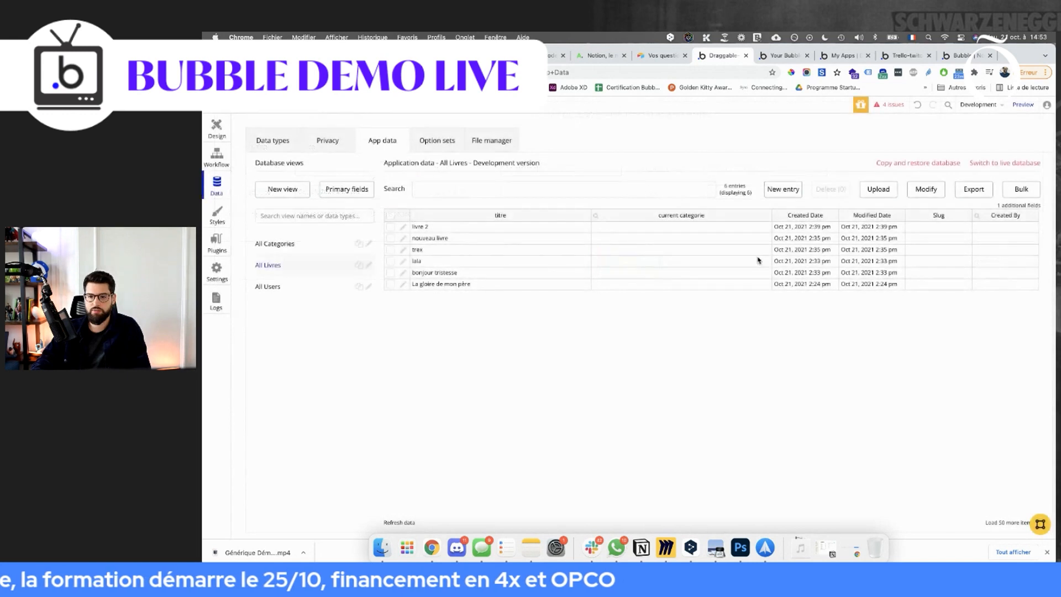
# Set the primary display field of the Categorie type to nom and save the display settings.
pyautogui.click(597, 219)
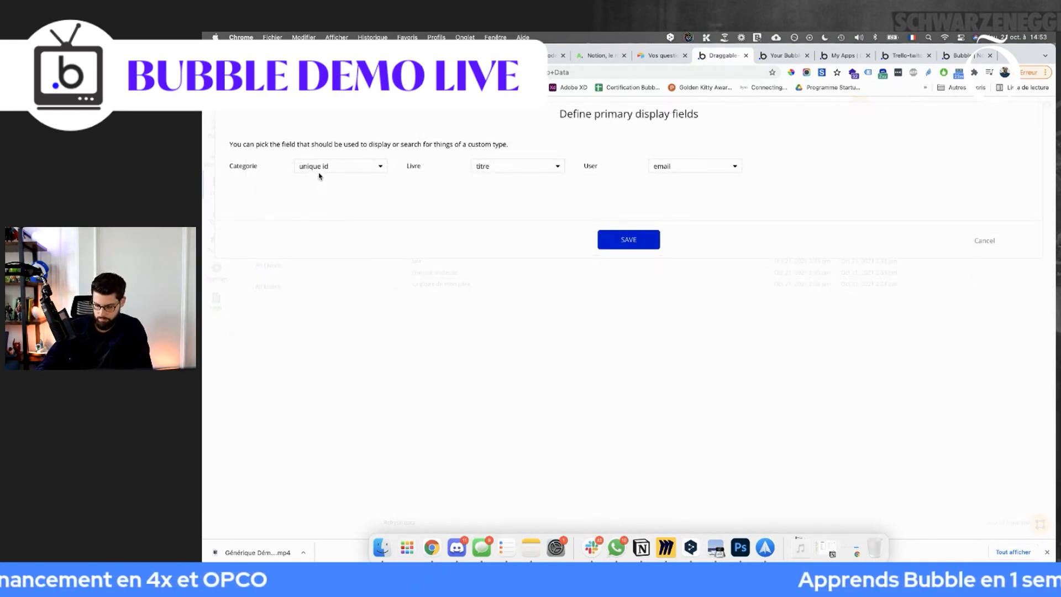
pyautogui.click(320, 164)
pyautogui.click(323, 183)
pyautogui.click(627, 233)
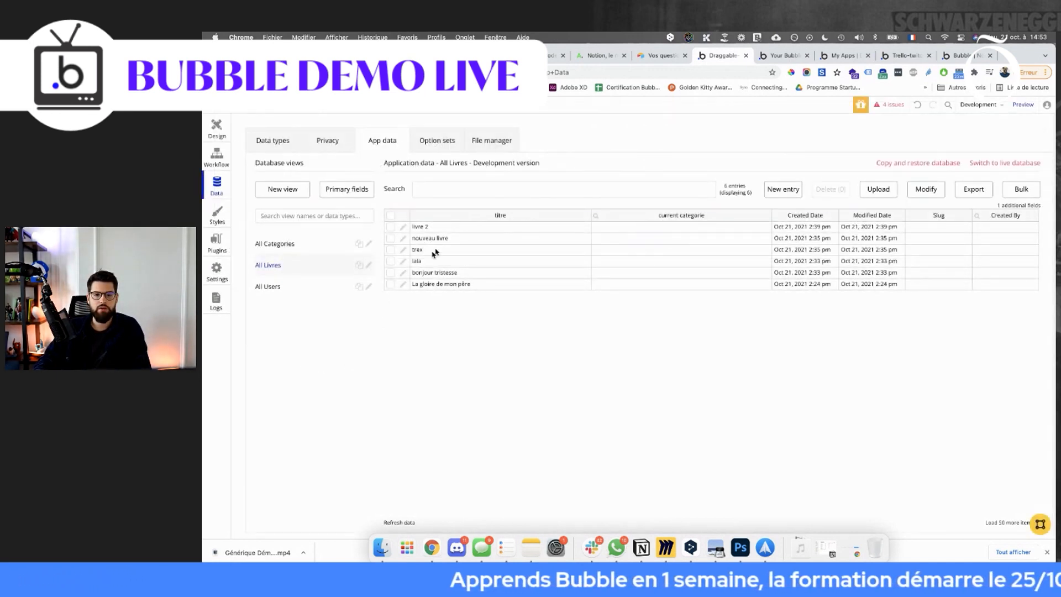
# Set the current categorie of the Livre entry titled lala to Amour and save the entry.
pyautogui.click(402, 262)
pyautogui.click(354, 167)
pyautogui.write('am')
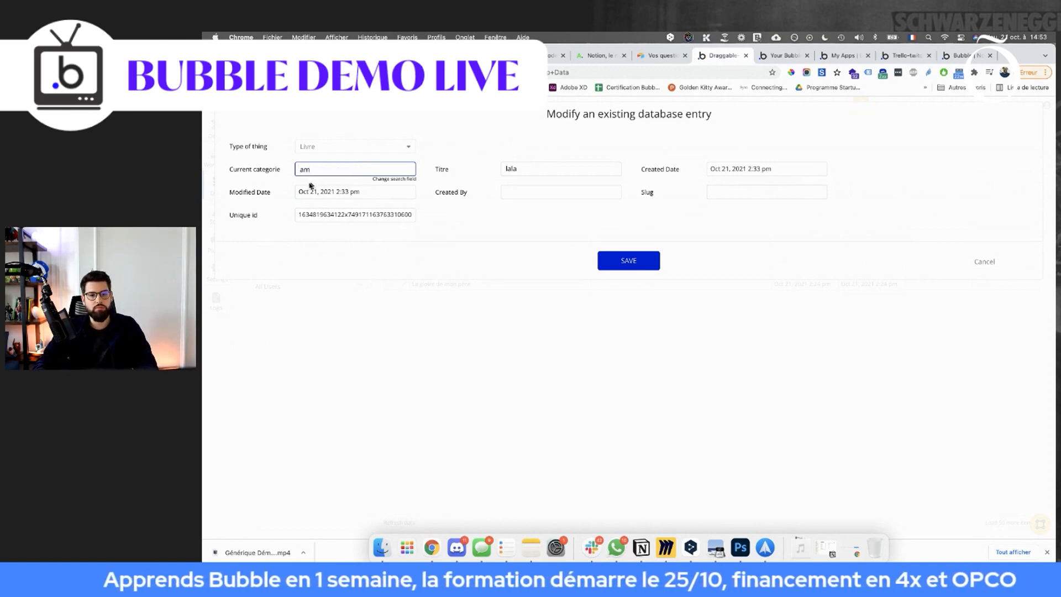
pyautogui.write('our')
pyautogui.click(338, 183)
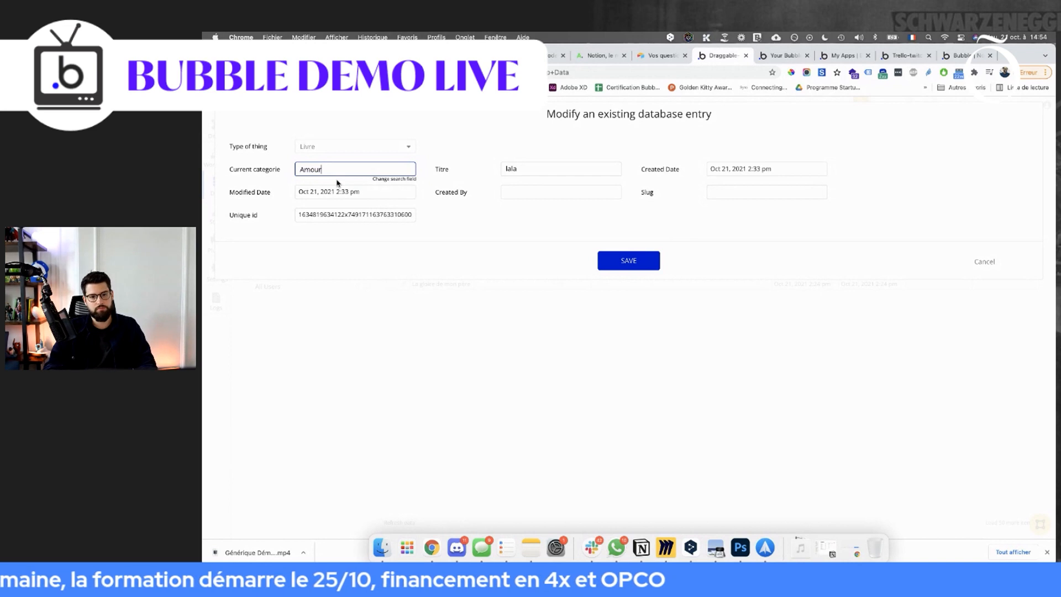
pyautogui.click(611, 261)
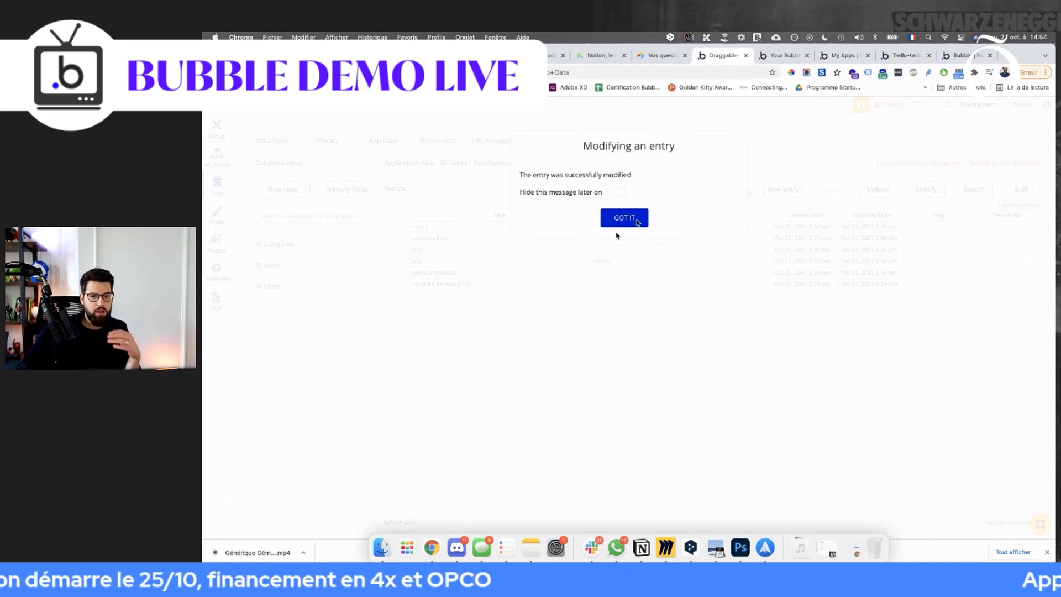
# Set the current categorie of the Livre entry titled nouveau livre to Action and save the entry.
pyautogui.click(634, 216)
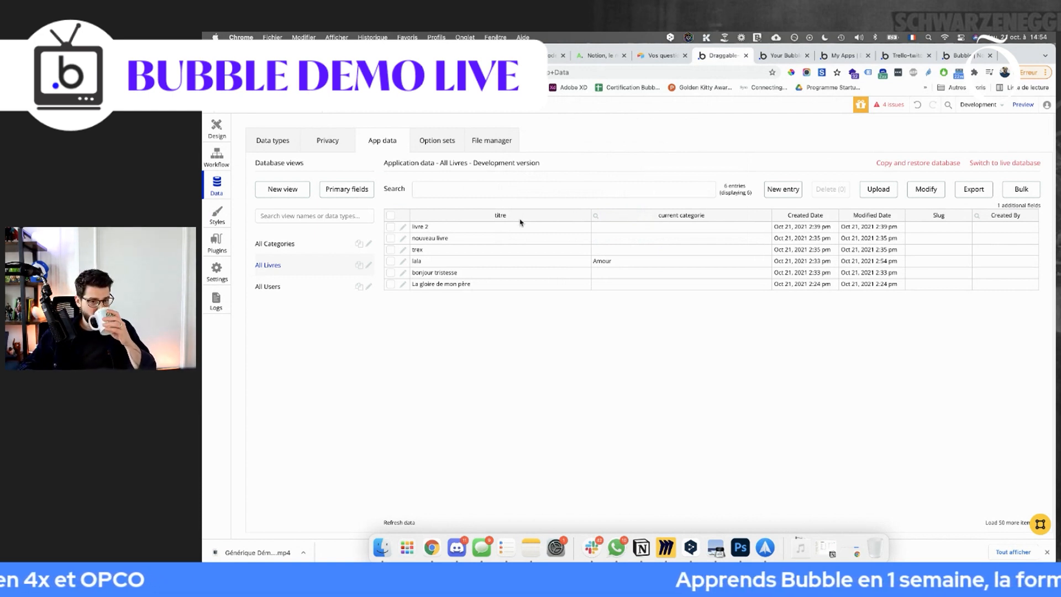
pyautogui.click(405, 239)
pyautogui.click(369, 174)
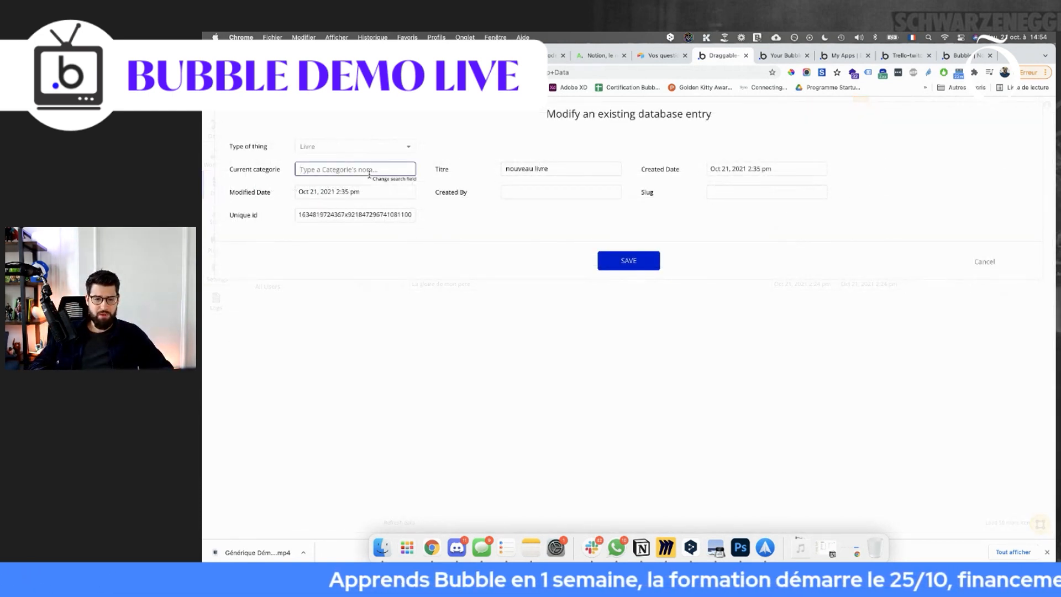
pyautogui.write('Act')
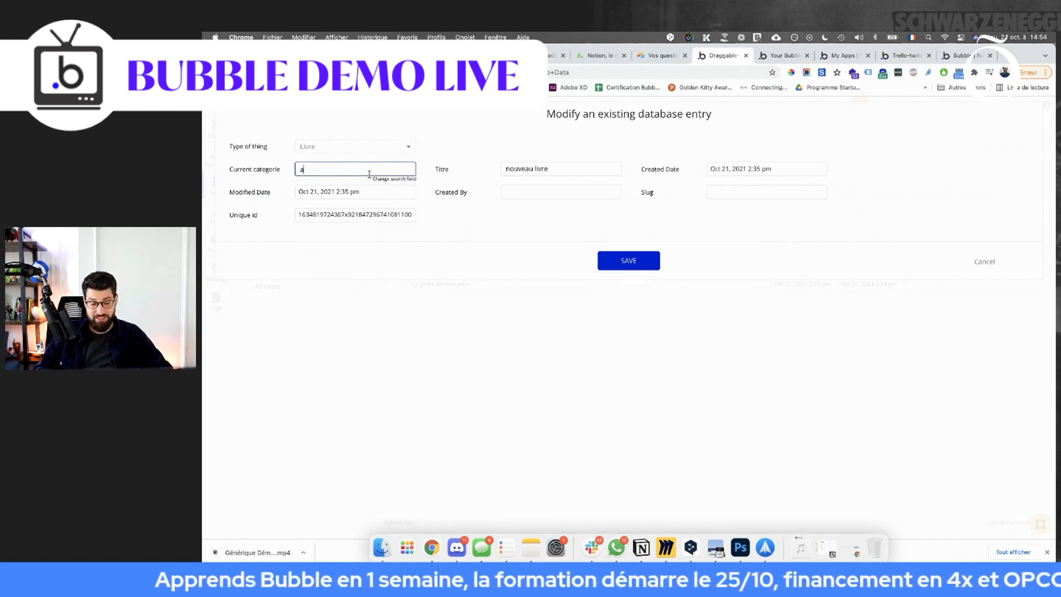
pyautogui.click(337, 195)
pyautogui.click(629, 260)
pyautogui.click(634, 220)
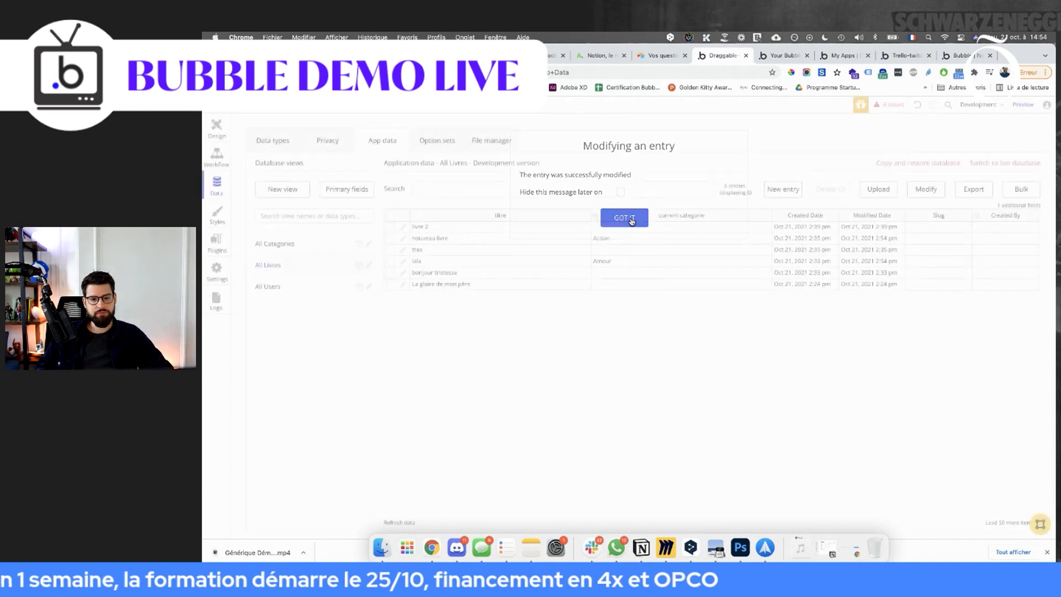
# Set the current categorie of the Livre entry titled trex to Action and save the entry.
pyautogui.click(404, 250)
pyautogui.click(327, 169)
pyautogui.write('act')
pyautogui.click(339, 193)
pyautogui.click(634, 261)
pyautogui.click(637, 215)
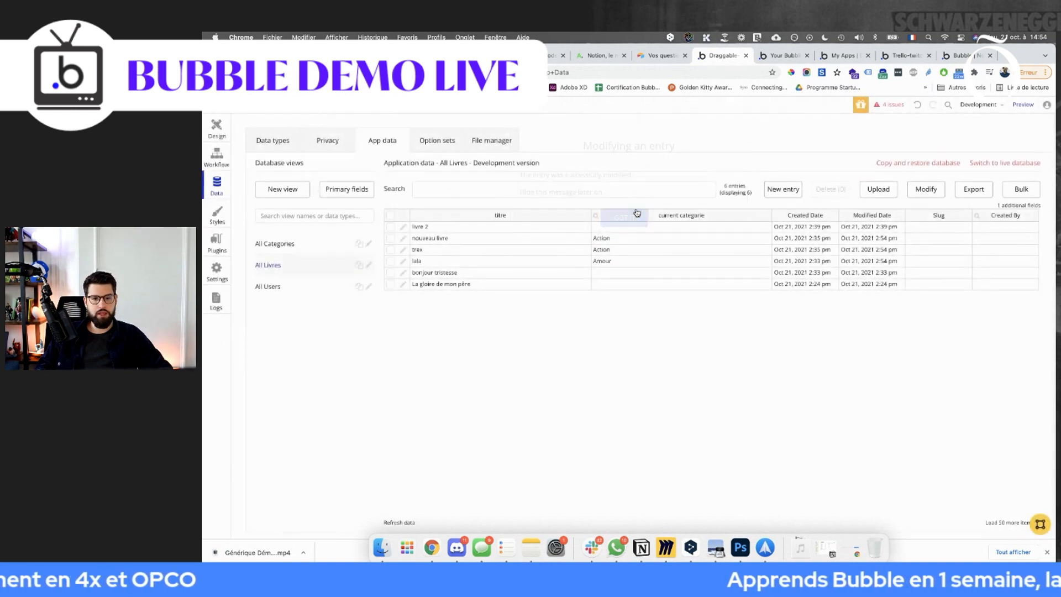
# Set the current categorie of the Livre entry titled livre 2 to Aventure and save the entry.
pyautogui.click(404, 229)
pyautogui.click(354, 171)
pyautogui.write('avent')
pyautogui.click(355, 188)
pyautogui.click(647, 261)
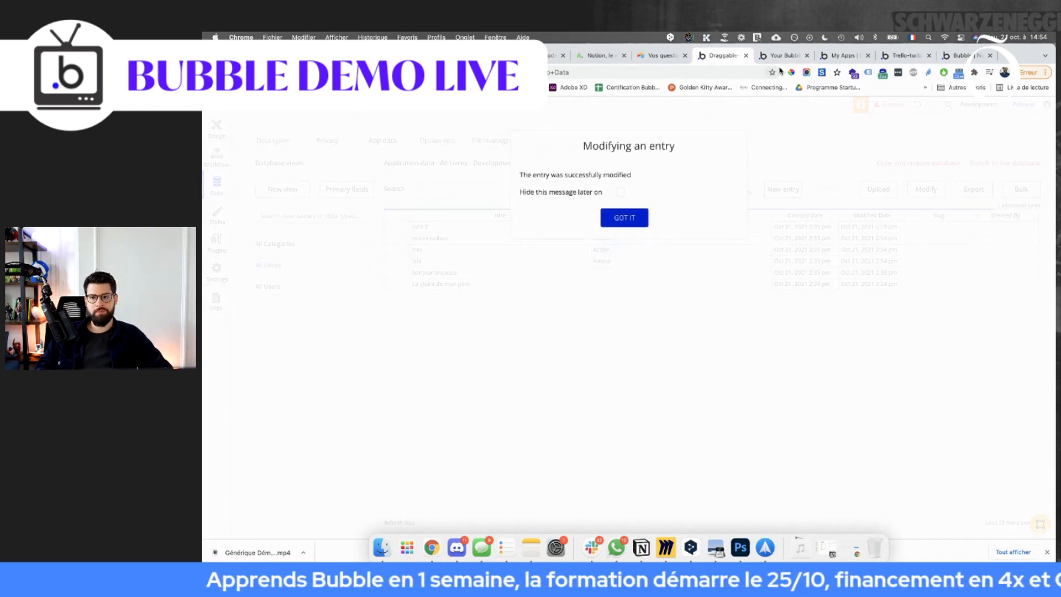
# Reload the app preview to check how the livres are distributed across the category columns, and return to the editor.
pyautogui.click(781, 57)
pyautogui.press('super+r')
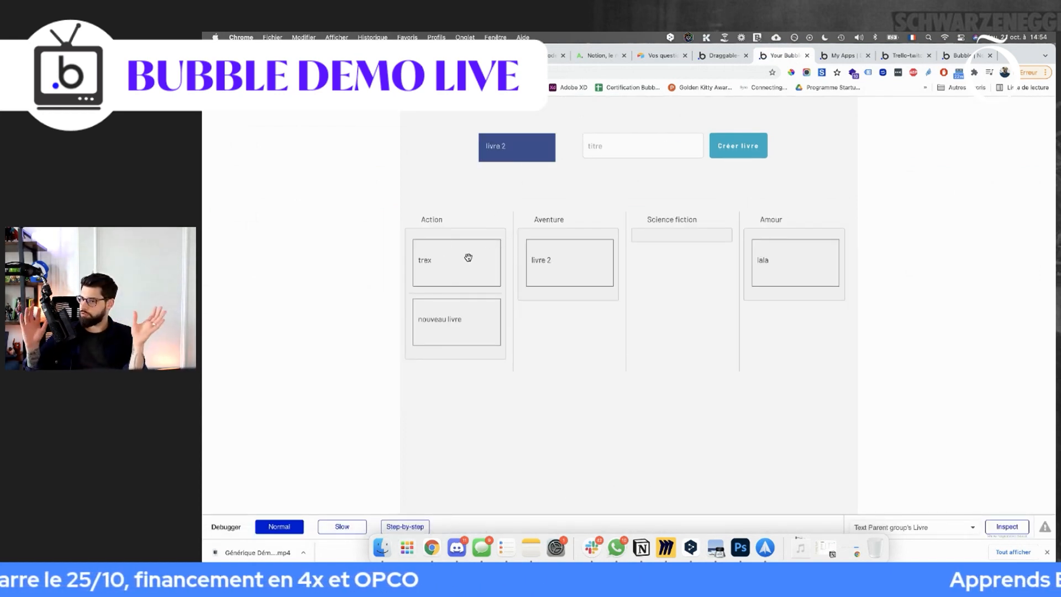
pyautogui.click(659, 139)
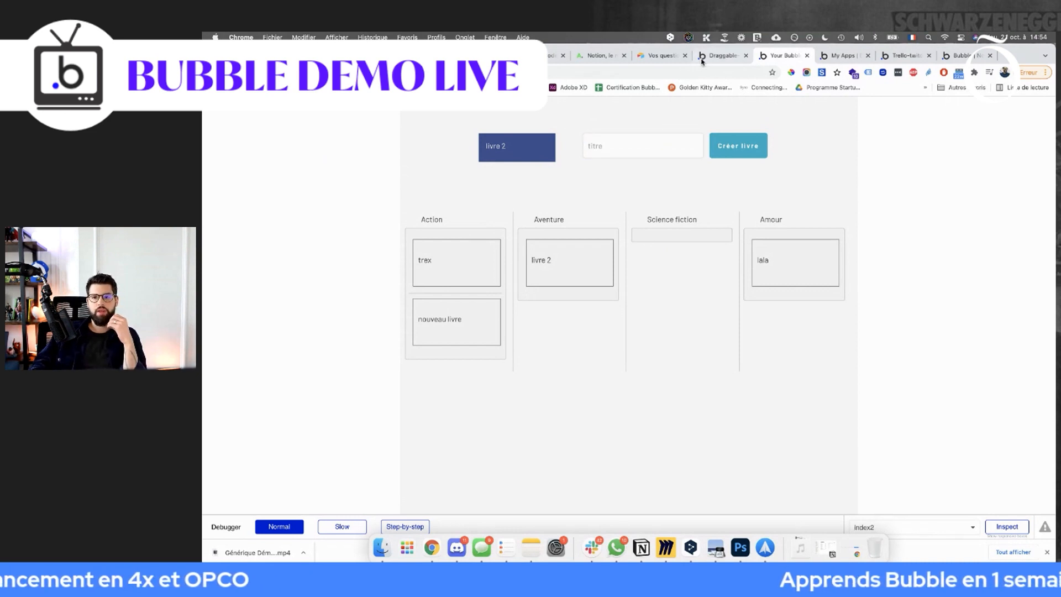
pyautogui.click(698, 56)
pyautogui.click(625, 217)
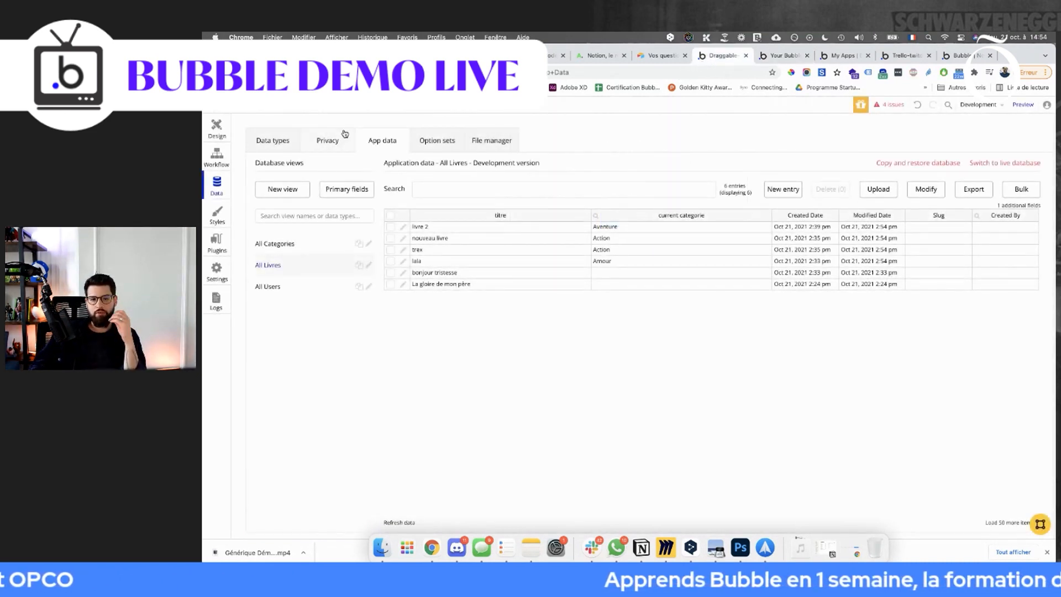
# Check the Livre drag/drop group's properties on the page and disable the blue DropArea Categorie drop workflow.
pyautogui.click(216, 128)
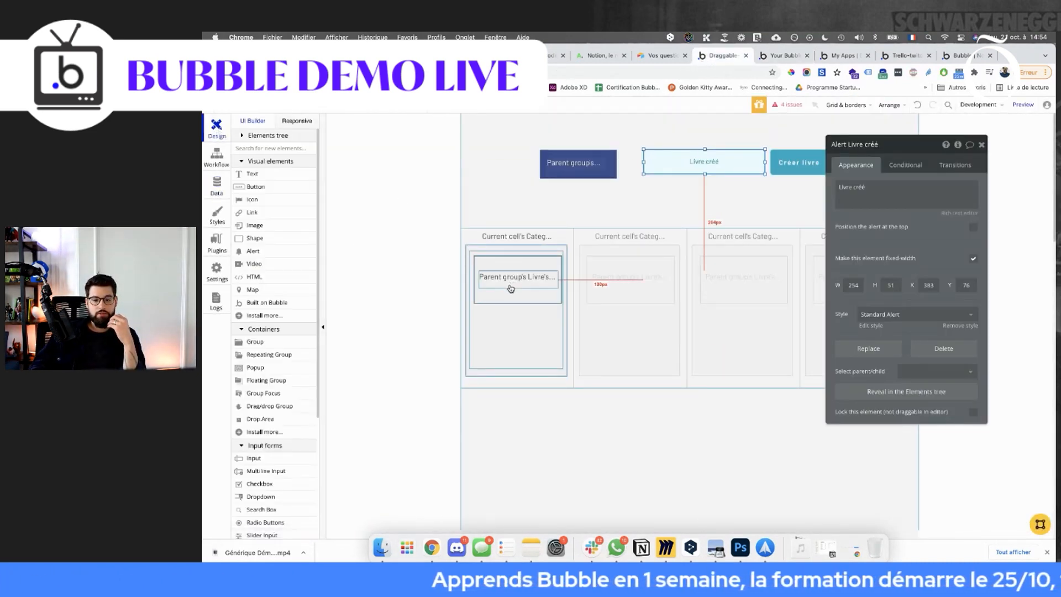
pyautogui.click(509, 293)
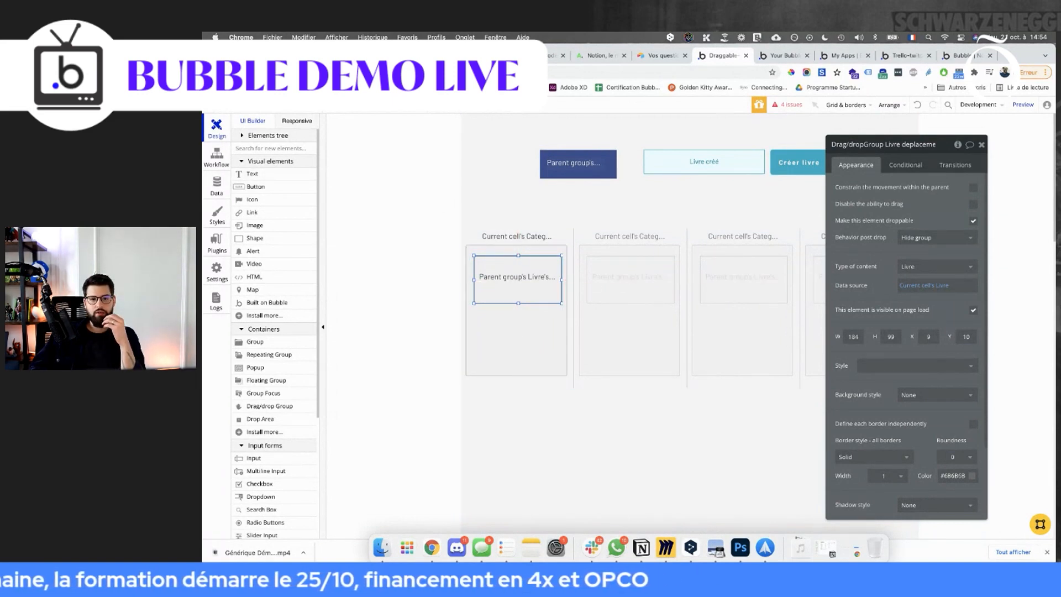
pyautogui.click(216, 159)
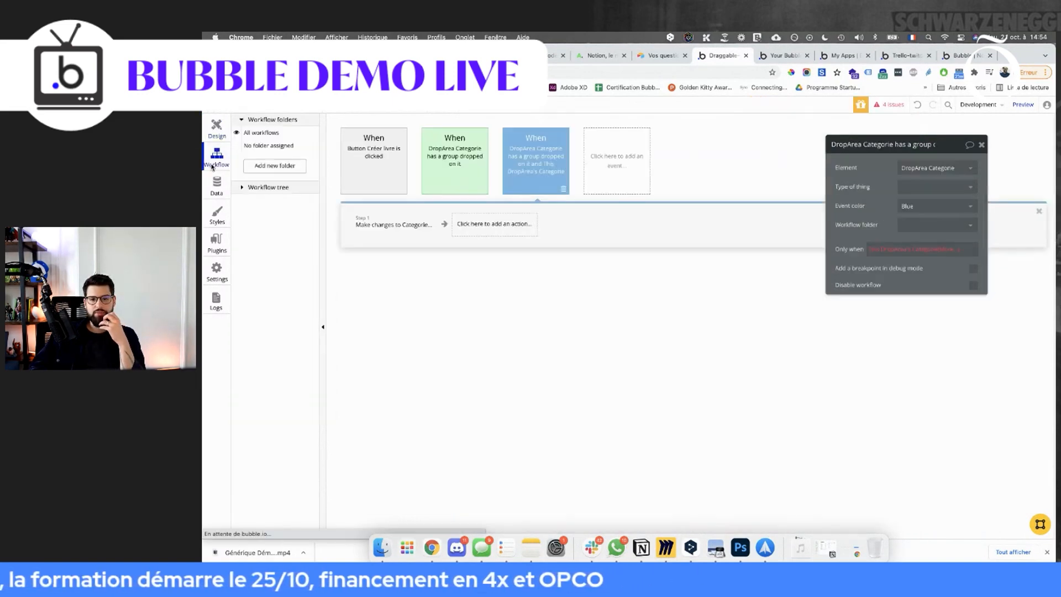
pyautogui.click(607, 158)
pyautogui.click(529, 172)
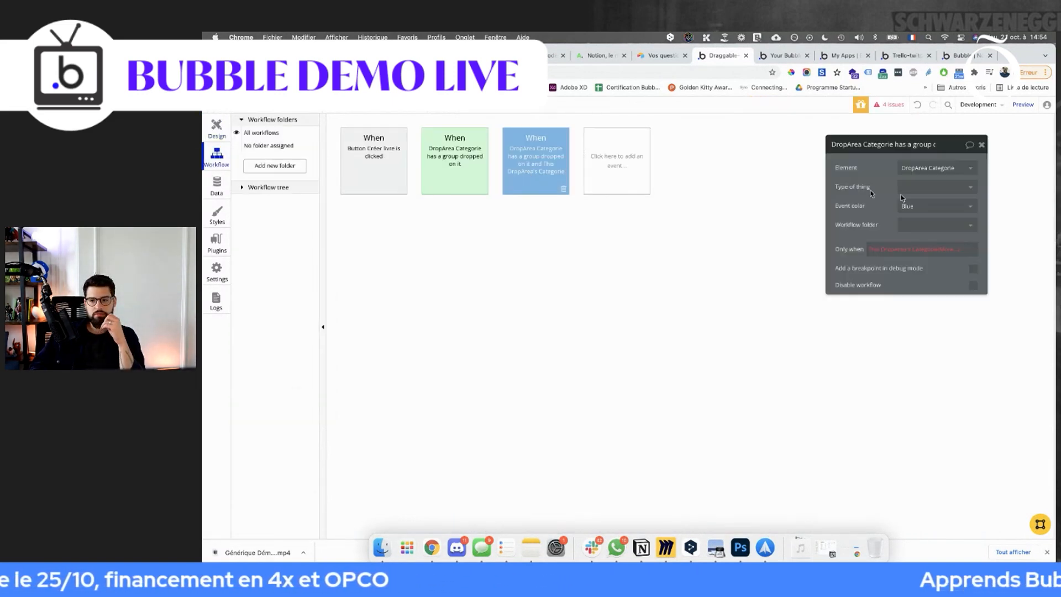
pyautogui.click(974, 287)
# Delete the Make changes to Categorie action from the green DropArea Categorie drop event.
pyautogui.click(453, 170)
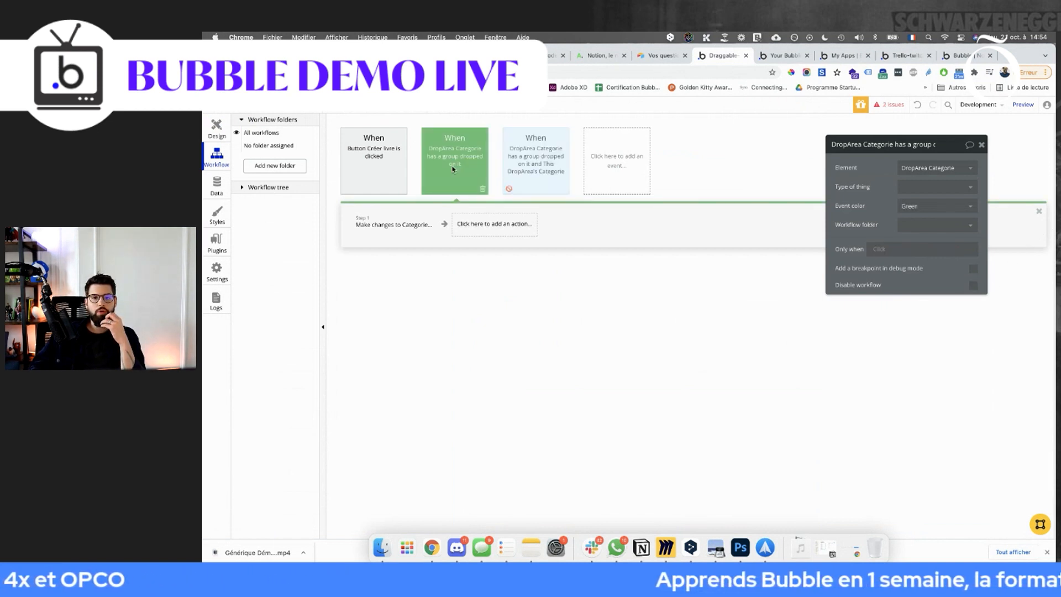
pyautogui.click(413, 233)
pyautogui.click(424, 235)
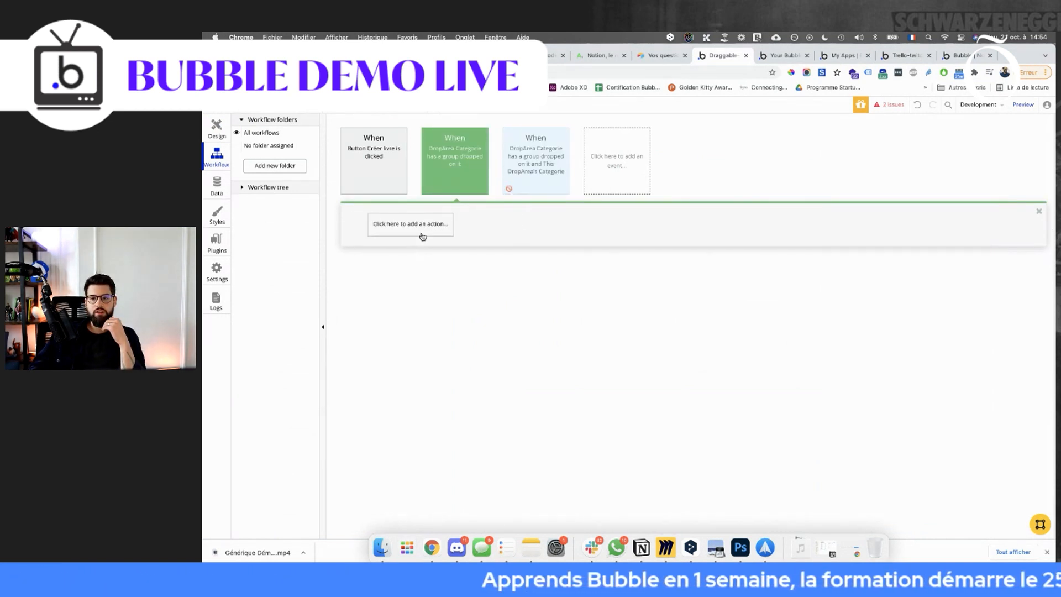
# Add a Make changes to thing action to the green DropArea Categorie drop event.
pyautogui.click(448, 184)
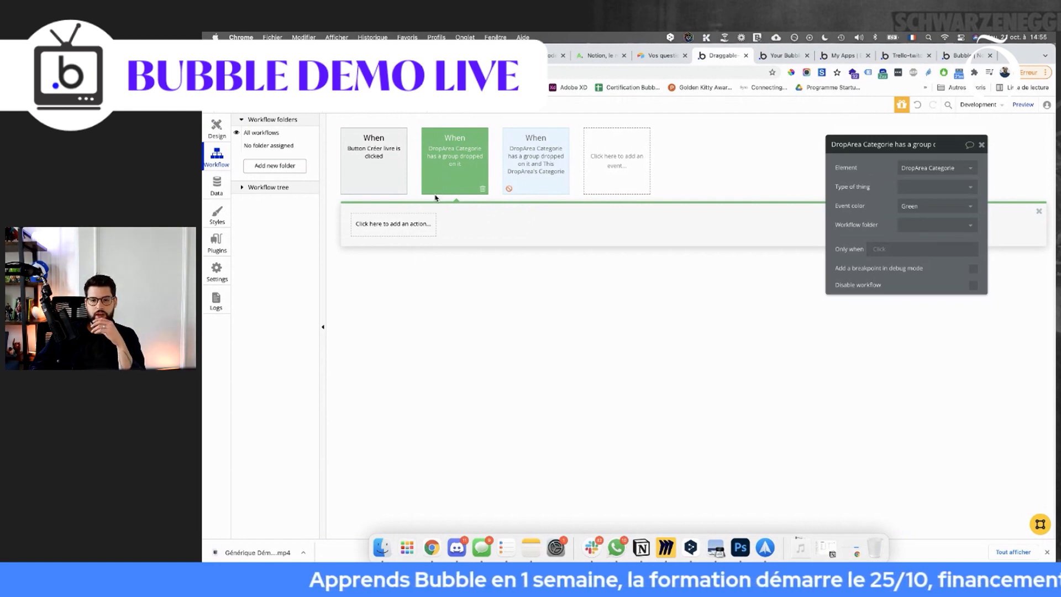
pyautogui.click(387, 226)
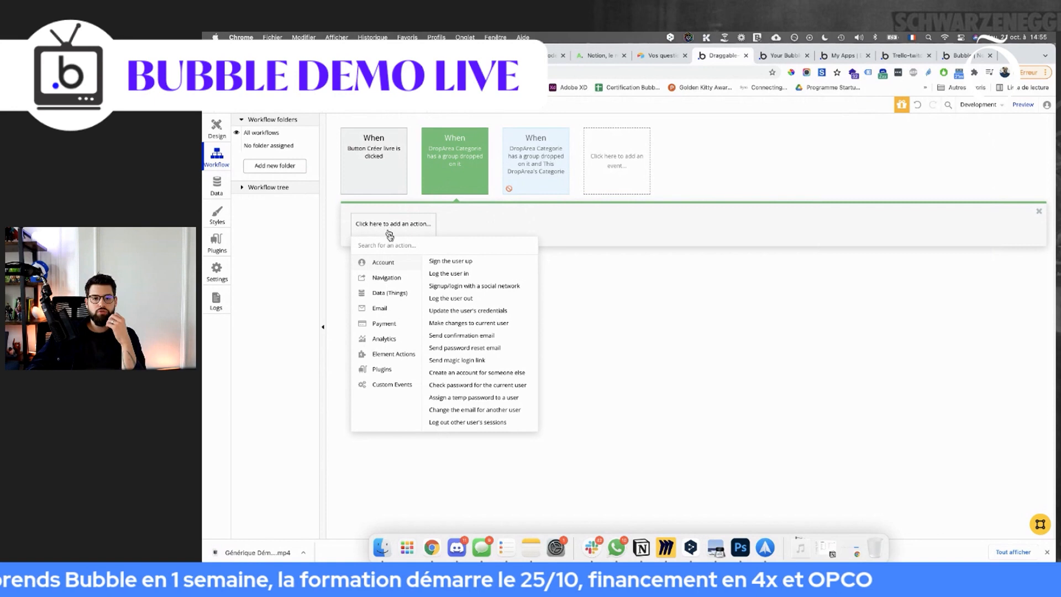
pyautogui.moveTo(391, 358)
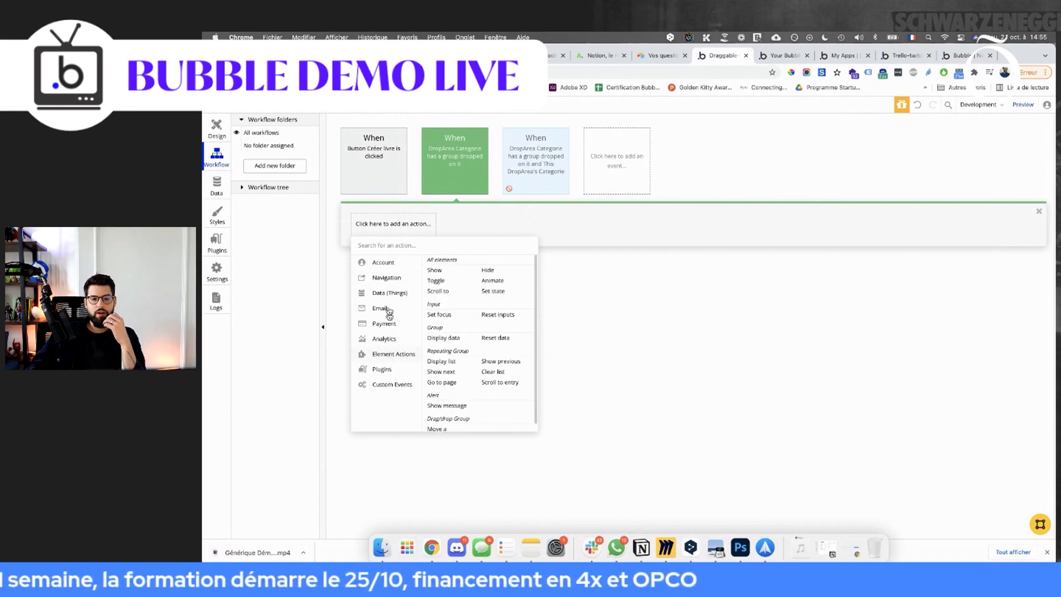
pyautogui.moveTo(390, 293)
pyautogui.click(440, 275)
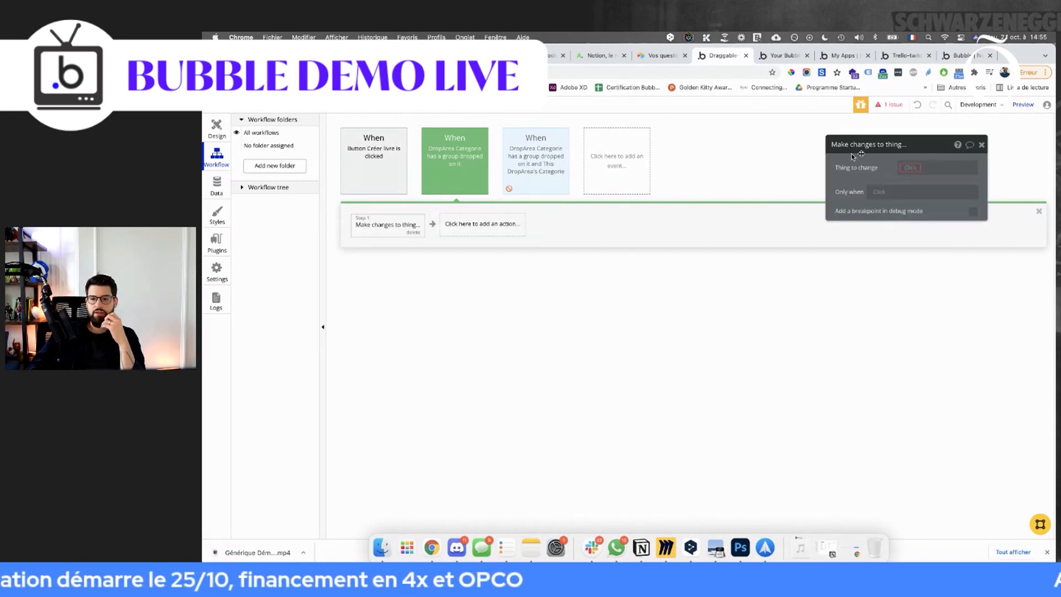
# Try This DropArea as the thing to change in the new action and clear the expression again.
pyautogui.click(919, 169)
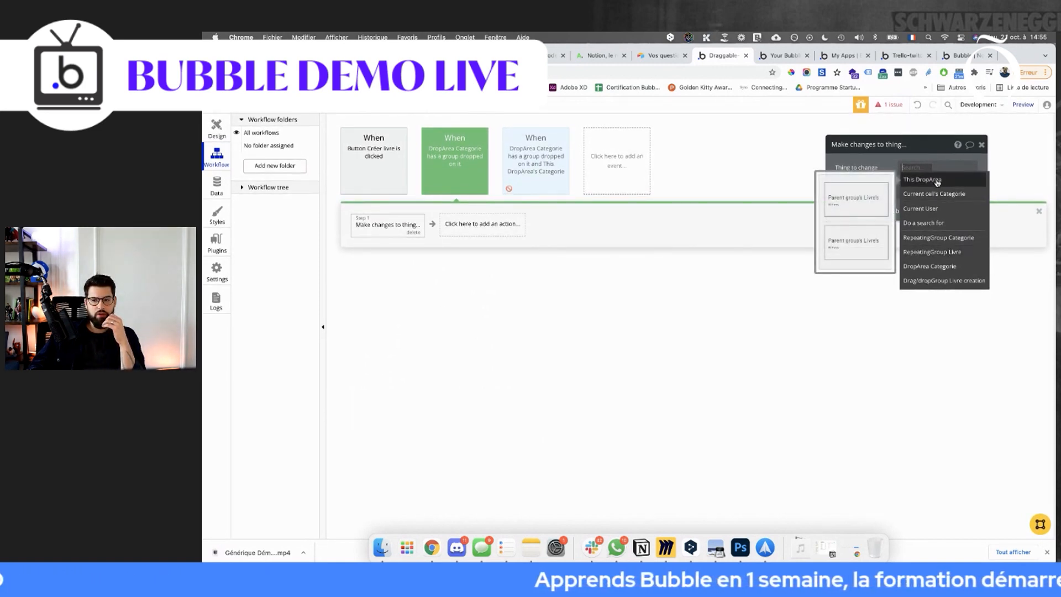
pyautogui.click(937, 181)
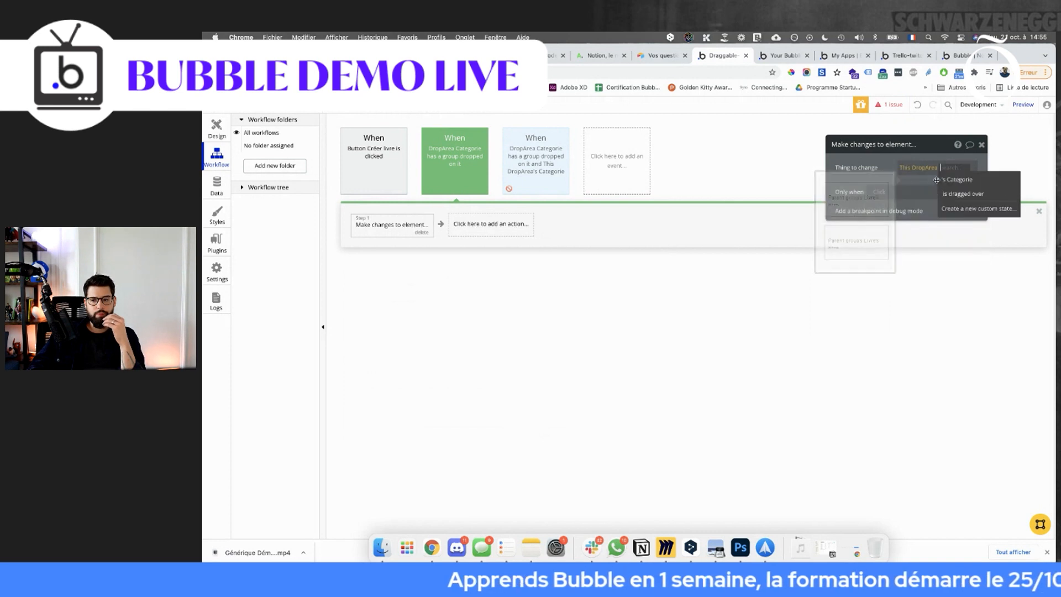
pyautogui.click(898, 168)
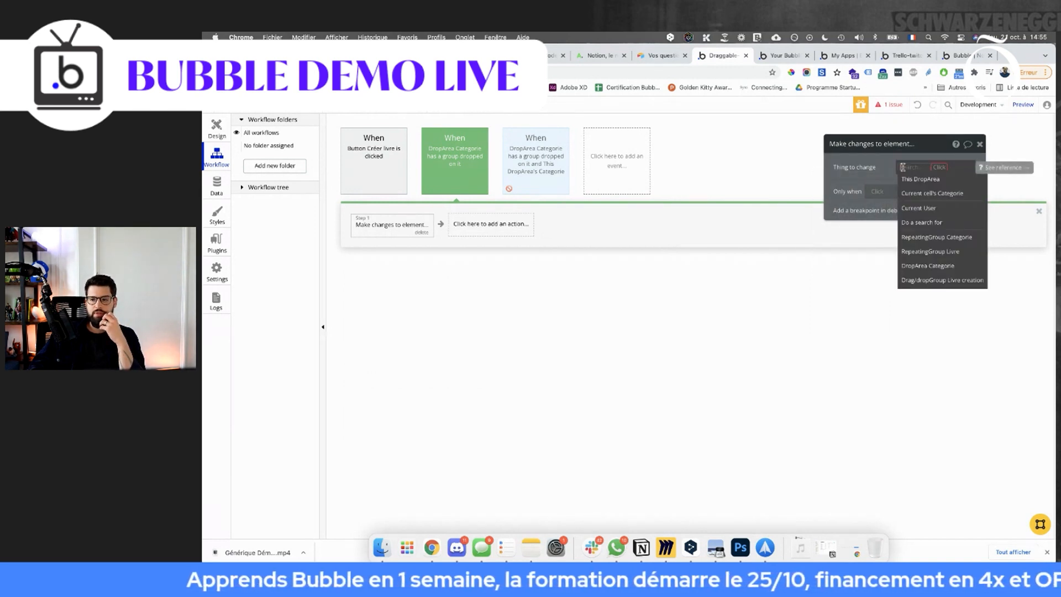
pyautogui.press('BackSpace')
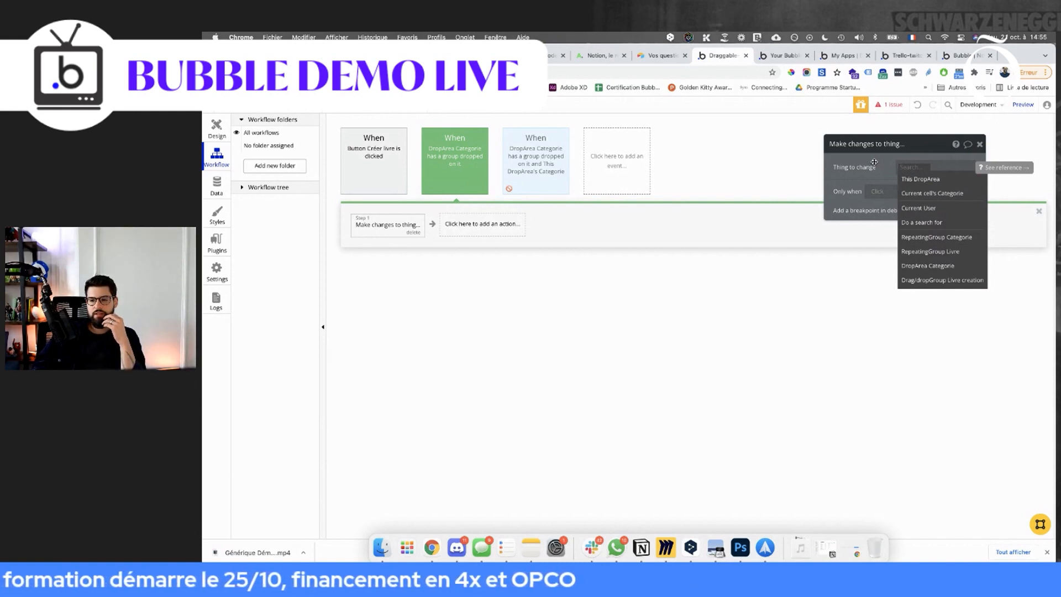
pyautogui.click(857, 188)
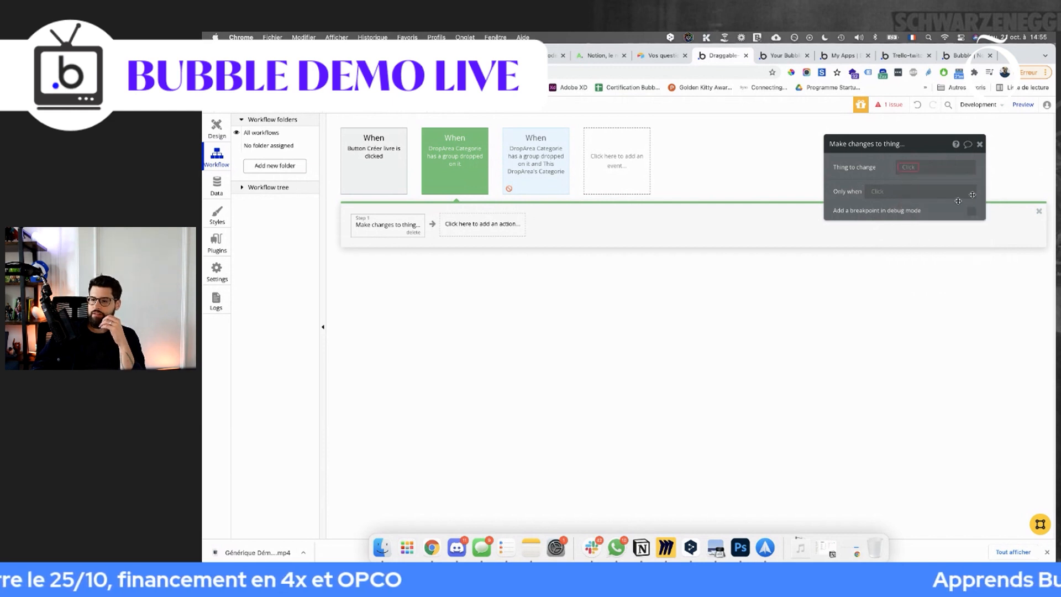
# Switch to the Trello example editor and examine the thing to change in its carte drop action.
pyautogui.click(784, 55)
pyautogui.click(829, 57)
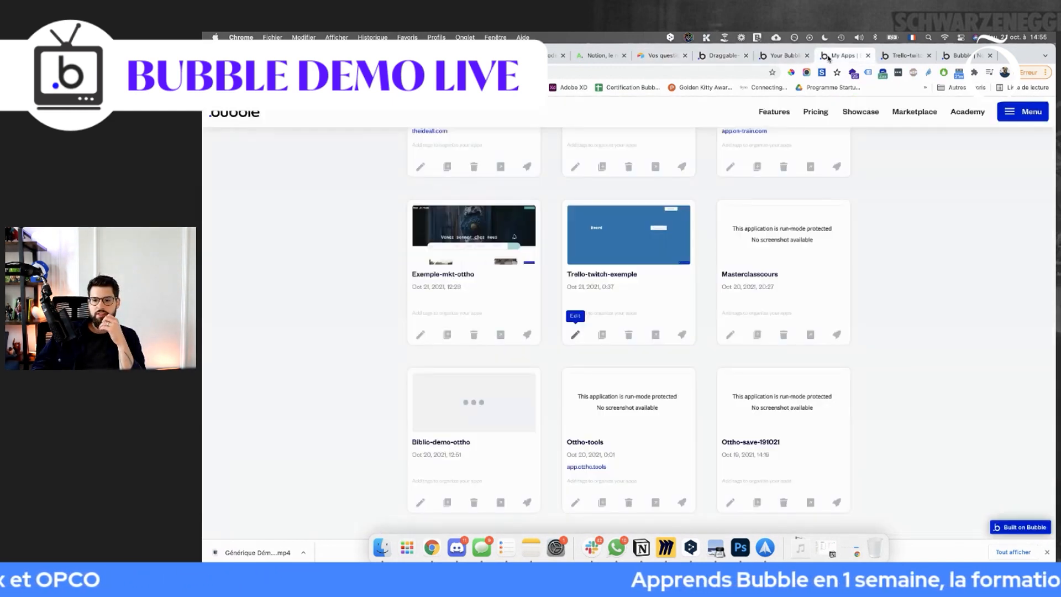
pyautogui.click(885, 56)
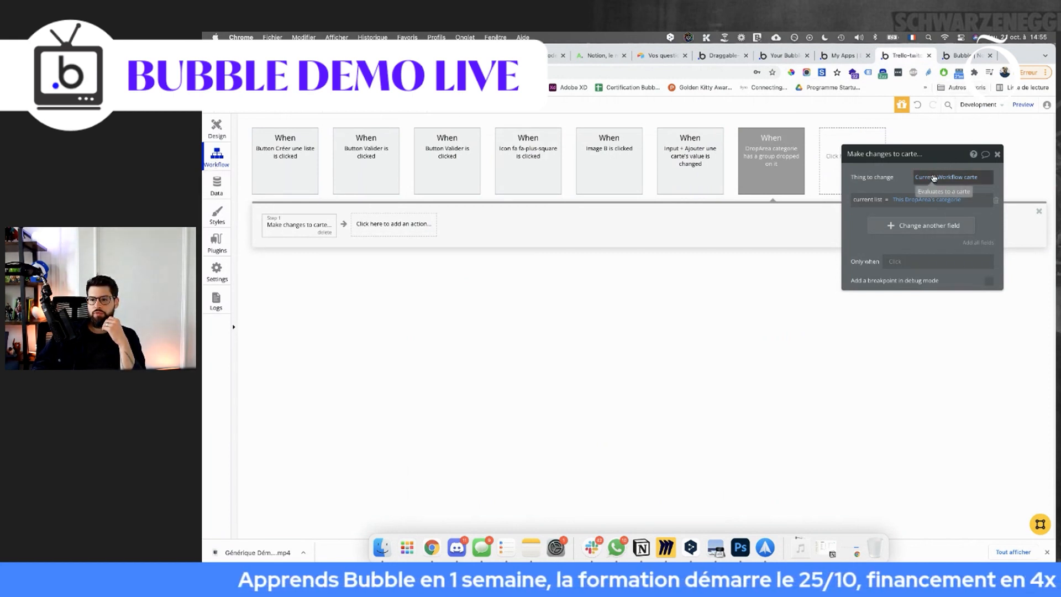
pyautogui.click(934, 178)
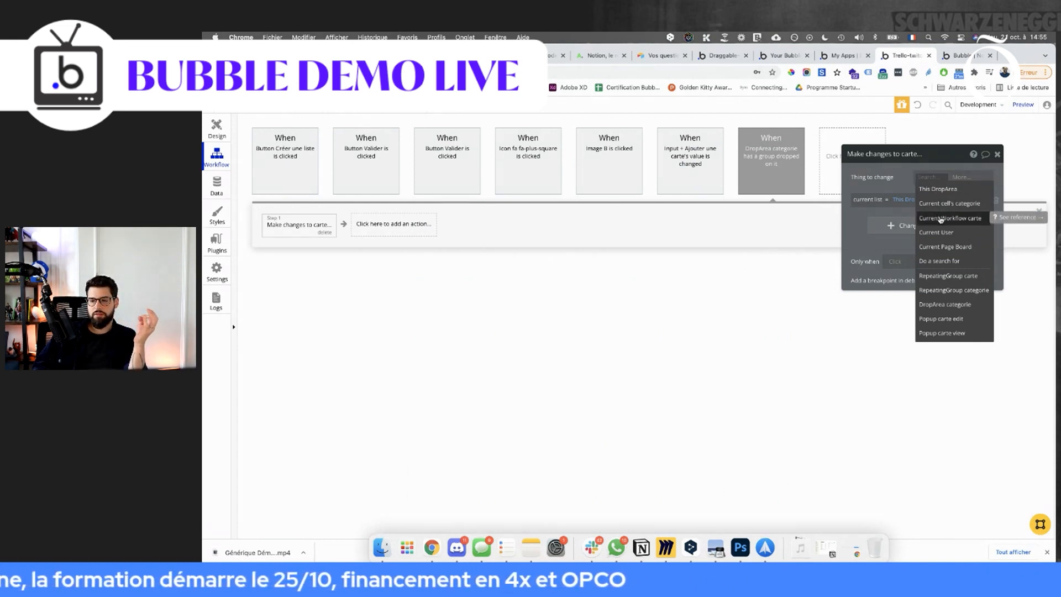
# Examine the card image and RepeatingGroup carte on the Trello example page and look through its list of elements.
pyautogui.click(217, 129)
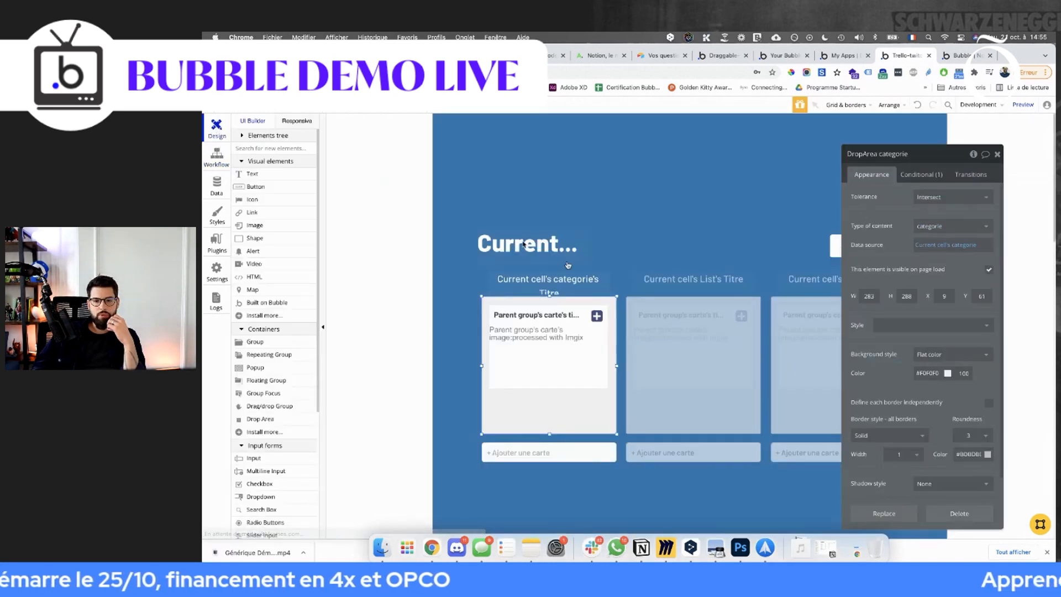
pyautogui.click(567, 371)
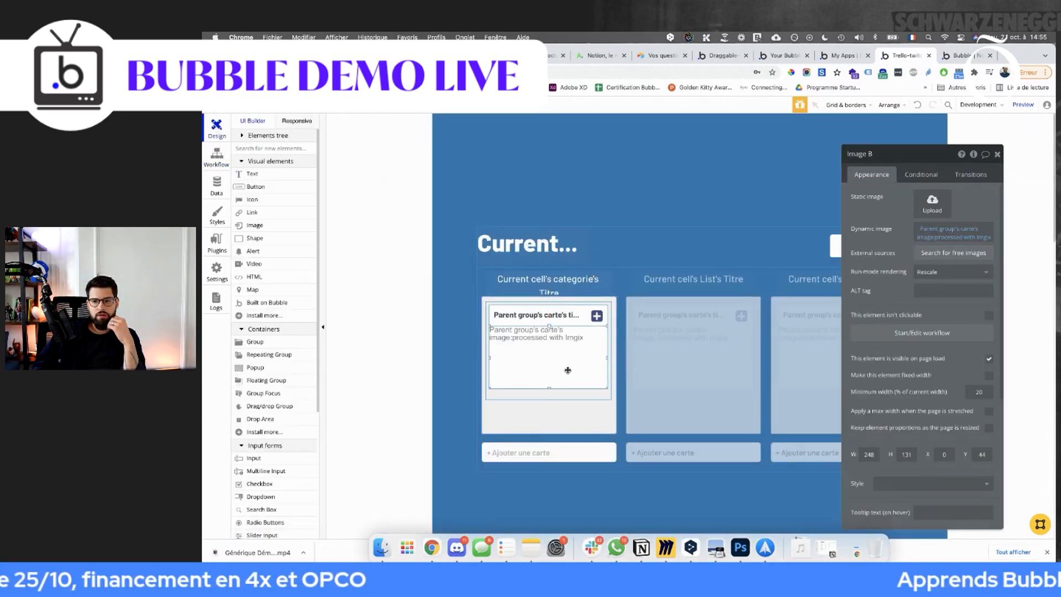
pyautogui.click(592, 398)
pyautogui.click(389, 105)
pyautogui.write('cur')
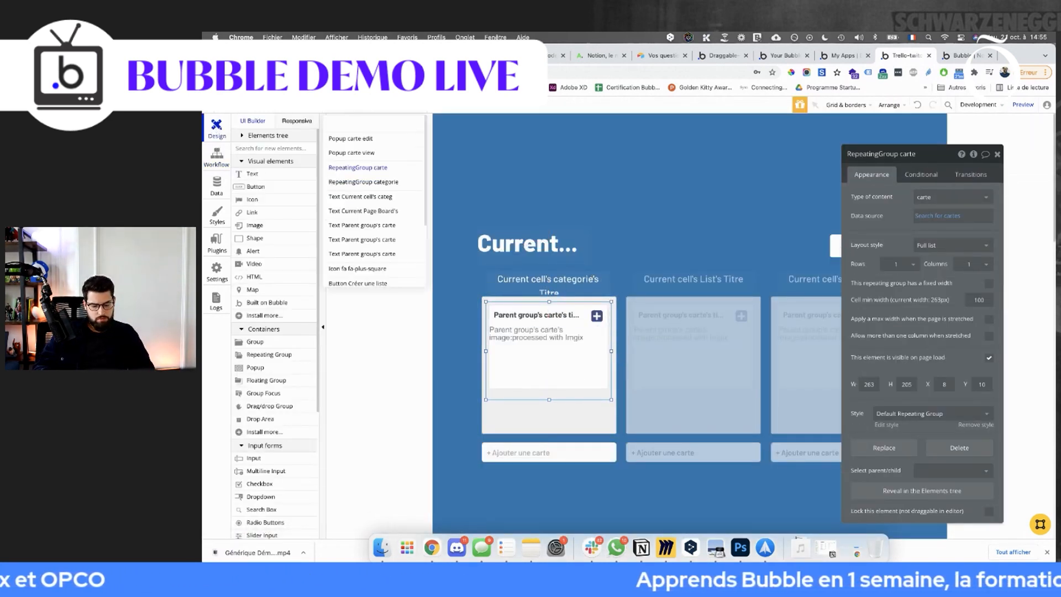
pyautogui.click(389, 105)
pyautogui.click(390, 105)
pyautogui.click(389, 105)
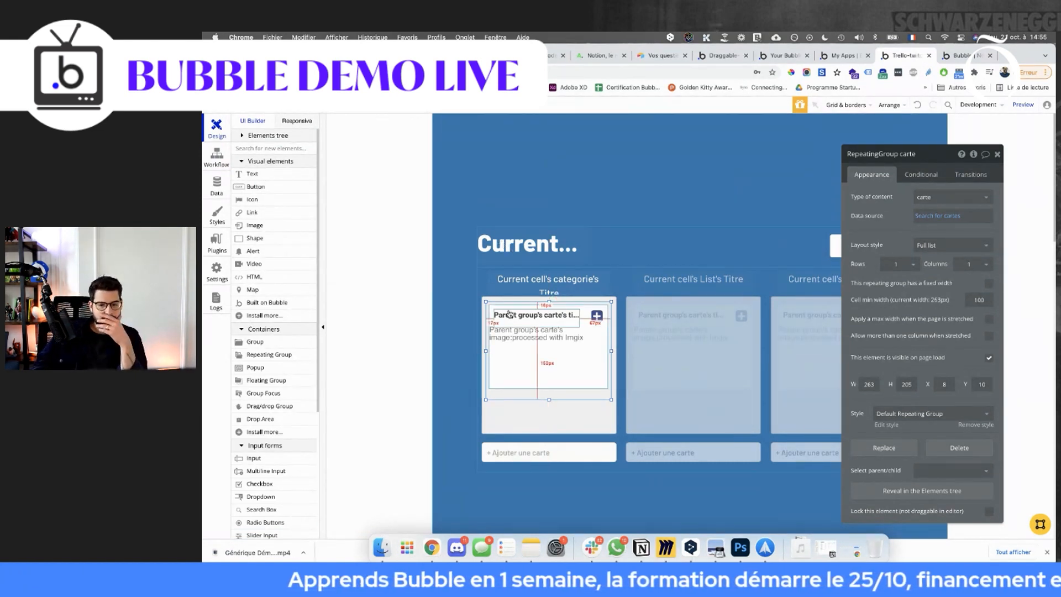
# Review the properties of DropArea categorie, the RepeatingGroup carte's search constraint and the Drag/dropGroup carte.
pyautogui.click(569, 409)
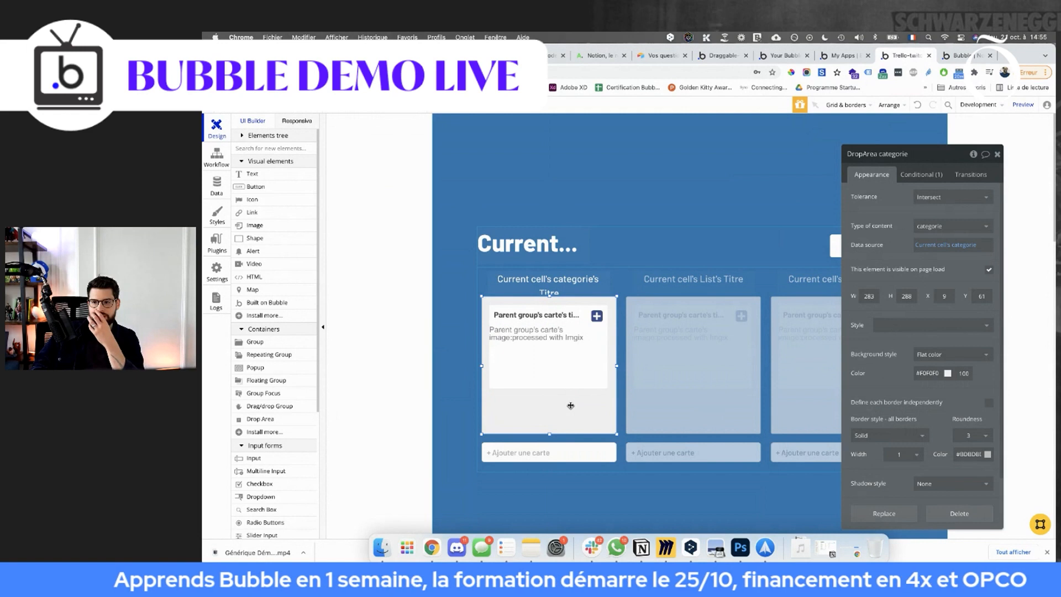
pyautogui.click(572, 398)
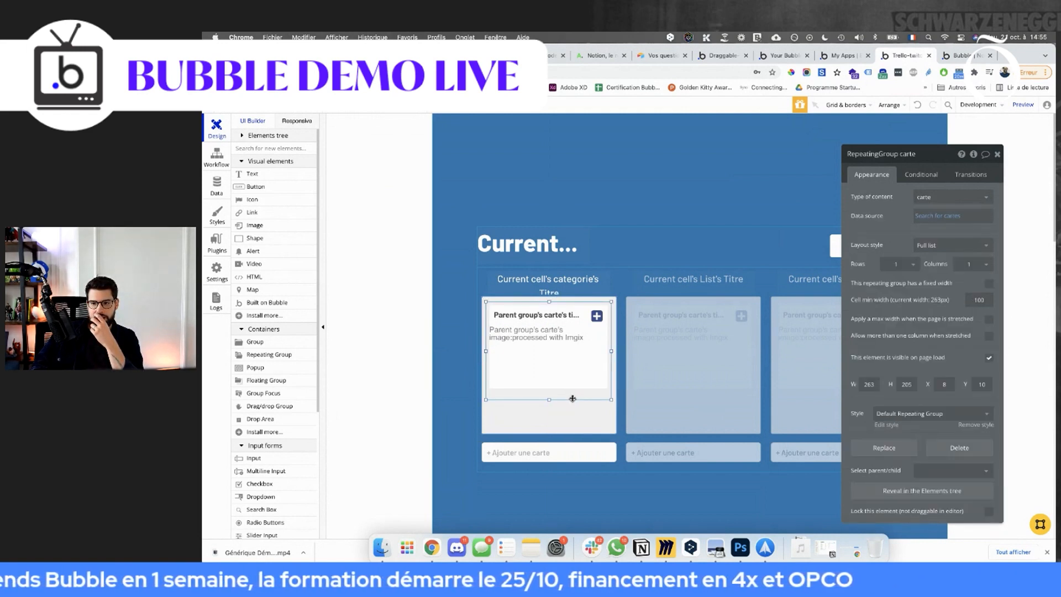
pyautogui.click(936, 219)
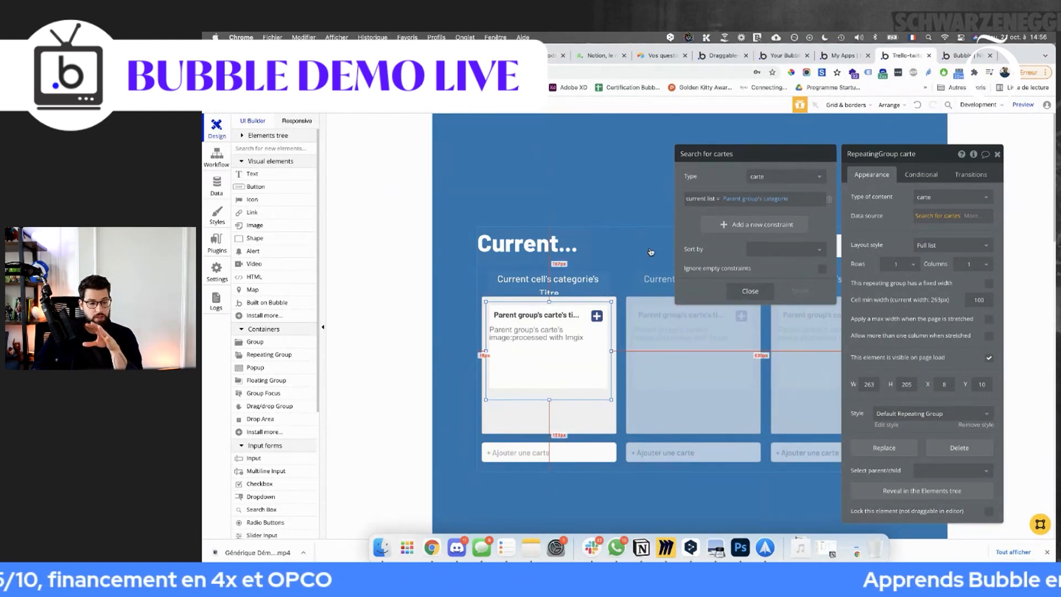
pyautogui.click(595, 326)
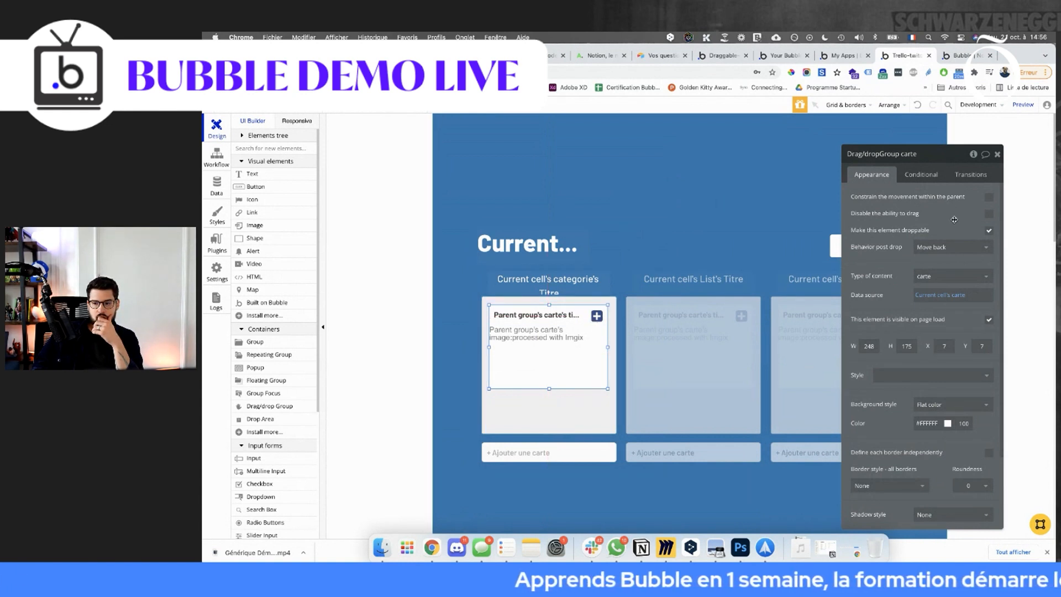
# Examine the properties of the Trello example's Drag/dropGroup carte, DropArea categorie and card image, and look through its list of elements.
pyautogui.scroll(-3, 954, 237)
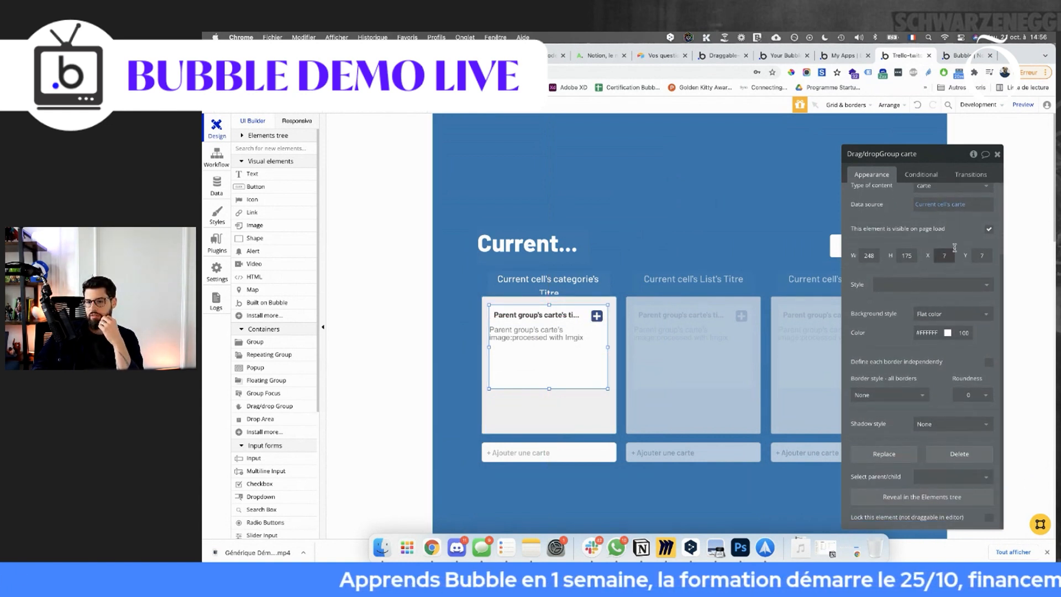
pyautogui.scroll(2, 954, 248)
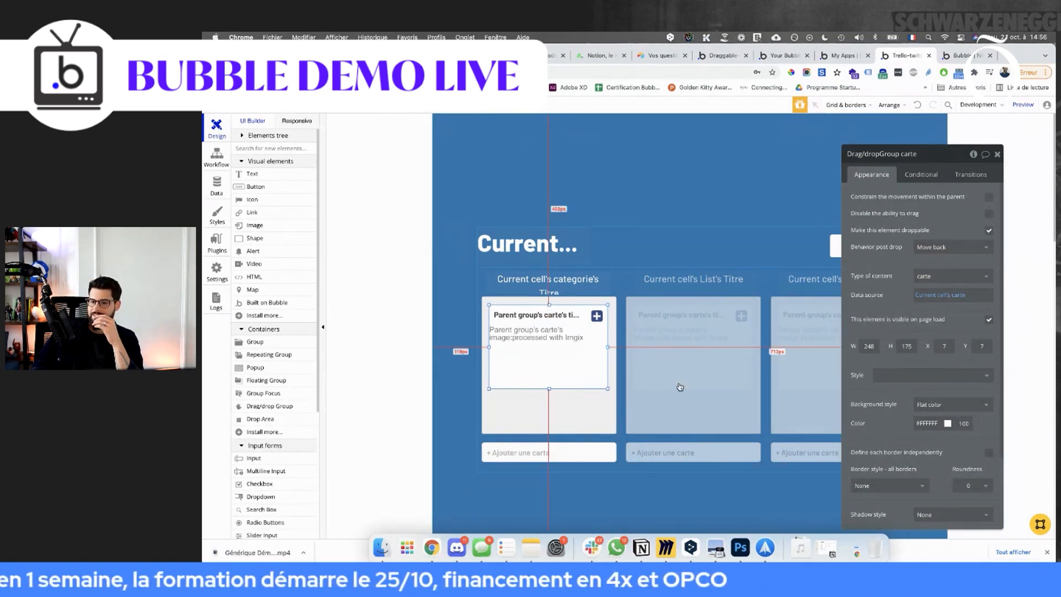
pyautogui.click(603, 441)
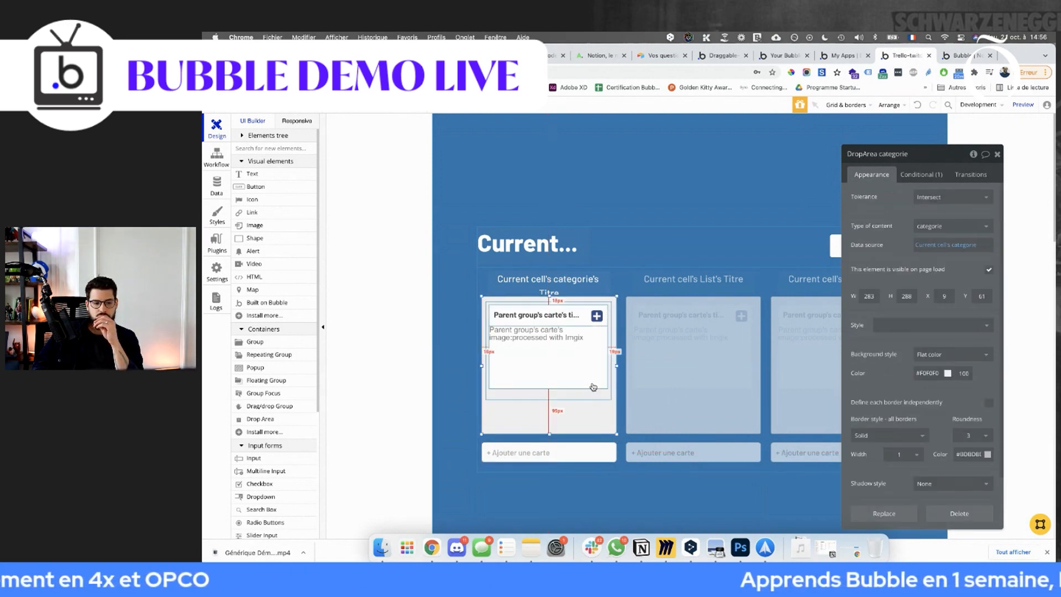
pyautogui.click(577, 371)
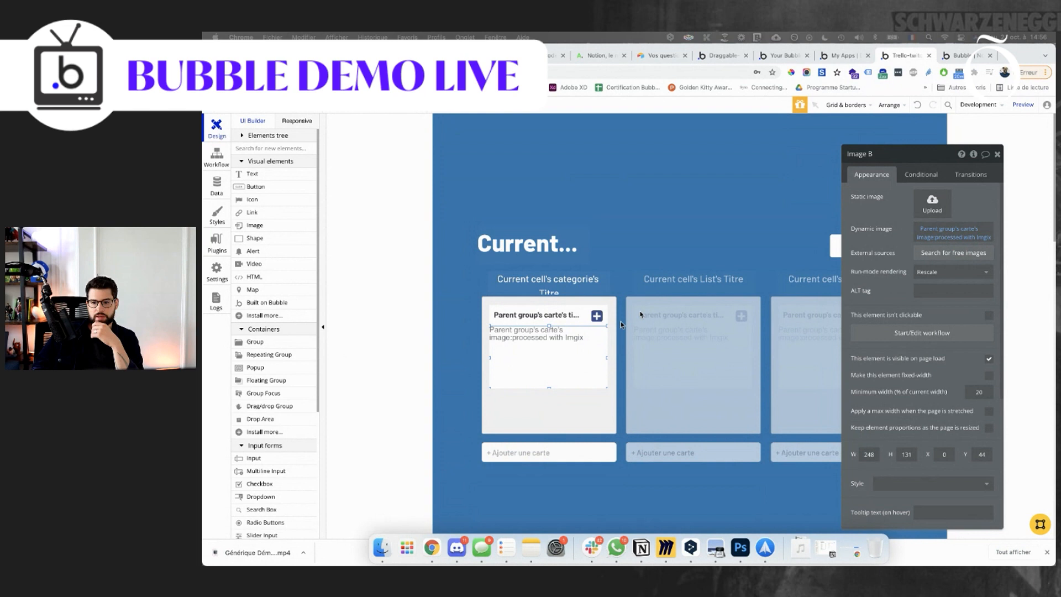
pyautogui.click(587, 410)
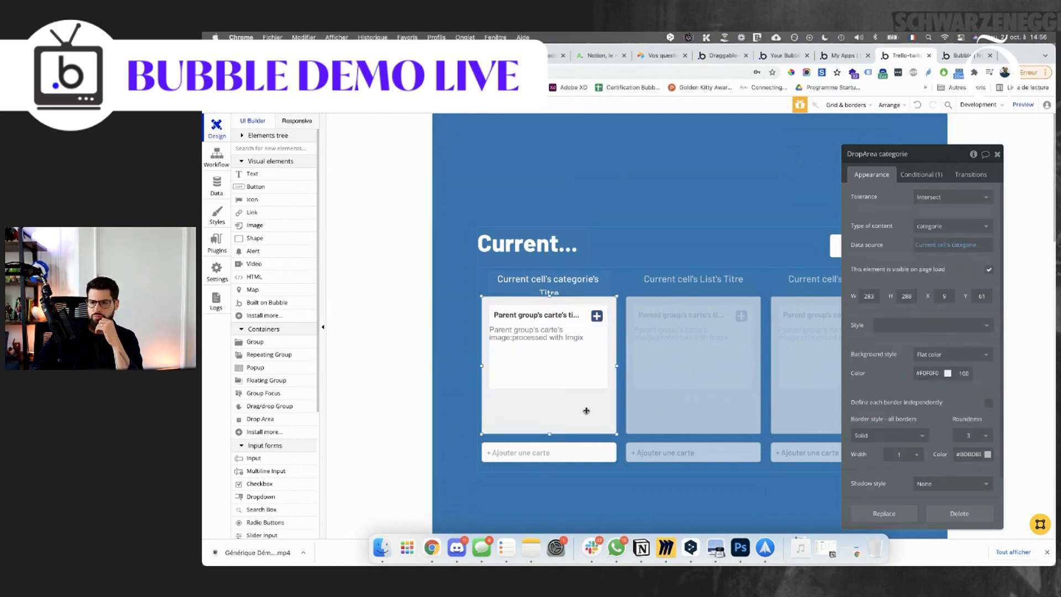
pyautogui.click(351, 105)
pyautogui.scroll(-4, 373, 235)
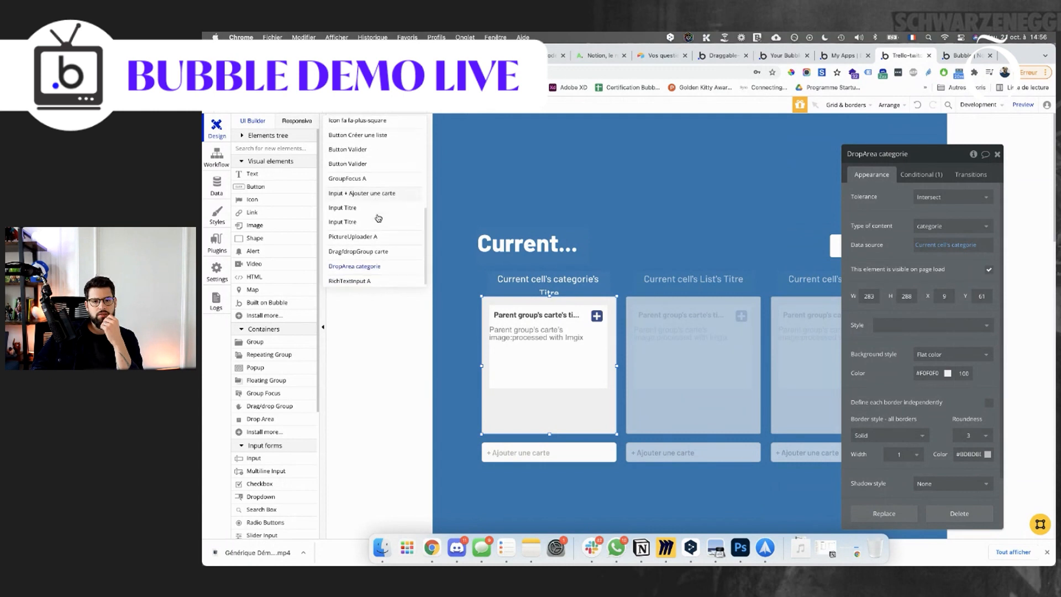
pyautogui.scroll(3, 378, 218)
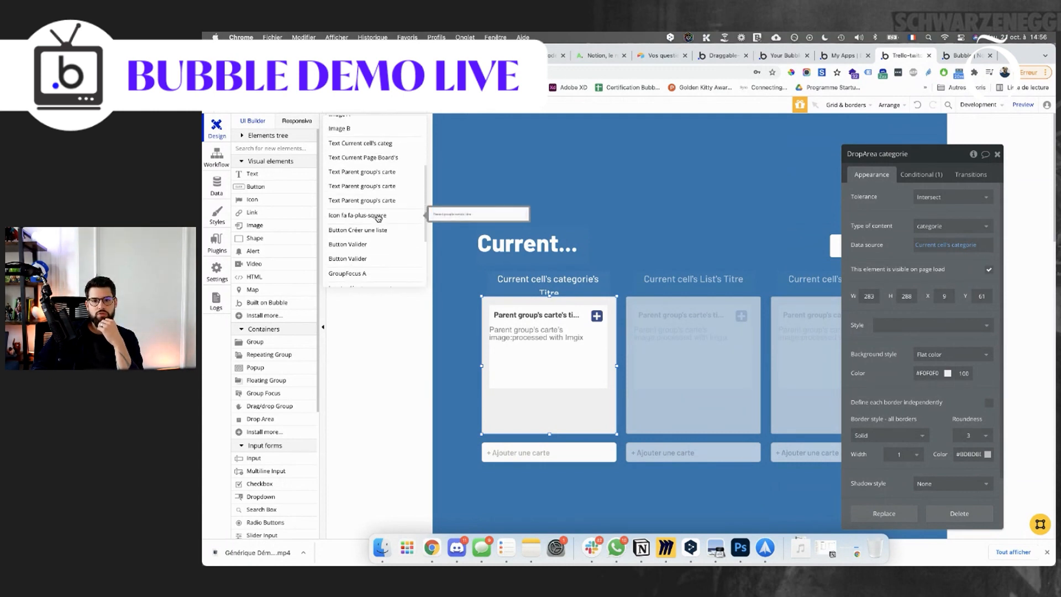
pyautogui.click(599, 367)
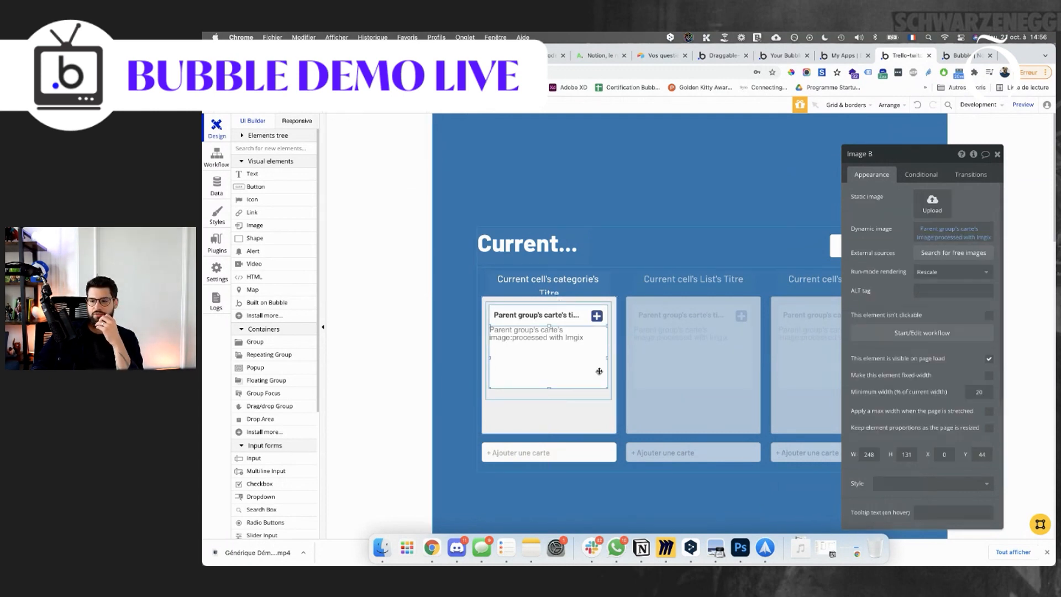
pyautogui.click(590, 326)
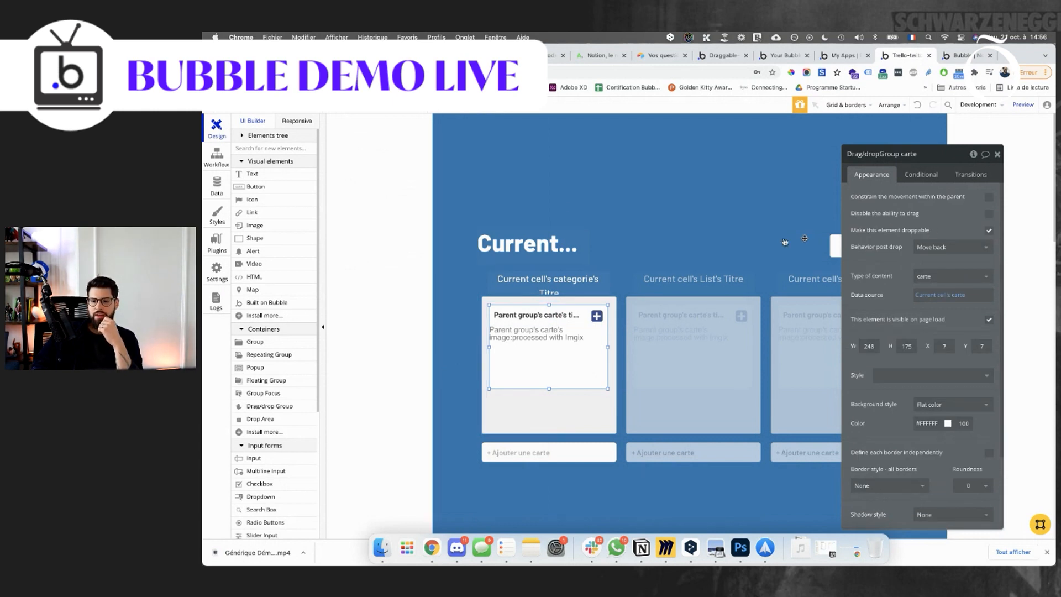
# Review each workflow event of the Trello example, through the one for a group dropped on DropArea categorie.
pyautogui.click(208, 160)
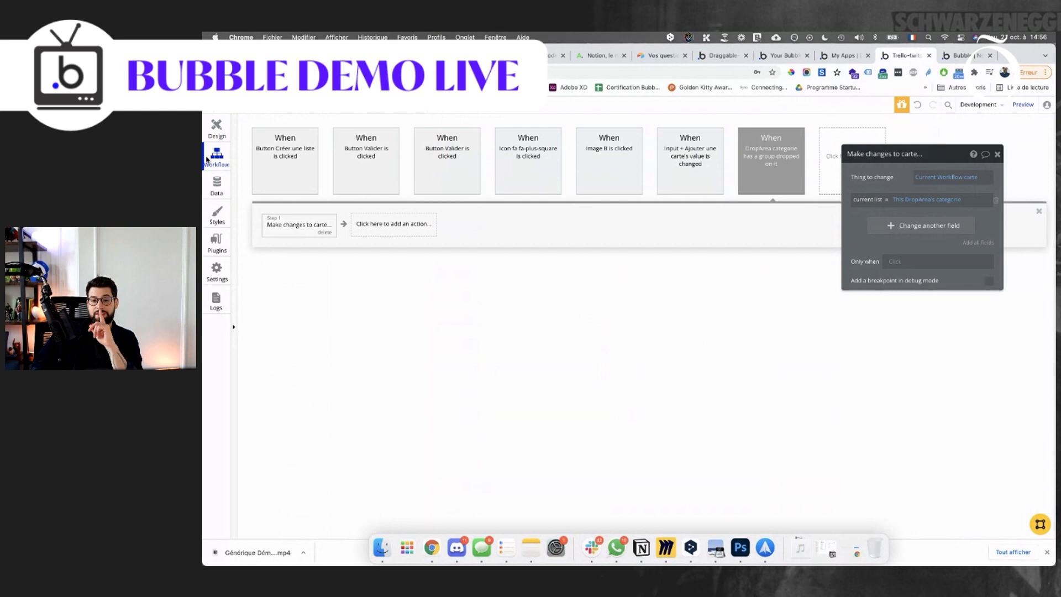
pyautogui.click(377, 176)
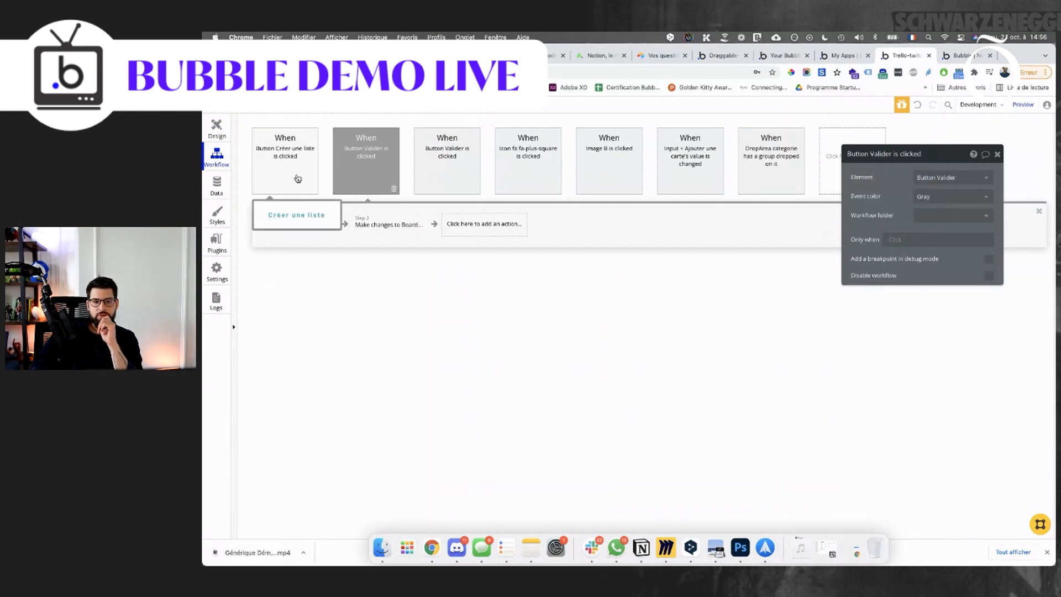
pyautogui.click(298, 179)
pyautogui.click(423, 178)
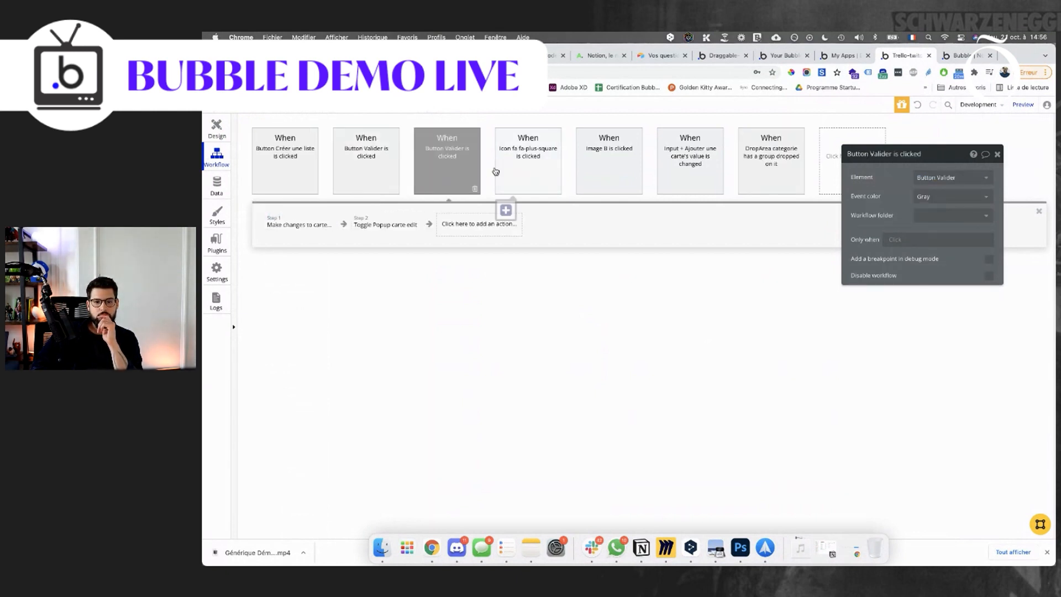
pyautogui.click(497, 172)
pyautogui.click(585, 166)
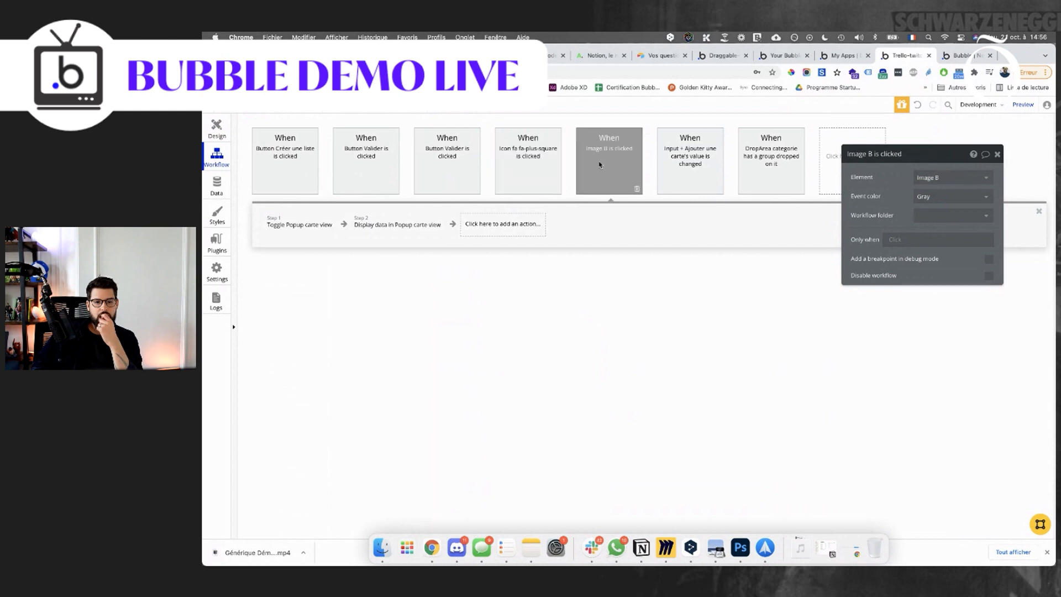
pyautogui.click(690, 162)
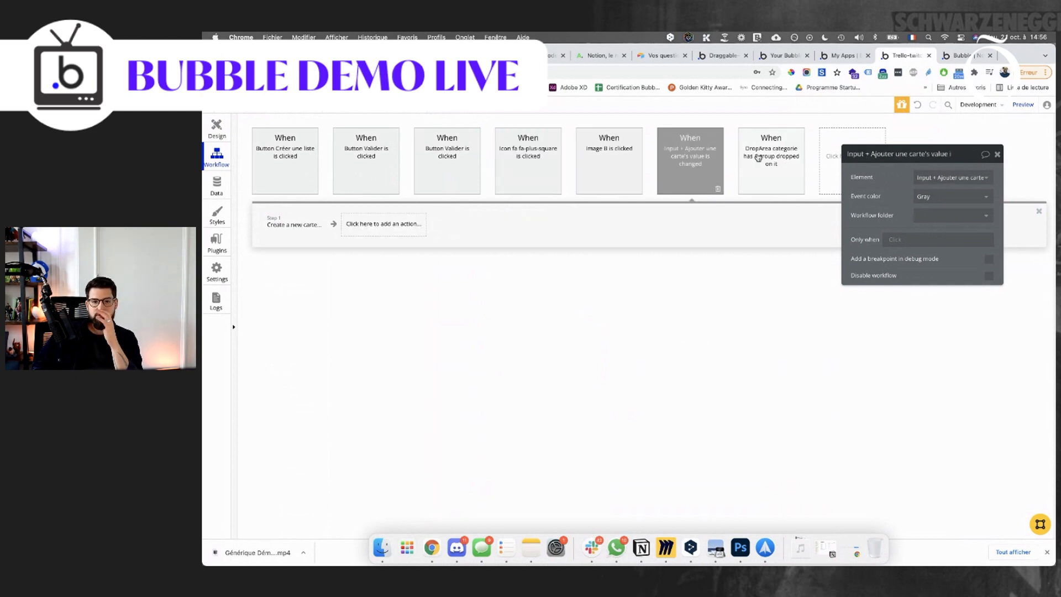
pyautogui.click(758, 158)
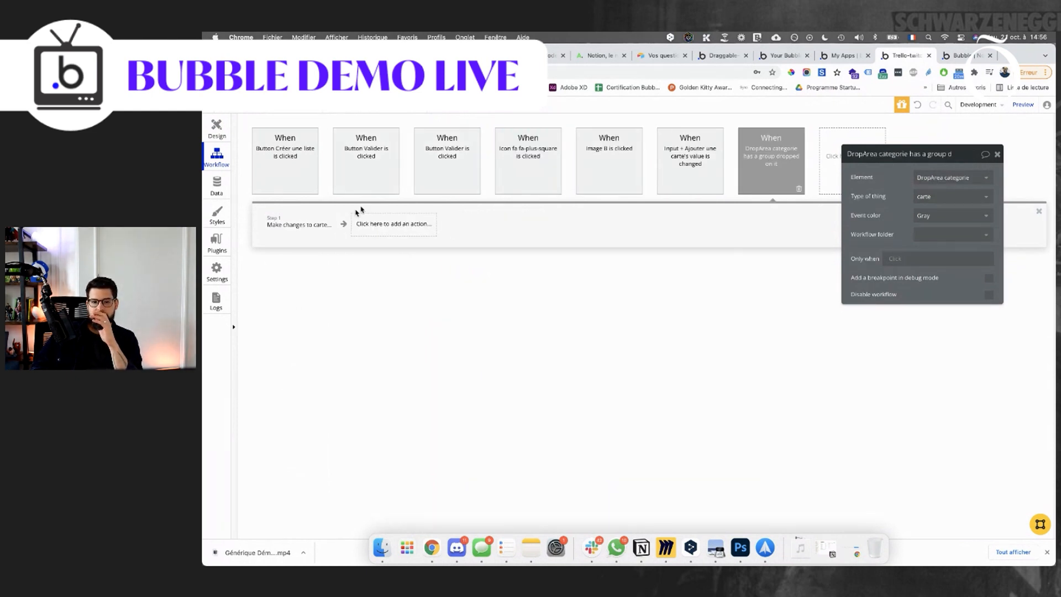
# Examine the thing to change in the carte drop action and read the Bubble reference on Current Workflow thing.
pyautogui.click(311, 227)
pyautogui.click(936, 176)
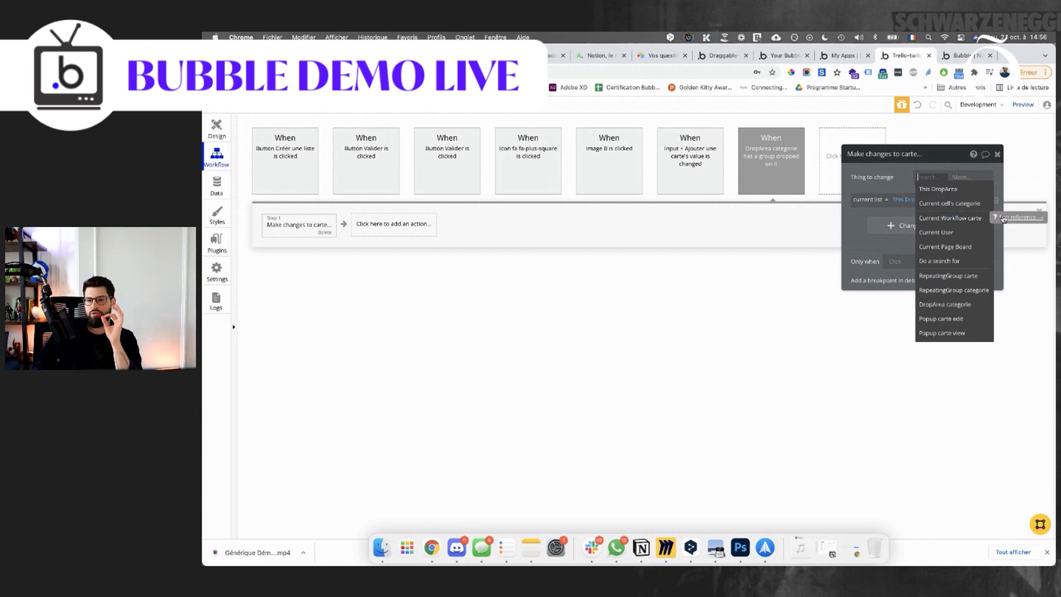
pyautogui.click(1003, 219)
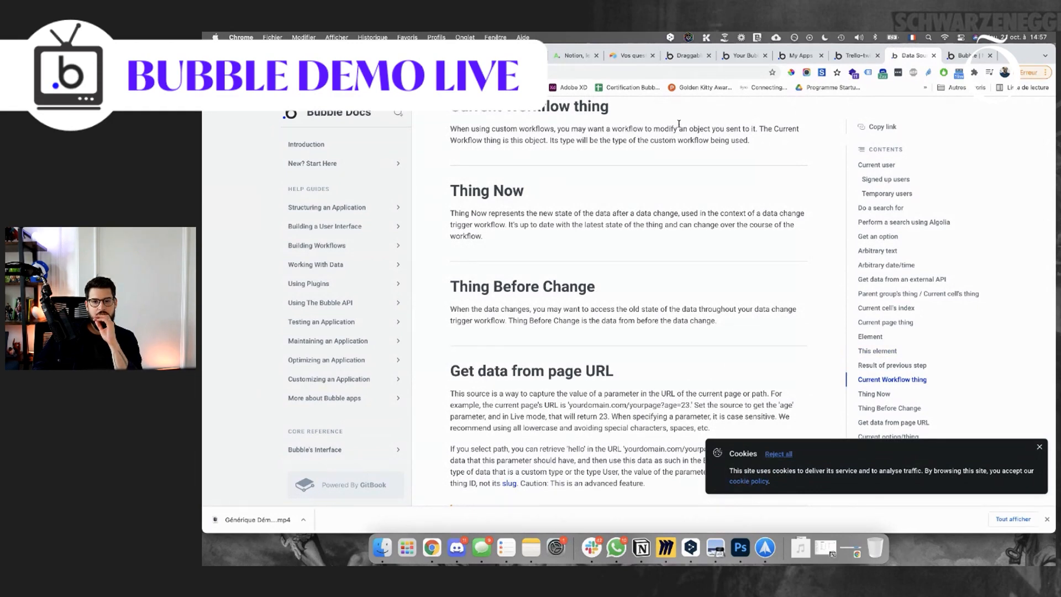
pyautogui.click(846, 58)
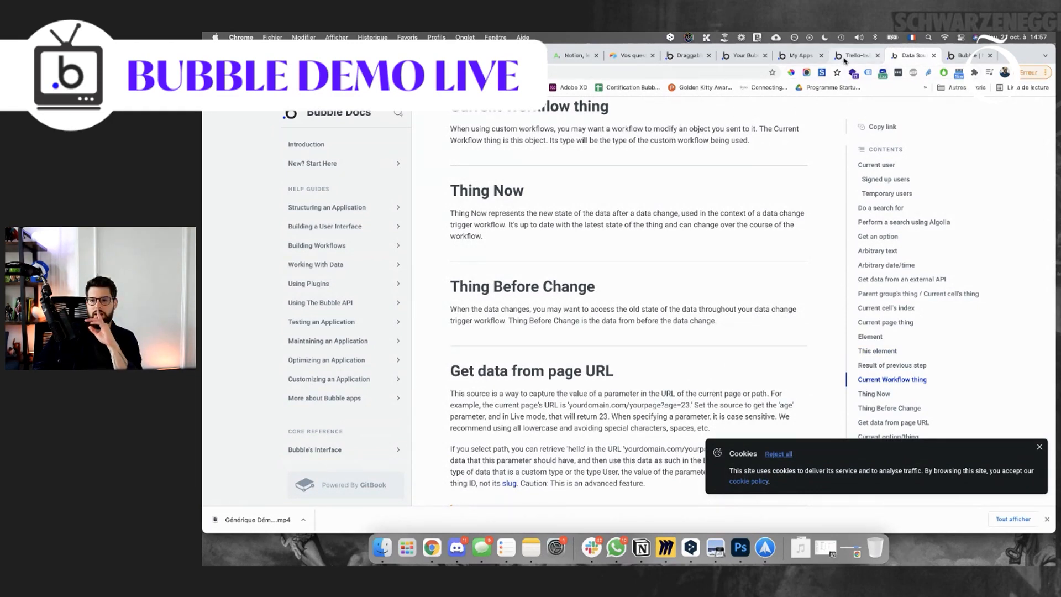
# Switch to the livres demo editor and view the available sources for the thing to change in its drop action.
pyautogui.click(801, 60)
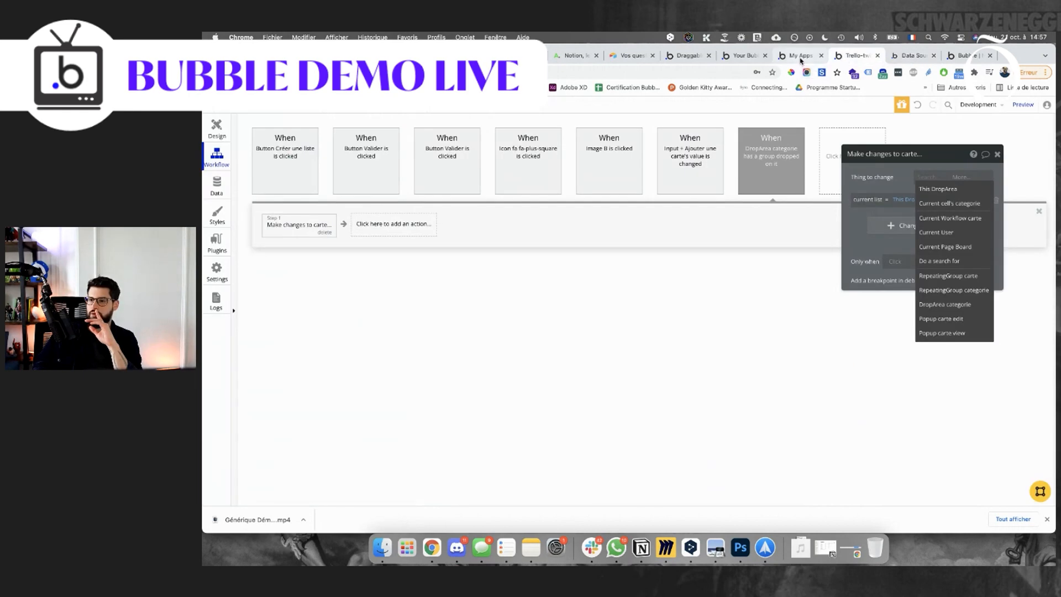
pyautogui.click(734, 63)
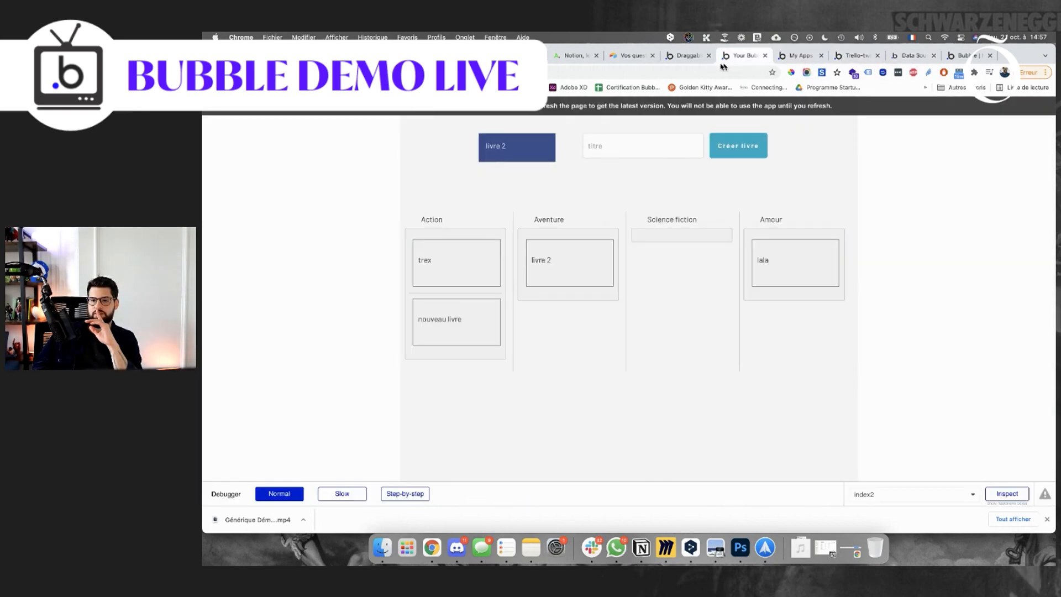
pyautogui.click(686, 61)
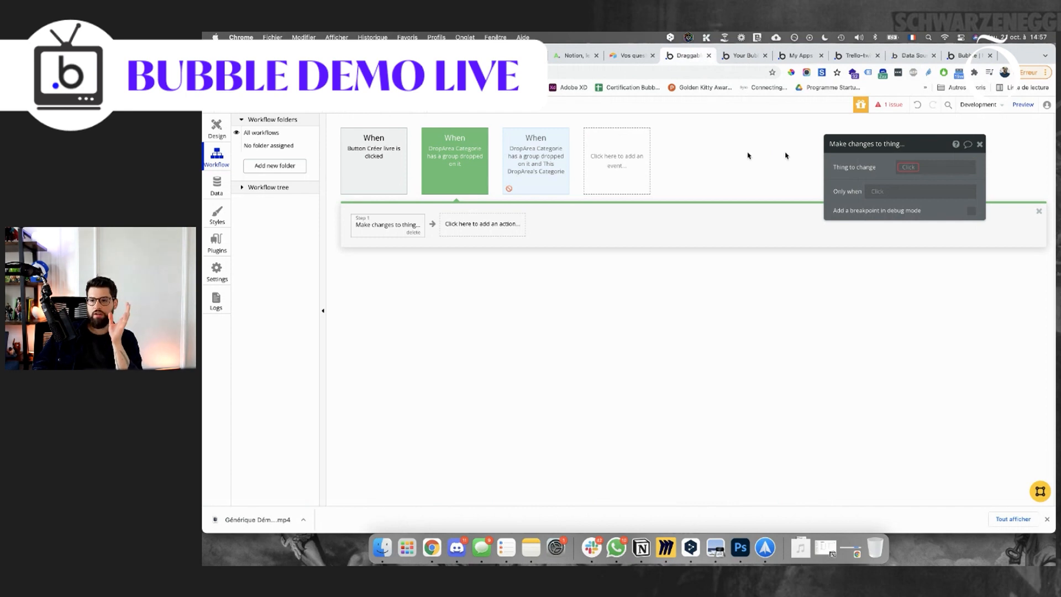
pyautogui.click(912, 166)
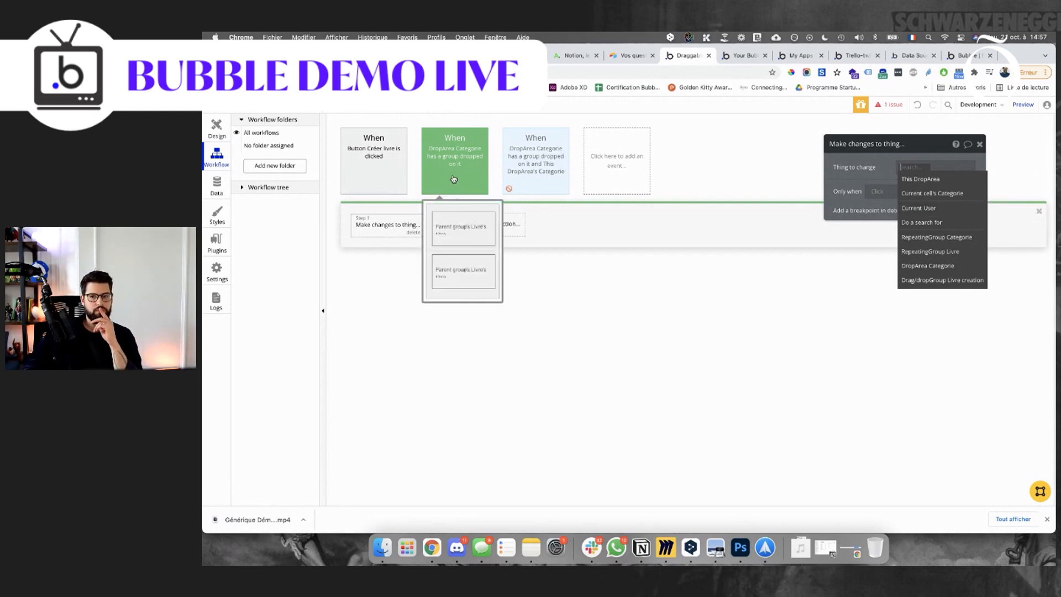
# Return to the Trello example editor and examine the settings of its DropArea categorie drop event.
pyautogui.click(801, 56)
pyautogui.click(849, 56)
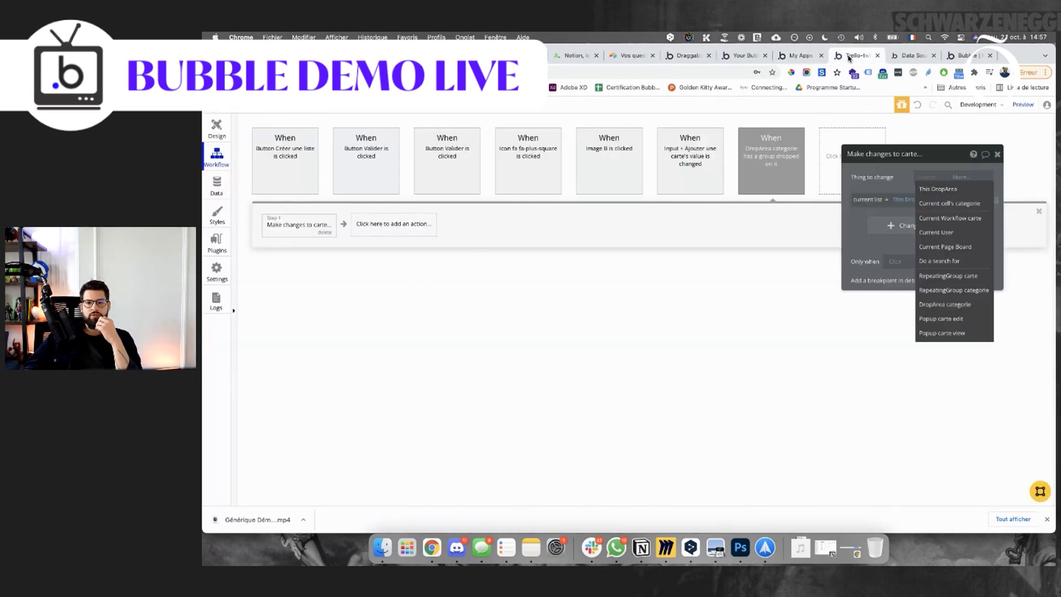
pyautogui.click(750, 183)
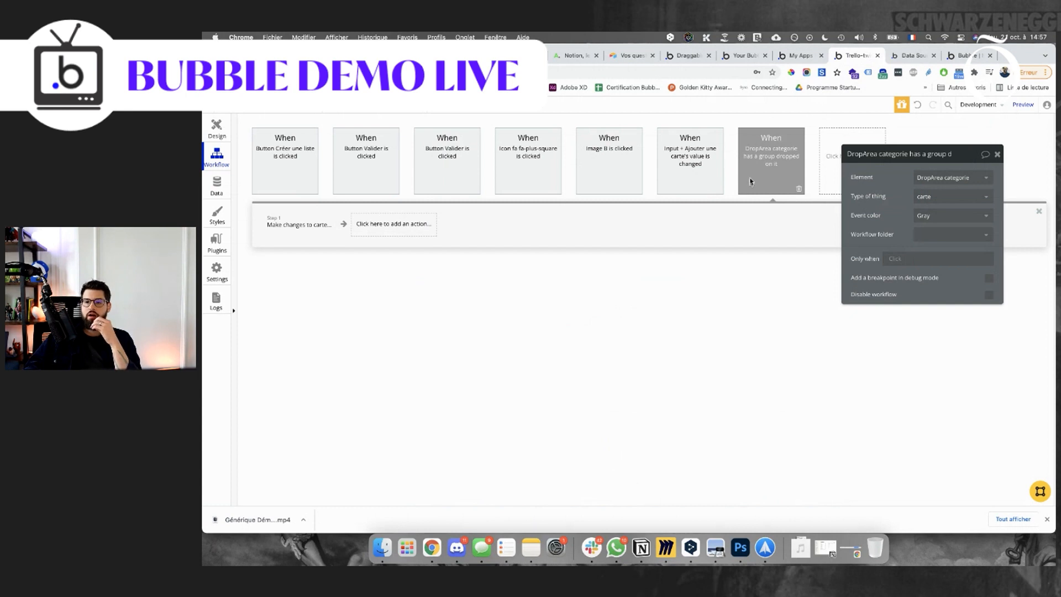
# Switch back to the livres demo editor and view the type of thing options of the green DropArea Categorie drop event.
pyautogui.click(800, 56)
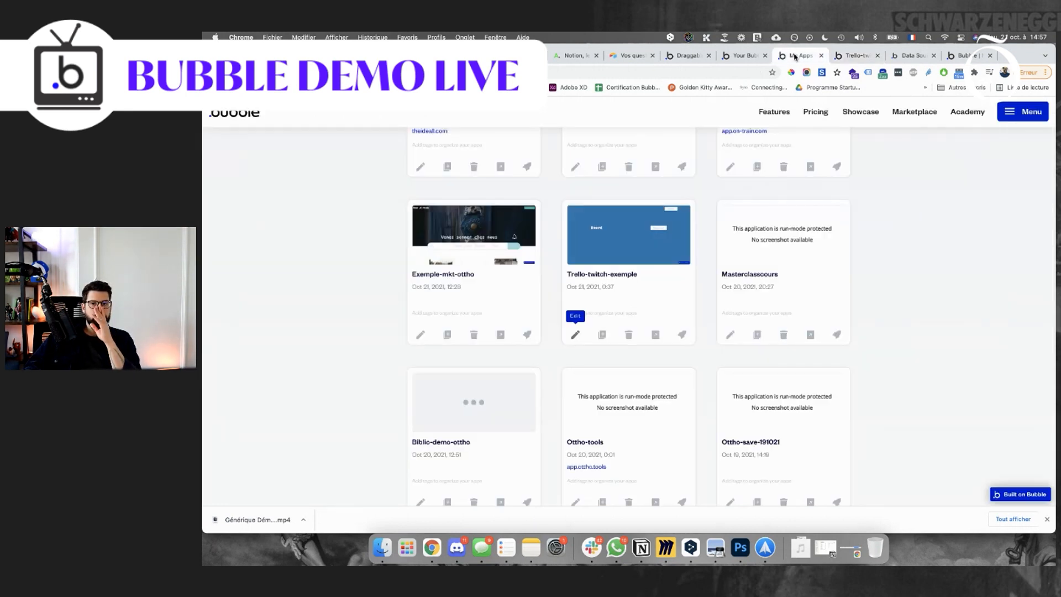
pyautogui.click(742, 56)
pyautogui.click(684, 60)
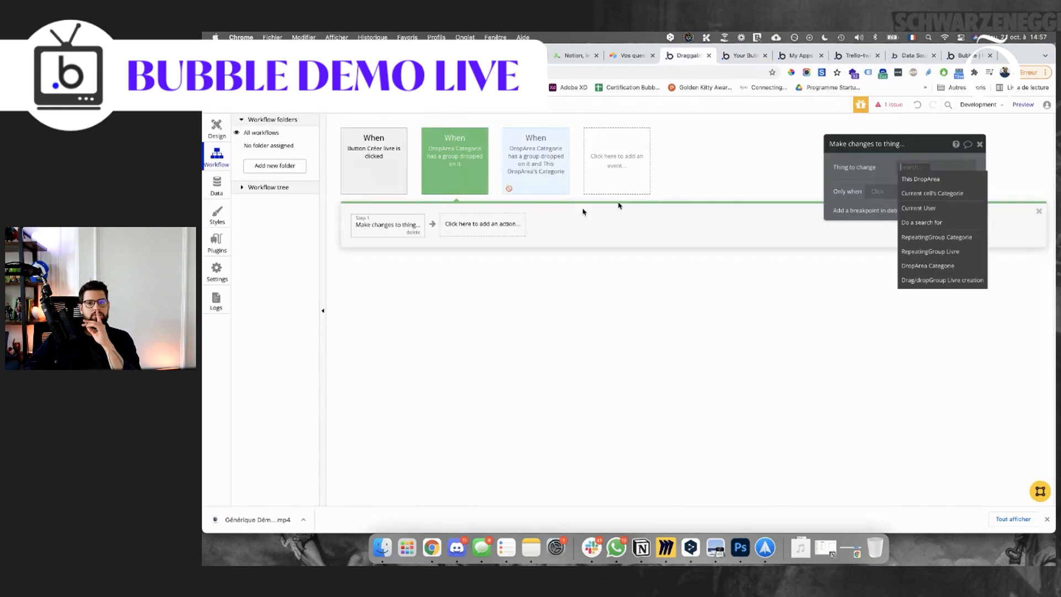
pyautogui.click(452, 188)
pyautogui.click(934, 186)
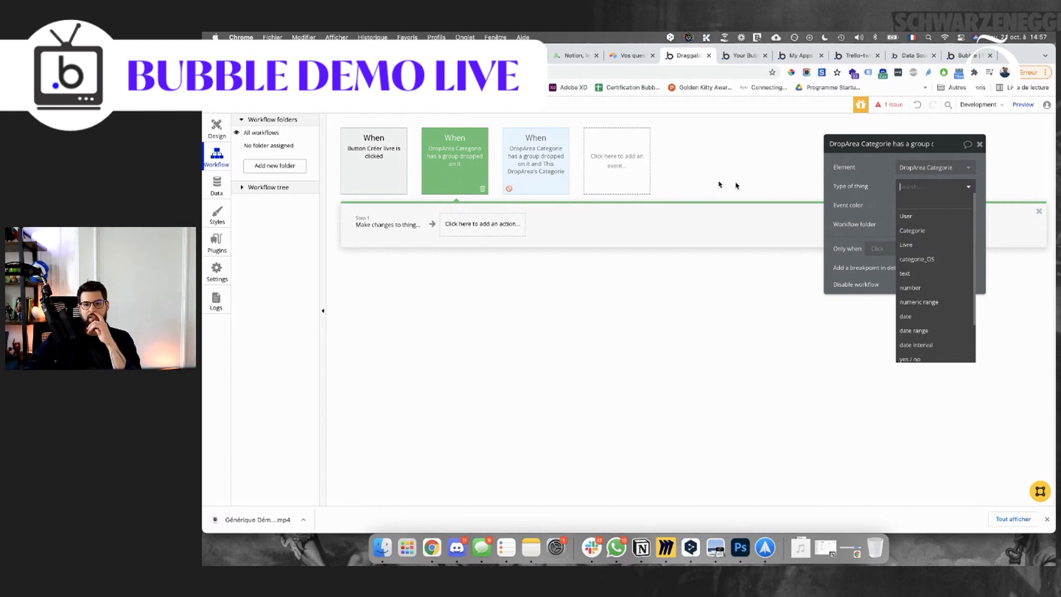
pyautogui.click(484, 178)
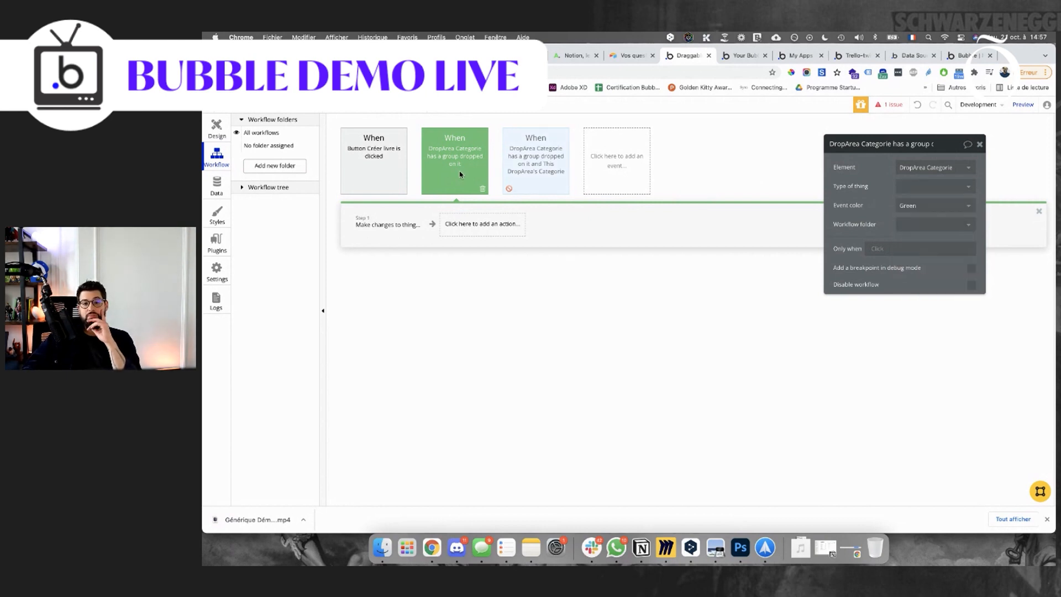
# Undo the recent workflow edits until the Make changes to Categorie action and the original drop event condition are restored.
pyautogui.click(917, 106)
pyautogui.click(933, 106)
pyautogui.click(933, 107)
pyautogui.click(923, 106)
pyautogui.click(923, 106)
pyautogui.click(923, 106)
pyautogui.click(923, 106)
pyautogui.click(923, 106)
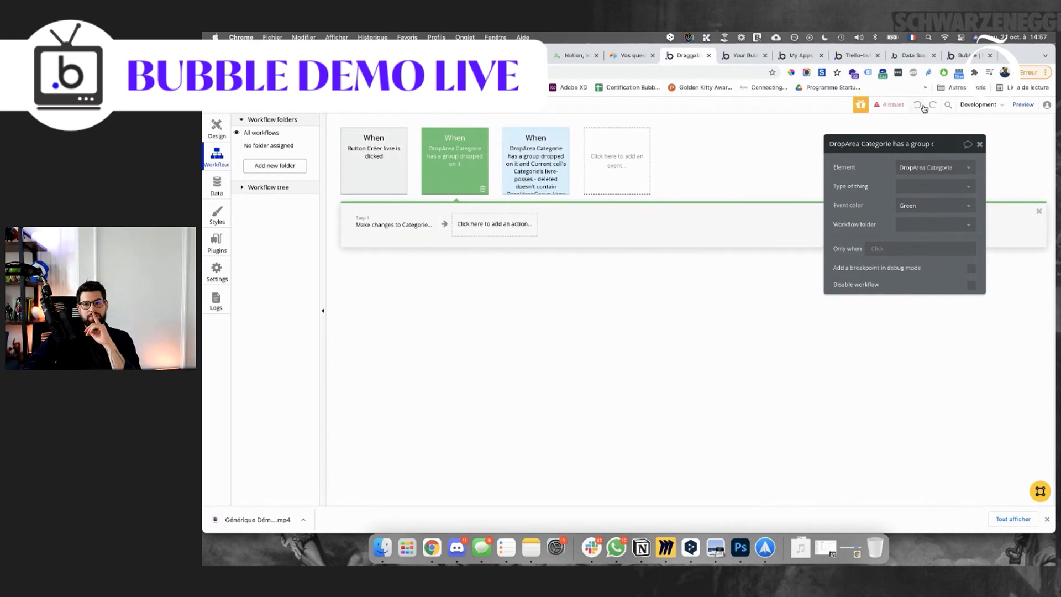
pyautogui.click(923, 106)
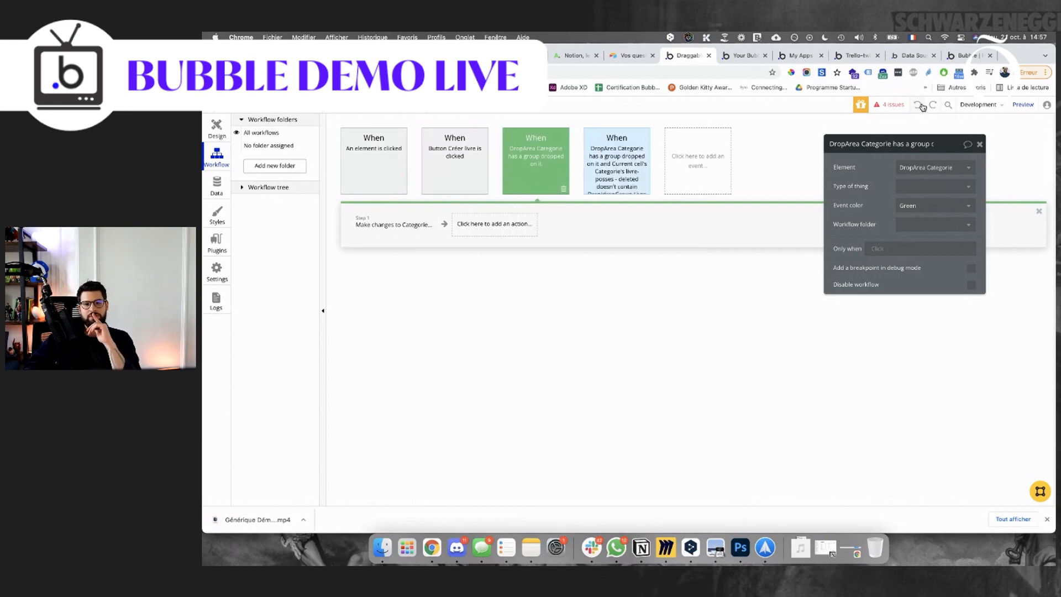
pyautogui.click(923, 106)
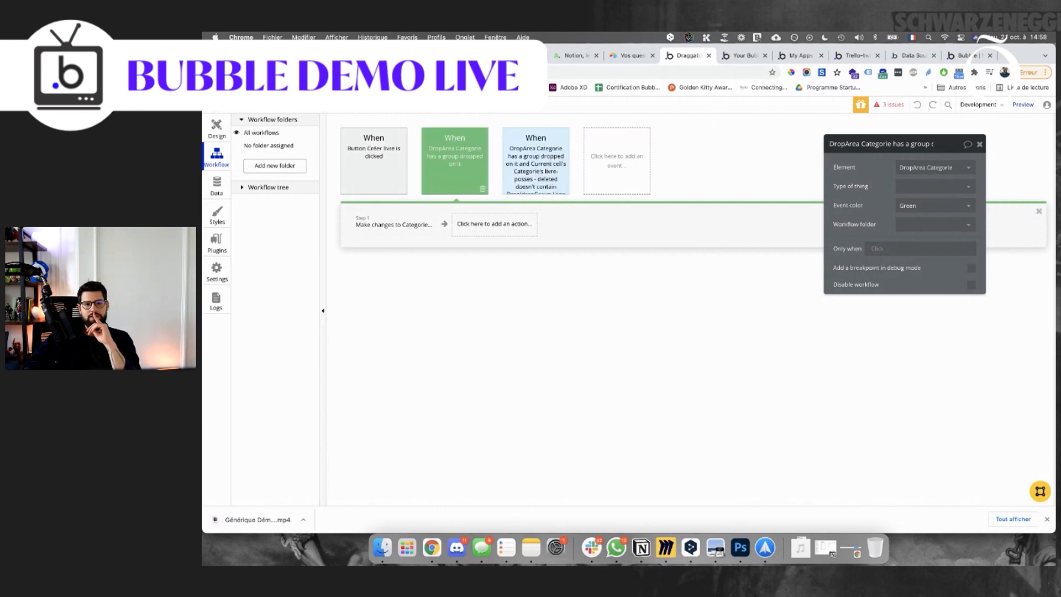
# Check the livres page's design and restored workflows, then preview the page and view its board of livres by categorie.
pyautogui.click(216, 136)
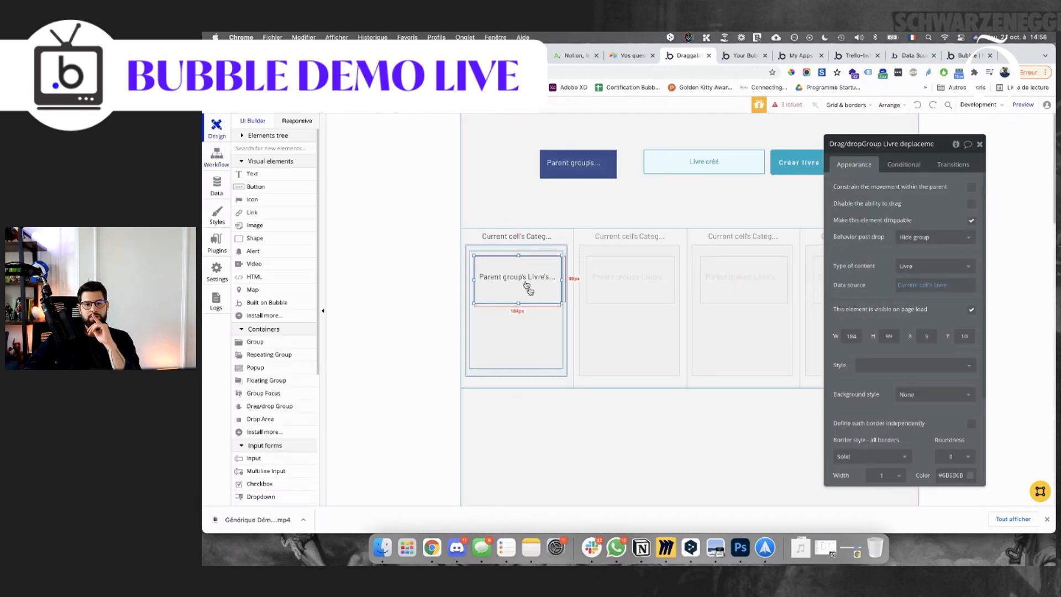
pyautogui.click(221, 161)
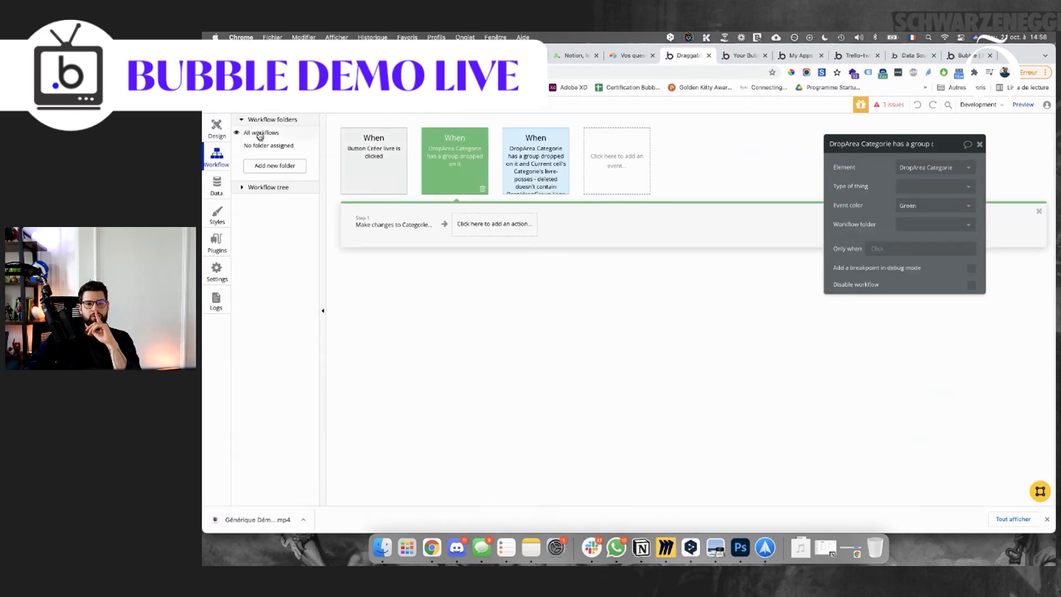
pyautogui.click(1023, 104)
pyautogui.click(680, 56)
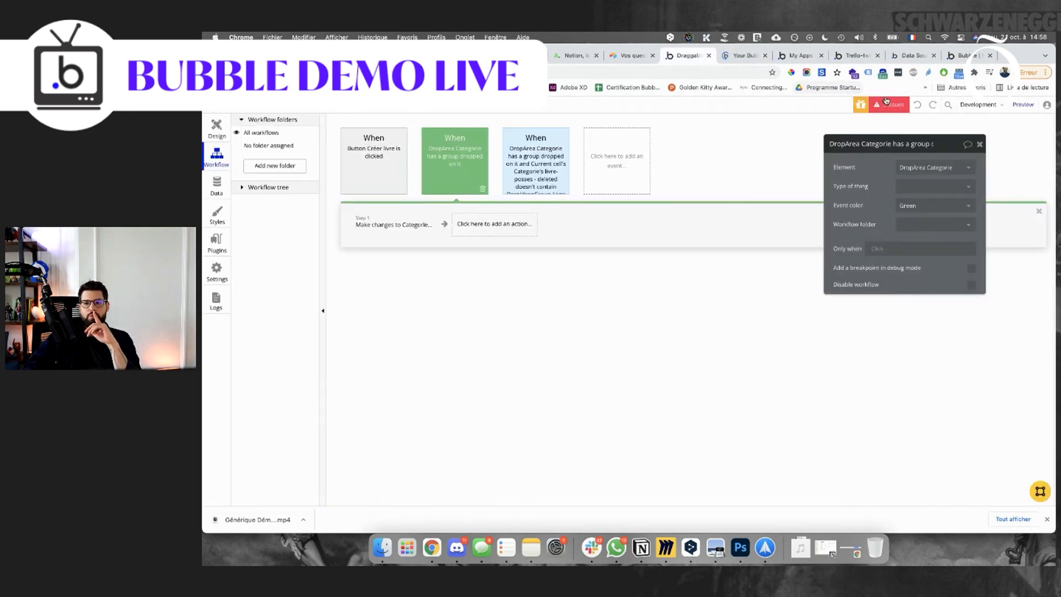
pyautogui.click(742, 56)
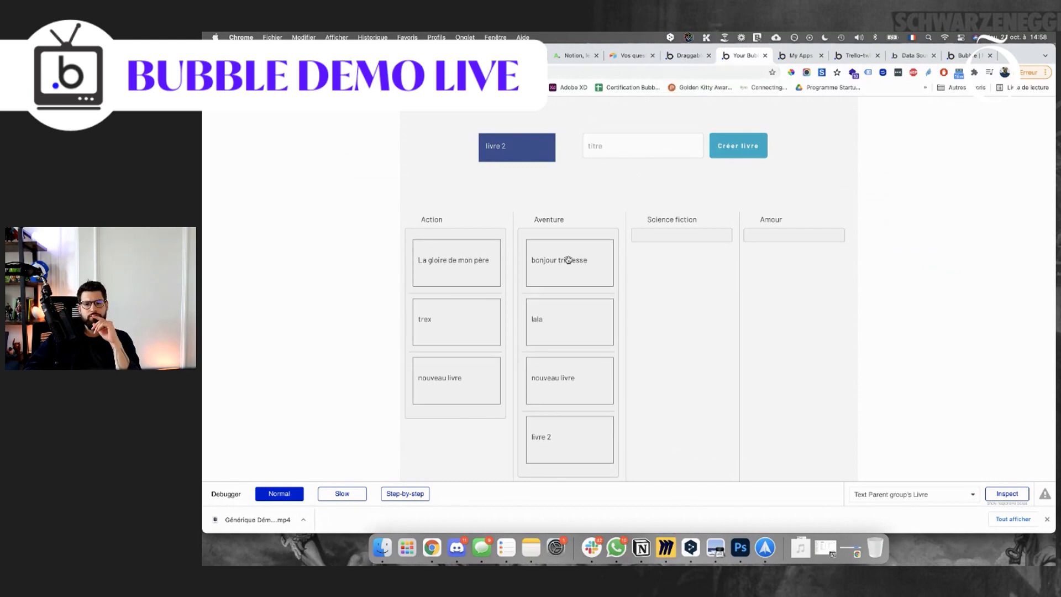
# Return to the livres editor, list the open issues, and inspect the first Make changes to Categorie issue.
pyautogui.click(700, 57)
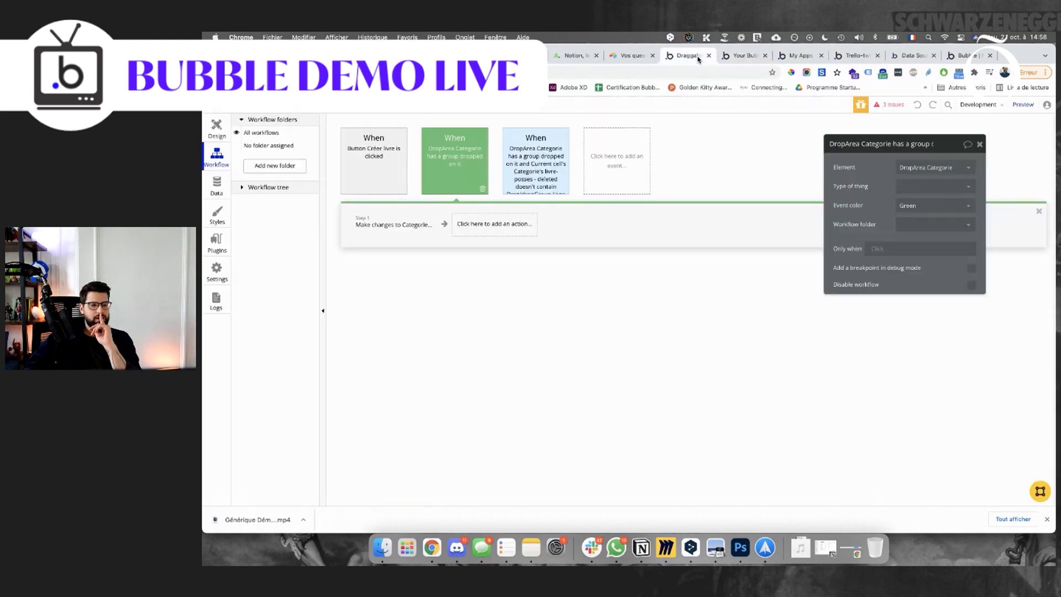
pyautogui.click(890, 104)
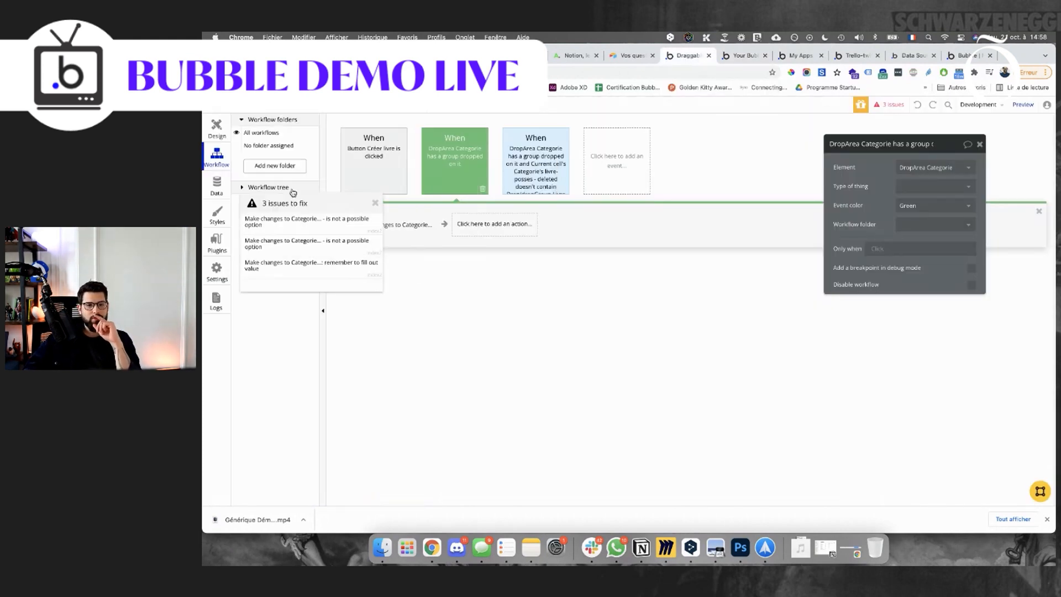
pyautogui.click(291, 230)
pyautogui.moveTo(314, 201); pyautogui.dragTo(447, 338)
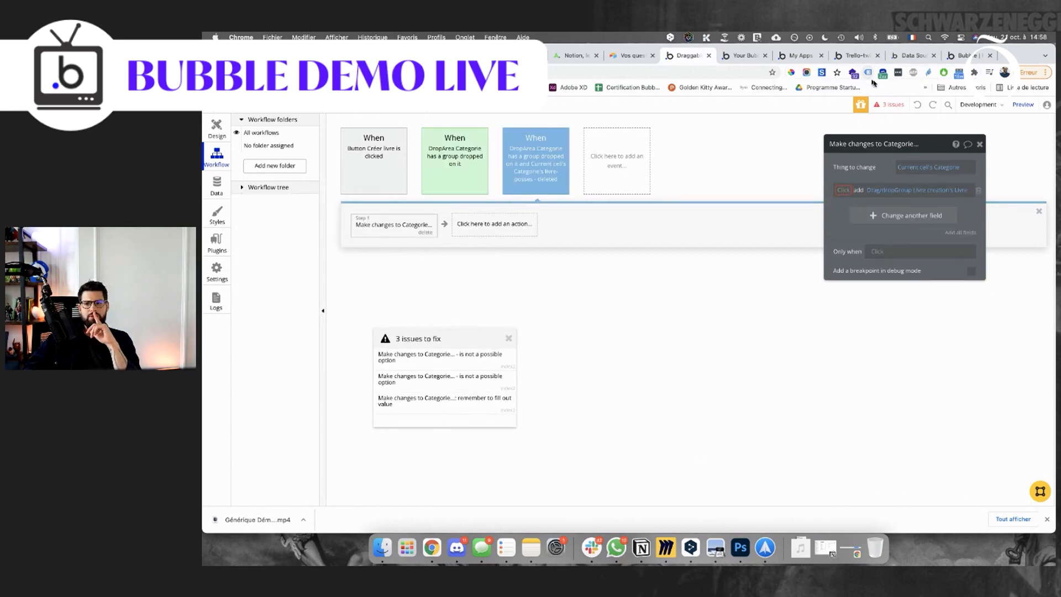
# Undo more workflow edits until both DropArea Categorie drop events have their livre-posses conditions back.
pyautogui.click(919, 105)
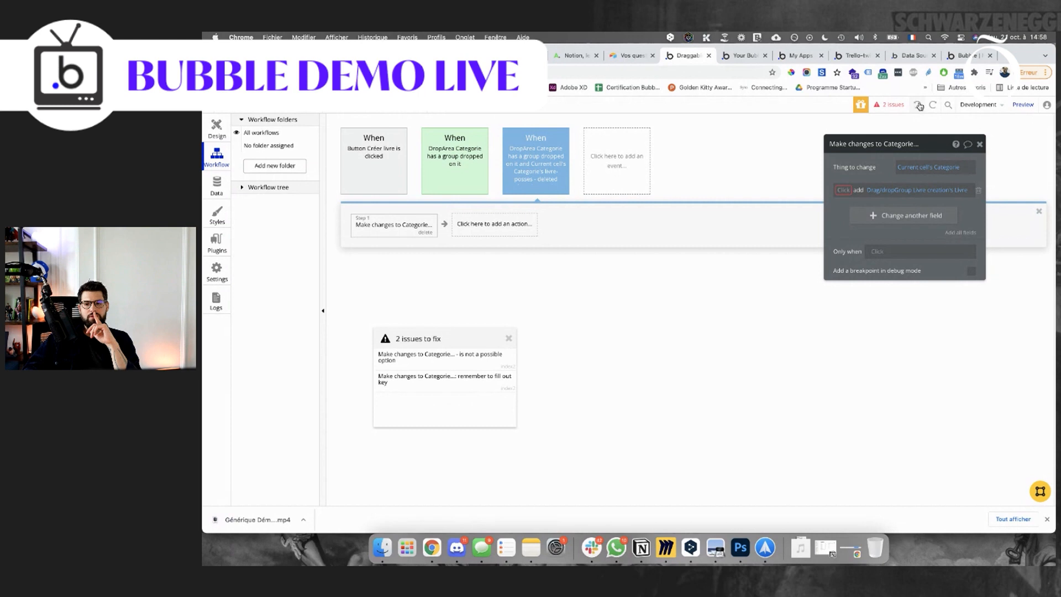
pyautogui.click(919, 105)
pyautogui.click(919, 106)
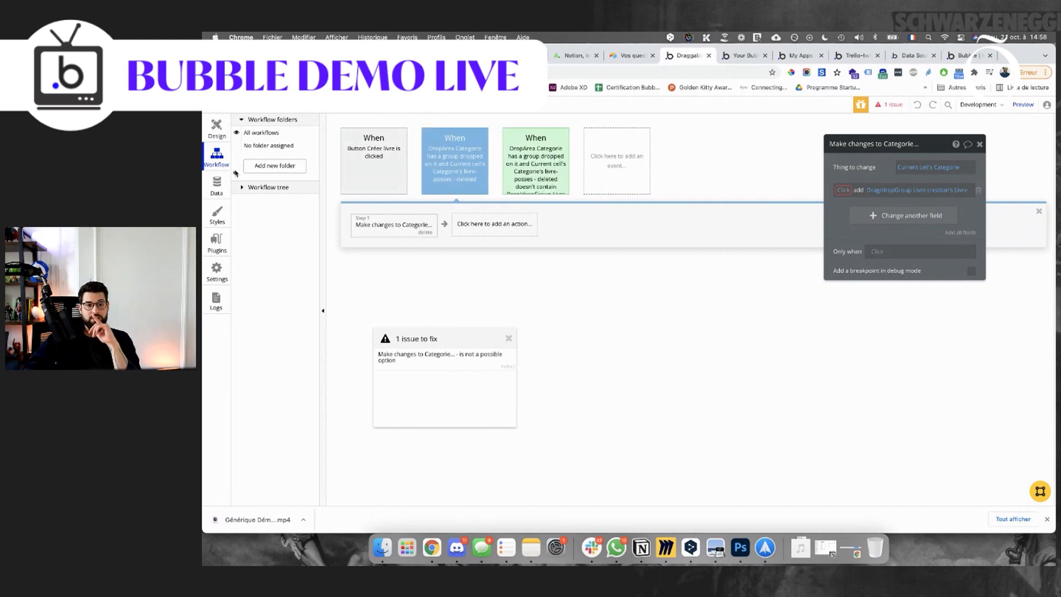
# Restore the deleted livre-posses field on the Categorie data type.
pyautogui.click(217, 186)
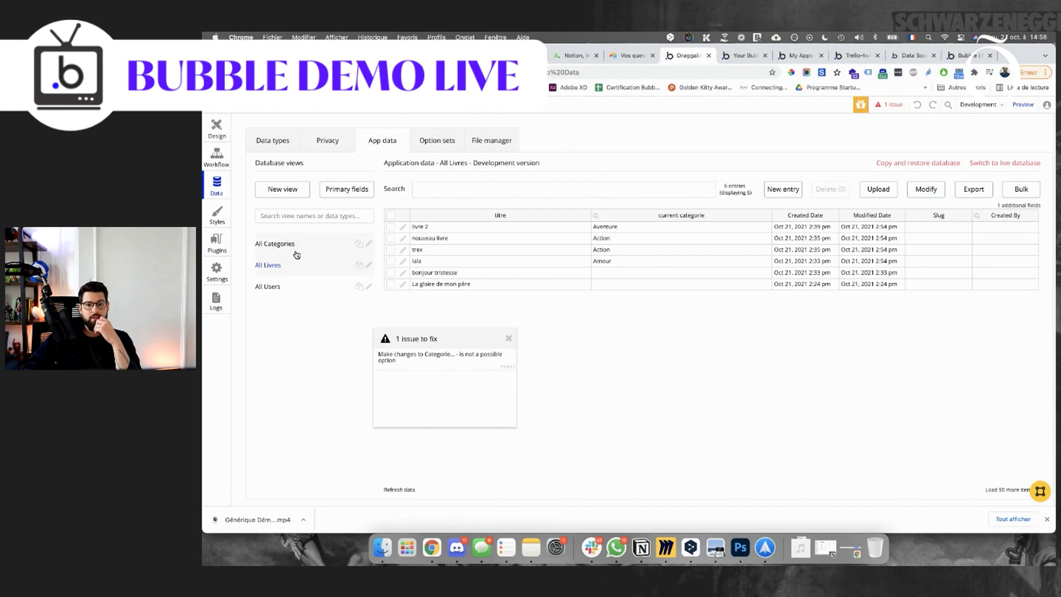
pyautogui.click(275, 245)
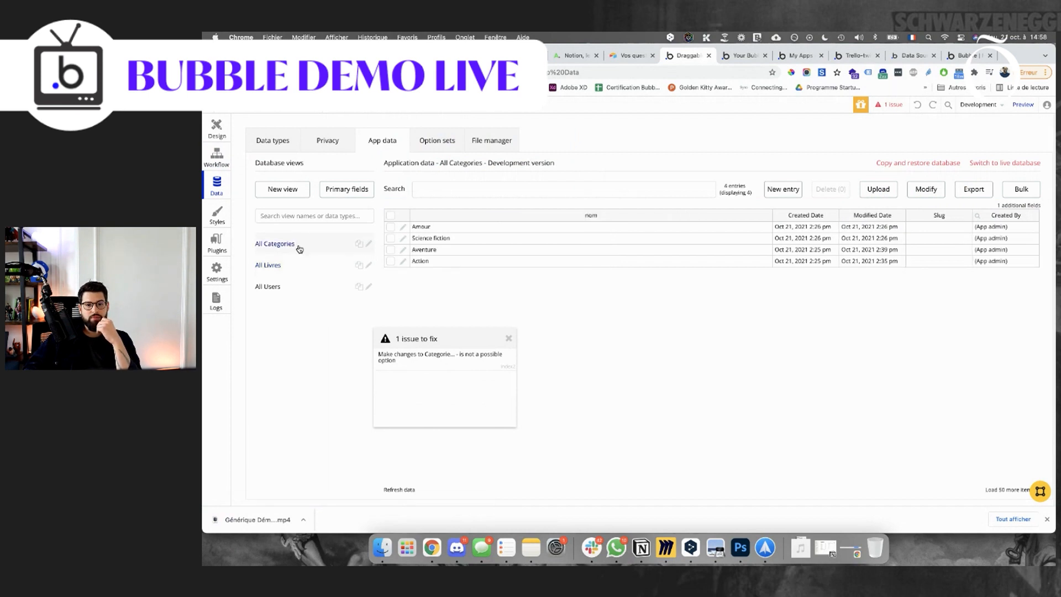
pyautogui.click(330, 140)
pyautogui.click(278, 143)
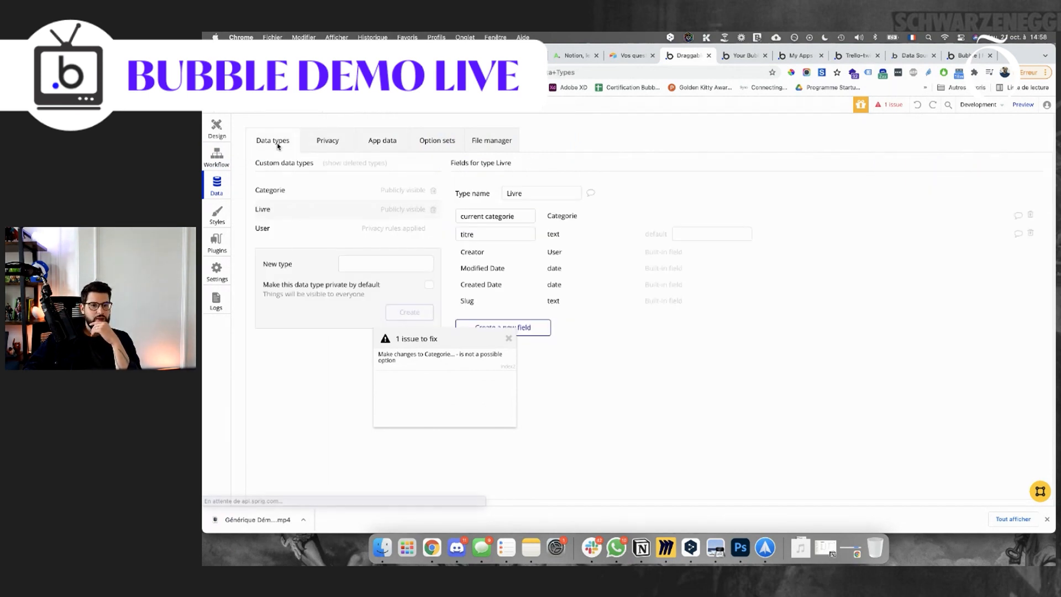
pyautogui.click(302, 189)
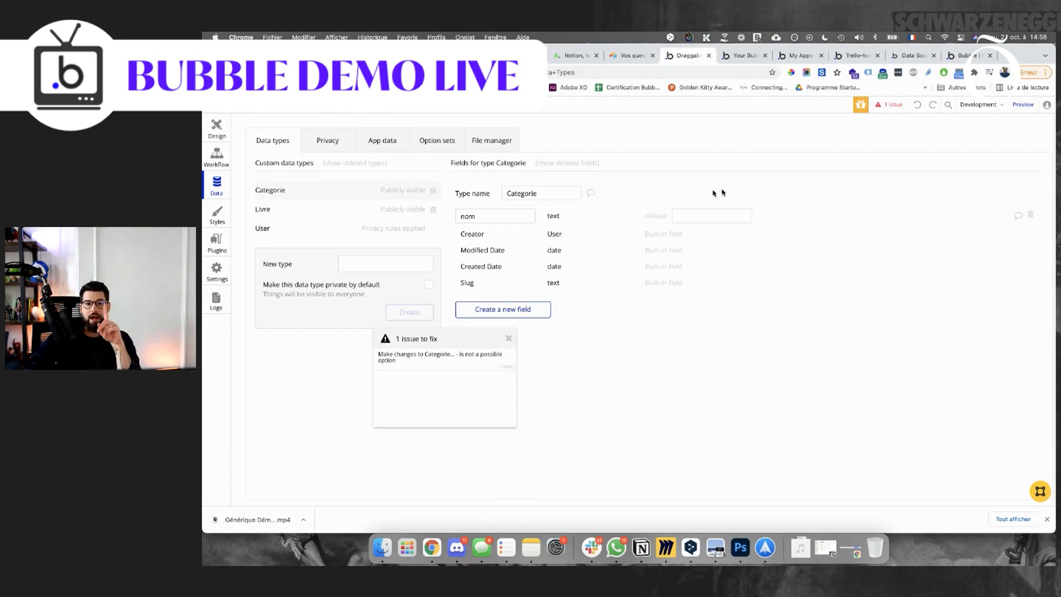
pyautogui.click(582, 165)
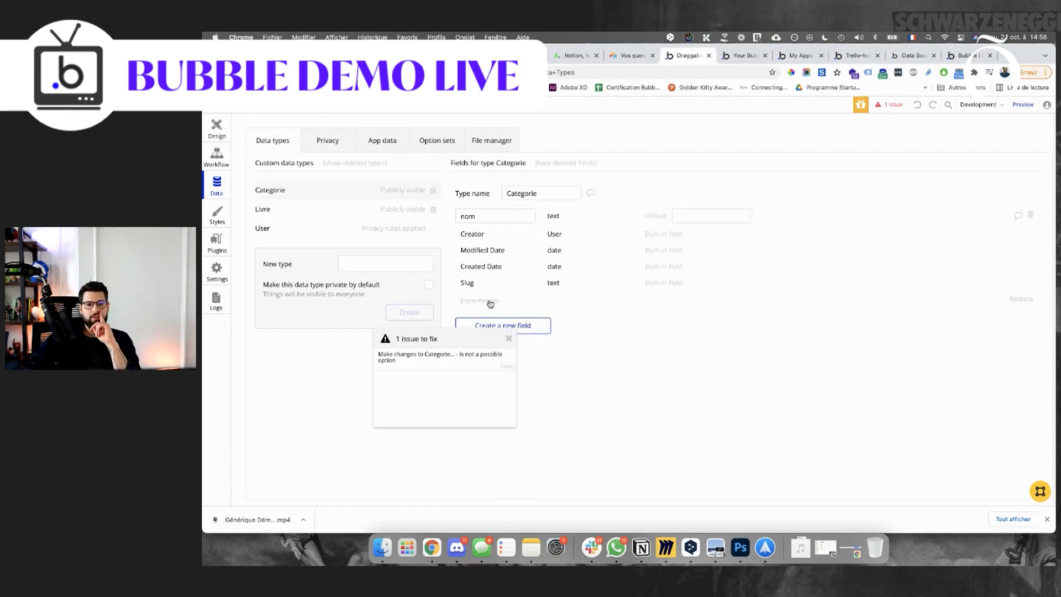
pyautogui.click(1017, 299)
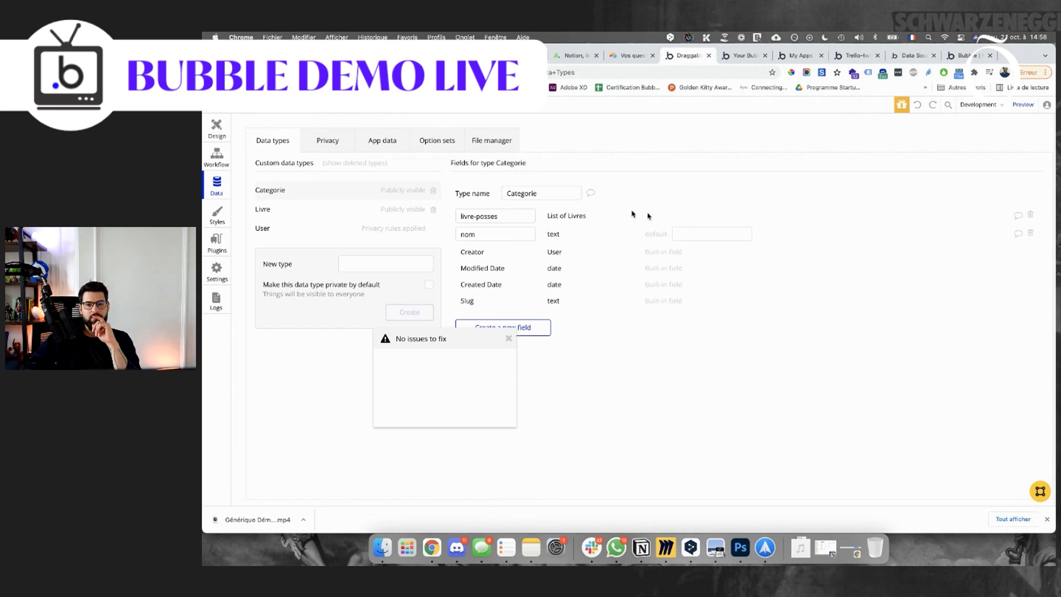
# Review the Livre data type's fields, then compare the settings of the blue and green DropArea Categorie drop events.
pyautogui.click(352, 215)
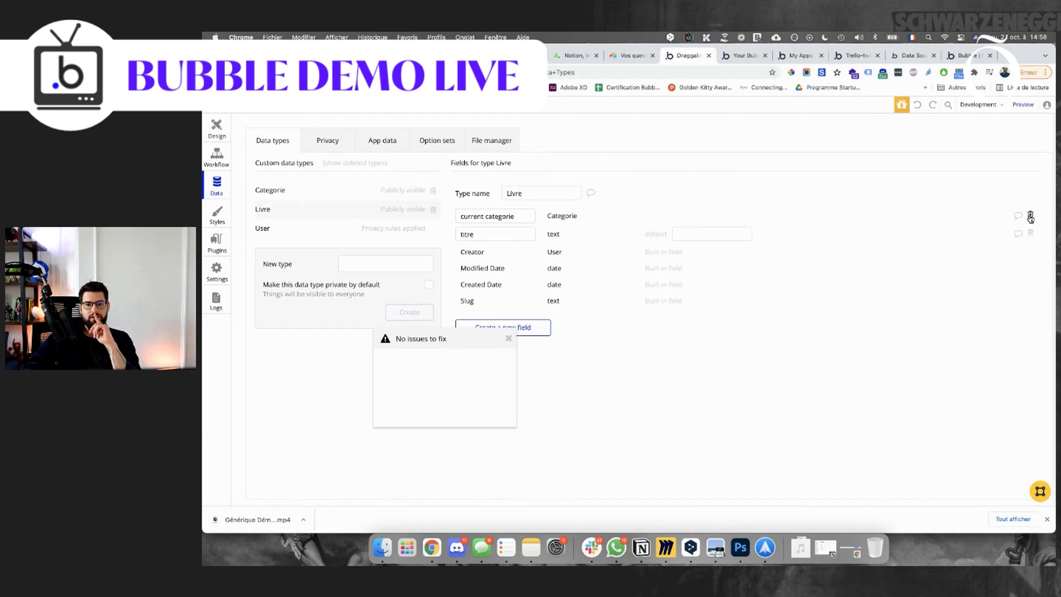
pyautogui.click(210, 134)
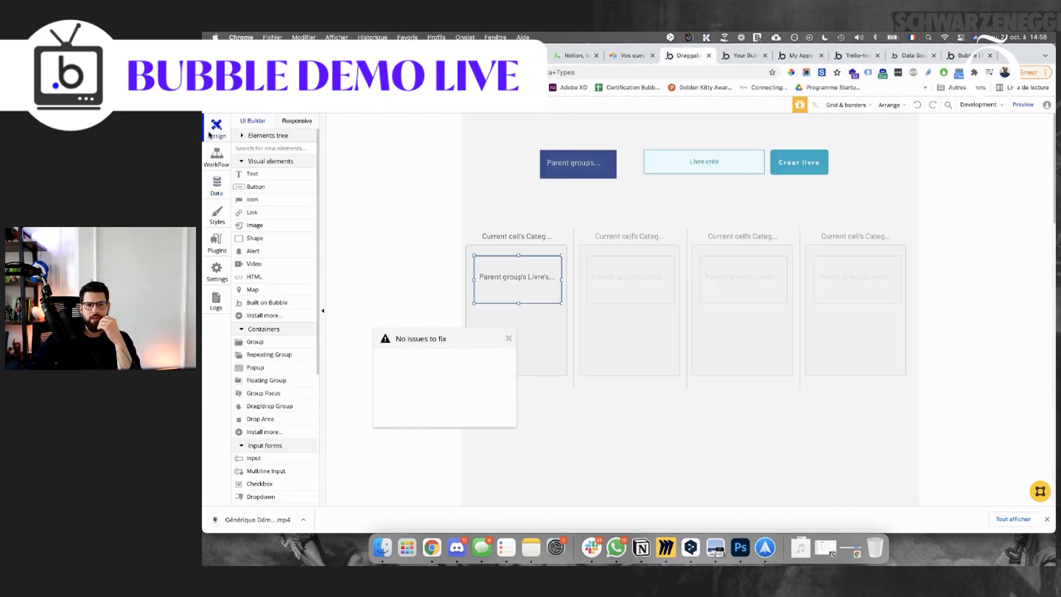
pyautogui.click(221, 157)
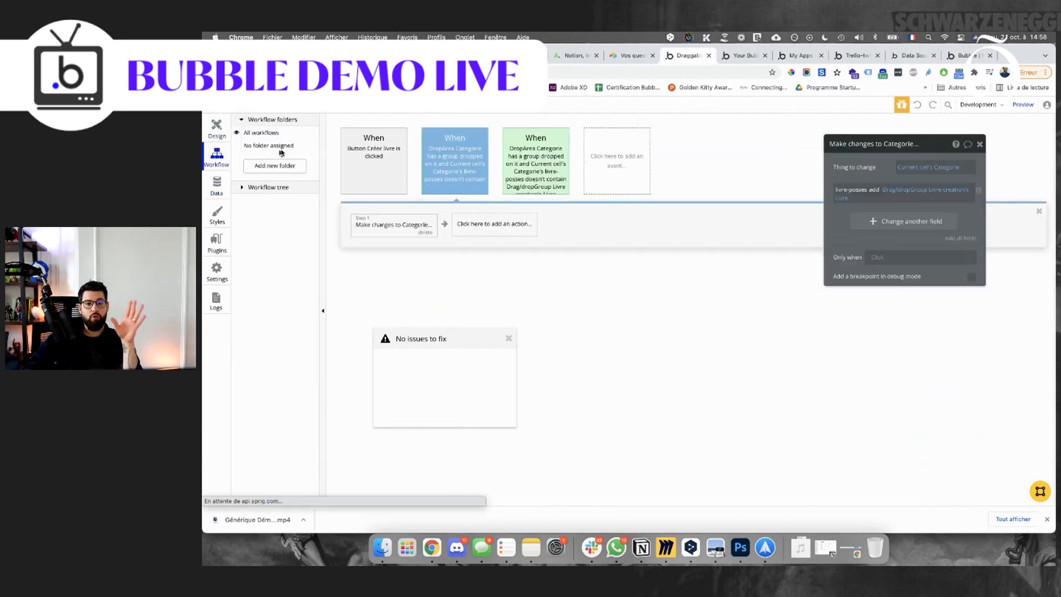
pyautogui.click(457, 163)
pyautogui.click(399, 225)
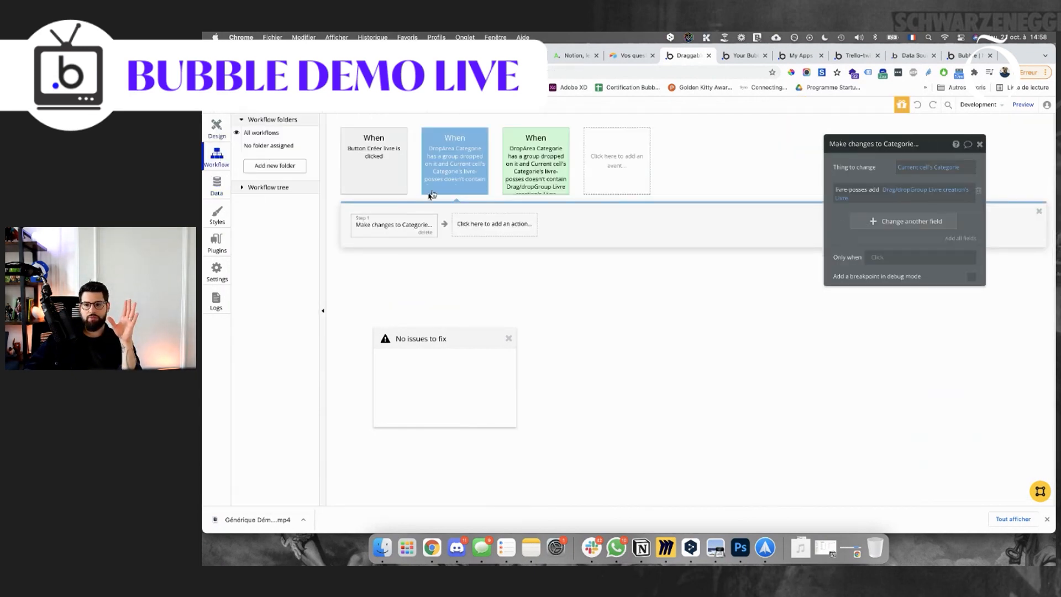
pyautogui.click(450, 166)
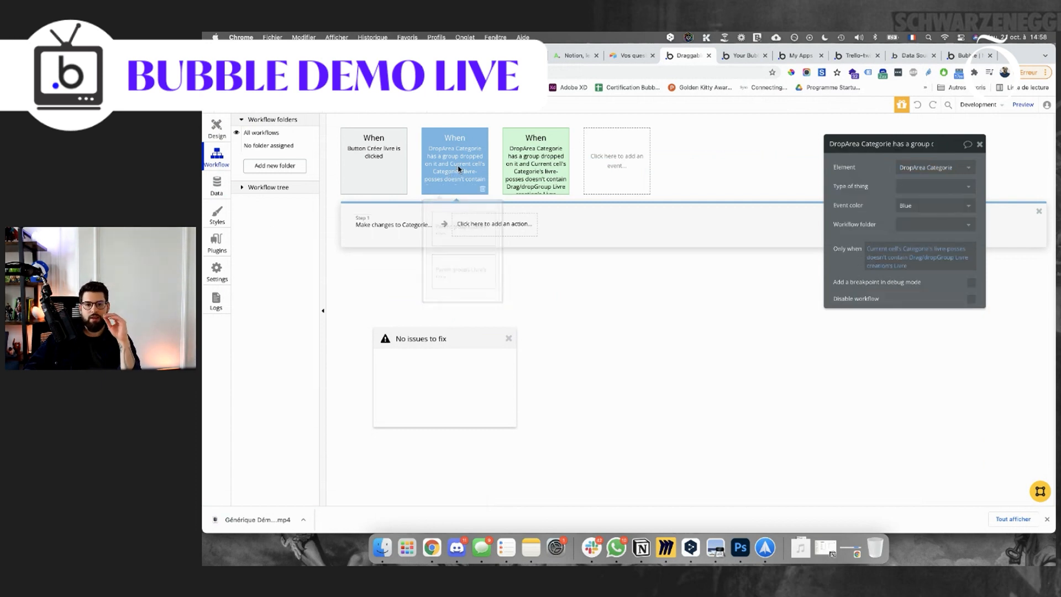
pyautogui.click(532, 172)
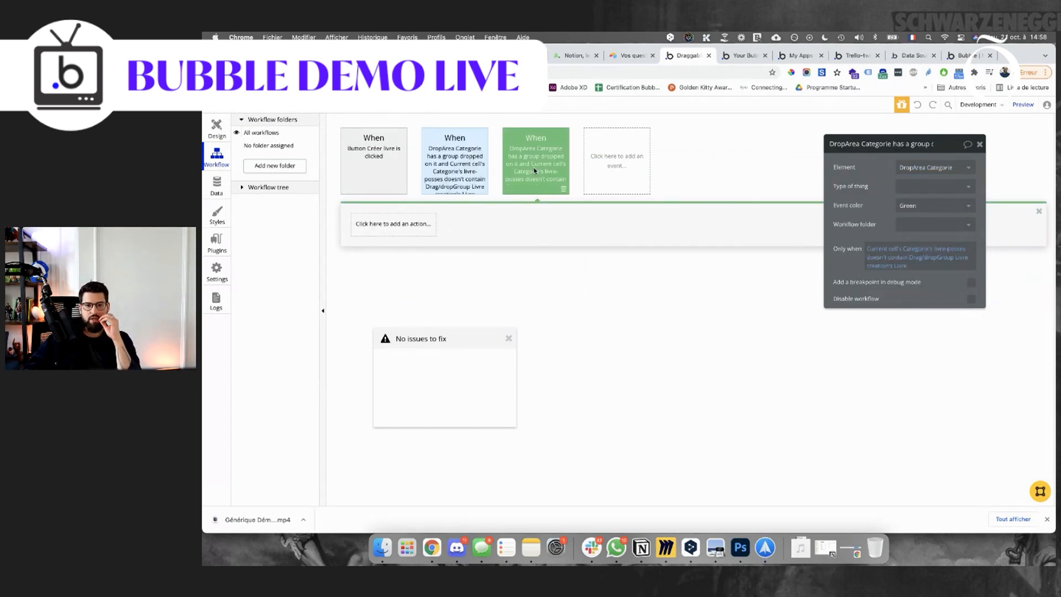
pyautogui.click(482, 169)
pyautogui.click(565, 162)
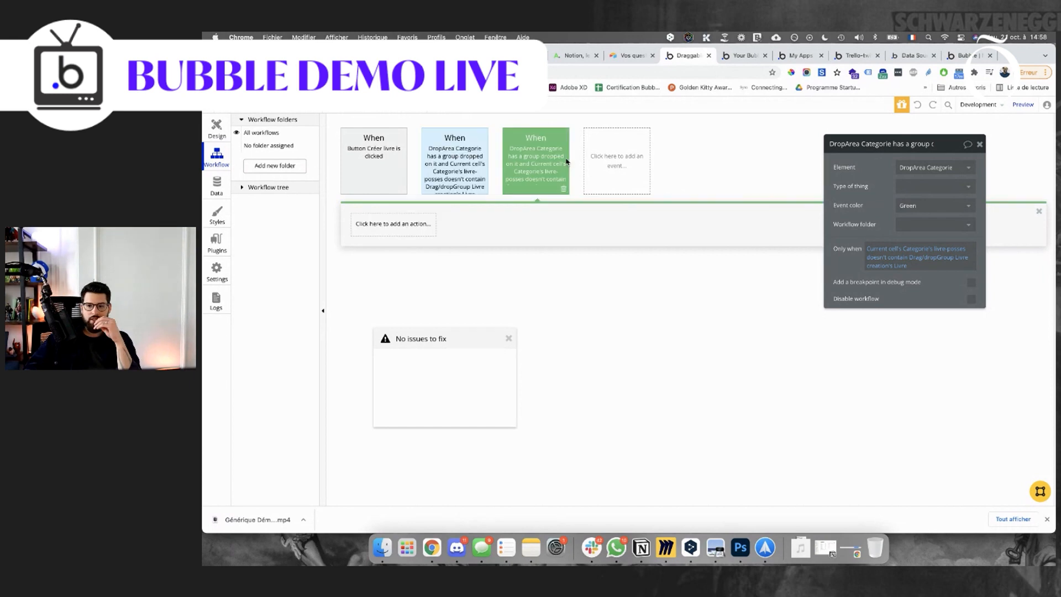
# Set the type of thing of the green DropArea Categorie drop event to Livre.
pyautogui.moveTo(888, 248)
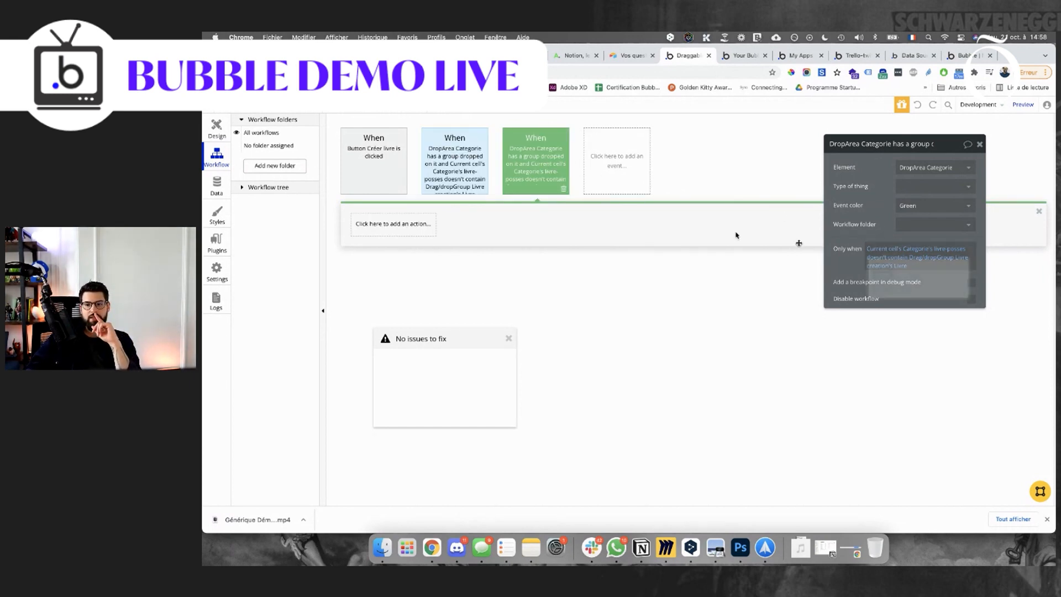
pyautogui.click(938, 186)
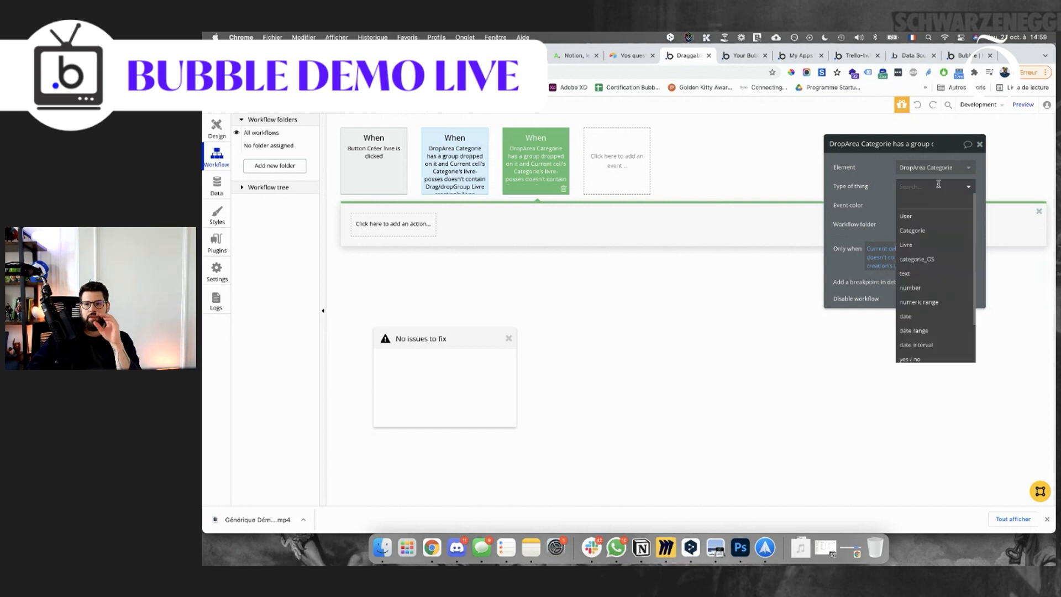
pyautogui.click(879, 209)
pyautogui.click(948, 188)
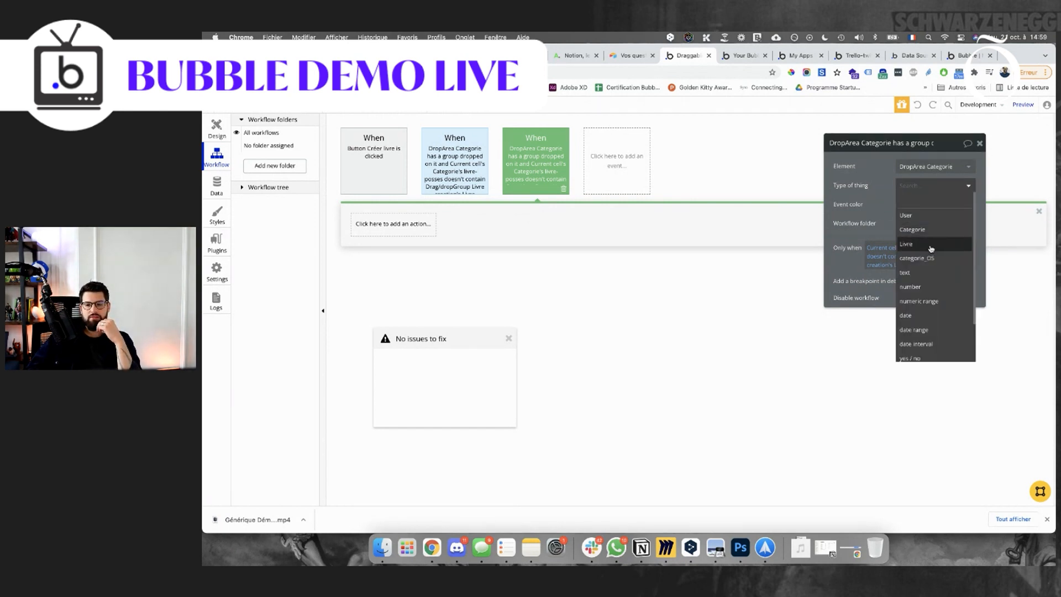
pyautogui.click(932, 249)
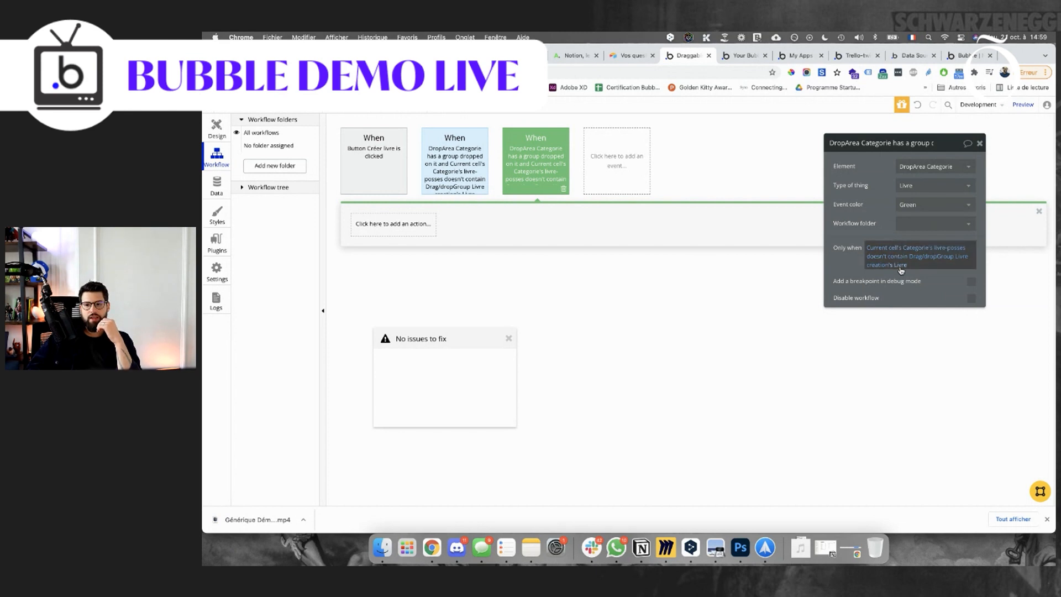
# Change the green event's condition to Current cell's Categorie's livre-posses doesn't contain Current Workflow Livre.
pyautogui.click(901, 266)
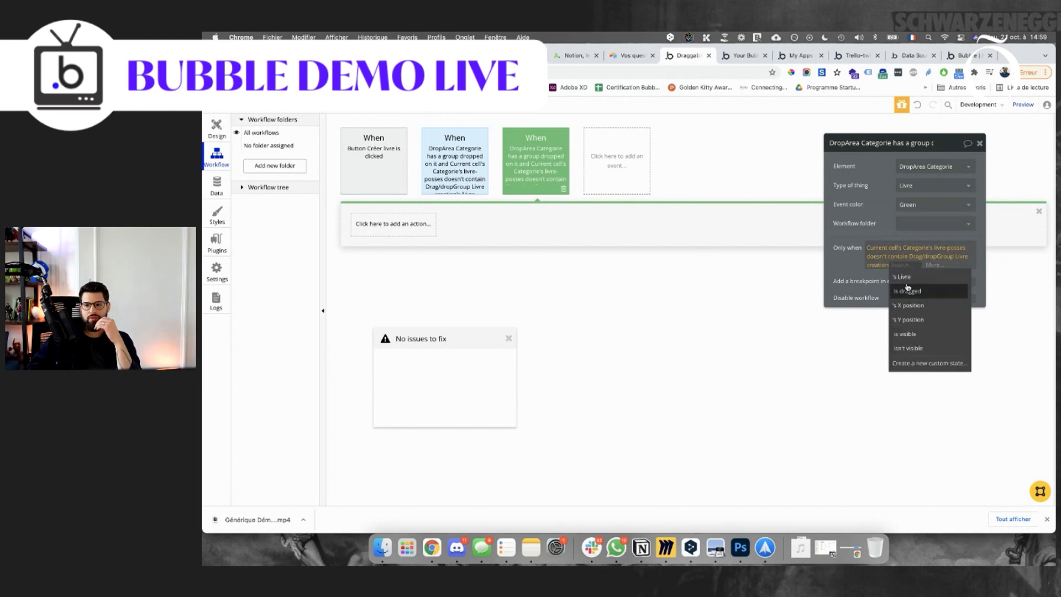
pyautogui.click(882, 268)
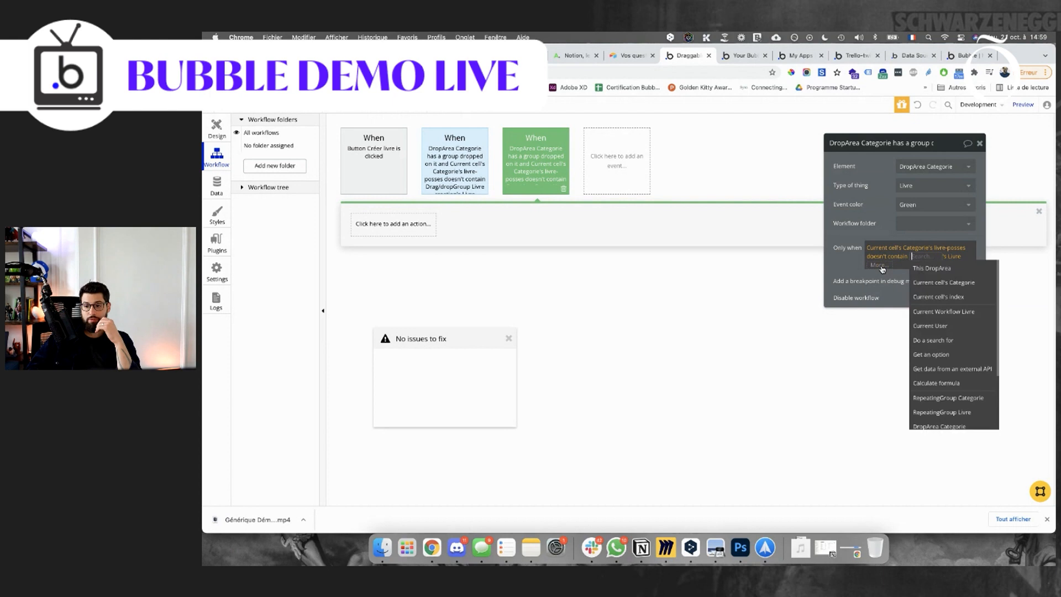
pyautogui.click(950, 311)
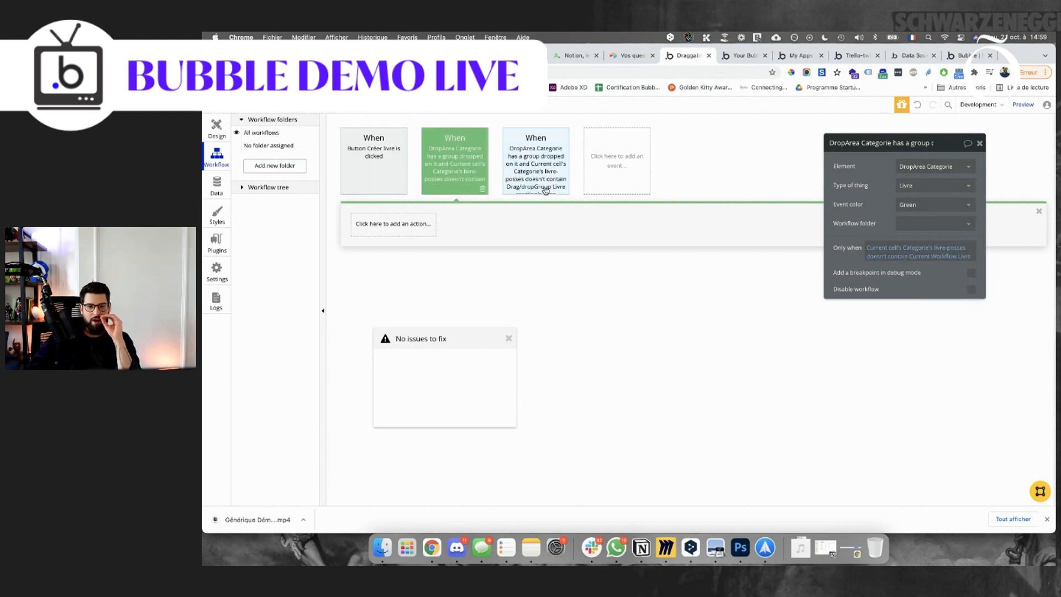
# Close the issues list and add a Make changes to thing action on Current cell's Categorie to the green drop event.
pyautogui.moveTo(546, 191)
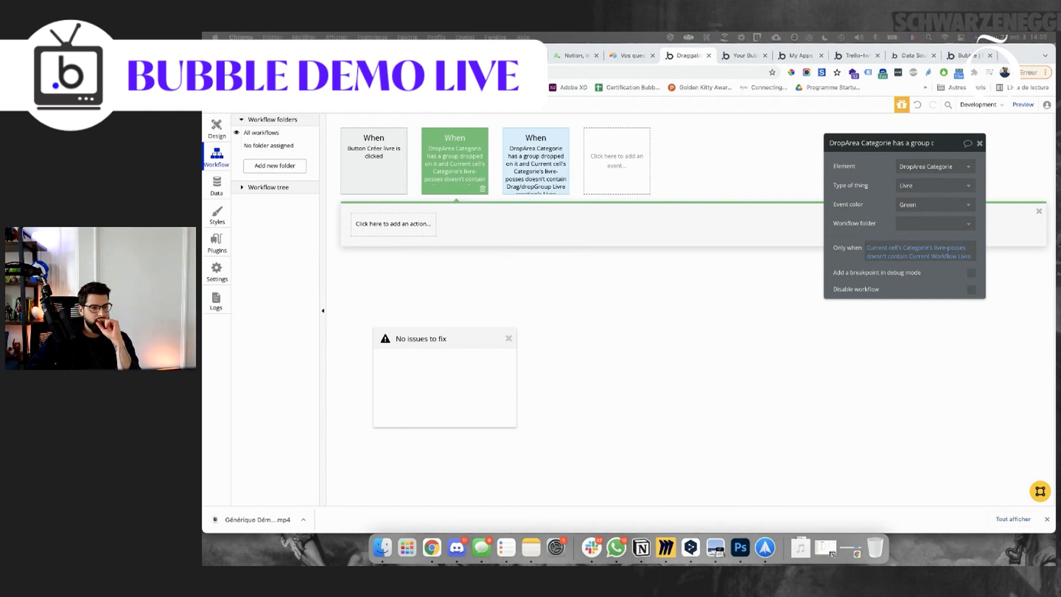
pyautogui.click(414, 230)
pyautogui.moveTo(496, 338); pyautogui.dragTo(821, 368)
pyautogui.click(835, 370)
pyautogui.click(473, 195)
pyautogui.click(399, 224)
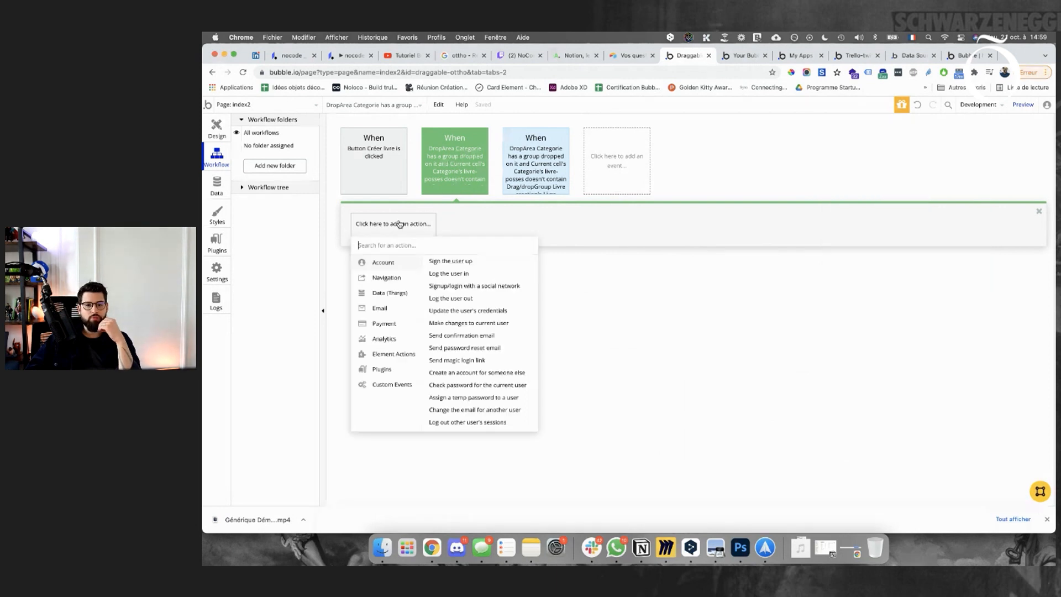
pyautogui.moveTo(390, 292)
pyautogui.click(486, 275)
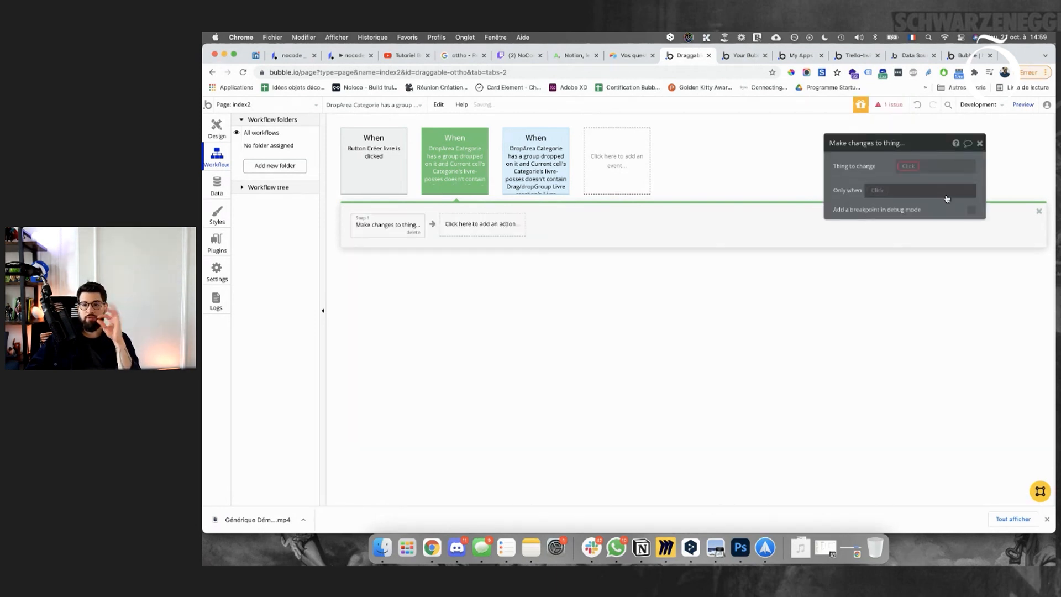
pyautogui.click(905, 166)
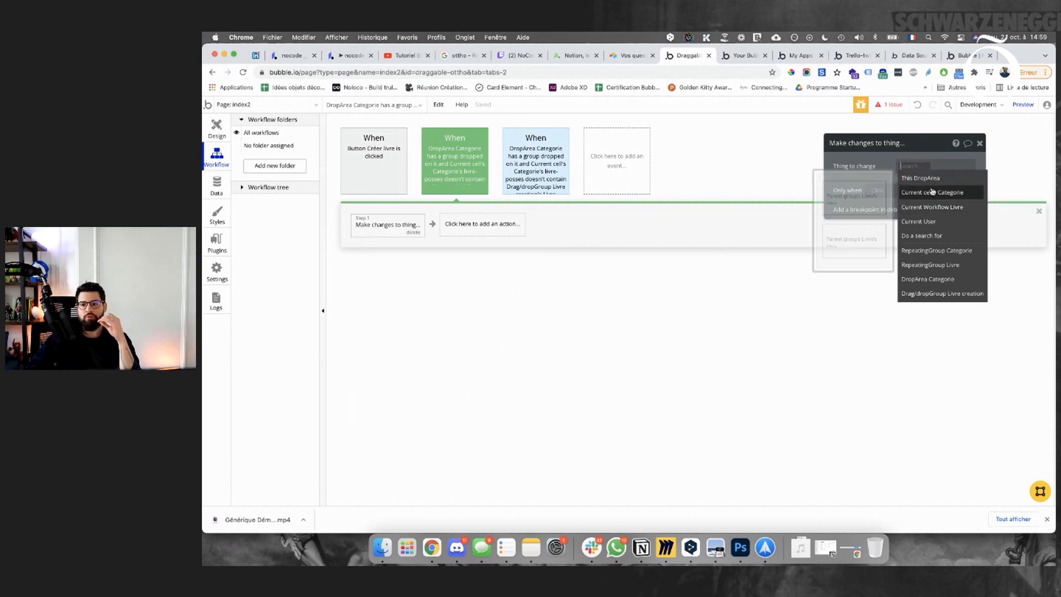
pyautogui.click(933, 192)
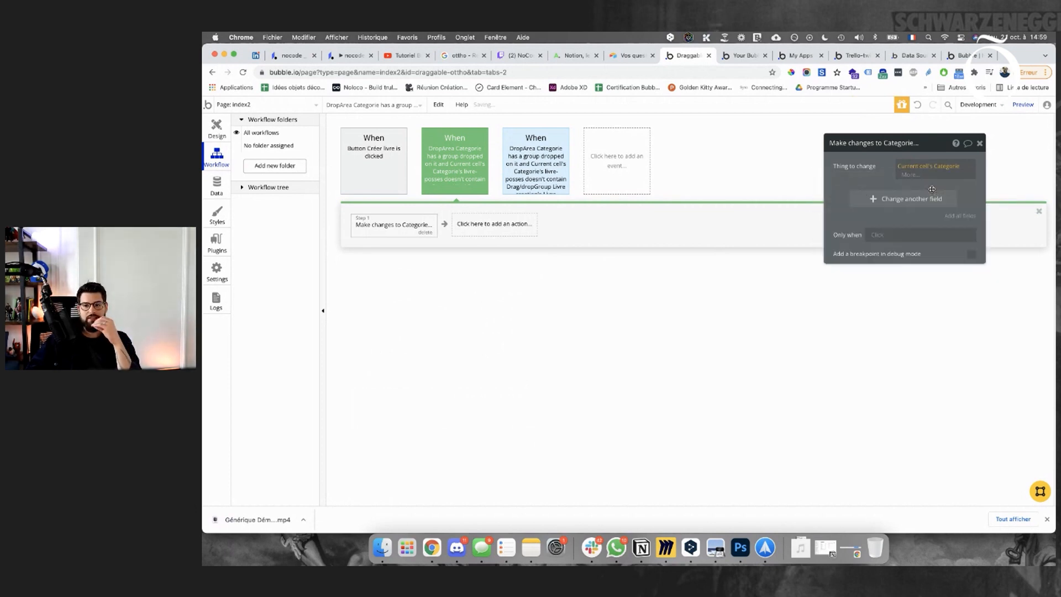
# Make the action remove Current Workflow Livre from the livre-posses field, and review the green drop event's settings.
pyautogui.click(872, 200)
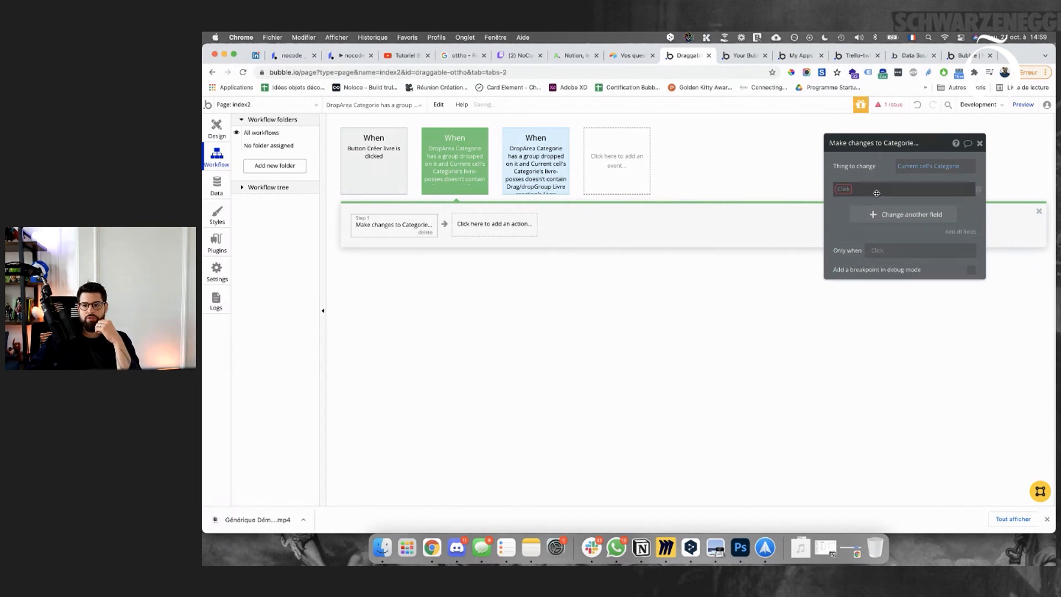
pyautogui.click(850, 200)
pyautogui.click(877, 190)
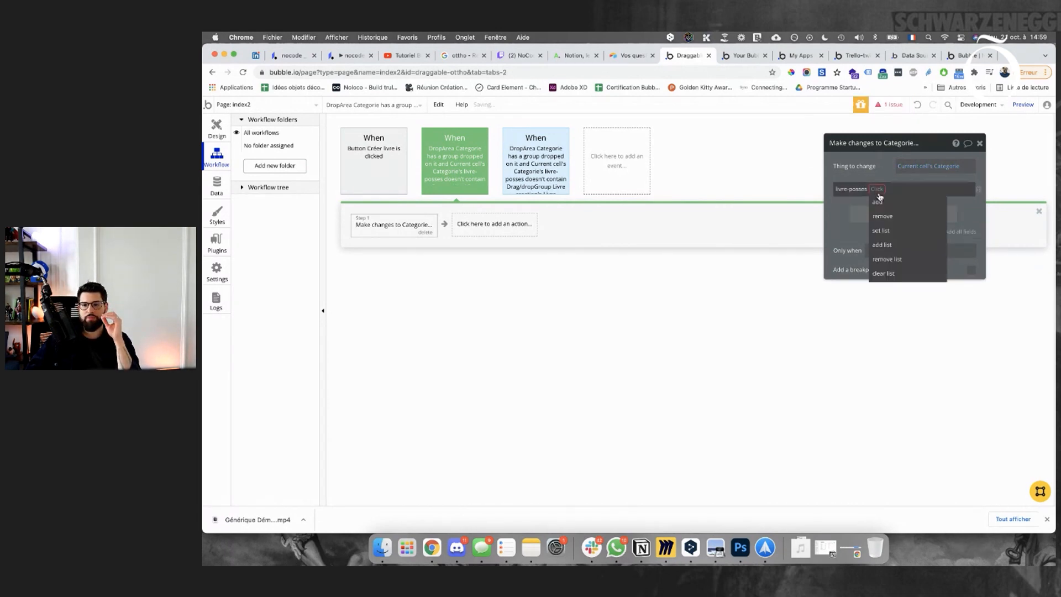
pyautogui.click(880, 216)
pyautogui.click(901, 190)
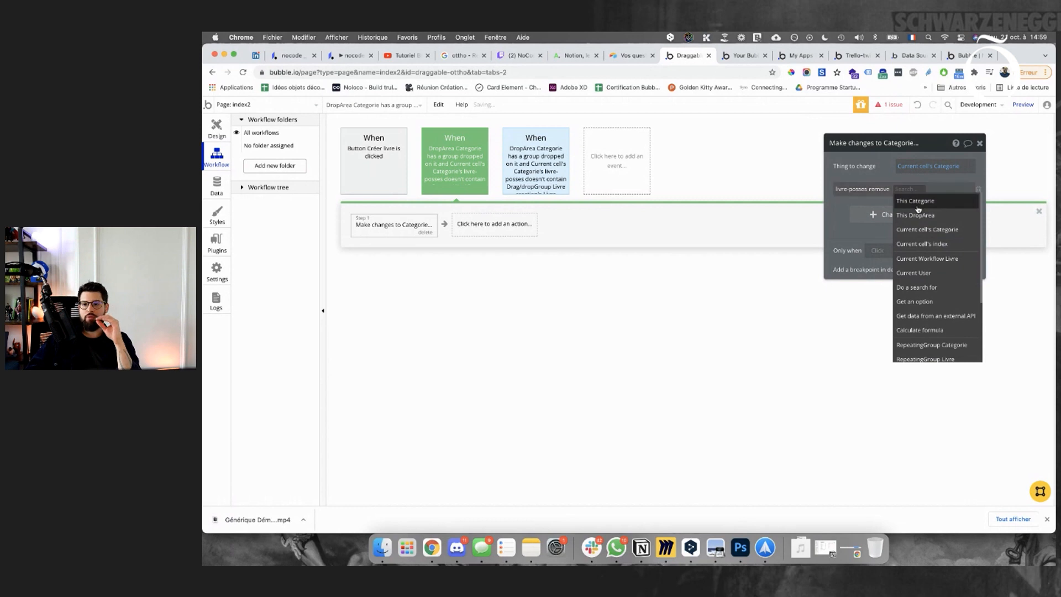
pyautogui.click(928, 258)
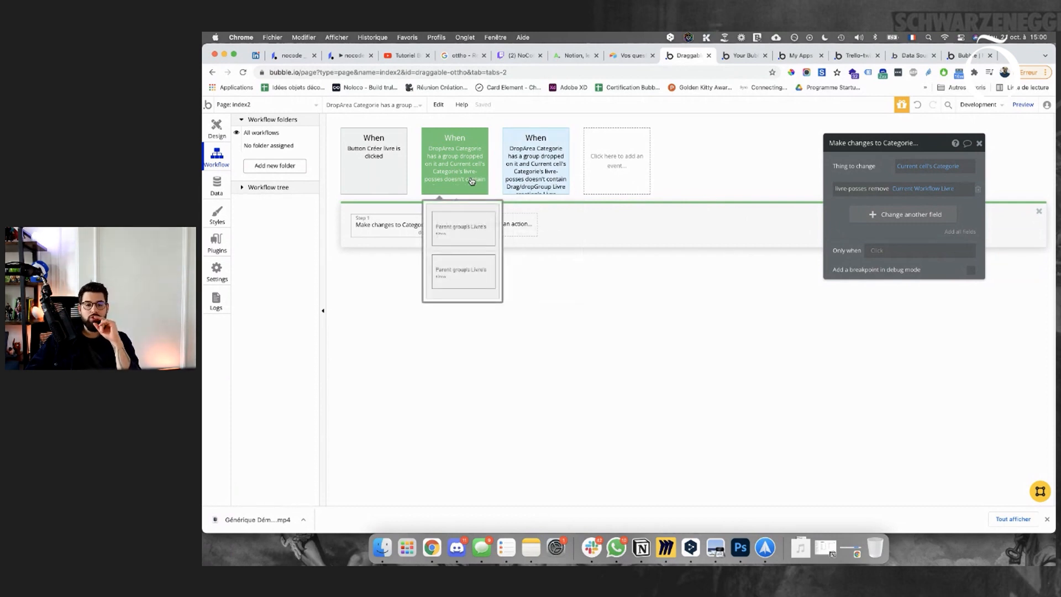
pyautogui.click(452, 183)
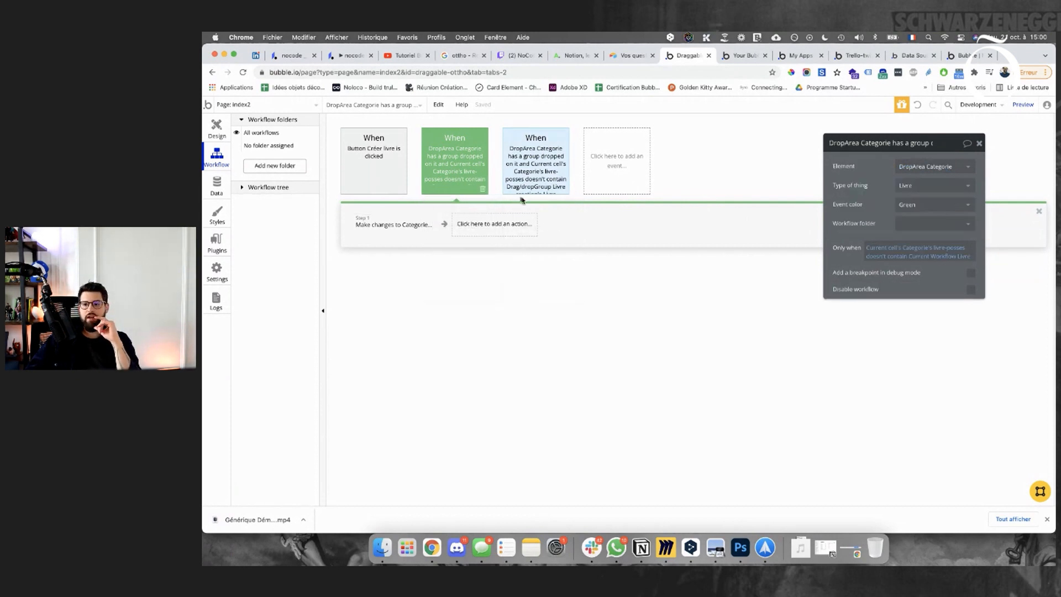
# Check the green drop event's action, and test moving La gloire de mon père from Action to Aventure in the refreshed preview.
pyautogui.click(405, 231)
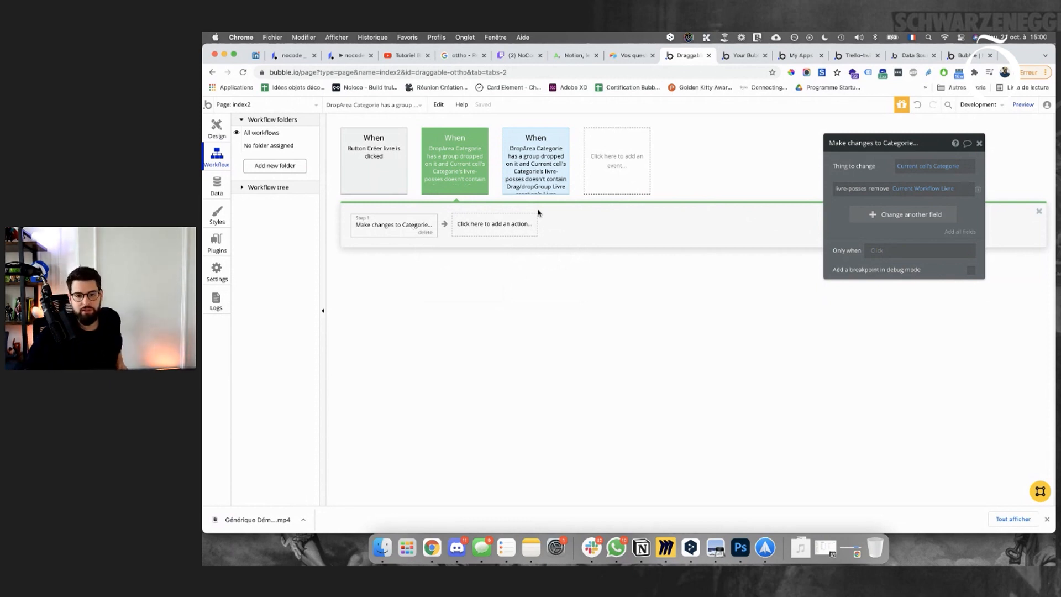
pyautogui.click(448, 172)
pyautogui.click(390, 220)
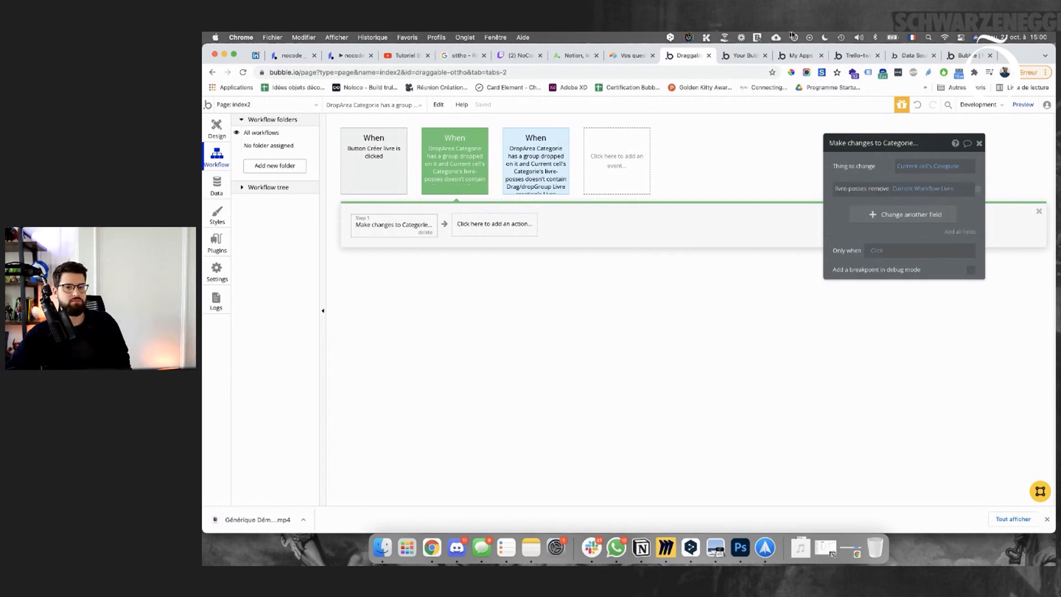
pyautogui.click(744, 56)
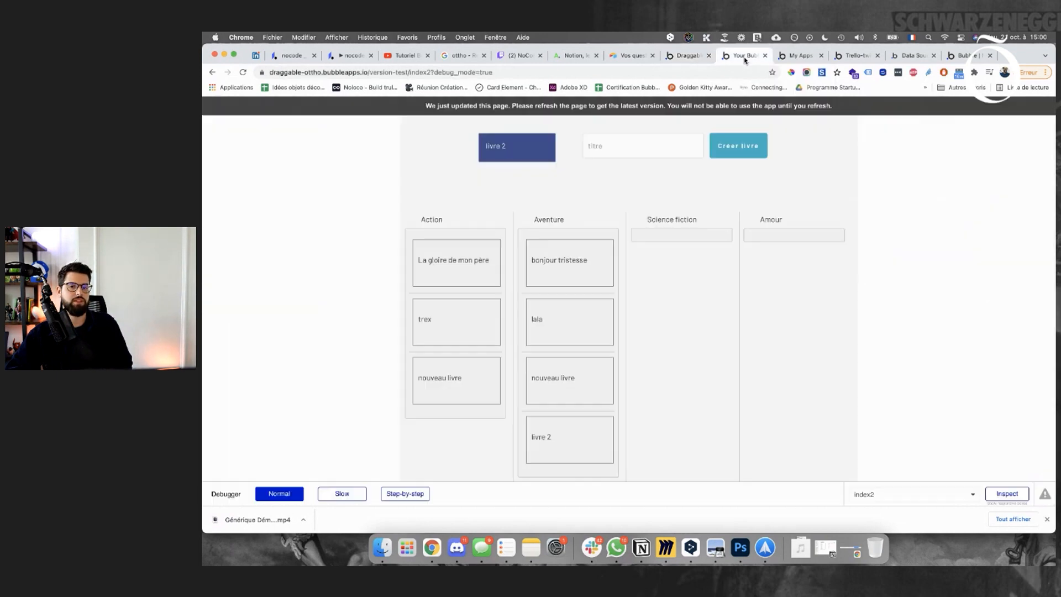
pyautogui.click(605, 110)
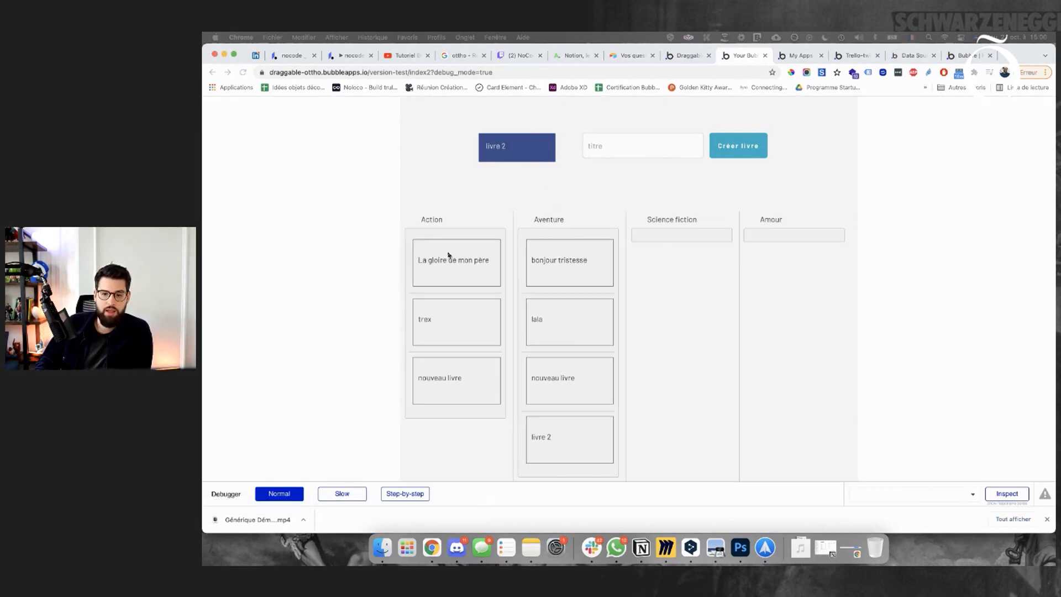
pyautogui.moveTo(495, 266); pyautogui.dragTo(583, 298)
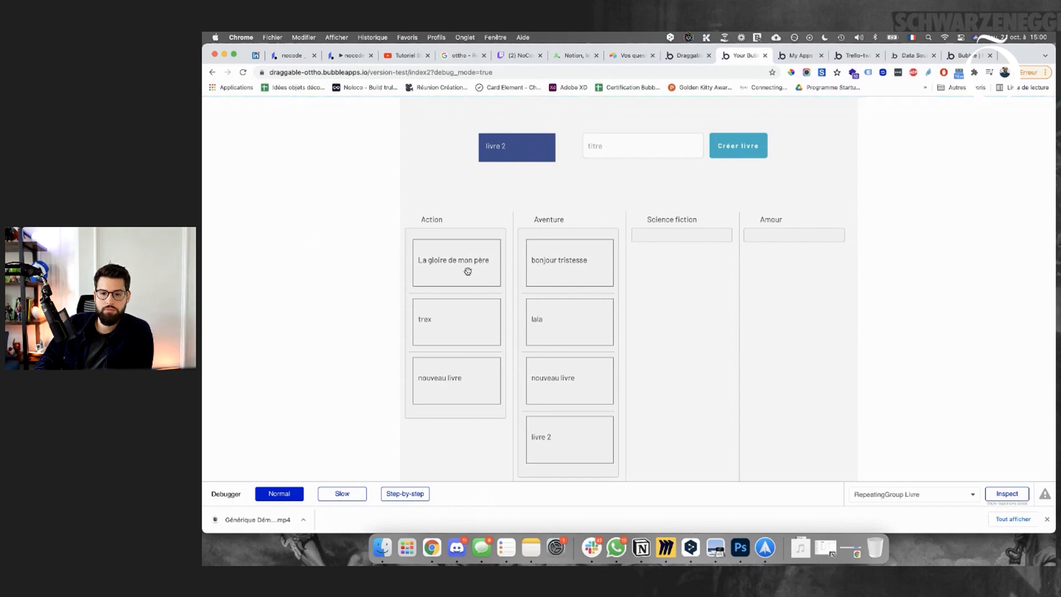
pyautogui.scroll(-3, 503, 315)
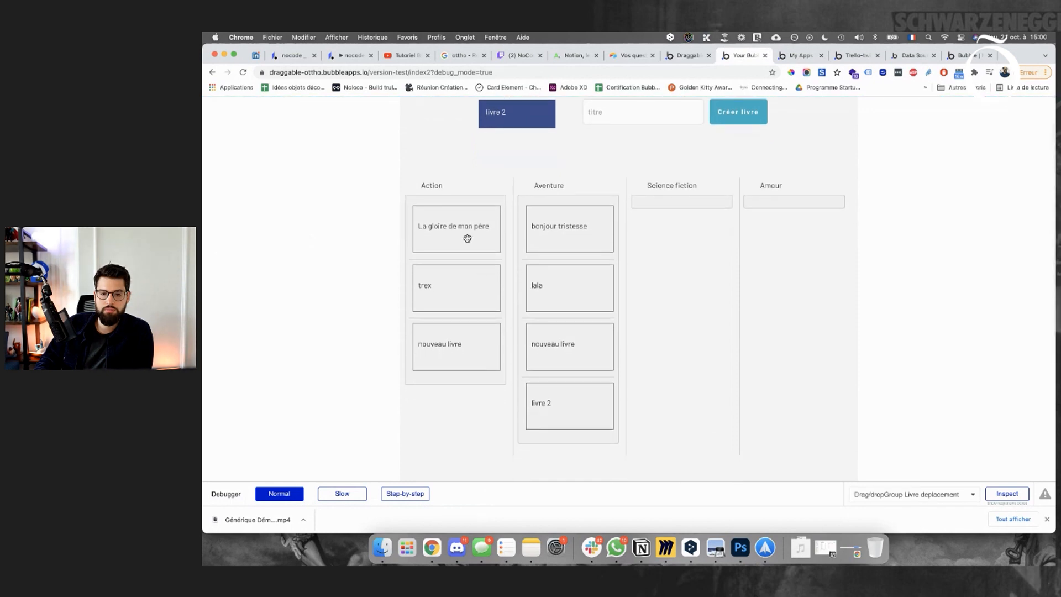
pyautogui.scroll(2, 569, 318)
pyautogui.moveTo(480, 239); pyautogui.dragTo(576, 283)
pyautogui.moveTo(483, 244); pyautogui.dragTo(583, 298)
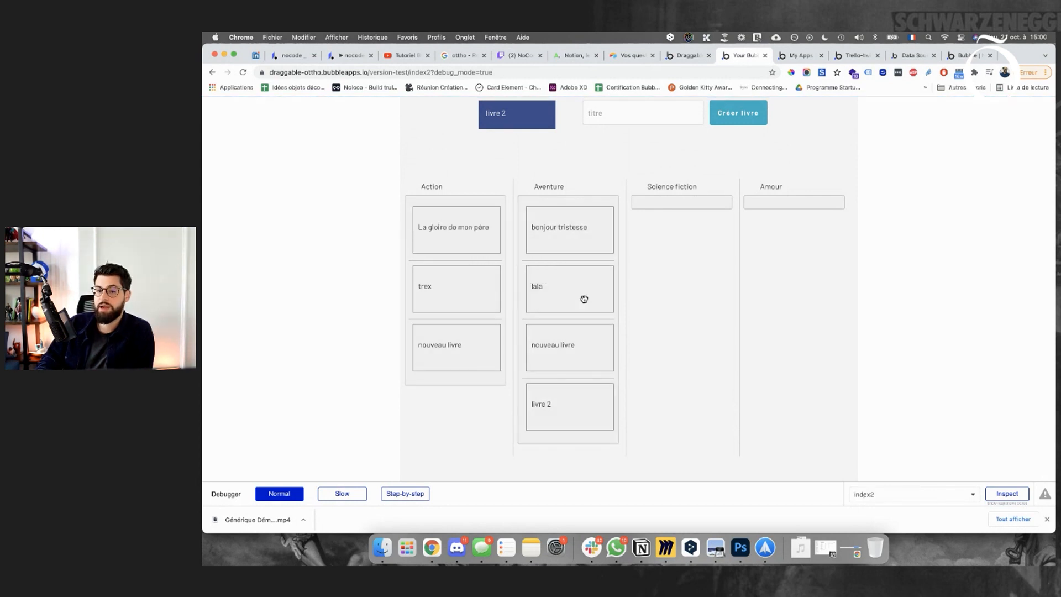
# Examine the data sources of RepeatingGroup Livre and Drag/dropGroup Livre deplacement against the green drop event's workflow settings.
pyautogui.click(681, 55)
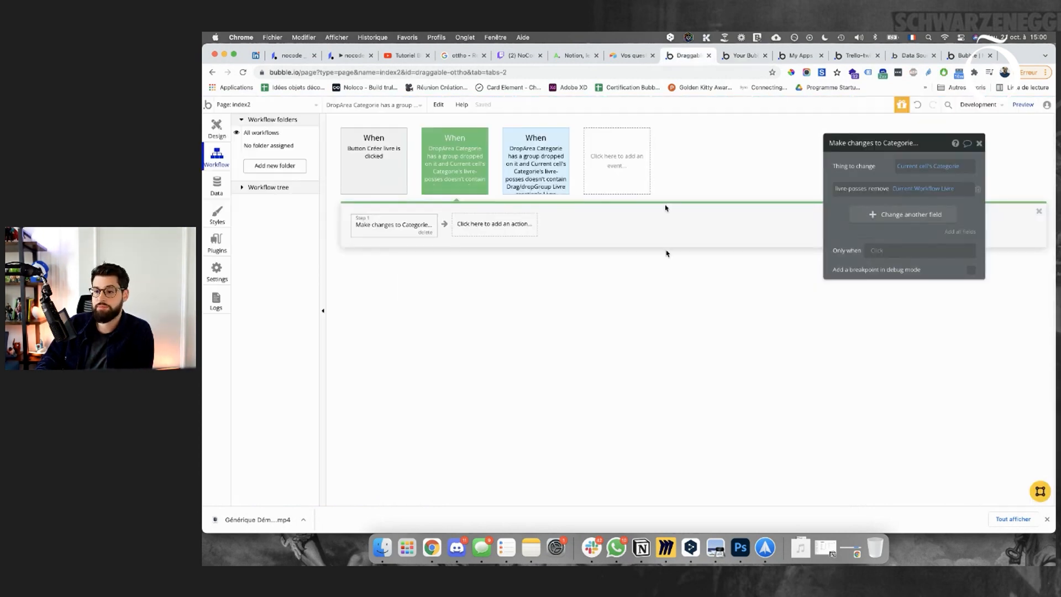
pyautogui.click(849, 192)
pyautogui.click(850, 193)
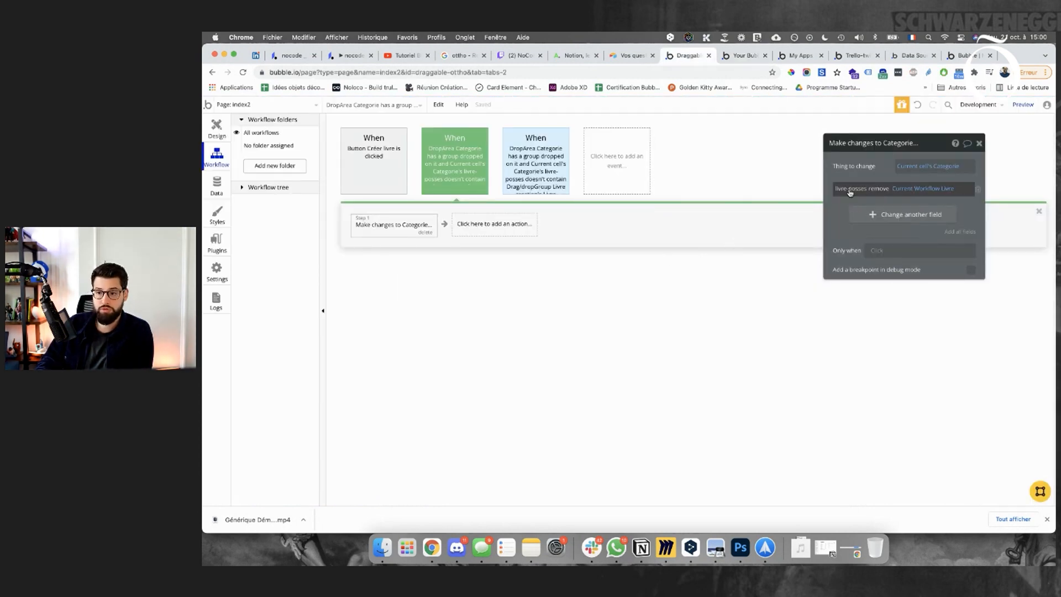
pyautogui.click(217, 128)
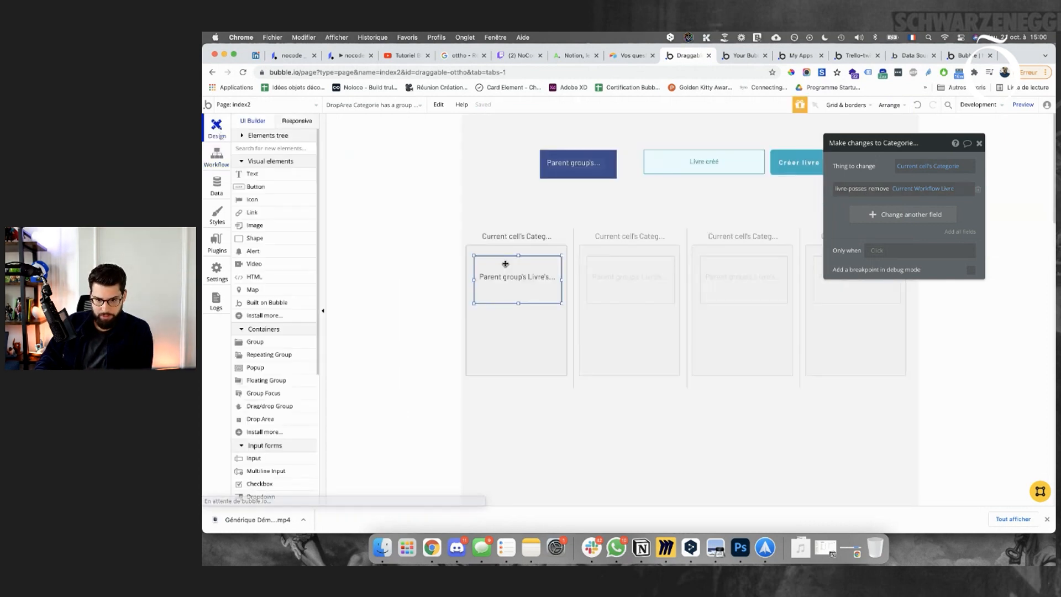
pyautogui.click(506, 265)
pyautogui.click(522, 323)
pyautogui.click(931, 207)
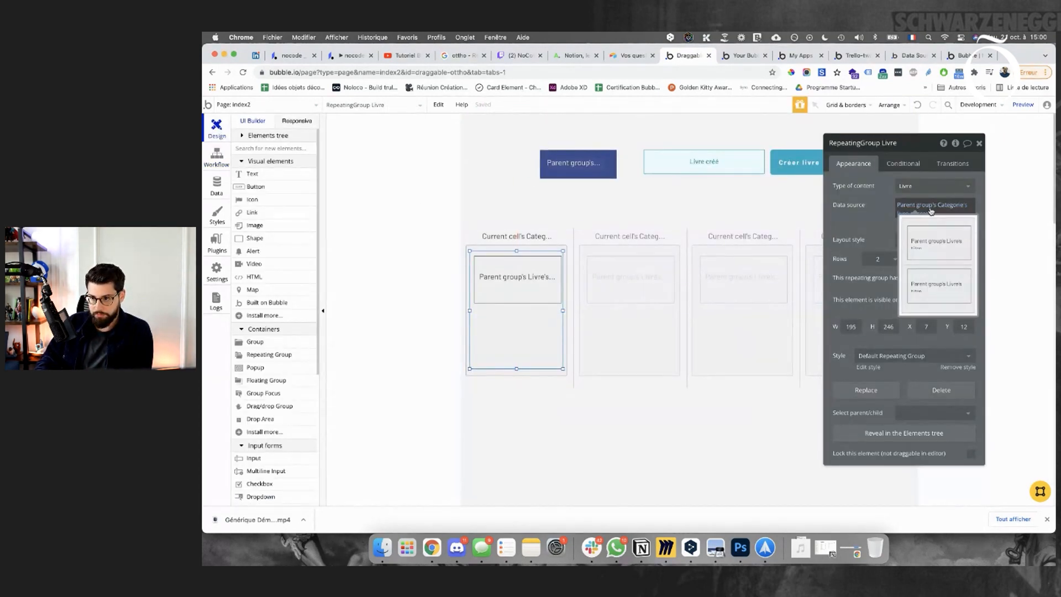
pyautogui.click(535, 293)
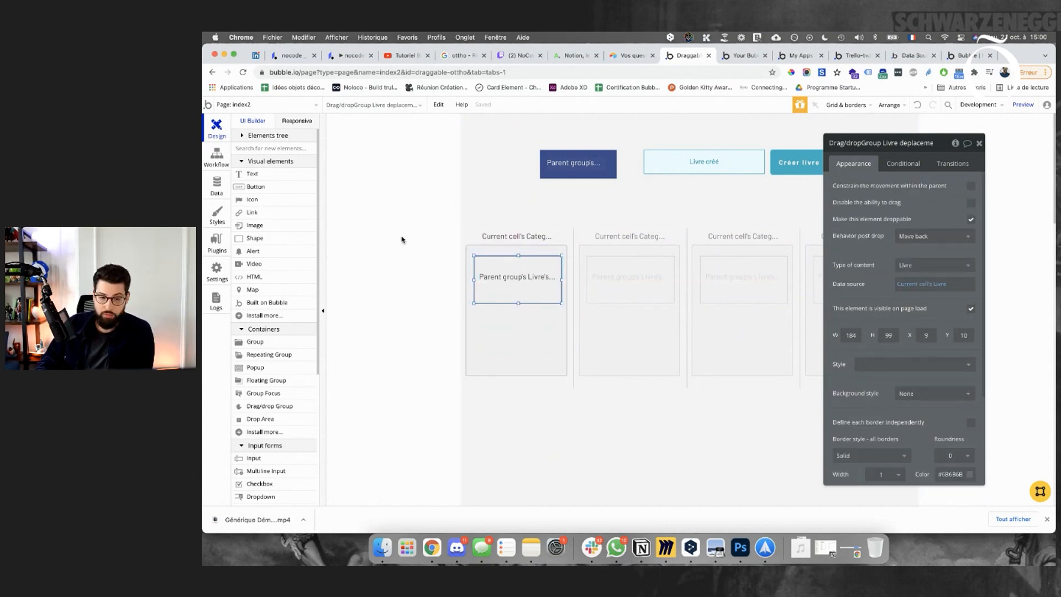
pyautogui.click(216, 156)
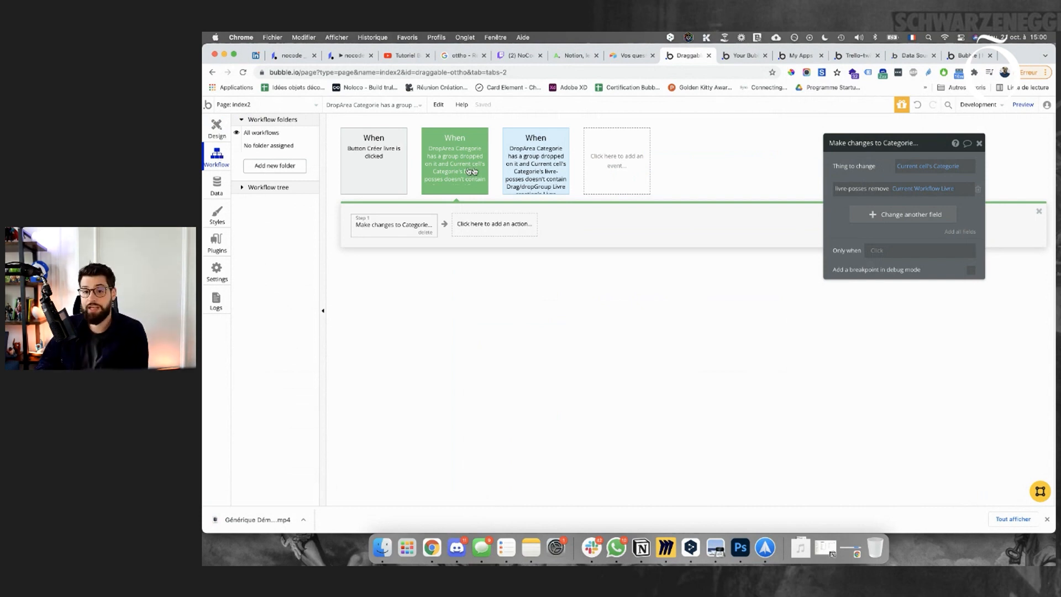
pyautogui.click(469, 188)
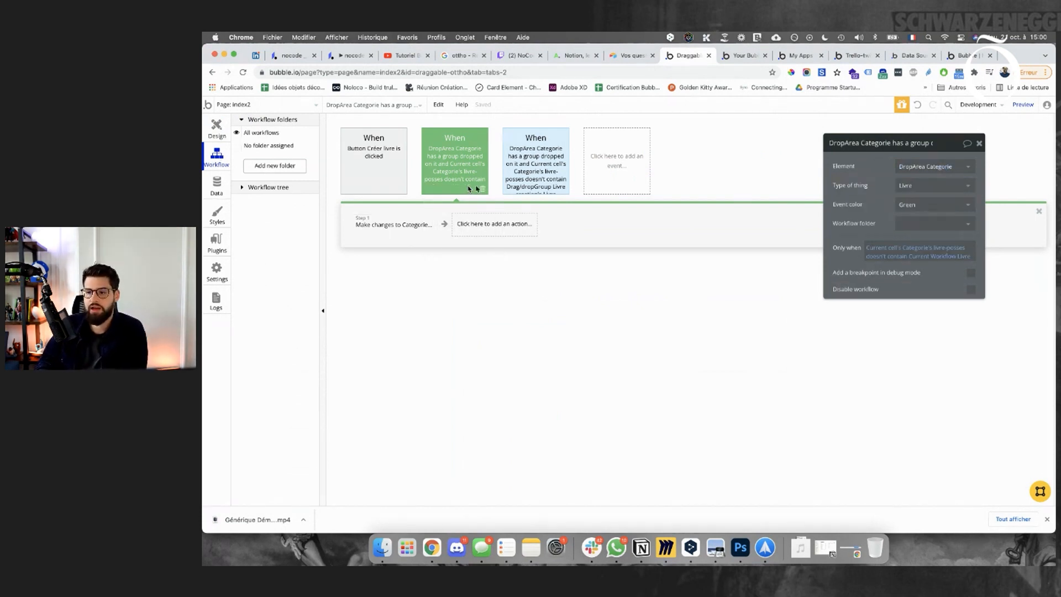
# Try removing the Only when condition from the blue DropArea Categorie drop event, and undo the removal.
pyautogui.click(547, 183)
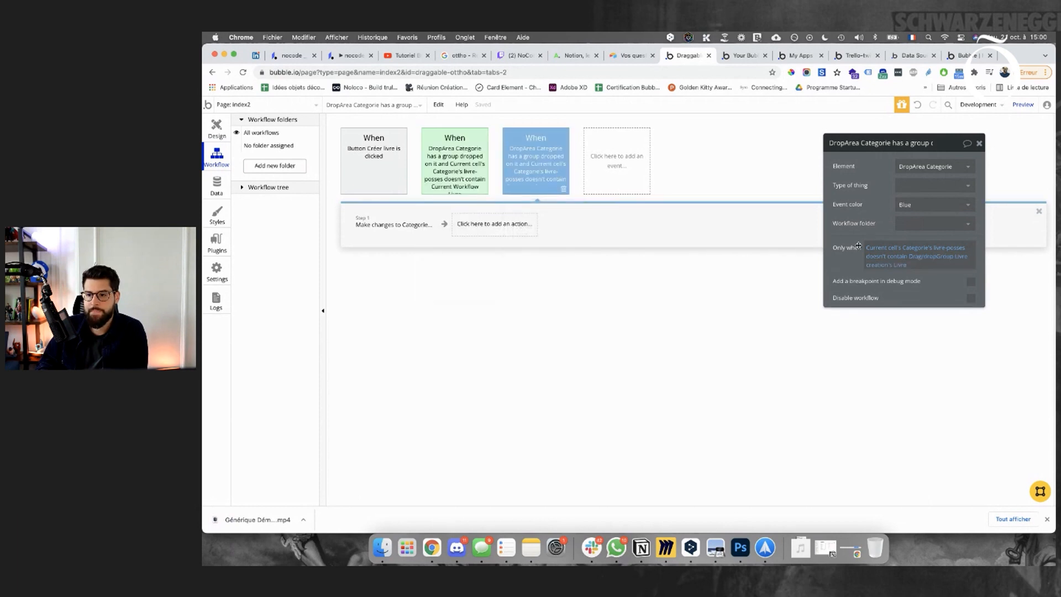
pyautogui.click(878, 246)
pyautogui.press('BackSpace')
pyautogui.click(878, 246)
pyautogui.click(879, 231)
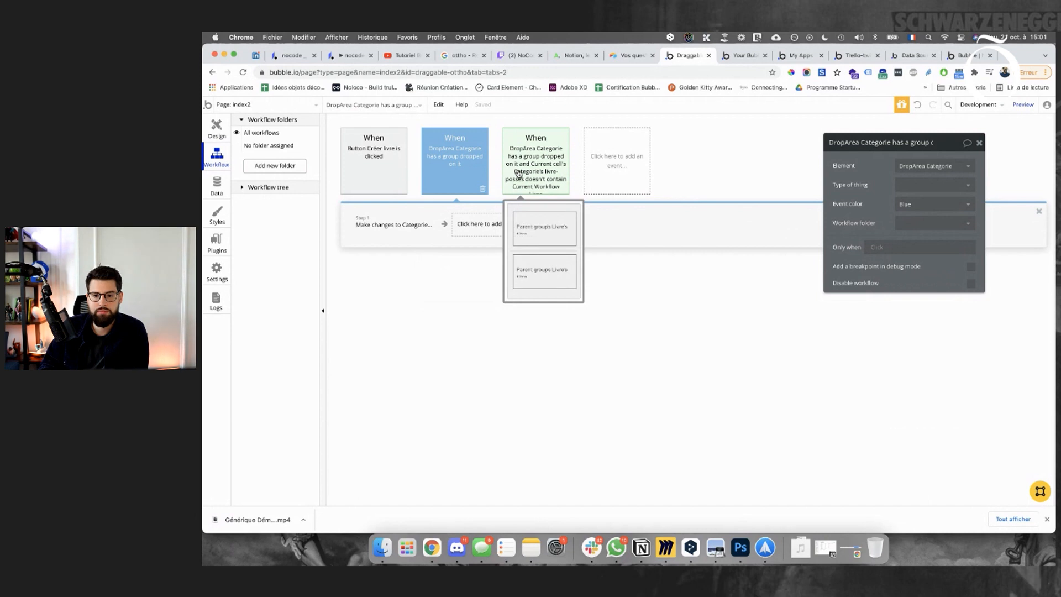
pyautogui.click(383, 232)
pyautogui.click(535, 170)
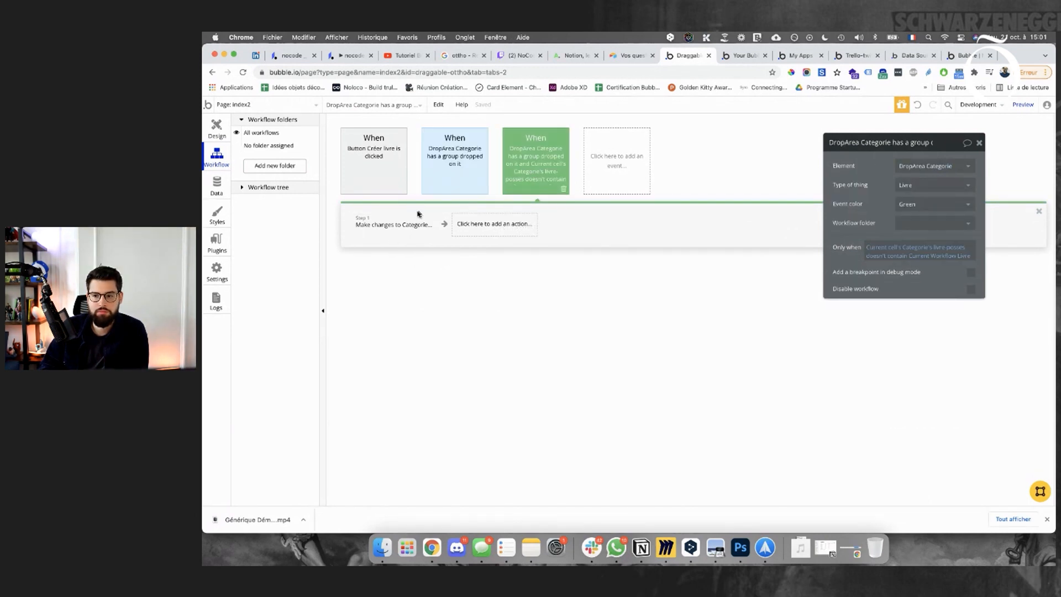
pyautogui.click(393, 226)
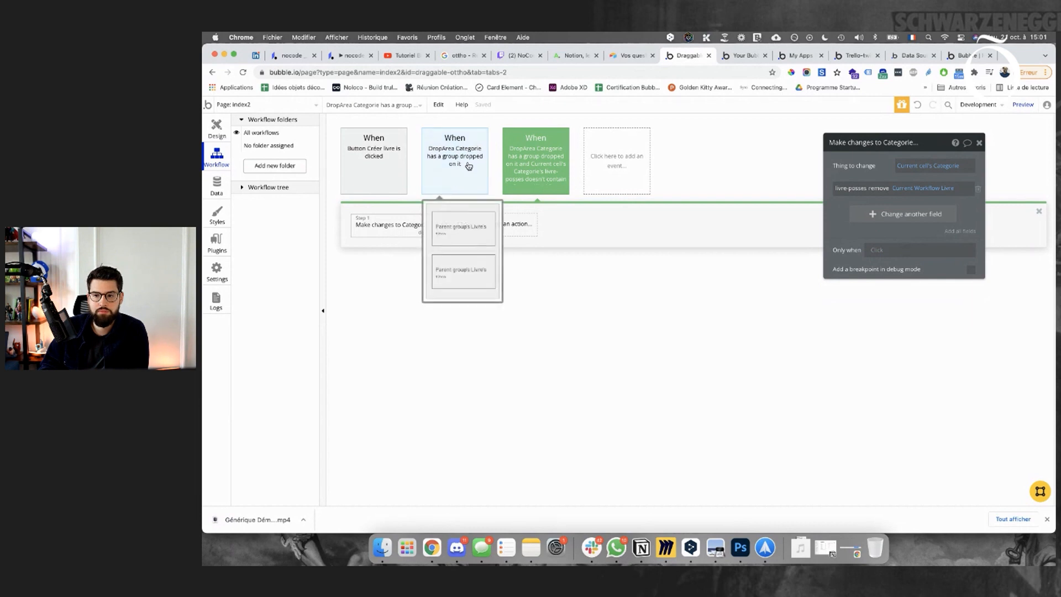
pyautogui.click(467, 166)
pyautogui.click(401, 227)
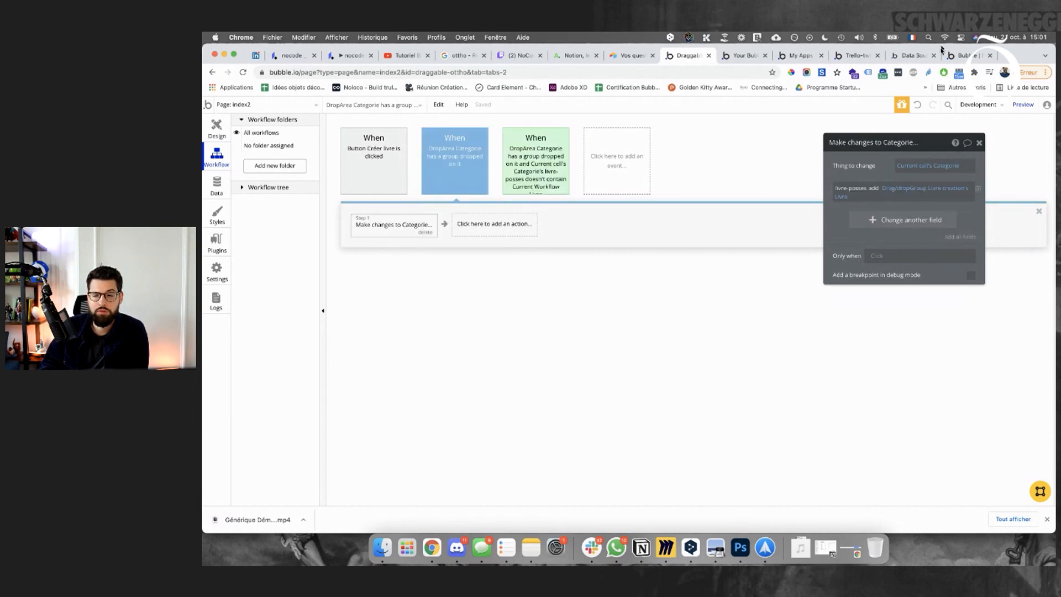
pyautogui.click(918, 103)
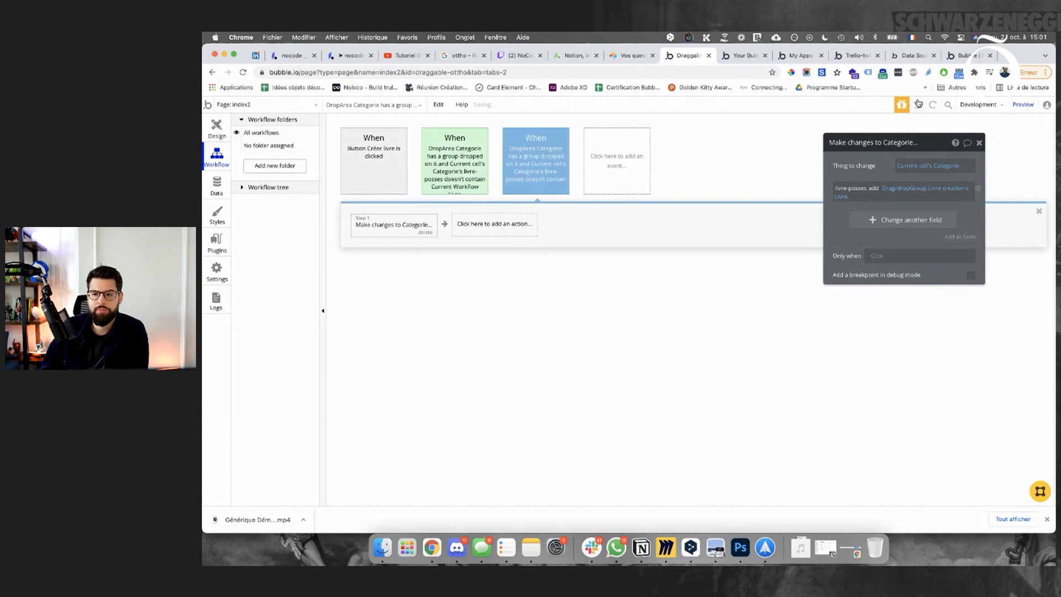
# Compare the Make changes to Categorie actions of the green and blue drop events.
pyautogui.click(475, 151)
pyautogui.click(405, 224)
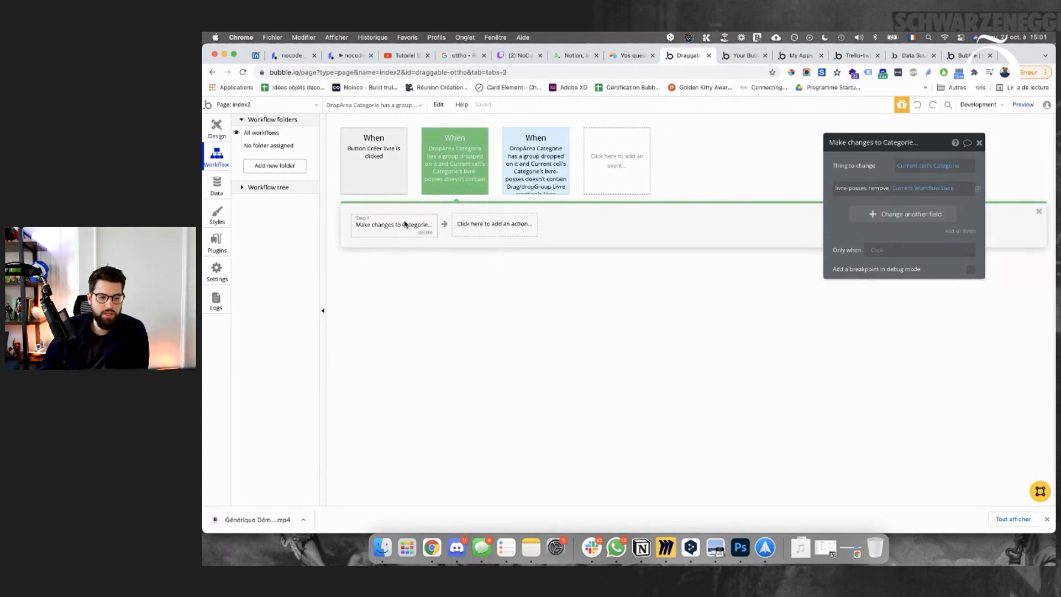
pyautogui.moveTo(556, 185)
pyautogui.click(382, 225)
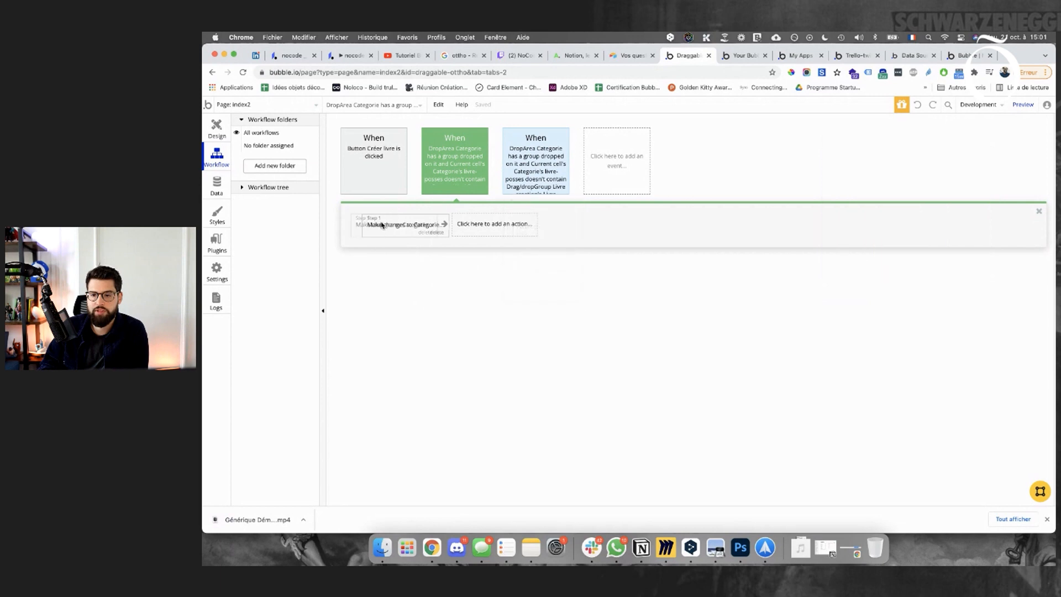
pyautogui.click(382, 226)
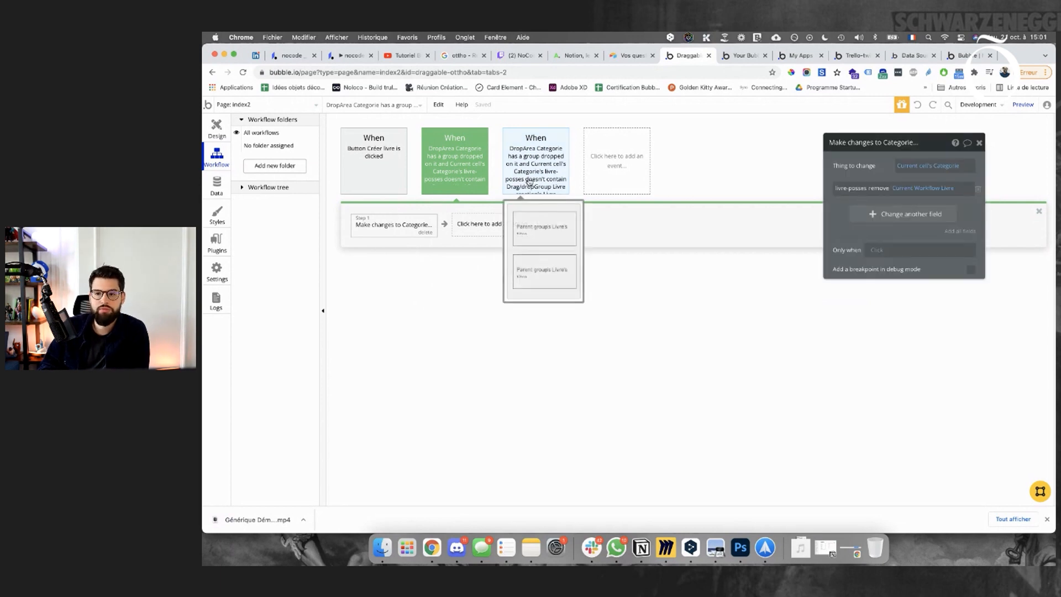
pyautogui.click(525, 180)
pyautogui.click(387, 226)
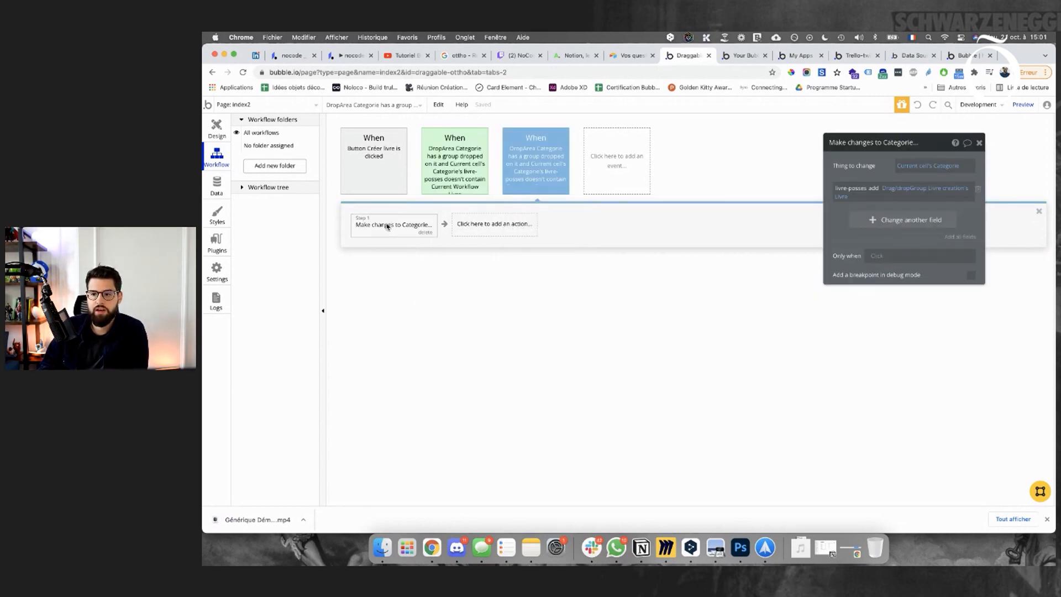
# Remove the Only when condition from the green DropArea Categorie drop event.
pyautogui.click(456, 174)
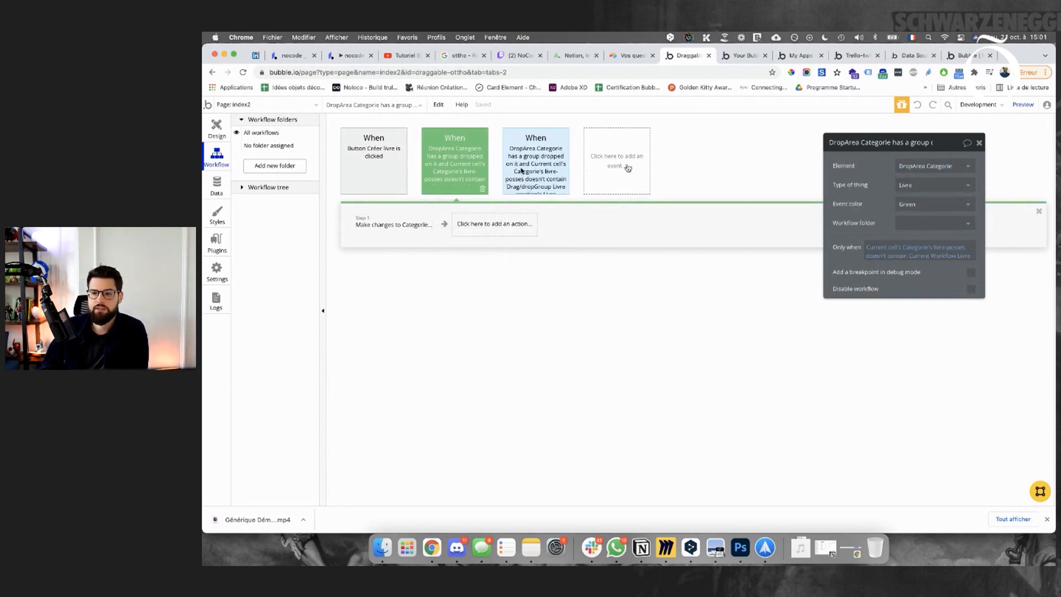
pyautogui.click(888, 251)
pyautogui.click(888, 258)
pyautogui.click(887, 249)
pyautogui.click(856, 207)
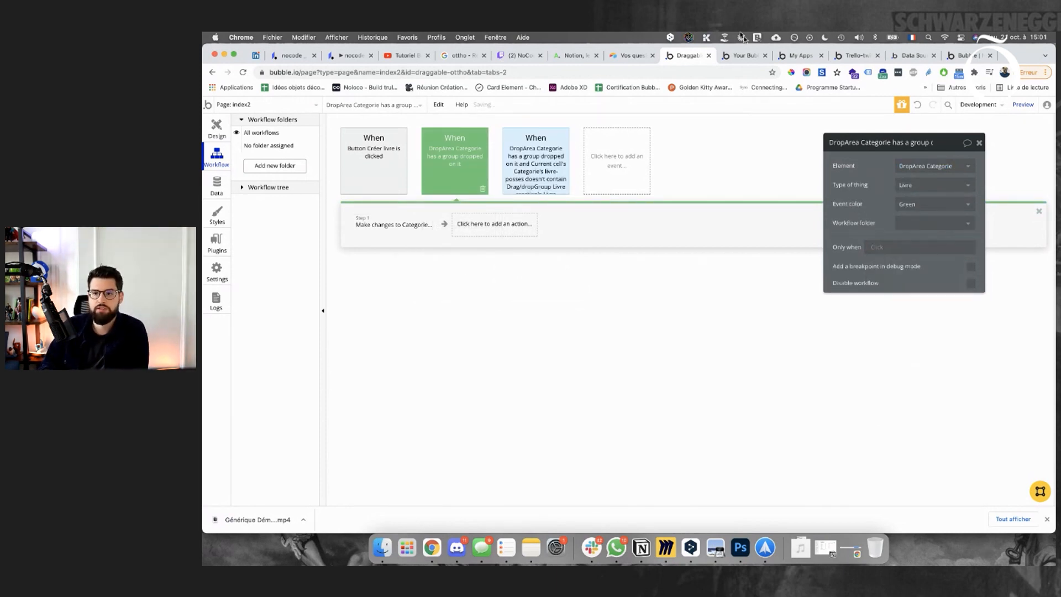
# Test the green drop event in the preview by moving several livres, including nouveau livre, from the Action column onto Aventure.
pyautogui.click(744, 55)
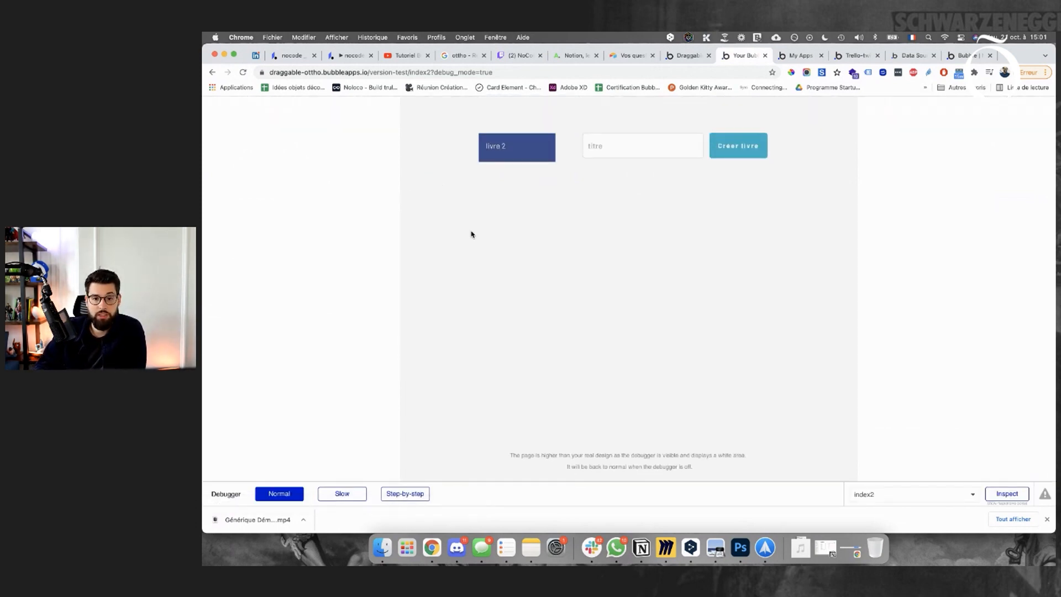
pyautogui.moveTo(479, 261); pyautogui.dragTo(566, 320)
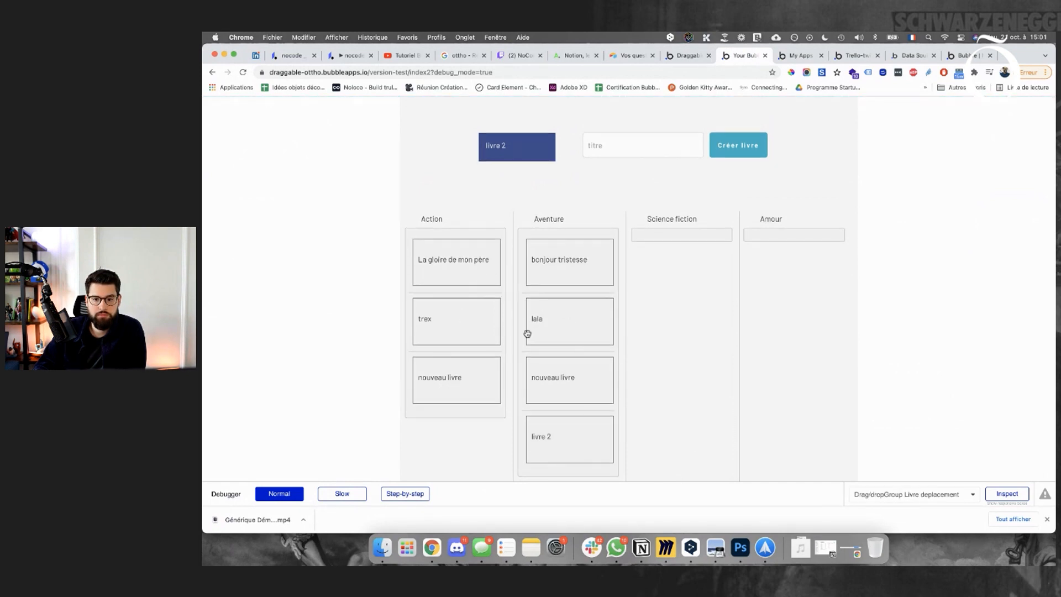
pyautogui.scroll(-3, 536, 324)
pyautogui.scroll(1, 547, 316)
pyautogui.moveTo(480, 318); pyautogui.dragTo(578, 317)
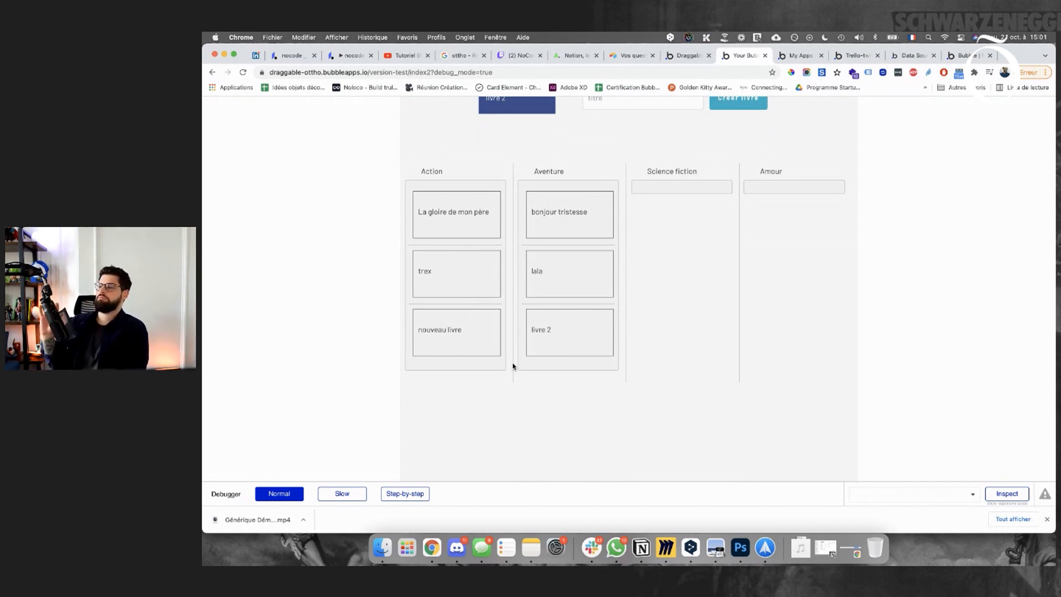
pyautogui.moveTo(469, 284); pyautogui.dragTo(572, 319)
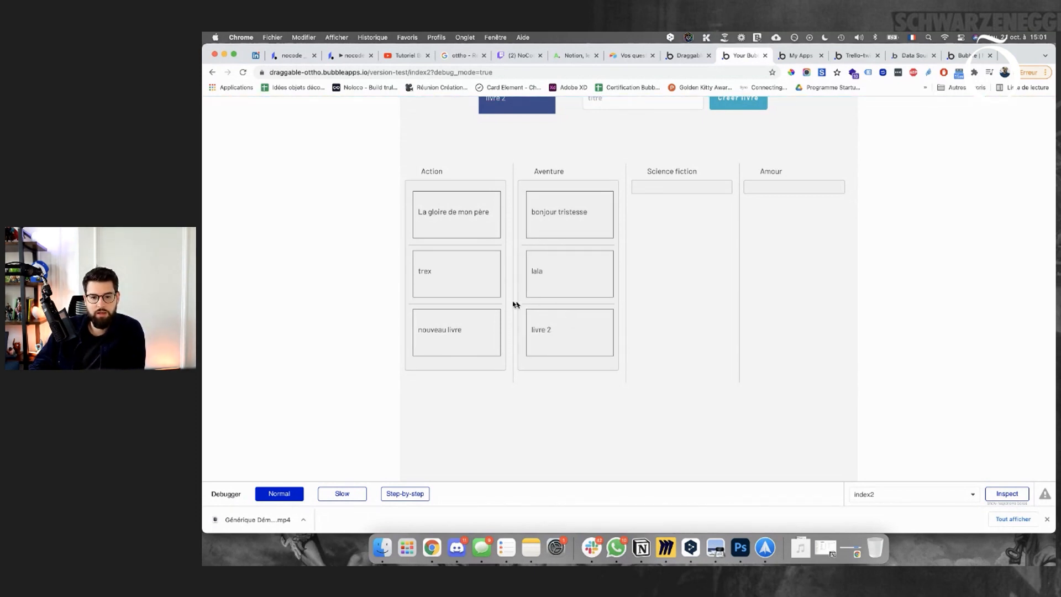
pyautogui.scroll(-2, 557, 319)
pyautogui.scroll(2, 557, 320)
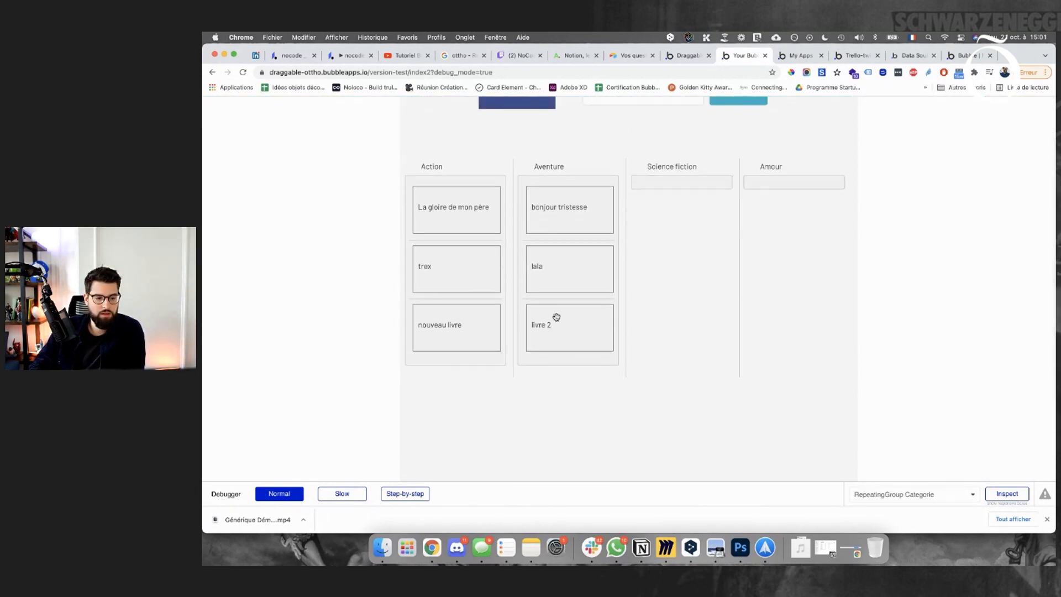
# Choose a type of thing for the blue DropArea Categorie drop event, and return to the preview.
pyautogui.click(688, 57)
pyautogui.click(513, 159)
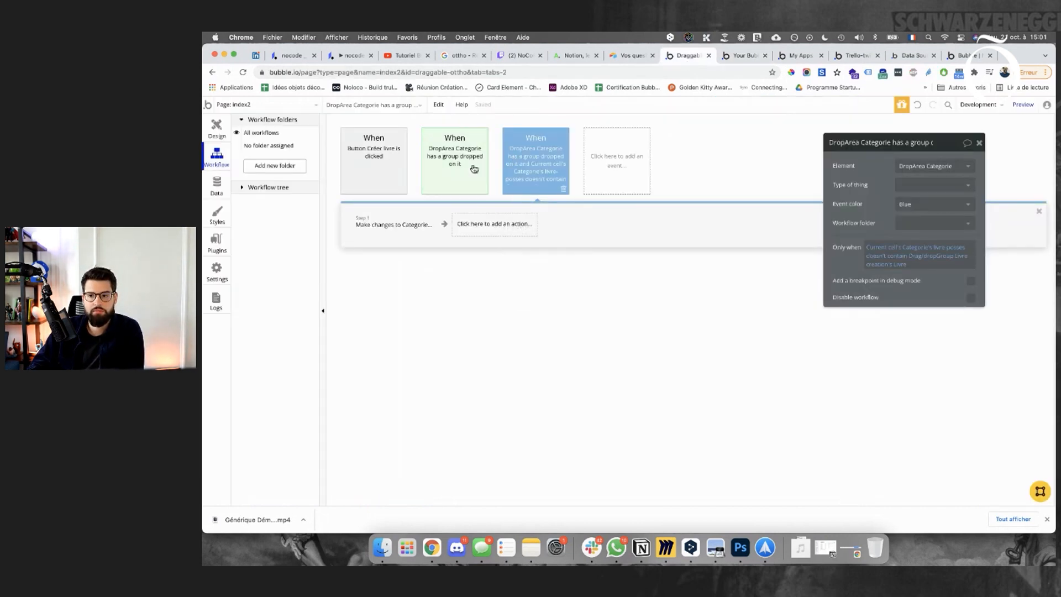
pyautogui.click(921, 184)
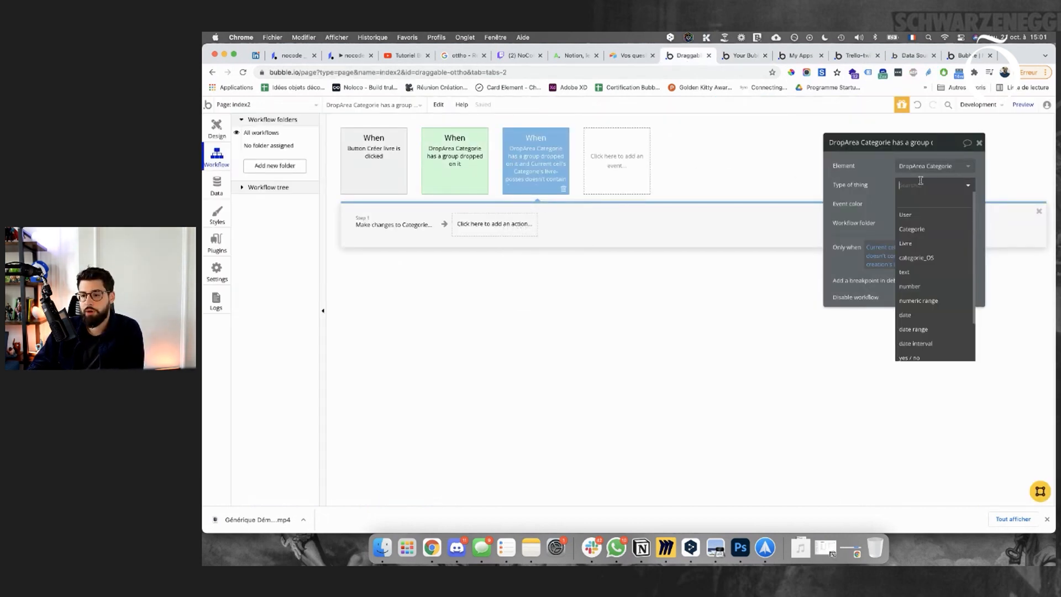
pyautogui.click(932, 255)
pyautogui.click(615, 56)
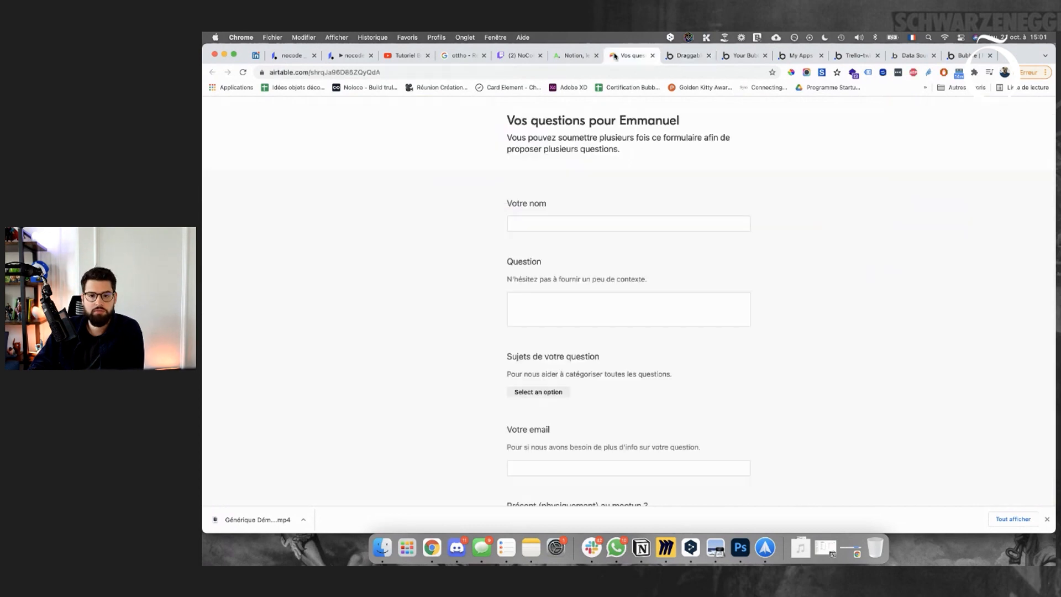
pyautogui.click(733, 56)
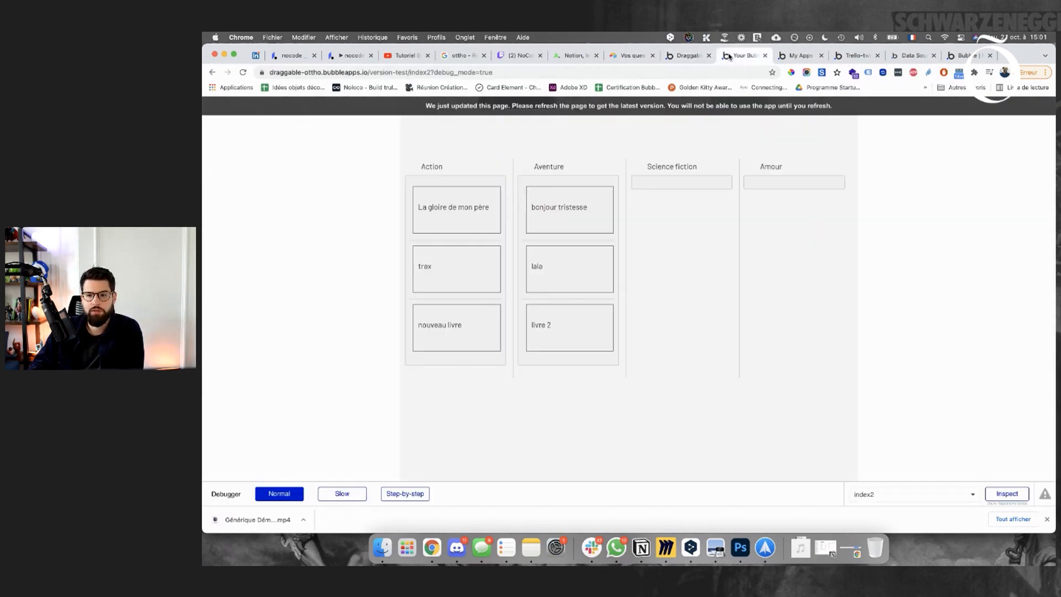
# Reload the preview and test moving the trex livre from the Action column onto Aventure.
pyautogui.click(522, 113)
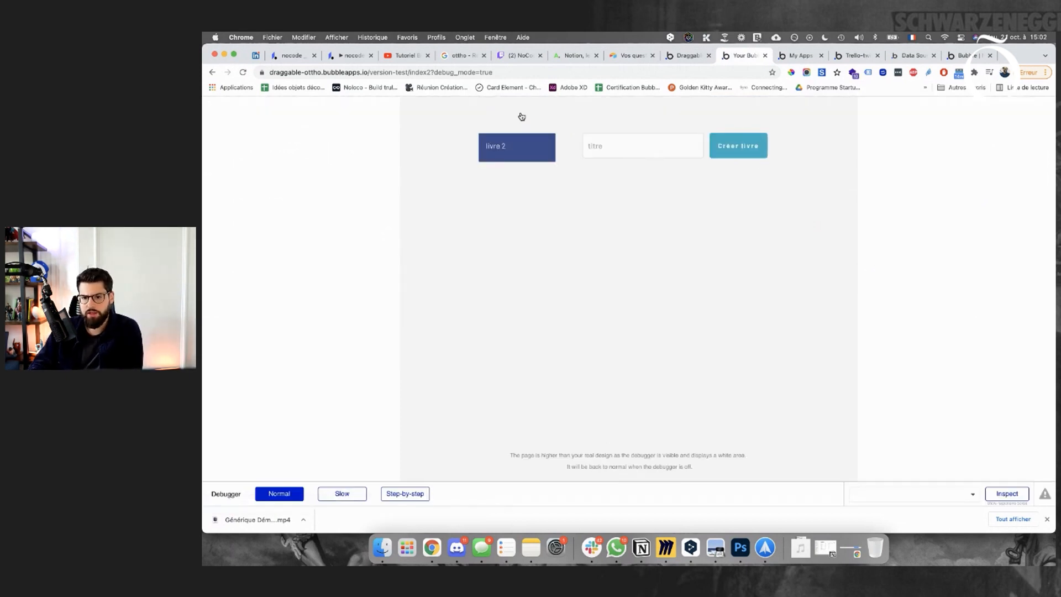
pyautogui.moveTo(455, 308); pyautogui.dragTo(564, 312)
pyautogui.scroll(-1, 519, 331)
pyautogui.scroll(1, 519, 331)
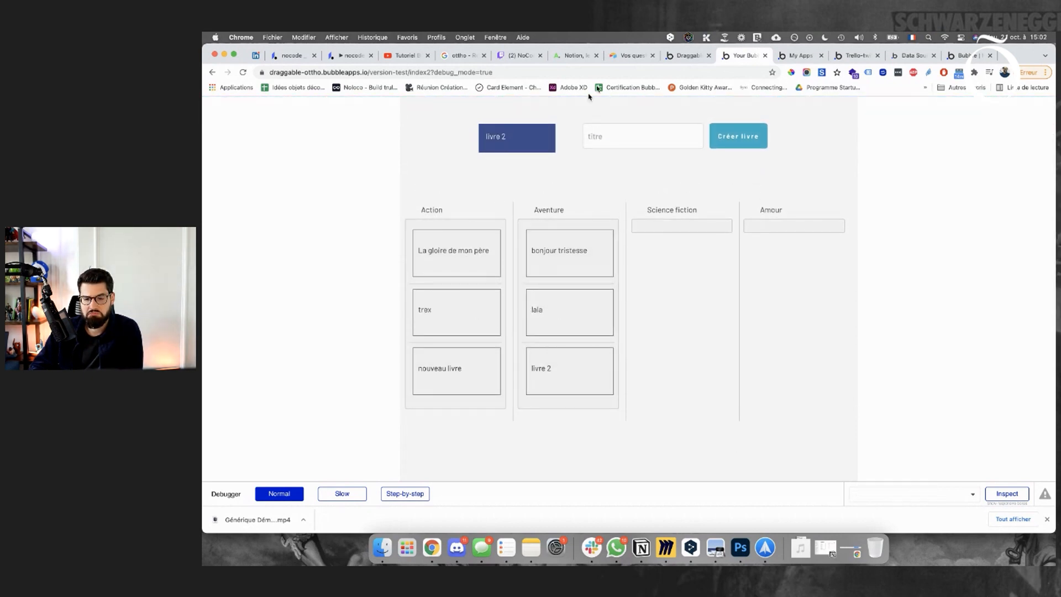
# Review the livre-posses changes made by the blue and green DropArea Categorie drop events against the preview.
pyautogui.click(681, 59)
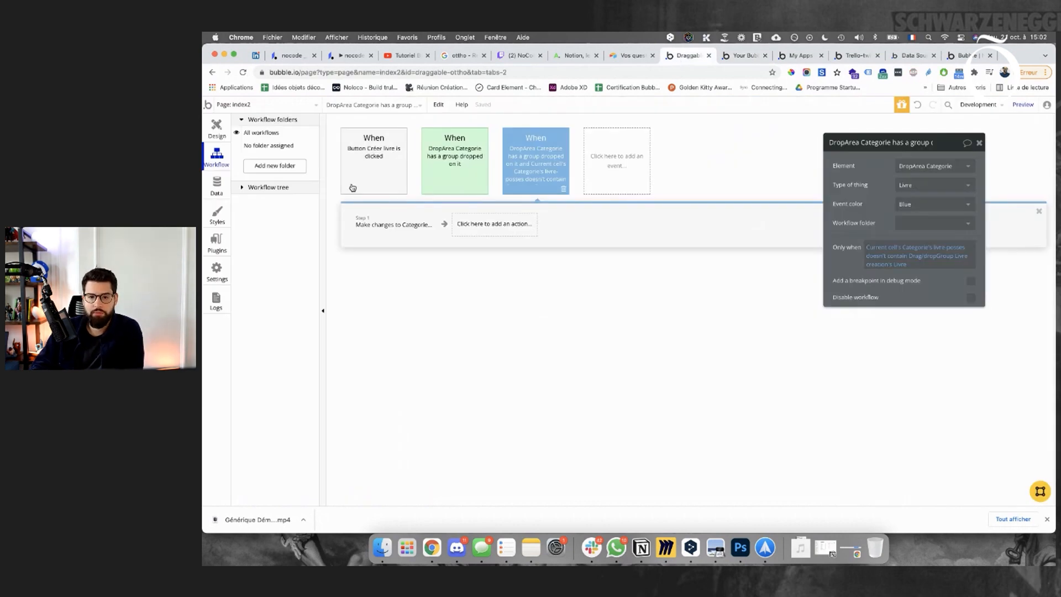
pyautogui.click(386, 220)
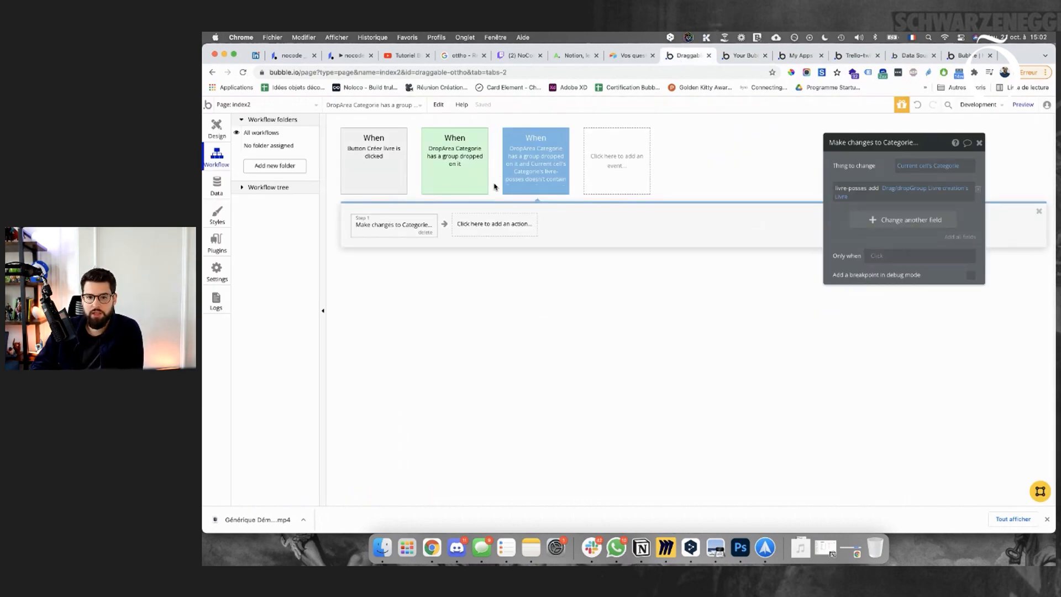
pyautogui.click(743, 55)
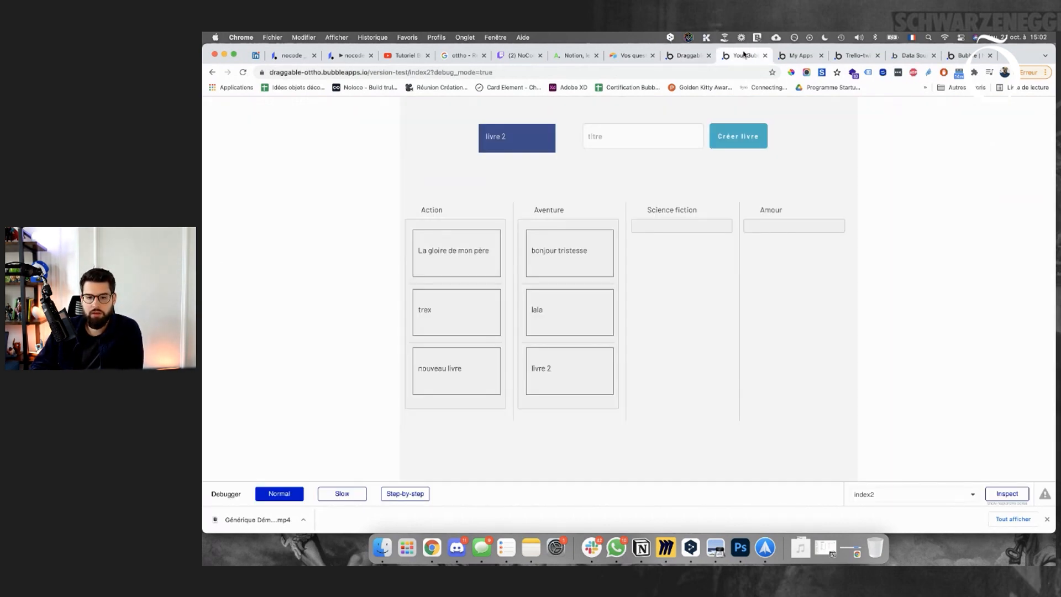
pyautogui.click(674, 56)
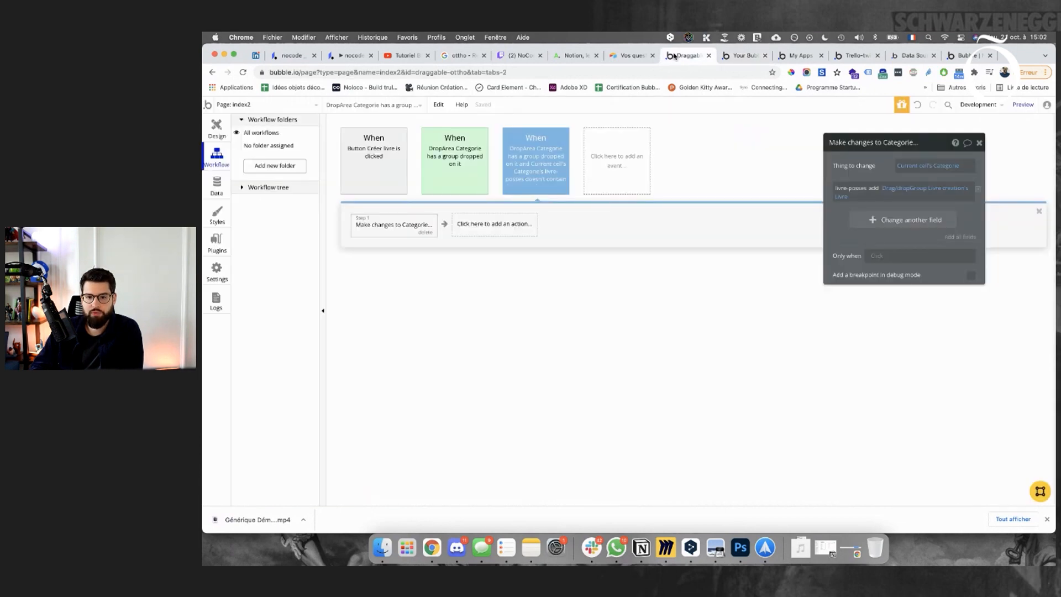
pyautogui.click(455, 160)
pyautogui.click(389, 226)
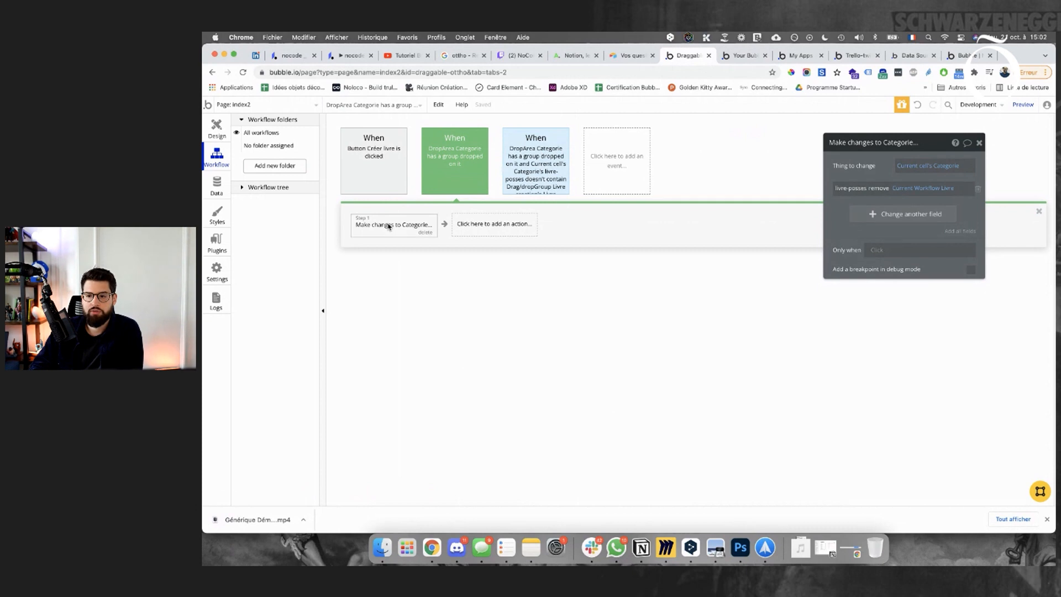
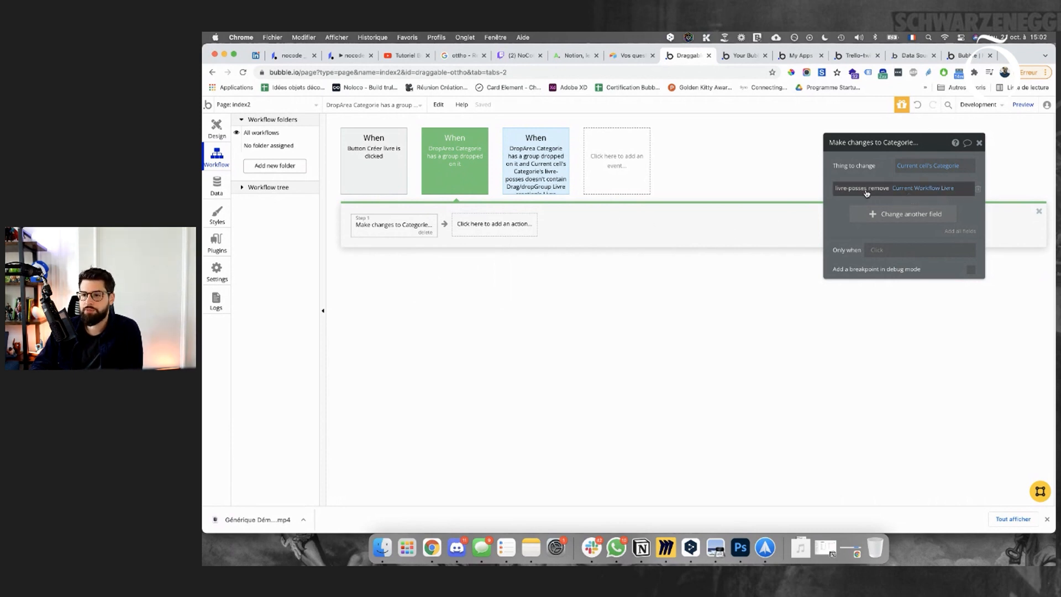
# Examine the available Thing to change sources for the green drop event's Make changes to Categorie action, alongside the event's own settings.
pyautogui.click(917, 166)
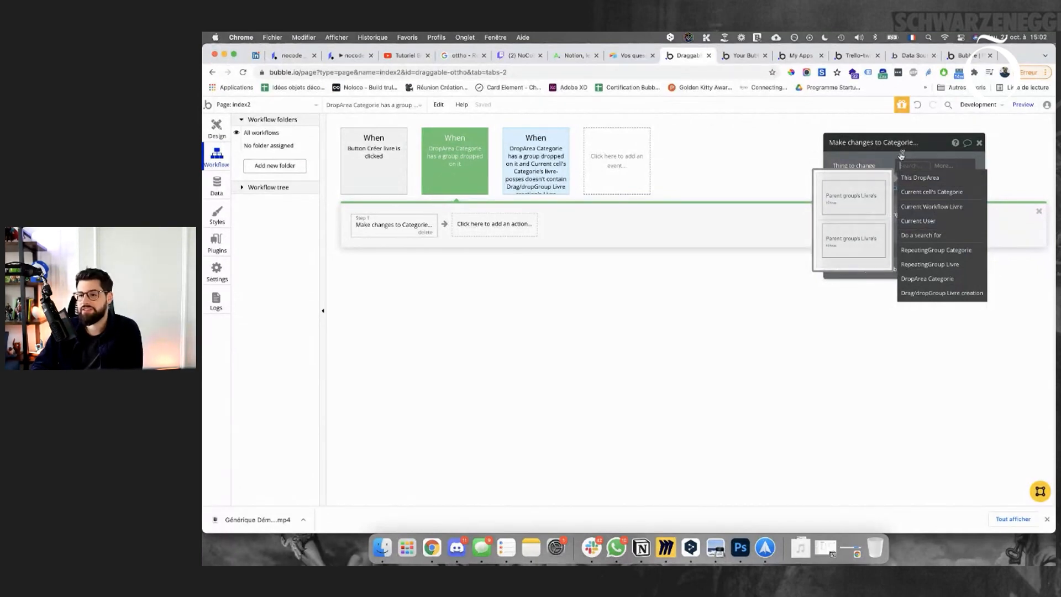
pyautogui.click(929, 192)
pyautogui.moveTo(911, 167)
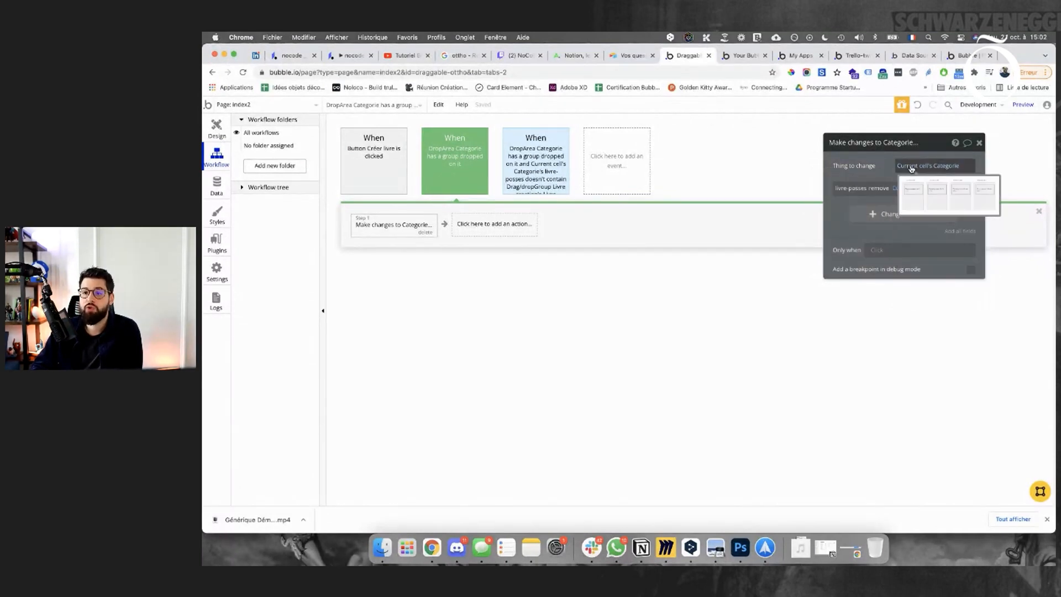
pyautogui.click(912, 167)
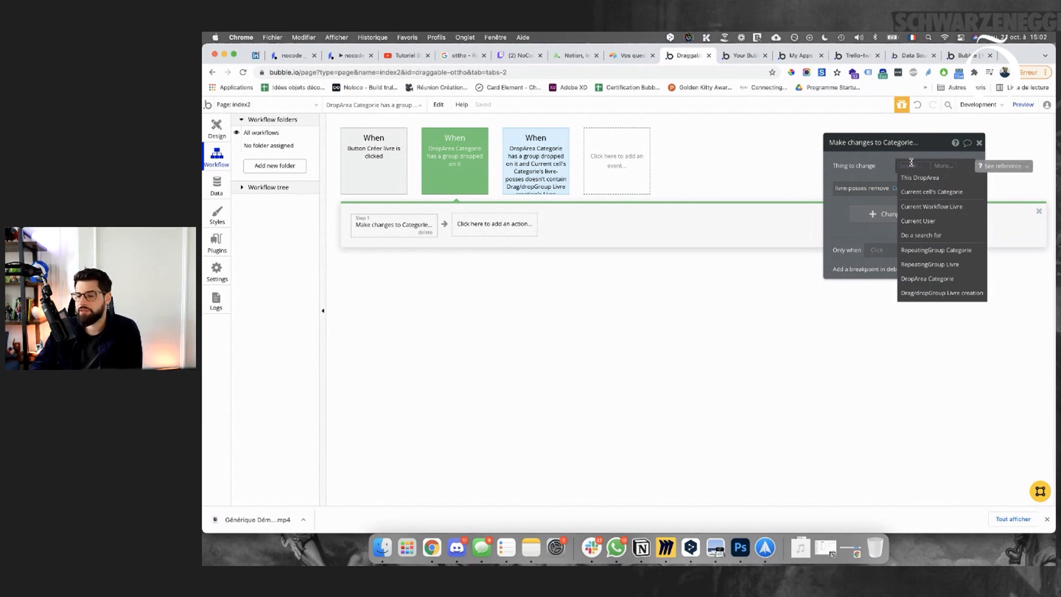
pyautogui.moveTo(921, 208)
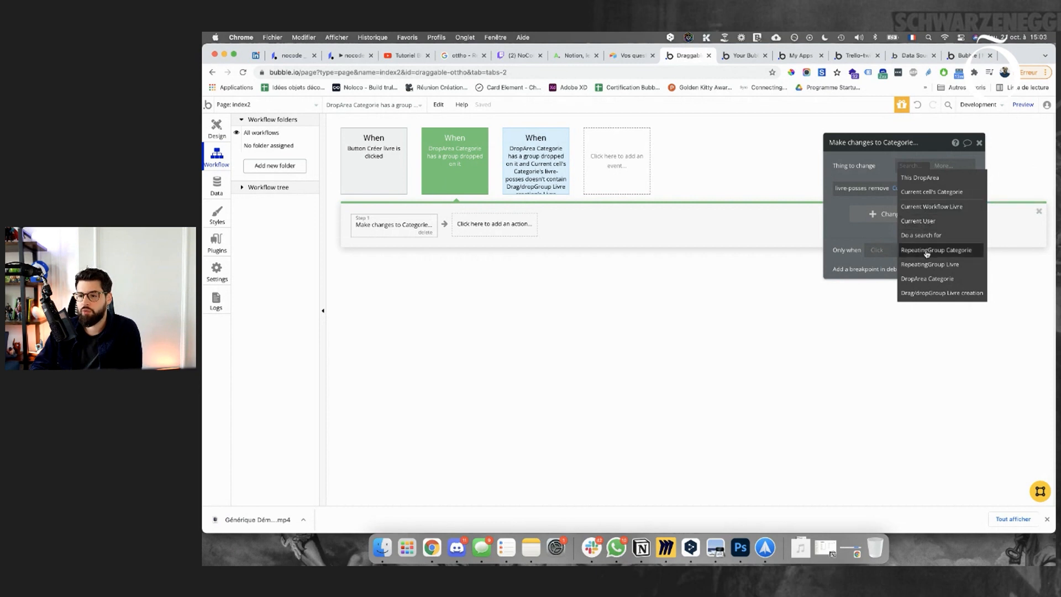
pyautogui.click(868, 170)
pyautogui.click(905, 166)
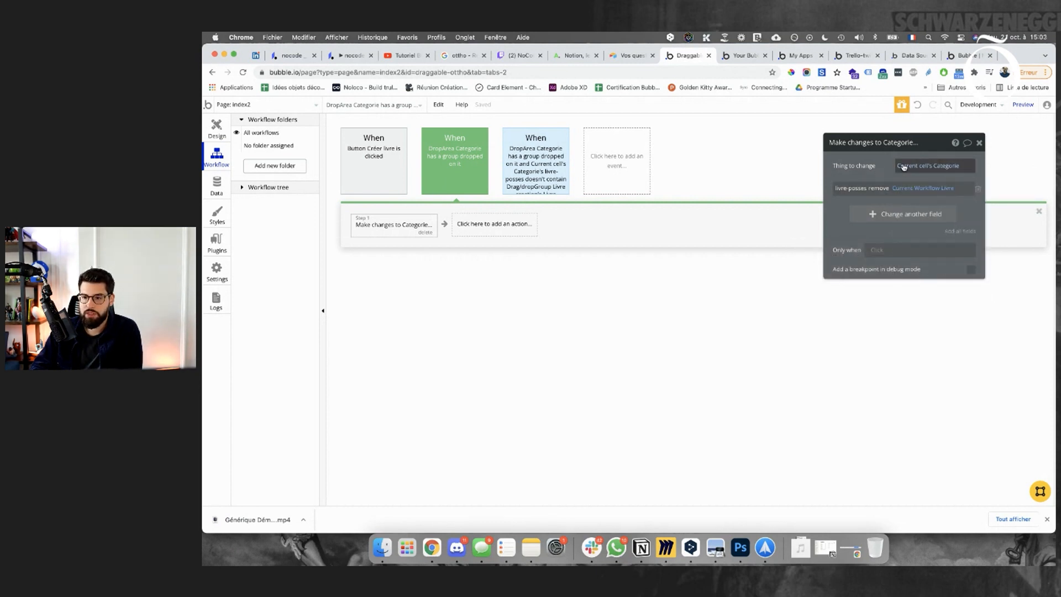
pyautogui.moveTo(918, 213)
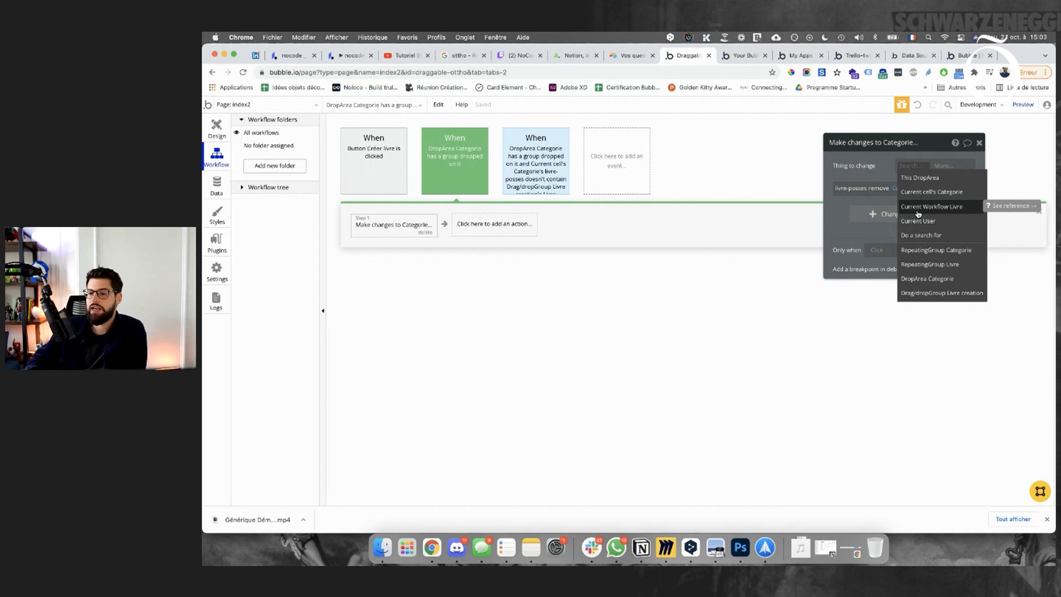
pyautogui.click(445, 157)
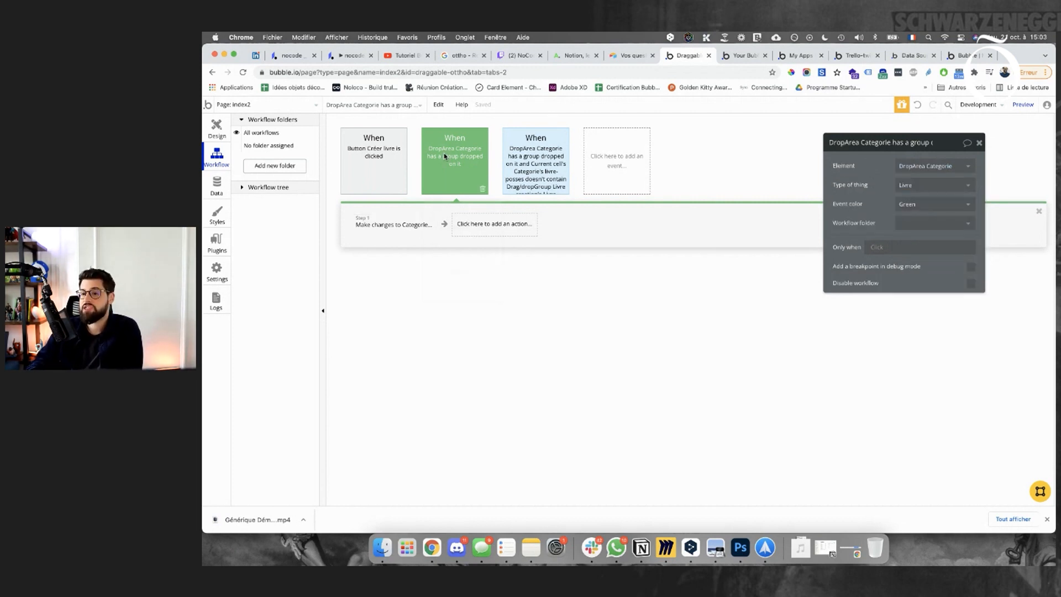
pyautogui.click(387, 225)
pyautogui.click(907, 168)
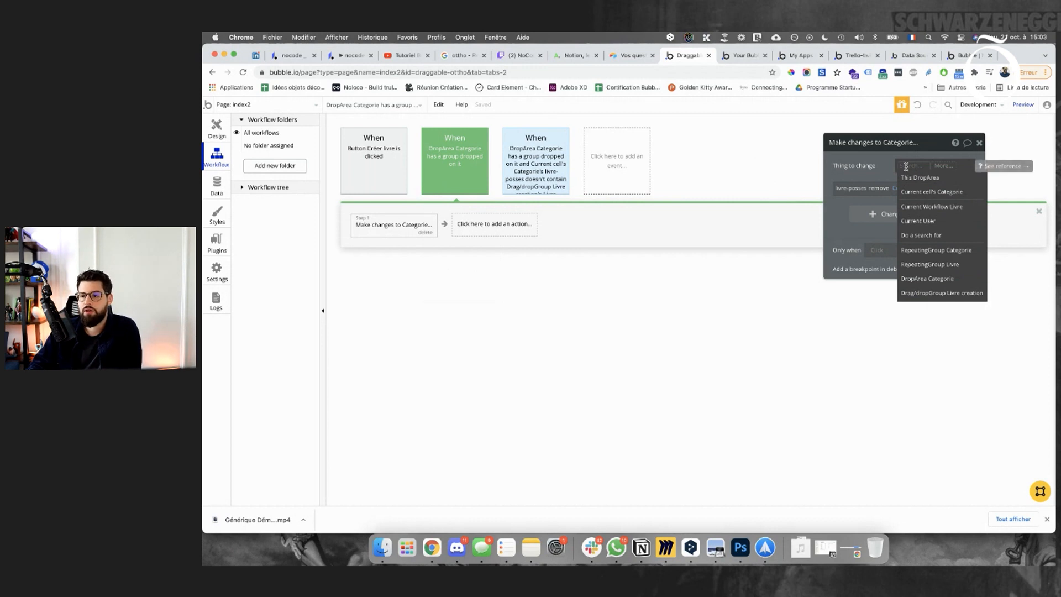
pyautogui.click(462, 141)
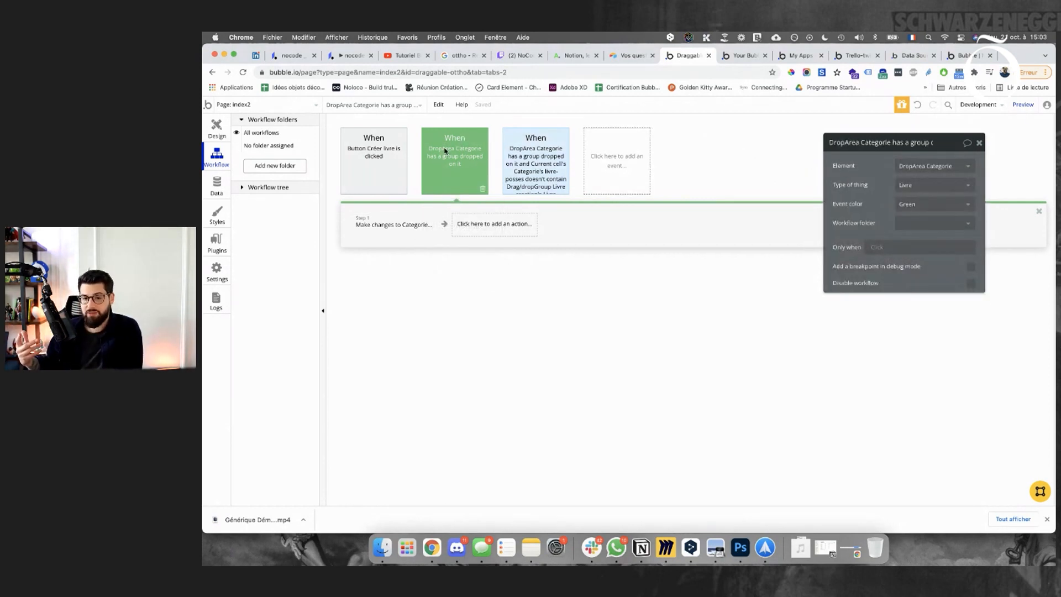
pyautogui.click(378, 225)
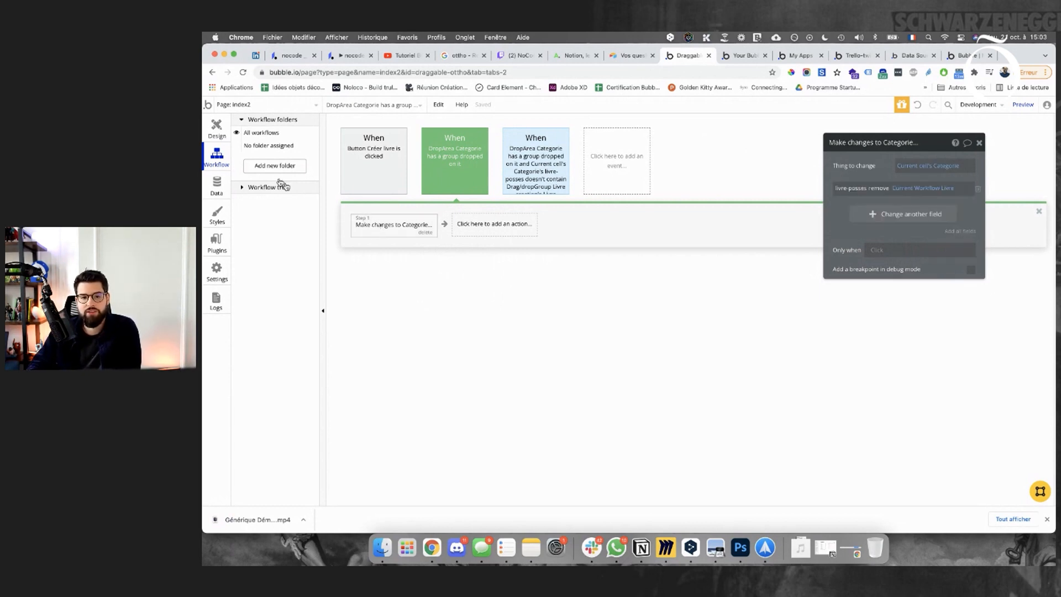
# Add a non-list field named categorie with type Categorie to the Livre data type.
pyautogui.click(212, 188)
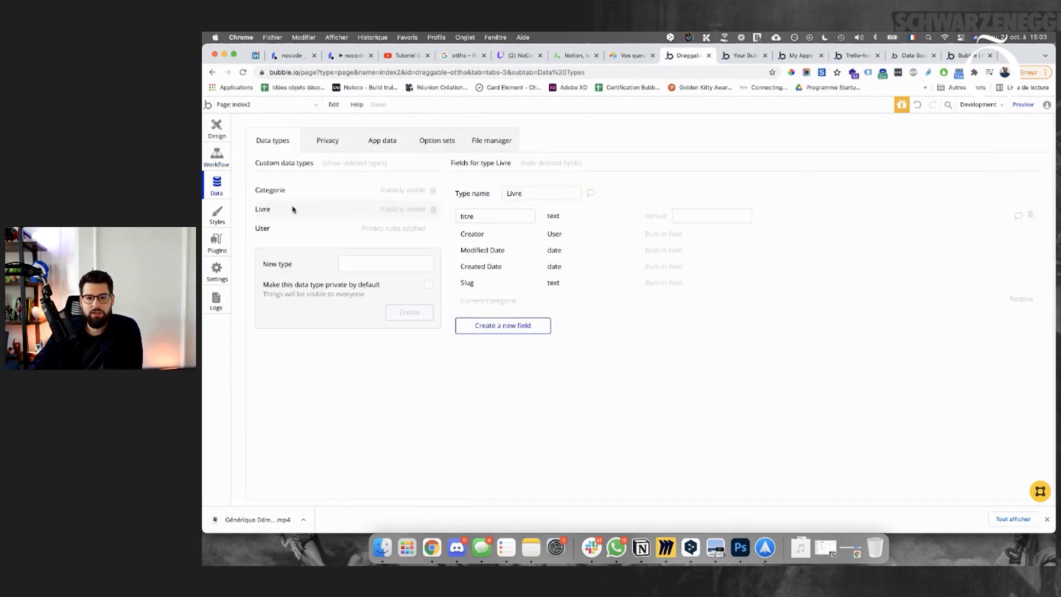
pyautogui.click(501, 325)
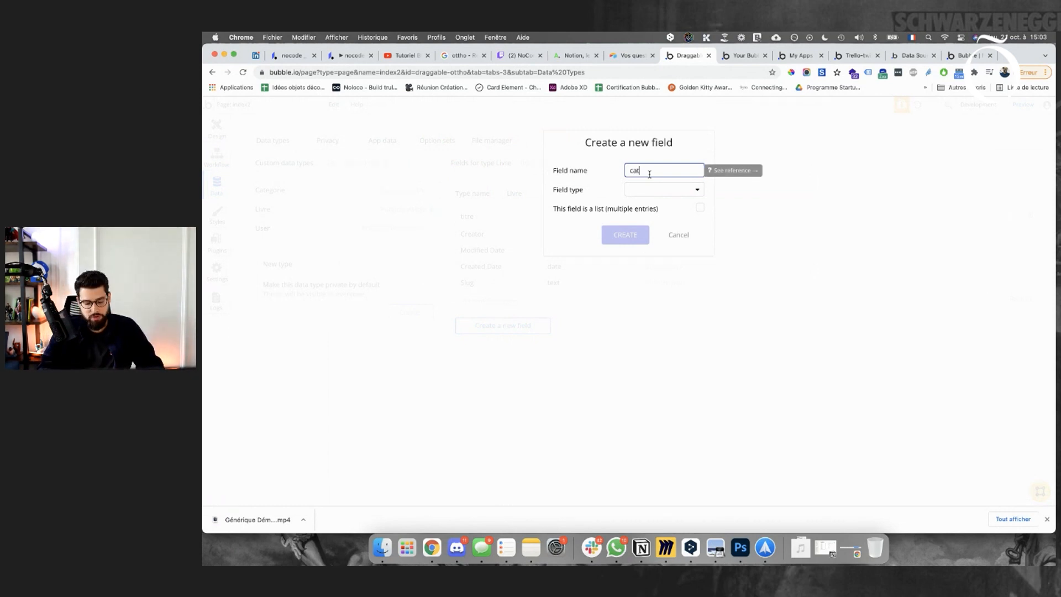
pyautogui.click(665, 190)
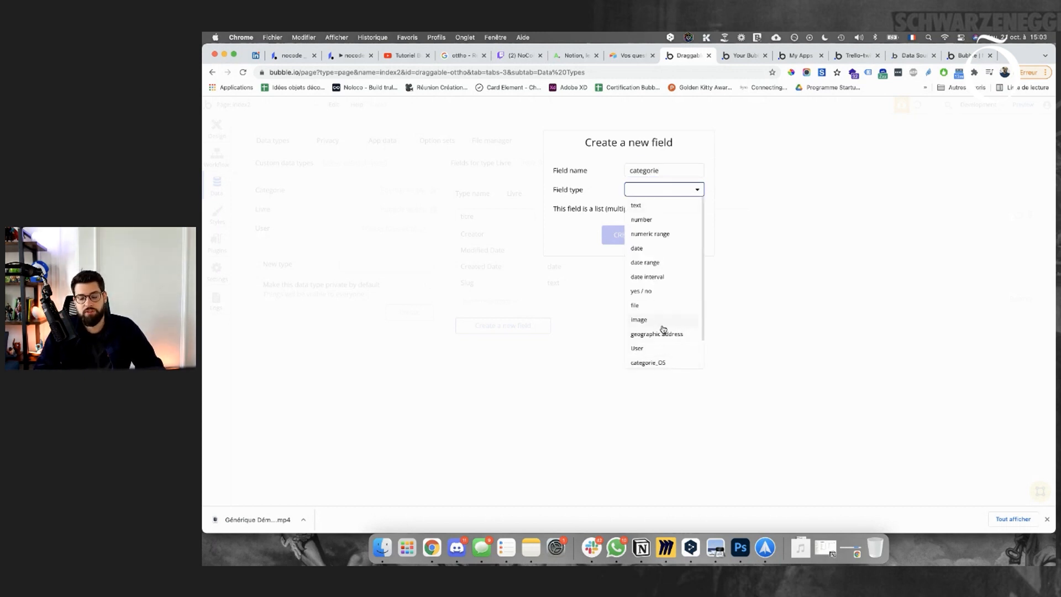
pyautogui.scroll(-1, 664, 329)
pyautogui.click(649, 343)
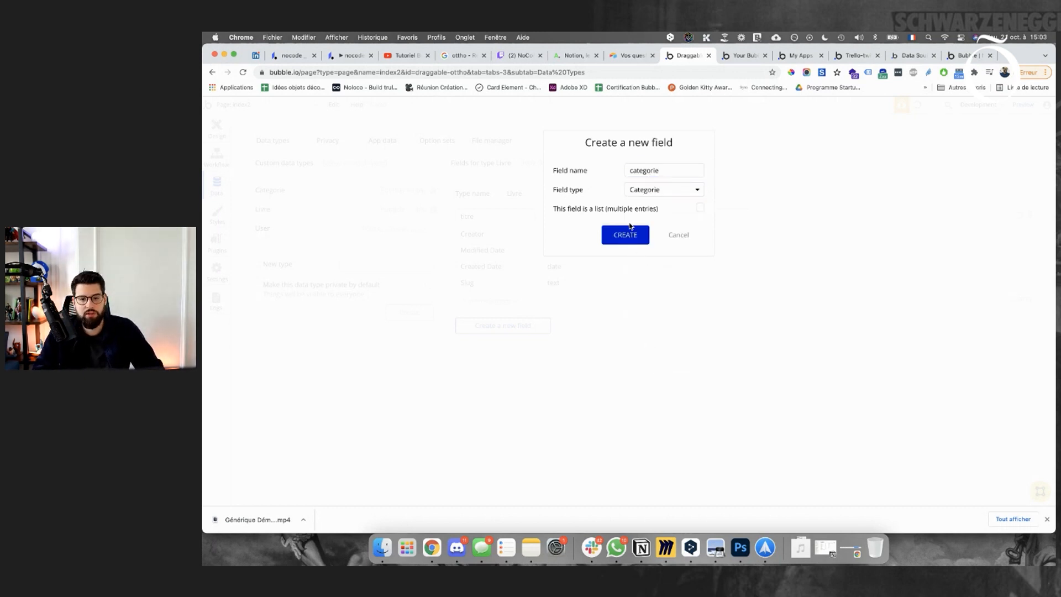
pyautogui.click(627, 232)
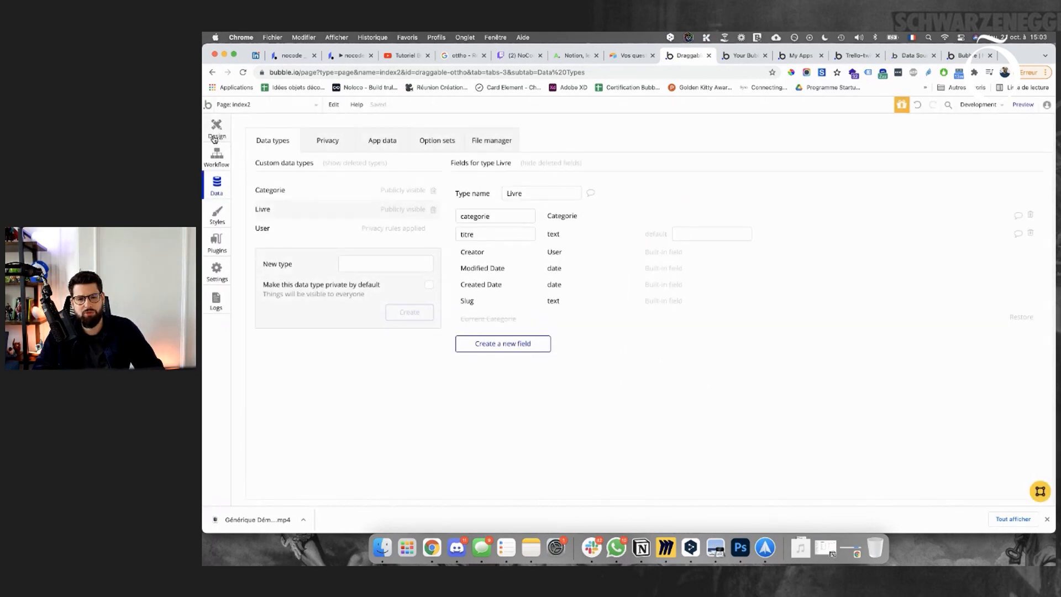
# Delete the Make changes to Categorie action from the green DropArea Categorie drop event.
pyautogui.click(215, 138)
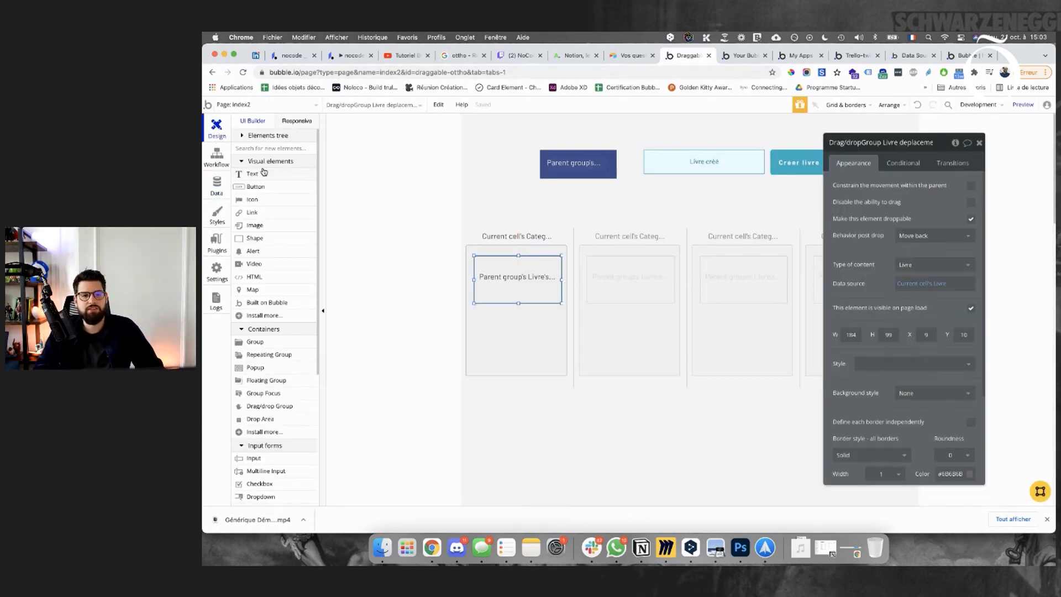
pyautogui.click(225, 161)
pyautogui.click(464, 177)
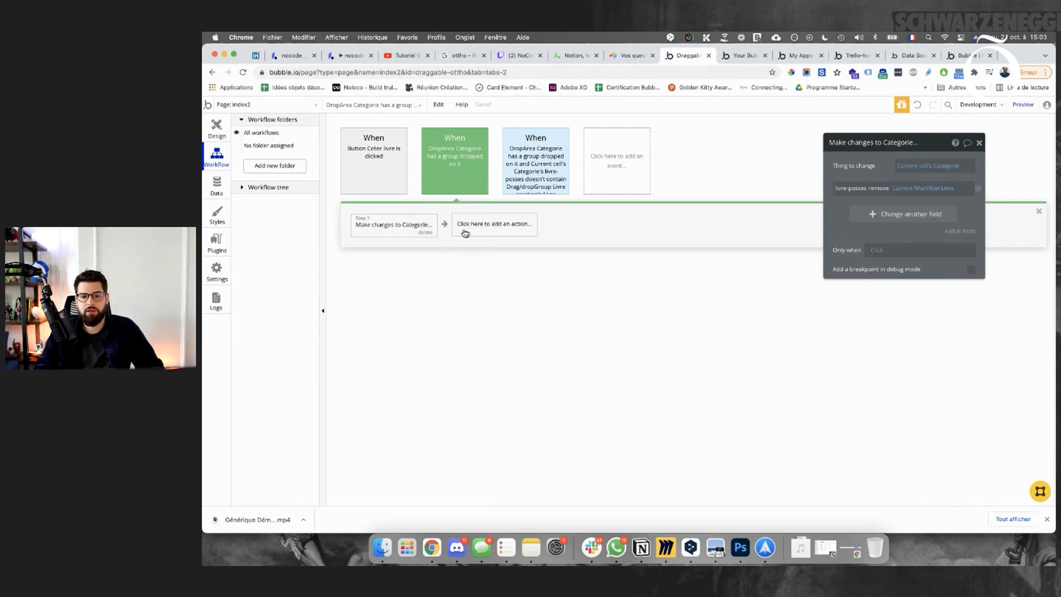
pyautogui.click(426, 233)
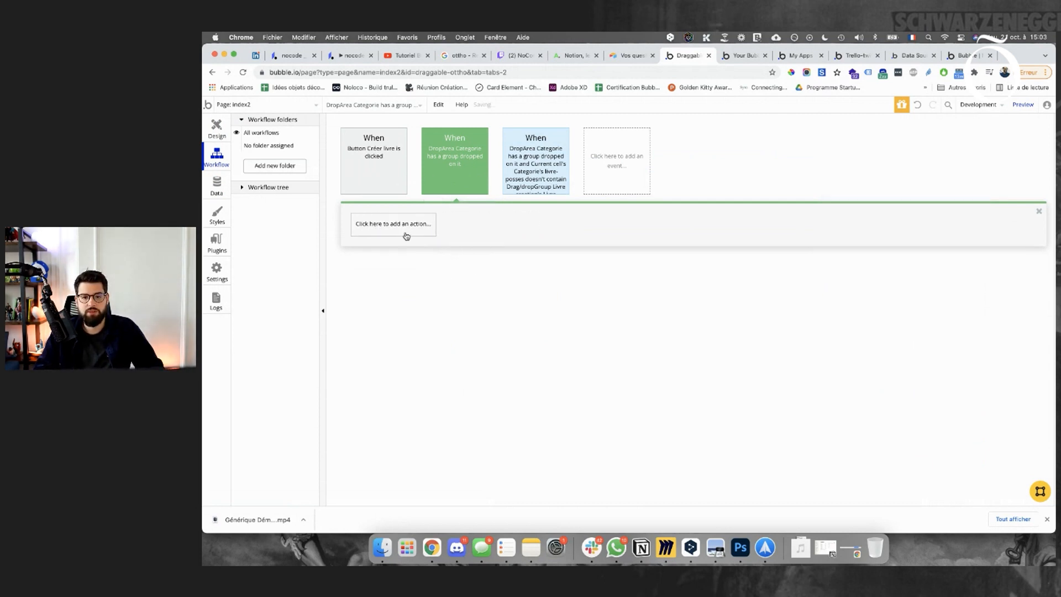
# Add a Make changes to thing action on Current Workflow Livre to the green drop event, and open the choice of field to change.
pyautogui.click(406, 232)
pyautogui.moveTo(392, 292)
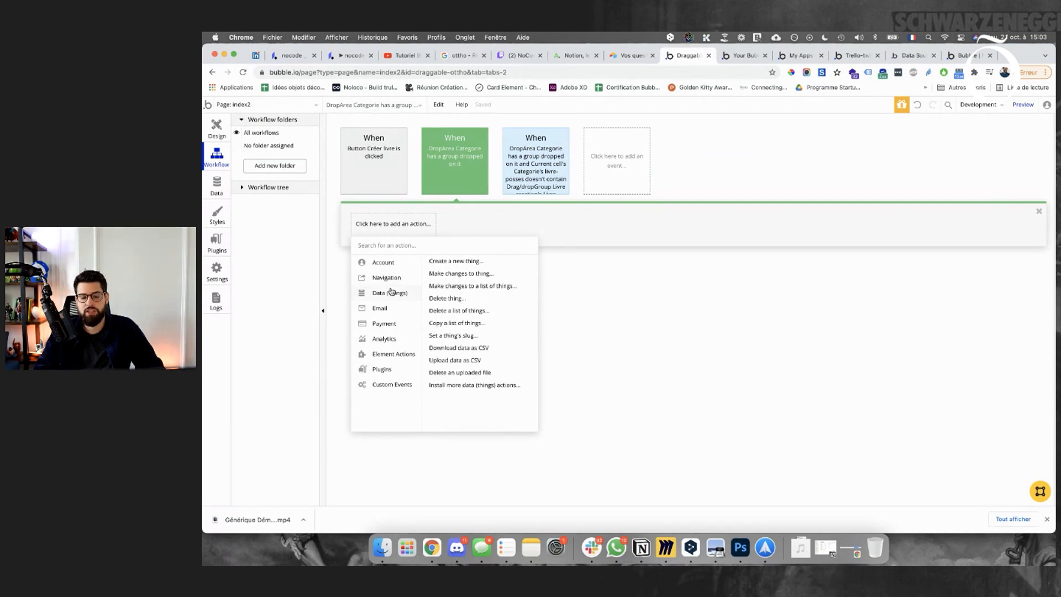
pyautogui.click(216, 137)
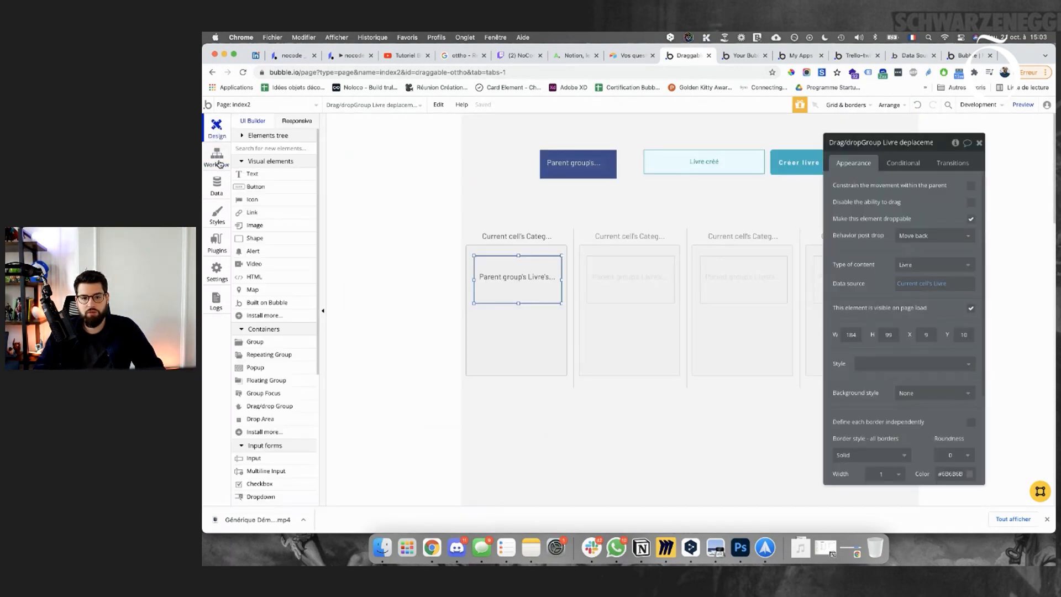
pyautogui.click(219, 163)
pyautogui.click(402, 225)
pyautogui.moveTo(396, 282)
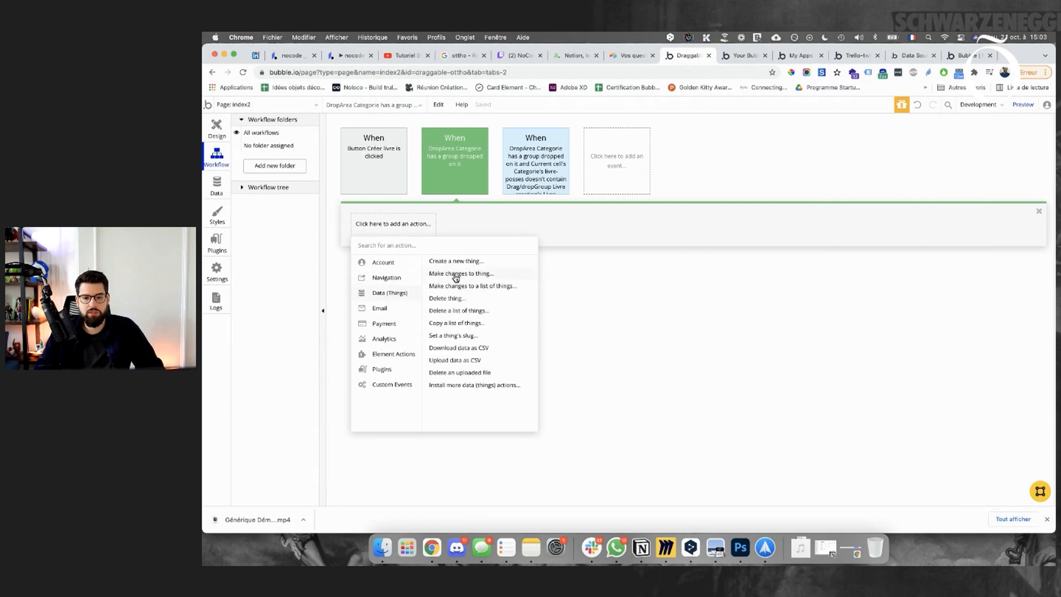
pyautogui.click(454, 277)
pyautogui.click(907, 165)
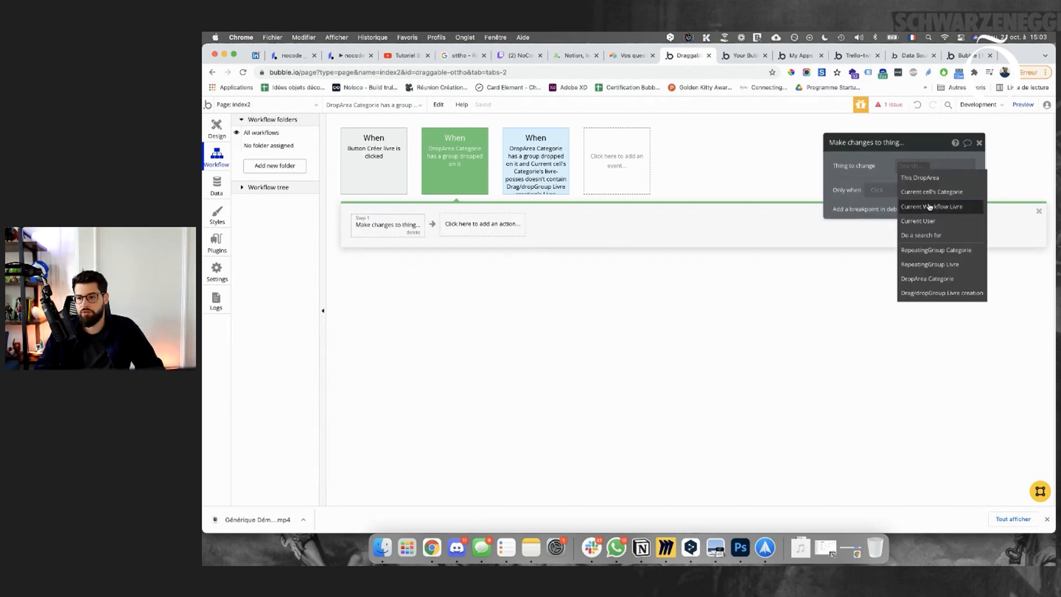
pyautogui.click(929, 207)
pyautogui.click(909, 197)
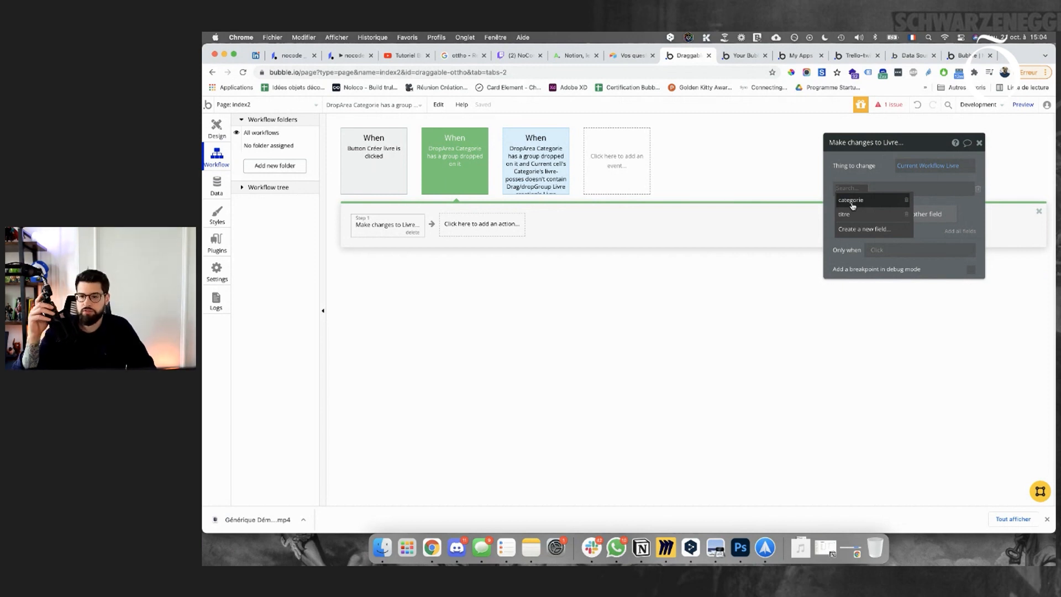
# Switch to the trello-twitch-exemple app and examine its DropArea categorie drop event and the Make changes to carte action.
pyautogui.click(856, 56)
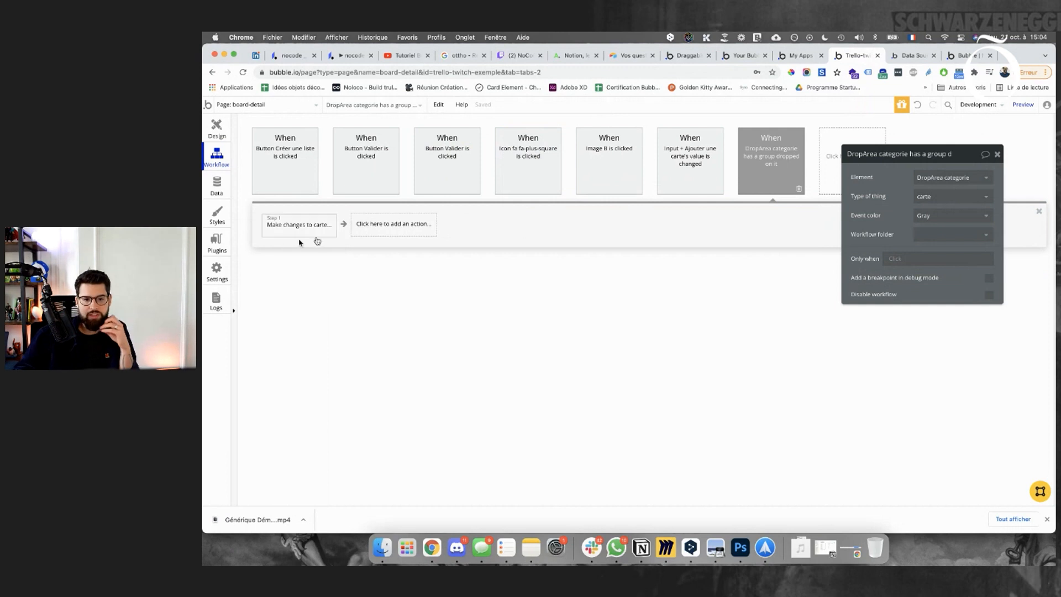
pyautogui.click(278, 239)
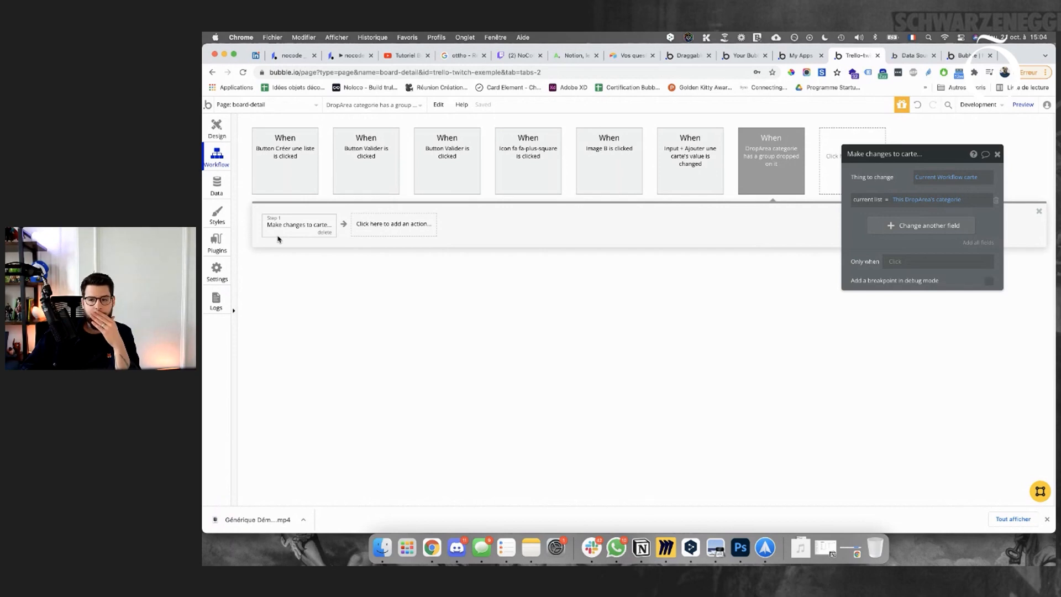
pyautogui.click(766, 176)
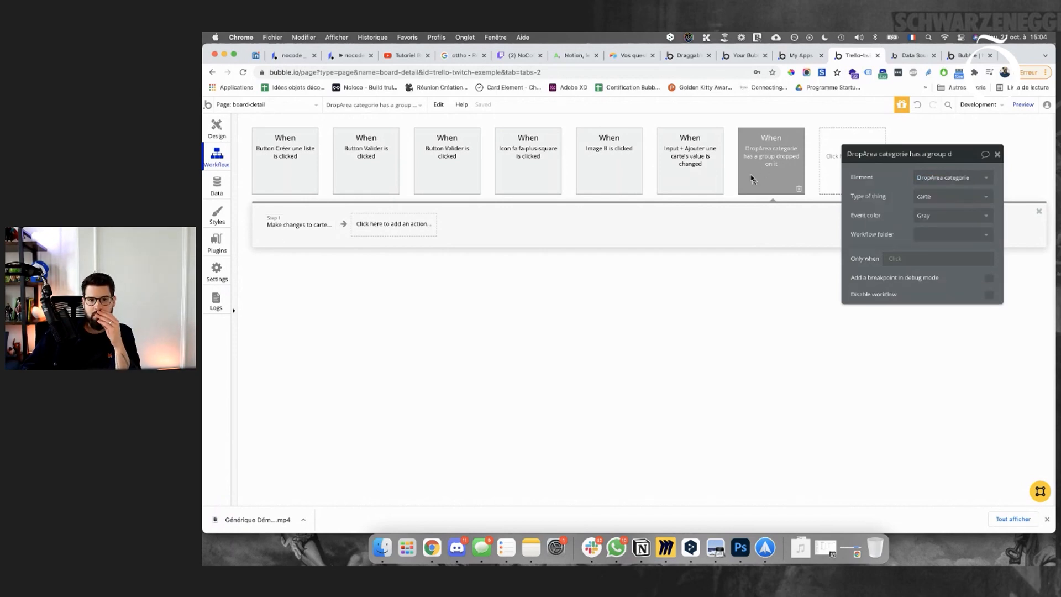
pyautogui.moveTo(755, 162)
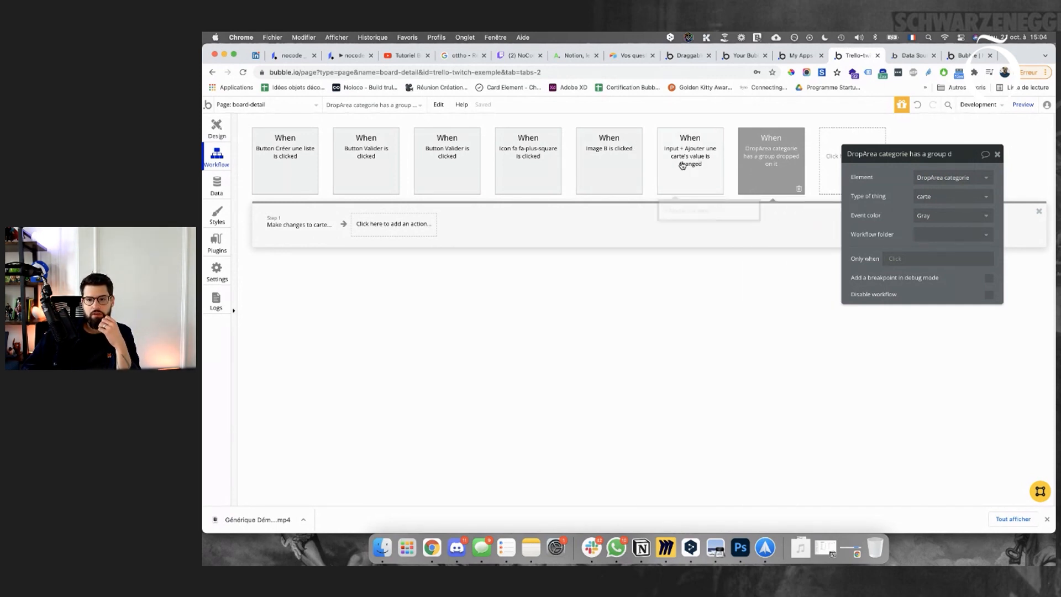
# Examine the Trello example's Make changes to carte action and the Drag/dropGroup carte settings on the board-detail page.
pyautogui.click(313, 234)
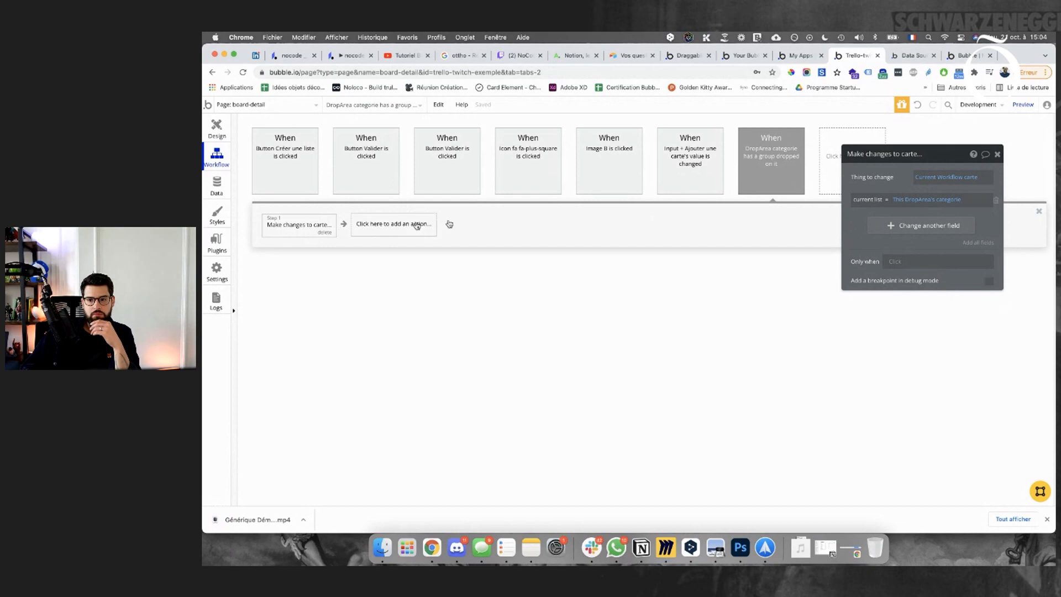
pyautogui.moveTo(765, 189)
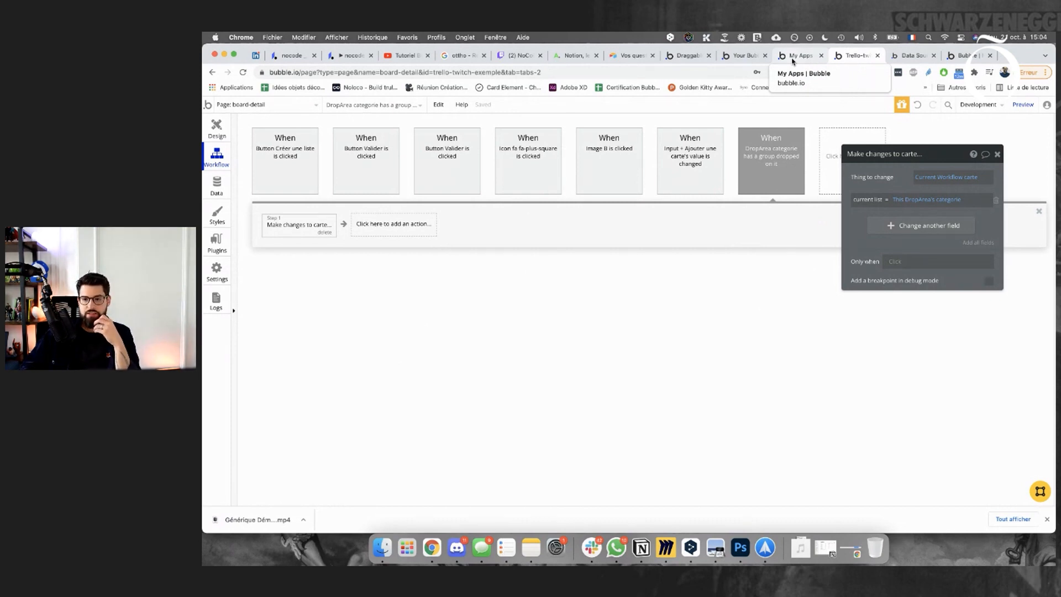
pyautogui.click(793, 61)
pyautogui.click(838, 59)
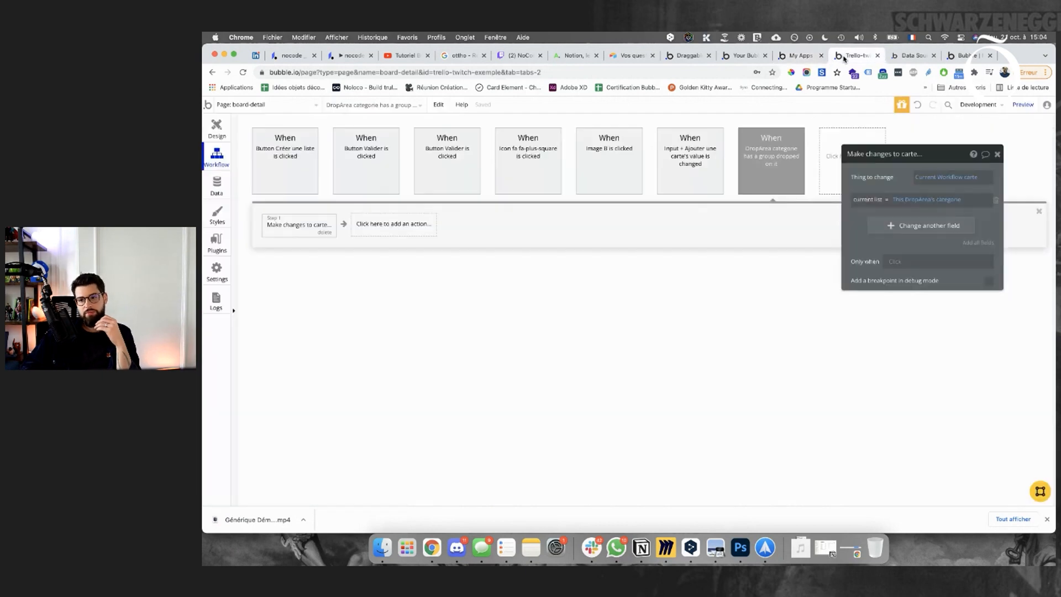
pyautogui.click(899, 59)
pyautogui.click(857, 58)
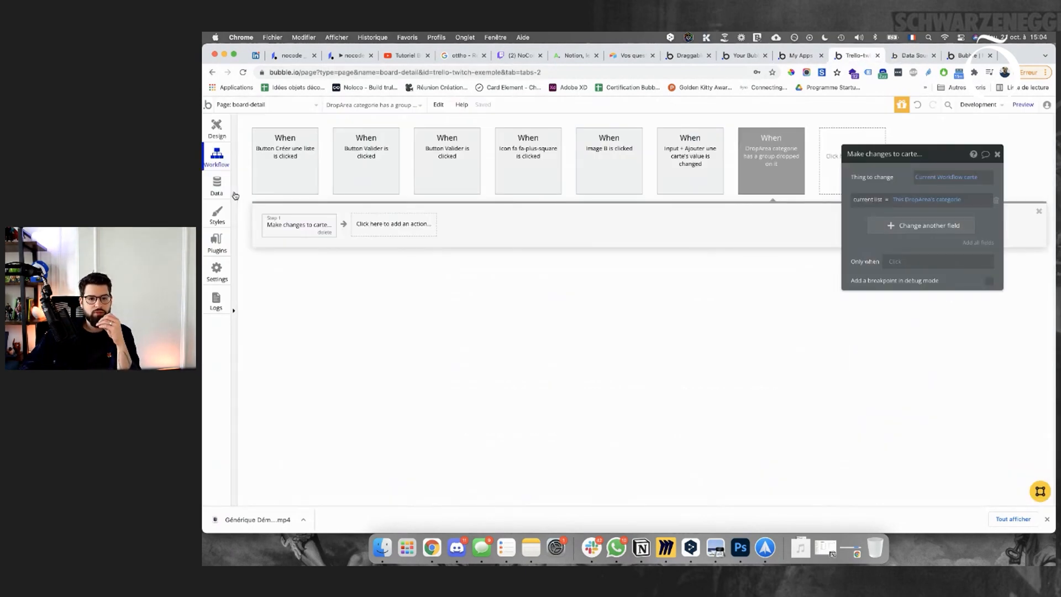
pyautogui.click(217, 136)
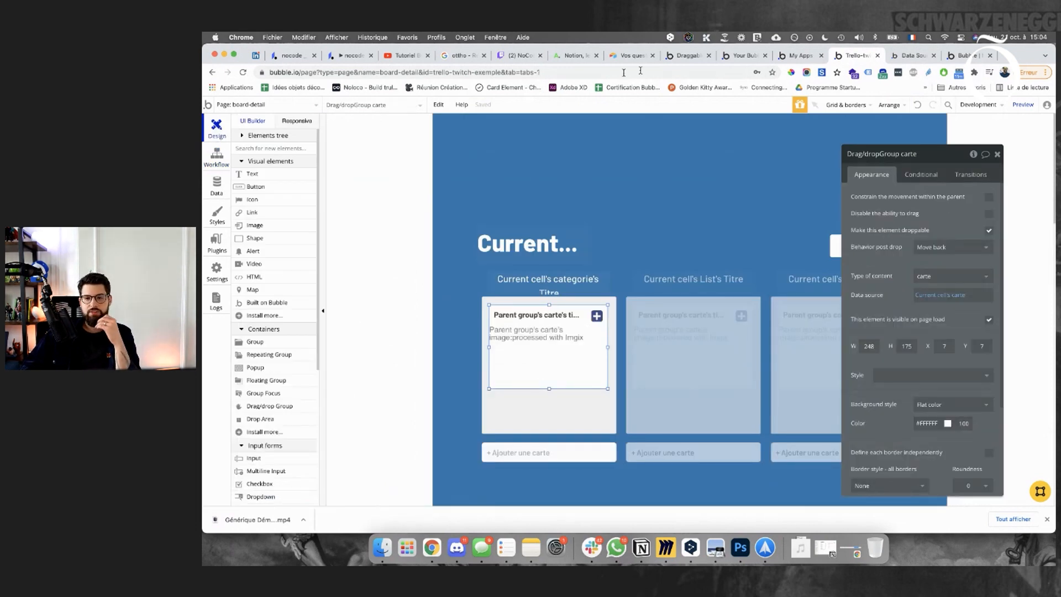
# Return to the draggable-ottho app, view the index2 design, and try moving a livre from Action to Aventure in the preview.
pyautogui.click(730, 56)
pyautogui.click(675, 57)
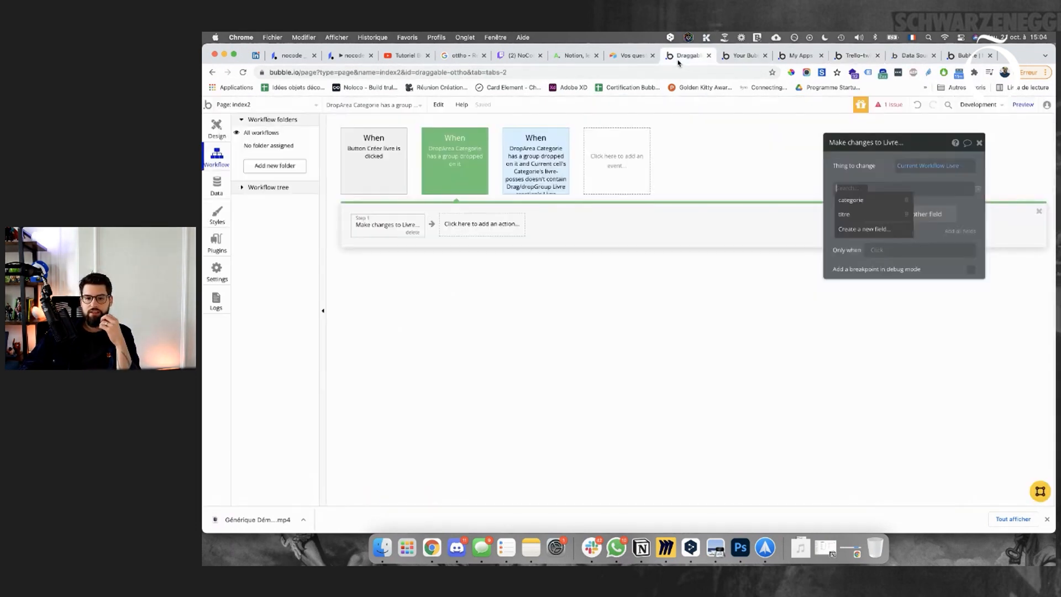
pyautogui.click(763, 256)
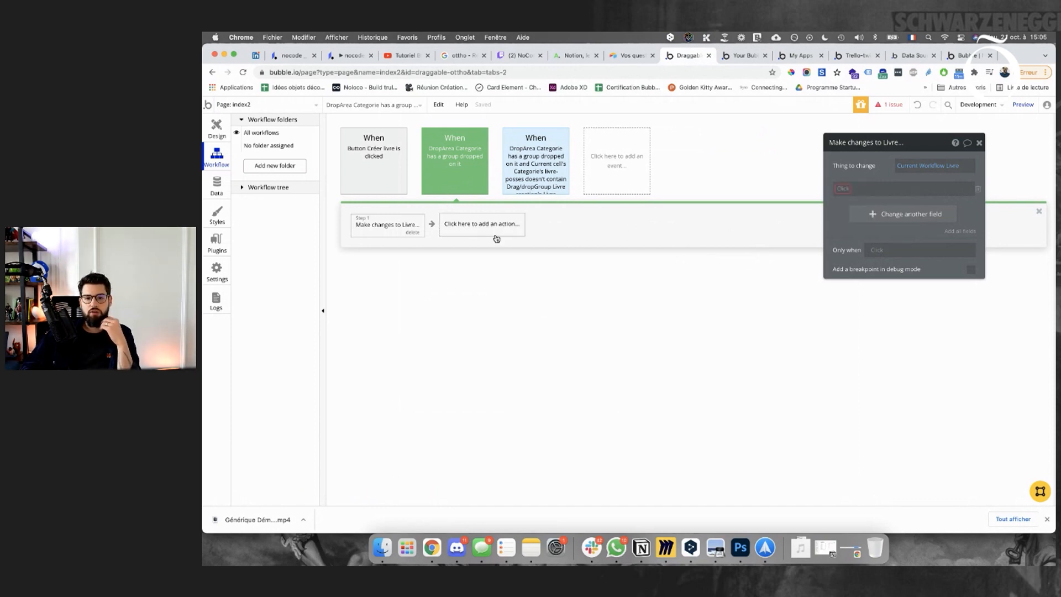
pyautogui.click(209, 133)
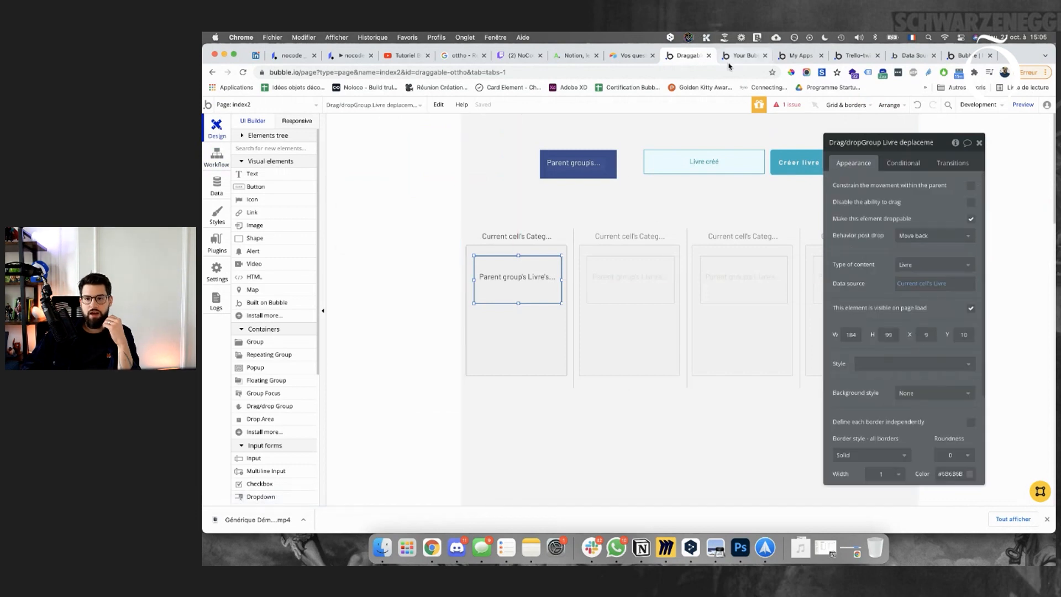
pyautogui.click(744, 55)
pyautogui.click(531, 114)
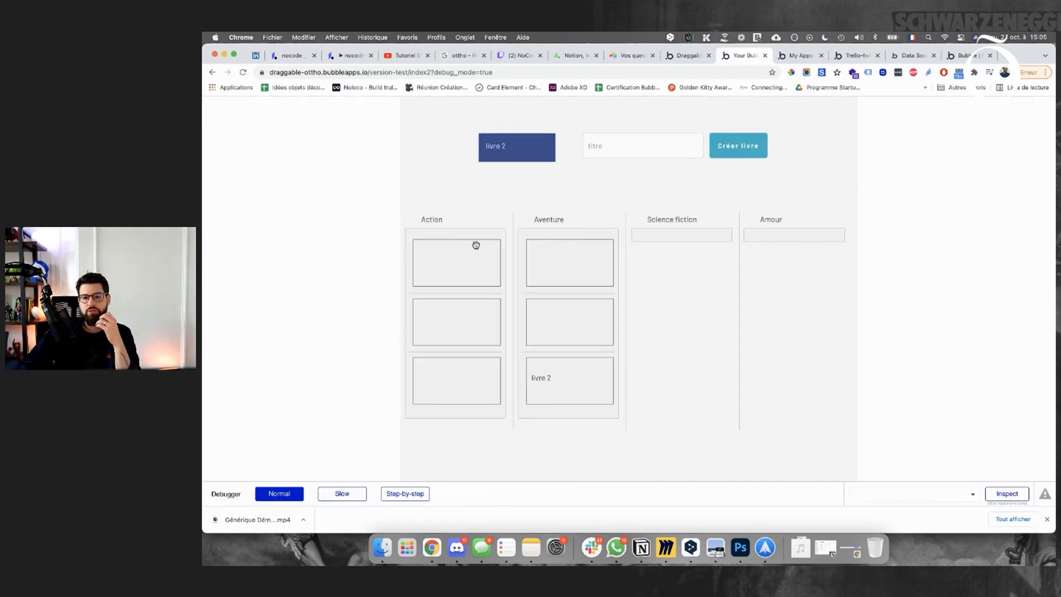
pyautogui.moveTo(478, 284); pyautogui.dragTo(566, 298)
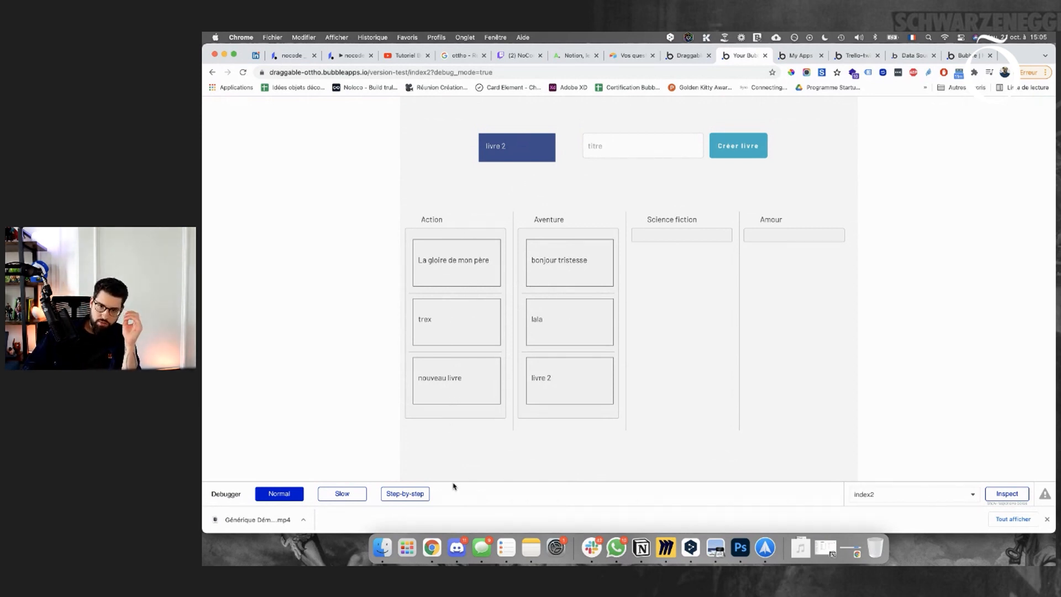
# Set the data source of RepeatingGroup Livre to a Do a search for with type Livre.
pyautogui.click(688, 55)
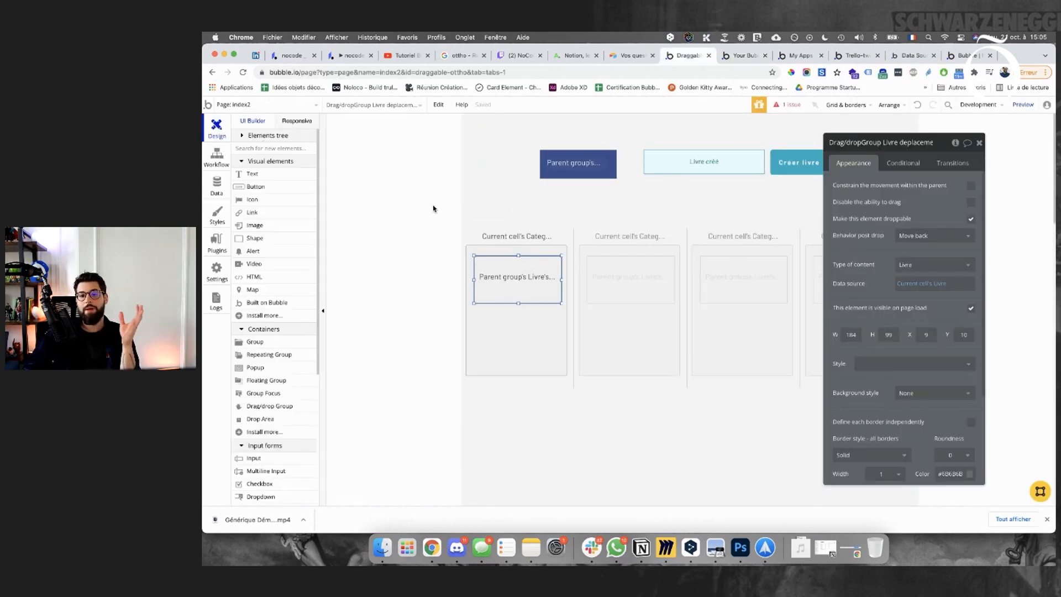
pyautogui.click(507, 306)
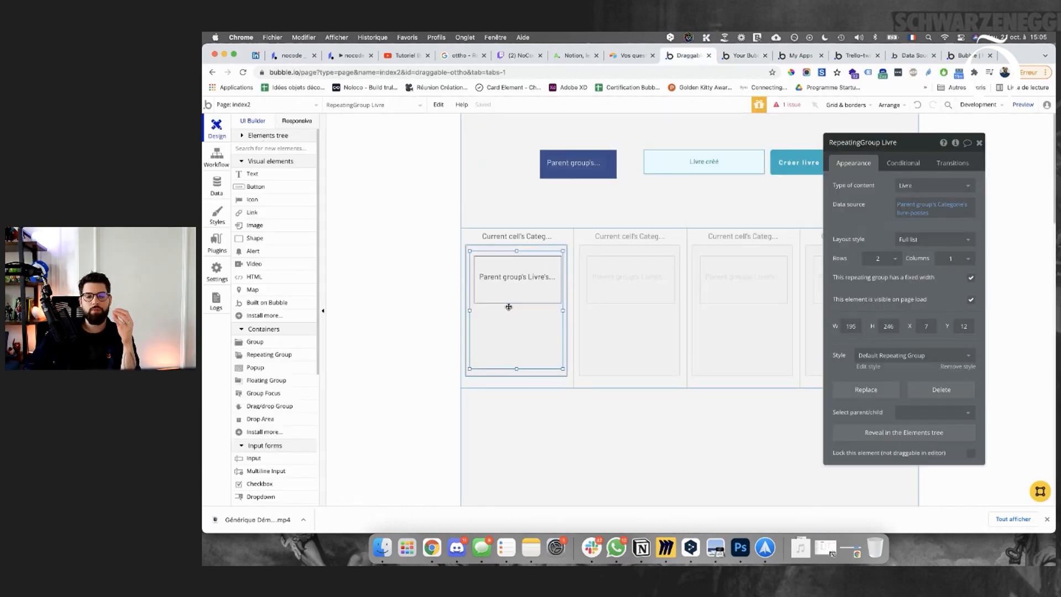
pyautogui.click(912, 207)
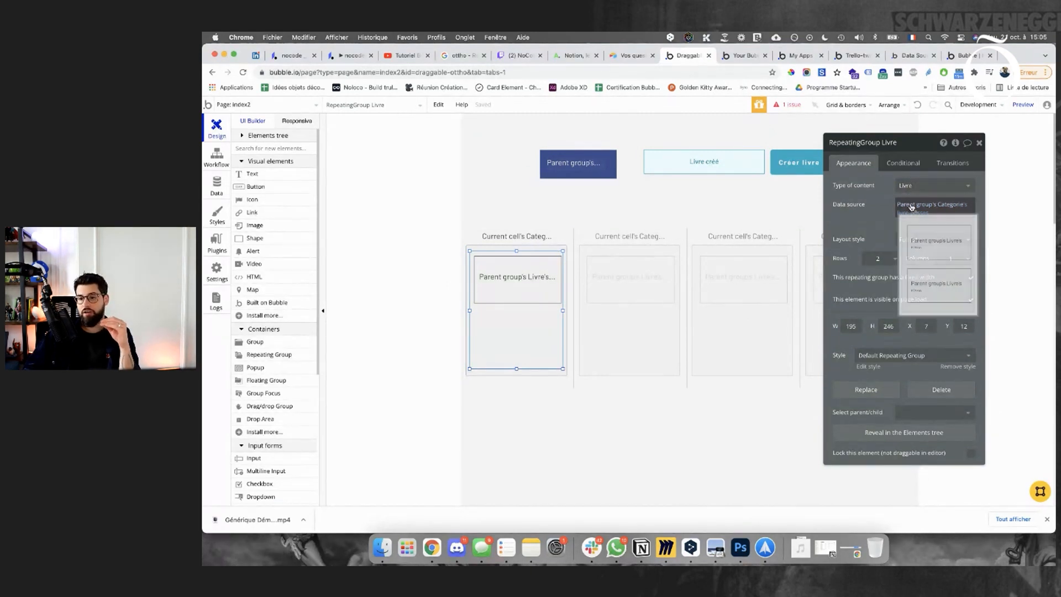
pyautogui.click(912, 207)
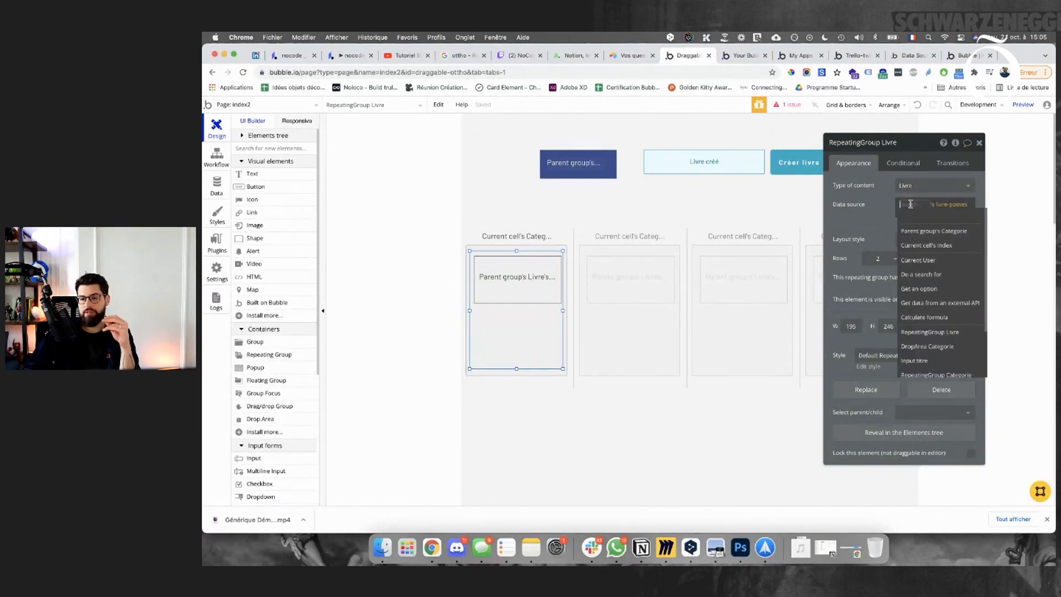
pyautogui.click(920, 273)
pyautogui.click(745, 165)
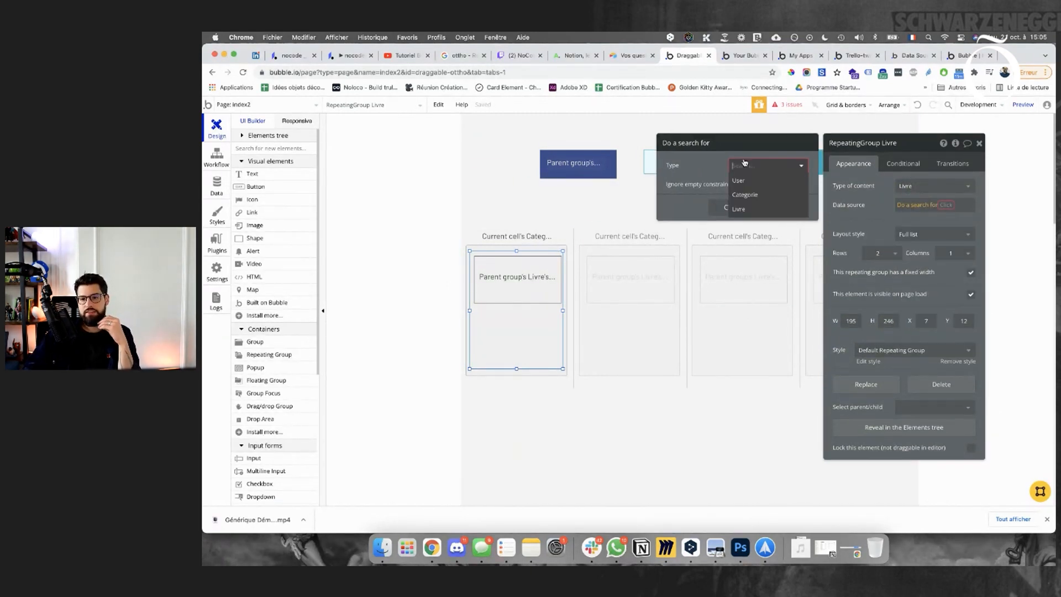
pyautogui.click(741, 208)
# Constrain the Livre search so that categorie equals Parent group's Categorie.
pyautogui.click(716, 192)
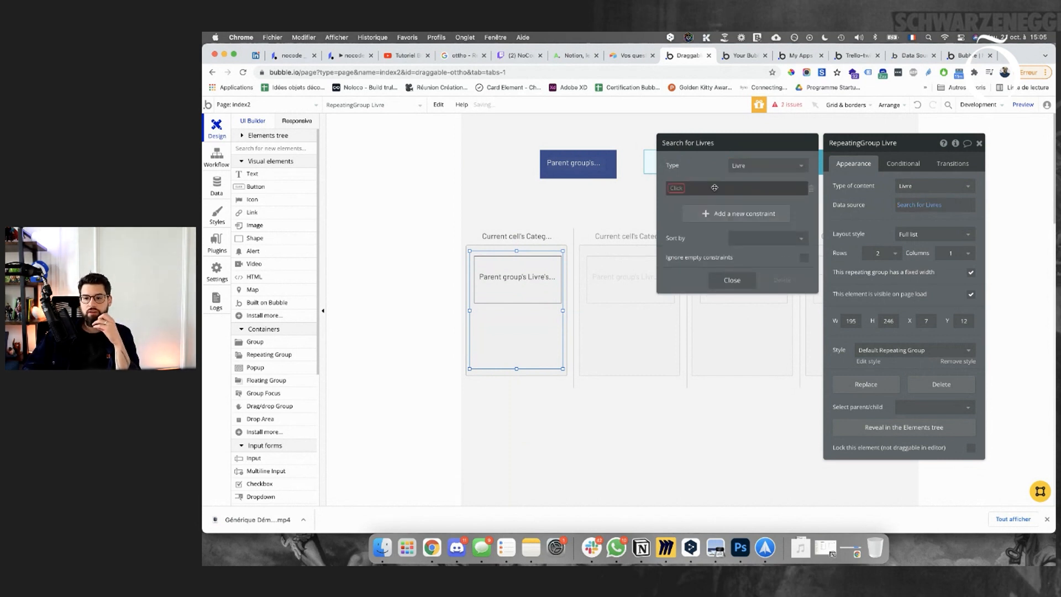
pyautogui.click(706, 188)
pyautogui.click(683, 199)
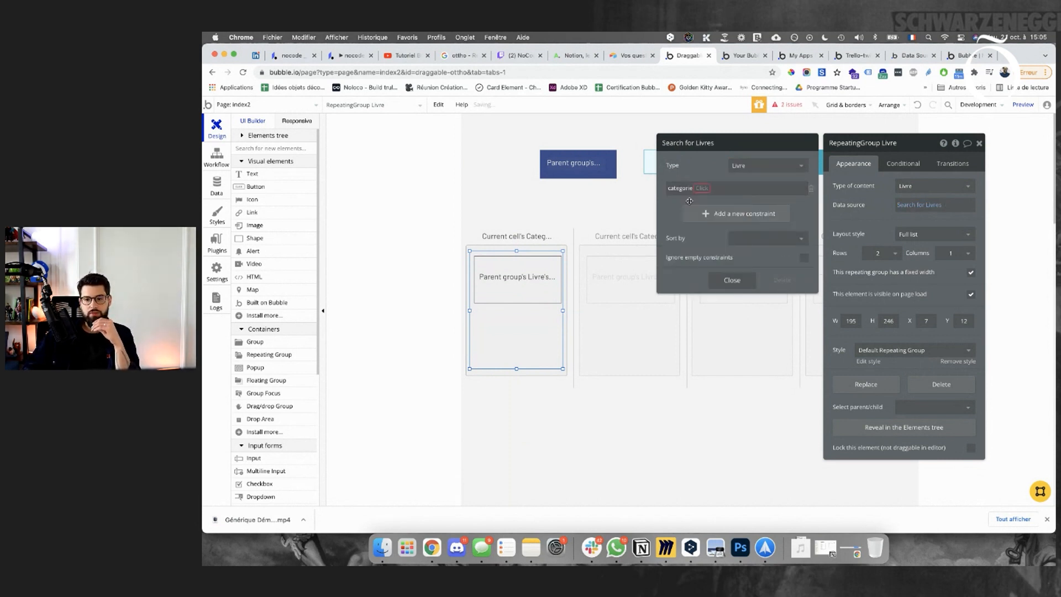
pyautogui.click(701, 197)
pyautogui.click(707, 188)
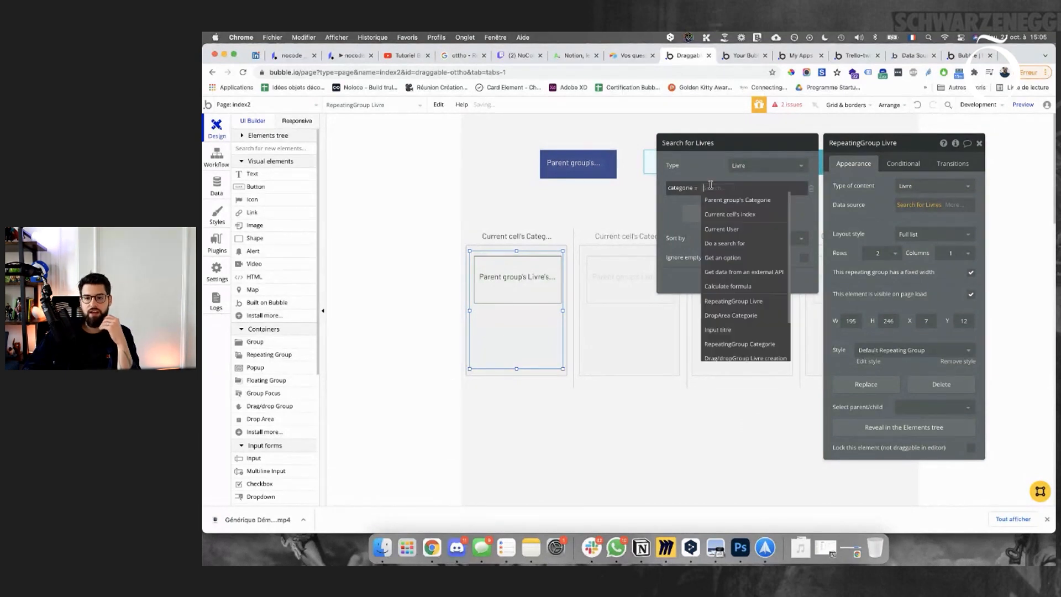
pyautogui.click(723, 208)
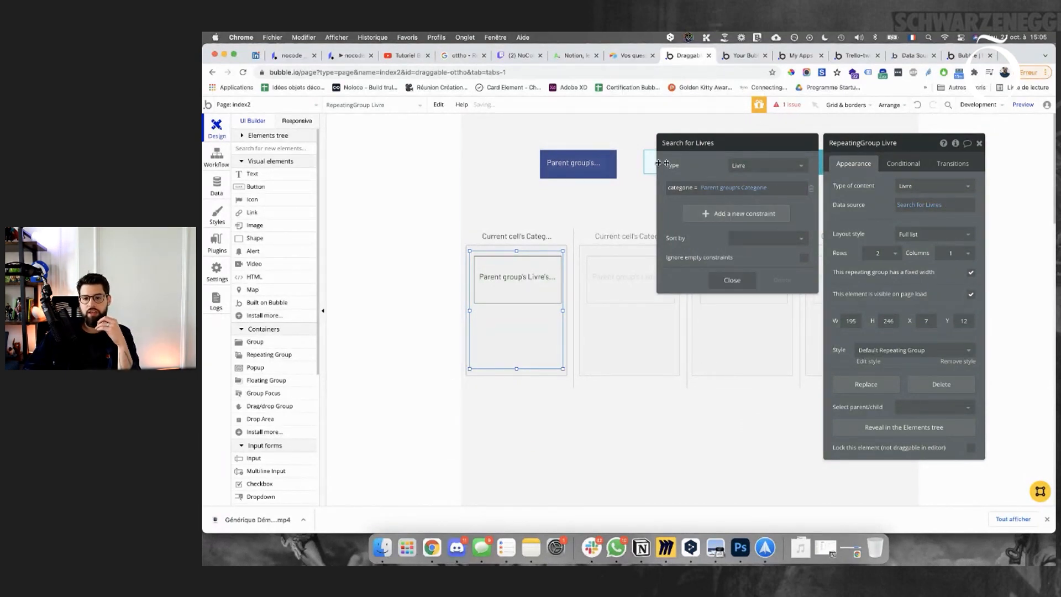
# Reload the index2 preview to check which livres each category shows.
pyautogui.click(737, 55)
pyautogui.click(716, 72)
pyautogui.press('Return')
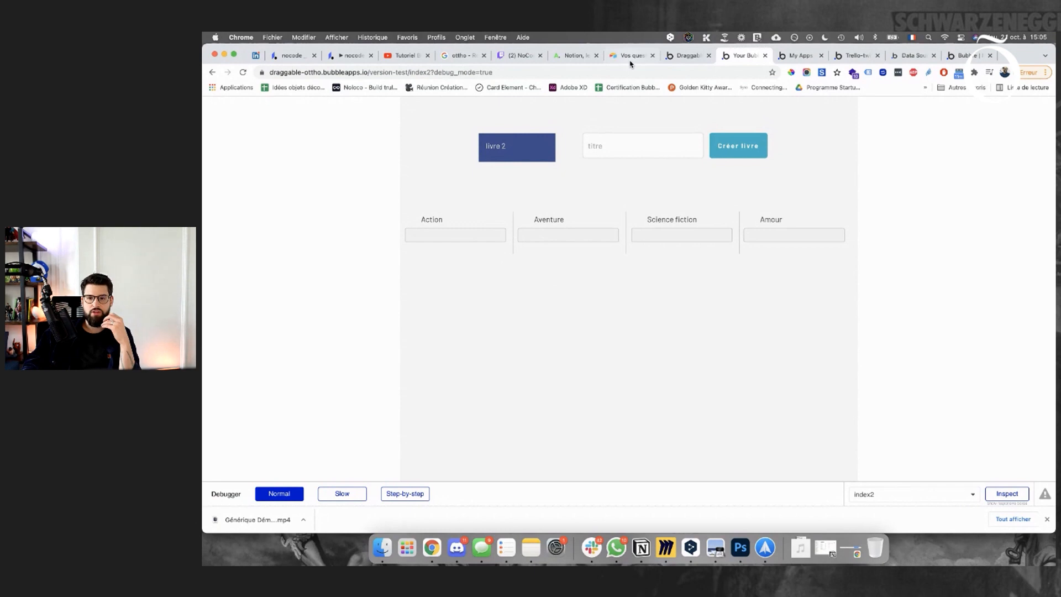
# Open the All Livres entries in draggable-ottho's app data and check their categorie values.
pyautogui.click(688, 55)
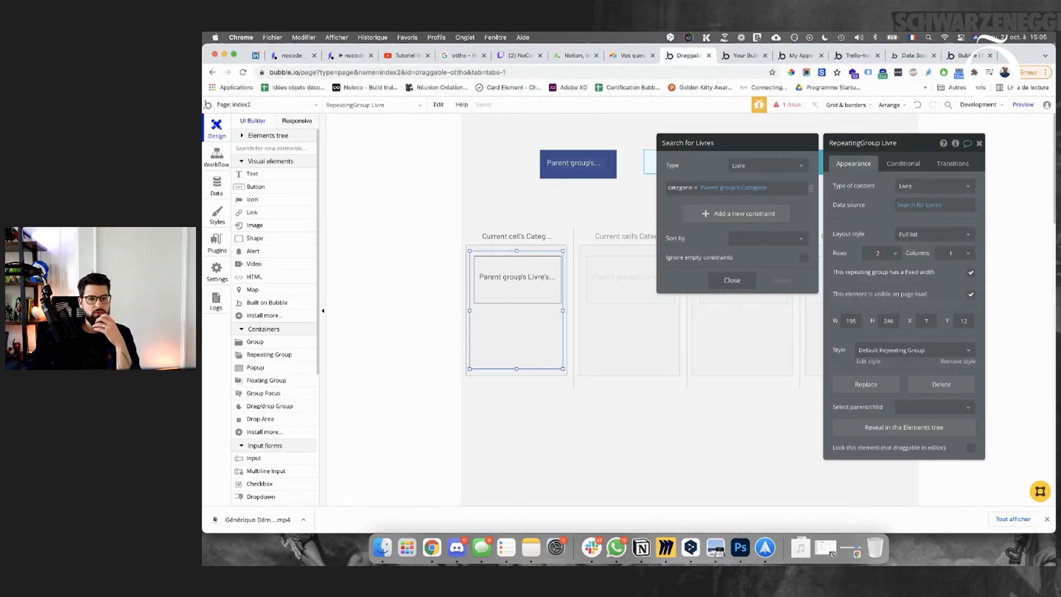
pyautogui.click(214, 187)
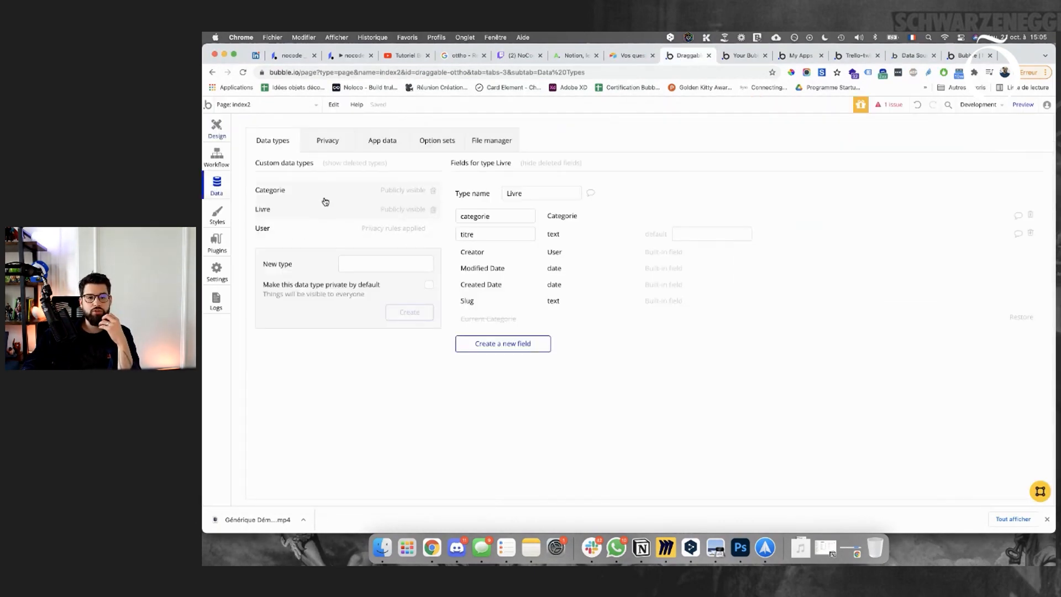
pyautogui.click(378, 141)
pyautogui.click(303, 265)
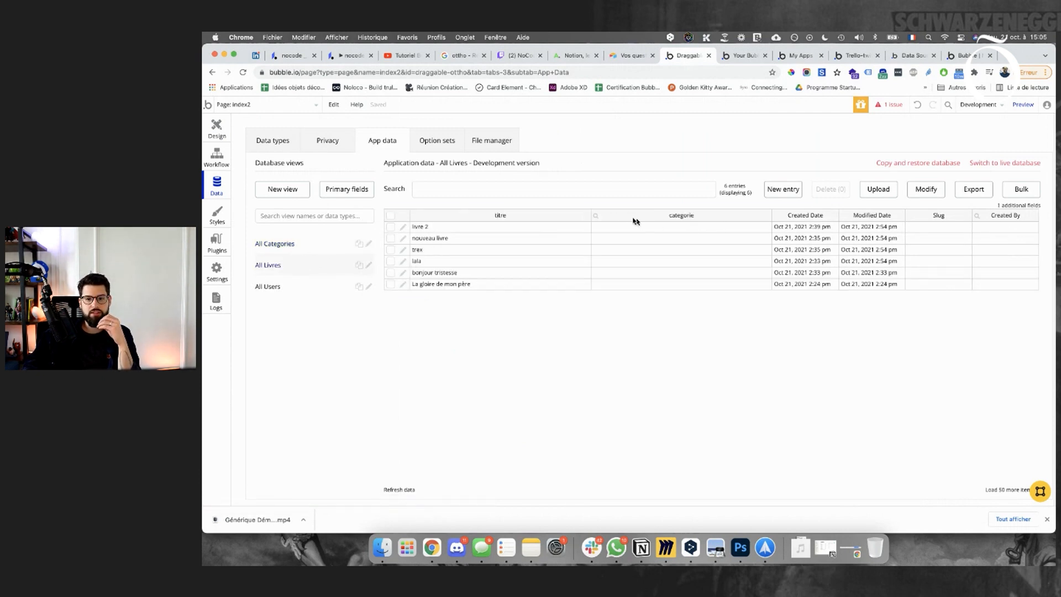
pyautogui.click(595, 216)
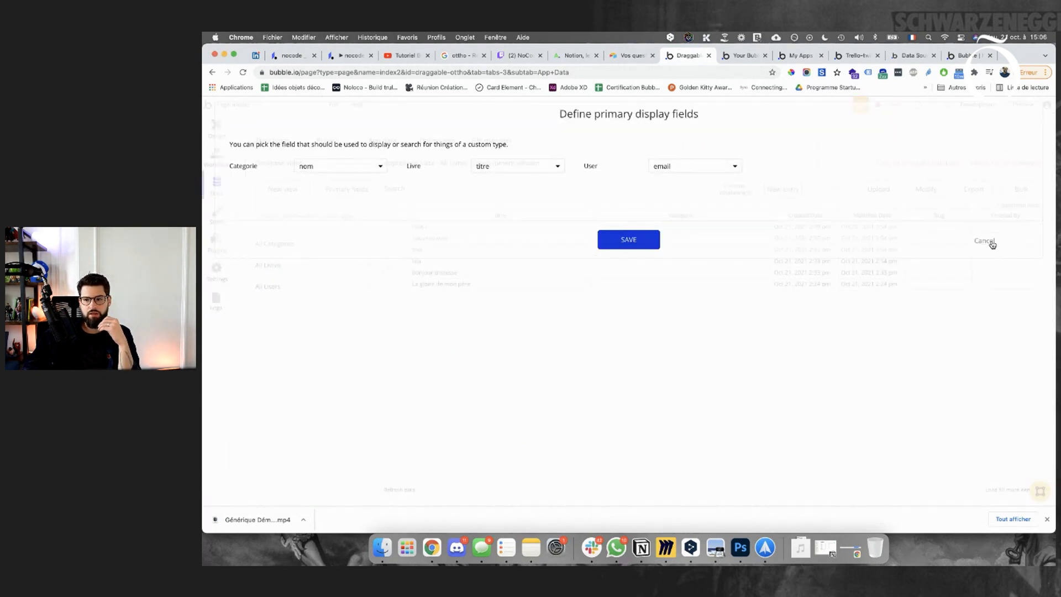
pyautogui.click(987, 241)
# Set the Categorie of the livre 2 entry to Action, copy that value, and save the entry.
pyautogui.click(403, 227)
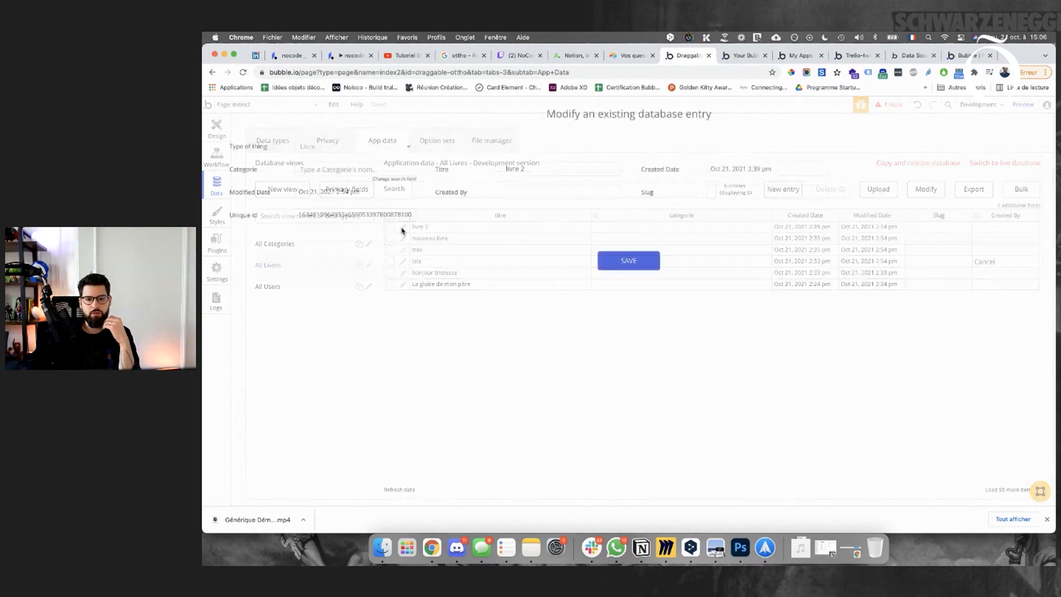
pyautogui.click(382, 167)
pyautogui.write('a')
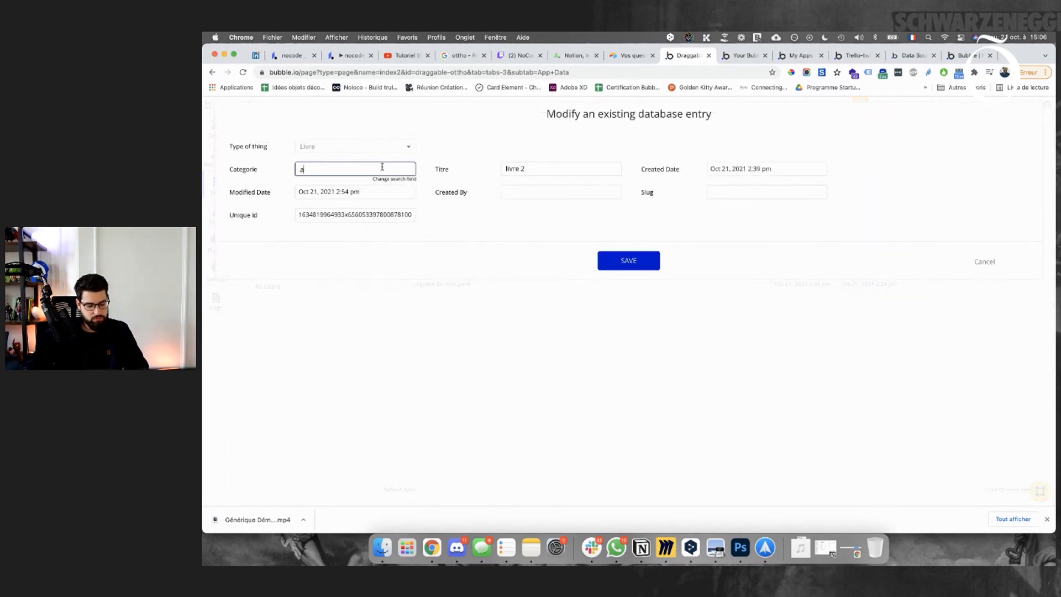
pyautogui.click(354, 187)
pyautogui.press('super+a')
pyautogui.press('super+c')
pyautogui.click(625, 266)
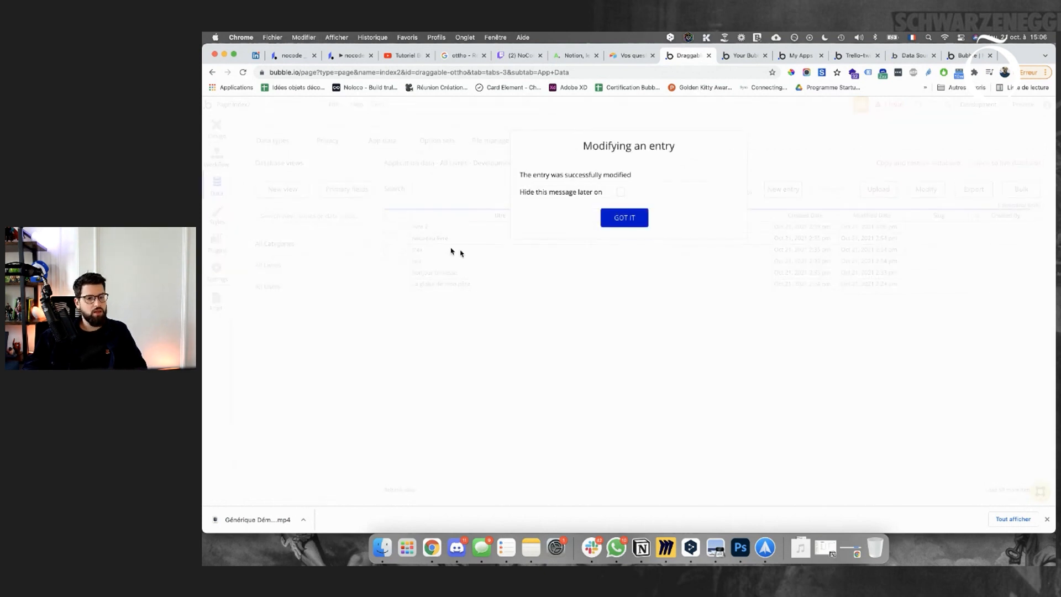
pyautogui.click(623, 217)
# Set the Categorie of the nouveau livre entry to Action and save it.
pyautogui.click(404, 238)
pyautogui.click(379, 172)
pyautogui.press('super+v')
pyautogui.click(379, 185)
pyautogui.click(622, 261)
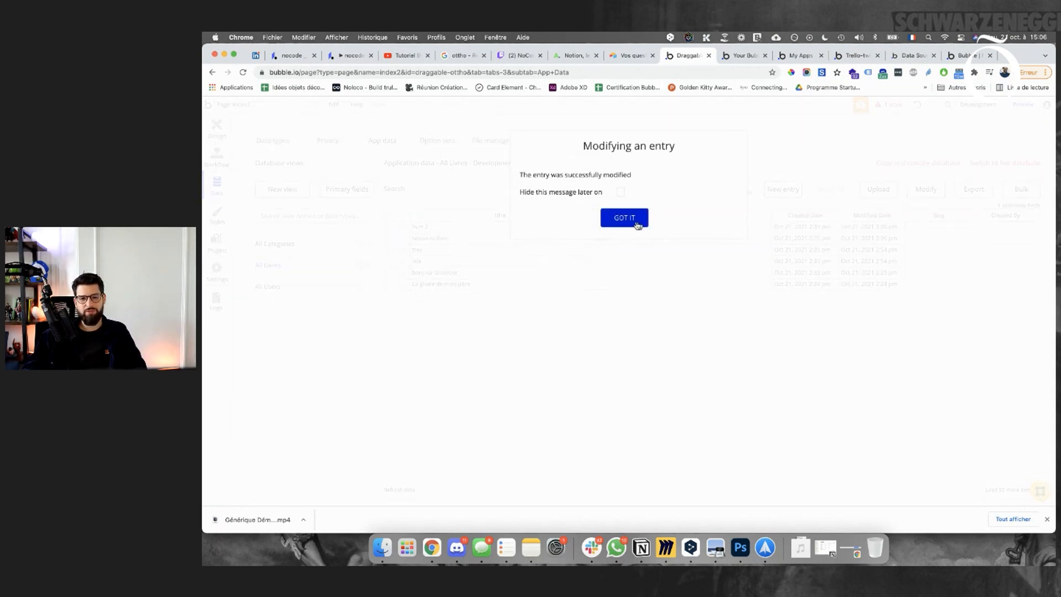
pyautogui.click(641, 222)
# Set the Categorie of the trex entry to Aventure and save it.
pyautogui.click(404, 250)
pyautogui.click(370, 175)
pyautogui.write('A')
pyautogui.click(358, 194)
pyautogui.click(619, 260)
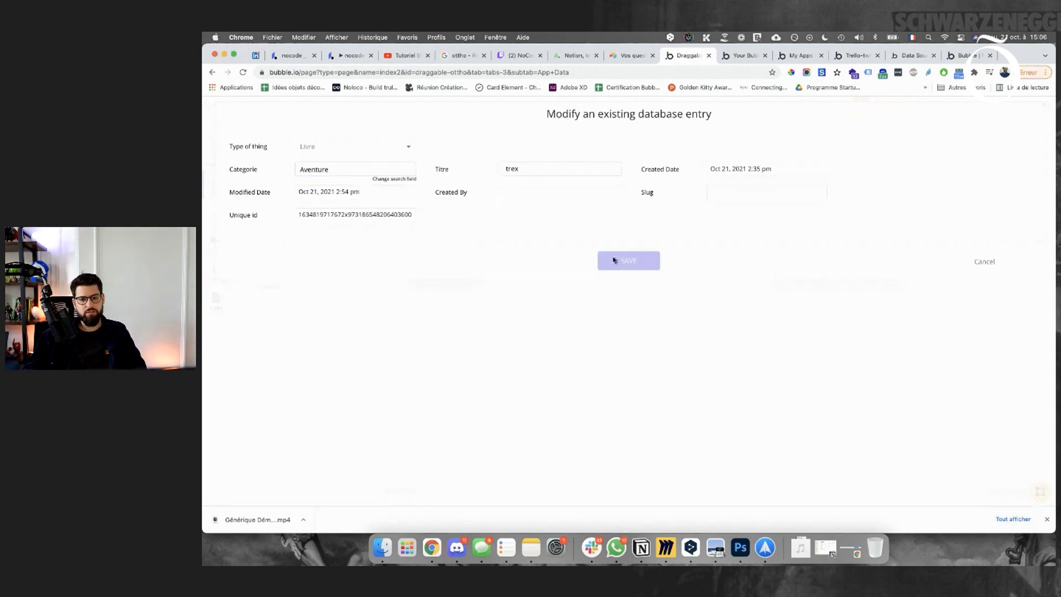
pyautogui.click(587, 258)
# Set the Categorie of the lala entry to Aventure and save it.
pyautogui.click(402, 262)
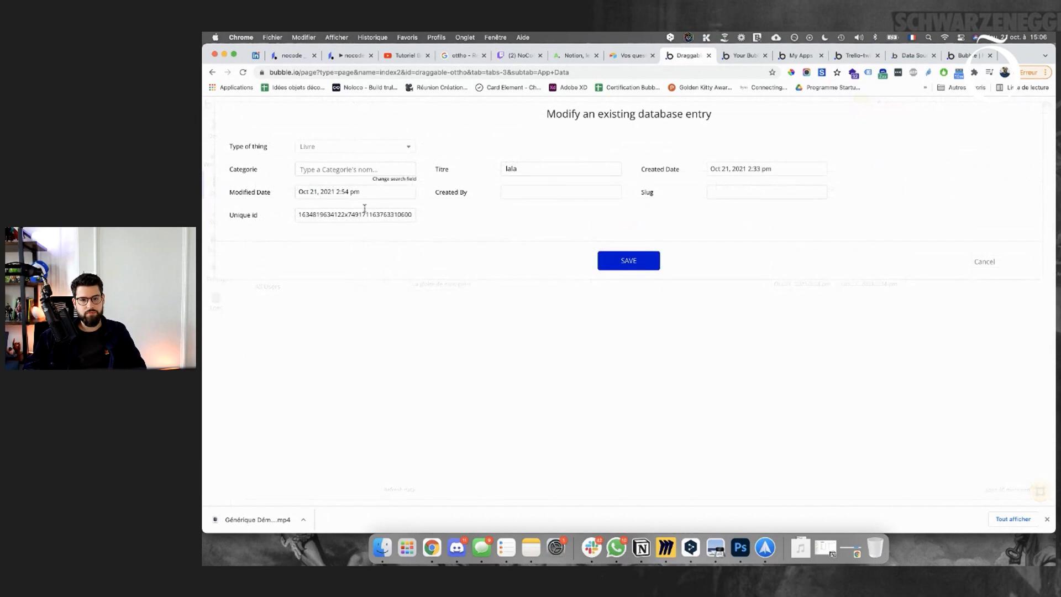
pyautogui.click(351, 170)
pyautogui.write('Aventure')
pyautogui.click(388, 187)
pyautogui.click(628, 262)
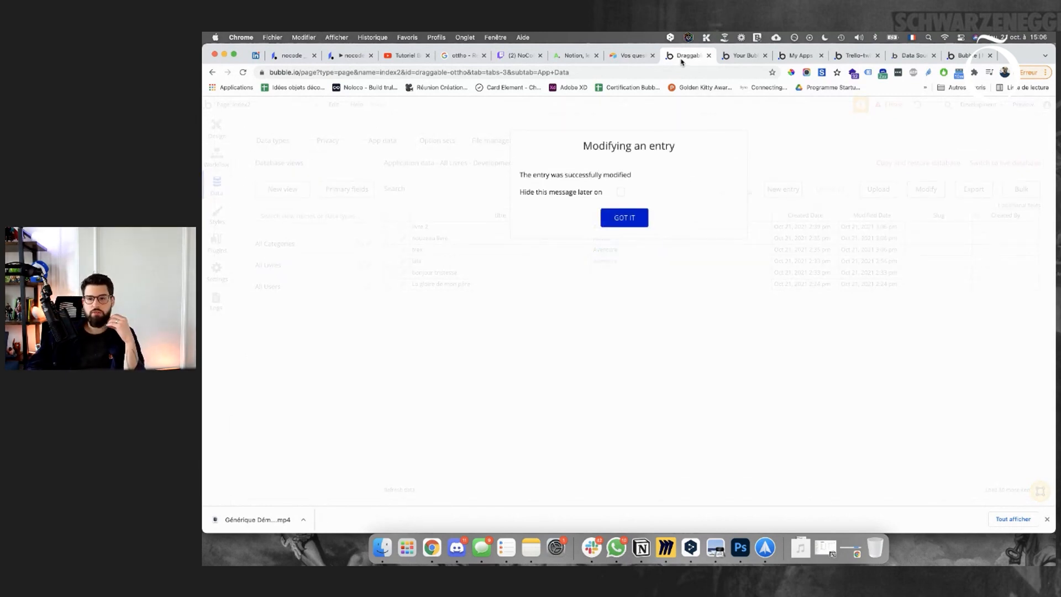
# Check how the livres are distributed across categories in the index2 preview, and return to the page's design view.
pyautogui.click(621, 56)
pyautogui.click(685, 55)
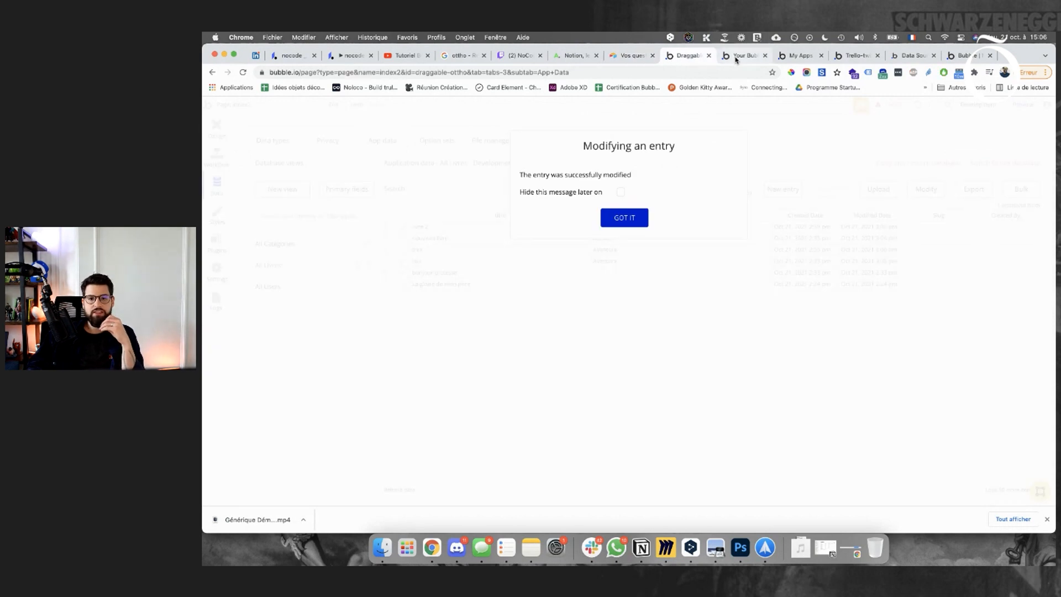
pyautogui.click(743, 55)
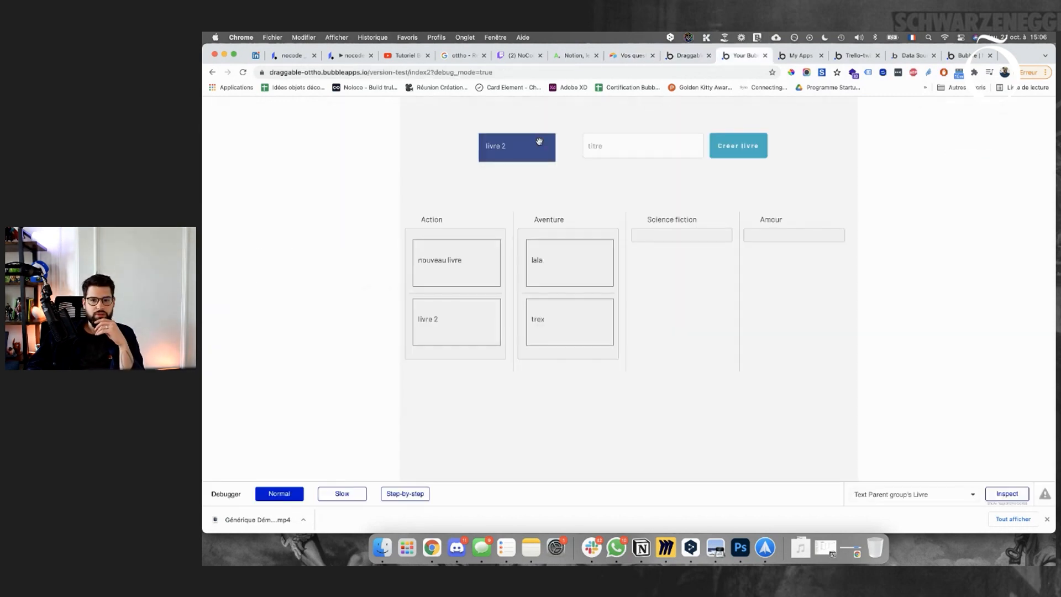
pyautogui.click(686, 55)
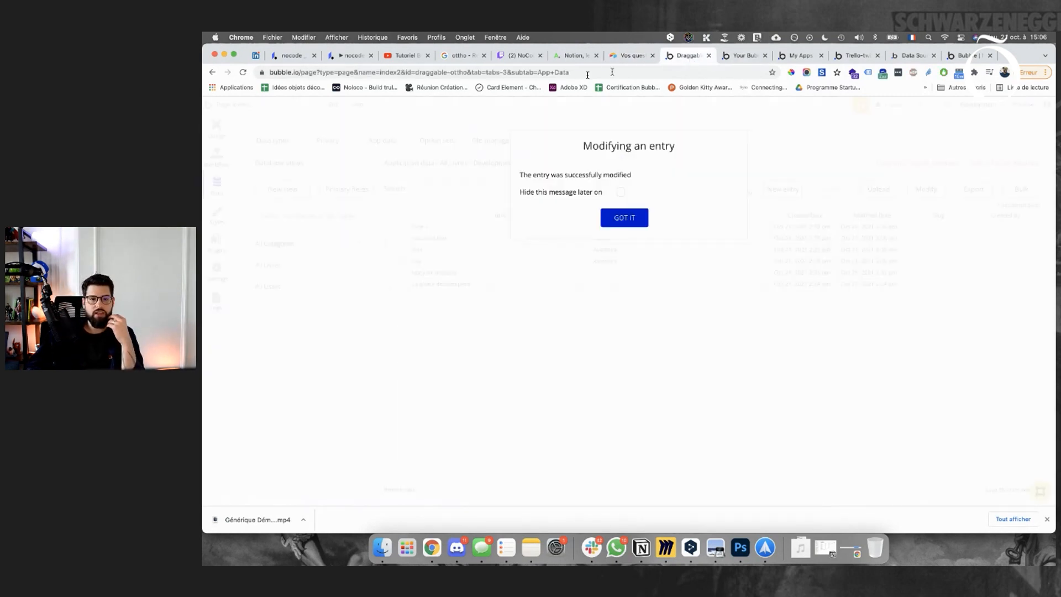
pyautogui.click(217, 128)
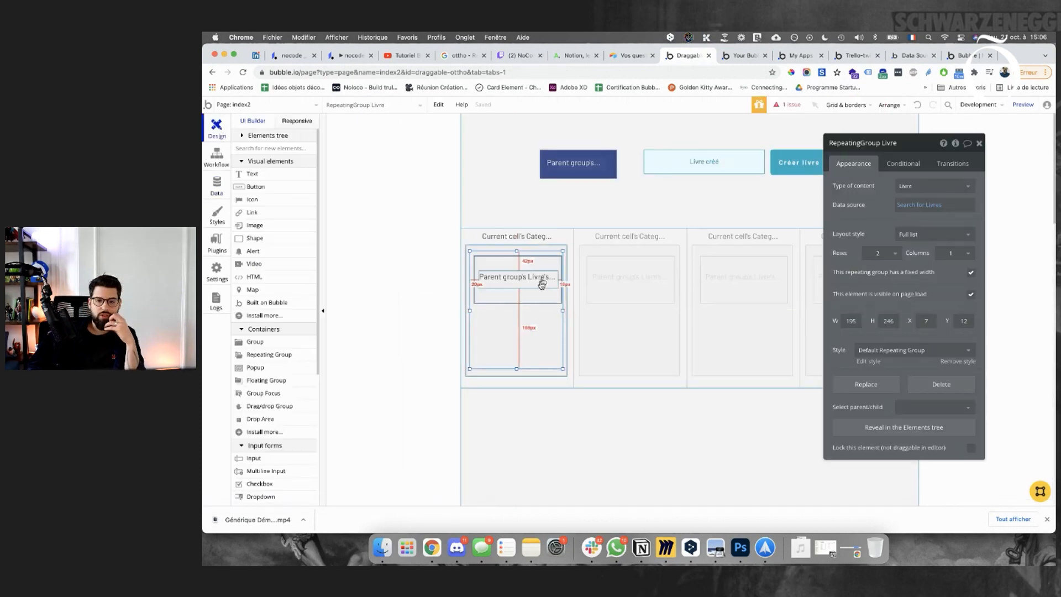
# In the DropArea Categorie drop workflow, make the Make changes to Livre action set categorie to This DropArea's Categorie.
pyautogui.click(217, 161)
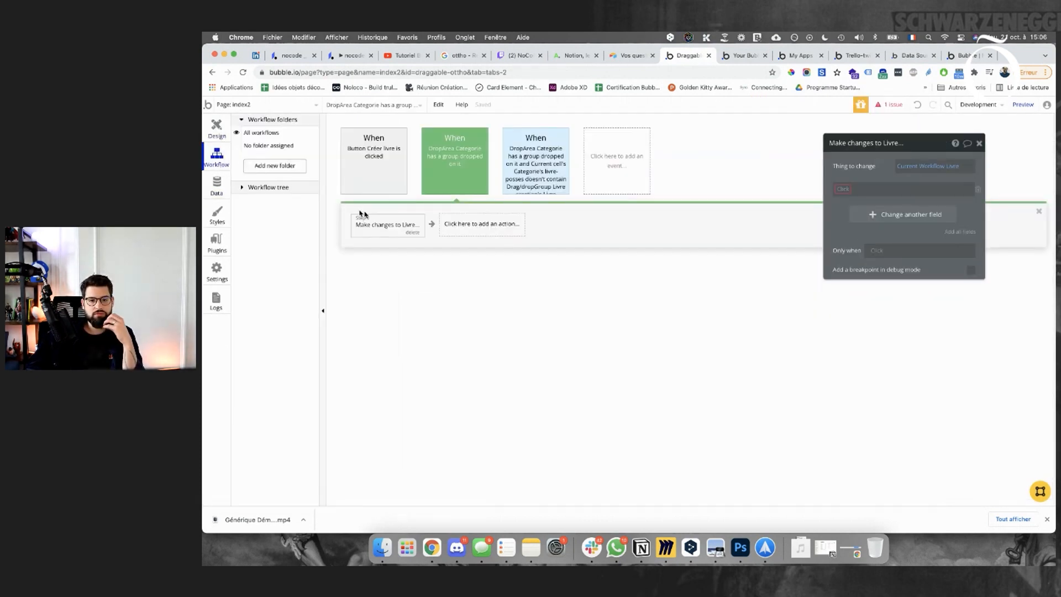
pyautogui.click(462, 183)
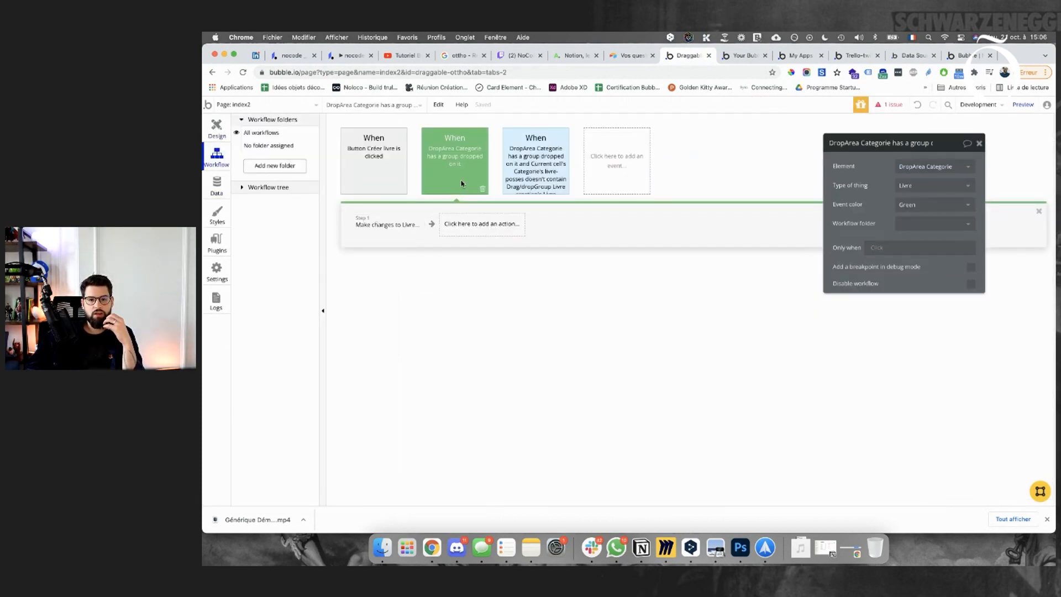
pyautogui.click(381, 227)
pyautogui.click(838, 189)
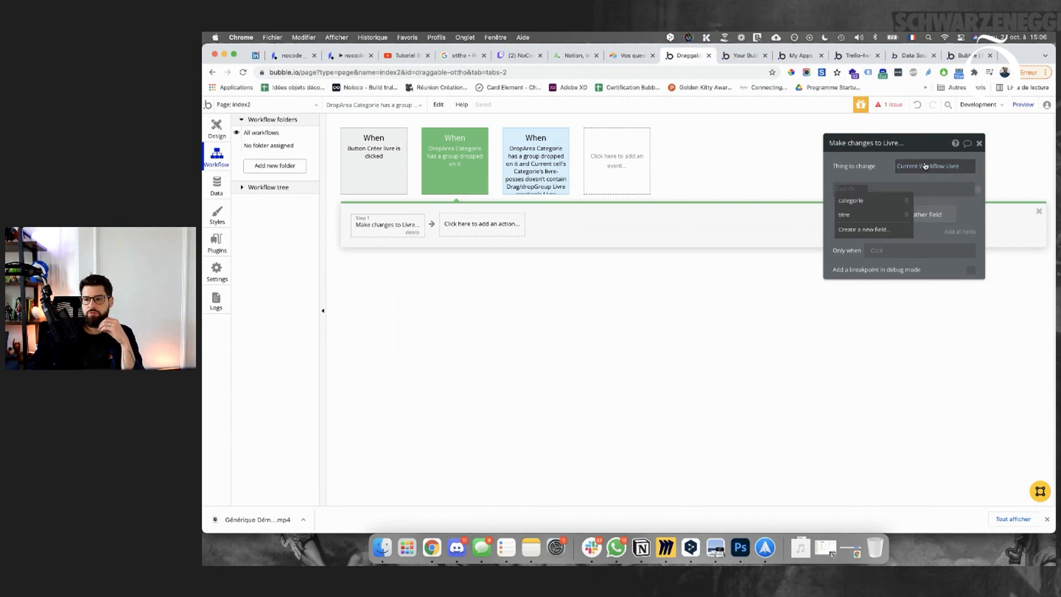
pyautogui.click(866, 200)
pyautogui.click(871, 191)
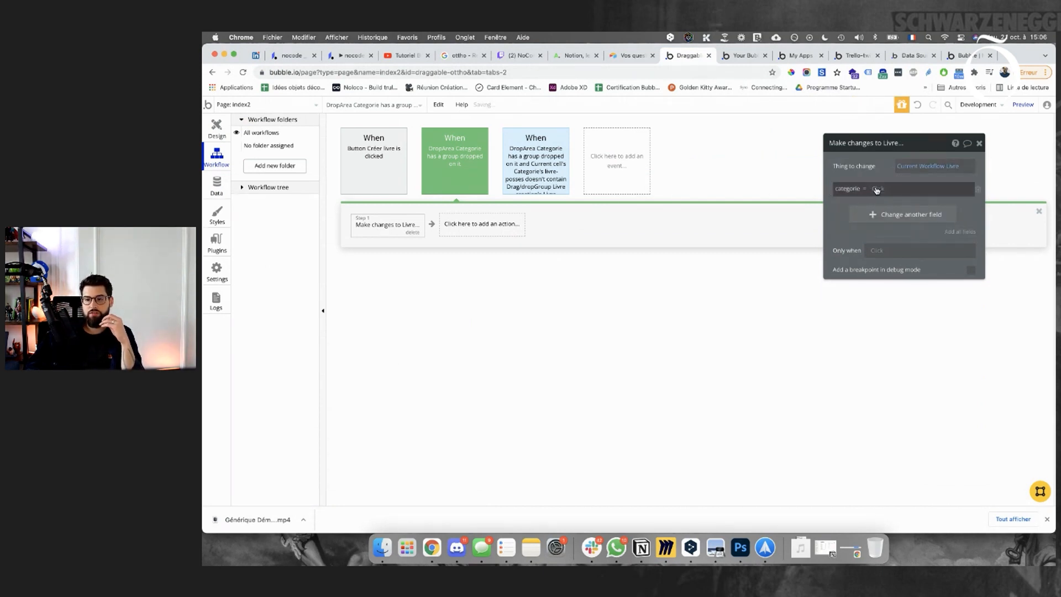
pyautogui.click(906, 229)
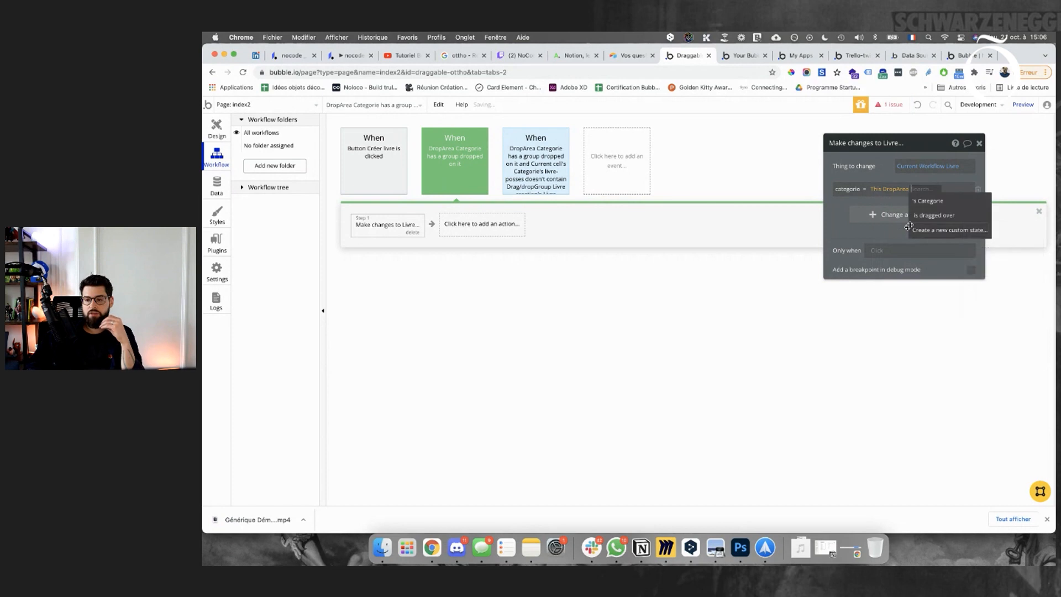
pyautogui.click(930, 202)
# Test moving livres between the Action and Aventure columns in the index2 preview, and return to the drop workflow in the editor.
pyautogui.click(741, 57)
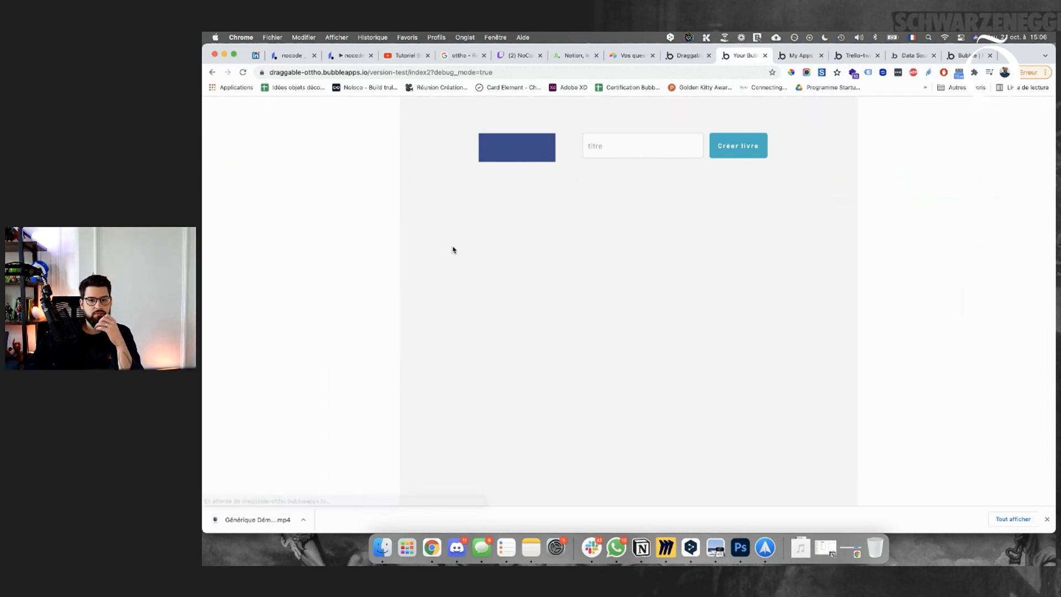
pyautogui.moveTo(481, 258); pyautogui.dragTo(600, 277)
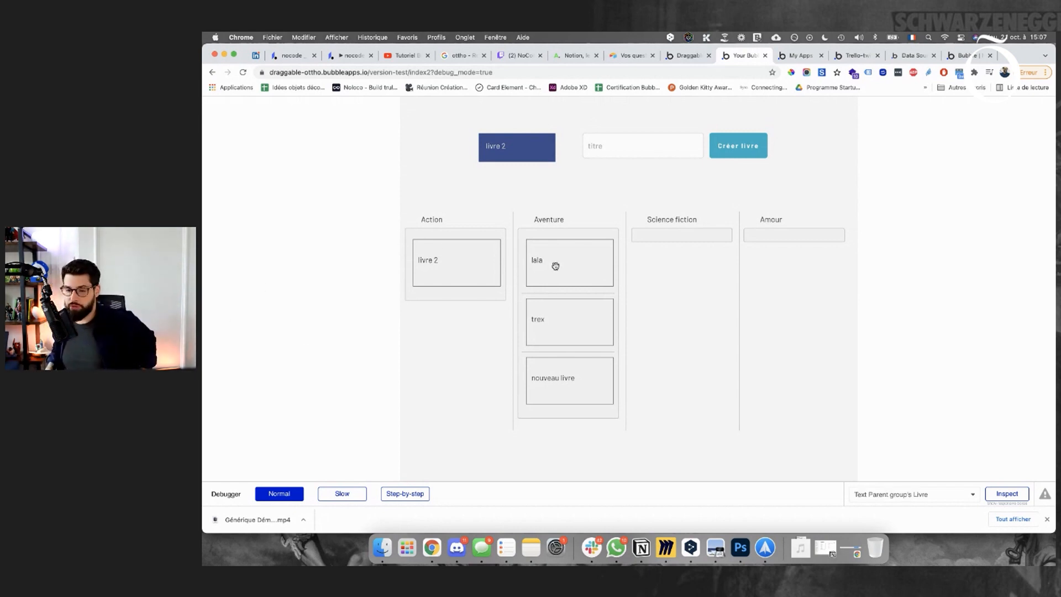
pyautogui.moveTo(556, 266); pyautogui.dragTo(544, 333)
pyautogui.moveTo(554, 282); pyautogui.dragTo(463, 281)
pyautogui.moveTo(553, 318); pyautogui.dragTo(450, 230)
pyautogui.moveTo(550, 308); pyautogui.dragTo(486, 261)
pyautogui.moveTo(569, 323); pyautogui.dragTo(481, 266)
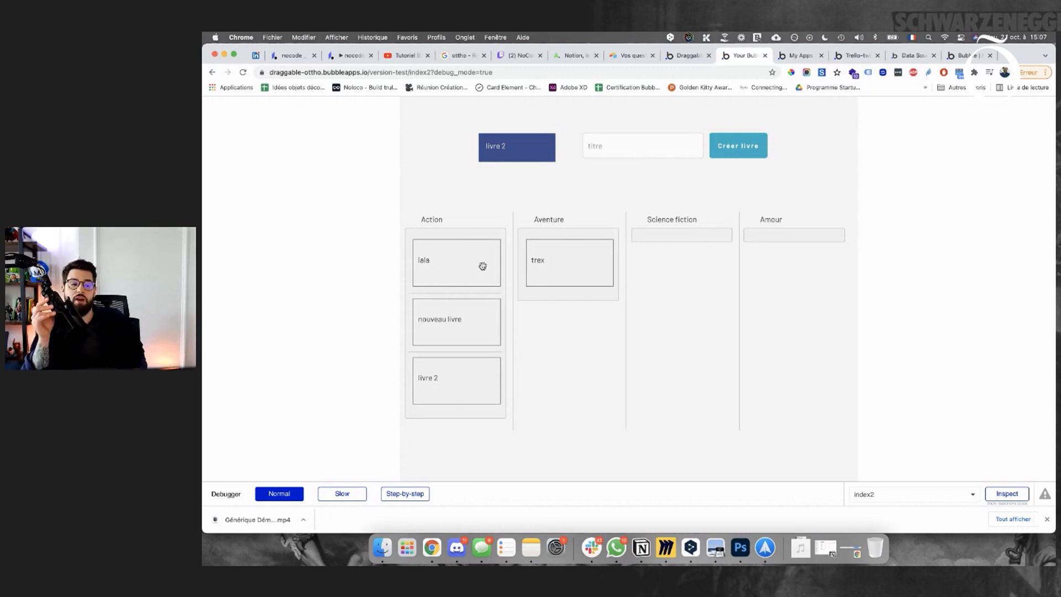
pyautogui.click(688, 55)
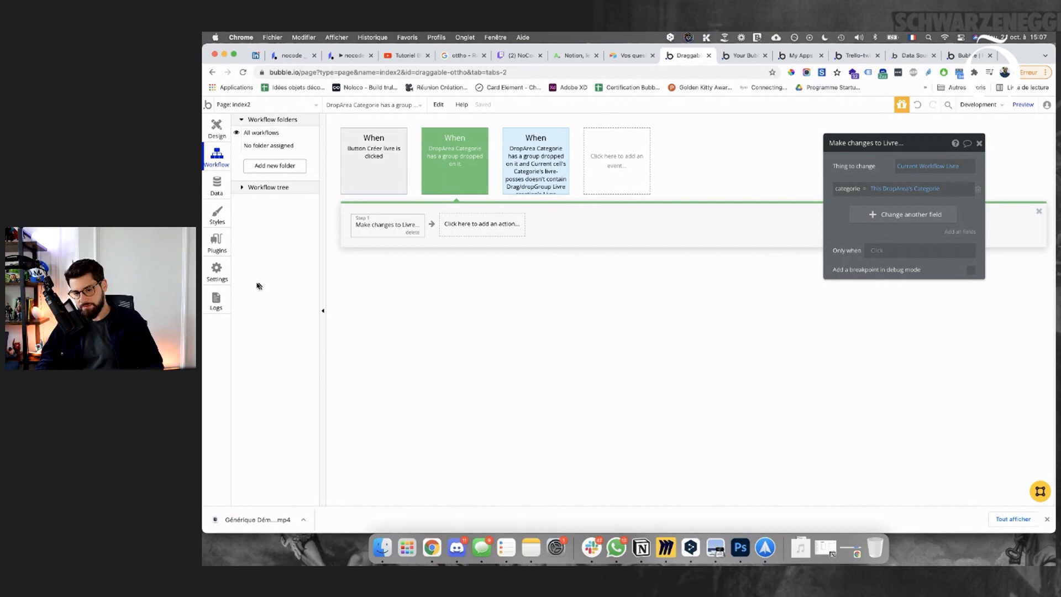